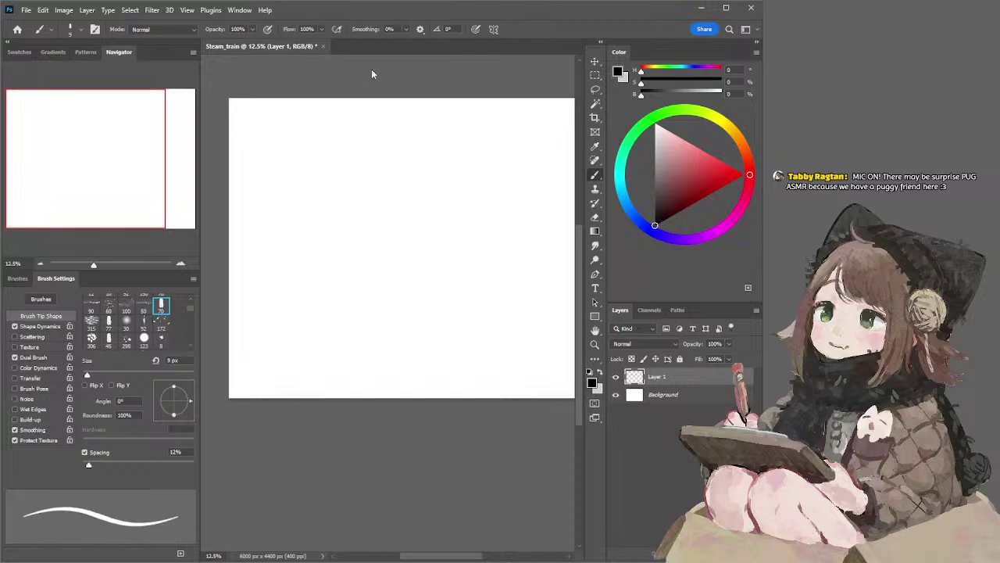
left_click(595, 74)
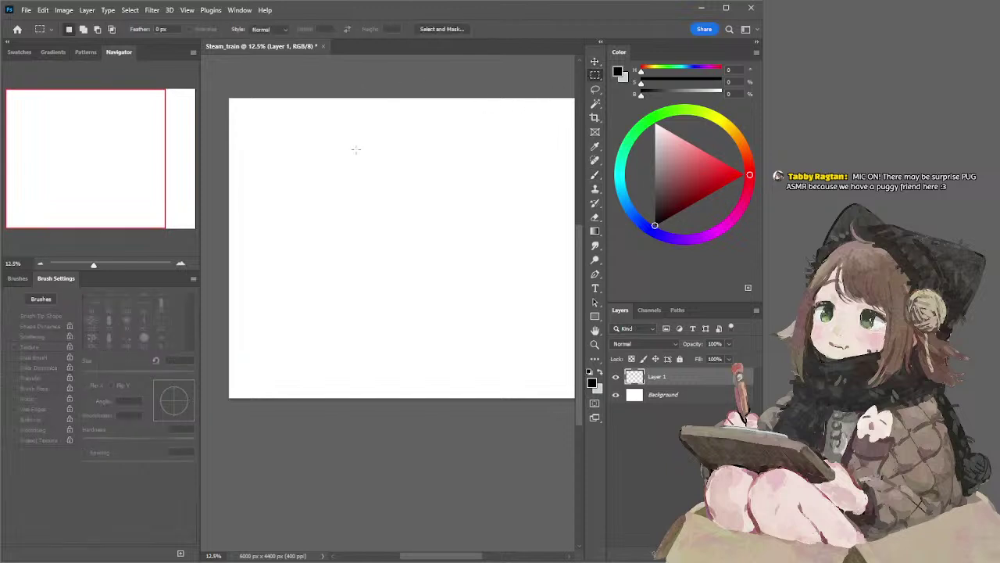
left_click(40, 263)
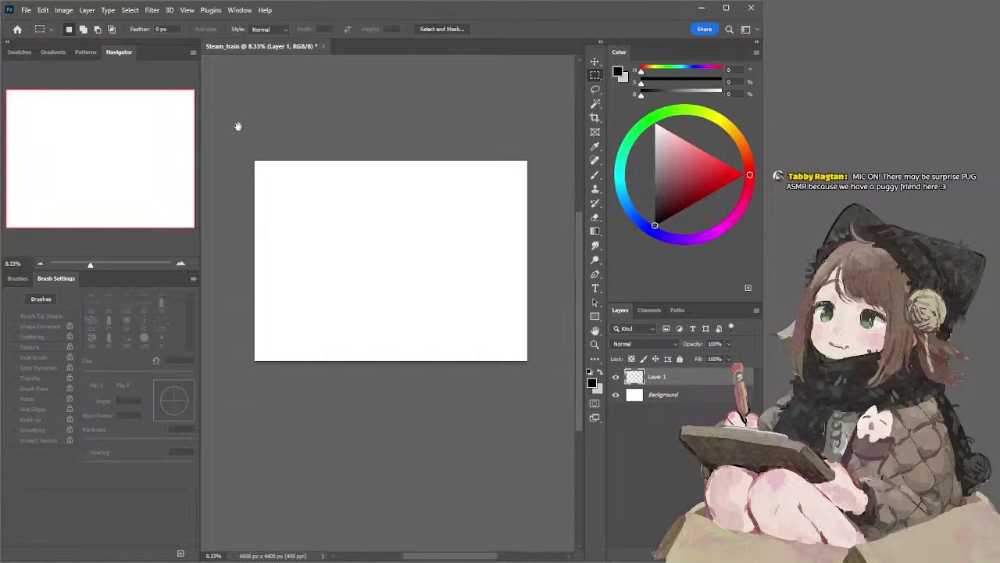
left_click_drag(223, 140, 575, 380)
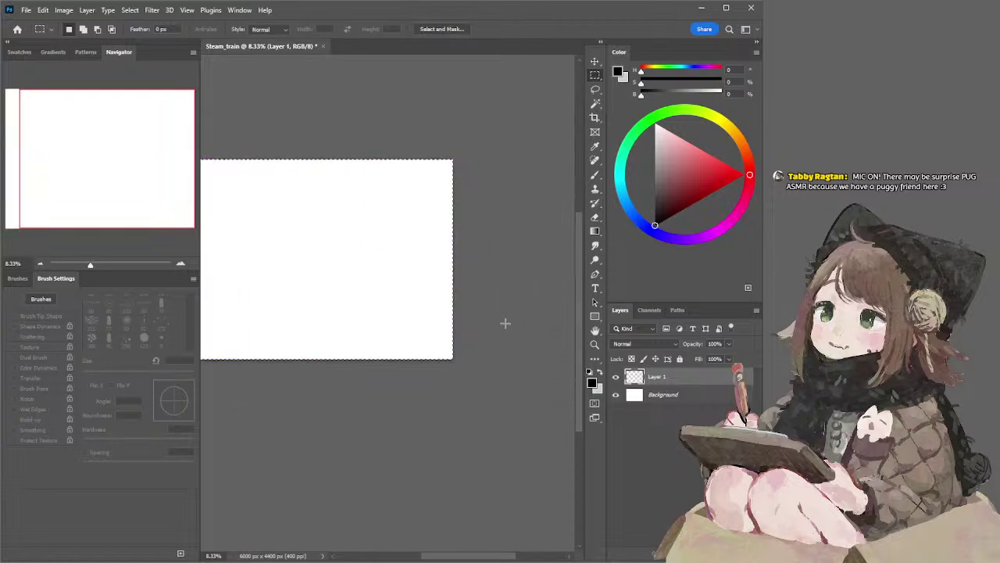
left_click_drag(262, 109, 337, 120)
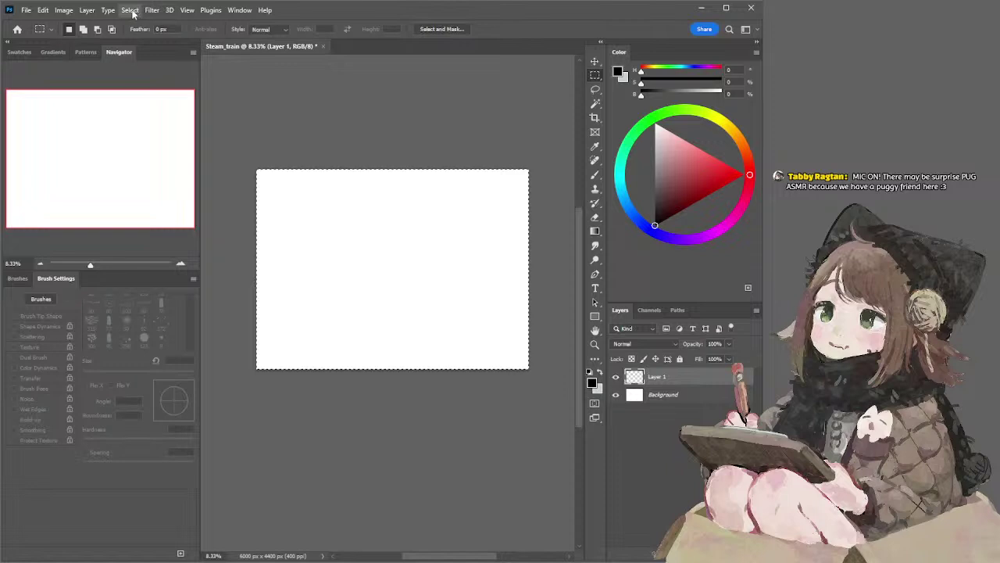
key("ctrl+d")
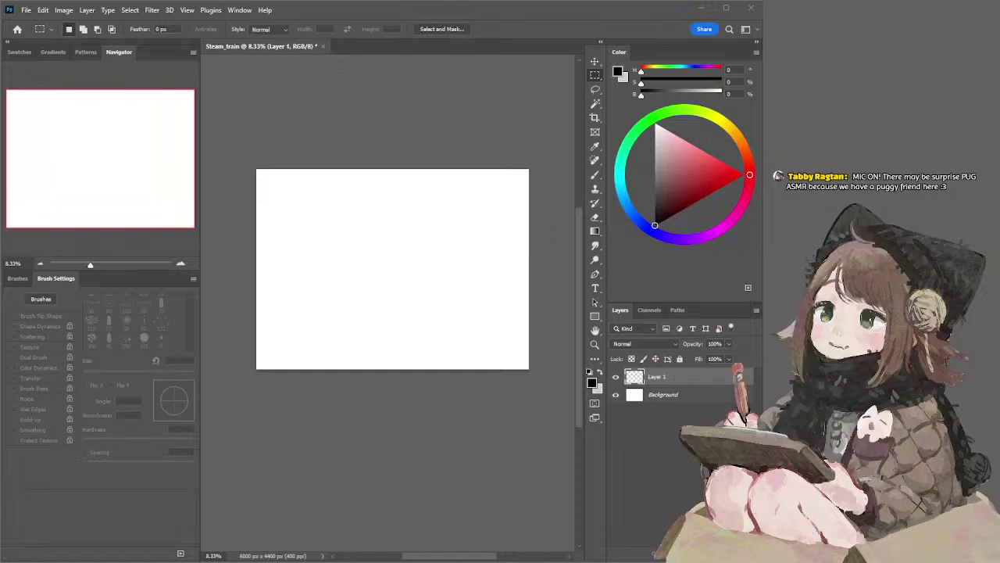
key("ctrl+a")
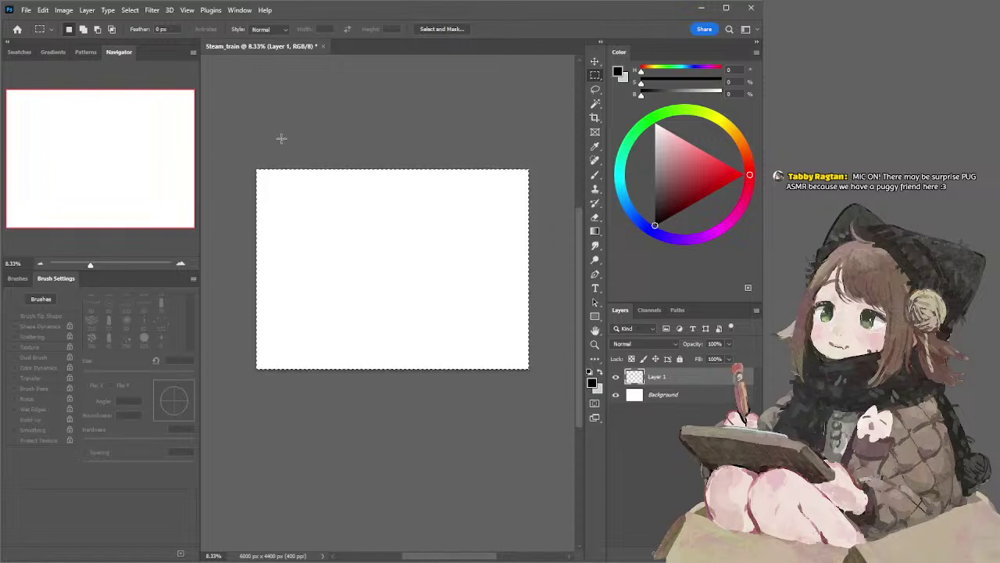
scroll(245, 107, "left", 1)
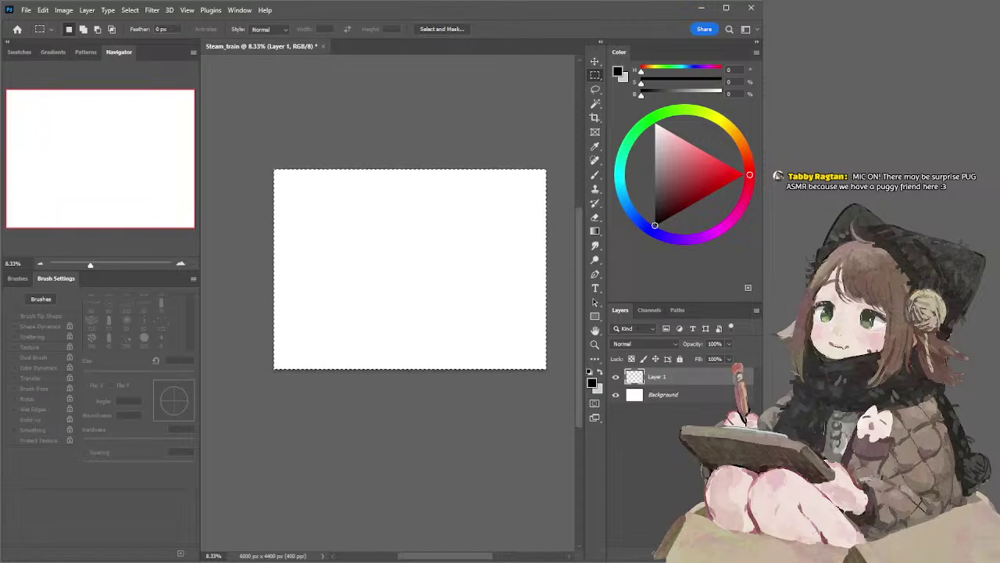
key("ctrl+d")
key("ctrl+a")
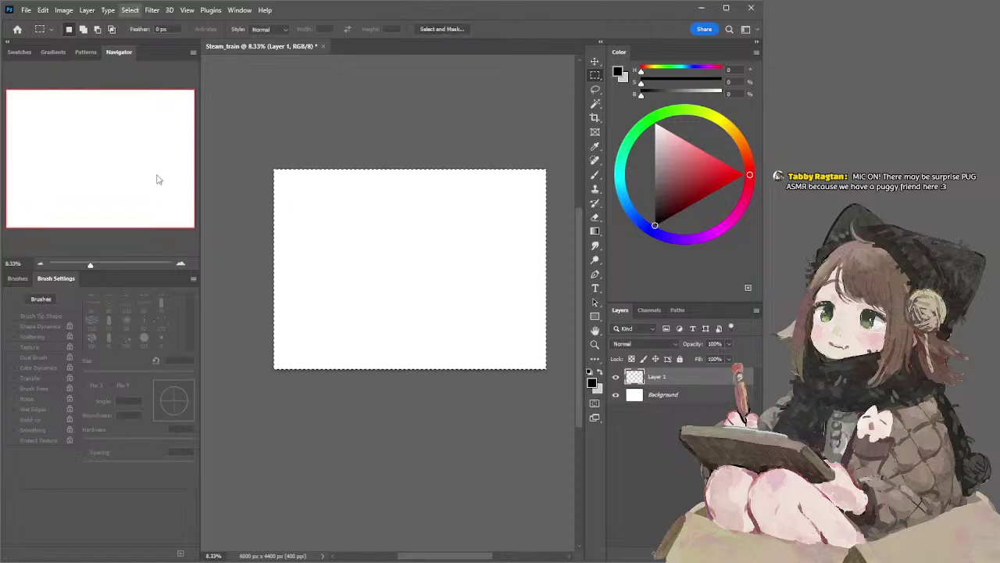
left_click(261, 176)
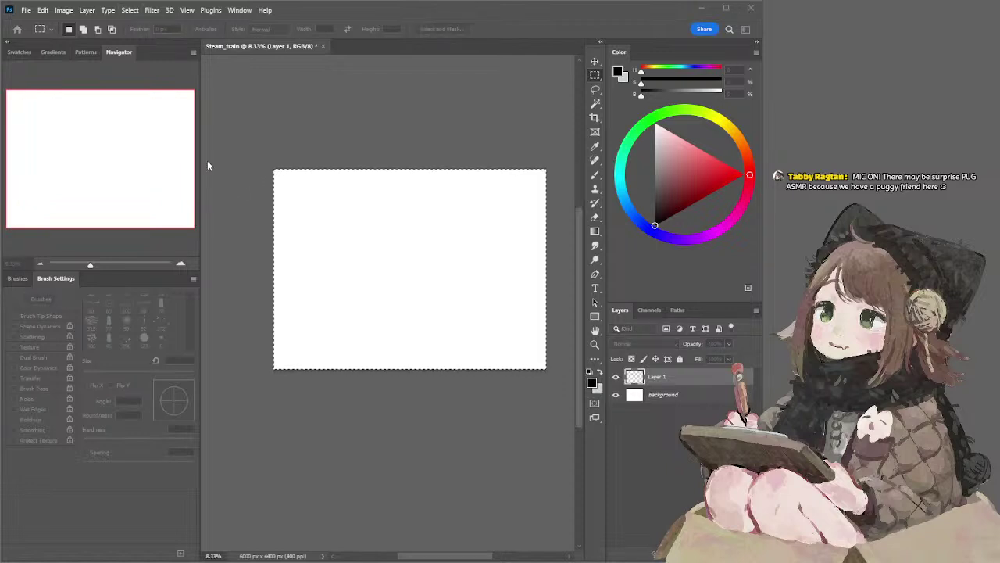
key("Return")
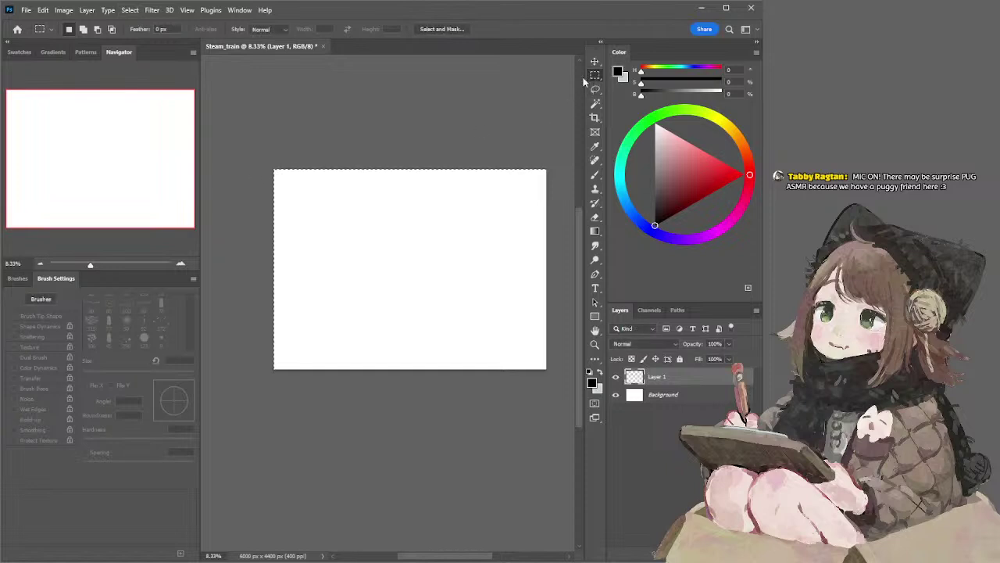
Step: Select the entire canvas with the Rectangular Marquee, stroke its edge in black on Layer 1, and deselect
left_click_drag(243, 131, 612, 405)
key("space")
left_click_drag(306, 122, 326, 94)
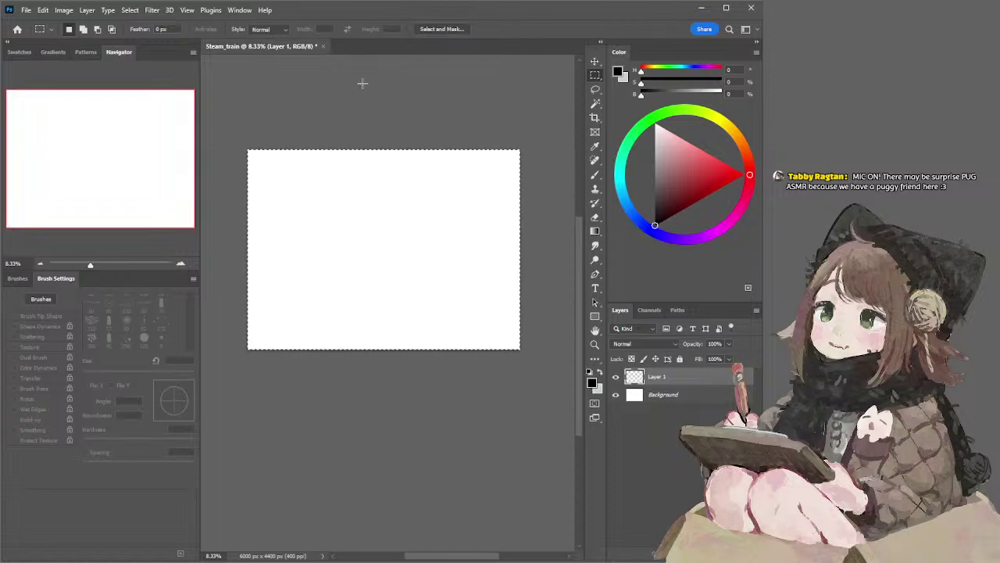
key("i")
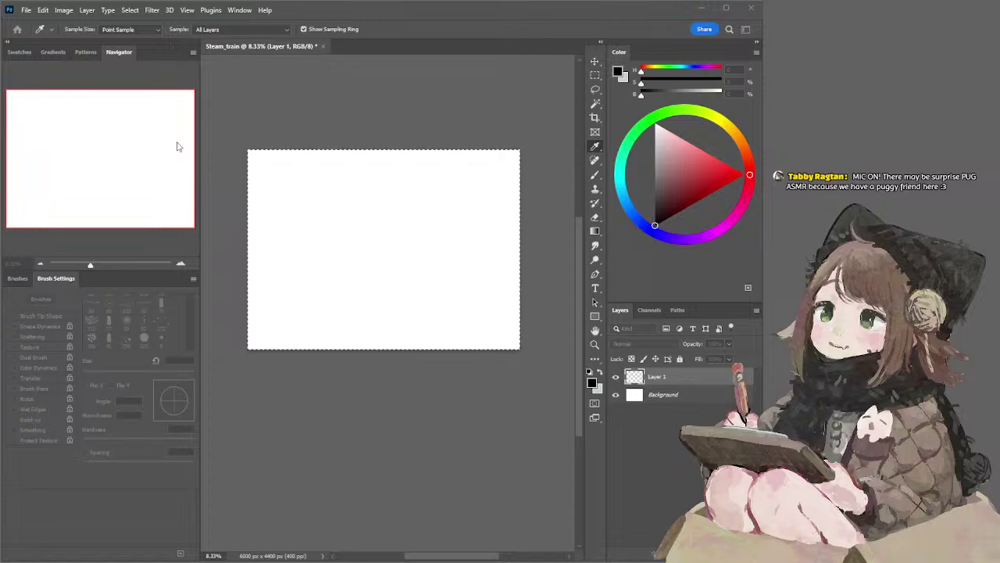
key("m")
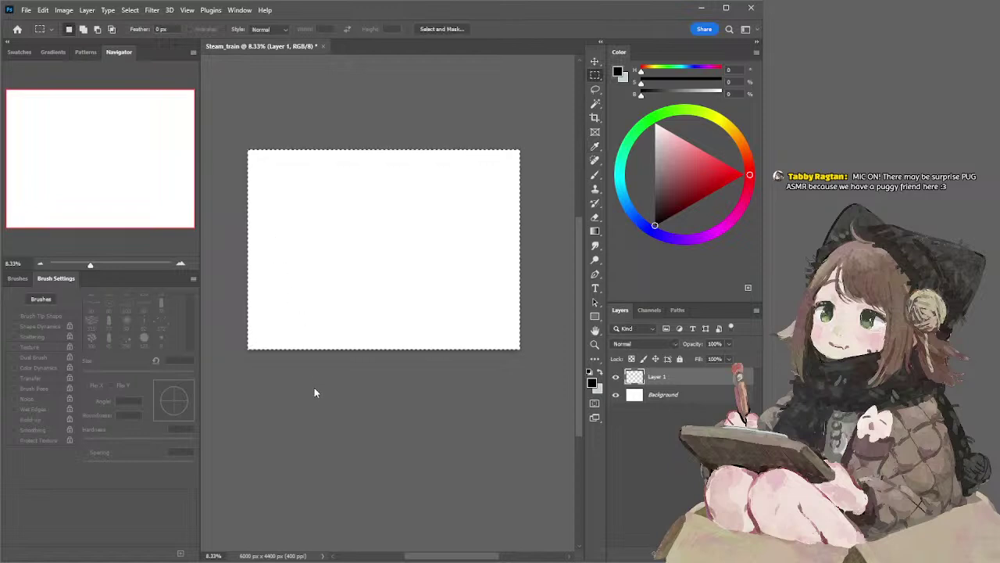
key("i")
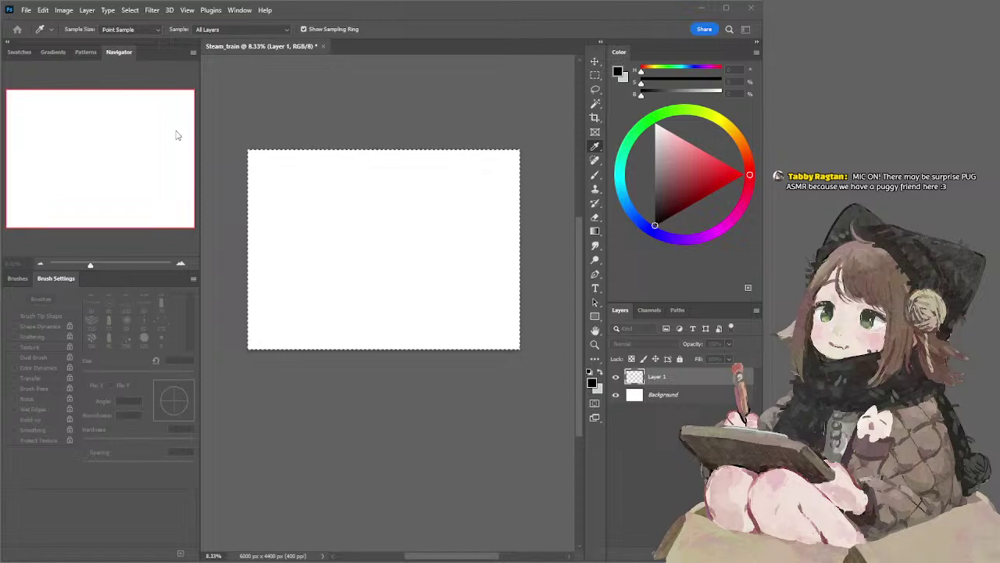
key("m")
key("ctrl+d")
Step: Scale the canvas-sized outline on Layer 1 down to about 27.75% around its centre
left_click(596, 62)
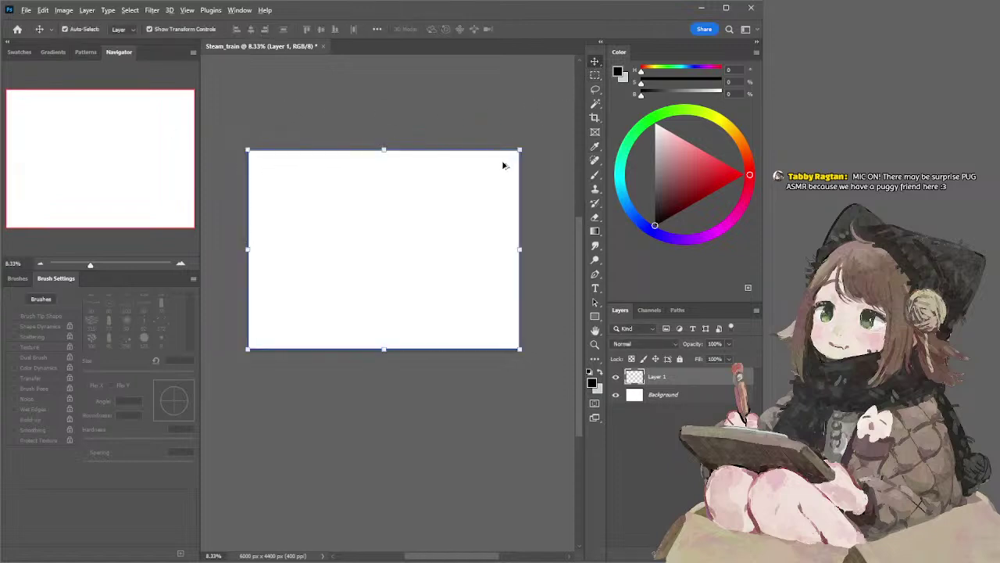
left_click_drag(521, 148, 440, 247)
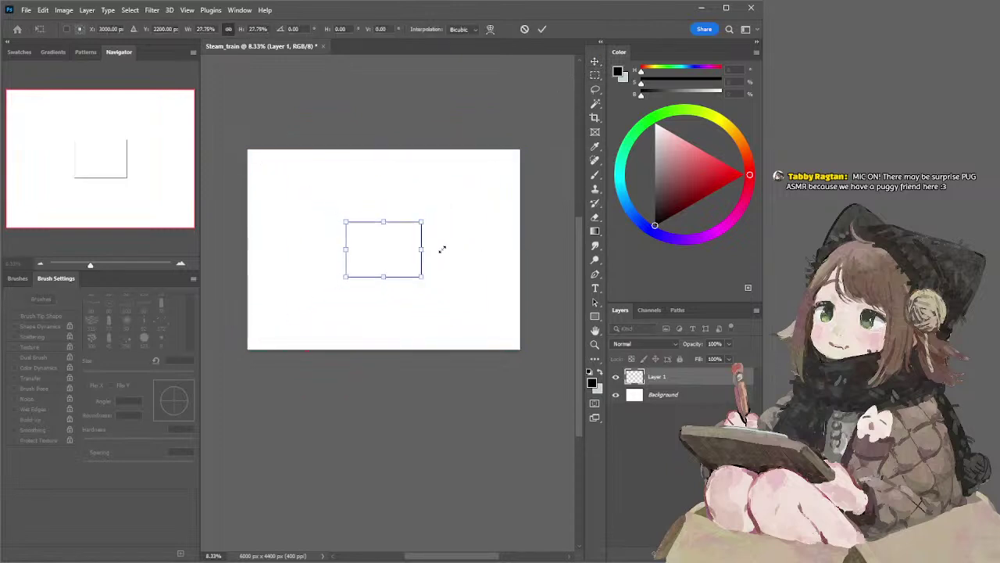
key("Return")
key("l")
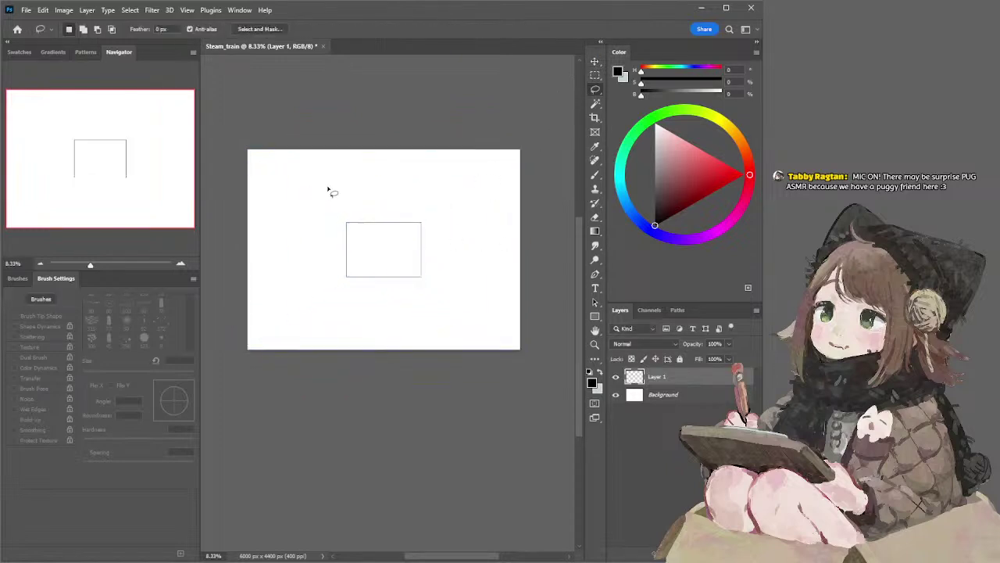
left_click(595, 103)
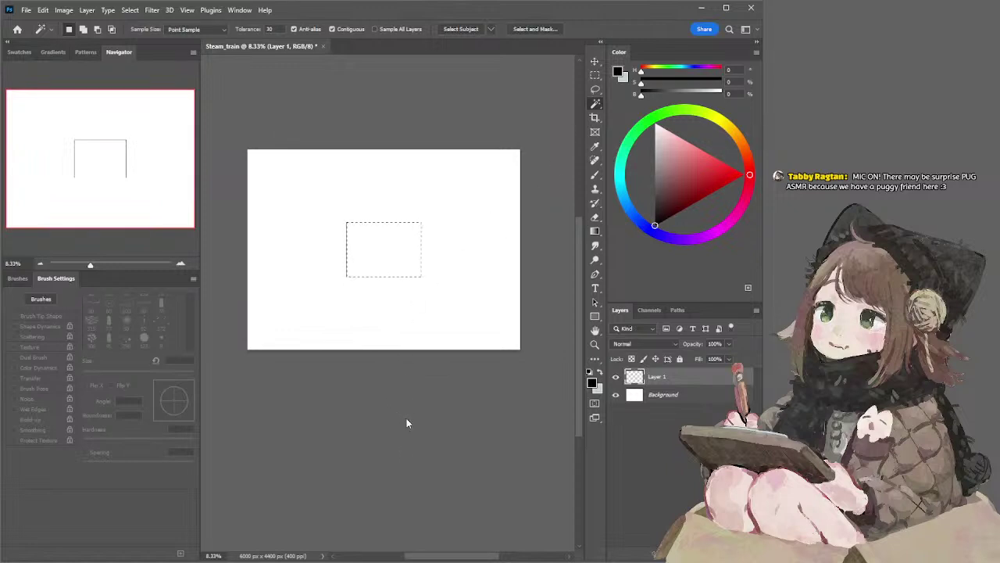
left_click(597, 91)
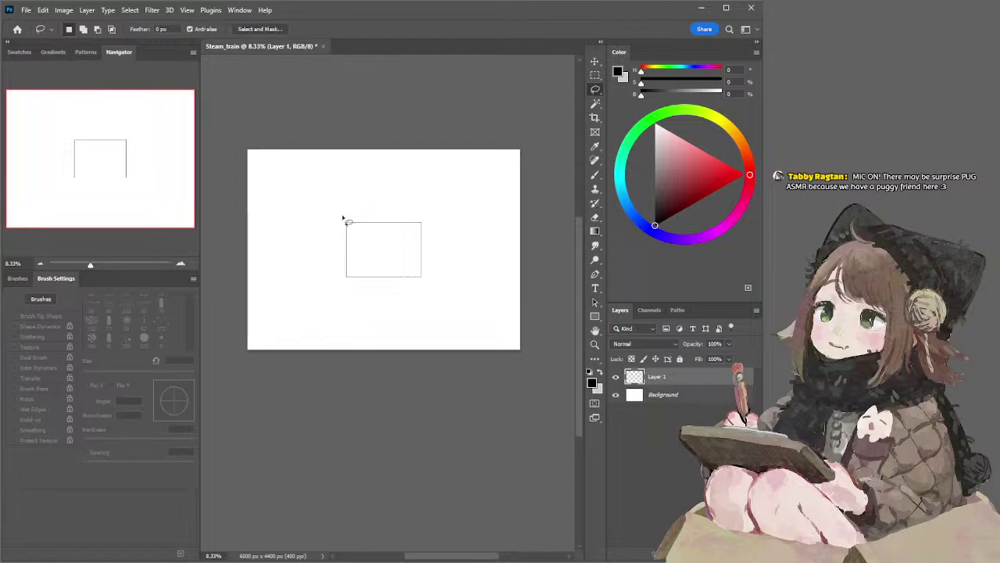
key("v")
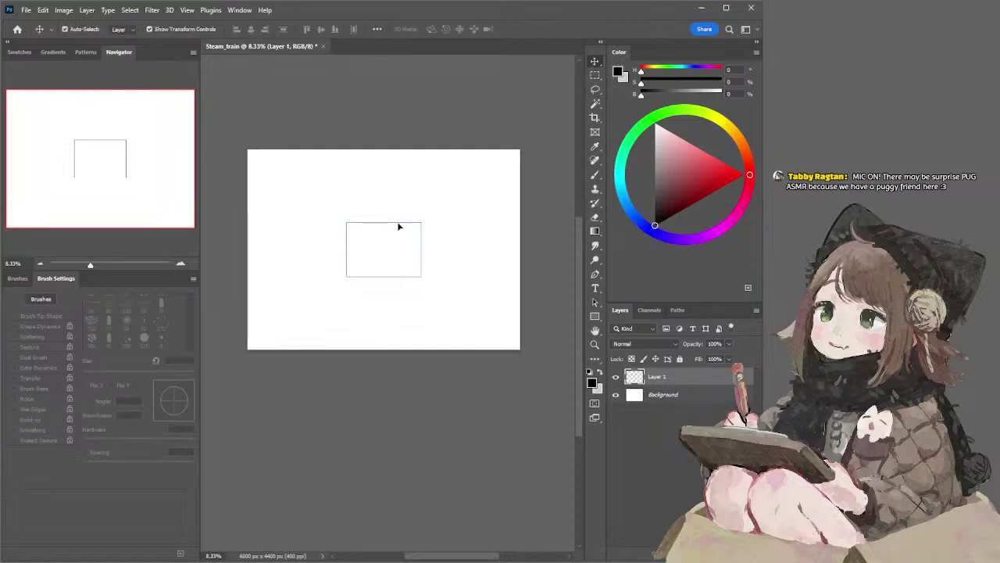
left_click(405, 232)
left_click(369, 222)
left_click(430, 151)
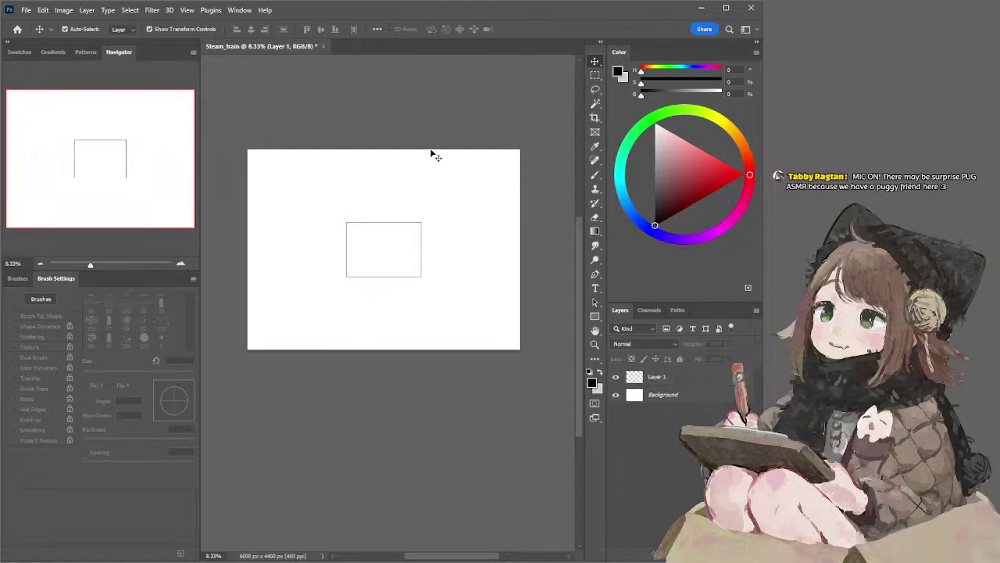
Step: Select the small frame's interior on Layer 1 with the Magic Wand and stroke it to strengthen the black outline
left_click(594, 104)
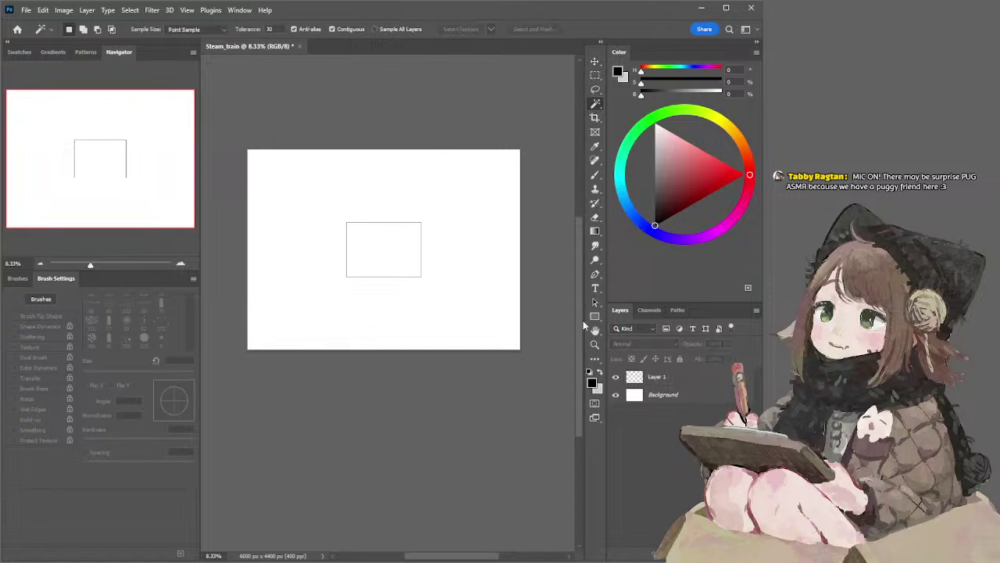
left_click(633, 376)
left_click(386, 250)
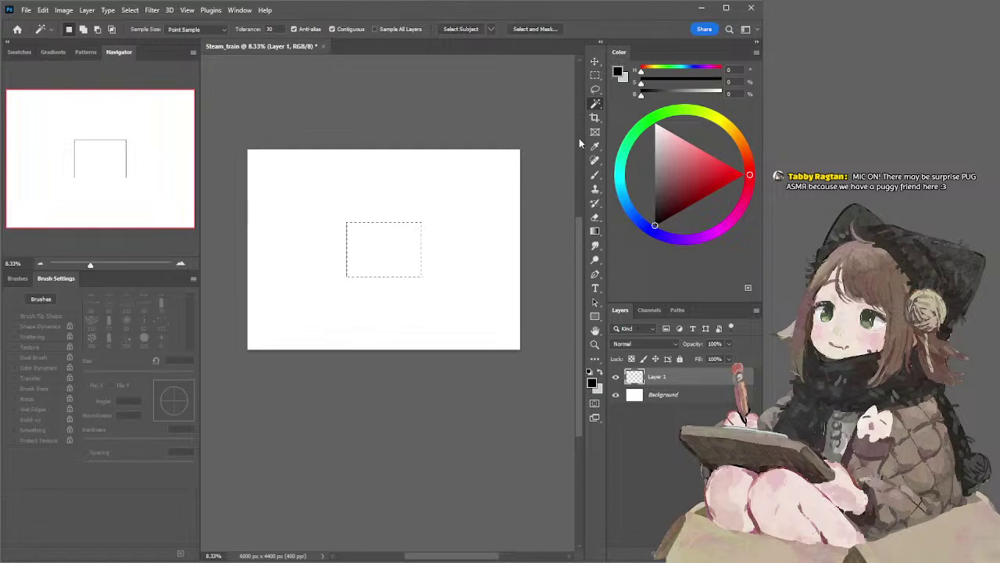
left_click(595, 89)
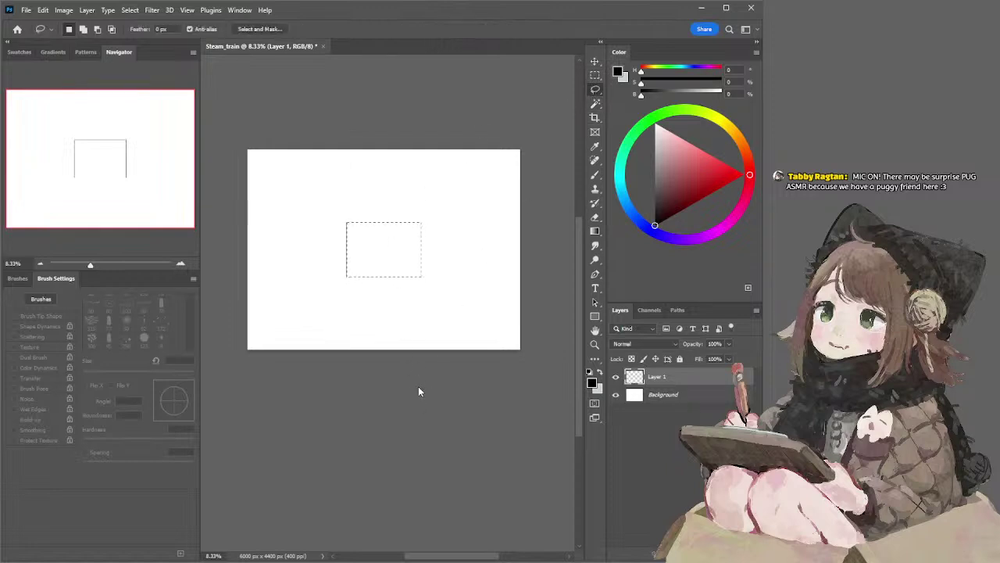
key("i")
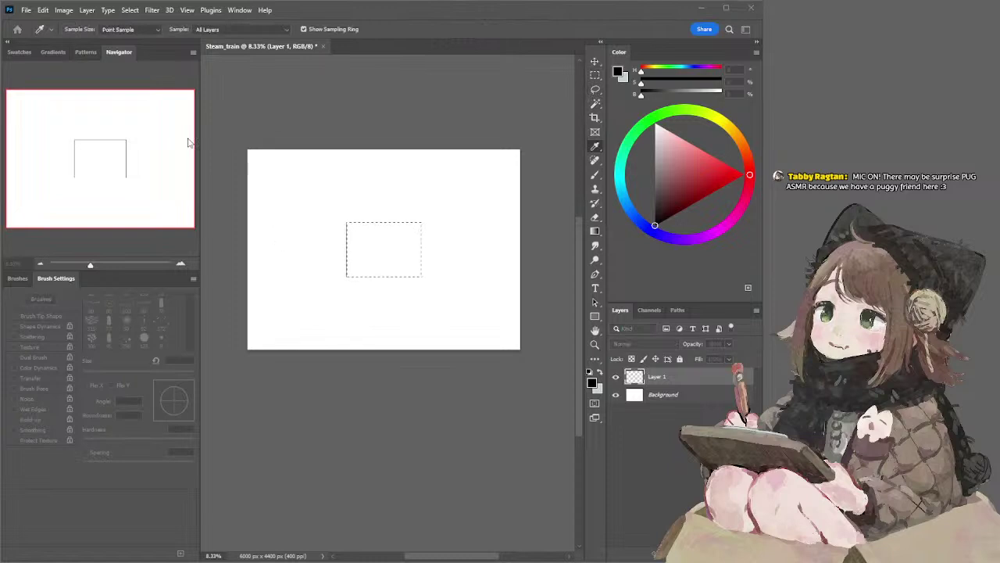
key("l")
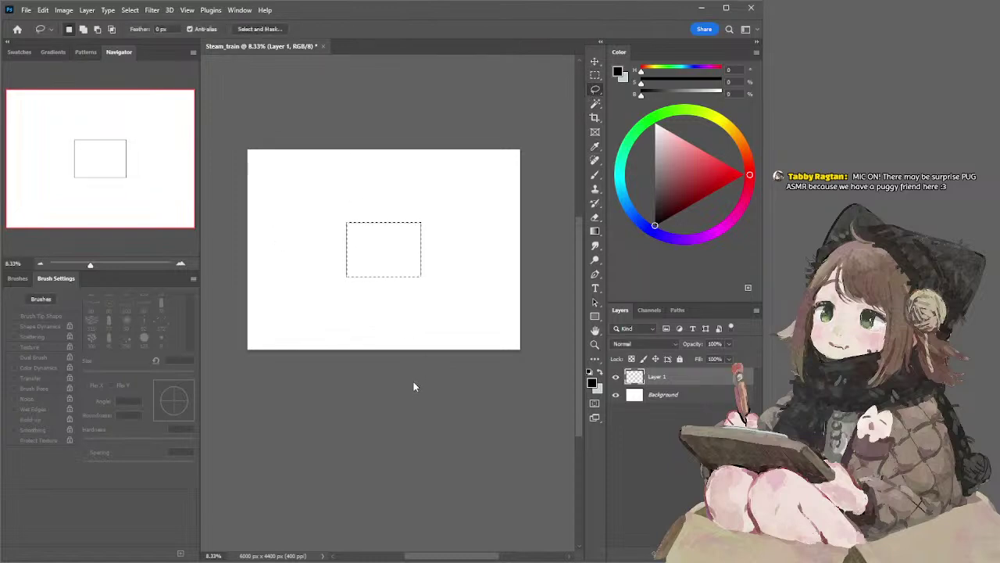
key("i")
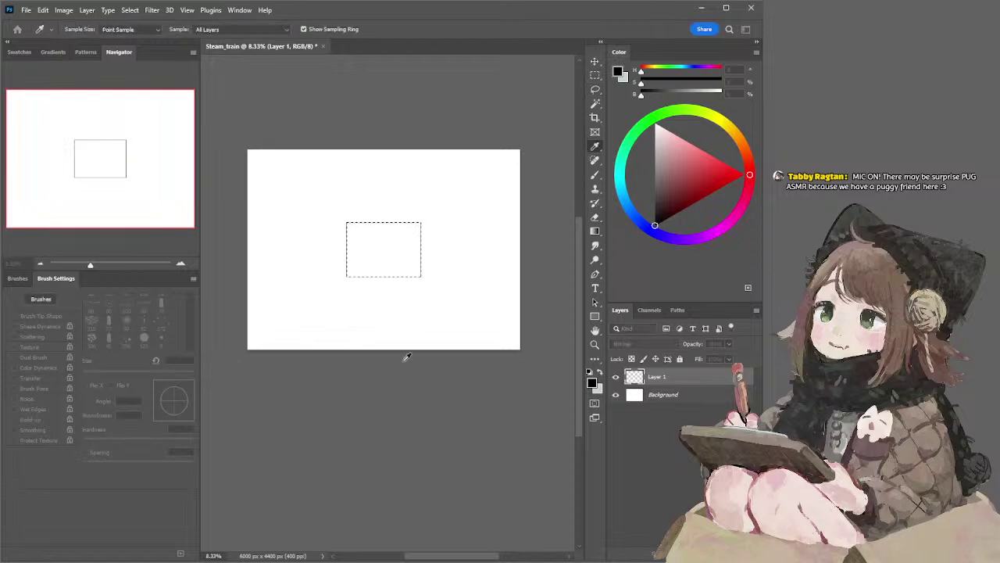
Step: Move the frame to the page's upper-left area and place a duplicate beside it in the same row
key("v")
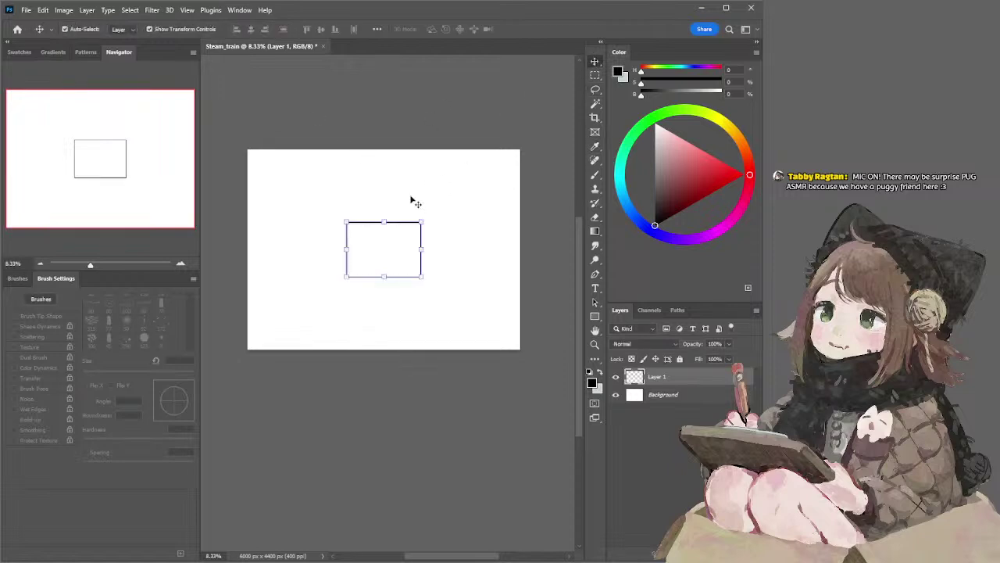
left_click_drag(412, 226, 339, 168)
key("m")
left_click_drag(246, 148, 410, 271)
mouse_move(345, 221)
left_mouse_down()
mouse_move(467, 221)
mouse_move(440, 227)
left_mouse_up()
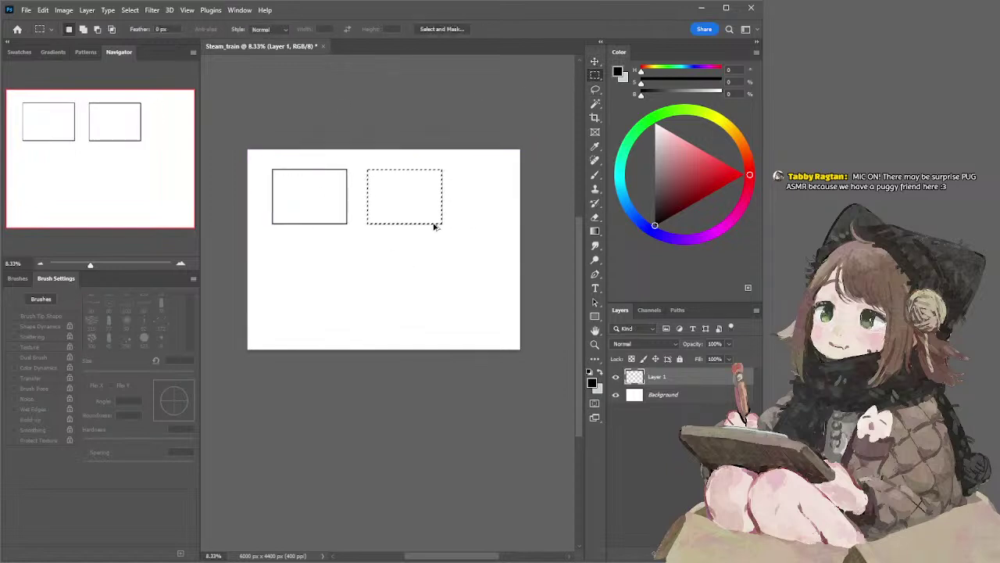
Step: Select both frames with the Rectangular Marquee and scale them down slightly to leave room for a third
left_click(354, 150)
left_click_drag(259, 150, 448, 252)
key("v")
key("Return")
Step: Lasso the second frame and duplicate it to its right to complete a row of three frames
key("l")
left_click_drag(279, 134, 469, 139)
left_click(406, 101)
mouse_move(347, 147)
left_mouse_down()
mouse_move(422, 244)
mouse_move(428, 225)
left_mouse_up()
left_click_drag(413, 189, 491, 189)
left_click_drag(469, 221, 472, 223)
Step: Lasso the row of three frames and duplicate it downward to build a three-by-three thumbnail grid
left_click(442, 127)
mouse_move(304, 120)
left_mouse_down()
mouse_move(247, 205)
mouse_move(500, 135)
left_mouse_up()
mouse_move(431, 152)
left_mouse_down()
mouse_move(446, 268)
mouse_move(448, 234)
left_mouse_up()
left_click(359, 141)
Step: Lasso the middle row of frames and nudge it upward to even out the row spacing, then deselect
mouse_move(284, 223)
left_mouse_down()
mouse_move(249, 248)
mouse_move(499, 235)
mouse_move(471, 242)
mouse_move(482, 300)
mouse_move(253, 252)
mouse_move(268, 286)
mouse_move(498, 284)
mouse_move(498, 225)
left_mouse_up()
mouse_move(504, 264)
left_mouse_down()
mouse_move(503, 284)
mouse_move(437, 275)
left_mouse_up()
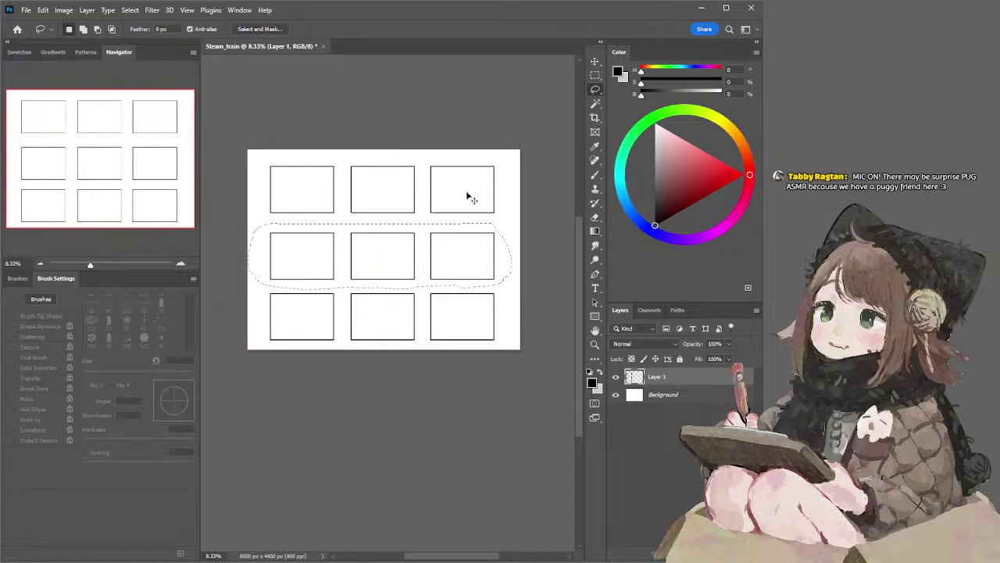
key("ctrl+shift+Up")
key("ctrl+shift+Up")
key("ctrl+shift+Up")
key("ctrl+shift+Up")
key("ctrl+shift+Up")
key("ctrl+shift+Up")
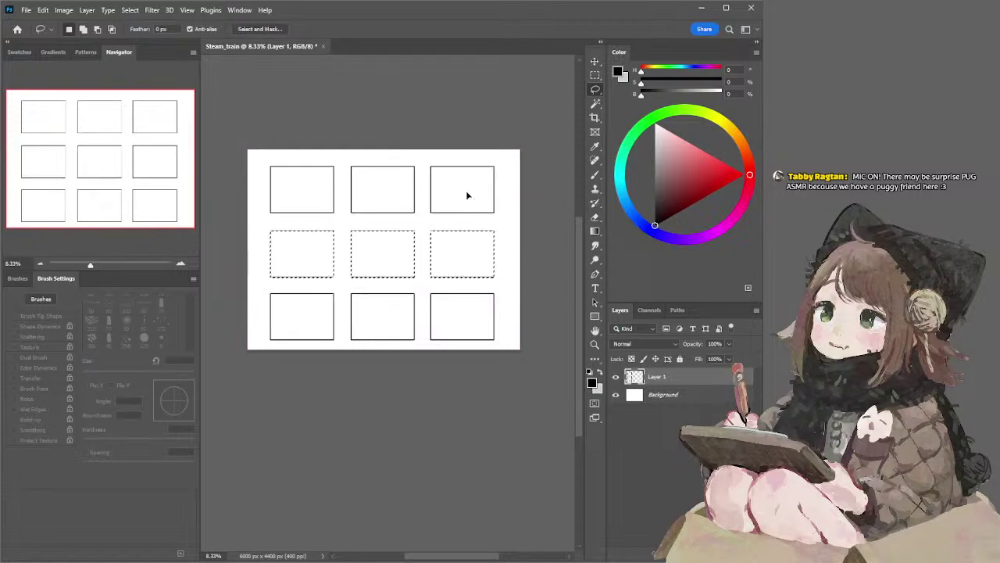
left_click(302, 127)
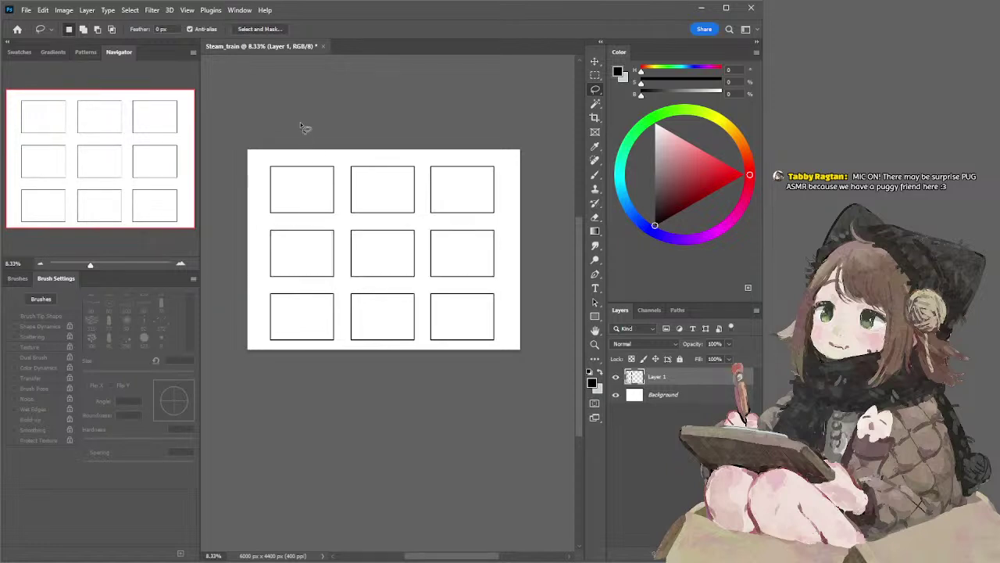
Step: Nudge the whole nine-frame grid slightly up and to the right to centre it on the page
key("ctrl+shift+Up")
key("ctrl+shift+Up")
key("ctrl+shift+Up")
key("ctrl+shift+Right")
key("ctrl+shift+Right")
key("ctrl+shift+Up")
key("ctrl+shift+Right")
key("ctrl+shift+Up")
key("ctrl+shift+Right")
key("ctrl+shift+Left")
key("ctrl+shift+Up")
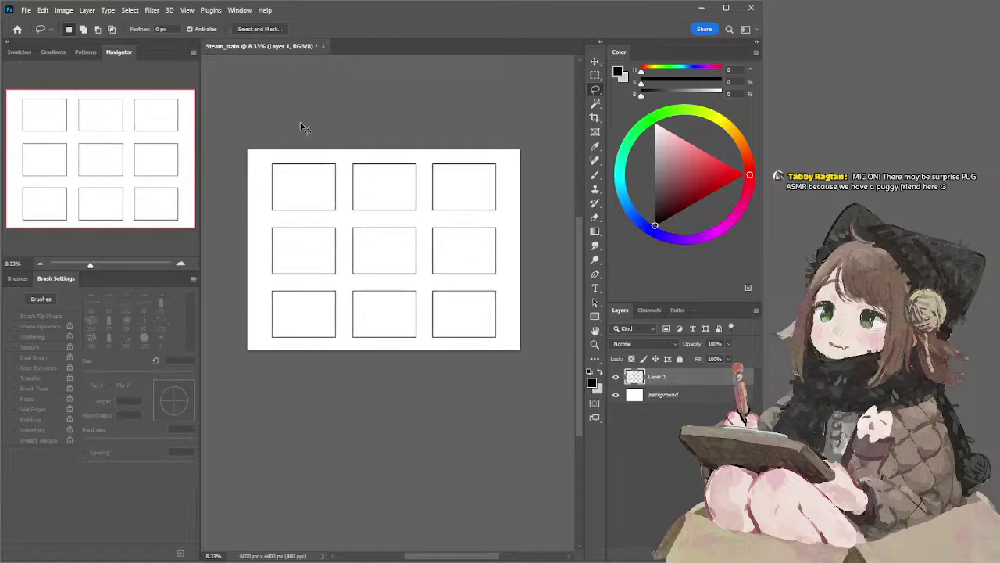
key("ctrl+shift+Right")
key("ctrl+shift+Left")
Step: Select the interiors of all nine frames with the Magic Wand and add a new layer beneath Layer 1
left_click_drag(345, 123, 331, 118)
left_click(597, 104)
left_click(309, 197)
left_click(380, 185, "shift")
left_click(460, 190, "shift")
left_click(448, 232, "shift")
left_click(368, 245, "shift")
left_click(288, 250, "shift")
left_click(441, 310, "shift")
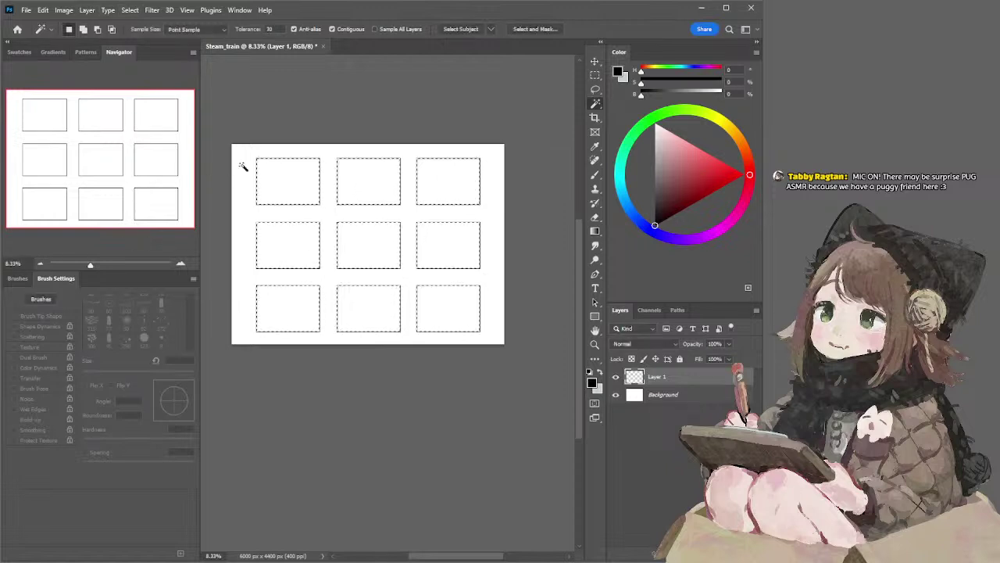
key("alt+bracketleft")
key("ctrl+shift+alt+n")
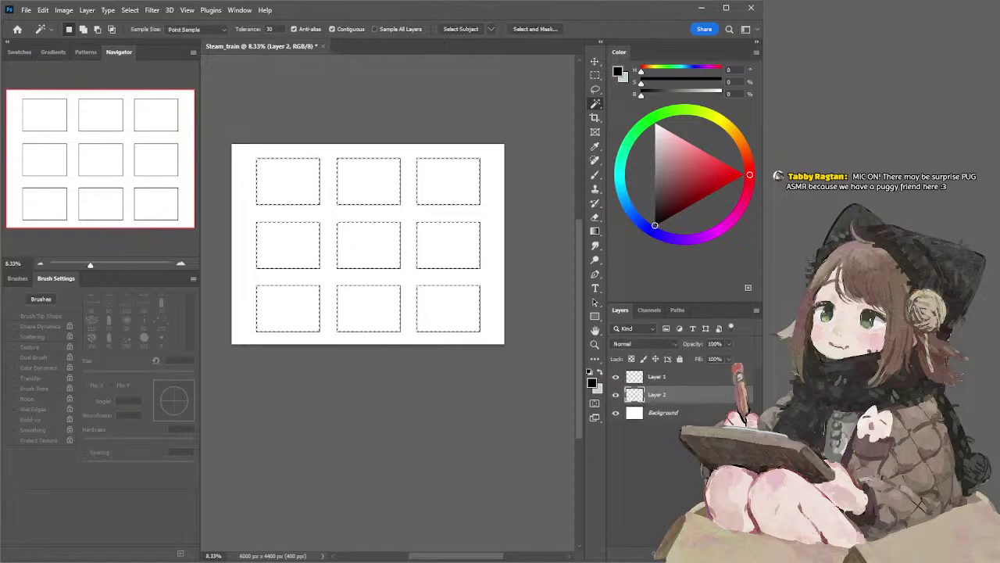
Step: Fill the selected frame interiors with white on Layer 2, deselect, and add a new layer clipped to it
key("b")
key("x")
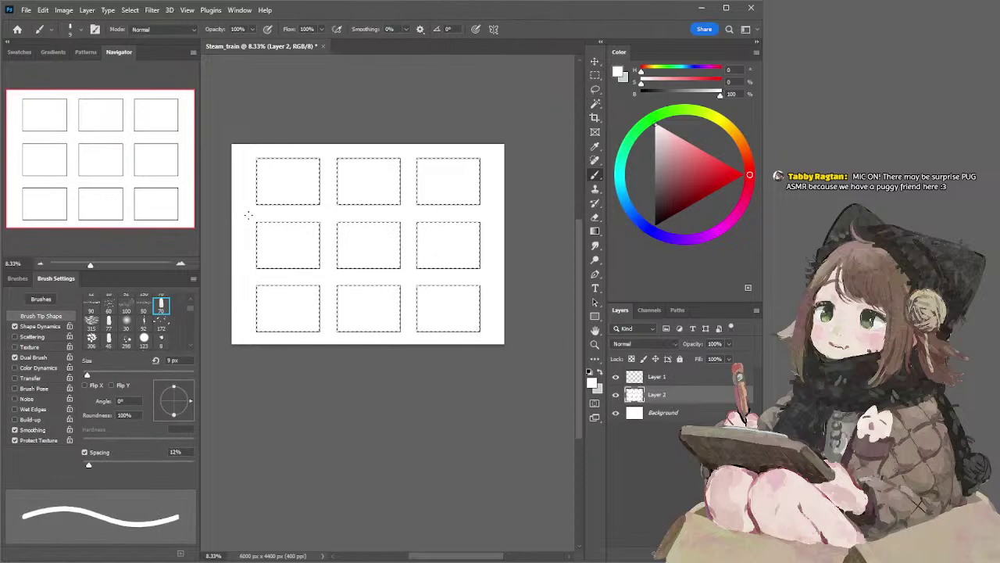
key("w")
key("ctrl+d")
key("ctrl+shift+alt+n")
left_click_drag(642, 397, 645, 401)
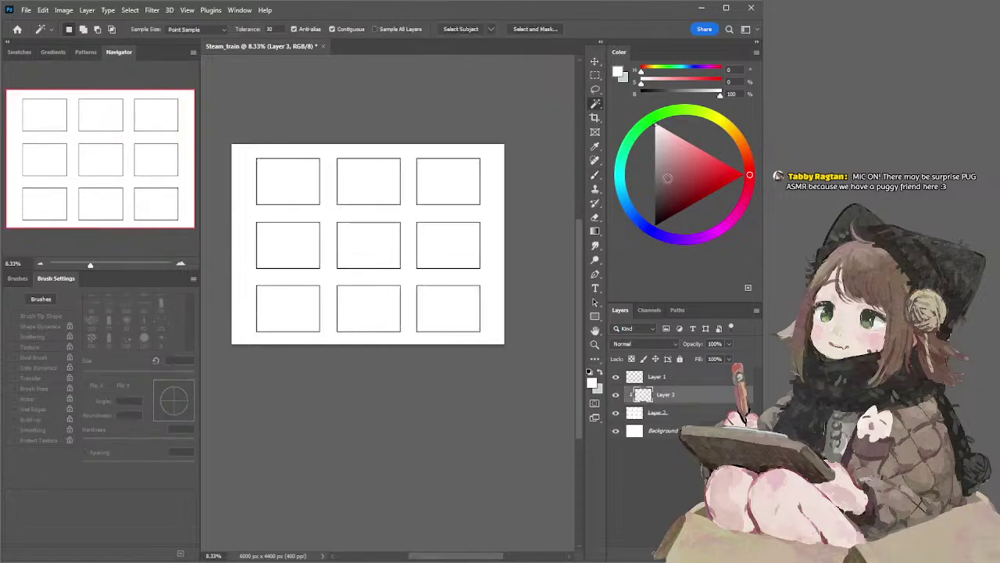
Step: Switch to a black foreground colour and choose the textured 315 px brush preset
key("x")
key("b")
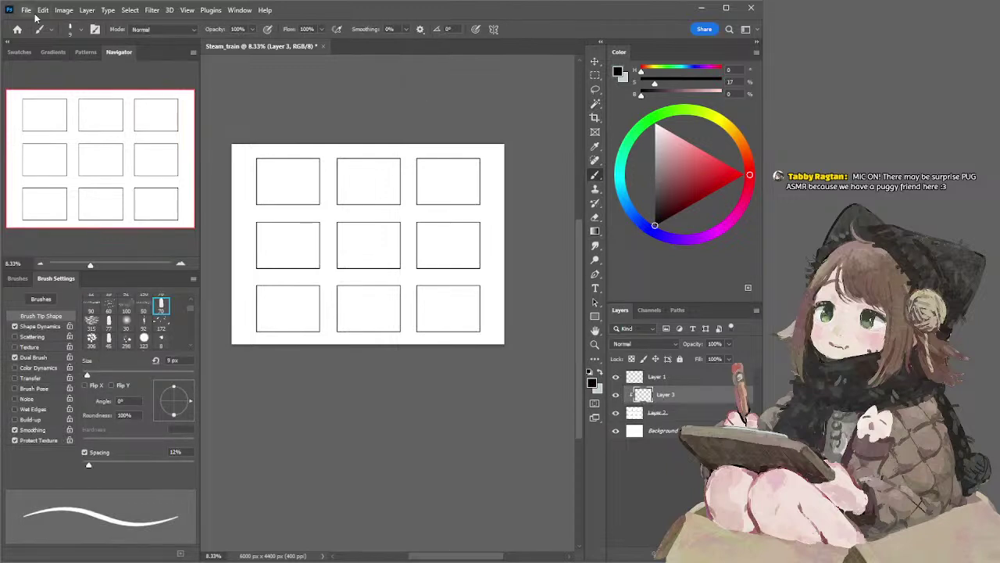
left_click(81, 30)
left_click(77, 220)
key("period")
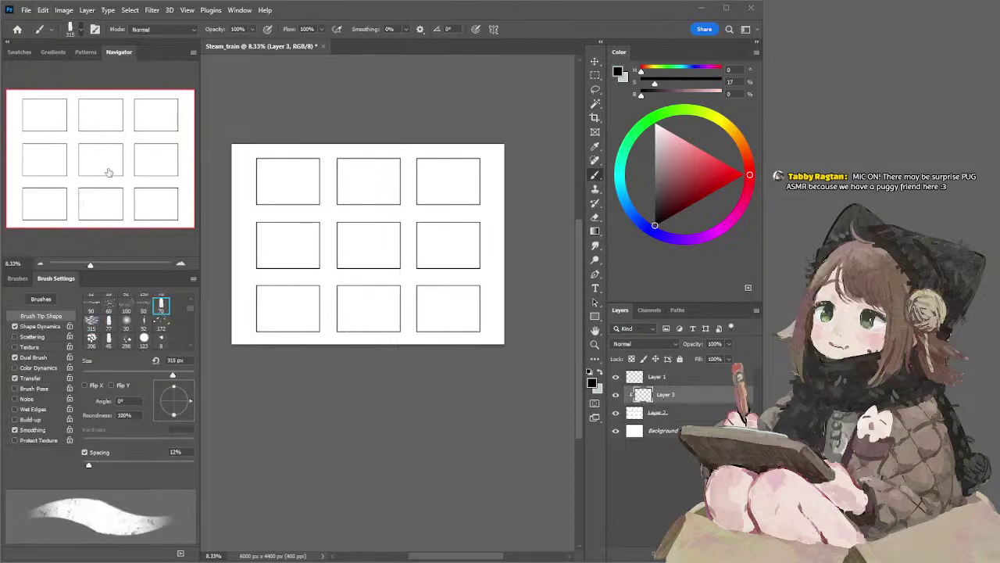
Step: Reduce the brush size to 60 px for sketching in the upper-left thumbnail frame
left_click_drag(255, 128, 290, 124)
left_click(180, 263)
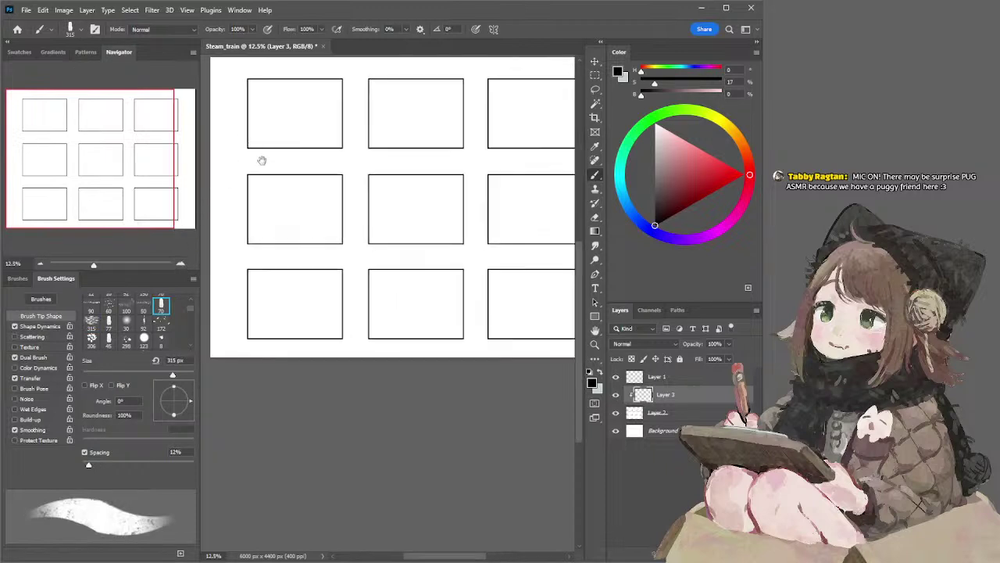
left_click_drag(258, 155, 292, 217)
left_click(181, 264)
left_click_drag(241, 140, 295, 188)
key("bracketleft")
key("bracketleft")
key("bracketleft")
key("bracketleft")
key("bracketleft")
key("bracketleft")
key("bracketleft")
key("bracketleft")
key("bracketleft")
key("bracketleft")
key("bracketleft")
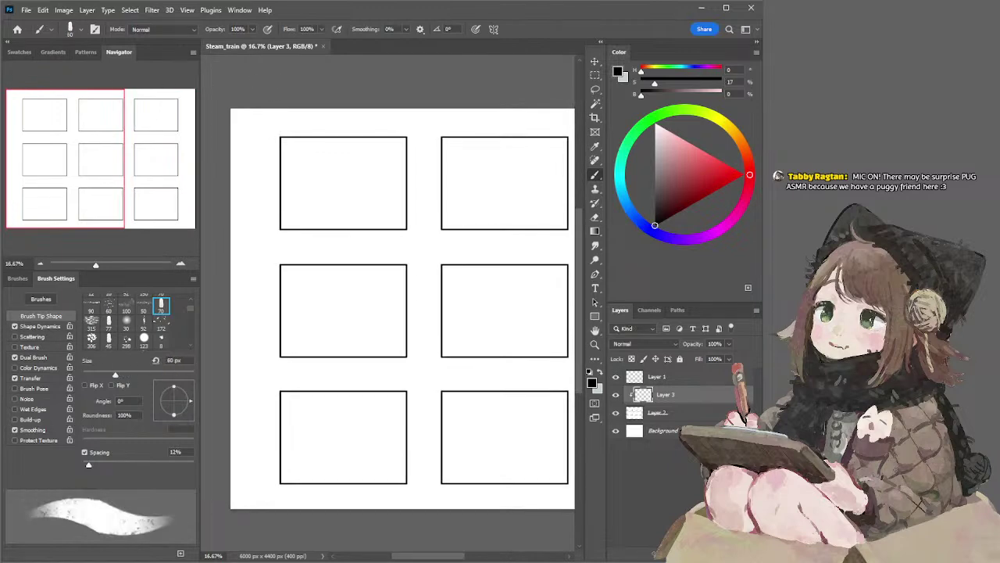
scroll(403, 309, "up", 4)
scroll(403, 309, "down", 3)
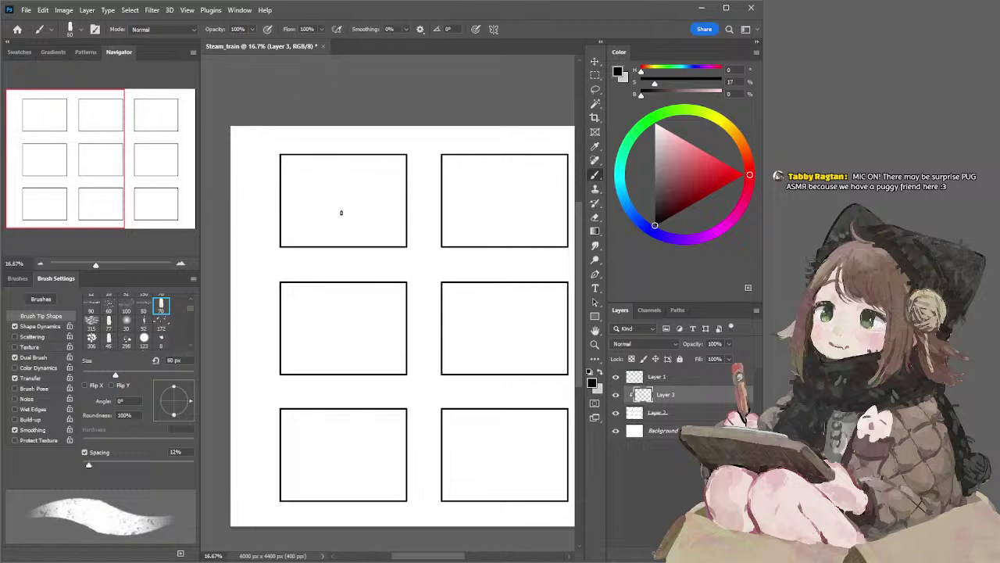
Step: Reduce the brush to 45 px and draw a slightly rising ground line across the upper-left frame
left_click_drag(286, 213, 375, 207)
key("ctrl+z")
key("bracketleft")
key("bracketleft")
left_click_drag(281, 221, 376, 212)
key("ctrl+z")
left_click_drag(312, 217, 406, 211)
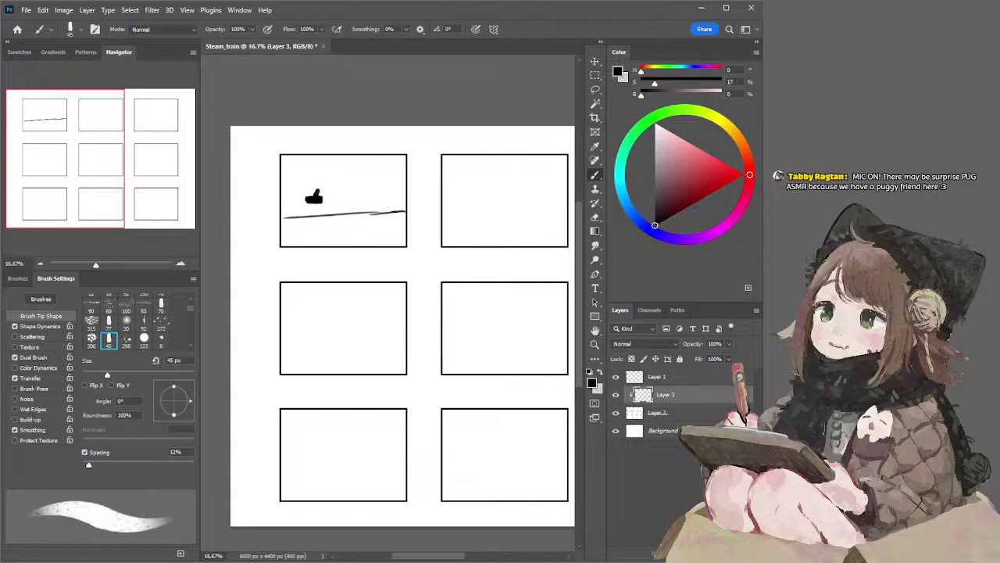
Step: Block in the locomotive's black front, chimney and long base above the ground line in the first frame
left_click_drag(318, 196, 328, 190)
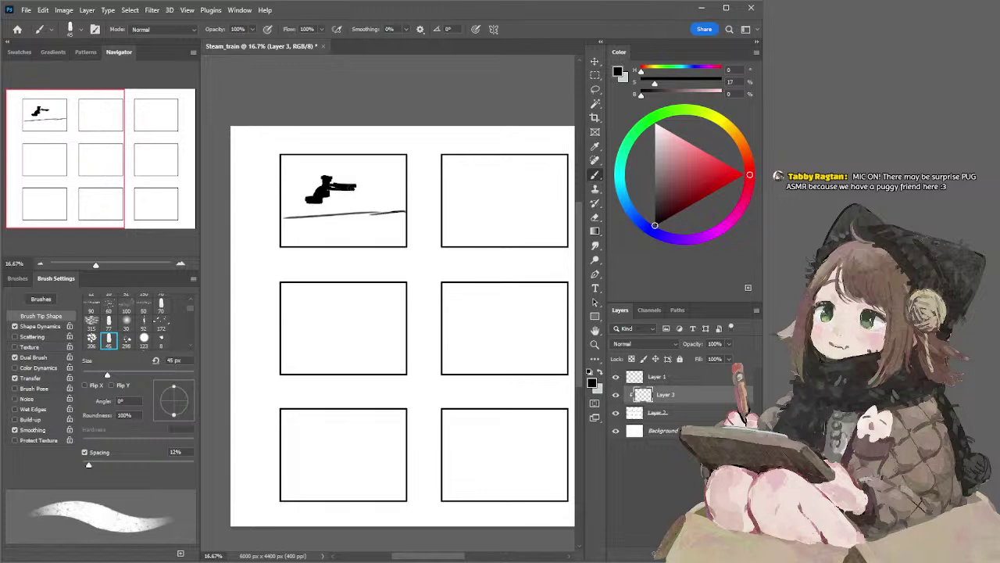
left_click_drag(314, 204, 386, 199)
key("ctrl+z")
key("ctrl+z")
left_click_drag(368, 198, 389, 201)
left_click_drag(354, 193, 355, 196)
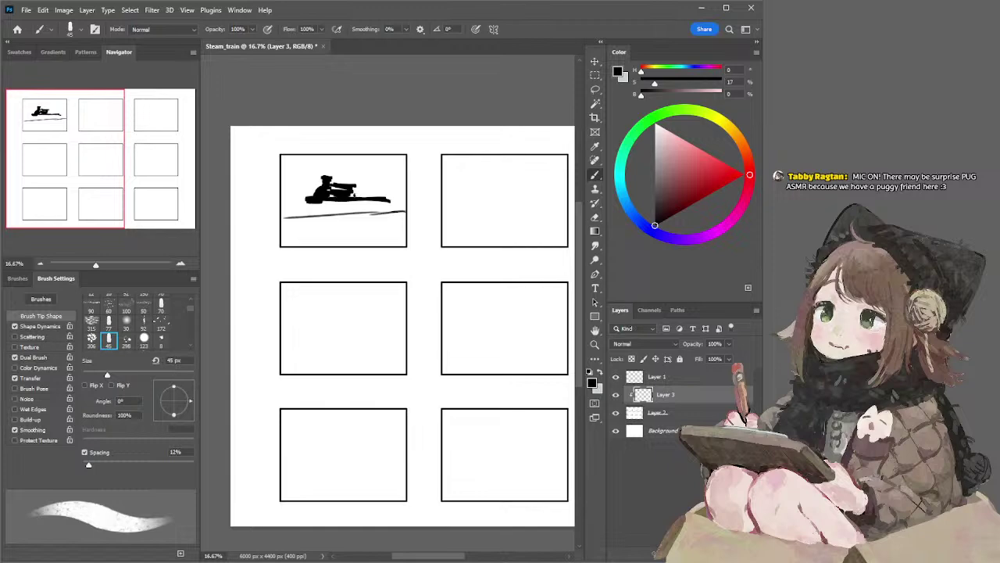
Step: Fill out the locomotive's boiler and rear body with solid black strokes
key("ctrl+z")
mouse_move(349, 181)
left_mouse_down()
mouse_move(368, 182)
mouse_move(355, 190)
mouse_move(364, 191)
left_mouse_up()
mouse_move(364, 193)
left_mouse_down()
mouse_move(353, 197)
mouse_move(382, 193)
left_mouse_up()
key("ctrl+z")
left_click_drag(370, 196, 383, 195)
Step: Enlarge the eraser to 90 px and trim the rear end of the train silhouette
key("e")
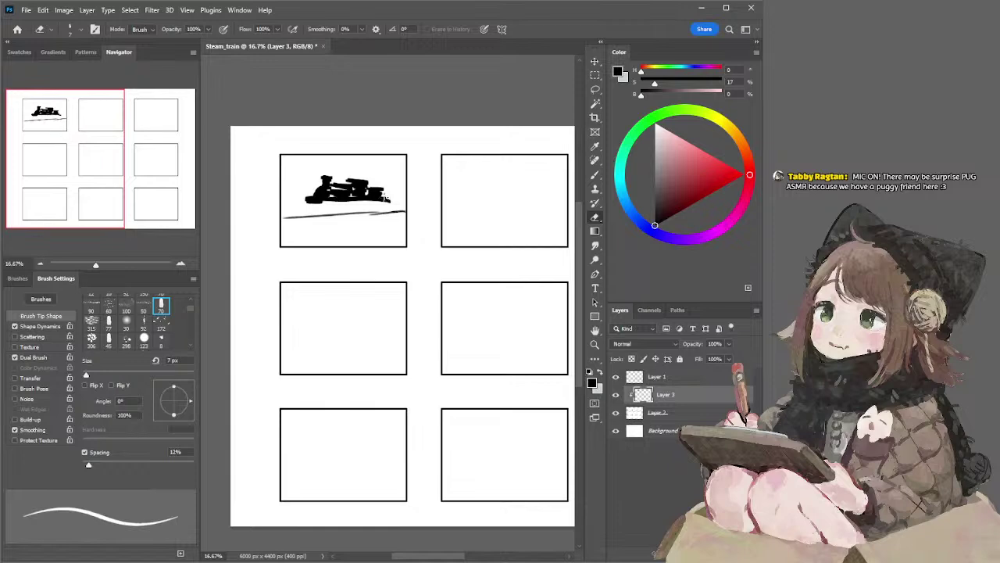
key("]")
key("]")
key("]")
key("]")
key("]")
key("]")
key("]")
key("]")
key("]")
key("]")
left_click_drag(385, 202, 390, 201)
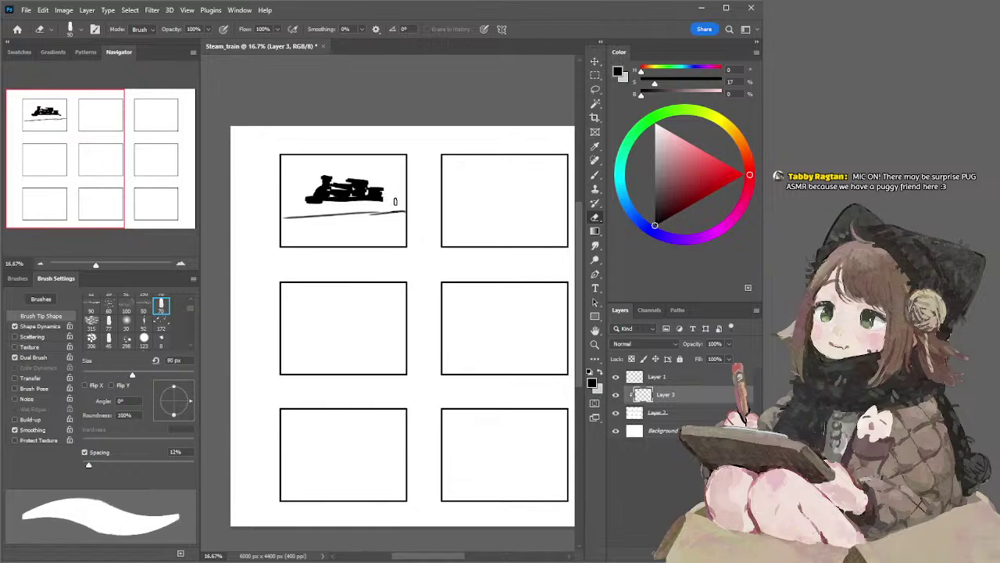
Step: Paint a small rear car behind the locomotive and add the wheels and undercarriage along the track
key("b")
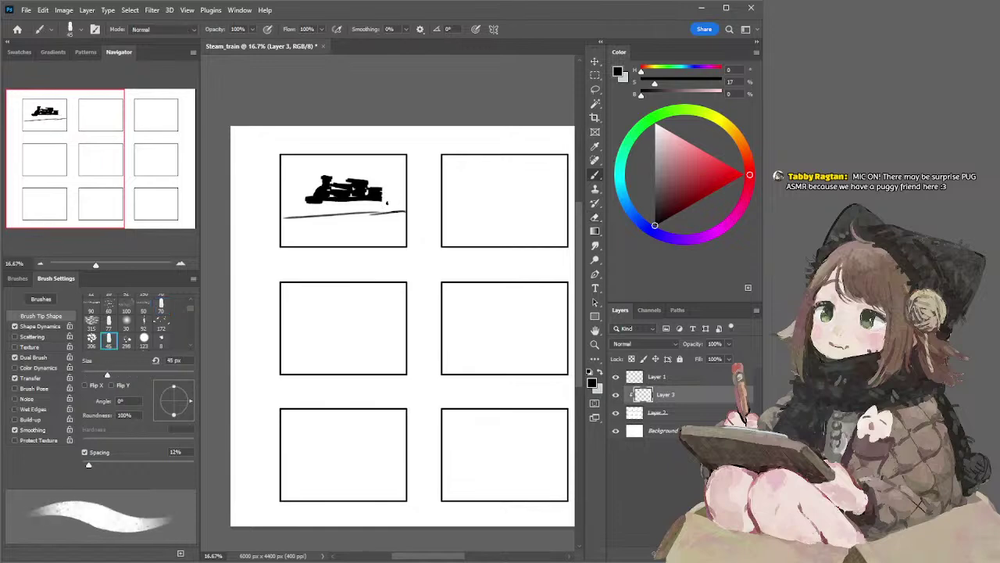
left_click_drag(390, 200, 397, 203)
left_click_drag(323, 202, 344, 202)
left_click_drag(312, 205, 377, 207)
key("ctrl+z")
left_click_drag(341, 206, 397, 207)
Step: Set the brush to 40 px and draw smoke rising from the chimney and trailing back over the train
key("bracketleft")
key("bracketleft")
key("bracketleft")
mouse_move(322, 173)
left_mouse_down()
mouse_move(331, 155)
mouse_move(342, 170)
mouse_move(368, 162)
mouse_move(405, 174)
mouse_move(396, 170)
left_mouse_up()
key("ctrl+z")
key("bracketright")
key("bracketright")
key("ctrl+z")
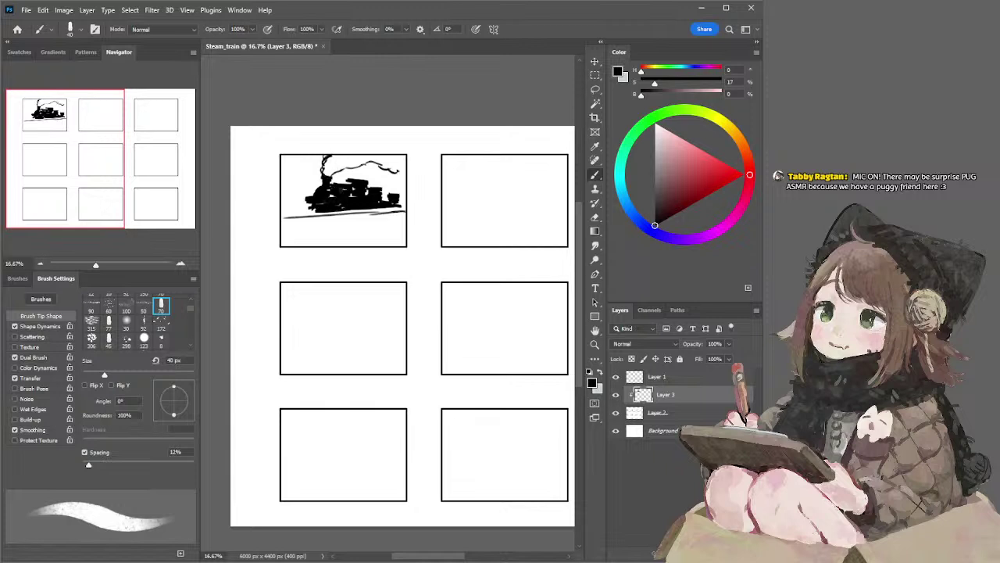
left_click_drag(366, 162, 375, 160)
left_click_drag(395, 172, 403, 179)
Step: Sketch branch marks in the first frame's upper-left corner and angled foreground strokes in its lower-left corner
left_click_drag(301, 156, 312, 179)
mouse_move(284, 217)
left_mouse_down()
mouse_move(308, 224)
mouse_move(299, 236)
left_mouse_up()
key("ctrl+z")
left_click_drag(301, 230, 292, 238)
mouse_move(304, 229)
left_mouse_down()
mouse_move(317, 247)
mouse_move(307, 242)
left_mouse_up()
key("ctrl+z")
key("ctrl+z")
key("ctrl+z")
left_click_drag(296, 245, 307, 245)
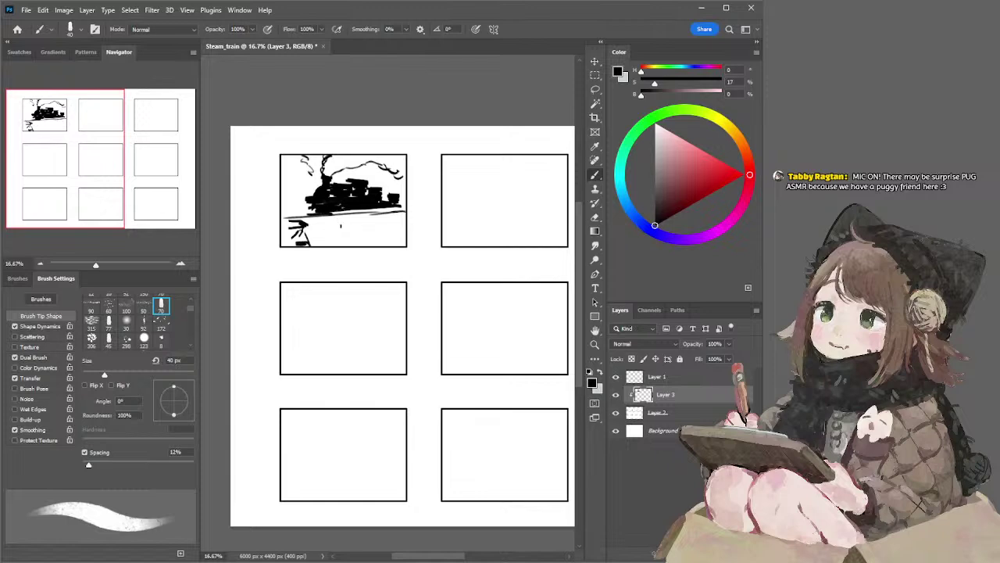
Step: Draw a second line beneath the track to form the bridge's lower edge
left_click_drag(336, 232, 398, 215)
key("ctrl+z")
key("ctrl+z")
key("ctrl+z")
key("ctrl+z")
left_click_drag(319, 224, 397, 215)
Step: Add bare tree branches around the upper-left of the train, undoing unwanted strokes
left_click_drag(305, 199, 290, 211)
mouse_move(314, 178)
left_mouse_down()
mouse_move(292, 196)
mouse_move(297, 184)
left_mouse_up()
key("ctrl+z")
key("ctrl+z")
key("ctrl+z")
mouse_move(298, 170)
left_mouse_down()
mouse_move(302, 160)
mouse_move(295, 176)
left_mouse_up()
left_click_drag(289, 172, 375, 178)
key("ctrl+z")
key("ctrl+z")
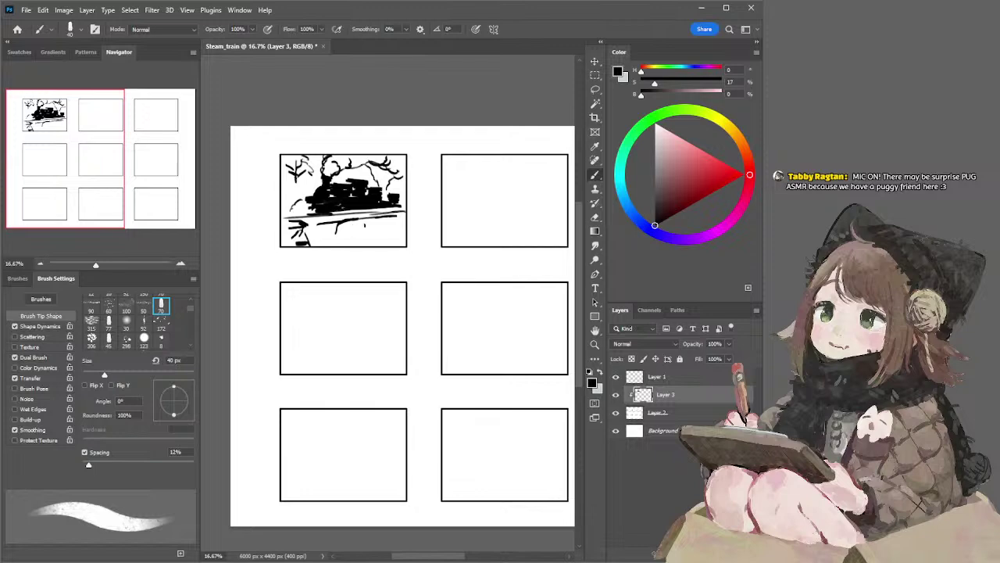
Step: Draw the bridge's support pier below the track in the middle of the first frame
mouse_move(352, 221)
left_mouse_down()
mouse_move(370, 236)
mouse_move(360, 233)
mouse_move(368, 219)
left_mouse_up()
key("ctrl+z")
key("ctrl+z")
key("ctrl+z")
mouse_move(344, 221)
left_mouse_down()
mouse_move(339, 238)
mouse_move(345, 224)
left_mouse_up()
left_click_drag(374, 219, 362, 232)
key("ctrl+z")
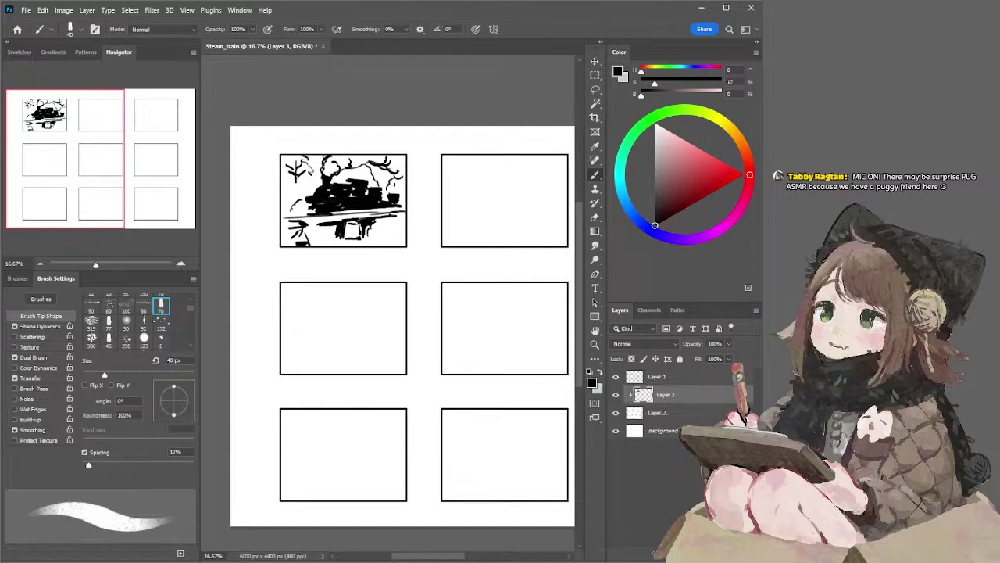
Step: Draw a tall tree trunk crossing the rear of the train and a ground contour in the lower-right corner
key("e")
key("b")
left_click_drag(394, 176, 390, 219)
left_click_drag(364, 237, 395, 246)
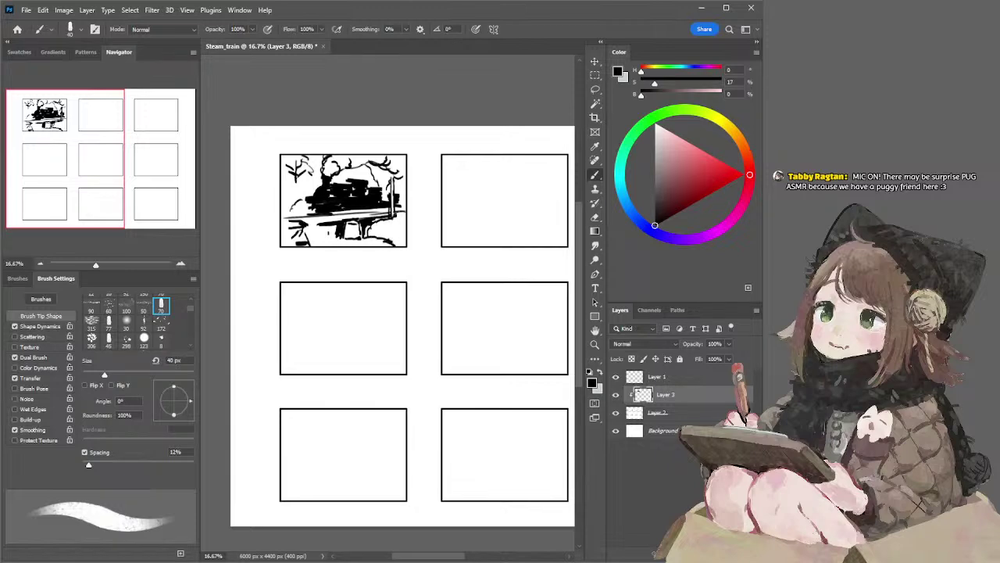
Step: Sketch a second bridge support below the track, to the left of the middle pier
left_click_drag(330, 227, 313, 227)
mouse_move(318, 228)
left_mouse_down()
mouse_move(319, 245)
mouse_move(329, 237)
left_mouse_up()
key("ctrl+z")
key("ctrl+z")
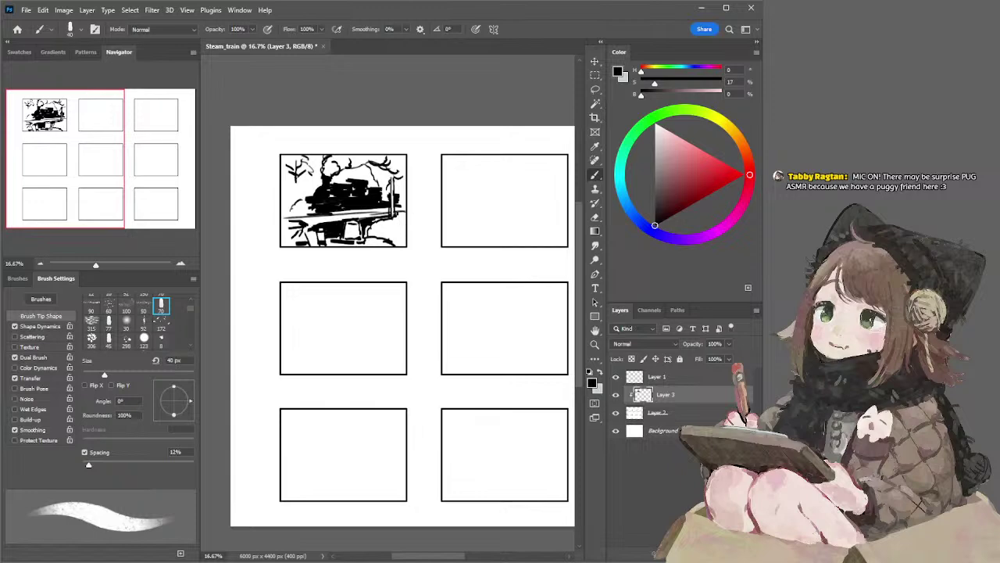
Step: Extend the tree trunk to the frame's upper edge and add more branches and foliage around the train
left_click_drag(393, 180, 397, 155)
key("ctrl+z")
left_click_drag(289, 159, 294, 169)
left_click_drag(290, 167, 294, 176)
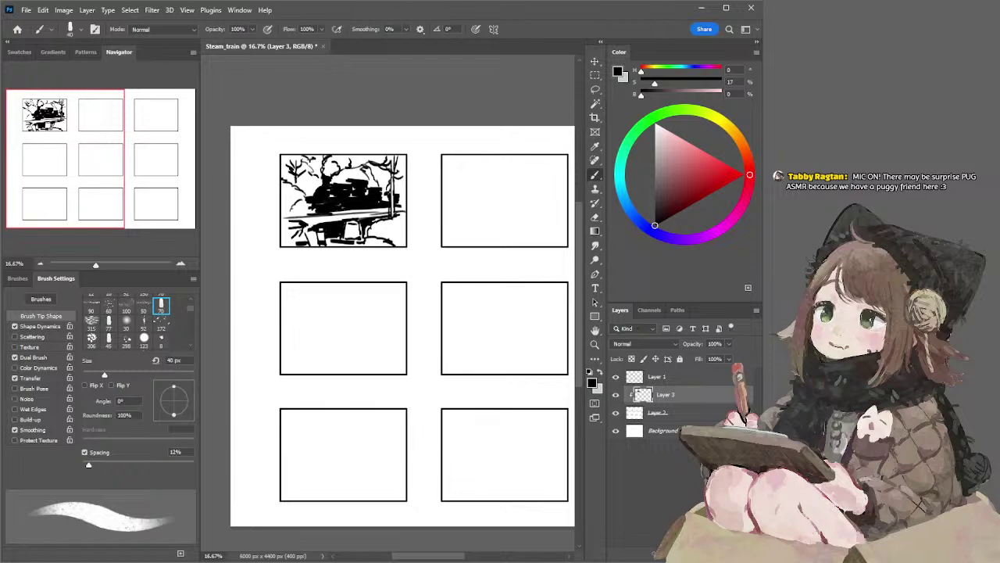
left_click_drag(320, 165, 319, 177)
left_click_drag(397, 169, 406, 172)
left_click_drag(312, 210, 308, 214)
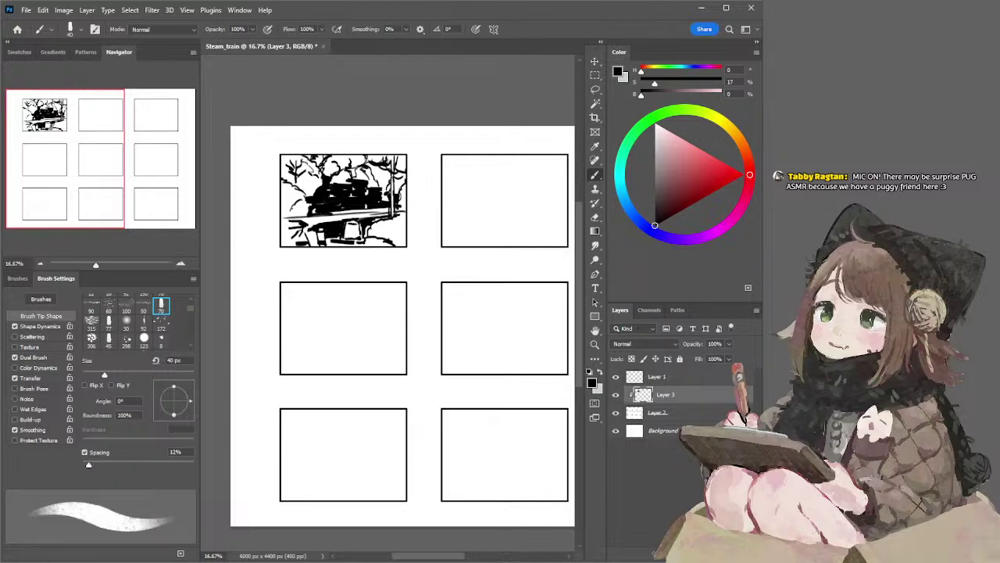
Step: Enlarge the brush to 50 px and darken the foreground and supports beneath the bridge
key("bracketright")
key("bracketright")
key("bracketright")
key("bracketright")
key("bracketright")
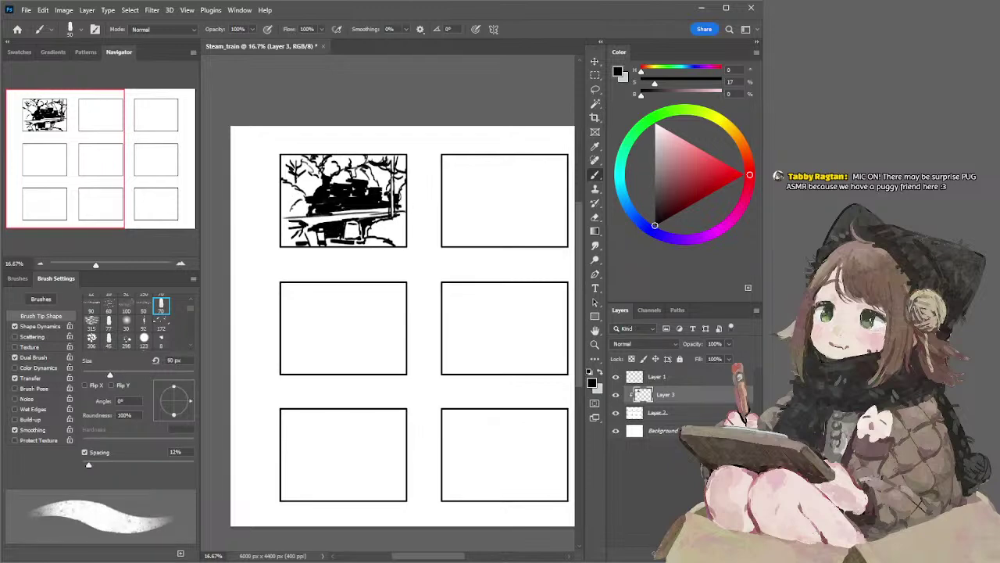
mouse_move(305, 216)
left_mouse_down()
mouse_move(282, 216)
mouse_move(294, 225)
mouse_move(284, 234)
mouse_move(303, 243)
mouse_move(286, 243)
mouse_move(310, 242)
left_mouse_up()
left_click_drag(458, 101, 422, 90)
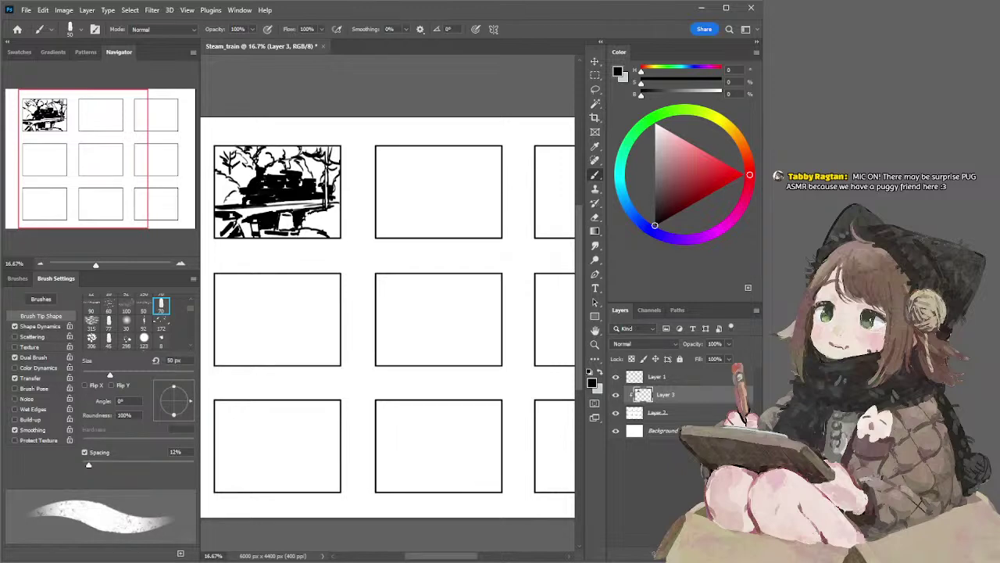
Step: Choose the textured 70 px brush preset and try a first stroke in the top-middle frame, then undo it
key("bracketleft")
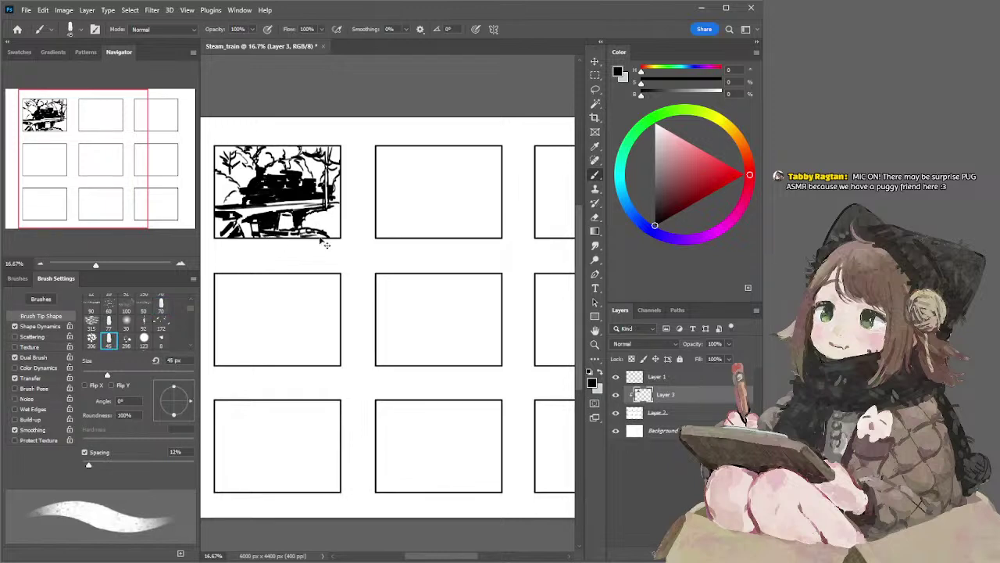
mouse_move(378, 150)
left_mouse_down()
mouse_move(366, 152)
mouse_move(382, 157)
left_mouse_up()
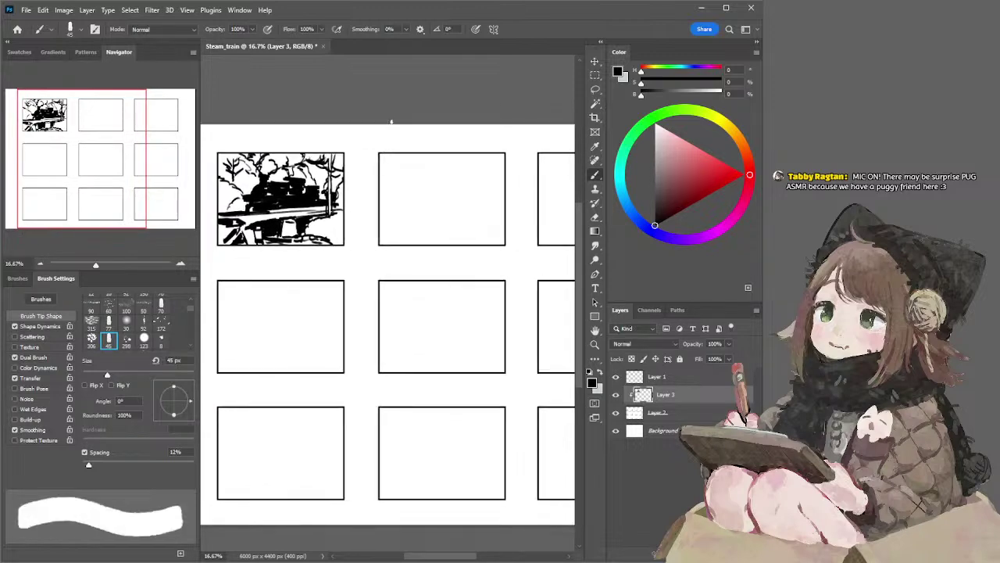
left_click(161, 305)
mouse_move(415, 107)
left_mouse_down()
mouse_move(338, 115)
mouse_move(407, 103)
mouse_move(397, 103)
left_mouse_up()
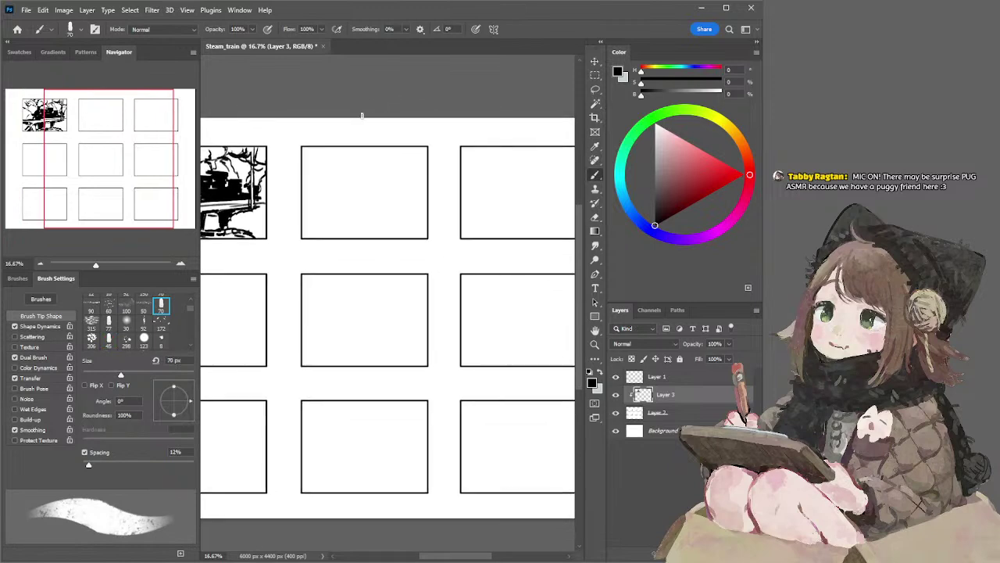
mouse_move(371, 170)
left_mouse_down()
mouse_move(389, 171)
mouse_move(377, 173)
mouse_move(361, 201)
left_mouse_up()
key("ctrl+z")
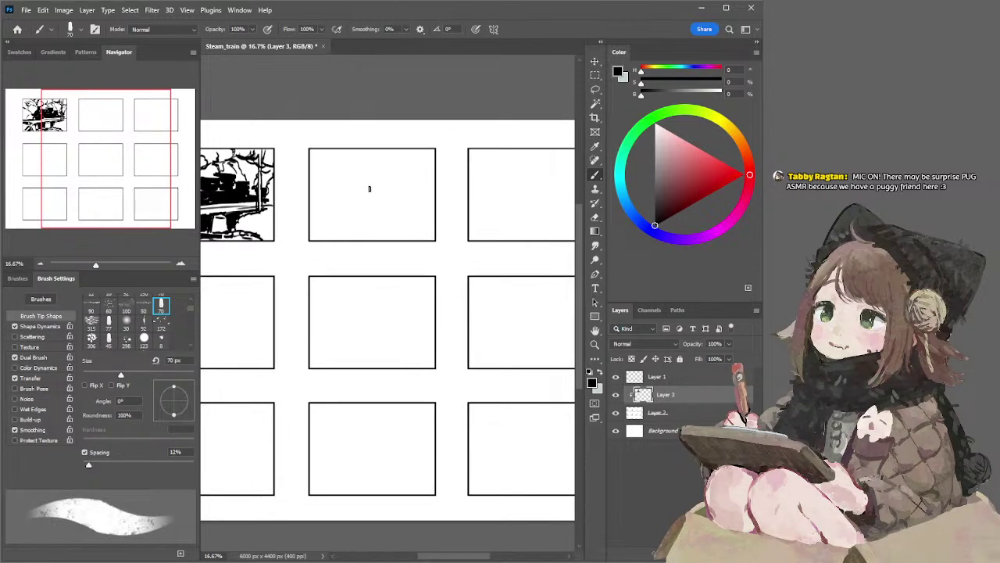
Step: Block in the dark front of a steam engine in the top-middle frame with the textured brush at 60–70 px
mouse_move(380, 185)
left_mouse_down()
mouse_move(361, 200)
mouse_move(375, 197)
mouse_move(376, 216)
mouse_move(398, 194)
mouse_move(401, 213)
left_mouse_up()
key("bracketleft")
key("ctrl+z")
key("ctrl+z")
mouse_move(383, 193)
left_mouse_down()
mouse_move(397, 194)
mouse_move(387, 215)
left_mouse_up()
key("e")
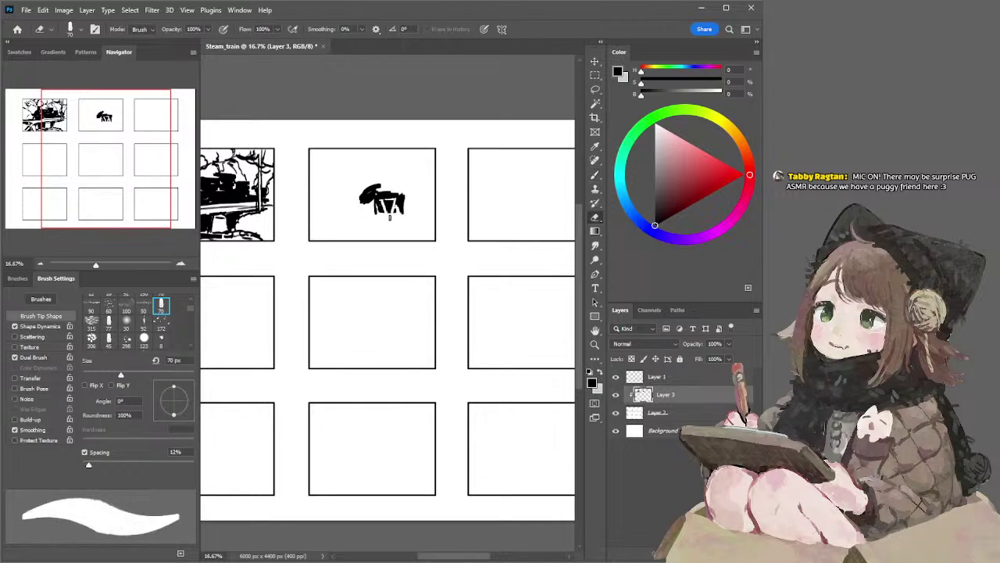
key("b")
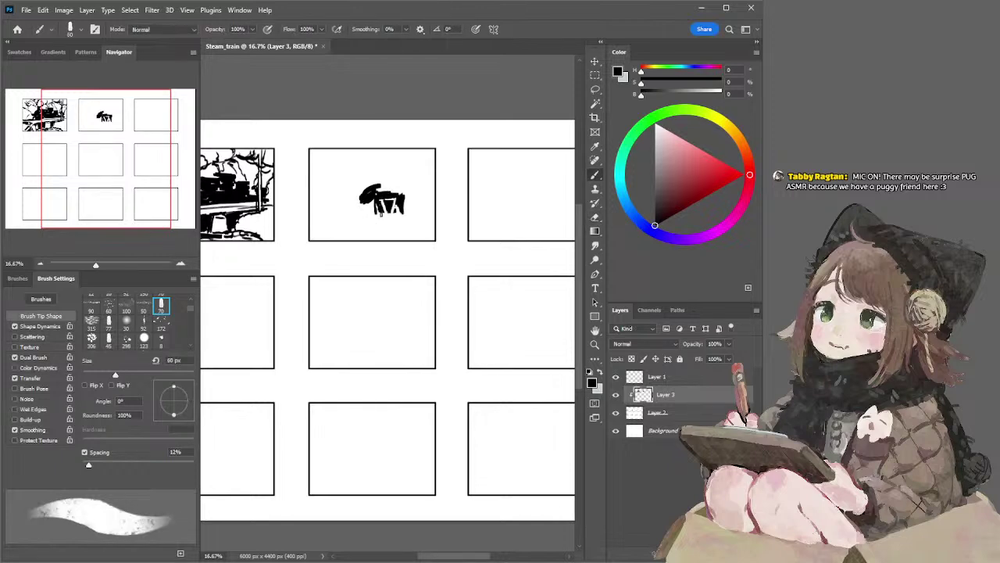
left_click_drag(380, 227, 395, 230)
key("bracketright")
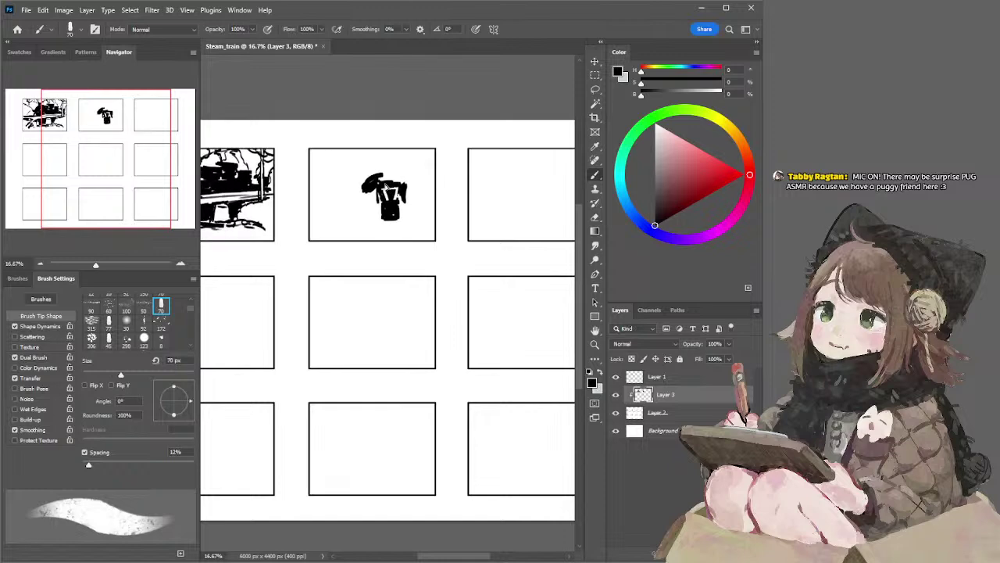
Step: Tidy the shapes above the engine's front and sketch two wavy smoke trails rising to the frame's upper edge
key("l")
mouse_move(375, 170)
left_mouse_down()
mouse_move(374, 248)
mouse_move(383, 172)
left_mouse_up()
mouse_move(396, 211)
left_mouse_down()
mouse_move(359, 150)
mouse_move(400, 177)
mouse_move(385, 191)
mouse_move(402, 171)
mouse_move(376, 150)
mouse_move(399, 167)
mouse_move(402, 148)
mouse_move(412, 149)
mouse_move(405, 172)
left_mouse_up()
key("ctrl+shift+z")
key("ctrl+shift+z")
key("ctrl+shift+z")
key("ctrl+shift+z")
key("b")
key("ctrl+z")
key("ctrl+z")
key("e")
key("b")
key("ctrl+z")
key("ctrl+z")
key("ctrl+z")
key("ctrl+z")
key("ctrl+z")
key("ctrl+z")
key("ctrl+z")
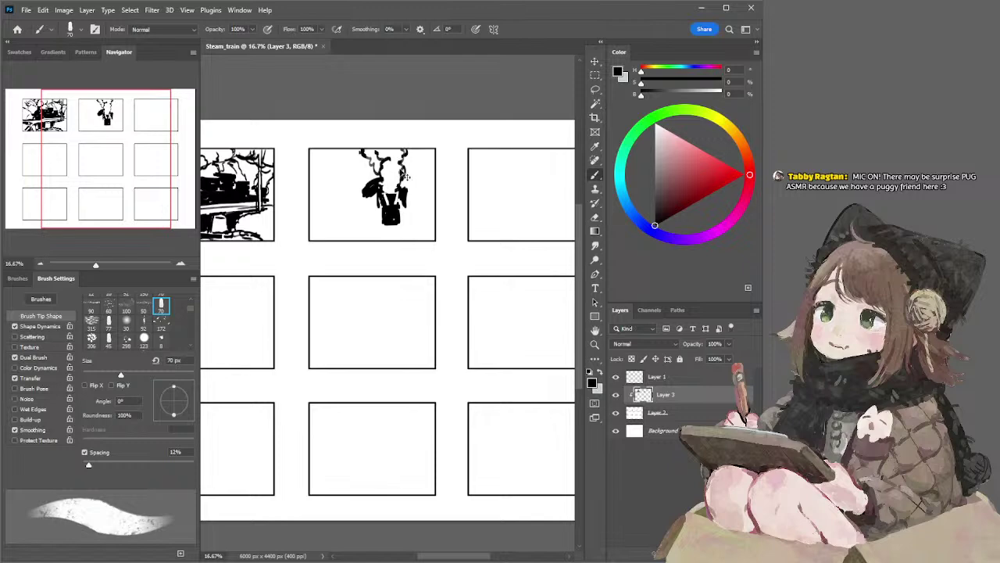
key("ctrl+z")
left_click_drag(360, 149, 365, 158)
Step: Enlarge the brush to 100 px and block in the dark body beside the engine's front
key("bracketright")
left_click_drag(369, 195, 379, 222)
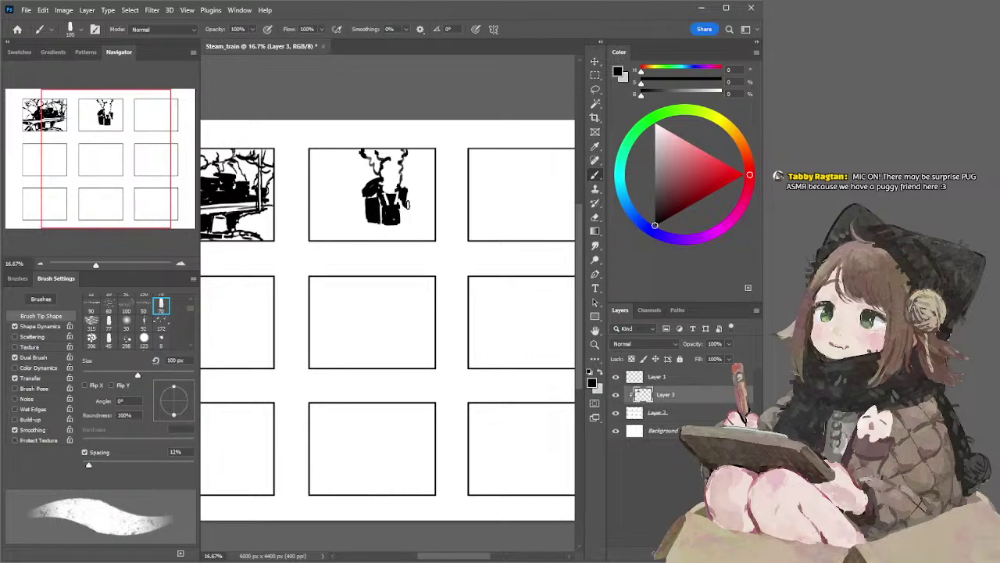
left_click_drag(403, 206, 403, 223)
key("ctrl+z")
key("ctrl+z")
left_click_drag(381, 205, 382, 222)
Step: Erase the round boiler outline and front details out of the black engine, reducing the eraser down to 30 px
key("e")
key("bracketleft")
key("bracketleft")
key("bracketleft")
key("bracketleft")
key("bracketleft")
key("bracketleft")
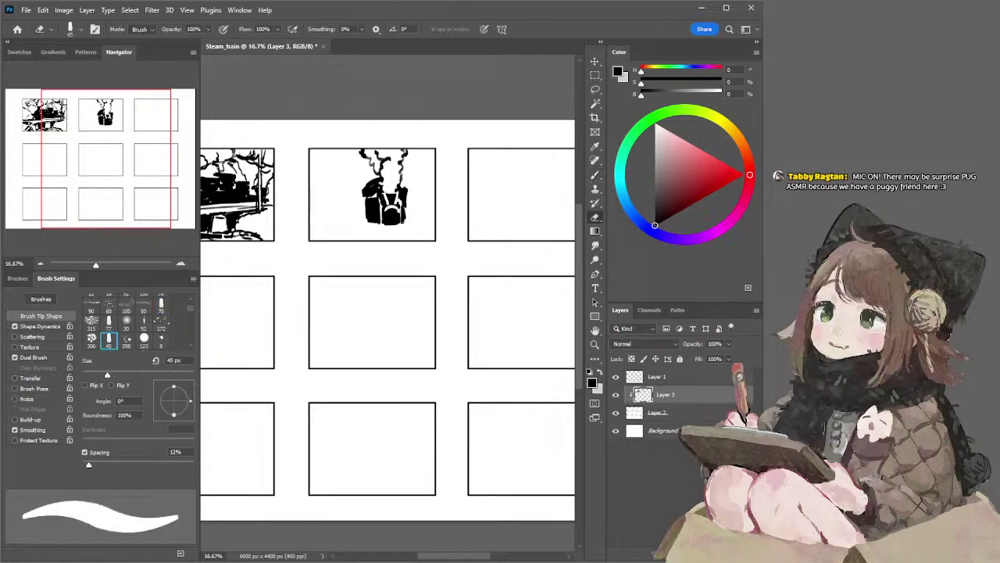
key("bracketleft")
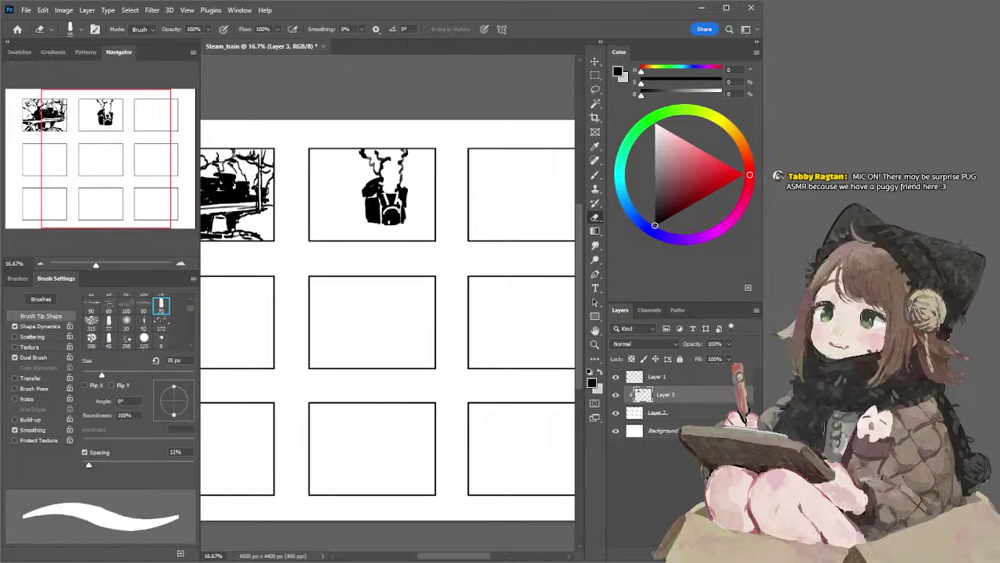
key("bracketleft")
left_click_drag(386, 221, 400, 224)
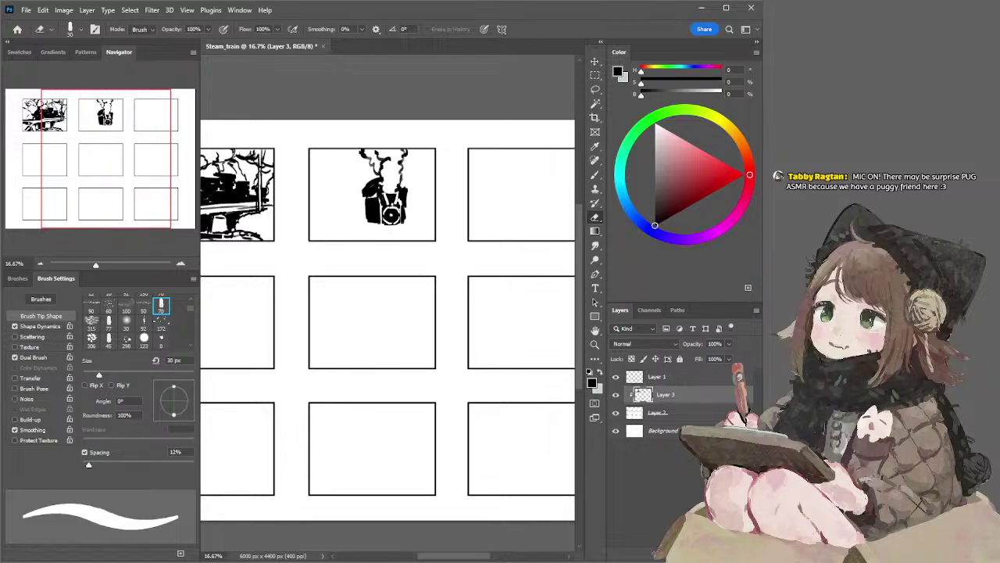
mouse_move(402, 204)
left_mouse_down()
mouse_move(403, 215)
mouse_move(406, 181)
left_mouse_up()
Step: Set the brush to 90 px and darken the base of the engine below the round boiler
key("b")
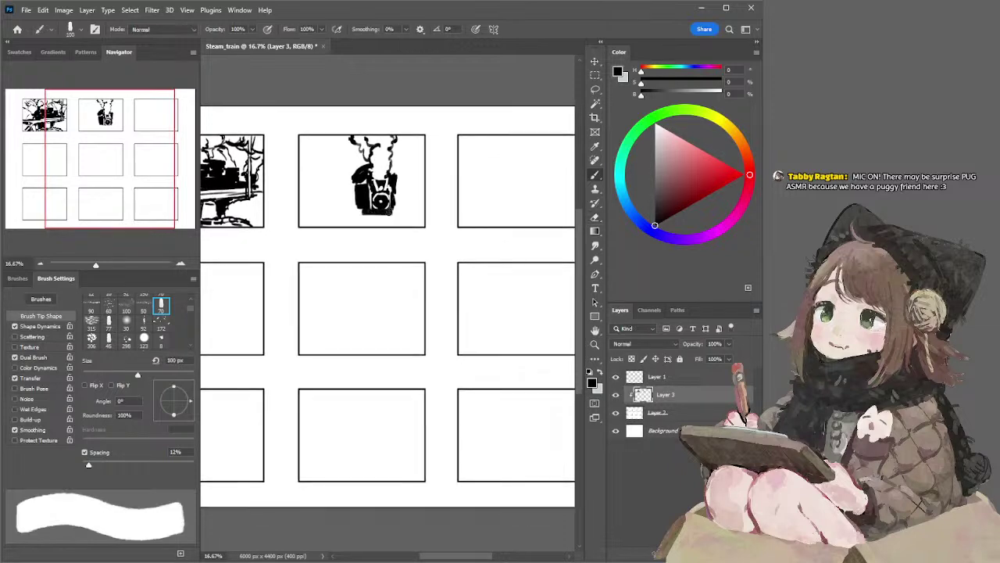
key("bracketleft")
key("bracketleft")
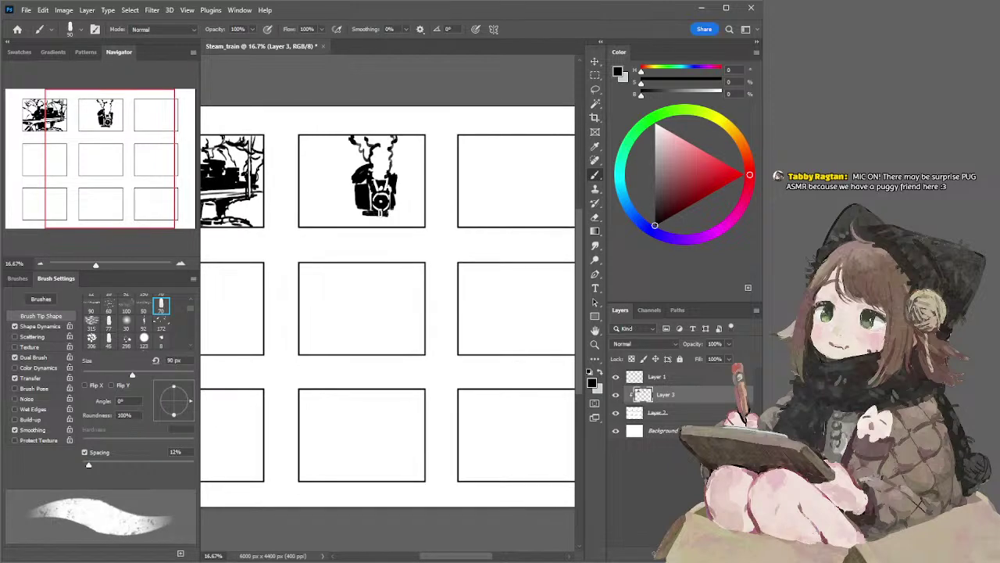
left_click_drag(374, 212, 388, 213)
Step: Trim the top of the engine's body with a 70 px eraser and restore its edges with the 80 px brush
key("e")
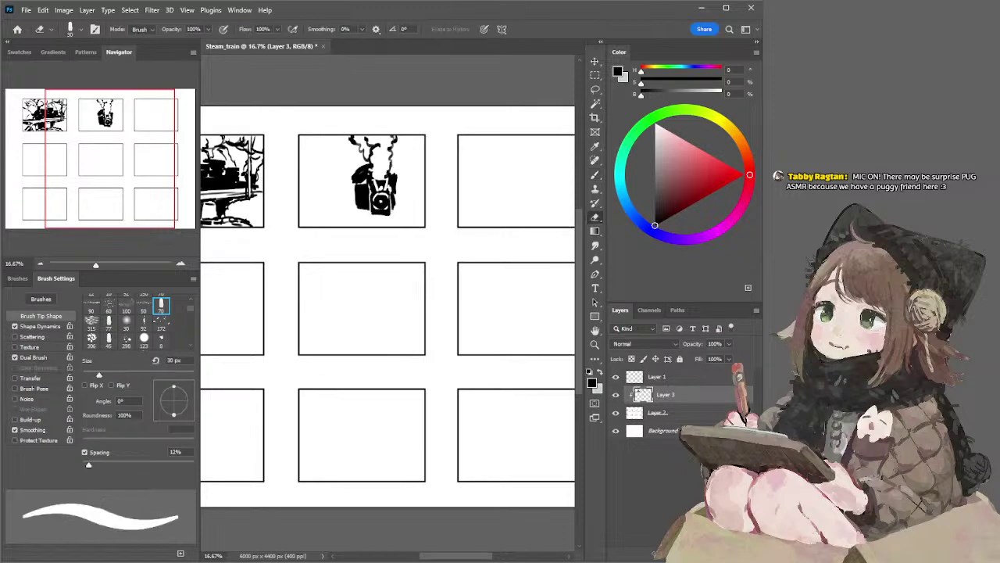
key("bracketright")
key("bracketright")
key("bracketright")
key("bracketright")
key("bracketright")
mouse_move(369, 165)
left_mouse_down()
mouse_move(352, 178)
mouse_move(355, 208)
mouse_move(360, 172)
left_mouse_up()
key("b")
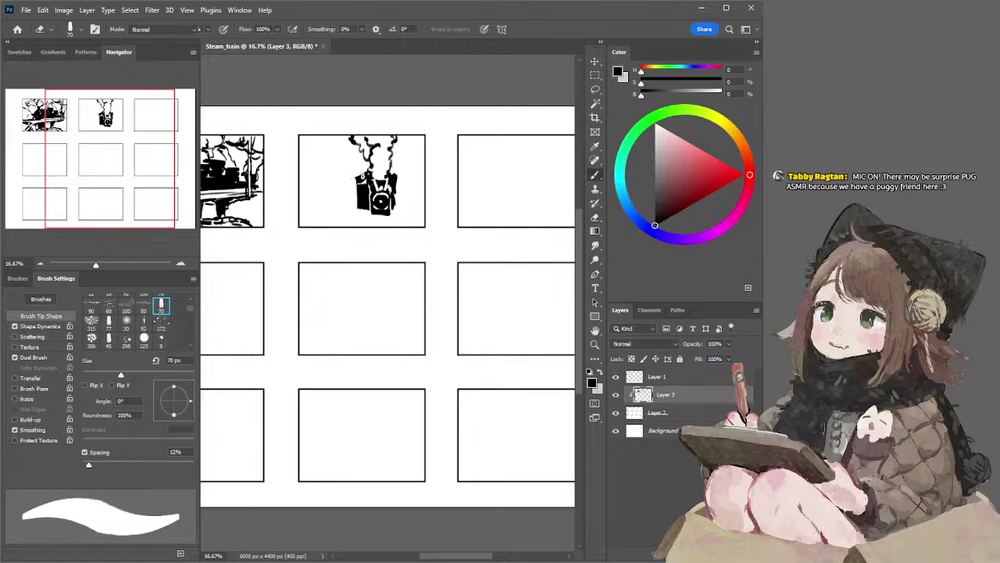
key("b")
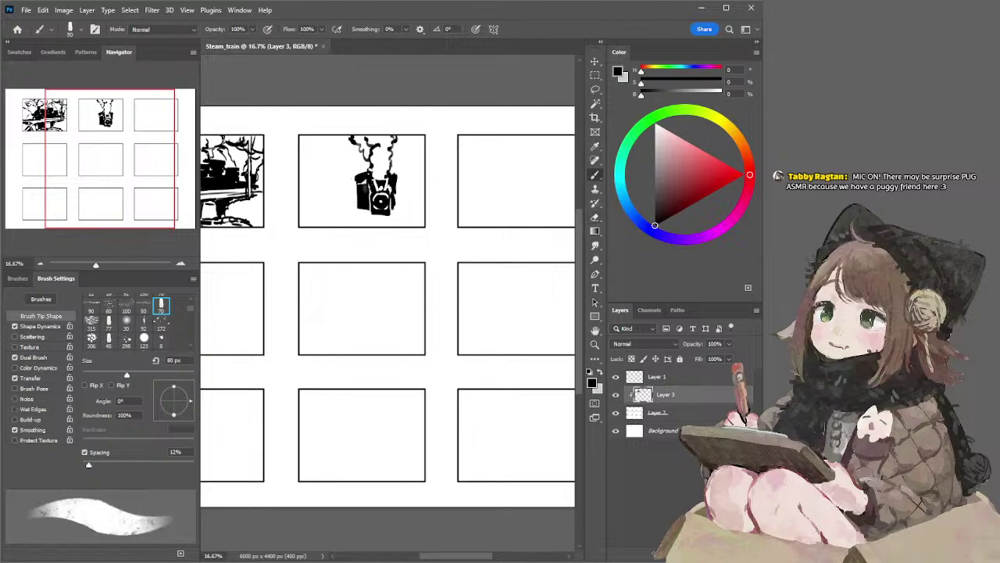
key("e")
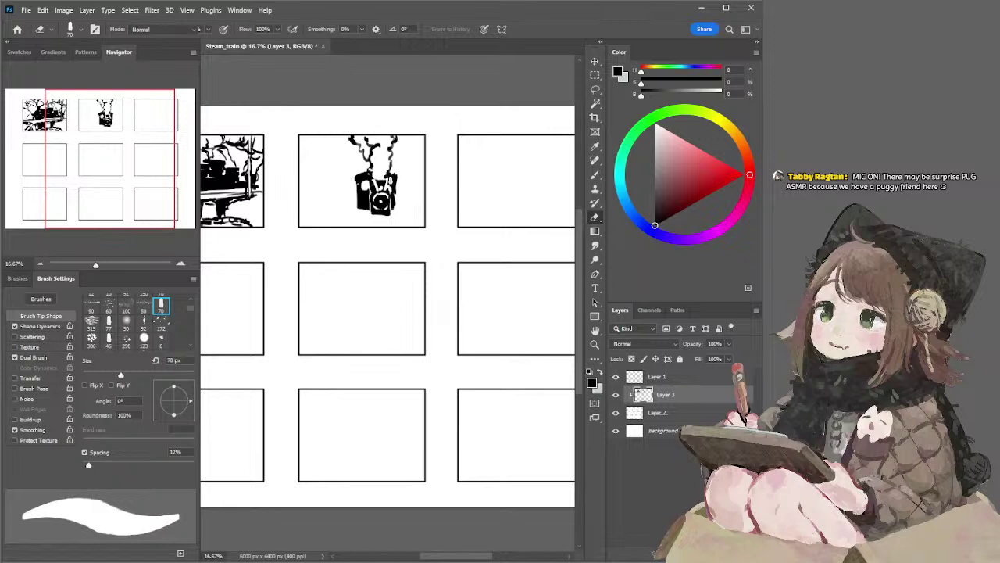
key("b")
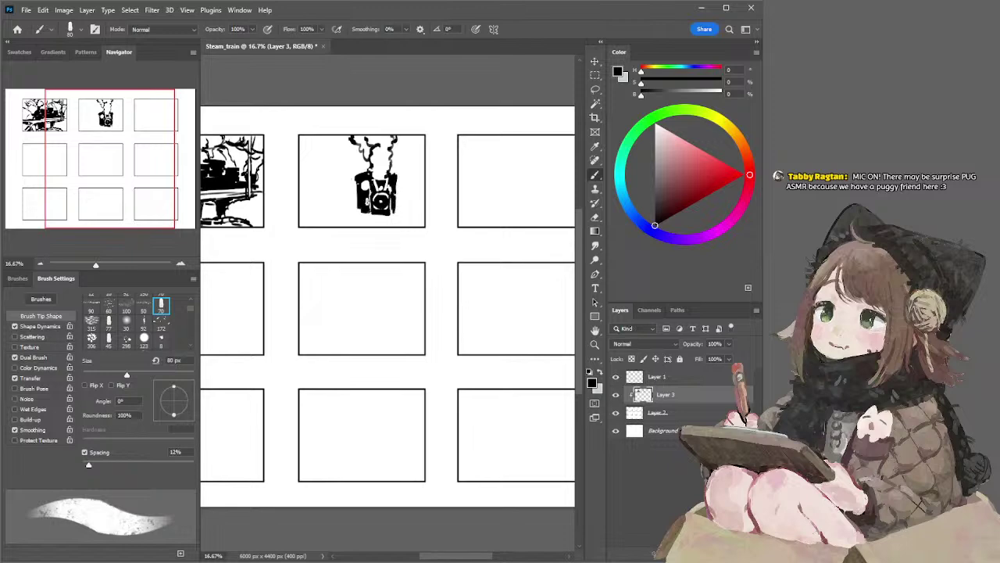
mouse_move(364, 163)
left_mouse_down()
mouse_move(343, 175)
mouse_move(359, 165)
left_mouse_up()
Step: Reduce the brush to 35 px and sketch a stone tunnel arch curving over the engine's left side
mouse_move(343, 179)
left_mouse_down()
mouse_move(344, 208)
mouse_move(348, 180)
mouse_move(362, 170)
mouse_move(339, 164)
mouse_move(336, 210)
mouse_move(348, 189)
mouse_move(334, 206)
left_mouse_up()
key("ctrl+z")
key("bracketleft")
key("bracketleft")
key("bracketleft")
key("bracketleft")
key("ctrl+z")
key("ctrl+z")
key("ctrl+z")
key("ctrl+z")
key("ctrl+z")
left_click_drag(337, 178, 350, 169)
key("ctrl+z")
left_click_drag(348, 158, 353, 163)
left_click(161, 306)
key("bracketleft")
key("bracketleft")
left_click_drag(357, 152, 361, 160)
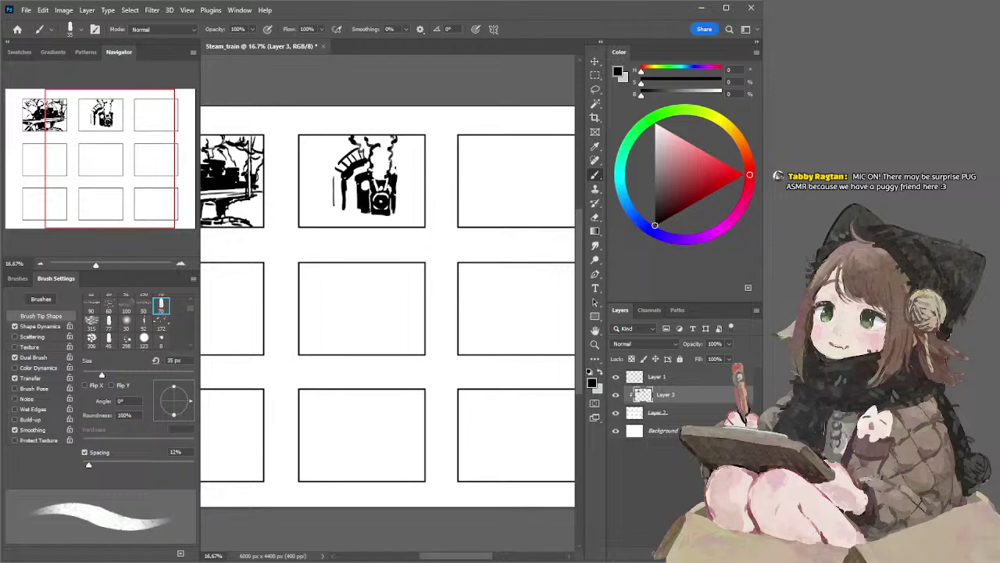
Step: Sketch the right side of the tunnel arch and test marks beneath the engine, undoing unwanted strokes
key("ctrl+z")
mouse_move(391, 161)
left_mouse_down()
mouse_move(410, 179)
mouse_move(406, 161)
mouse_move(408, 184)
mouse_move(392, 175)
left_mouse_up()
key("ctrl+z")
key("ctrl+z")
mouse_move(411, 173)
left_mouse_down()
mouse_move(404, 161)
mouse_move(410, 202)
left_mouse_up()
key("ctrl+z")
left_click_drag(357, 217, 380, 219)
key("ctrl+z")
Step: Lasso the train and tunnel sketch, scale it down slightly within the frame, then deselect it
key("l")
left_click_drag(324, 148, 336, 132)
key("v")
left_click_drag(304, 185, 324, 184)
key("Return")
key("ctrl+d")
key("Return")
key("ctrl+d")
key("b")
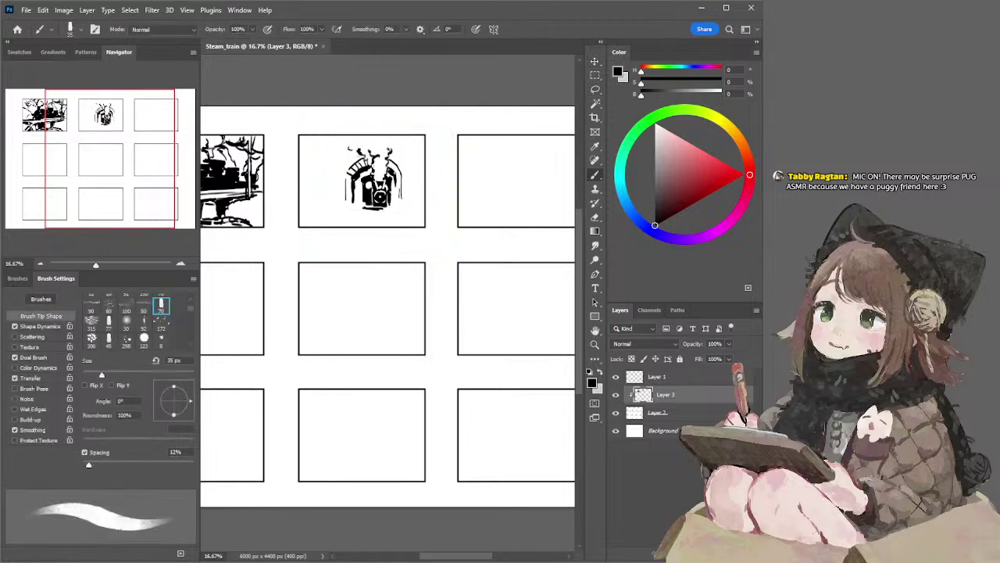
Step: Darken the engine's front details and draw two diagonal rails running from it to the frame's lower edge
mouse_move(372, 173)
left_mouse_down()
mouse_move(383, 173)
mouse_move(381, 185)
left_mouse_up()
mouse_move(376, 208)
left_mouse_down()
mouse_move(382, 227)
mouse_move(405, 226)
left_mouse_up()
left_click_drag(369, 208, 388, 210)
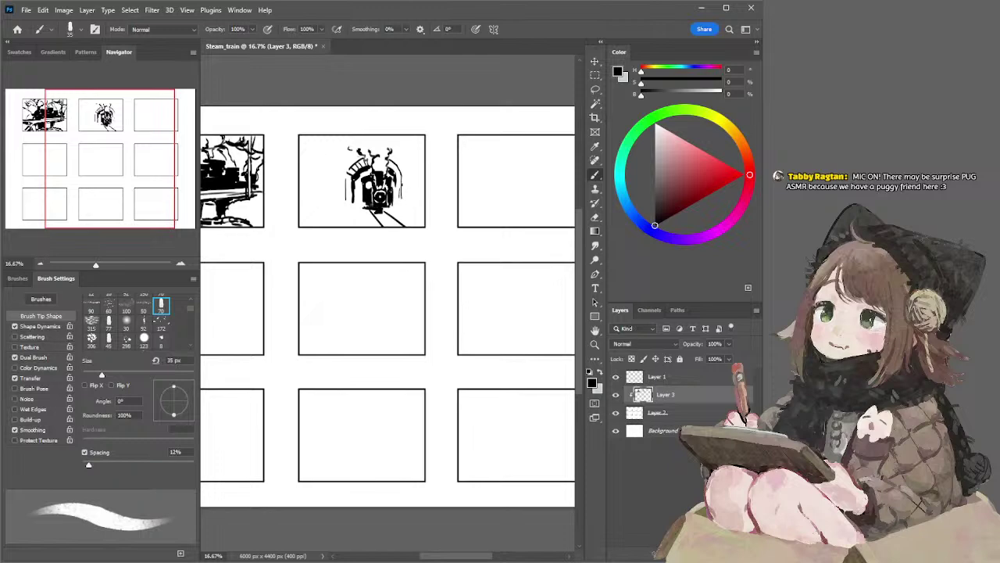
Step: Sketch the hillside lines above the tunnel and slanted posts left of it, undoing unwanted strokes
left_click_drag(406, 176, 404, 206)
key("ctrl+z")
mouse_move(383, 136)
left_mouse_down()
mouse_move(394, 149)
mouse_move(339, 146)
left_mouse_up()
left_click_drag(339, 135, 342, 143)
mouse_move(332, 174)
left_mouse_down()
mouse_move(347, 212)
mouse_move(327, 154)
mouse_move(414, 154)
mouse_move(414, 136)
left_mouse_up()
key("ctrl+z")
key("ctrl+z")
key("ctrl+z")
key("ctrl+z")
key("ctrl+z")
key("ctrl+z")
key("ctrl+z")
key("ctrl+z")
key("ctrl+z")
key("ctrl+z")
key("ctrl+z")
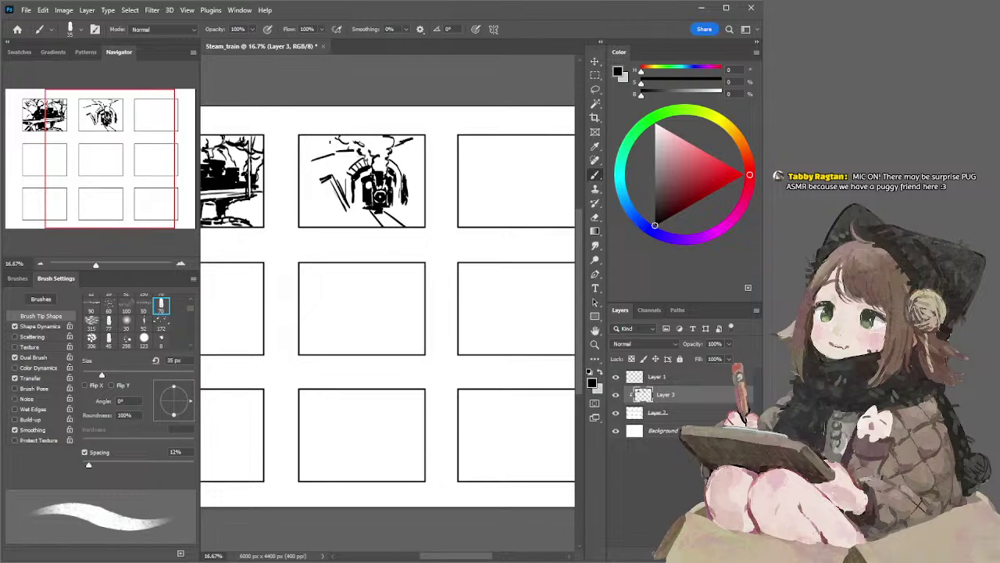
Step: Add foliage outlines on the upper-left hillside and darken the inside left edge of the tunnel arch
key("ctrl+z")
mouse_move(332, 146)
left_mouse_down()
mouse_move(337, 155)
mouse_move(315, 147)
mouse_move(323, 157)
left_mouse_up()
mouse_move(363, 188)
left_mouse_down()
mouse_move(372, 206)
mouse_move(356, 200)
mouse_move(369, 215)
mouse_move(356, 207)
left_mouse_up()
key("ctrl+z")
key("ctrl+z")
key("ctrl+z")
key("ctrl+z")
key("ctrl+z")
Step: Draw sleepers across the rails in front of the engine and clean up the track with a Lasso selection
left_click_drag(360, 200, 398, 208)
key("ctrl+z")
key("ctrl+z")
key("l")
left_click_drag(371, 222, 393, 224)
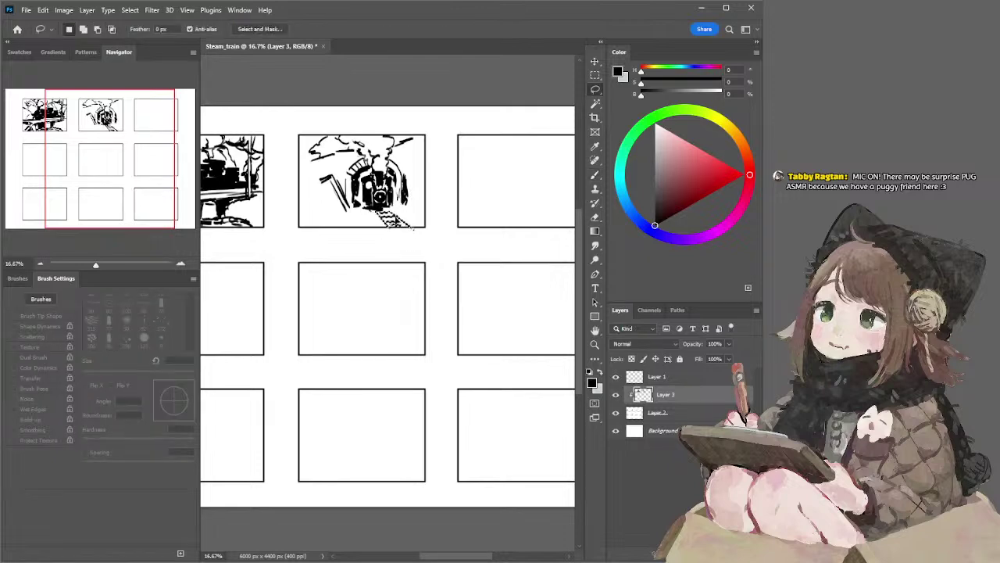
key("b")
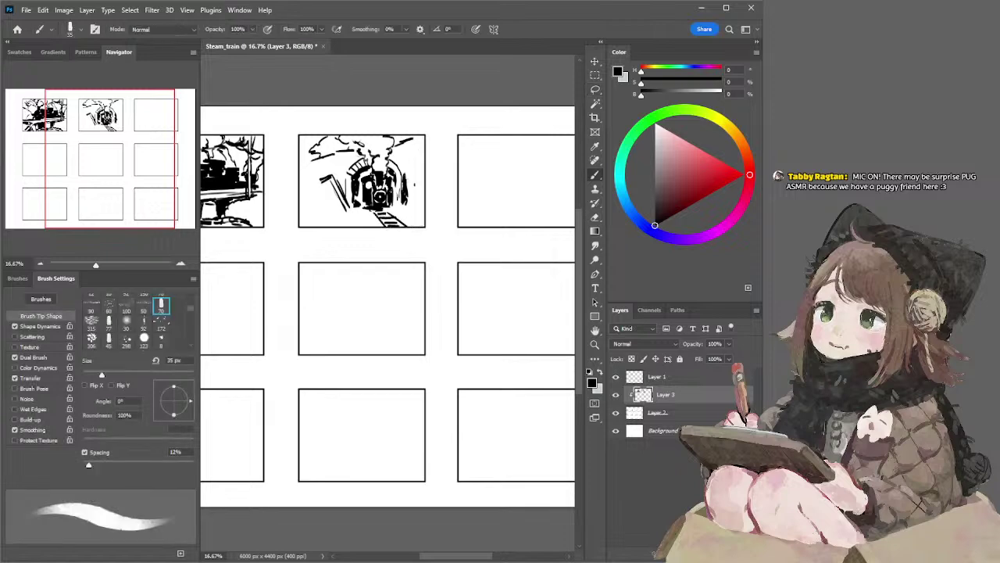
Step: Sketch rough ground marks in the lower-left area and more foliage along the top of the hillside
left_click_drag(423, 173, 413, 185)
key("ctrl+z")
mouse_move(347, 210)
left_mouse_down()
mouse_move(363, 221)
mouse_move(335, 223)
left_mouse_up()
key("ctrl+z")
left_click_drag(332, 215, 337, 220)
mouse_move(318, 159)
left_mouse_down()
mouse_move(307, 165)
mouse_move(326, 142)
mouse_move(318, 137)
mouse_move(337, 155)
left_mouse_up()
key("ctrl+z")
key("ctrl+z")
key("ctrl+z")
mouse_move(402, 136)
left_mouse_down()
mouse_move(408, 141)
mouse_move(345, 137)
left_mouse_up()
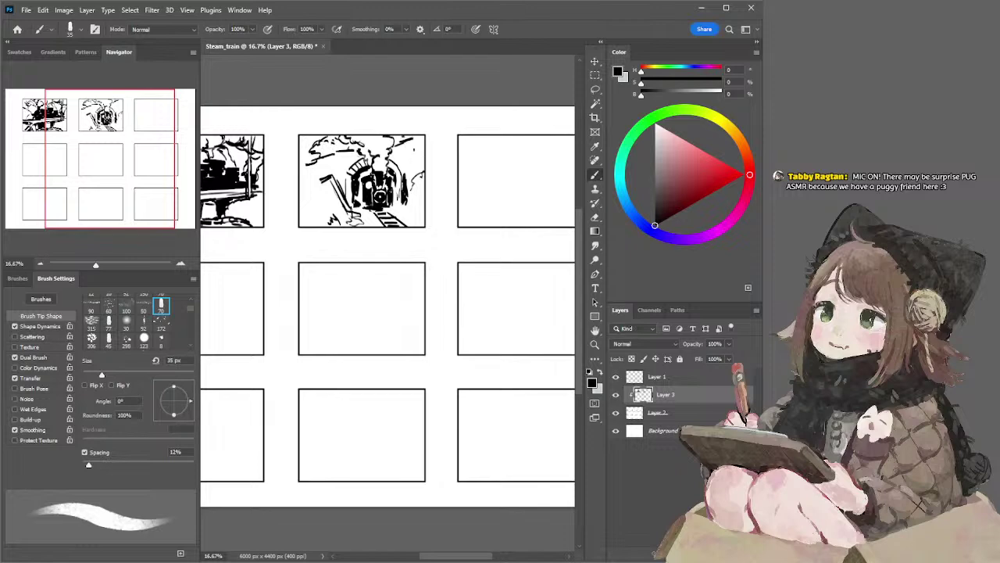
Step: Sketch a tree with leafy branches to the right of the tunnel, undoing stray strokes
mouse_move(424, 141)
left_mouse_down()
mouse_move(414, 158)
mouse_move(422, 169)
mouse_move(402, 165)
left_mouse_up()
key("ctrl+z")
mouse_move(415, 160)
left_mouse_down()
mouse_move(404, 164)
mouse_move(415, 180)
mouse_move(417, 167)
mouse_move(417, 191)
left_mouse_up()
key("ctrl+z")
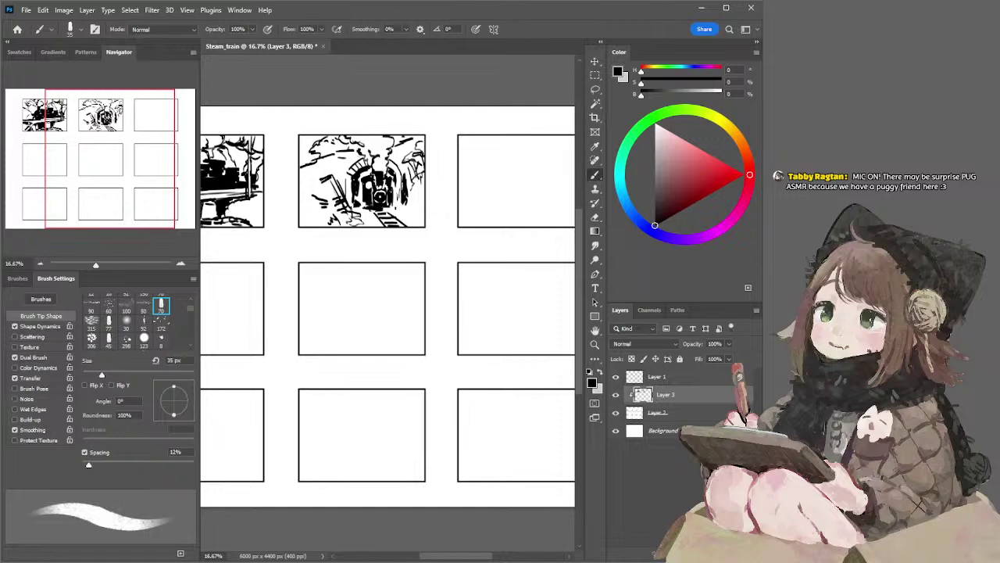
Step: Refine the ground marks beside the track and erase the rough marks in the frame's lower-left area
key("e")
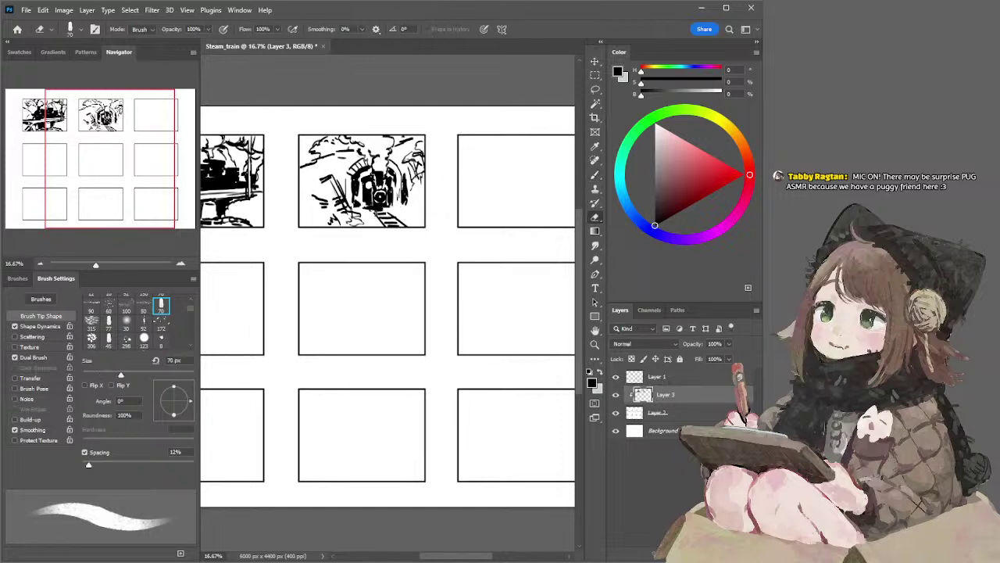
key("b")
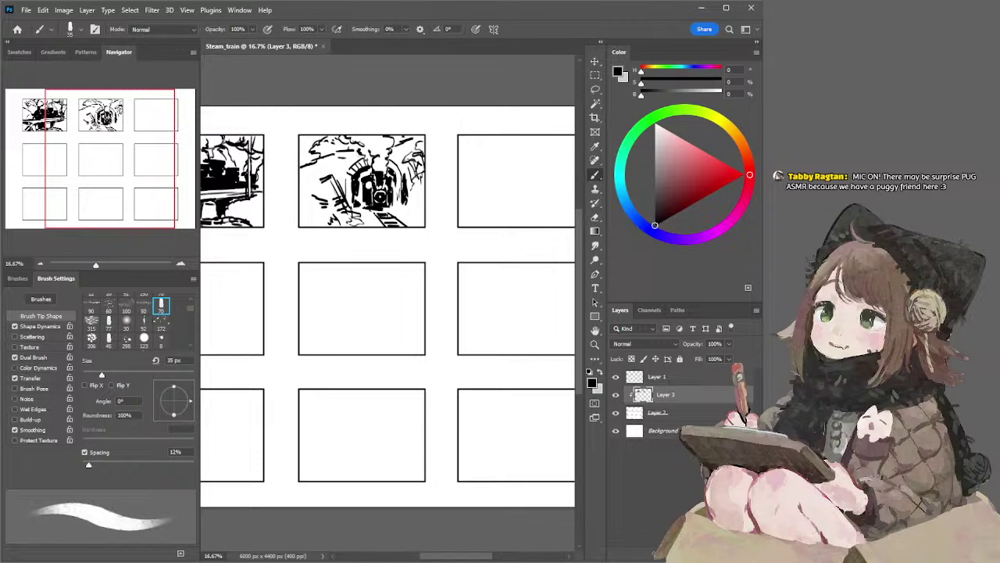
mouse_move(387, 210)
left_mouse_down()
mouse_move(380, 223)
mouse_move(376, 215)
left_mouse_up()
key("ctrl+z")
key("e")
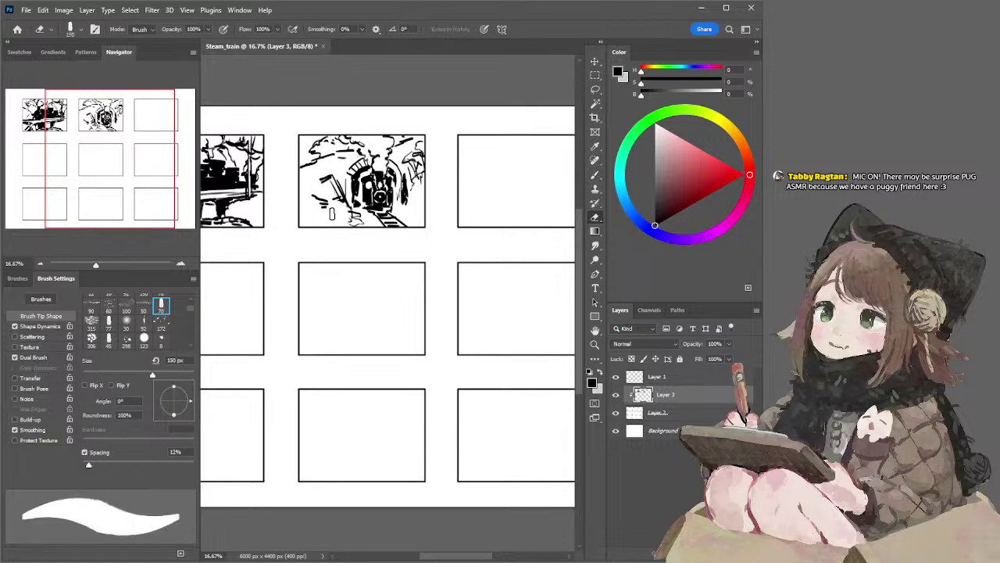
Step: Sketch small standing figures in the lower-left foreground of the tunnel scene with the 35 px brush
key("b")
mouse_move(331, 205)
left_mouse_down()
mouse_move(340, 218)
mouse_move(329, 225)
mouse_move(347, 225)
mouse_move(319, 218)
left_mouse_up()
key("ctrl+z")
key("ctrl+z")
key("ctrl+z")
left_click_drag(319, 214, 324, 225)
left_click_drag(316, 181, 330, 192)
key("ctrl+z")
left_click_drag(121, 205, 127, 206)
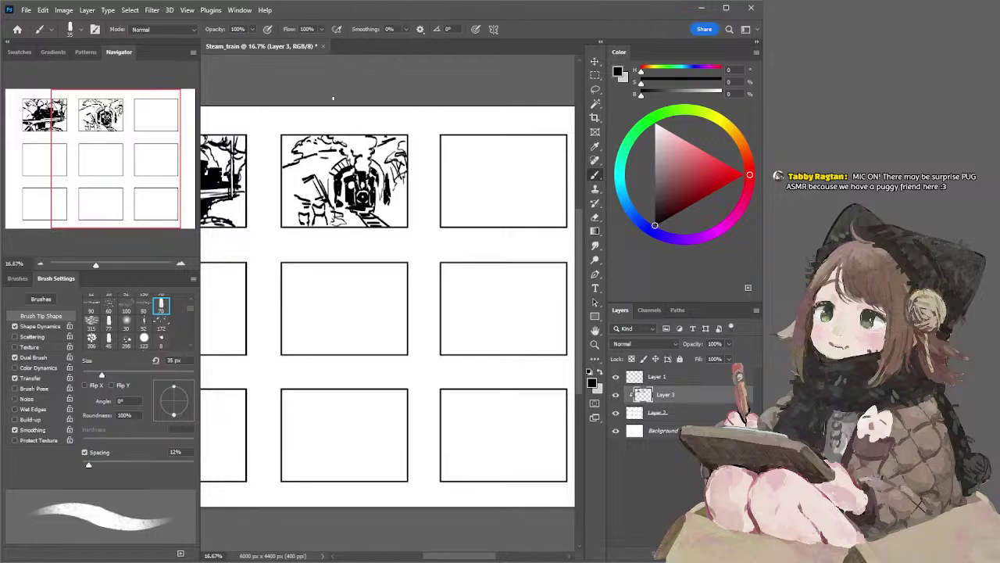
mouse_move(344, 156)
left_mouse_down()
mouse_move(414, 120)
mouse_move(434, 131)
left_mouse_up()
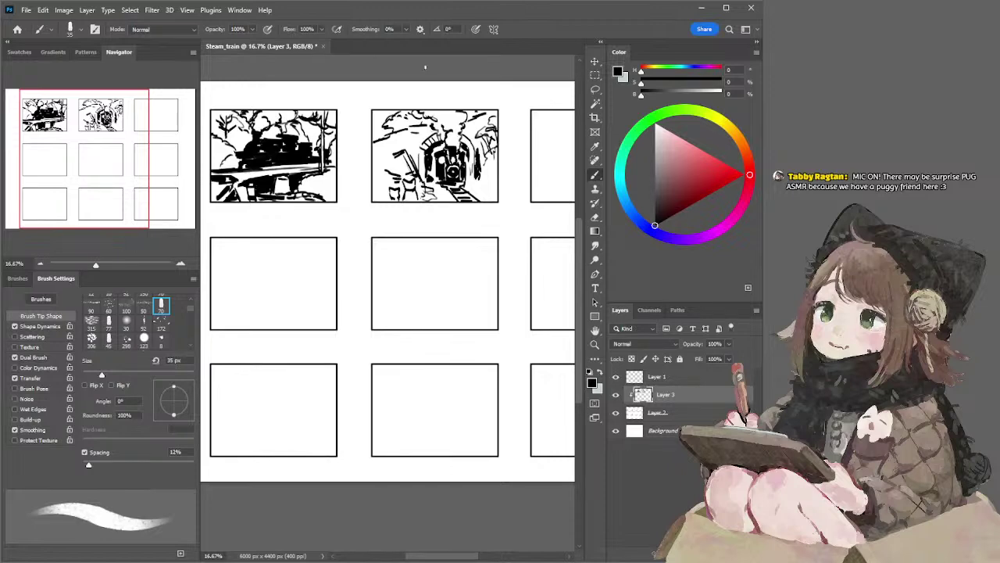
Step: Sketch the receding deck lines of a bridge across the middle row's left frame, undoing stray strokes
left_click_drag(268, 275, 331, 280)
key("ctrl+z")
left_click_drag(255, 275, 336, 279)
left_click_drag(257, 275, 336, 279)
key("ctrl+z")
key("ctrl+z")
key("ctrl+z")
left_click_drag(253, 276, 246, 276)
left_click_drag(248, 279, 336, 296)
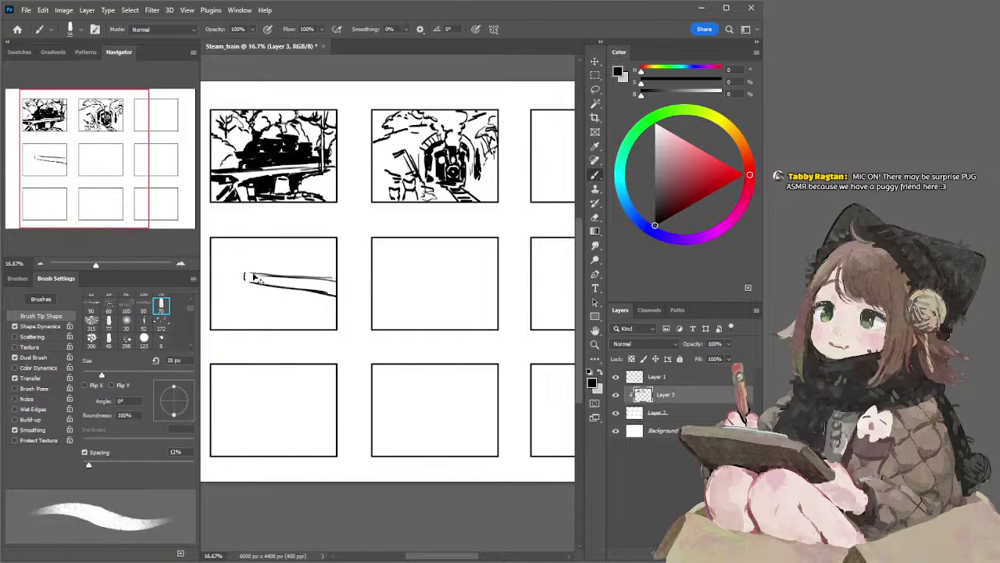
Step: Sketch a small dark locomotive at the far end of the bridge and draw the deck's lower edge
left_click(246, 277)
mouse_move(249, 278)
left_mouse_down()
mouse_move(257, 279)
mouse_move(246, 268)
mouse_move(260, 257)
mouse_move(309, 297)
left_mouse_up()
key("ctrl+z")
key("ctrl+z")
key("ctrl+z")
left_click_drag(245, 285, 334, 301)
key("ctrl+z")
key("ctrl+z")
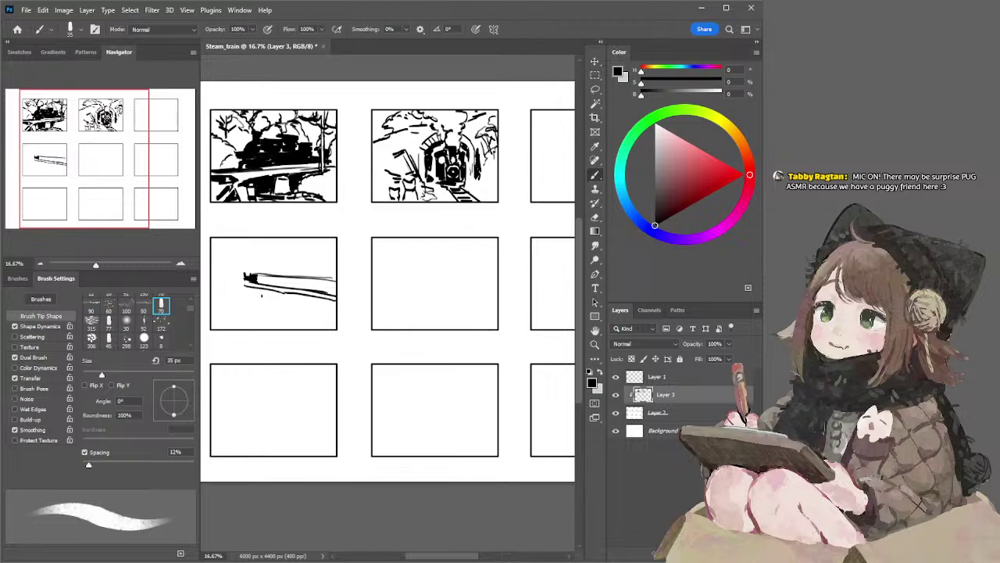
Step: Draw two large arches beneath the bridge deck, undoing and redrawing the curves
left_click_drag(261, 299, 268, 311)
key("ctrl+z")
left_click_drag(253, 298, 274, 301)
key("ctrl+z")
key("ctrl+z")
mouse_move(272, 300)
left_mouse_down()
mouse_move(275, 328)
mouse_move(285, 311)
mouse_move(276, 328)
mouse_move(317, 303)
mouse_move(308, 302)
mouse_move(330, 325)
left_mouse_up()
key("ctrl+z")
key("ctrl+z")
key("ctrl+z")
key("ctrl+z")
key("ctrl+z")
key("ctrl+z")
key("ctrl+z")
key("ctrl+z")
key("ctrl+z")
key("ctrl+z")
key("ctrl+z")
key("ctrl+z")
key("ctrl+z")
key("ctrl+z")
key("ctrl+z")
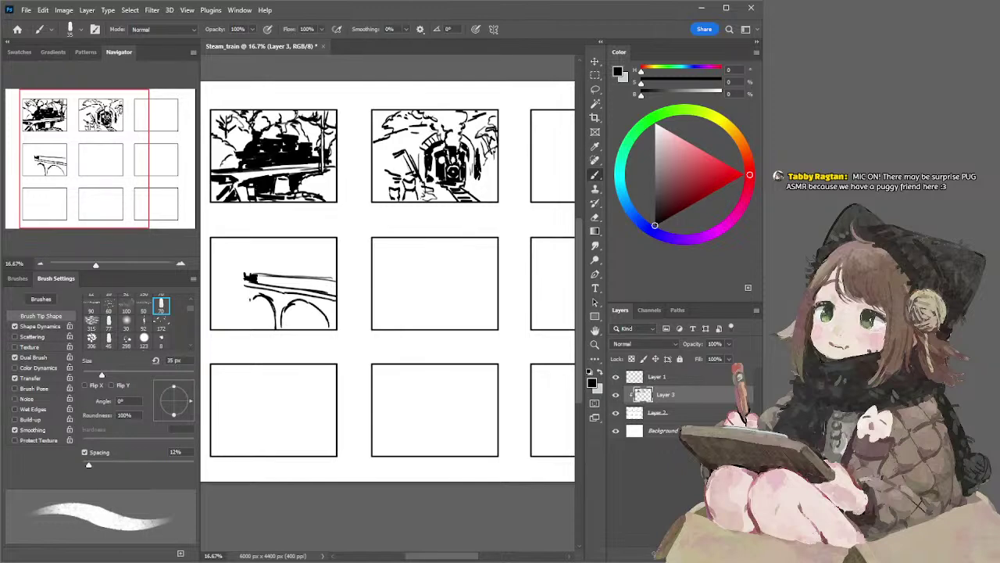
Step: Sketch the carriage rooflines behind the locomotive and the bank at the bridge's left end, undoing stray strokes
mouse_move(241, 292)
left_mouse_down()
mouse_move(256, 302)
mouse_move(248, 295)
mouse_move(282, 292)
mouse_move(272, 283)
mouse_move(337, 281)
left_mouse_up()
key("ctrl+z")
key("ctrl+z")
key("ctrl+z")
key("ctrl+z")
key("e")
key("b")
key("ctrl+z")
key("ctrl+z")
mouse_move(329, 280)
left_mouse_down()
mouse_move(317, 293)
mouse_move(337, 281)
mouse_move(277, 278)
left_mouse_up()
key("ctrl+z")
key("ctrl+z")
Step: Draw the carriage windows and extend the carriages to the frame's right edge
key("e")
key("b")
key("e")
key("b")
key("ctrl+z")
mouse_move(281, 282)
left_mouse_down()
mouse_move(258, 278)
mouse_move(308, 282)
mouse_move(152, 374)
mouse_move(120, 374)
mouse_move(284, 281)
left_mouse_up()
key("ctrl+z")
key("ctrl+z")
key("e")
key("bracketleft")
key("bracketleft")
key("bracketleft")
key("bracketleft")
key("bracketleft")
key("bracketleft")
key("bracketleft")
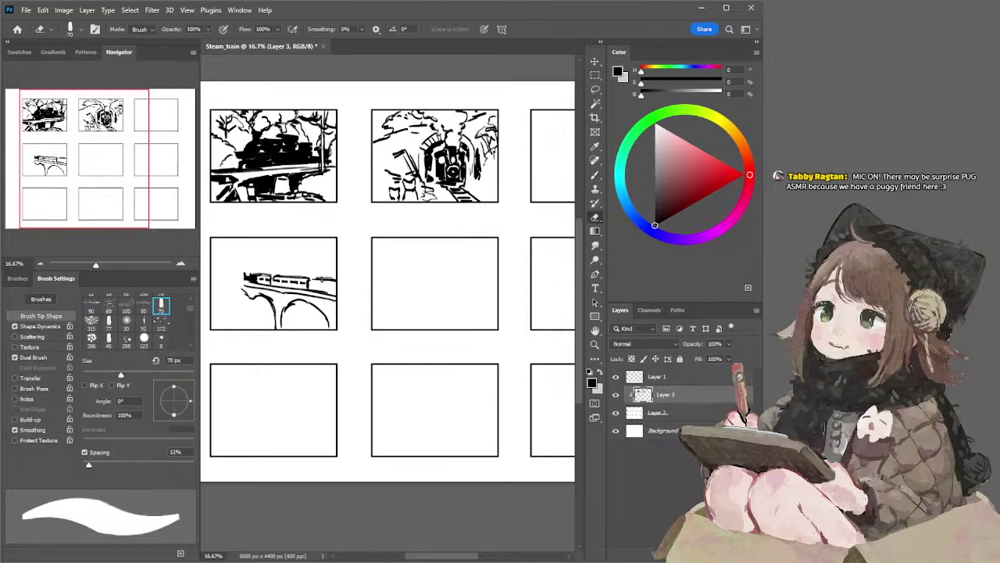
key("b")
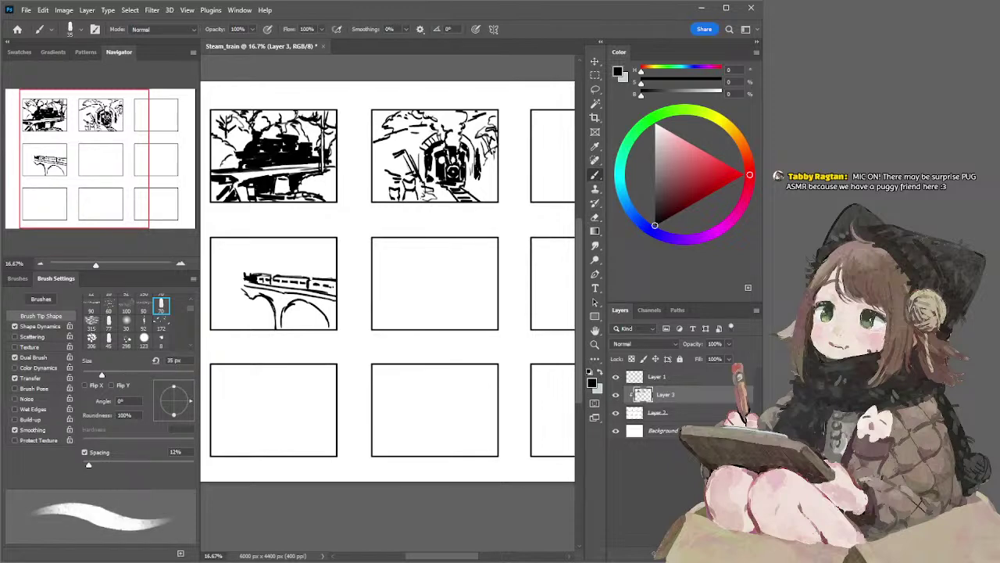
Step: Sketch a mountain range across the background above the bridge train
left_click_drag(243, 265, 336, 238)
left_click_drag(239, 244, 251, 246)
key("ctrl+z")
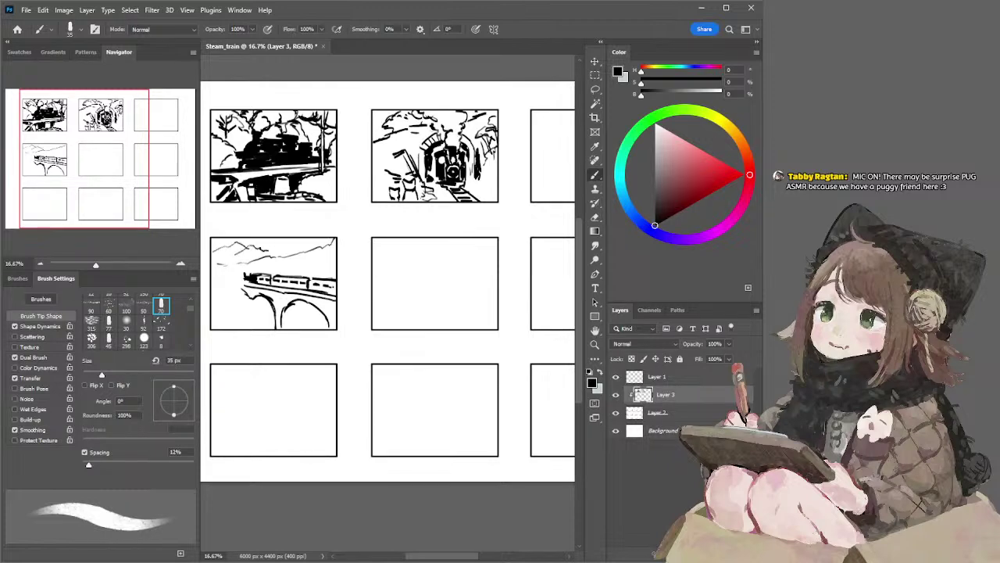
left_click_drag(283, 247, 306, 250)
Step: Sketch pine trees behind the train, in the lower-left foreground and under the right arch
mouse_move(321, 253)
left_mouse_down()
mouse_move(313, 266)
mouse_move(336, 277)
mouse_move(309, 276)
left_mouse_up()
mouse_move(221, 305)
left_mouse_down()
mouse_move(229, 319)
mouse_move(213, 318)
mouse_move(233, 319)
mouse_move(214, 329)
mouse_move(228, 331)
left_mouse_up()
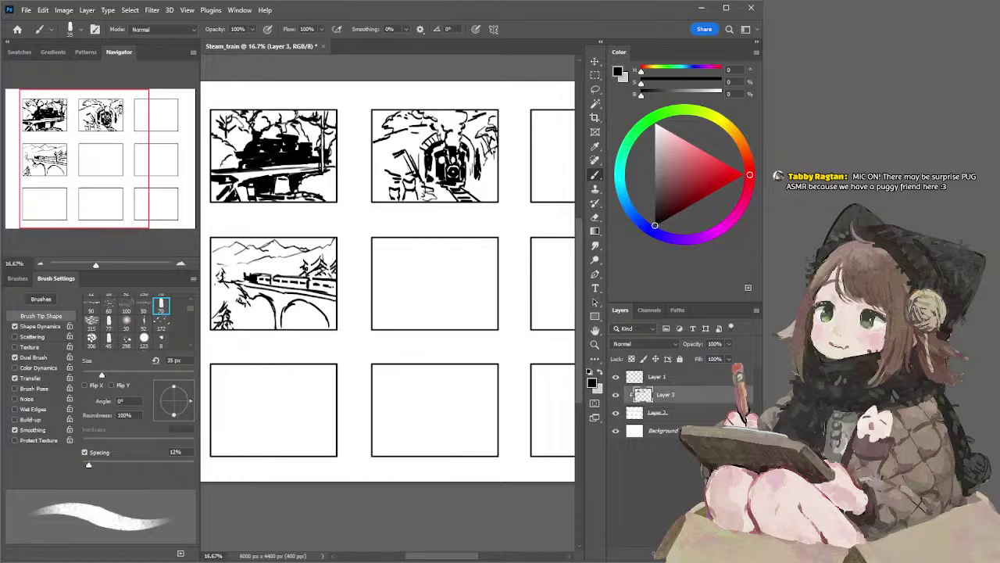
left_click_drag(238, 304, 247, 311)
left_click_drag(295, 309, 291, 319)
mouse_move(295, 314)
left_mouse_down()
mouse_move(302, 321)
mouse_move(290, 325)
mouse_move(306, 326)
left_mouse_up()
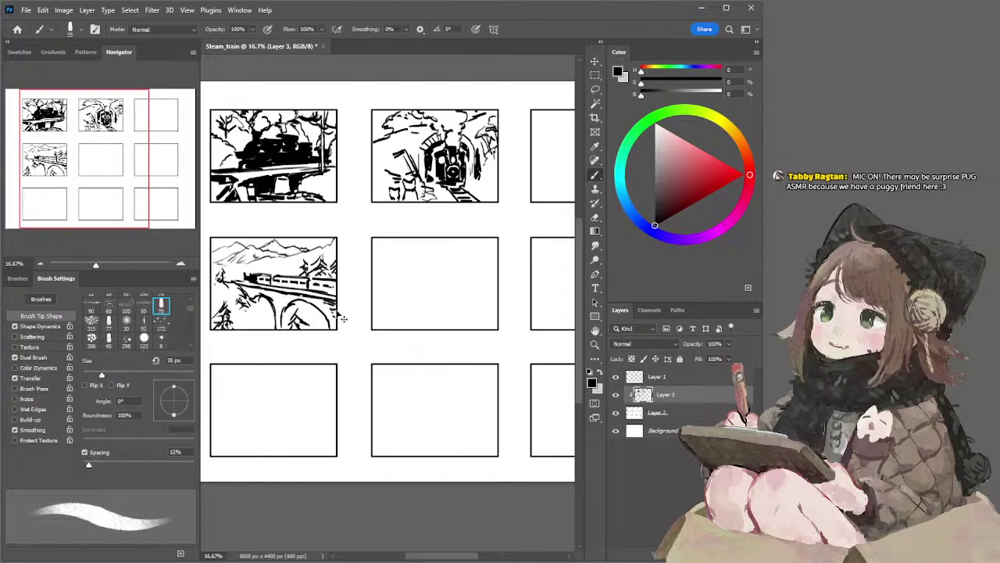
Step: Look over the finished thumbnails and the remaining empty frames
key("e")
scroll(427, 267, "right", 5)
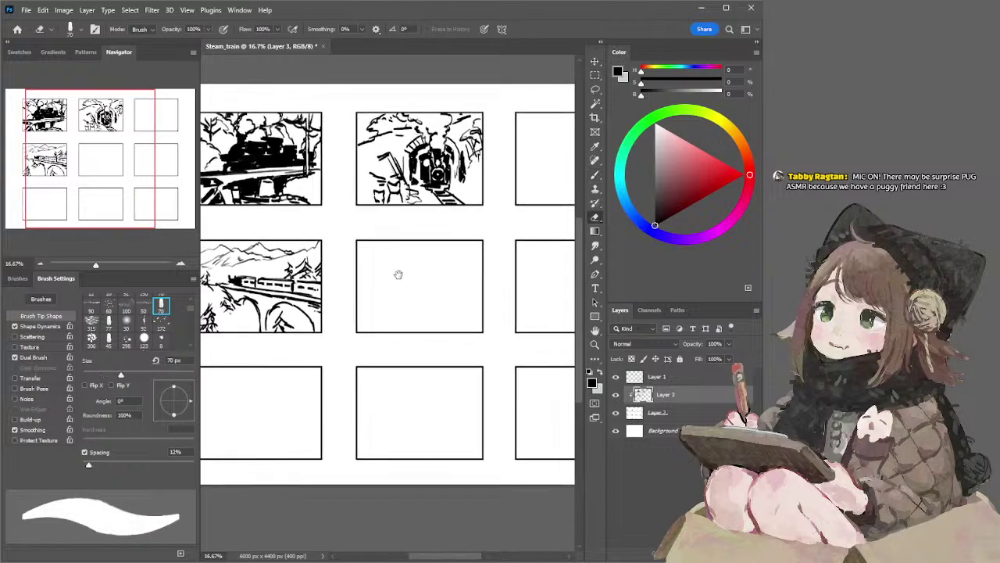
scroll(424, 270, "left", 5)
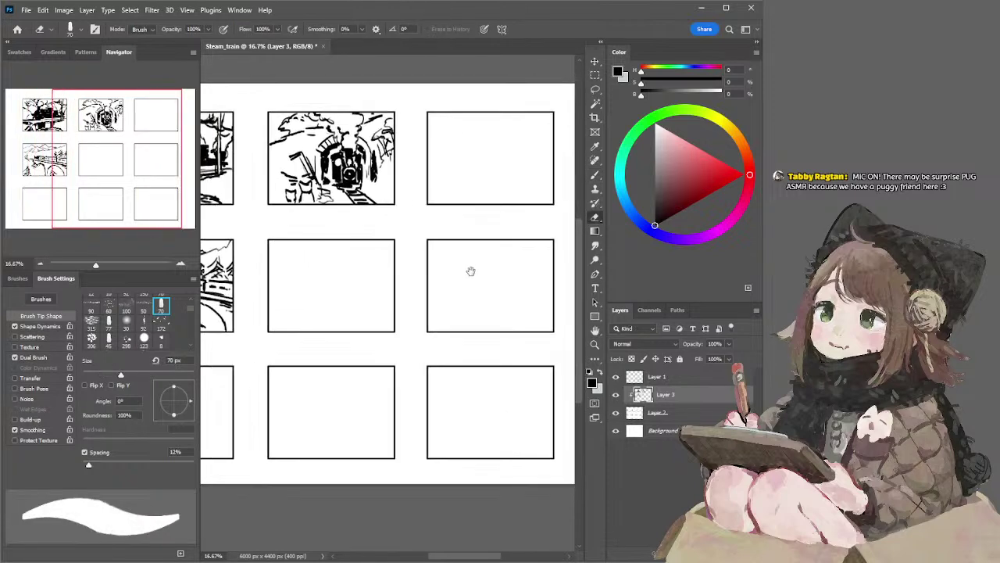
scroll(418, 272, "right", 5)
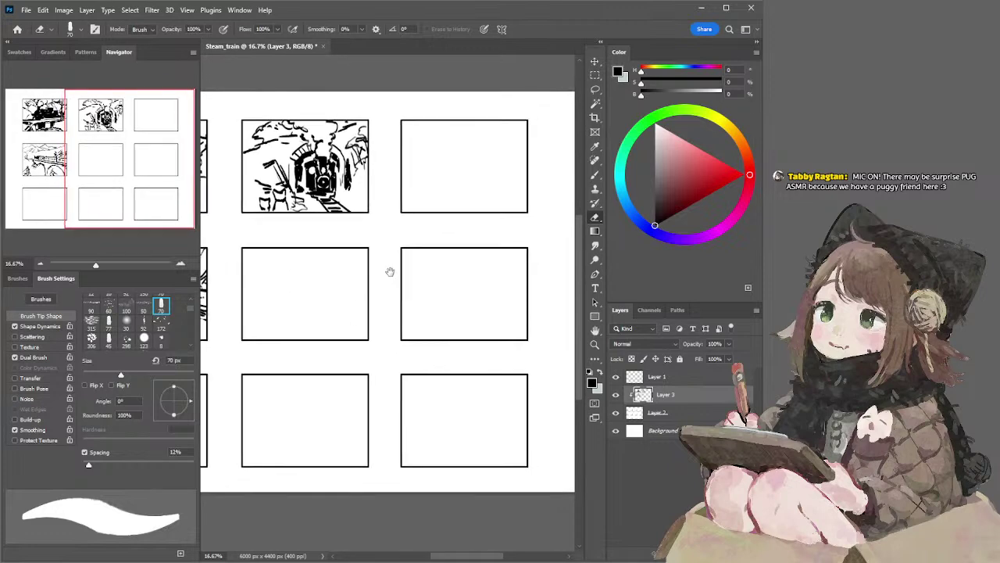
left_click_drag(415, 270, 418, 261)
left_click_drag(338, 301, 373, 261)
mouse_move(296, 286)
left_mouse_down()
mouse_move(398, 280)
mouse_move(386, 286)
left_mouse_up()
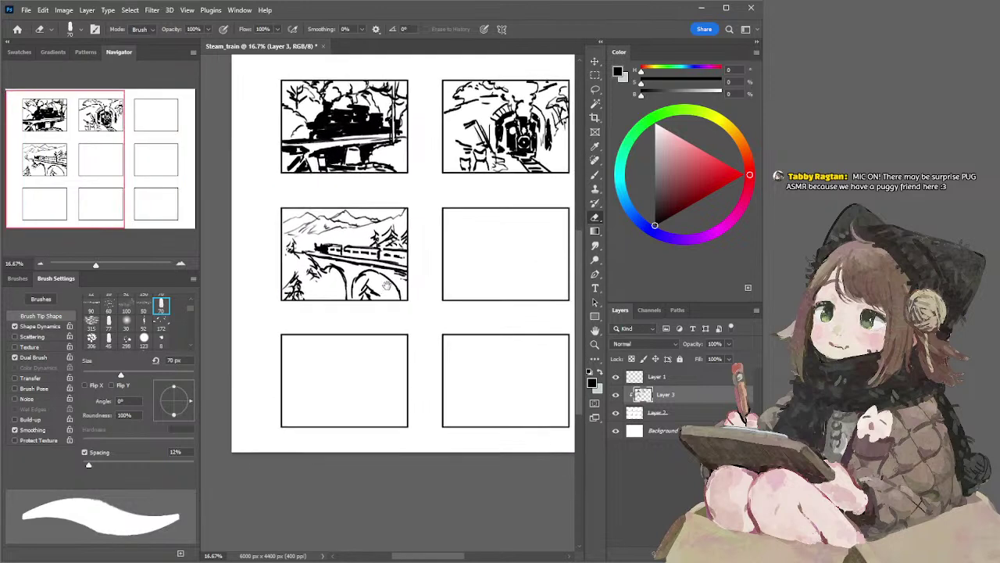
scroll(390, 287, "down", 5)
scroll(391, 287, "up", 3)
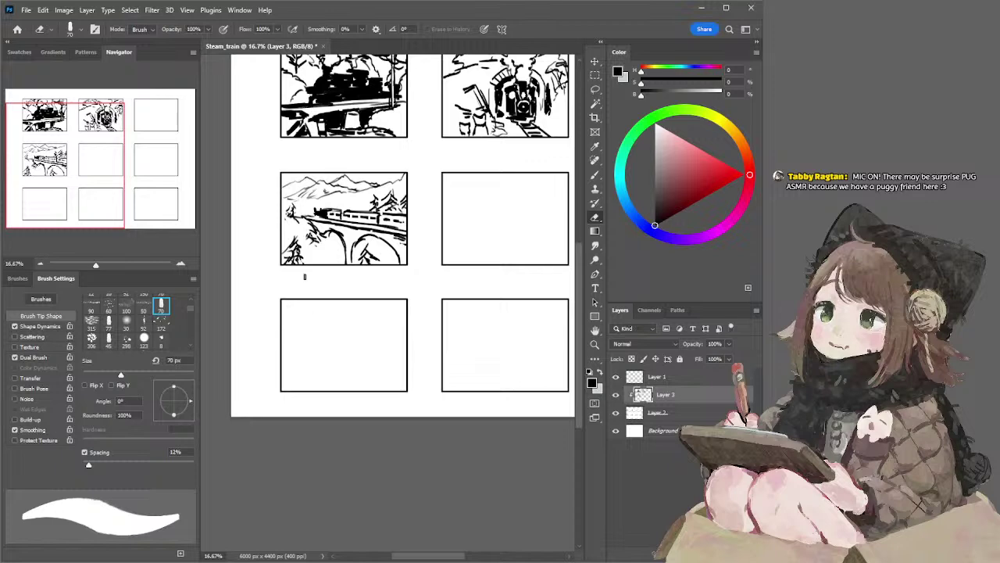
mouse_move(469, 211)
left_mouse_down()
mouse_move(427, 216)
mouse_move(459, 237)
mouse_move(401, 223)
left_mouse_up()
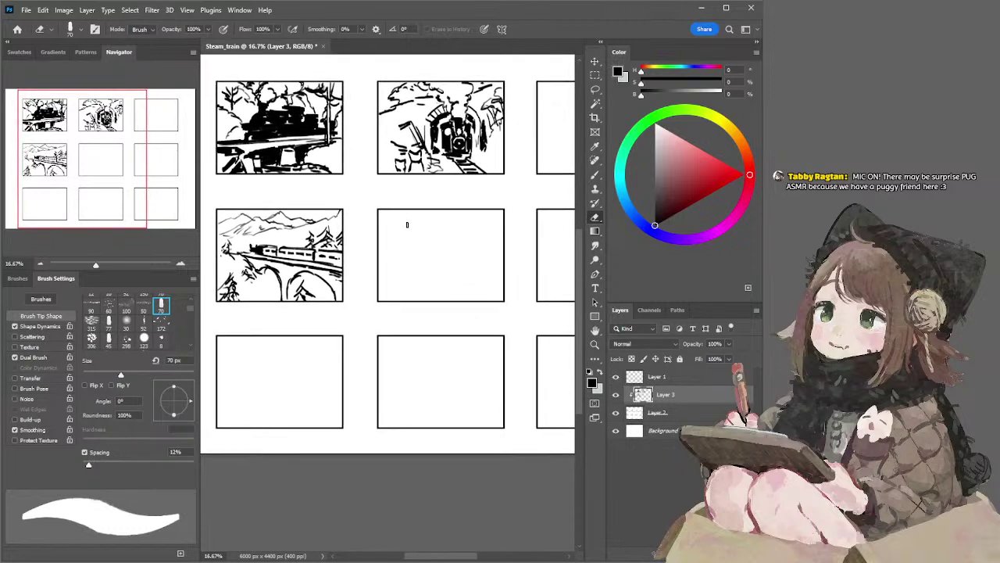
Step: Sketch a small dark locomotive in the upper left of the centre frame with the 45 px brush
key("b")
key("bracketleft")
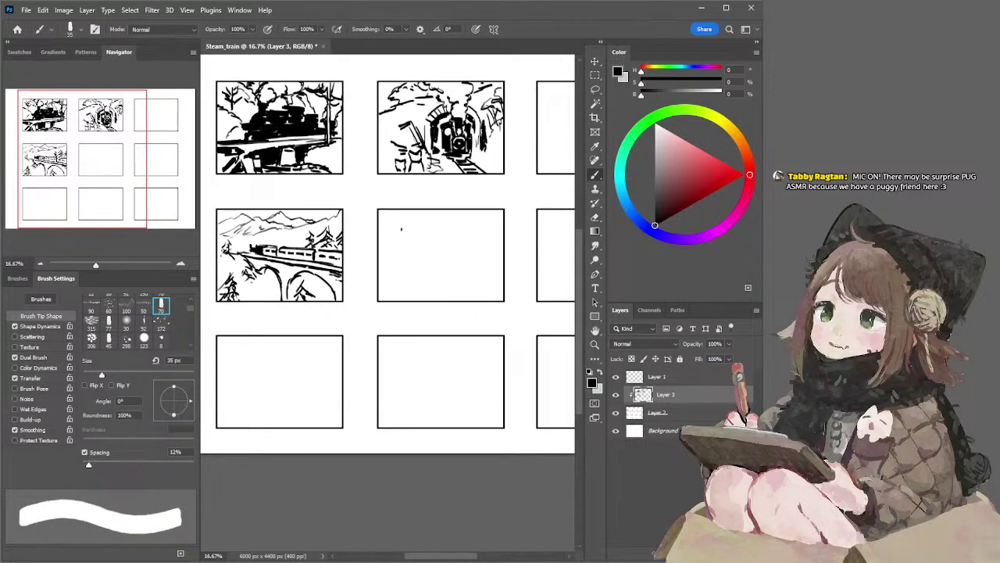
key("bracketright")
key("bracketright")
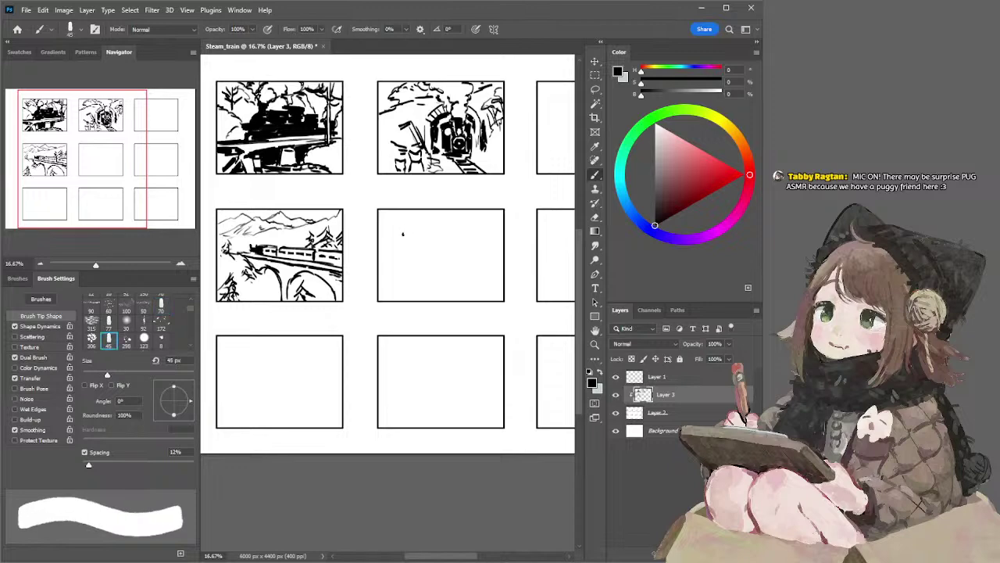
left_click_drag(403, 230, 408, 230)
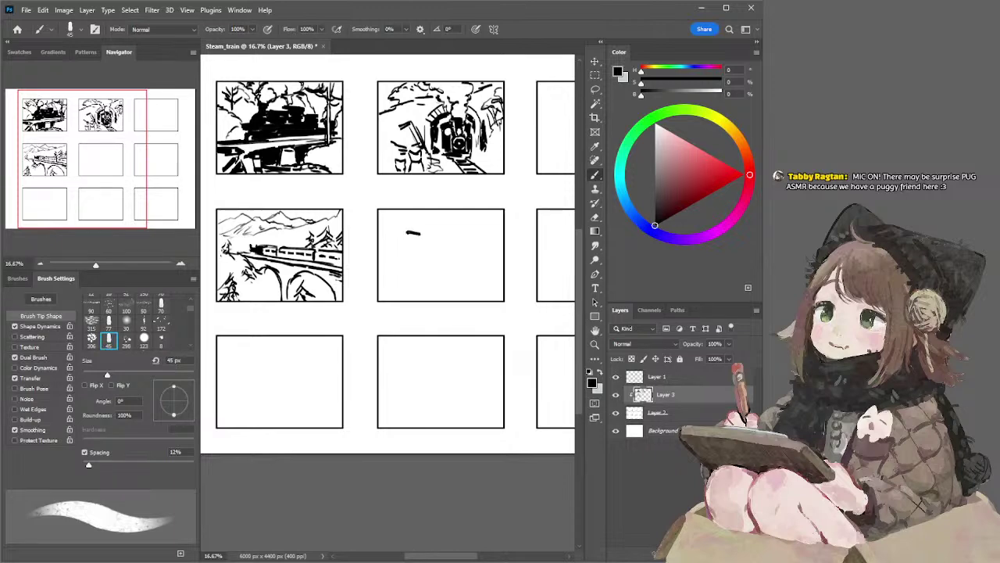
left_click_drag(415, 233, 408, 237)
left_click_drag(420, 233, 423, 243)
left_click_drag(427, 231, 428, 236)
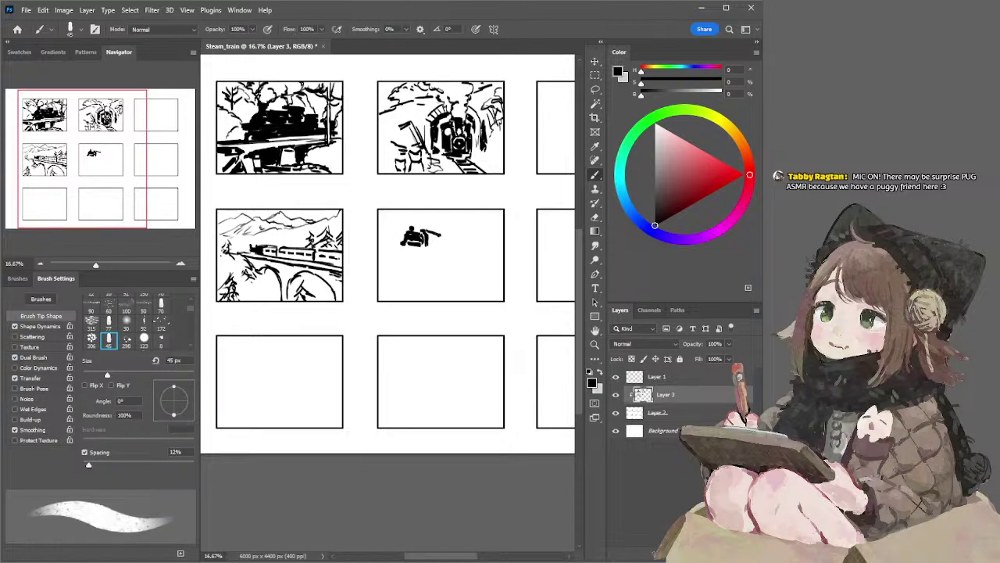
Step: Sketch a dark tender behind the centre frame's locomotive with the 40 px brush
left_click(161, 303)
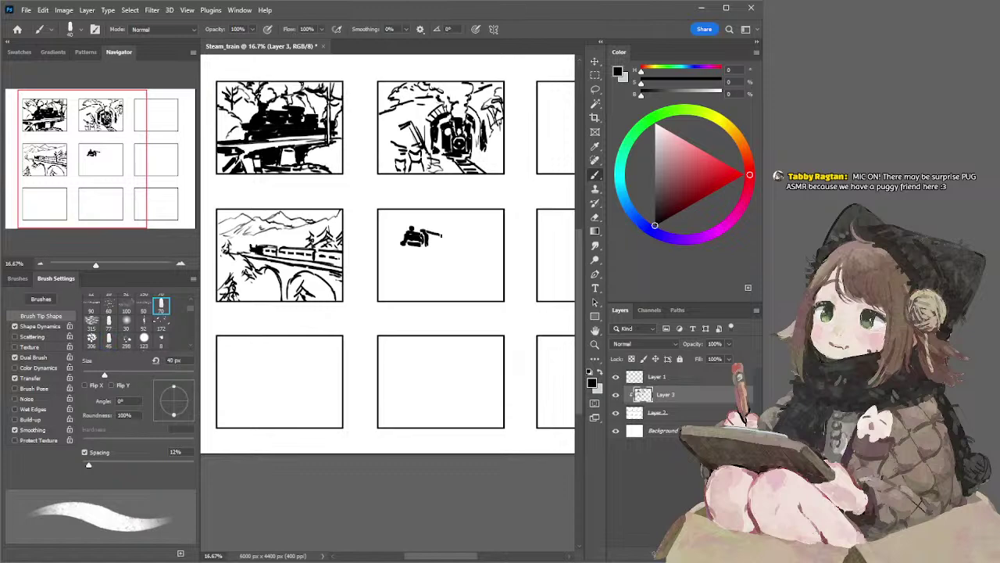
left_click_drag(439, 234, 436, 245)
left_click_drag(440, 235, 440, 247)
left_click_drag(441, 237, 445, 239)
key("e")
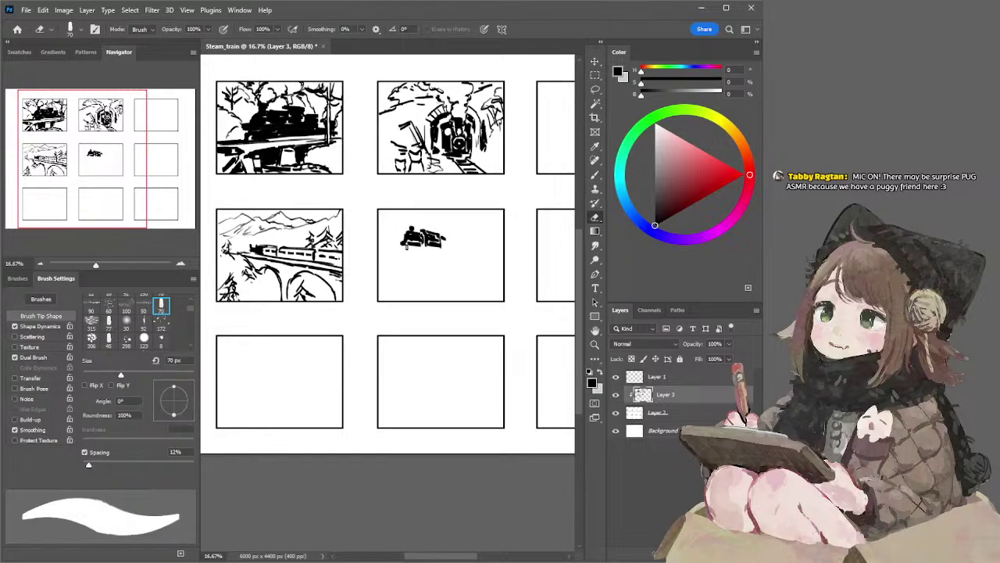
key("b")
Step: Draw a track line sloping down to the right and a horizontal shoreline across the centre frame
mouse_move(445, 244)
left_mouse_down()
mouse_move(493, 263)
mouse_move(485, 252)
mouse_move(494, 263)
mouse_move(500, 255)
left_mouse_up()
key("ctrl+z")
key("ctrl+z")
key("ctrl+z")
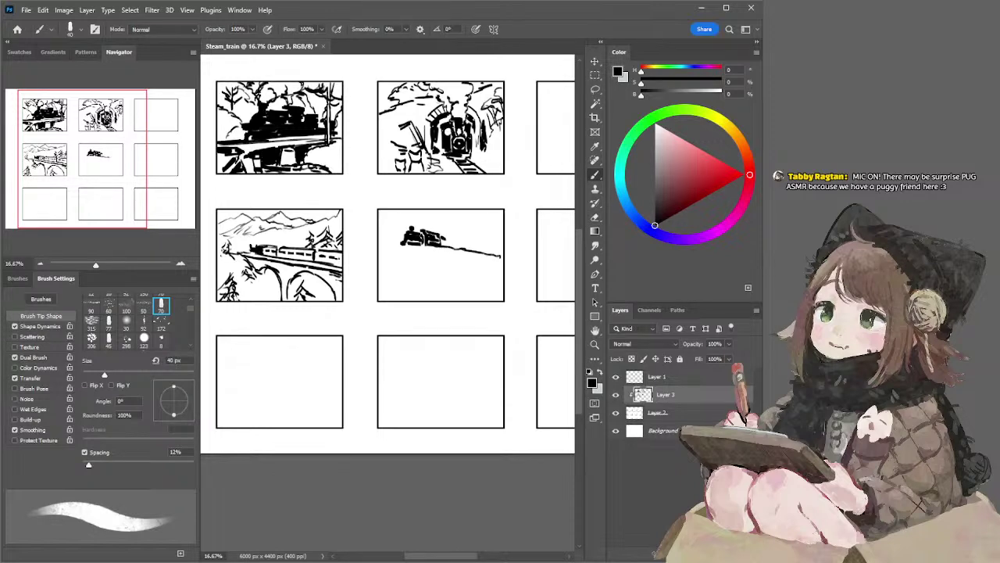
left_click_drag(379, 271, 469, 269)
key("ctrl+z")
left_click_drag(379, 271, 500, 269)
key("ctrl+z")
Step: Sketch smoke trailing from the locomotive's chimney and cloud outlines across the sky to the right
left_click_drag(413, 228, 458, 214)
key("e")
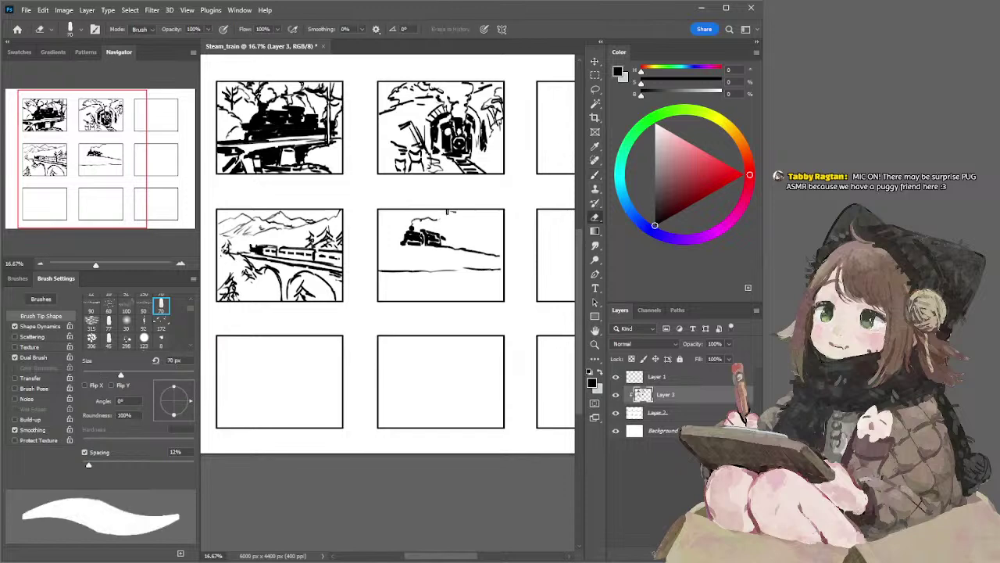
key("b")
left_click_drag(423, 221, 441, 211)
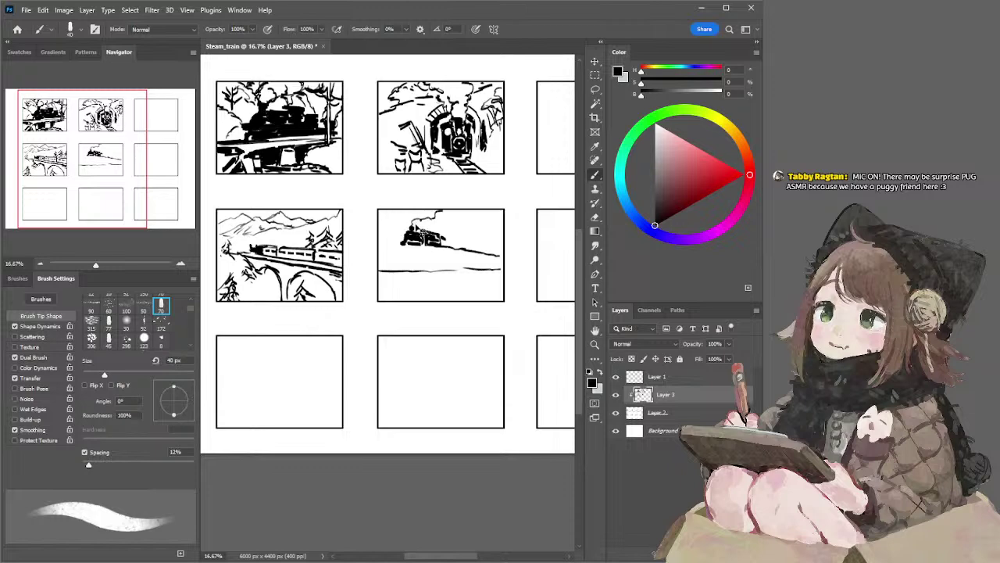
left_click_drag(458, 222, 473, 228)
left_click_drag(472, 227, 490, 224)
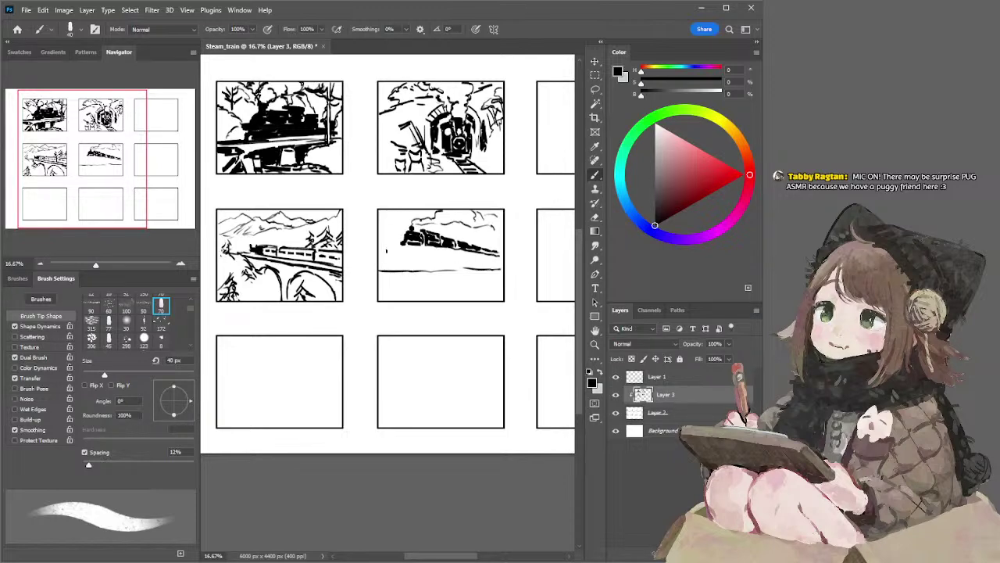
Step: Draw the hillside line running from the front of the train to the centre frame's left edge
mouse_move(404, 245)
left_mouse_down()
mouse_move(378, 243)
mouse_move(393, 244)
left_mouse_up()
key("e")
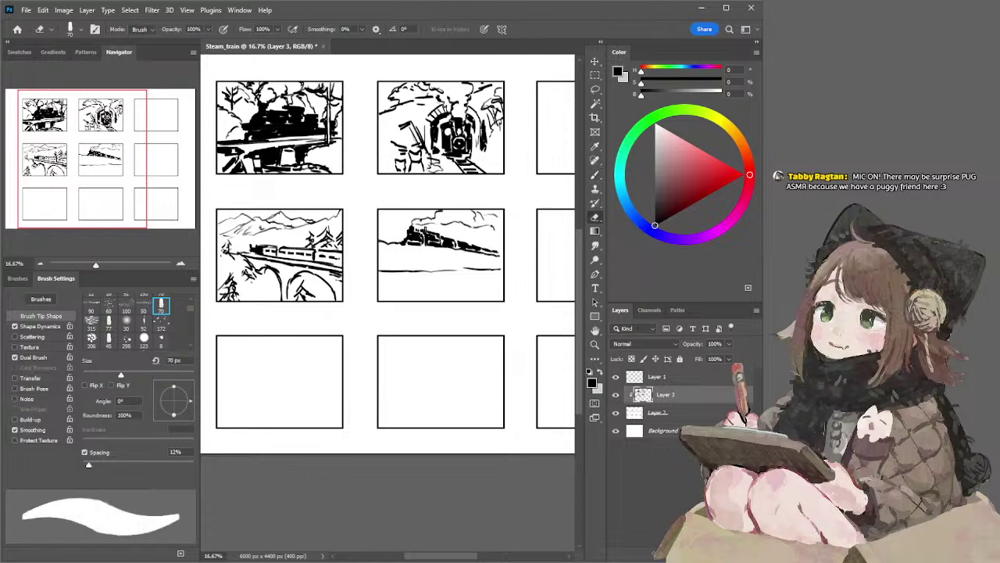
key("b")
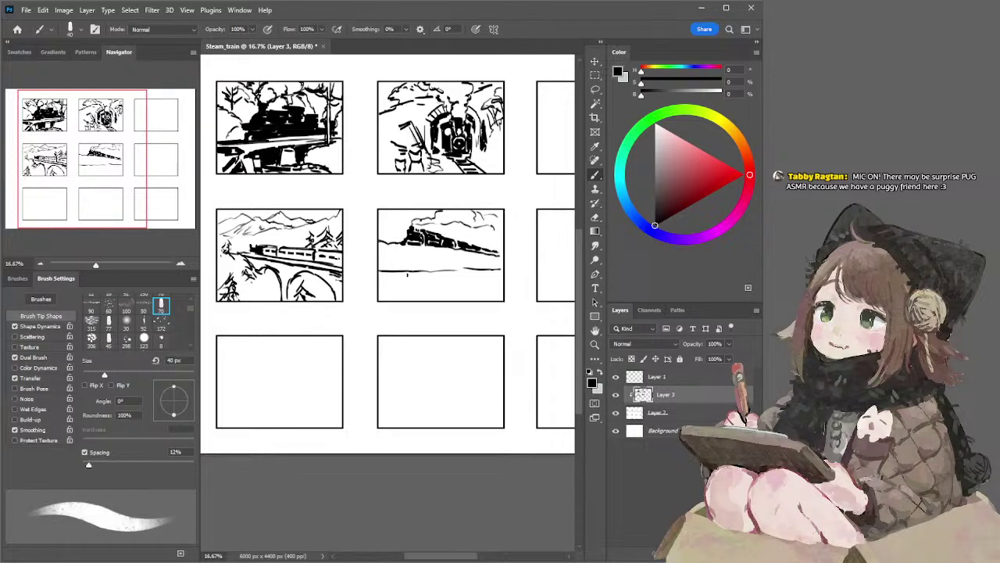
Step: Sketch the far shoreline and the train's dark reflection on the water, undoing stray strokes
left_click_drag(380, 279, 500, 271)
mouse_move(421, 280)
left_mouse_down()
mouse_move(410, 280)
mouse_move(443, 289)
mouse_move(438, 281)
mouse_move(454, 276)
left_mouse_up()
key("ctrl+z")
mouse_move(452, 278)
left_mouse_down()
mouse_move(480, 285)
mouse_move(475, 275)
left_mouse_up()
key("ctrl+z")
key("ctrl+z")
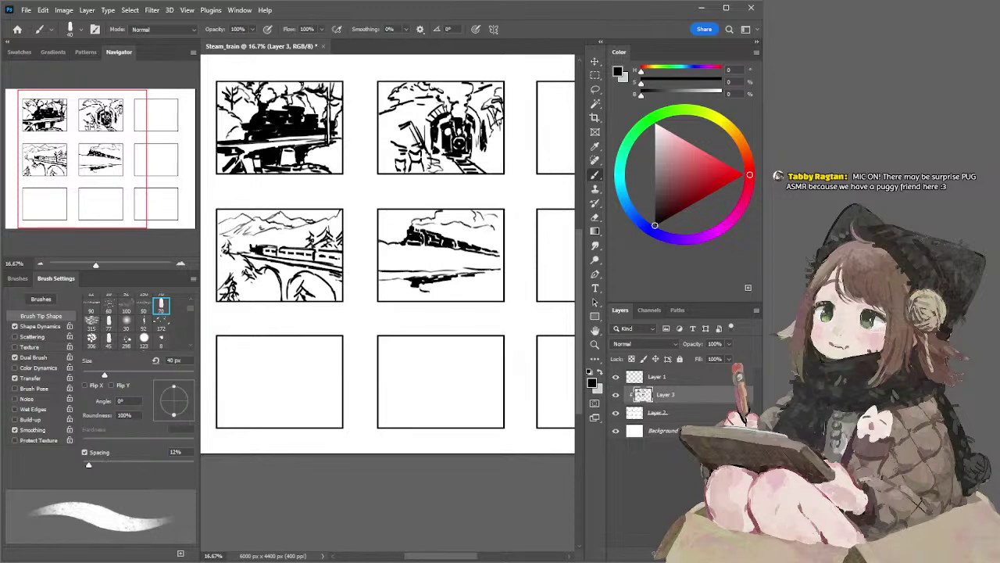
Step: Sketch the cloud reflection outlines in the lower water area and reduce the brush to 30 px
left_click_drag(427, 292, 456, 298)
key("ctrl+z")
key("ctrl+z")
left_click_drag(459, 297, 501, 292)
key("ctrl+z")
left_click_drag(458, 271, 502, 257)
key("ctrl+z")
key("bracketleft")
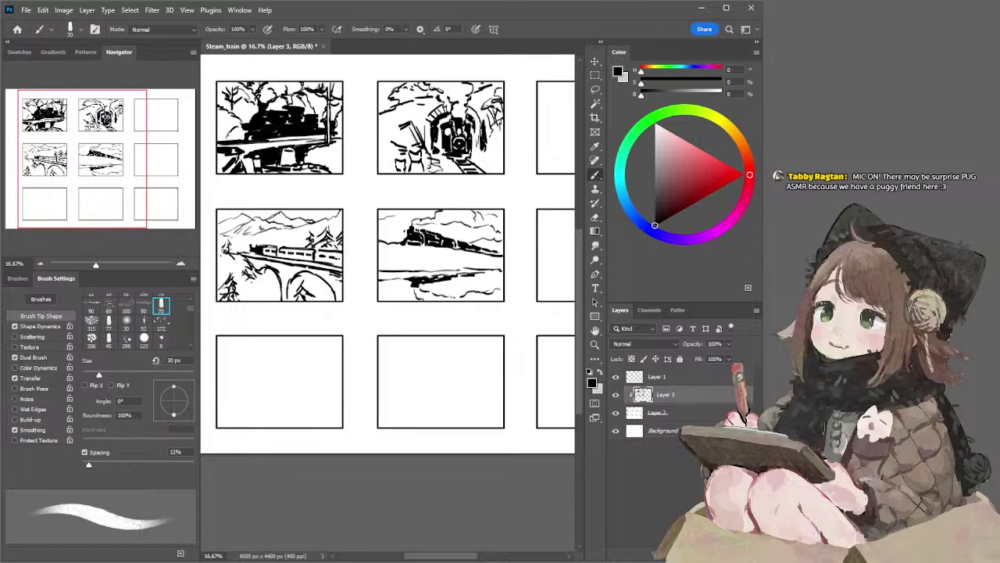
Step: Sketch small bush marks on the bank between the train and the water, undoing stray strokes
key("ctrl+z")
mouse_move(391, 256)
left_mouse_down()
mouse_move(404, 269)
mouse_move(403, 259)
mouse_move(446, 272)
mouse_move(440, 262)
mouse_move(479, 255)
mouse_move(471, 271)
mouse_move(448, 271)
mouse_move(466, 267)
left_mouse_up()
key("ctrl+z")
key("ctrl+z")
key("ctrl+z")
key("ctrl+z")
key("ctrl+z")
key("ctrl+z")
key("ctrl+z")
key("ctrl+z")
key("ctrl+z")
key("ctrl+z")
Step: Sketch a seated cat in the lower-right foreground of the lake scene, cleaning its outline with the eraser
left_click_drag(483, 266, 459, 269)
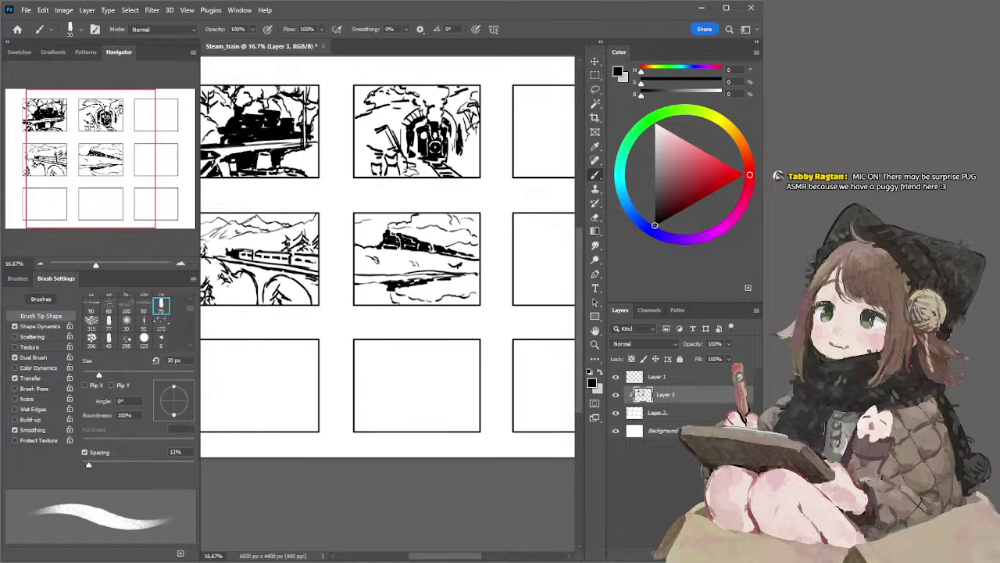
key("e")
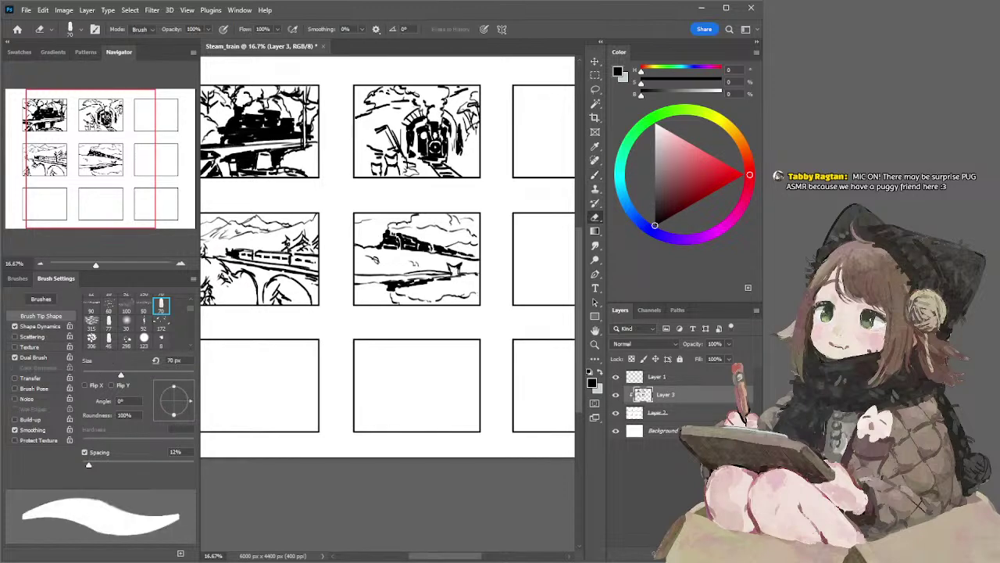
key("b")
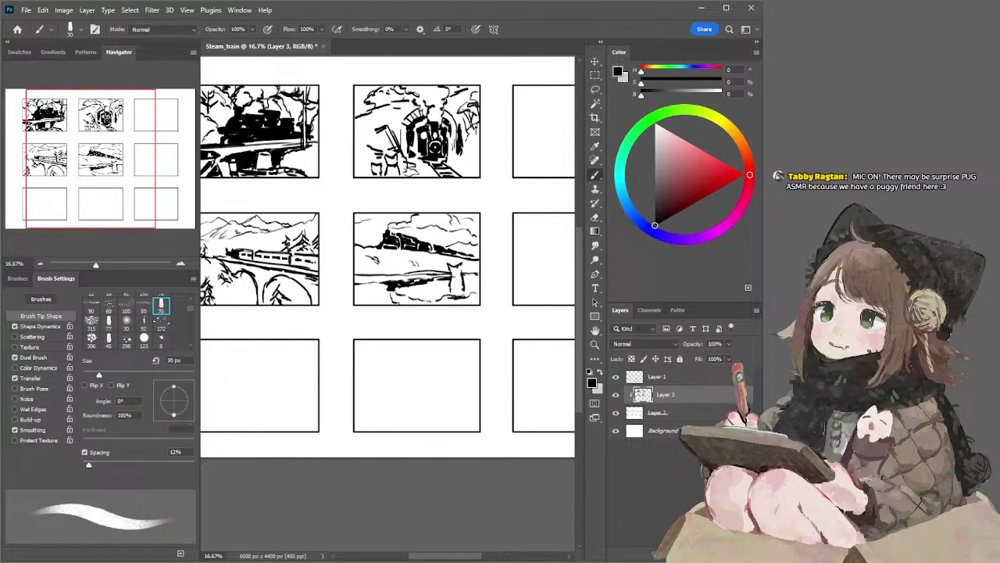
key("e")
key("b")
left_click_drag(450, 284, 445, 296)
key("ctrl+z")
key("e")
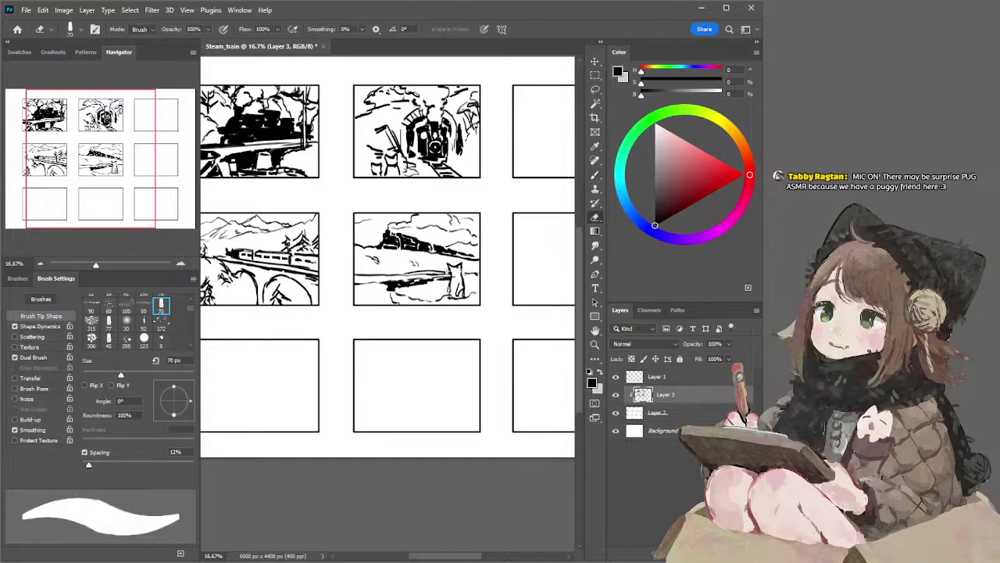
key("b")
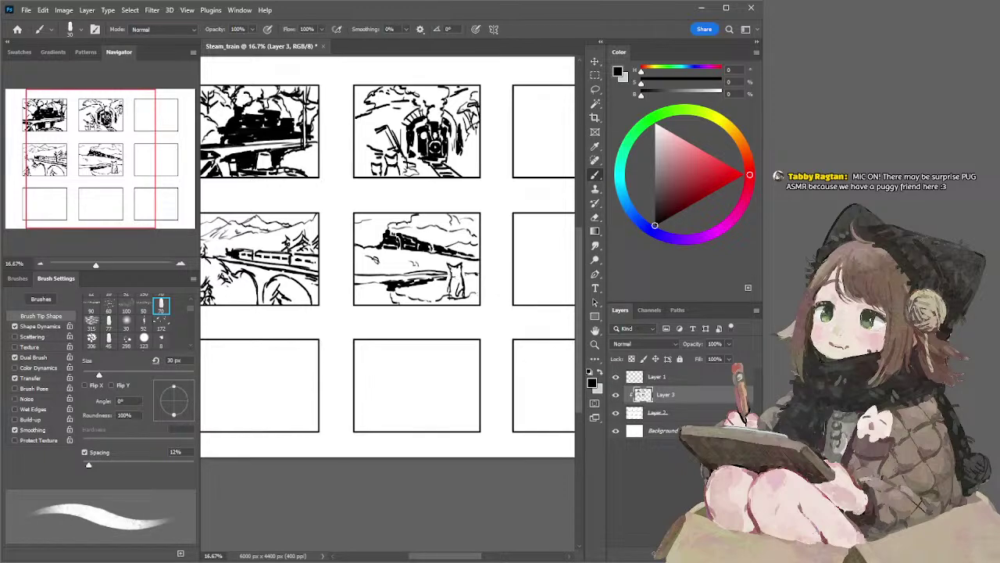
Step: Sketch a second cat beside the seated one and small figures on the lake's left bank
key("e")
key("b")
left_click_drag(364, 263, 370, 277)
mouse_move(539, 250)
left_mouse_down()
mouse_move(449, 266)
mouse_move(438, 257)
mouse_move(475, 263)
left_mouse_up()
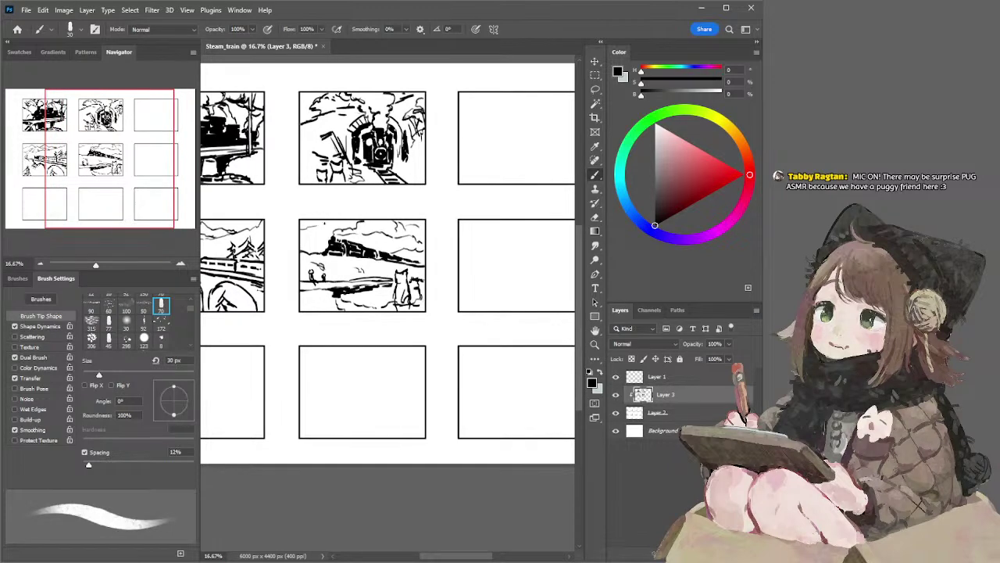
left_click_drag(369, 222, 388, 147)
left_click_drag(409, 199, 407, 199)
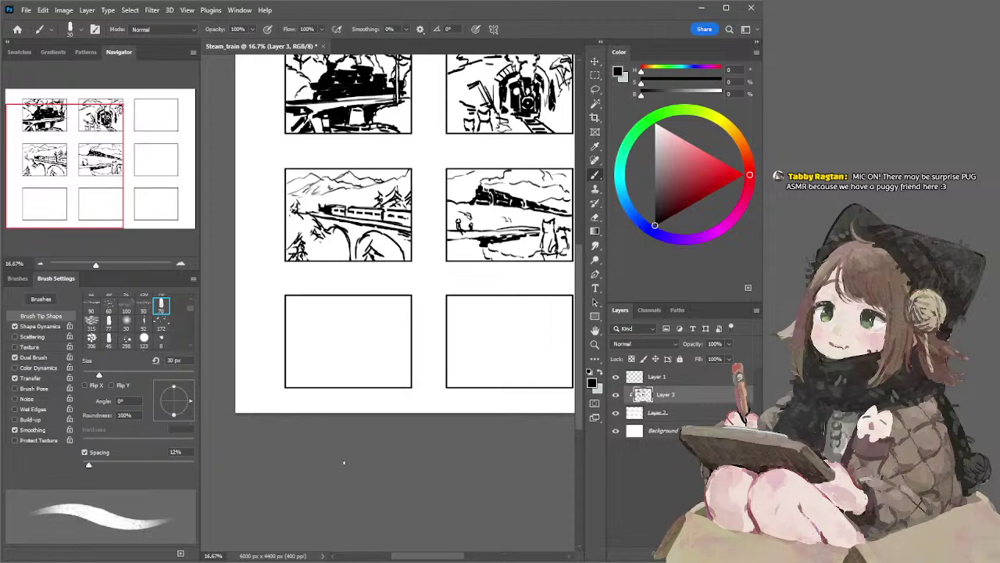
Step: Sketch an overhanging branch along the upper edge of the bottom-left frame, undoing stray strokes
mouse_move(377, 296)
left_mouse_down()
mouse_move(350, 319)
mouse_move(352, 308)
mouse_move(325, 308)
mouse_move(391, 296)
left_mouse_up()
key("ctrl+z")
key("ctrl+z")
key("ctrl+z")
mouse_move(334, 310)
left_mouse_down()
mouse_move(313, 323)
mouse_move(294, 311)
mouse_move(339, 297)
mouse_move(305, 312)
left_mouse_up()
key("ctrl+z")
key("ctrl+z")
mouse_move(319, 307)
left_mouse_down()
mouse_move(328, 315)
mouse_move(323, 302)
mouse_move(351, 300)
mouse_move(323, 317)
left_mouse_up()
key("ctrl+z")
key("ctrl+z")
key("ctrl+z")
left_click_drag(314, 305, 310, 309)
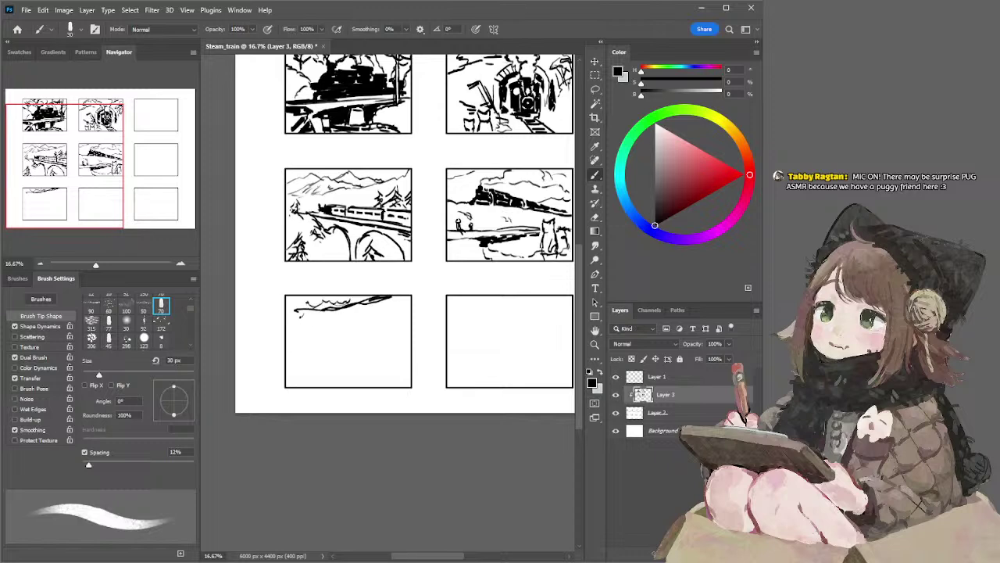
Step: Add twigs beneath the overhanging branch and try looping leaf clusters, undoing the clusters
mouse_move(352, 305)
left_mouse_down()
mouse_move(323, 324)
mouse_move(397, 296)
mouse_move(358, 324)
mouse_move(398, 313)
mouse_move(355, 330)
mouse_move(351, 317)
mouse_move(311, 339)
mouse_move(316, 317)
mouse_move(297, 319)
left_mouse_up()
key("ctrl+z")
key("ctrl+z")
key("ctrl+z")
key("ctrl+z")
key("ctrl+z")
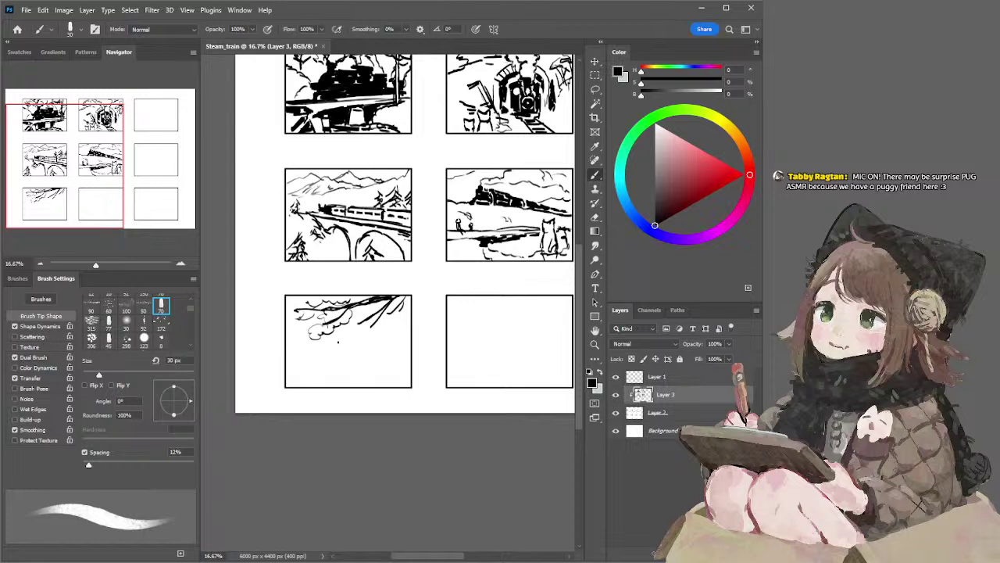
key("ctrl+z")
key("ctrl+z")
key("ctrl+z")
key("ctrl+z")
key("ctrl+z")
Step: Sketch the locomotive's black front silhouette below the branches, with the brush enlarged to 40 px
mouse_move(340, 332)
left_mouse_down()
mouse_move(325, 336)
mouse_move(339, 350)
mouse_move(321, 355)
mouse_move(339, 359)
mouse_move(315, 362)
left_mouse_up()
key("ctrl+z")
key("e")
key("b")
key("ctrl+z")
key("bracketright")
key("bracketright")
mouse_move(319, 359)
left_mouse_down()
mouse_move(337, 357)
mouse_move(339, 372)
mouse_move(319, 365)
mouse_move(325, 375)
left_mouse_up()
key("ctrl+z")
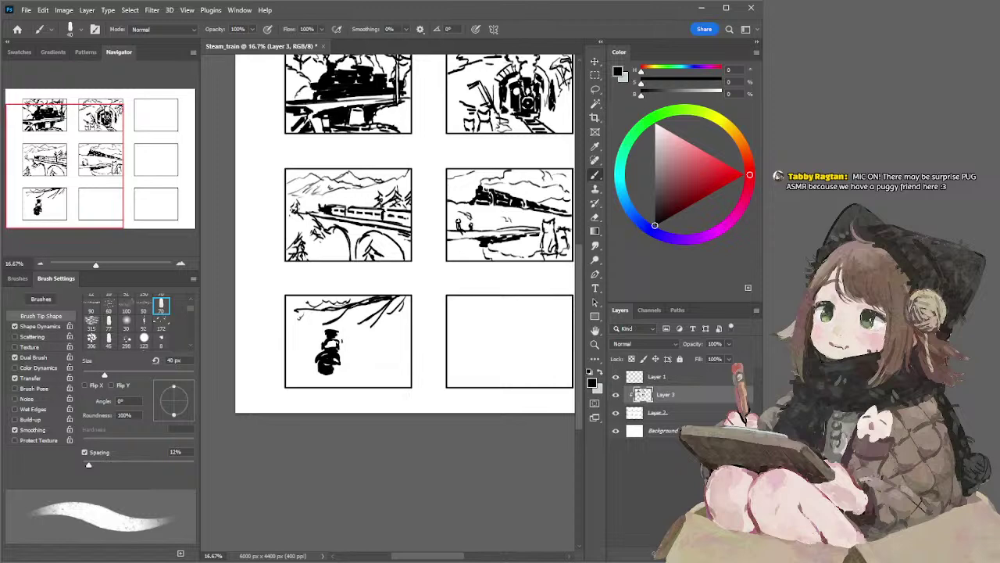
Step: Add the near edge of the carriage behind the locomotive and fill in the engine's body, enlarging the brush to 60 px
mouse_move(352, 340)
left_mouse_down()
mouse_move(333, 371)
mouse_move(342, 369)
mouse_move(322, 347)
left_mouse_up()
key("bracketright")
key("bracketright")
key("bracketright")
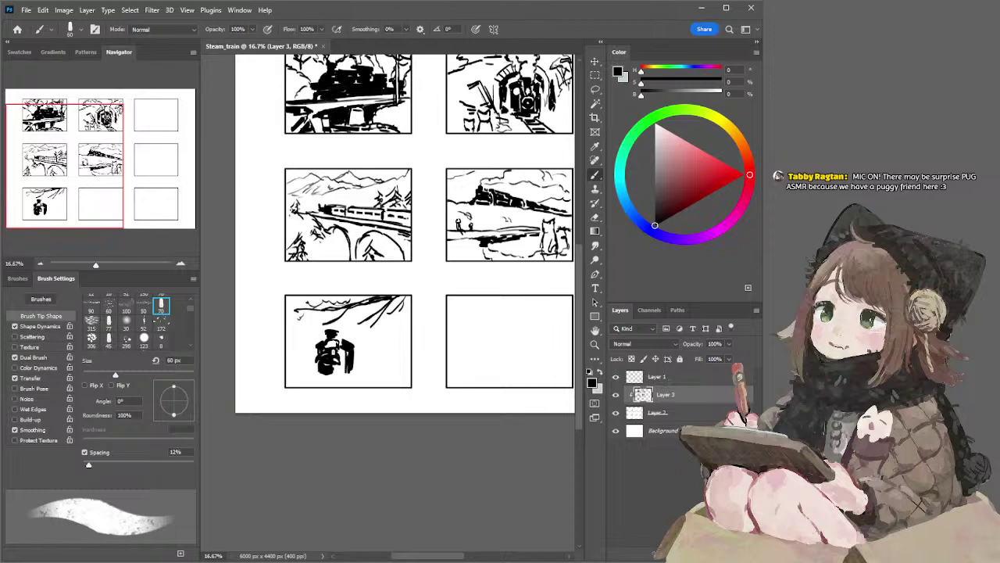
left_click_drag(340, 353, 331, 376)
left_click(108, 341)
Step: Outline the carriage side and the curved tunnel arch behind the locomotive with a 35 px brush, undoing stray strokes
mouse_move(325, 341)
left_mouse_down()
mouse_move(344, 355)
mouse_move(338, 345)
mouse_move(375, 348)
mouse_move(372, 365)
mouse_move(396, 353)
mouse_move(403, 361)
left_mouse_up()
left_click(344, 333)
key("ctrl+z")
key("ctrl+z")
key("ctrl+z")
key("ctrl+z")
key("ctrl+z")
key("ctrl+z")
key("ctrl+z")
key("bracketleft")
key("bracketleft")
left_click_drag(373, 331, 402, 361)
key("ctrl+z")
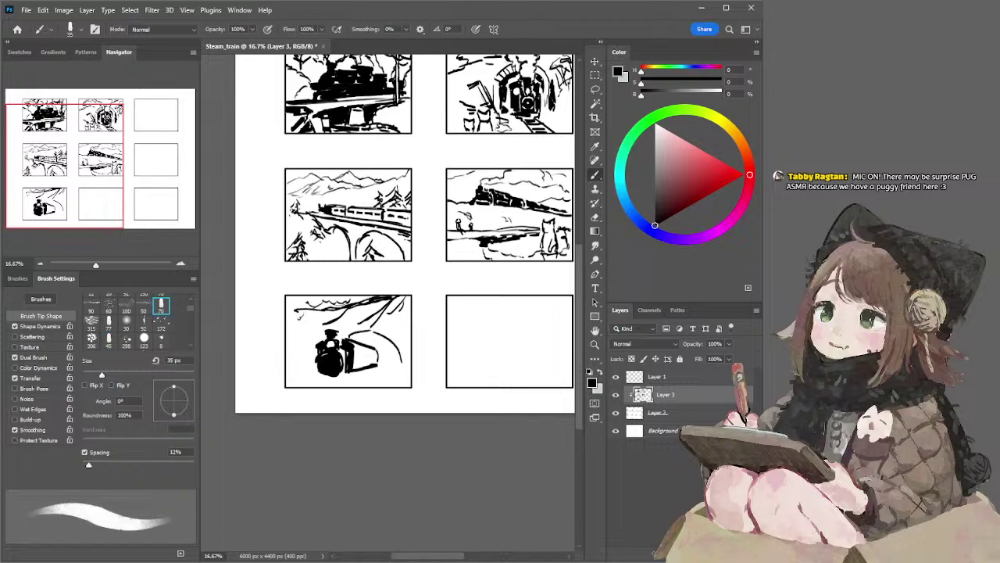
Step: Thicken the tunnel arch and draw the carriage windows, reducing the brush from 45 px to 35 px
key("bracketright")
key("bracketright")
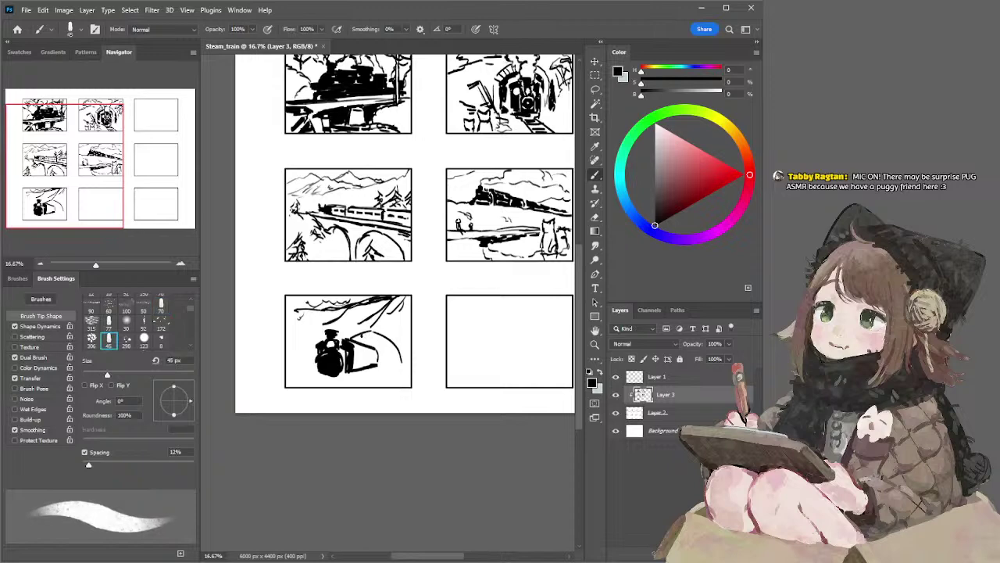
left_click_drag(375, 334, 402, 356)
key("bracketleft")
left_click_drag(346, 338, 358, 327)
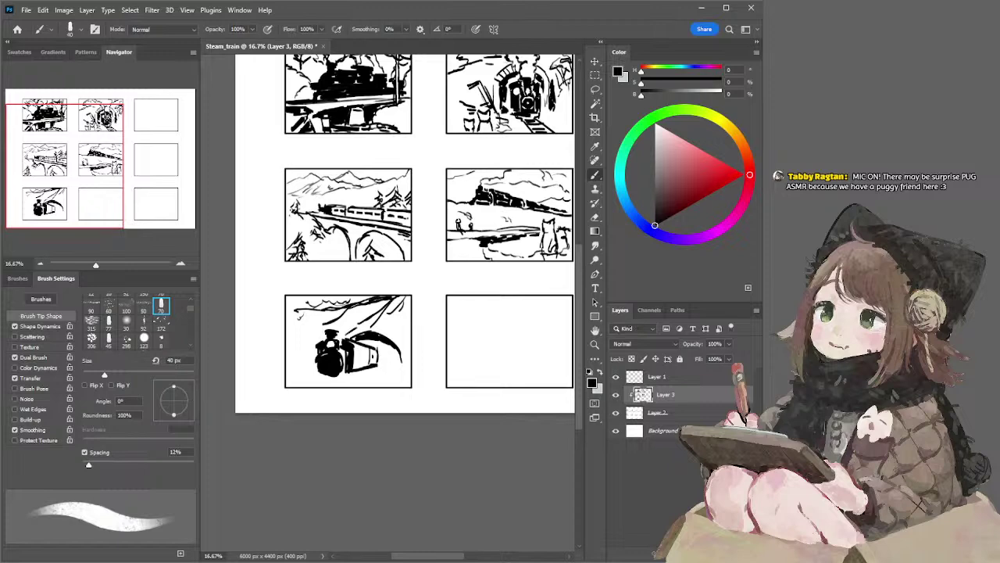
key("[")
mouse_move(357, 348)
left_mouse_down()
mouse_move(369, 350)
mouse_move(356, 360)
mouse_move(377, 358)
left_mouse_up()
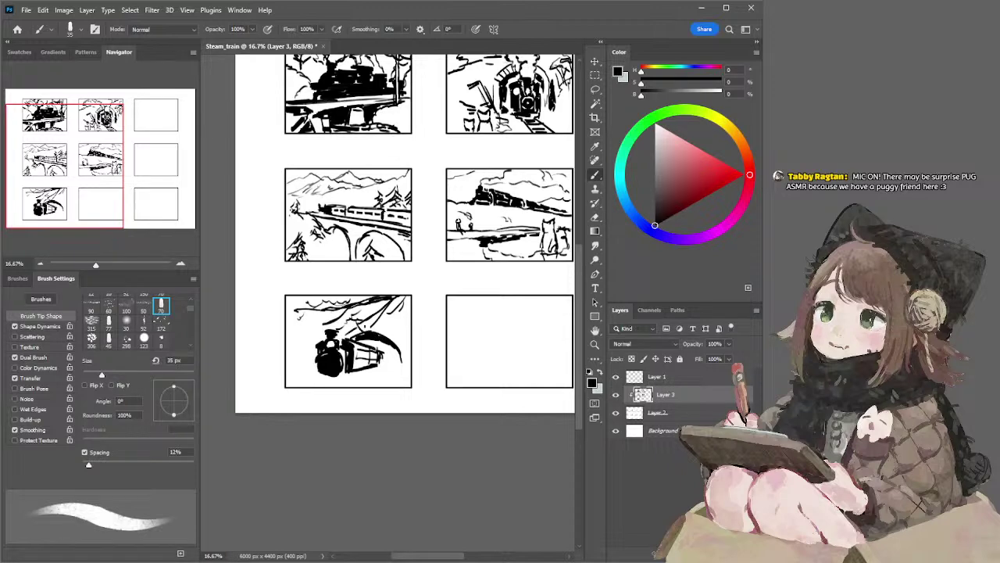
Step: Carve out the locomotive's lower front with a 70 px eraser and redraw its details with the brush
key("e")
key("b")
key("e")
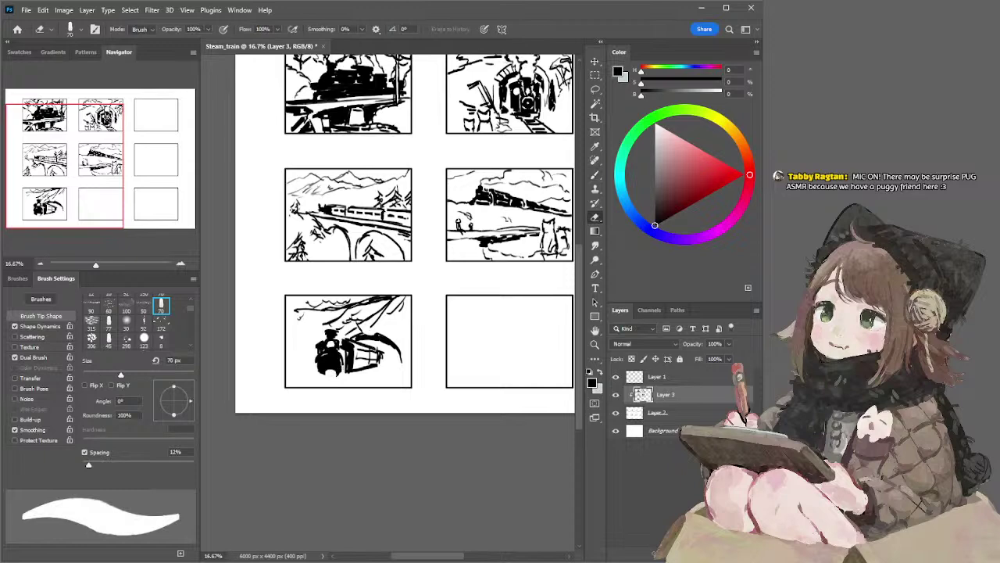
key("b")
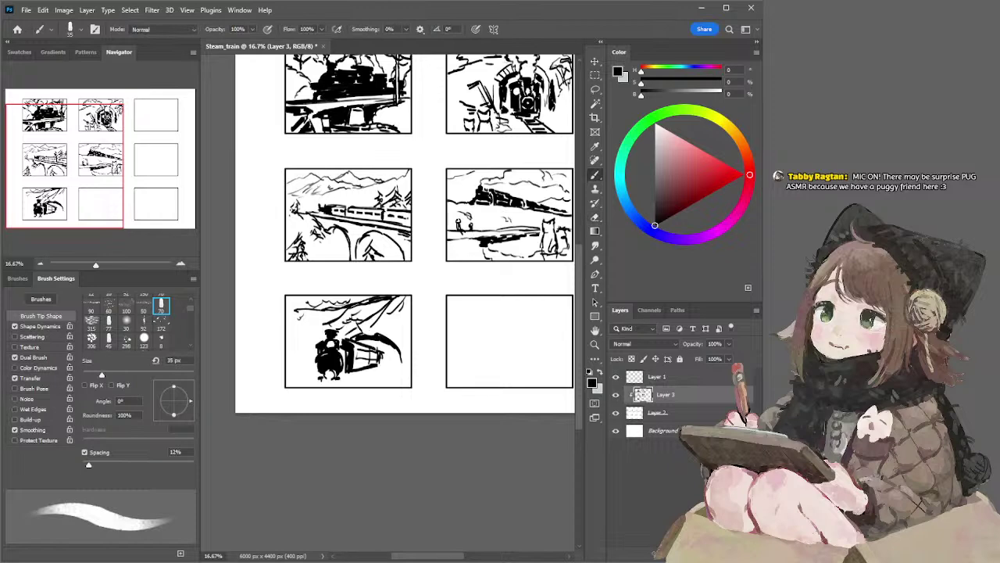
Step: Lasso the bottom-left train scene, scale it to about 88% and reposition it inside the frame
key("l")
mouse_move(349, 278)
left_mouse_down()
mouse_move(289, 393)
mouse_move(445, 253)
left_mouse_up()
key("v")
left_click_drag(257, 412, 285, 393)
left_click_drag(351, 336, 339, 341)
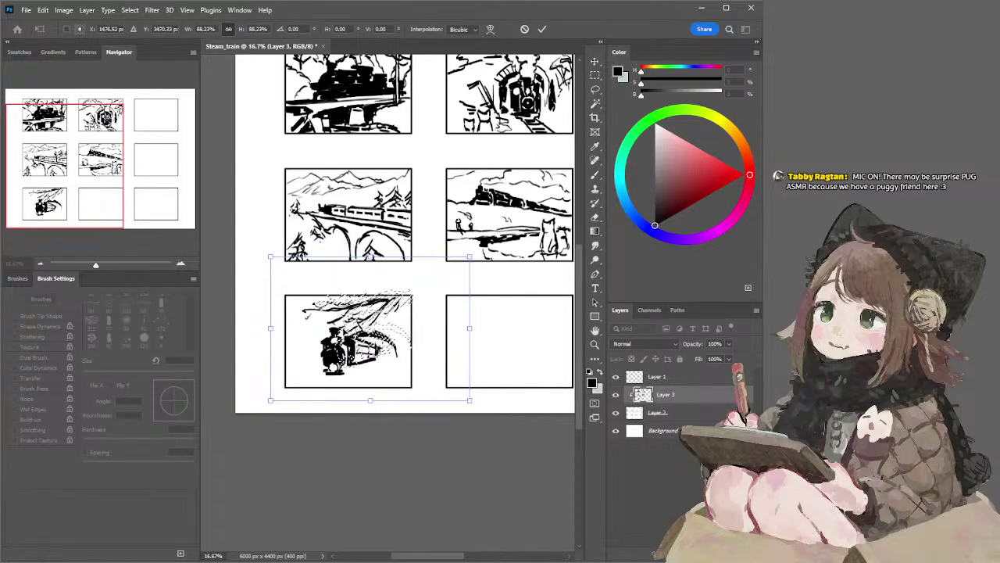
key("Return")
key("l")
key("b")
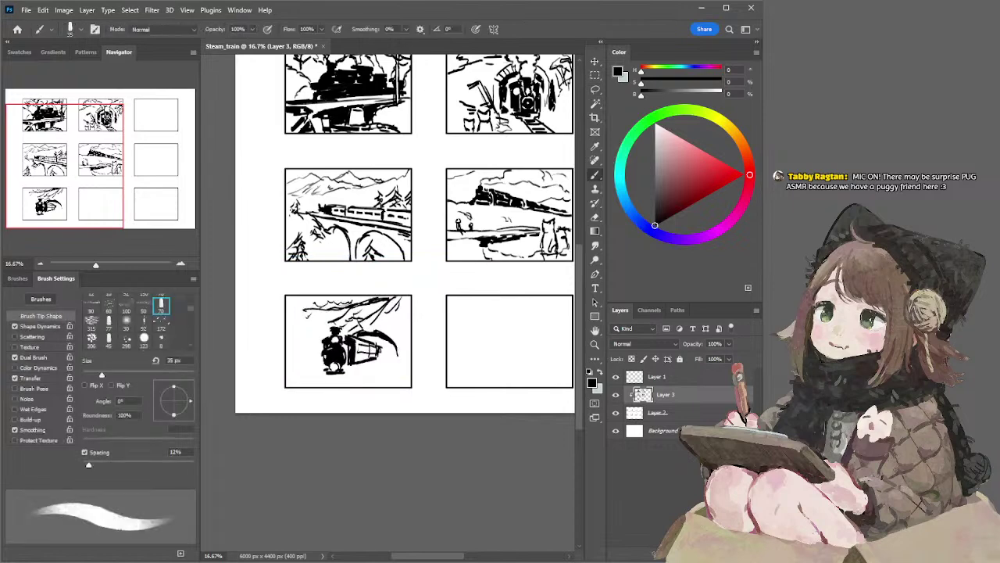
Step: Clean up the locomotive's front with the eraser reduced to 50 px and return to the brush
key("e")
key("bracketleft")
key("bracketleft")
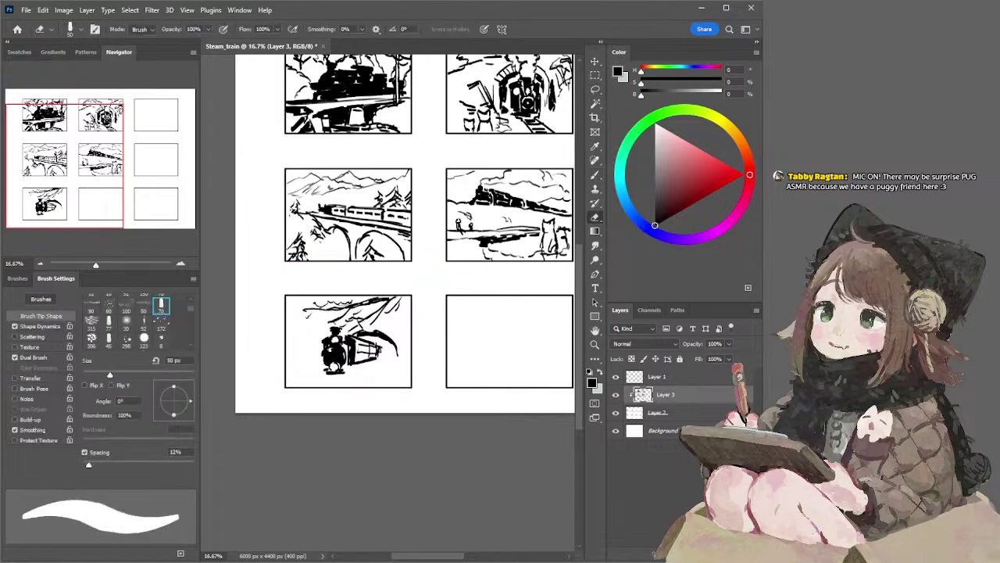
left_click(331, 349)
key("b")
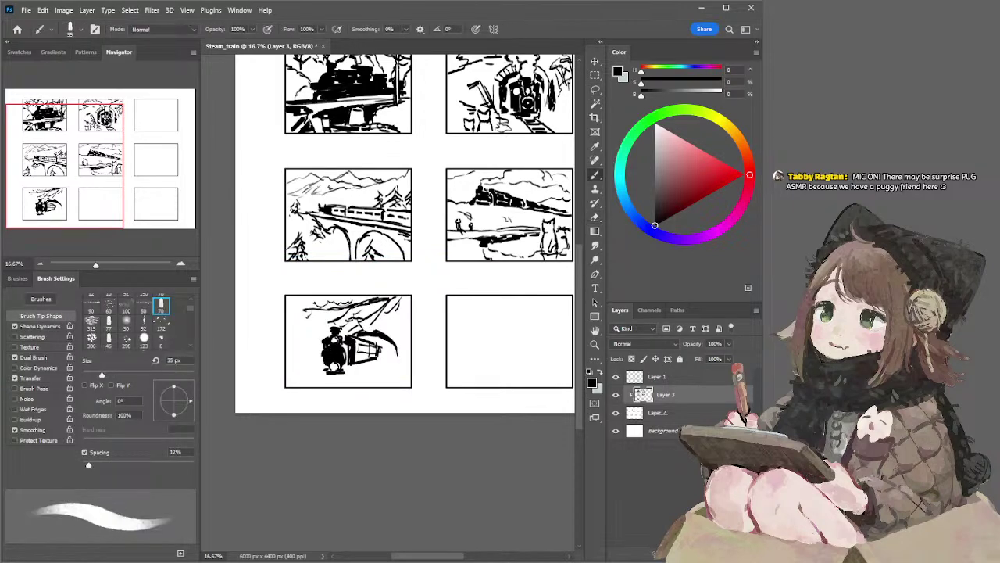
Step: Darken the carriage side and build up the locomotive's left edge with the 45 px brush preset
left_click(108, 338)
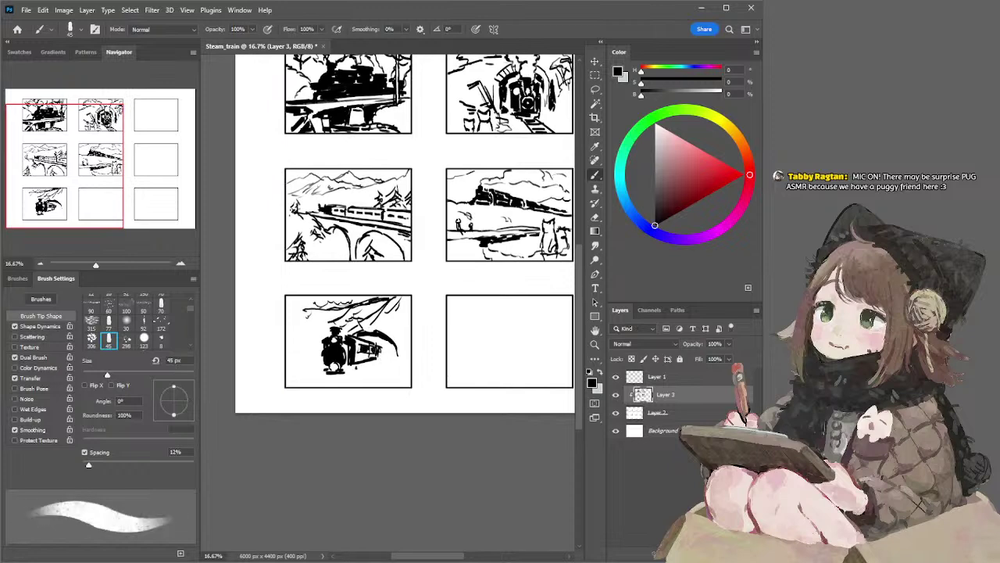
left_click_drag(353, 374, 382, 348)
key("ctrl+z")
key("e")
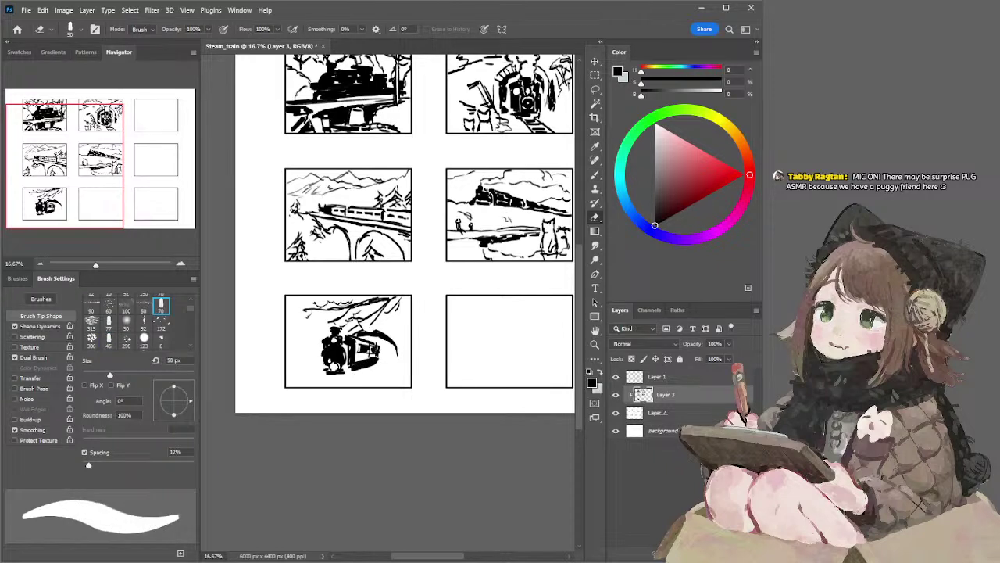
key("b")
mouse_move(345, 347)
left_mouse_down()
mouse_move(347, 361)
mouse_move(319, 362)
left_mouse_up()
key("ctrl+z")
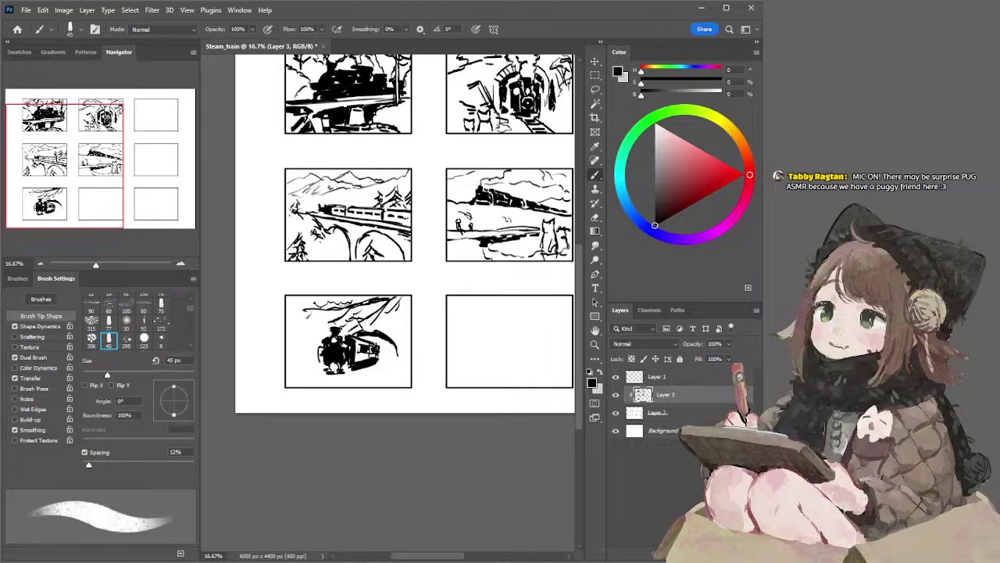
Step: Strengthen the train's underside and outline the slope beside the tunnel, reducing the brush to 30 px
mouse_move(336, 371)
left_mouse_down()
mouse_move(324, 375)
mouse_move(378, 365)
mouse_move(374, 341)
mouse_move(398, 356)
mouse_move(409, 348)
mouse_move(378, 367)
mouse_move(384, 378)
mouse_move(366, 369)
left_mouse_up()
key("ctrl+z")
key("ctrl+z")
mouse_move(374, 365)
left_mouse_down()
mouse_move(383, 379)
mouse_move(363, 370)
left_mouse_up()
key("ctrl+z")
key("ctrl+z")
left_click(161, 306)
key("[")
key("[")
key("[")
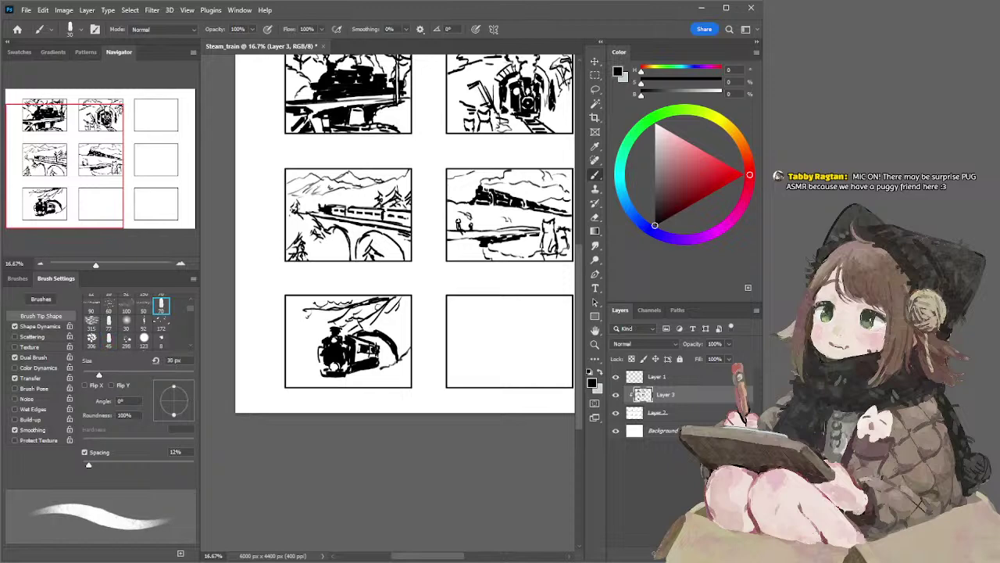
Step: Sketch small leaf clusters in the upper-left corner of the train scene, undoing unwanted strokes
key("ctrl+z")
mouse_move(393, 306)
left_mouse_down()
mouse_move(403, 320)
mouse_move(387, 304)
mouse_move(400, 302)
left_mouse_up()
key("ctrl+z")
mouse_move(304, 306)
left_mouse_down()
mouse_move(287, 316)
mouse_move(304, 317)
mouse_move(308, 333)
mouse_move(297, 326)
mouse_move(329, 319)
mouse_move(311, 308)
left_mouse_up()
key("ctrl+z")
key("ctrl+z")
key("ctrl+z")
key("ctrl+z")
key("ctrl+z")
key("ctrl+z")
key("ctrl+z")
key("ctrl+z")
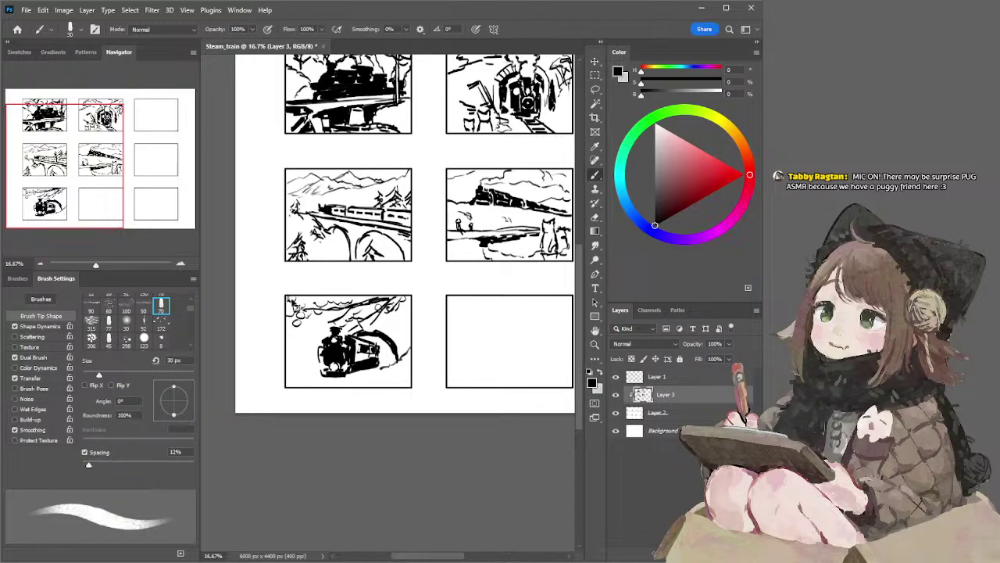
Step: Extend the foliage along the overhanging branches and try strokes left of the locomotive, undoing the stray ones
left_click_drag(307, 297, 317, 308)
key("ctrl+z")
left_click_drag(296, 333, 292, 372)
key("ctrl+z")
key("ctrl+z")
key("ctrl+z")
key("ctrl+z")
Step: Lasso the train, shift it slightly to the right and deselect it
key("l")
mouse_move(401, 287)
left_mouse_down()
mouse_move(346, 443)
mouse_move(293, 286)
mouse_move(368, 284)
left_mouse_up()
mouse_move(344, 344)
left_mouse_down()
mouse_move(360, 344)
mouse_move(348, 345)
left_mouse_up()
key("ctrl+d")
key("e")
key("b")
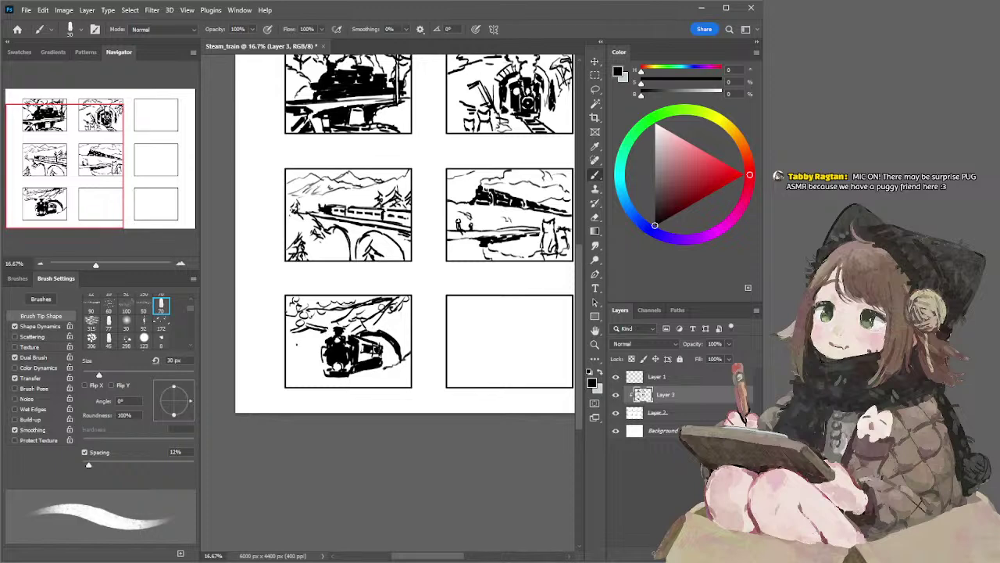
Step: Sketch the station shelter with its roof, posts and platform left of the locomotive, undoing stray strokes
left_click_drag(297, 334, 297, 372)
key("ctrl+z")
key("ctrl+z")
mouse_move(302, 334)
left_mouse_down()
mouse_move(302, 369)
mouse_move(294, 365)
left_mouse_up()
key("ctrl+z")
mouse_move(307, 334)
left_mouse_down()
mouse_move(307, 365)
mouse_move(319, 365)
left_mouse_up()
key("ctrl+z")
key("ctrl+z")
key("ctrl+z")
key("ctrl+z")
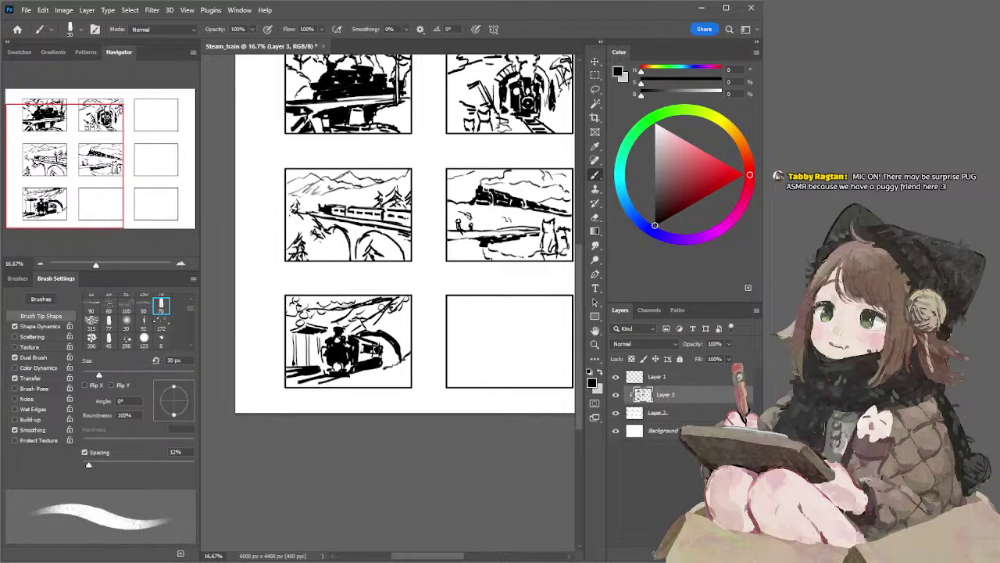
Step: Draw the rails in front of the locomotive and detail its lower front, undoing unwanted strokes
mouse_move(313, 383)
left_mouse_down()
mouse_move(341, 376)
mouse_move(284, 380)
mouse_move(316, 374)
left_mouse_up()
key("ctrl+z")
key("ctrl+z")
left_click_drag(326, 367, 327, 373)
key("ctrl+z")
mouse_move(329, 361)
left_mouse_down()
mouse_move(344, 376)
mouse_move(332, 380)
mouse_move(348, 376)
left_mouse_up()
key("ctrl+z")
key("ctrl+z")
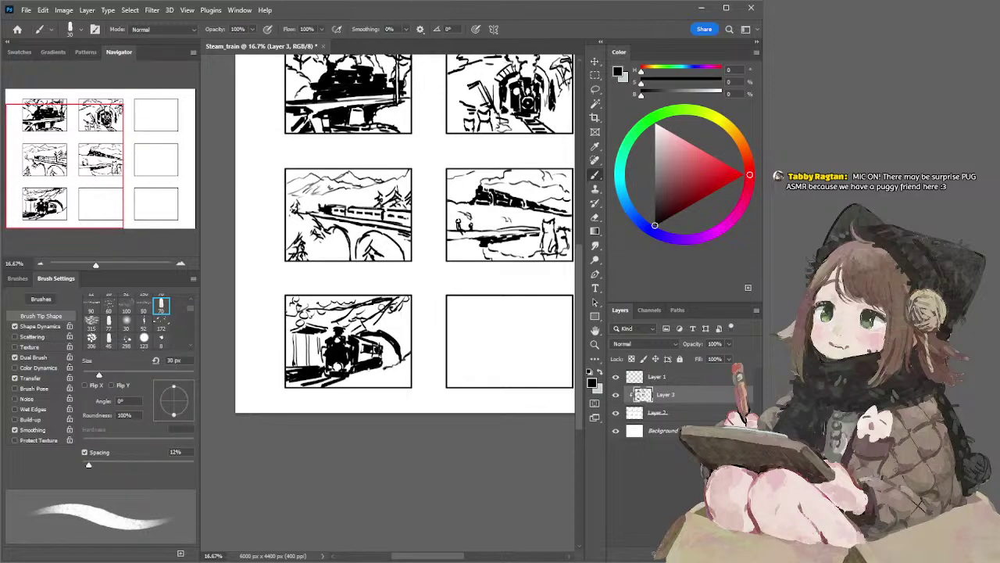
Step: Touch up the train with the eraser and sketch small standing figures on the station platform
key("e")
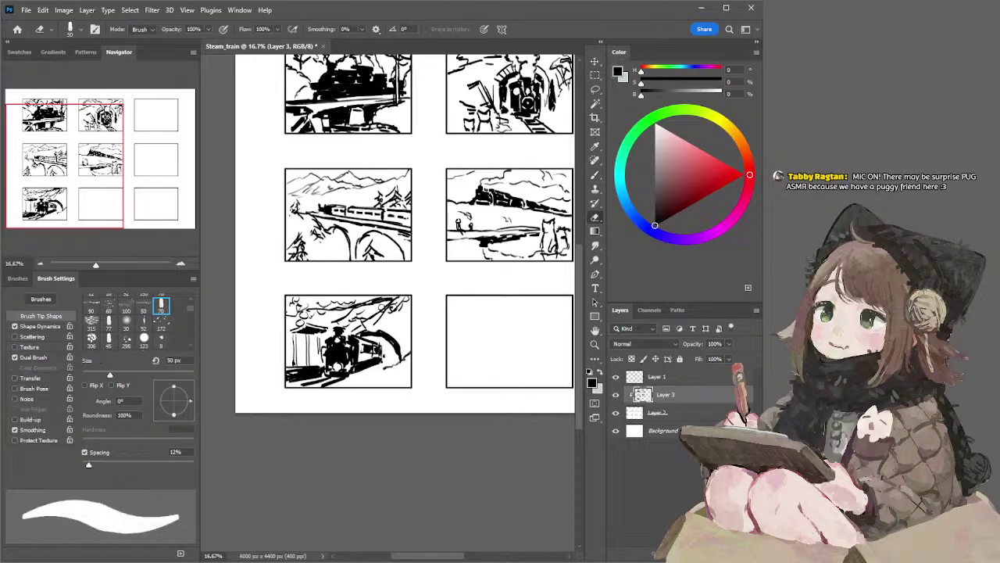
key("b")
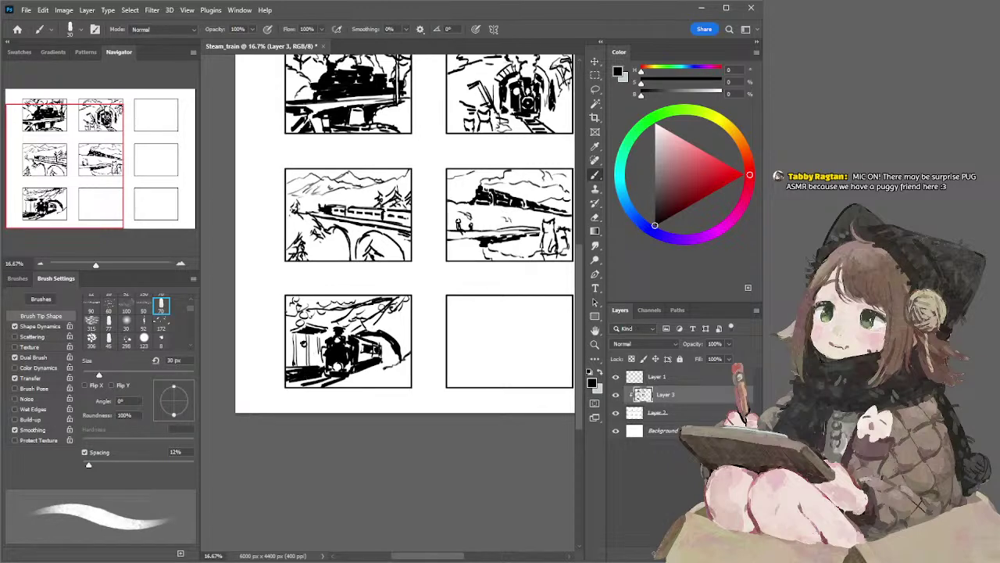
left_click_drag(304, 346, 304, 362)
left_click_drag(302, 345, 302, 360)
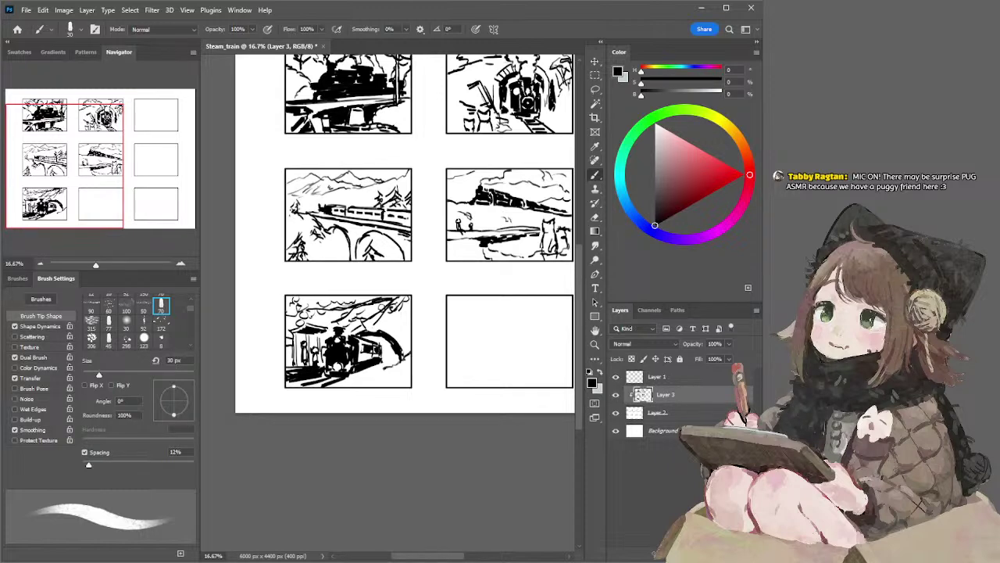
Step: Add the tunnel arch's stonework, grass tufts in the lower-right corner and slope strokes above the tunnel
key("ctrl+z")
mouse_move(375, 330)
left_mouse_down()
mouse_move(392, 327)
mouse_move(418, 361)
mouse_move(406, 352)
left_mouse_up()
key("ctrl+z")
left_click_drag(364, 389, 396, 381)
mouse_move(400, 370)
left_mouse_down()
mouse_move(395, 383)
mouse_move(406, 368)
left_mouse_up()
left_click_drag(410, 350, 400, 365)
left_click_drag(391, 320, 407, 305)
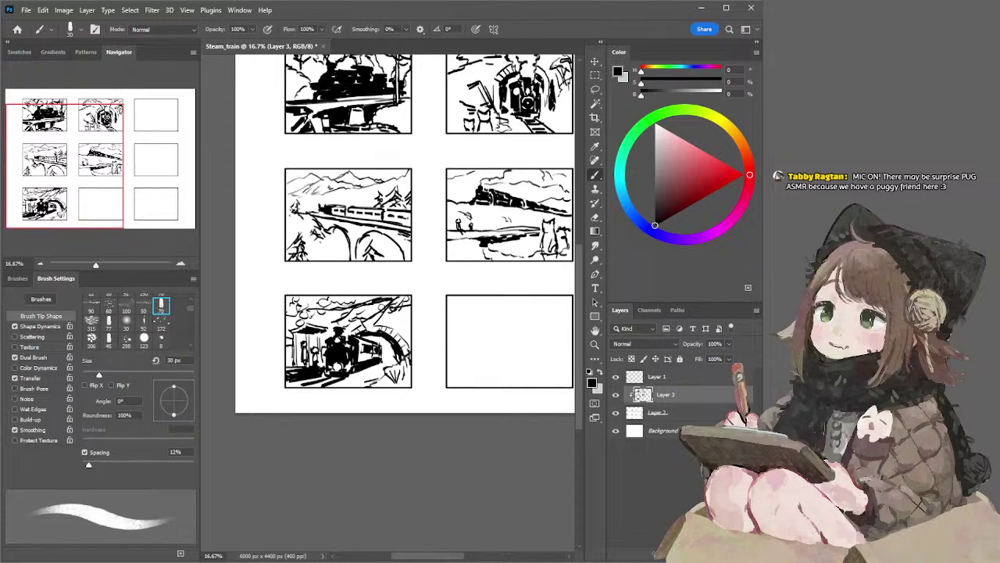
Step: Refine the platform edge with a 40 px eraser and short brush strokes beneath the shelter
key("e")
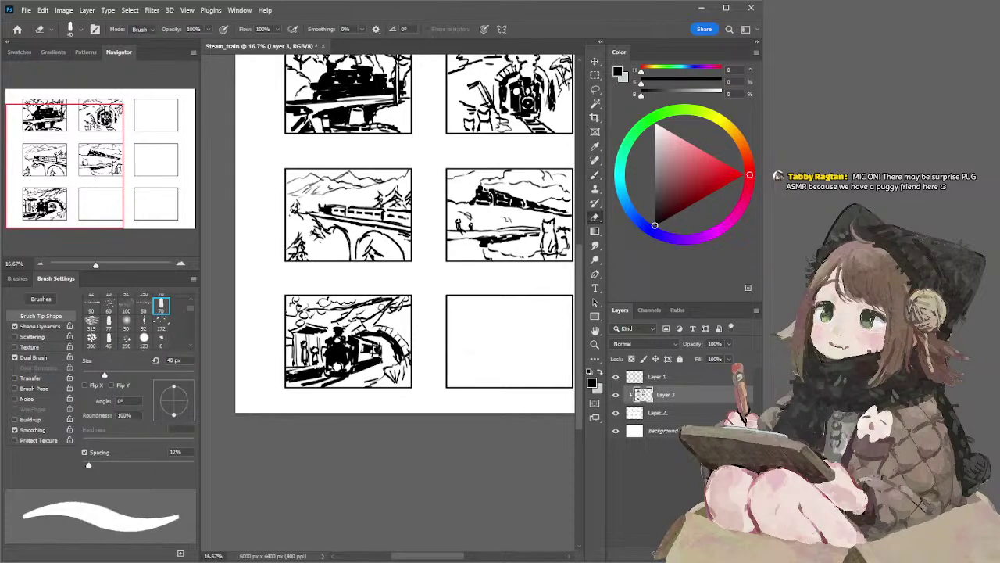
key("b")
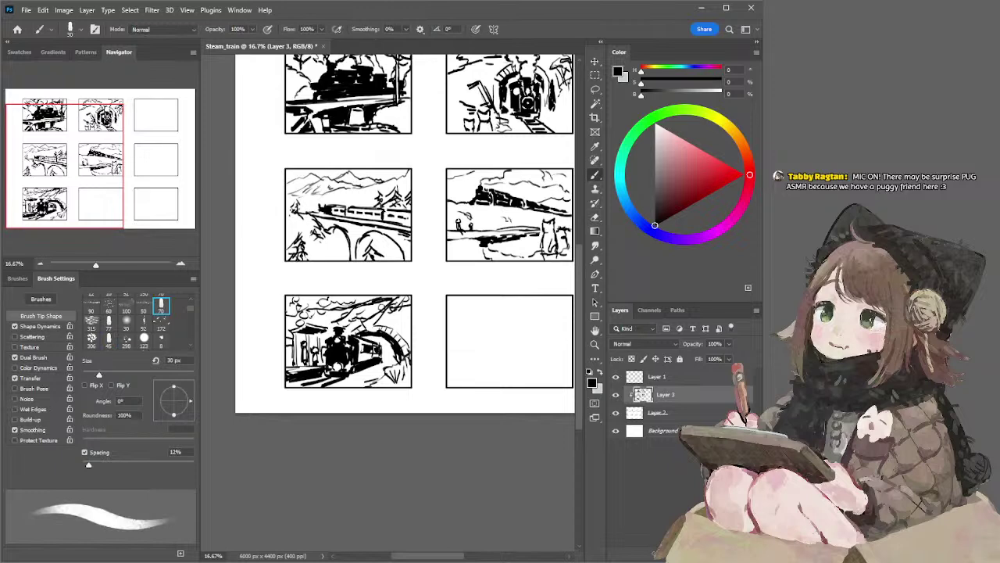
left_click_drag(294, 367, 303, 362)
left_click_drag(482, 302, 395, 366)
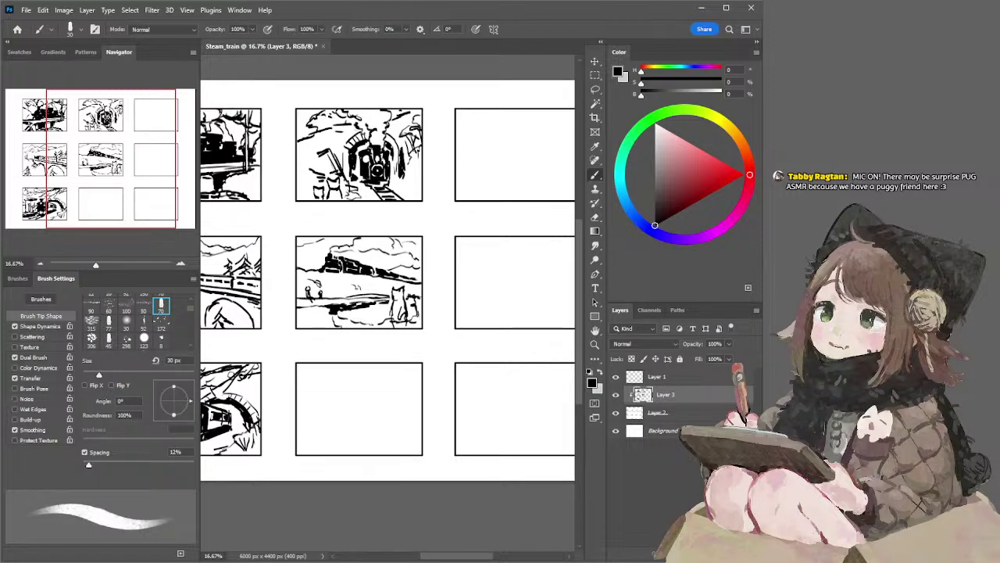
mouse_move(340, 444)
left_mouse_down()
mouse_move(355, 430)
mouse_move(368, 363)
mouse_move(345, 400)
left_mouse_up()
key("ctrl+z")
key("ctrl+z")
mouse_move(365, 360)
left_mouse_down()
mouse_move(385, 354)
mouse_move(410, 387)
left_mouse_up()
key("ctrl+z")
key("ctrl+z")
left_click(407, 380)
key("ctrl+z")
mouse_move(348, 398)
left_mouse_down()
mouse_move(358, 416)
mouse_move(399, 386)
mouse_move(383, 393)
left_mouse_up()
key("ctrl+z")
key("ctrl+z")
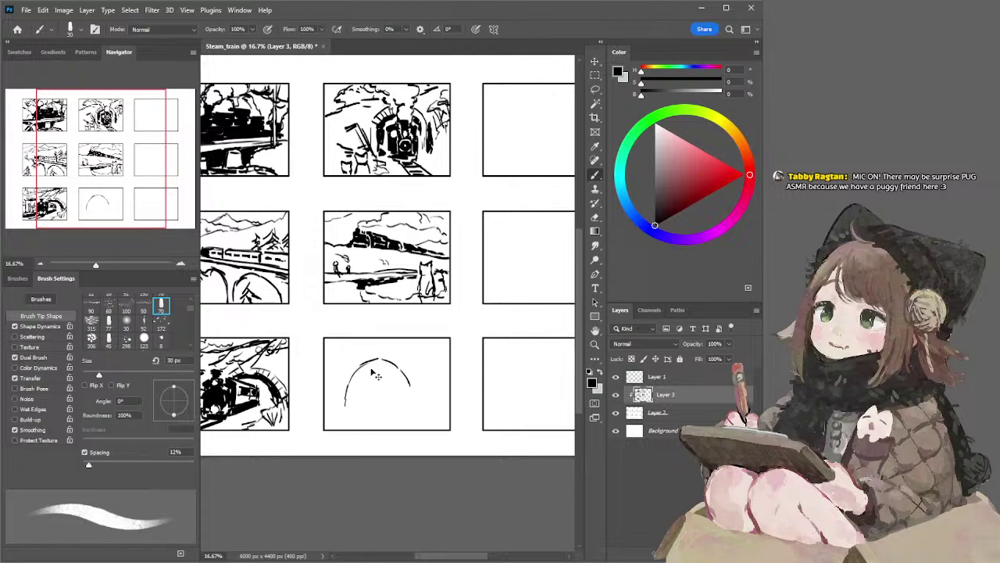
key("e")
mouse_move(370, 360)
left_mouse_down()
mouse_move(342, 408)
mouse_move(352, 378)
mouse_move(417, 388)
left_mouse_up()
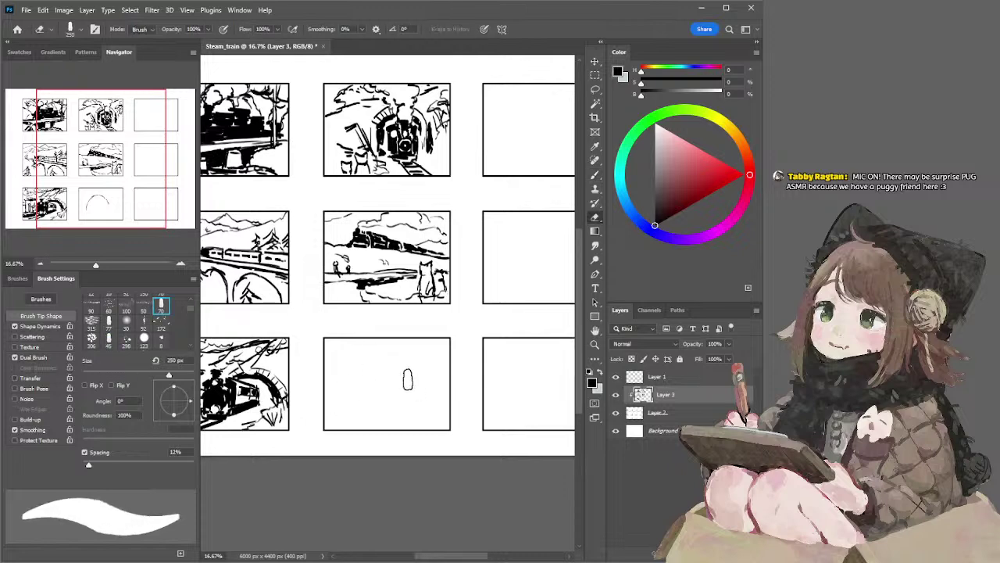
Step: Draw a tall arch on the left side of the bottom-middle frame and a sloping line above it, undoing unwanted strokes
key("b")
mouse_move(348, 392)
left_mouse_down()
mouse_move(357, 357)
mouse_move(386, 368)
mouse_move(344, 400)
left_mouse_up()
key("ctrl+z")
key("ctrl+z")
mouse_move(391, 370)
left_mouse_down()
mouse_move(399, 393)
mouse_move(337, 405)
left_mouse_up()
key("ctrl+z")
left_click_drag(375, 342, 412, 352)
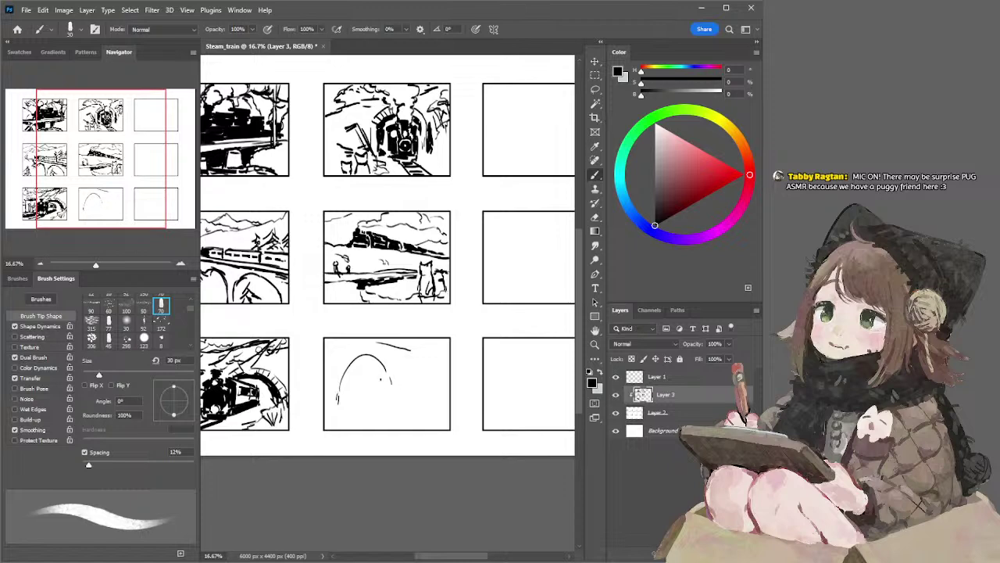
Step: Draw the arch's inner curve in the bottom-middle frame, undoing unwanted trial strokes
mouse_move(358, 383)
left_mouse_down()
mouse_move(409, 380)
mouse_move(358, 396)
mouse_move(399, 389)
left_mouse_up()
key("ctrl+z")
key("ctrl+z")
key("ctrl+z")
key("ctrl+z")
key("ctrl+z")
mouse_move(361, 361)
left_mouse_down()
mouse_move(383, 392)
mouse_move(373, 380)
mouse_move(405, 393)
mouse_move(414, 385)
mouse_move(402, 393)
mouse_move(415, 397)
mouse_move(424, 388)
left_mouse_up()
Step: Block in the train as a long solid black band across the base of the arch with a 45 px brush
key("bracketright")
key("bracketright")
key("bracketright")
key("ctrl+z")
mouse_move(358, 389)
left_mouse_down()
mouse_move(343, 399)
mouse_move(437, 414)
mouse_move(411, 373)
mouse_move(361, 390)
mouse_move(391, 393)
left_mouse_up()
key("l")
key("ctrl+d")
key("b")
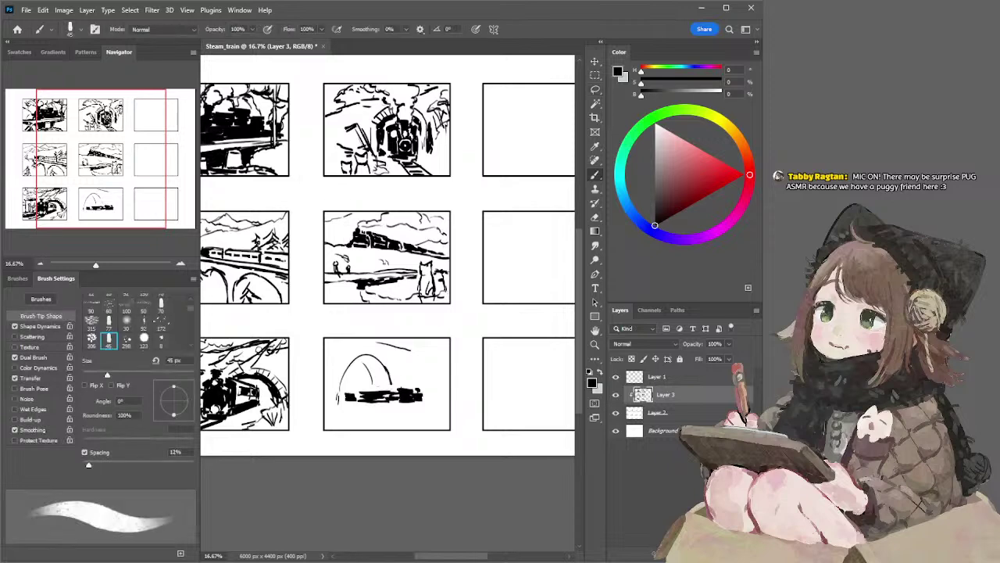
Step: Draw the ground line beneath the train with the 30 px brush, undoing unwanted strokes
left_click(161, 304)
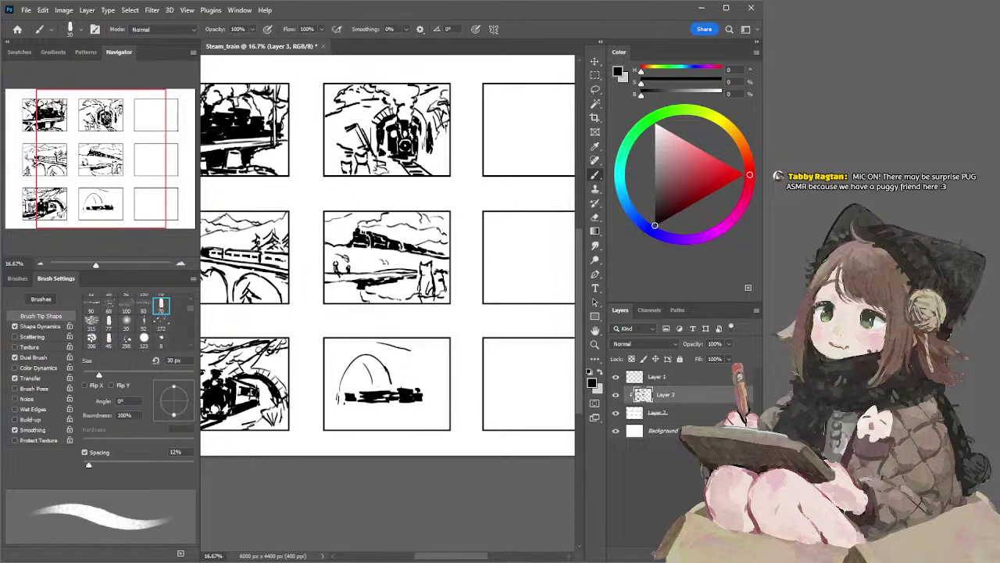
left_click_drag(344, 404, 386, 406)
key("ctrl+z")
key("ctrl+z")
left_click_drag(343, 406, 418, 406)
left_click_drag(387, 406, 431, 404)
key("ctrl+z")
key("ctrl+z")
mouse_move(346, 405)
left_mouse_down()
mouse_move(434, 407)
mouse_move(440, 417)
left_mouse_up()
key("ctrl+z")
key("ctrl+z")
Step: Sketch billowing steam outlines above the train, extending past the arch's right side
mouse_move(419, 382)
left_mouse_down()
mouse_move(422, 390)
mouse_move(411, 361)
mouse_move(380, 358)
mouse_move(375, 373)
left_mouse_up()
key("e")
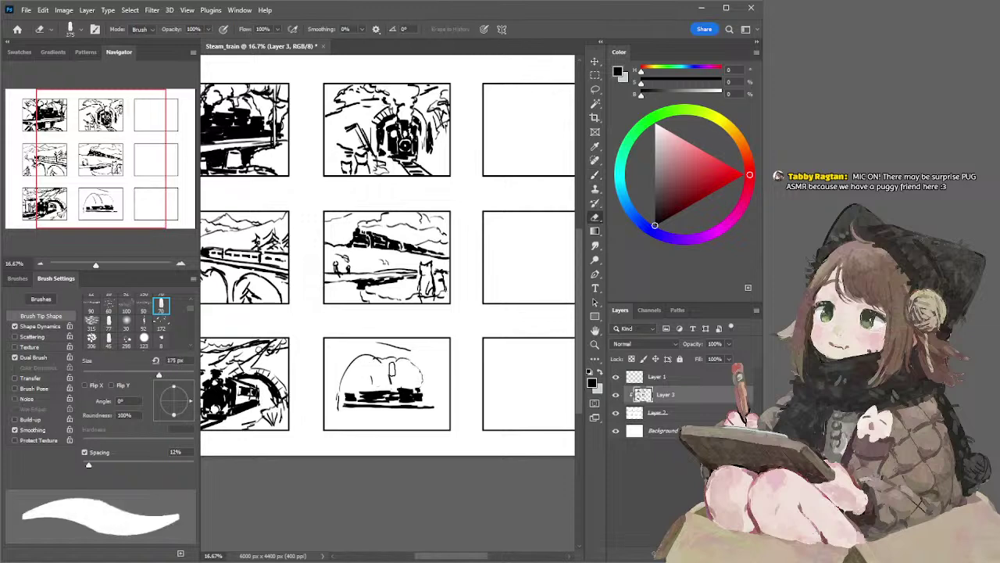
key("b")
mouse_move(391, 372)
left_mouse_down()
mouse_move(346, 380)
mouse_move(363, 368)
mouse_move(357, 364)
mouse_move(391, 391)
mouse_move(355, 377)
mouse_move(379, 387)
left_mouse_up()
key("ctrl+z")
key("ctrl+z")
key("ctrl+z")
key("ctrl+z")
key("ctrl+z")
key("ctrl+z")
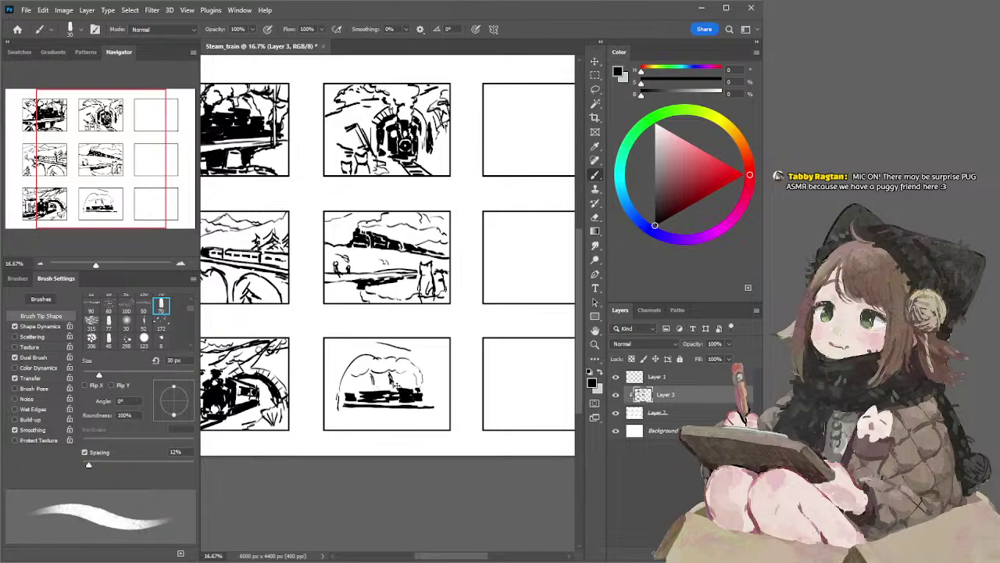
key("ctrl+z")
Step: Draw tall posts with pointed tops at the right edge of the bottom-middle frame, undoing unwanted strokes
left_click_drag(344, 379, 338, 410)
key("ctrl+z")
key("ctrl+z")
mouse_move(412, 352)
left_mouse_down()
mouse_move(445, 366)
mouse_move(424, 361)
mouse_move(438, 350)
left_mouse_up()
key("ctrl+z")
key("ctrl+z")
key("ctrl+z")
key("ctrl+z")
key("ctrl+z")
left_click_drag(433, 364, 434, 395)
left_click_drag(430, 341, 433, 349)
left_click_drag(440, 354, 444, 397)
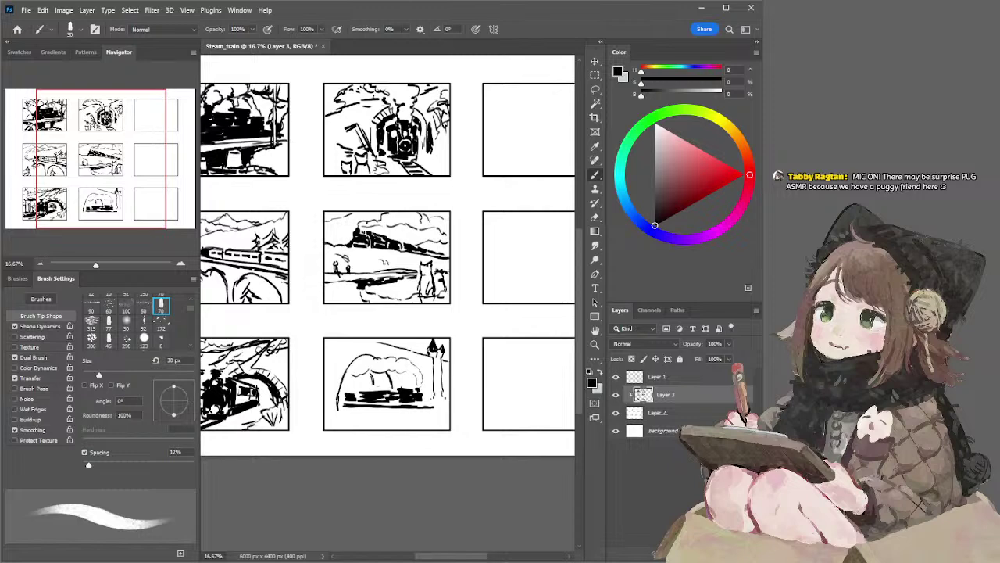
Step: Touch up the train silhouette and clean up the steam outline with the 175 px eraser
left_click_drag(361, 391, 383, 392)
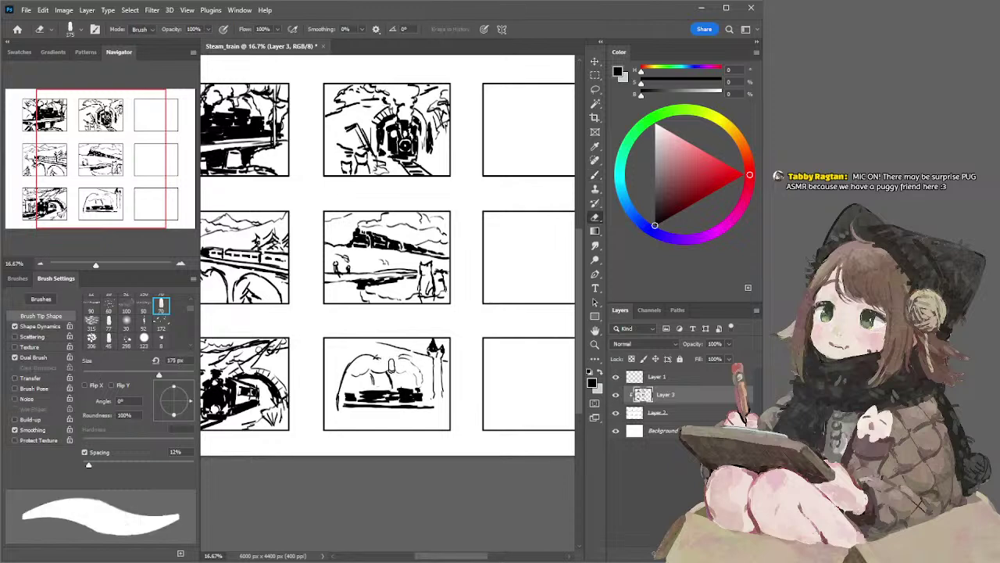
left_click_drag(398, 356, 389, 365)
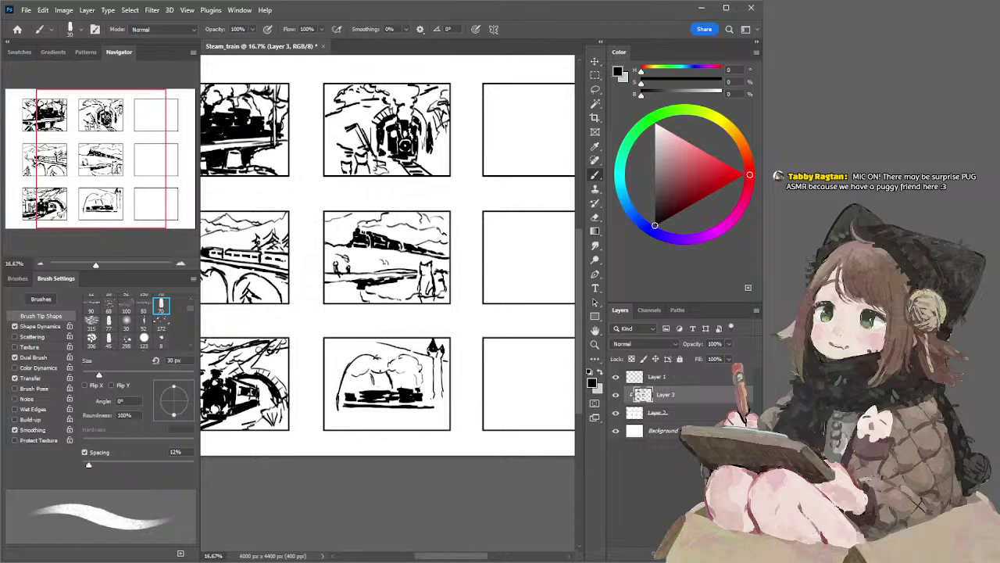
key("e")
key("b")
Step: Sketch a round-headed figure and a small eared figure in the foreground in front of the train
left_click_drag(421, 400, 357, 404)
key("ctrl+z")
mouse_move(418, 403)
left_mouse_down()
mouse_move(349, 406)
mouse_move(364, 400)
mouse_move(362, 420)
mouse_move(345, 419)
mouse_move(386, 413)
left_mouse_up()
key("ctrl+z")
key("e")
key("b")
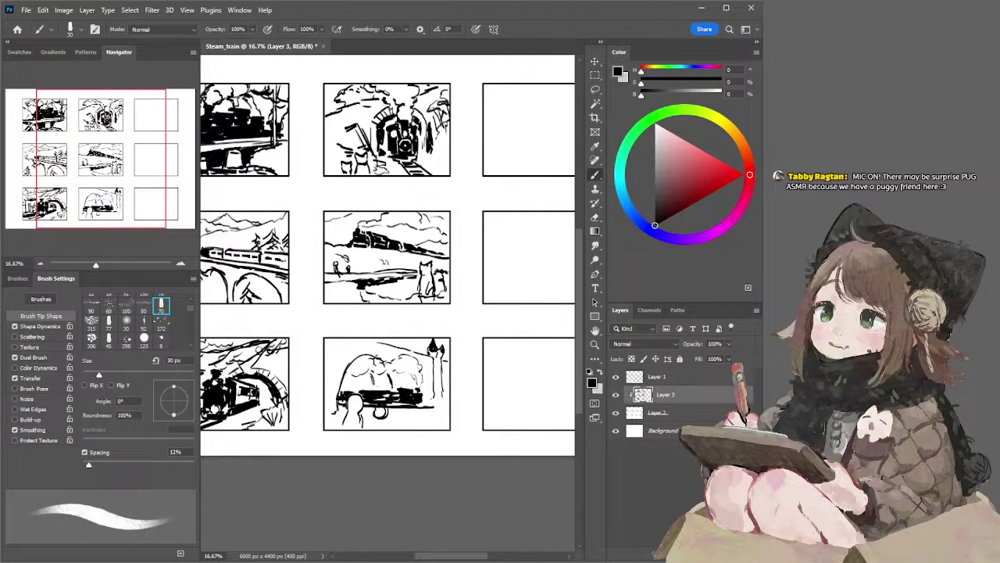
key("e")
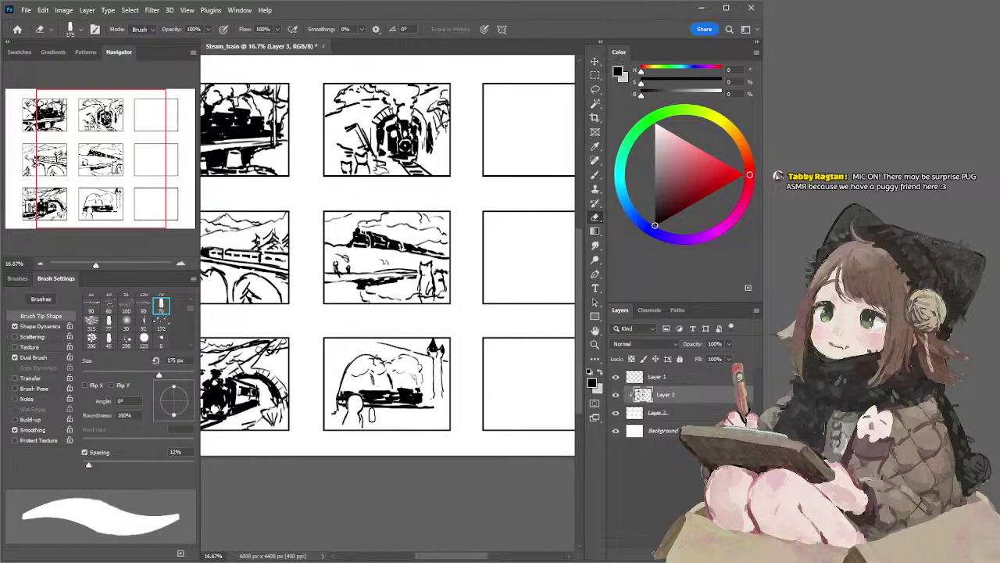
key("b")
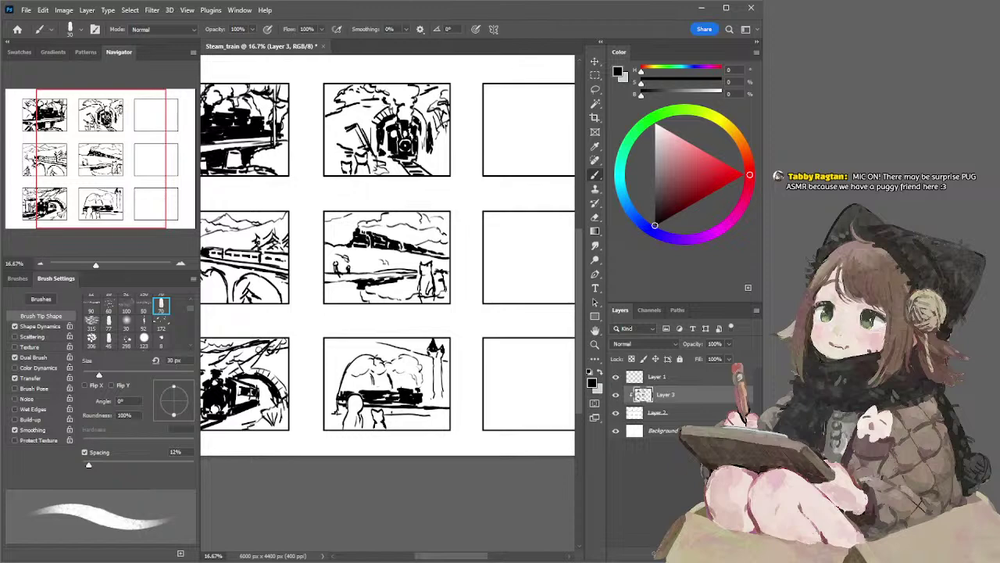
Step: Clean up around the foreground figures with the eraser and extend the ground line to the frame's right edge
key("e")
left_click_drag(396, 416, 420, 415)
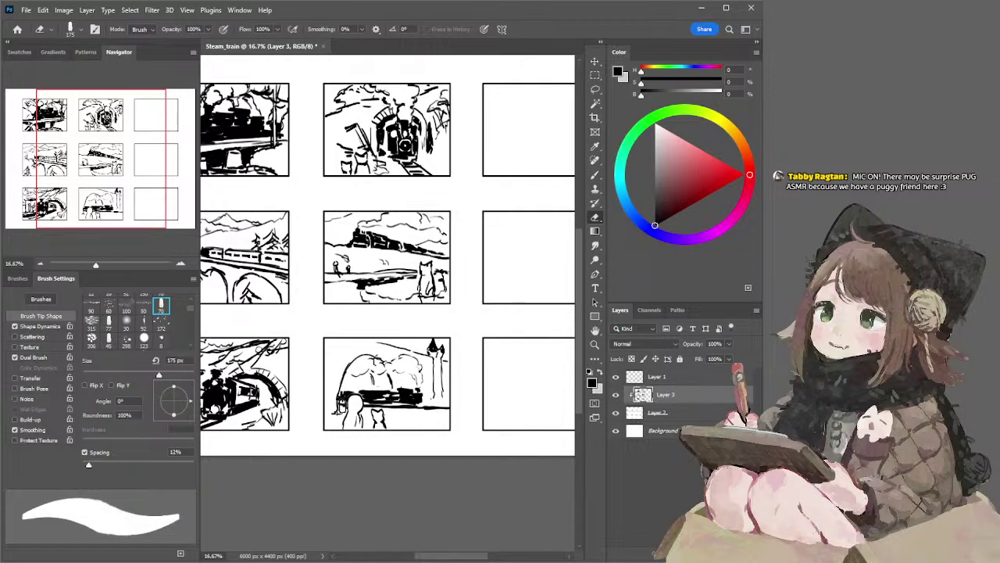
key("b")
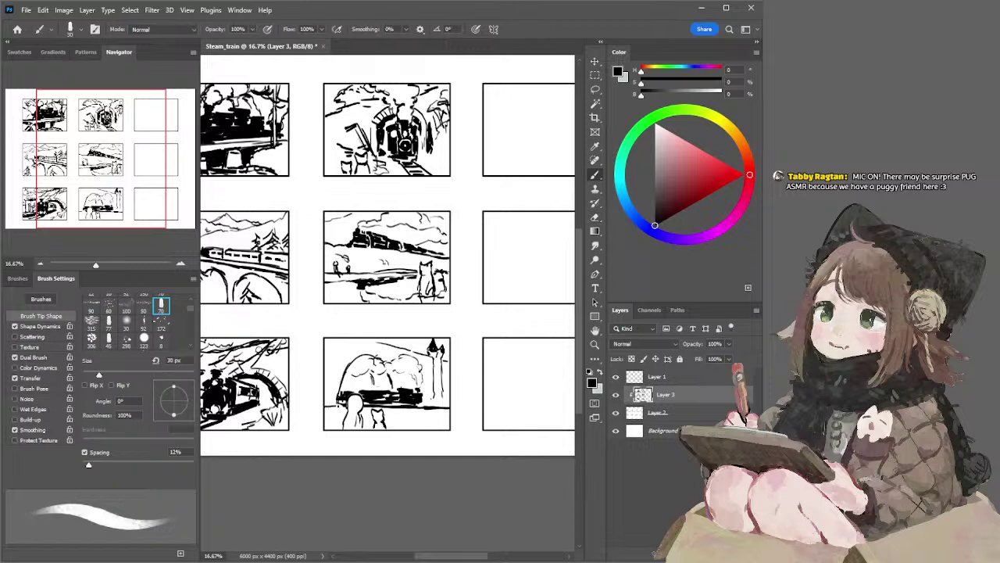
left_click_drag(428, 406, 443, 407)
key("e")
key("b")
Step: Sketch slope strokes from above the arch toward the pointed posts and reduce the eraser to 90 px
left_click_drag(383, 340, 431, 357)
key("ctrl+z")
key("e")
key("bracketleft")
key("bracketleft")
key("bracketleft")
key("bracketleft")
key("b")
key("ctrl+z")
Step: Add short foliage strokes along the upper edge of the bottom-middle frame, undoing unwanted ones
mouse_move(400, 344)
left_mouse_down()
mouse_move(433, 364)
mouse_move(399, 351)
left_mouse_up()
key("ctrl+z")
mouse_move(426, 344)
left_mouse_down()
mouse_move(432, 352)
mouse_move(401, 347)
left_mouse_up()
key("ctrl+z")
key("ctrl+z")
key("ctrl+z")
key("ctrl+z")
left_click_drag(339, 339, 329, 342)
key("ctrl+z")
key("ctrl+z")
key("ctrl+z")
Step: Darken the train's right end and tidy the left foot of the arch with the eraser and brush
key("e")
key("b")
left_click_drag(423, 398, 427, 406)
key("e")
left_click_drag(332, 401, 327, 406)
key("b")
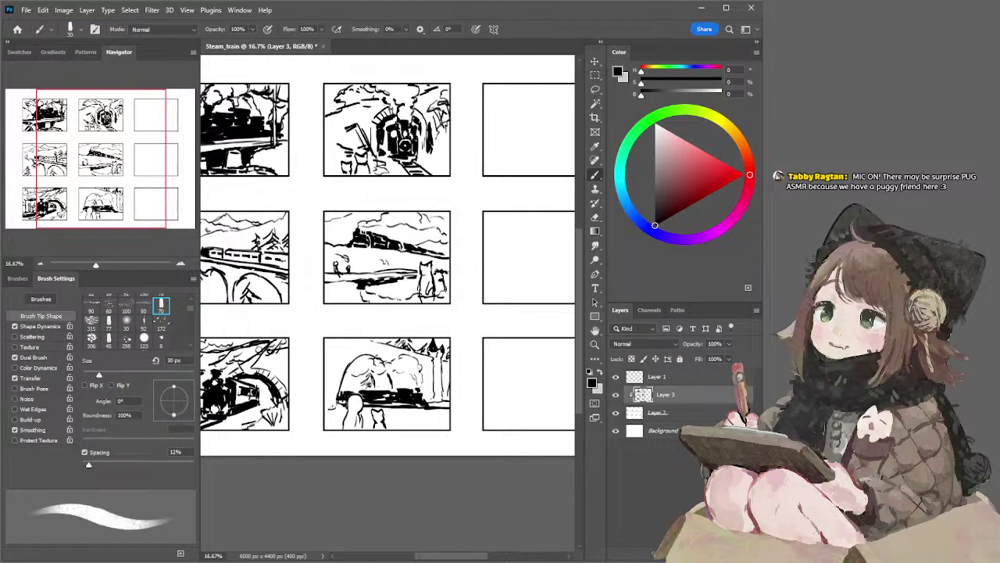
key("e")
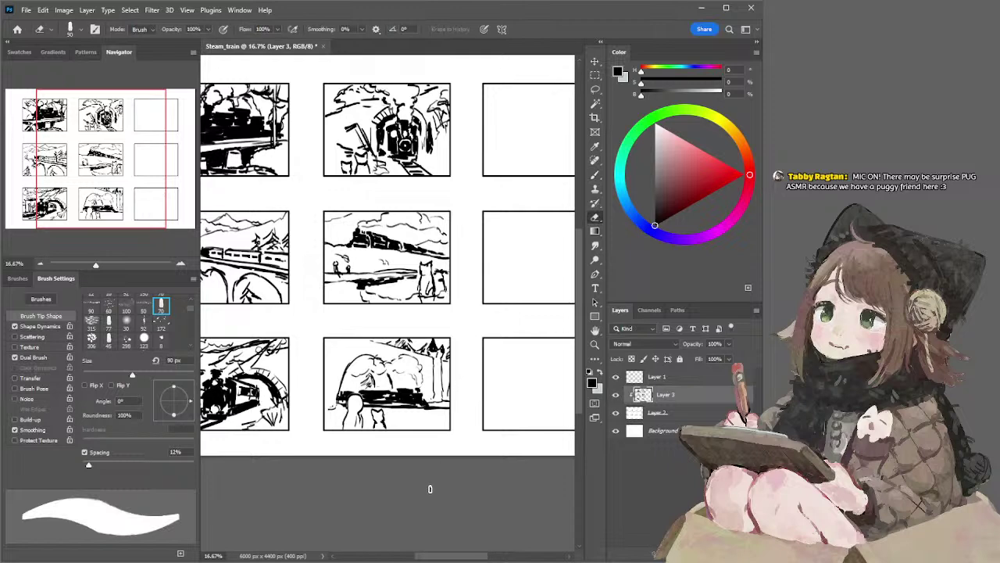
key("b")
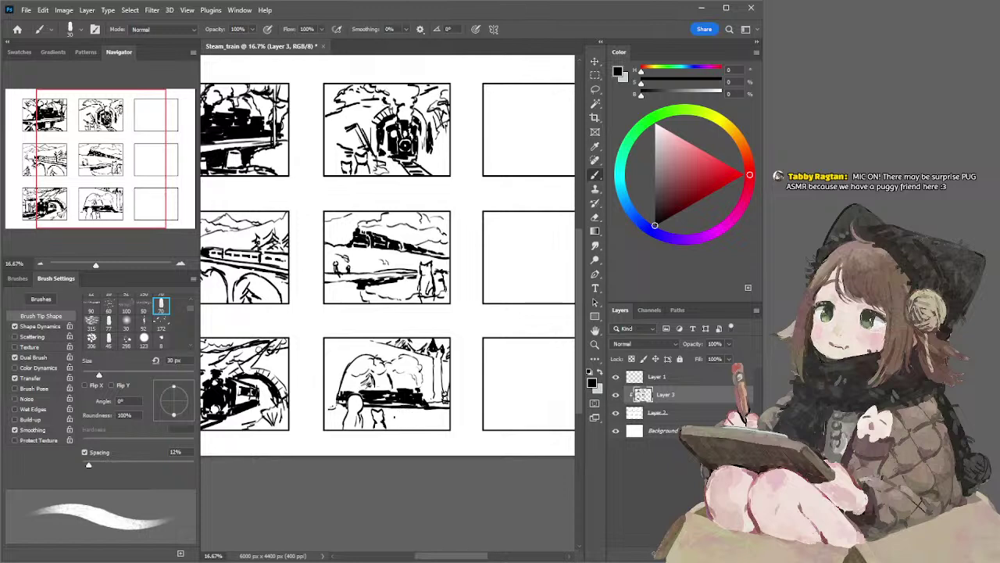
Step: Extend the train's black mass to the right with a filled lasso shape, and clear the selection
left_click_drag(339, 406, 333, 411)
key("l")
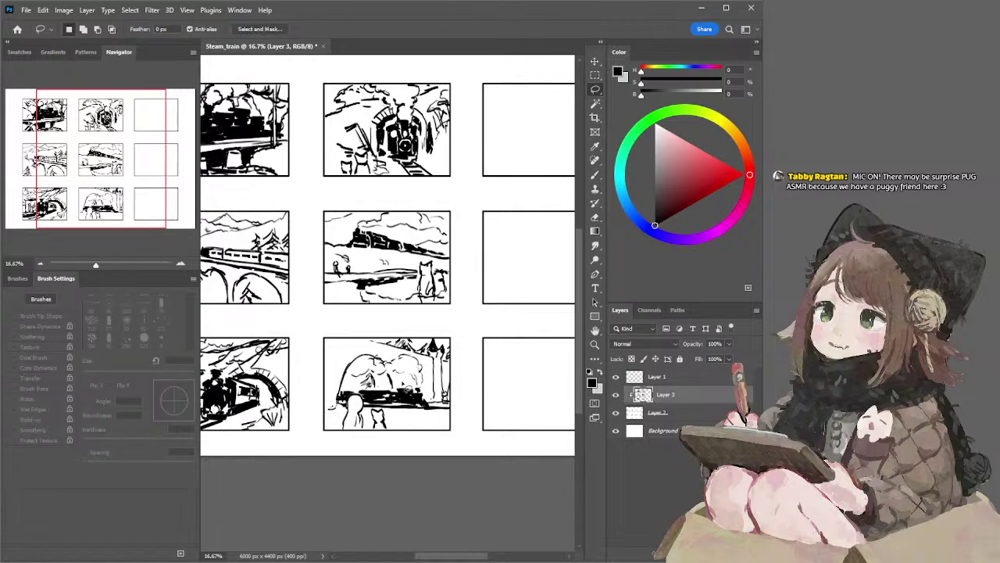
mouse_move(435, 397)
left_mouse_down()
mouse_move(418, 358)
mouse_move(398, 356)
mouse_move(383, 380)
mouse_move(398, 392)
mouse_move(424, 383)
left_mouse_up()
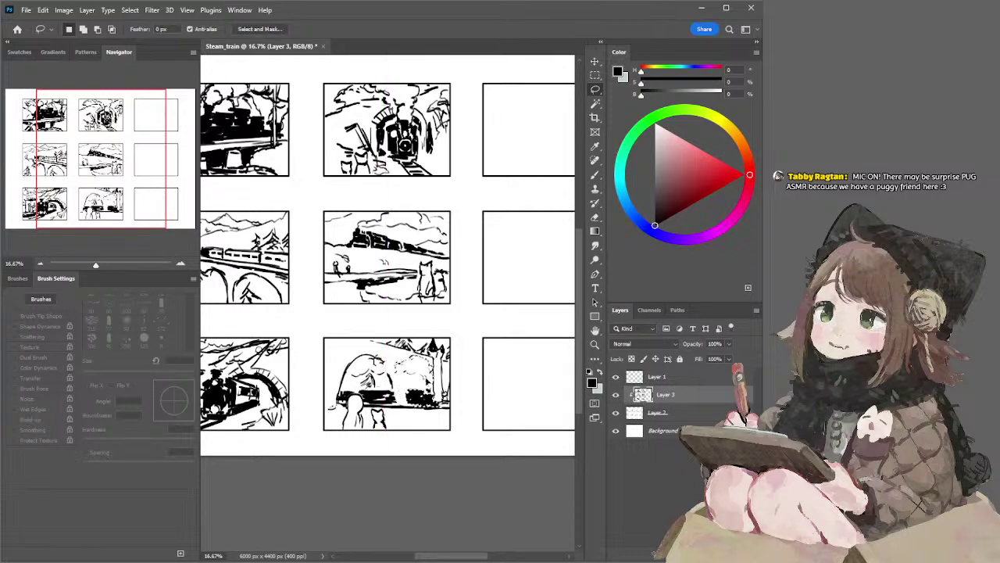
key("ctrl+d")
key("b")
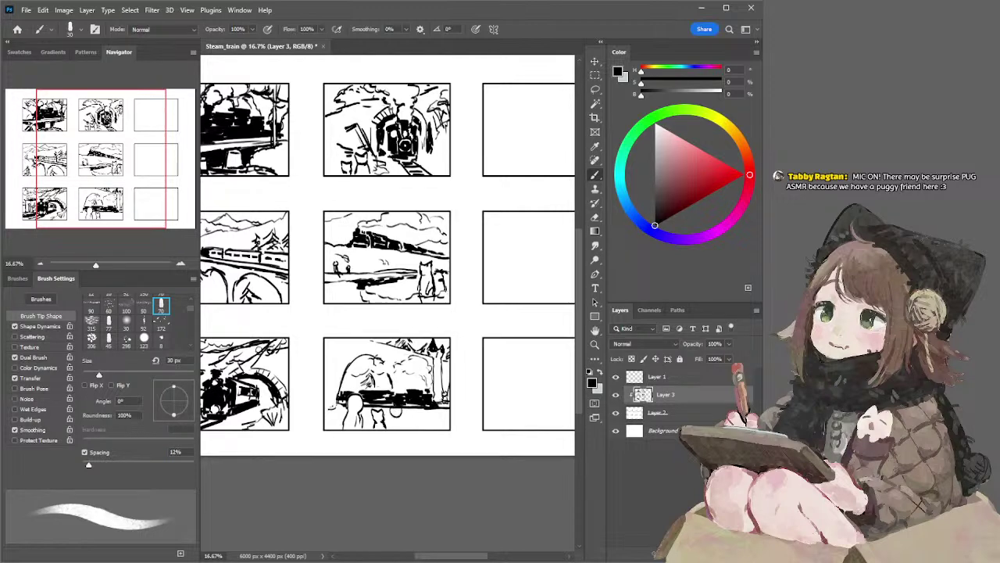
Step: Sketch more small figures along the foreground of the bottom-middle frame and tidy them with the eraser
key("e")
key("b")
mouse_move(331, 405)
left_mouse_down()
mouse_move(337, 413)
mouse_move(342, 403)
left_mouse_up()
mouse_move(337, 412)
left_mouse_down()
mouse_move(340, 421)
mouse_move(330, 408)
left_mouse_up()
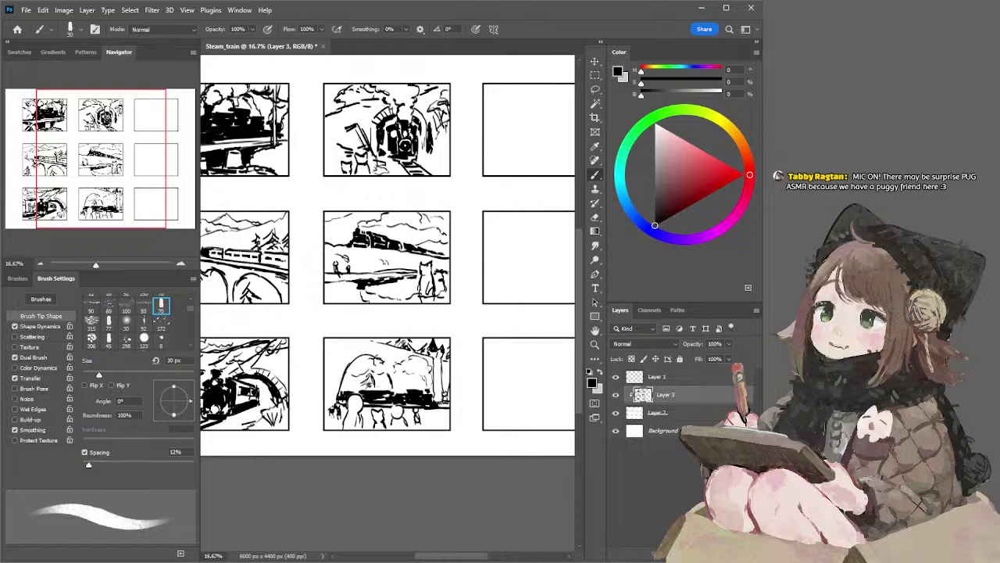
key("e")
left_click_drag(340, 420, 340, 417)
key("b")
Step: Add loose cloud and foliage outlines around the arch and steam, undoing unwanted strokes
mouse_move(337, 352)
left_mouse_down()
mouse_move(327, 359)
mouse_move(351, 351)
mouse_move(327, 363)
mouse_move(362, 345)
mouse_move(394, 361)
mouse_move(421, 353)
left_mouse_up()
key("ctrl+z")
key("ctrl+z")
key("ctrl+z")
key("ctrl+z")
key("ctrl+z")
left_click_drag(363, 339, 382, 345)
key("ctrl+z")
left_click_drag(327, 400, 339, 392)
key("ctrl+z")
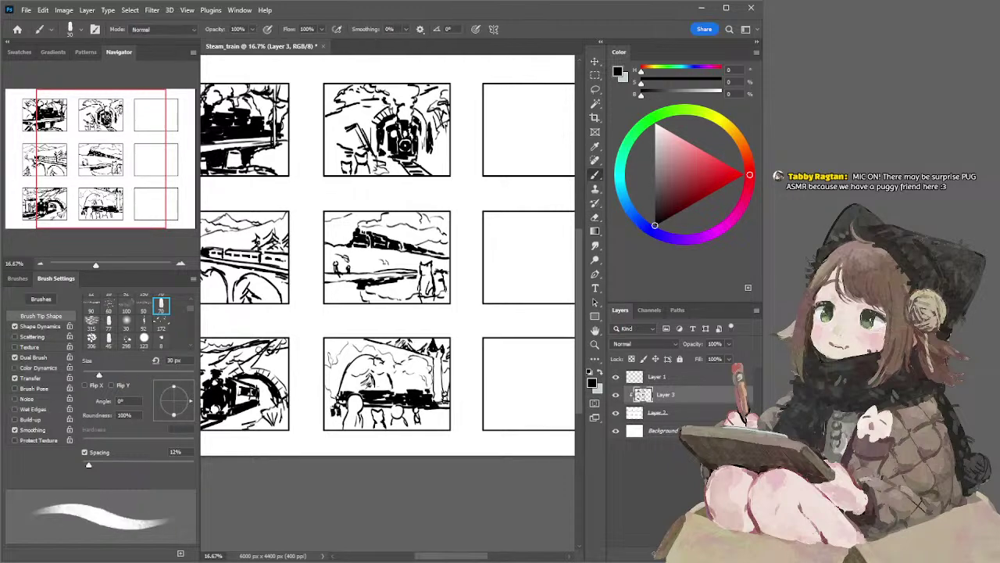
key("e")
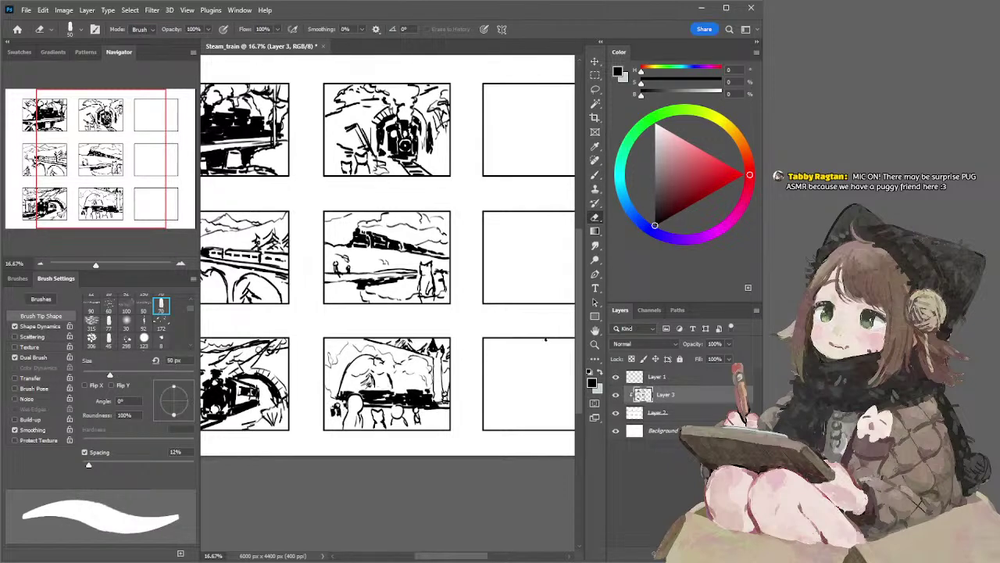
left_click_drag(496, 293, 440, 298)
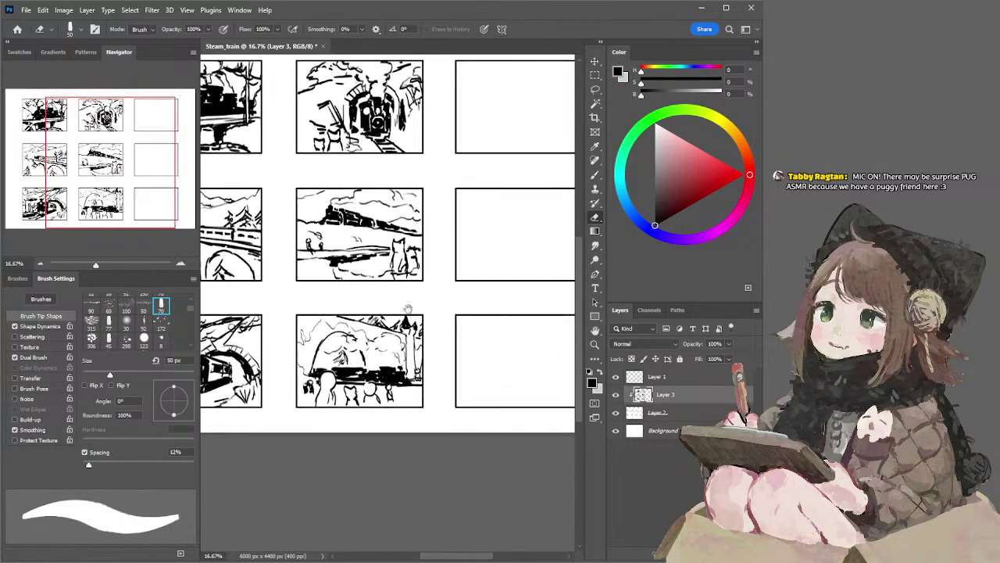
Step: Draw the arch's outer rim with short stone joints, undoing unwanted strokes
key("b")
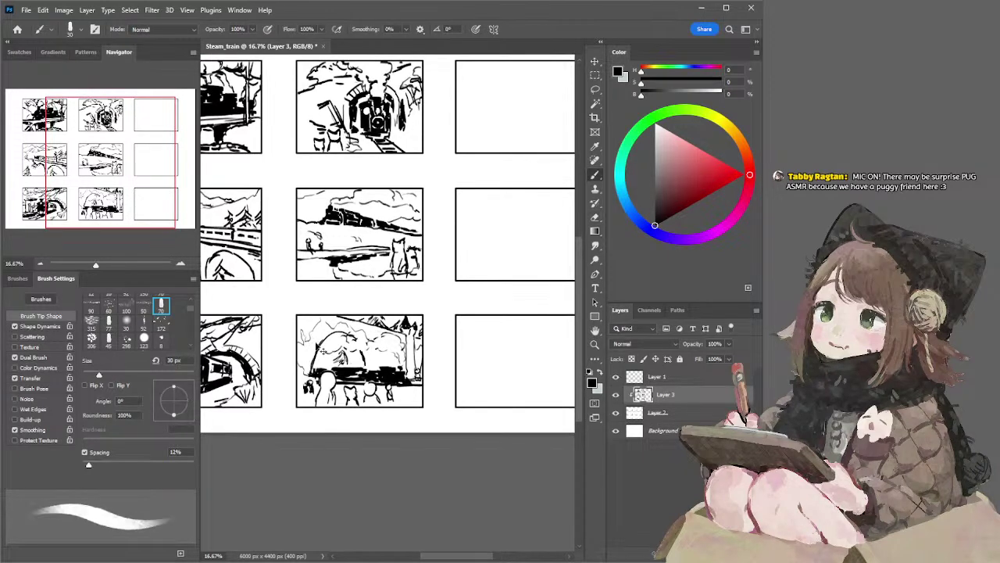
mouse_move(320, 335)
left_mouse_down()
mouse_move(334, 328)
mouse_move(364, 341)
mouse_move(348, 330)
mouse_move(374, 353)
mouse_move(361, 342)
mouse_move(376, 370)
left_mouse_up()
key("ctrl+z")
key("ctrl+z")
key("ctrl+z")
key("ctrl+z")
key("ctrl+z")
key("ctrl+z")
key("ctrl+z")
left_click_drag(315, 341, 324, 337)
mouse_move(324, 339)
left_mouse_down()
mouse_move(331, 329)
mouse_move(353, 338)
left_mouse_up()
key("ctrl+z")
key("ctrl+z")
key("ctrl+z")
Step: Detail the small figures and ground in the frame's lower-right corner, tidying the strokes with the 50 px eraser
left_click_drag(405, 400, 422, 377)
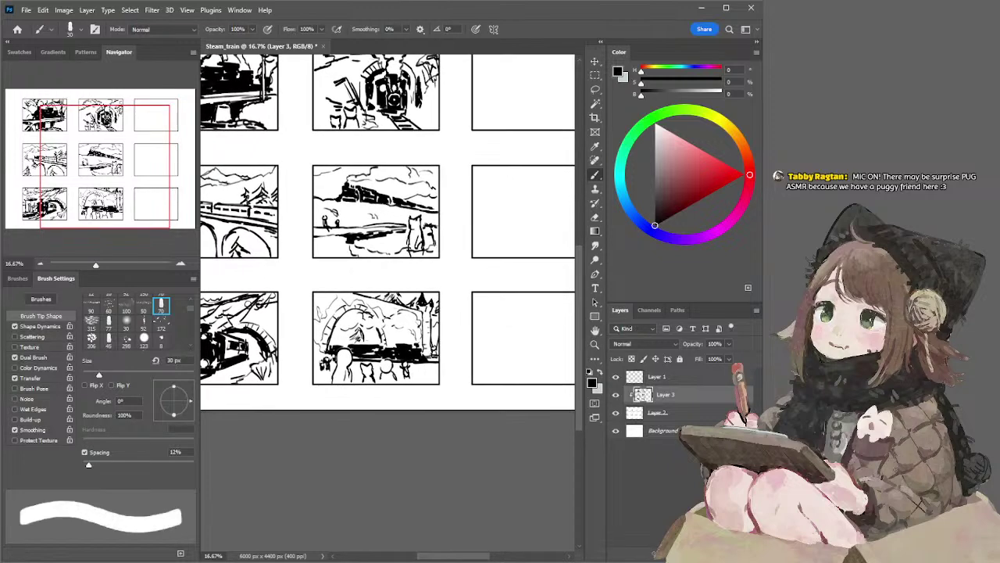
left_click_drag(410, 368, 412, 375)
key("e")
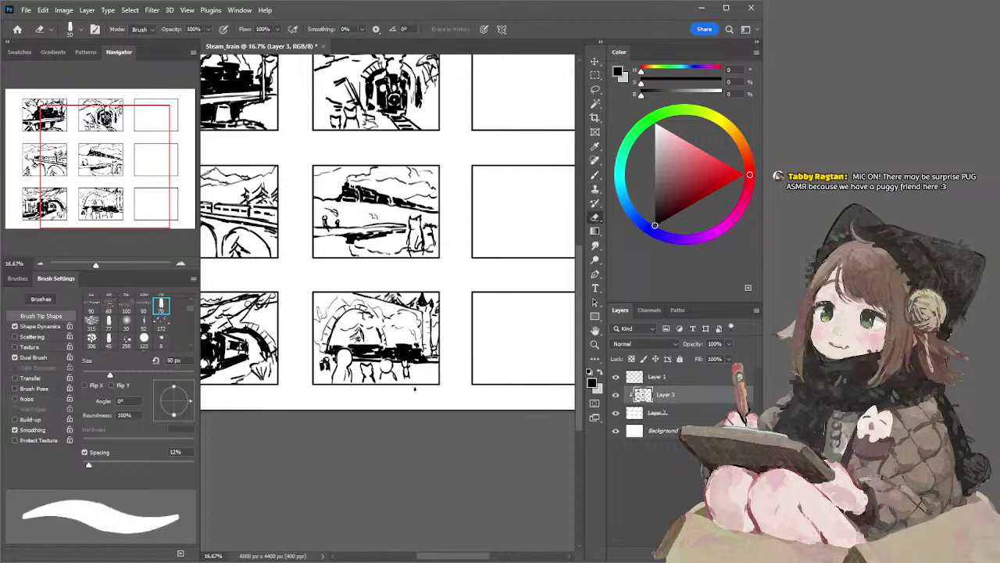
key("b")
key("e")
left_click_drag(444, 321, 447, 333)
key("b")
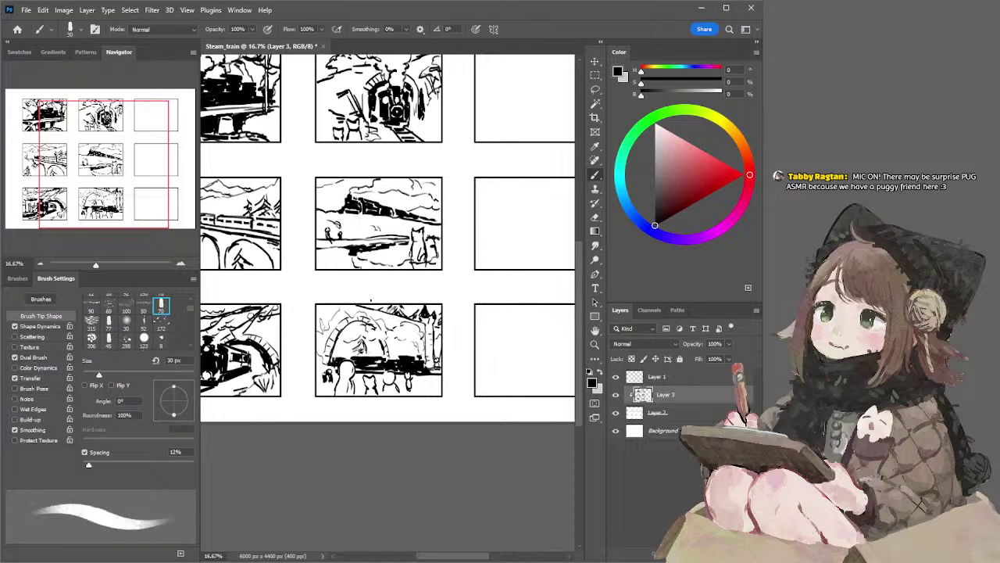
Step: Touch up the small foreground figures in the bottom-middle frame with the 40 px eraser and 30 px brush
left_click_drag(456, 341, 451, 336)
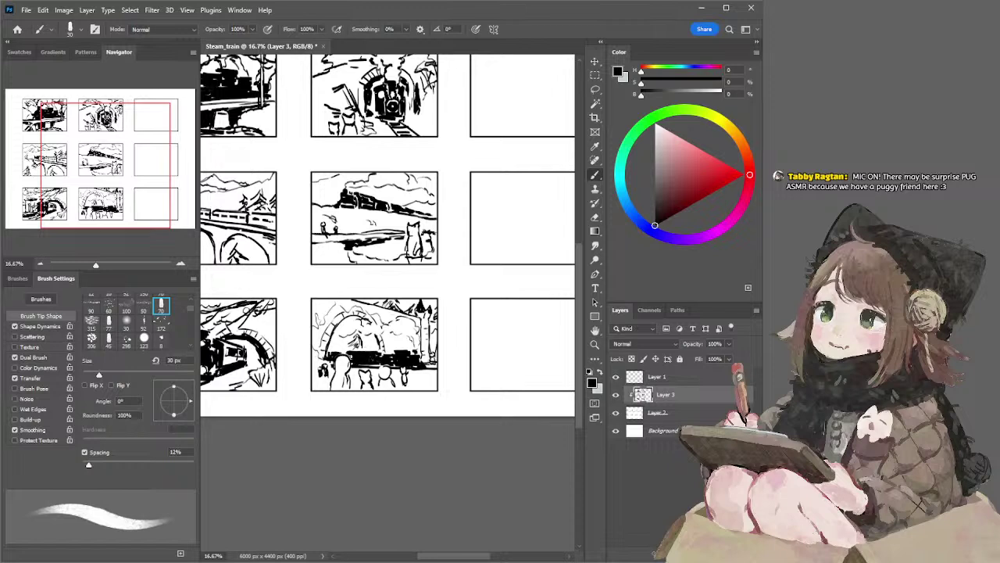
left_click_drag(451, 312, 393, 318)
key("e")
left_click_drag(292, 359, 292, 372)
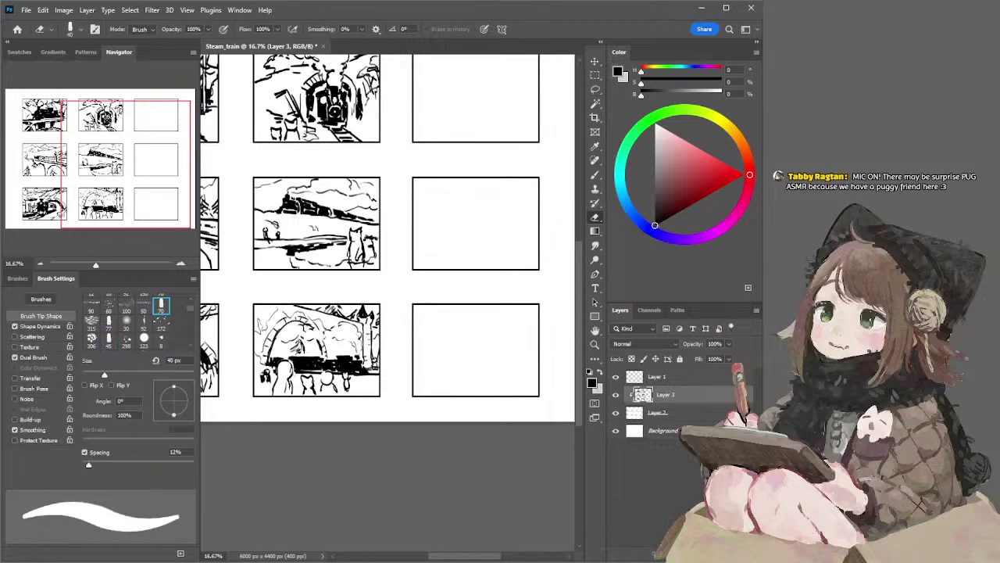
key("b")
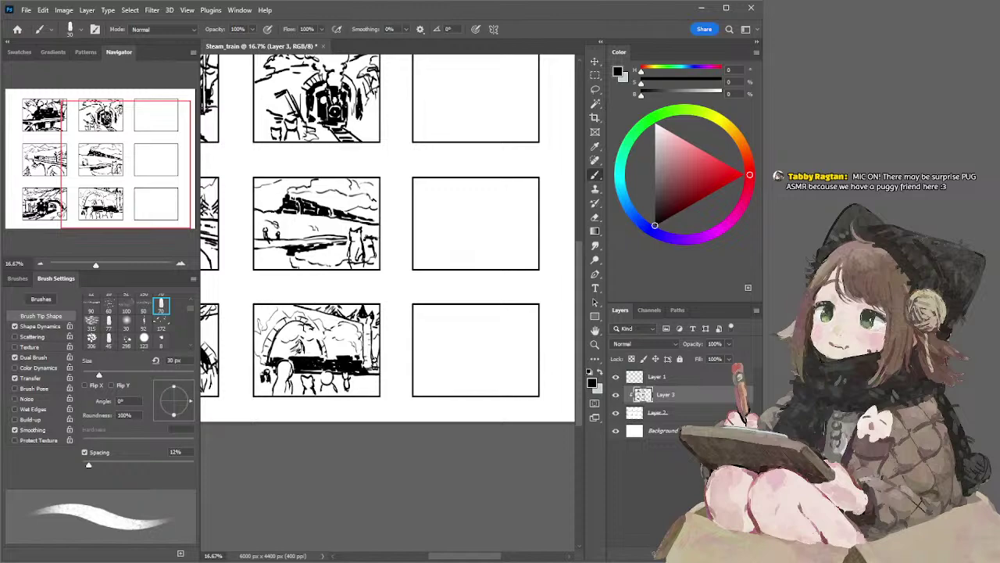
mouse_move(318, 248)
left_mouse_down()
mouse_move(438, 337)
mouse_move(479, 311)
mouse_move(388, 322)
left_mouse_up()
left_click_drag(474, 318, 474, 344)
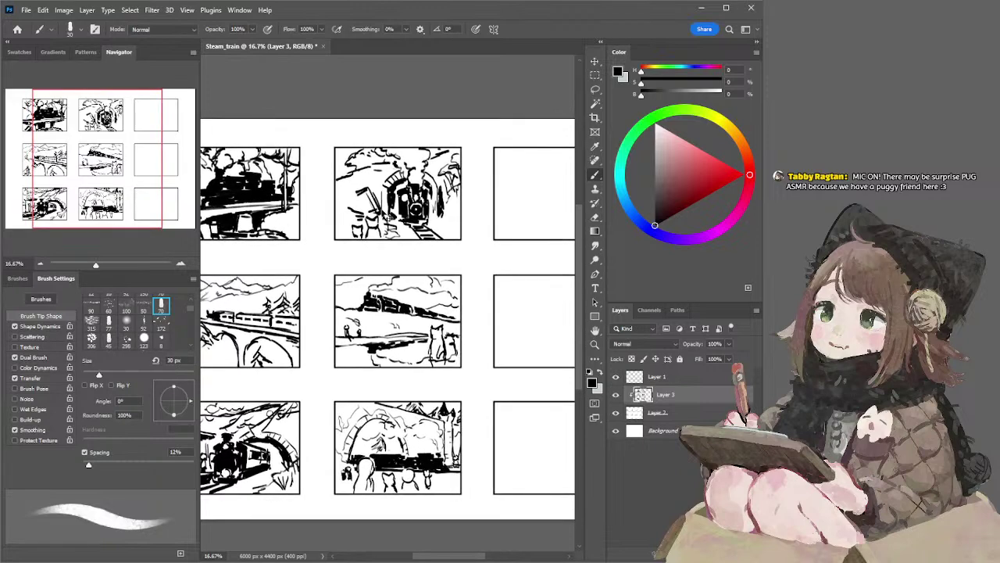
Step: Complete the angular board outline above the figures in the top-middle frame and add hillside strokes, undoing unwanted strokes
mouse_move(353, 193)
left_mouse_down()
mouse_move(336, 203)
mouse_move(366, 205)
mouse_move(350, 200)
left_mouse_up()
key("ctrl+z")
key("ctrl+z")
key("e")
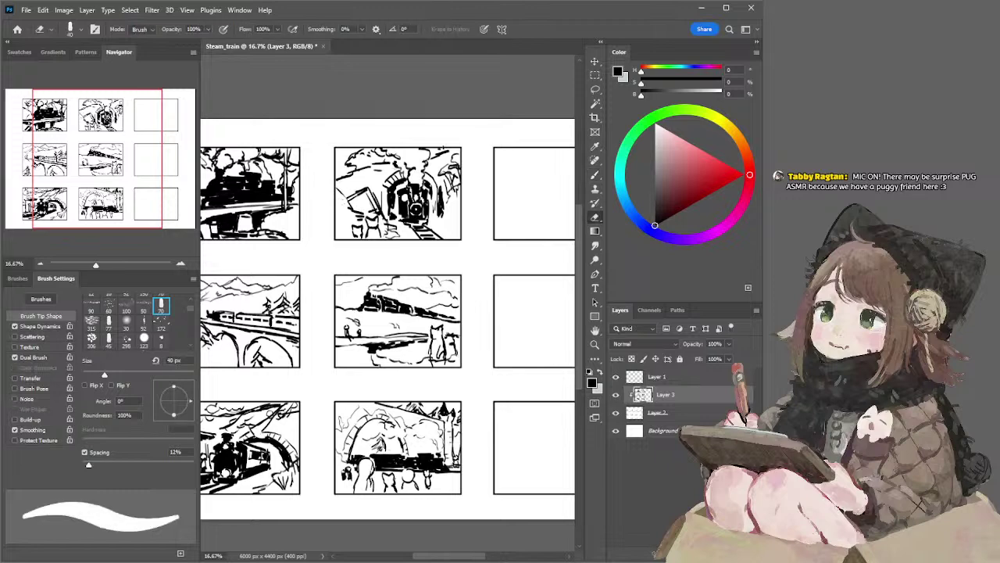
key("b")
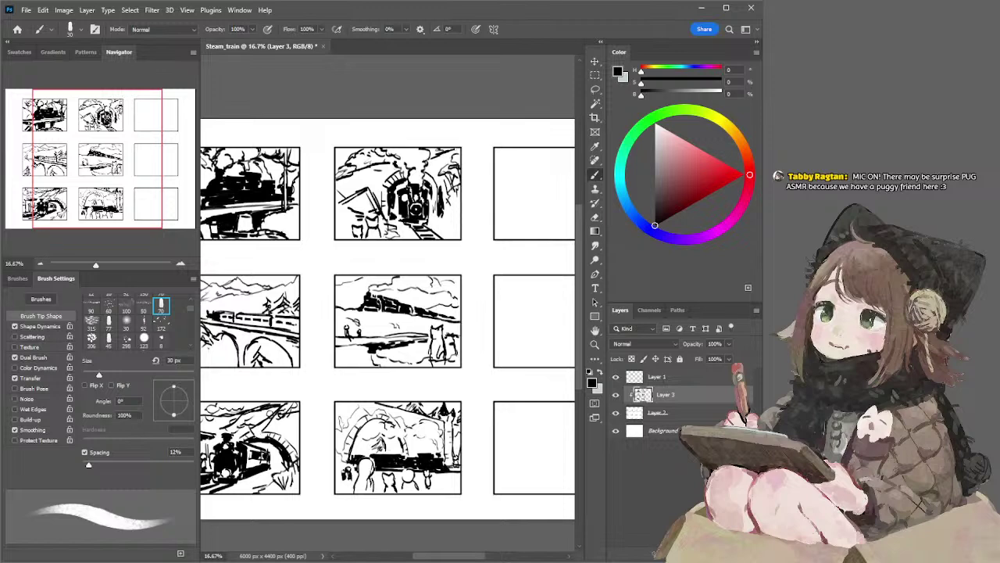
scroll(471, 138, "left", 2)
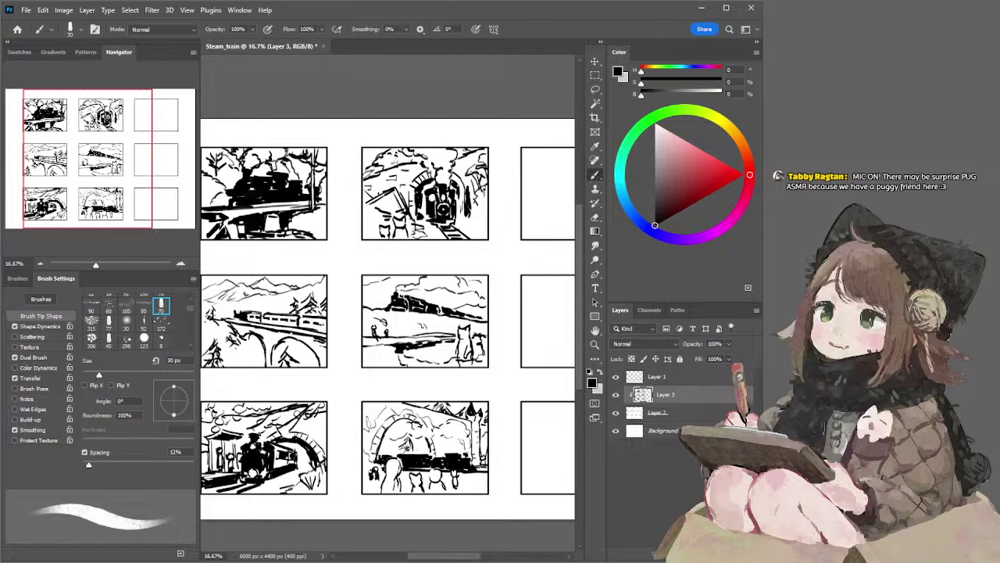
Step: Refine the foliage and hillside linework in the top-row frames, alternating the 30 px brush with the 40 px eraser
left_click_drag(398, 130, 476, 132)
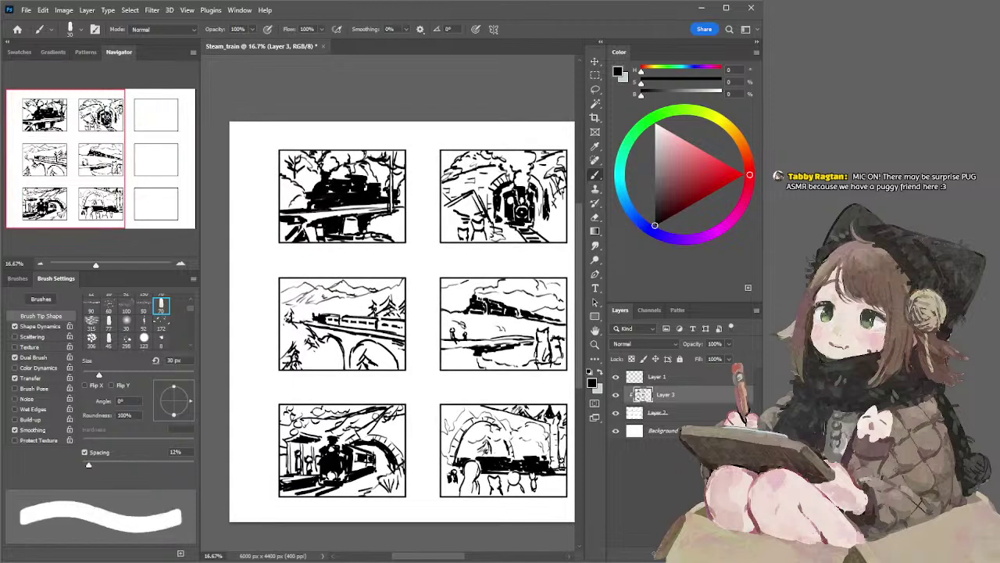
key("e")
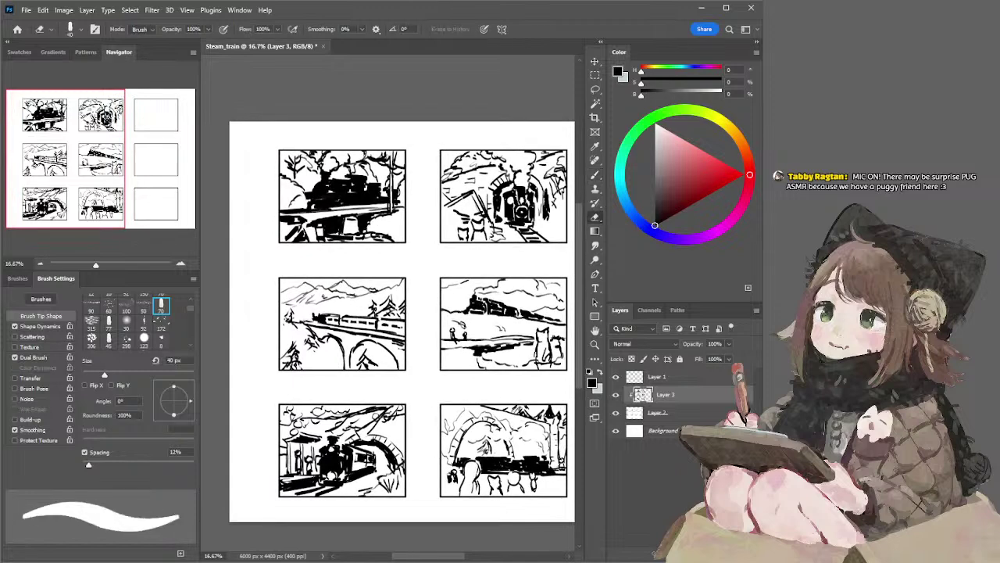
left_click_drag(424, 152, 411, 154)
key("b")
left_click_drag(377, 209, 378, 221)
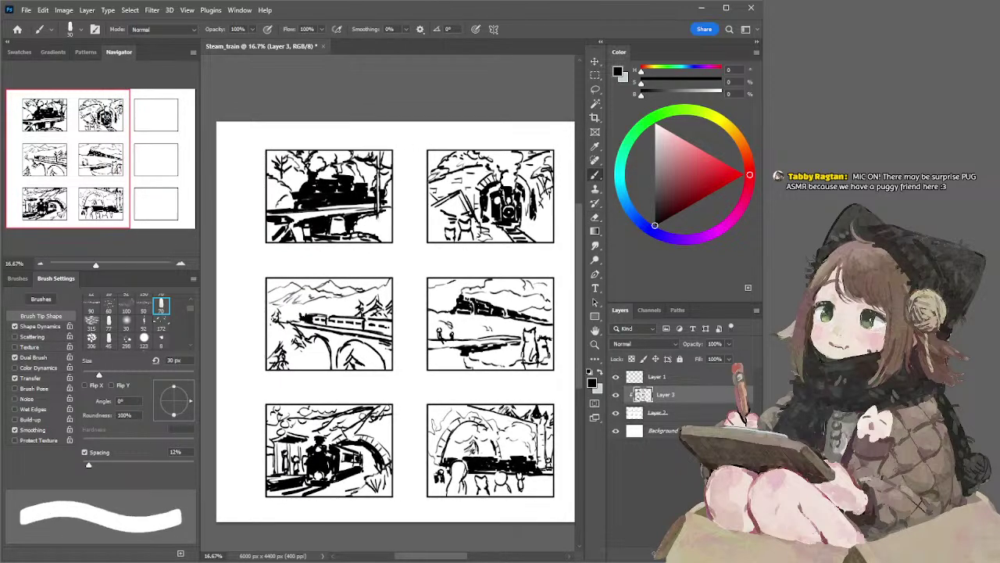
key("e")
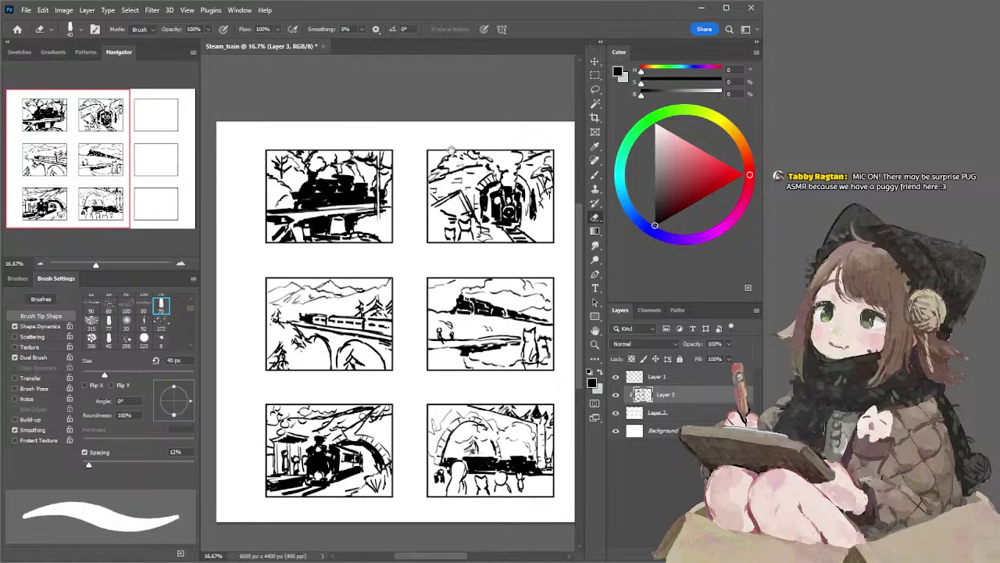
mouse_move(460, 152)
left_mouse_down()
mouse_move(396, 158)
mouse_move(391, 140)
mouse_move(405, 133)
left_mouse_up()
key("b")
key("e")
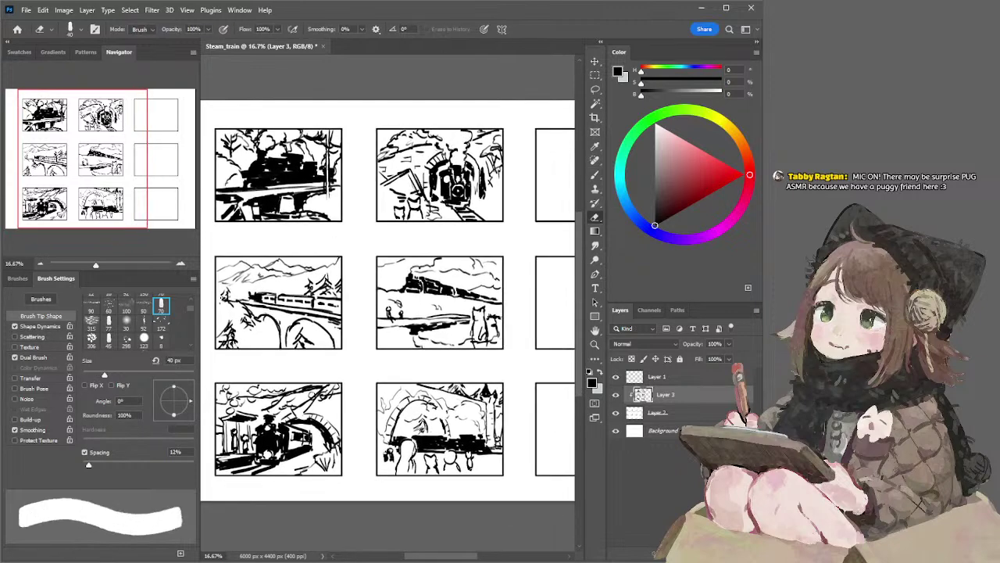
key("b")
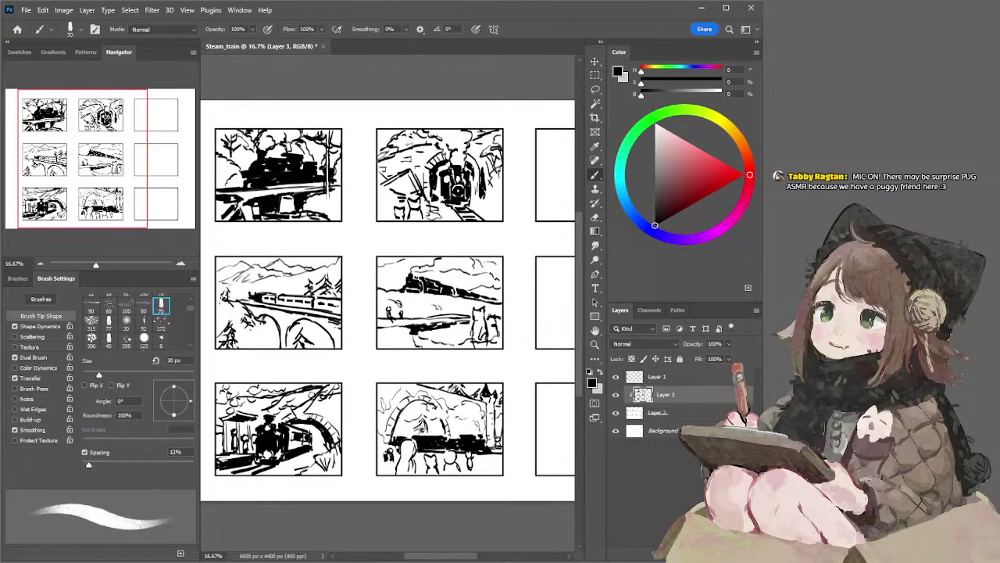
Step: Rework the arch and sky linework in the bottom-middle frame with 30 to 40 px brush strokes, erasing and undoing stray marks
left_click_drag(408, 222, 425, 184)
key("bracketright")
key("bracketright")
left_click_drag(431, 299, 391, 298)
mouse_move(364, 400)
left_mouse_down()
mouse_move(375, 414)
mouse_move(357, 408)
left_mouse_up()
key("ctrl+z")
key("e")
key("b")
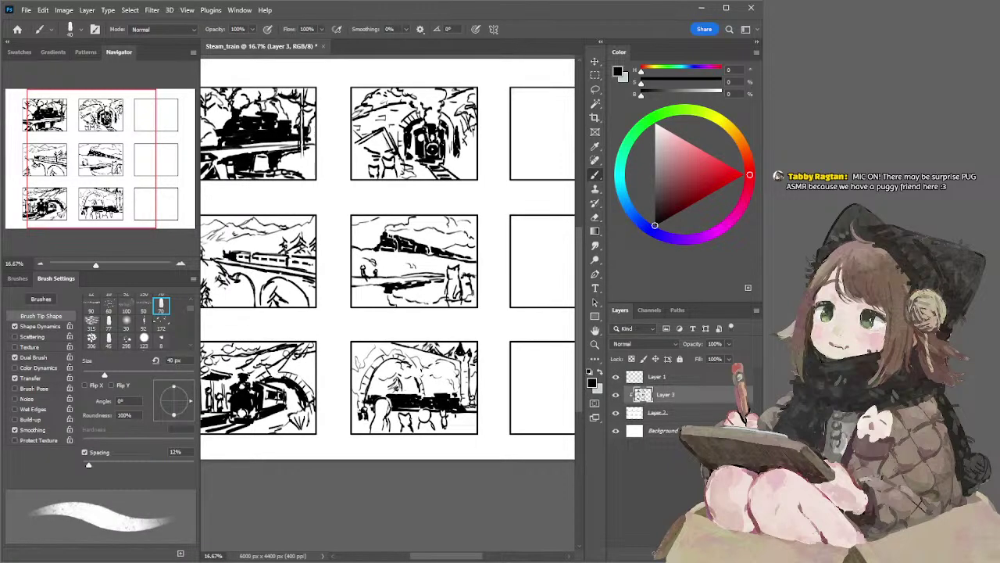
key("e")
left_click_drag(502, 366, 478, 359)
key("b")
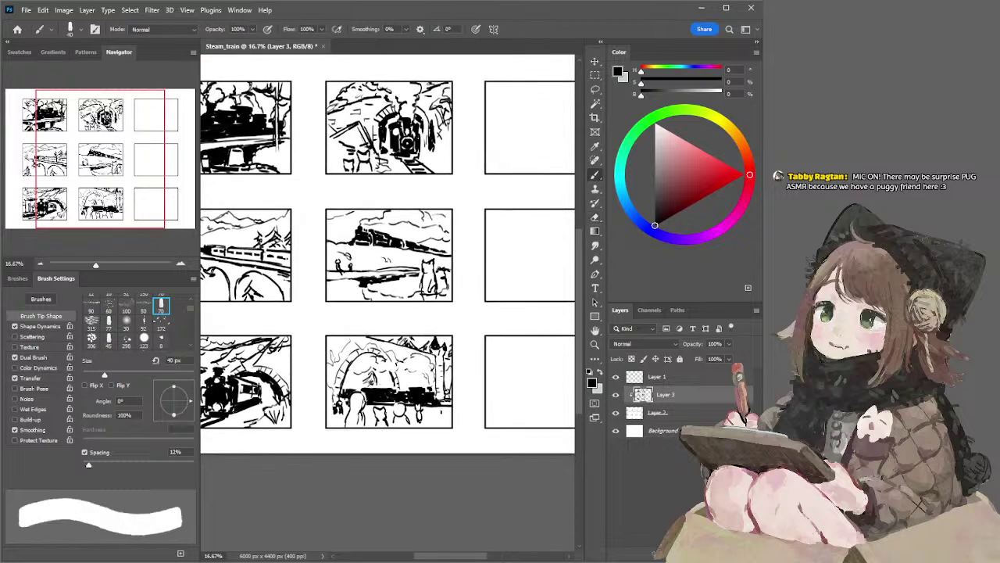
key("bracketleft")
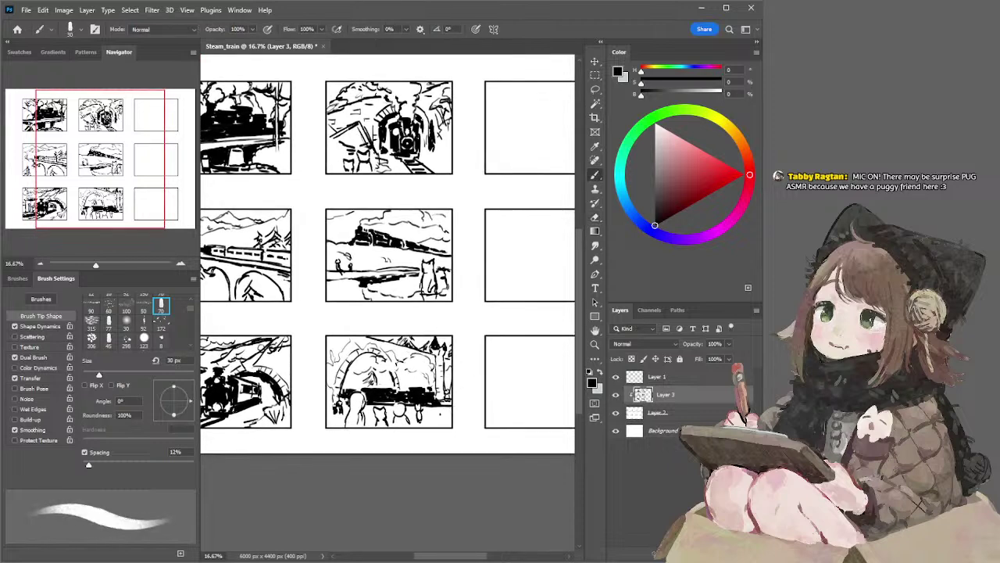
key("bracketright")
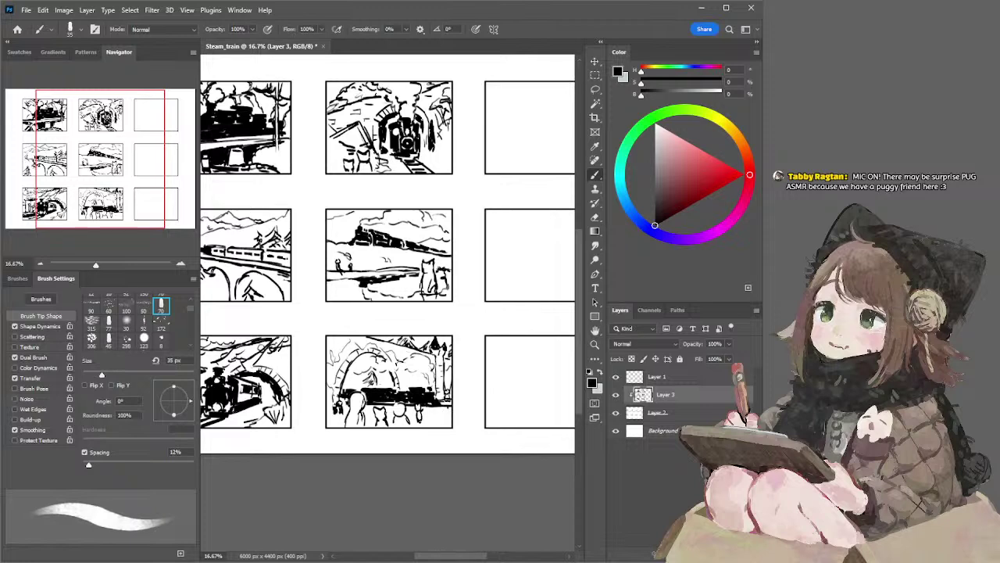
left_click_drag(492, 357, 447, 355)
mouse_move(553, 341)
left_mouse_down()
mouse_move(443, 346)
mouse_move(445, 383)
left_mouse_up()
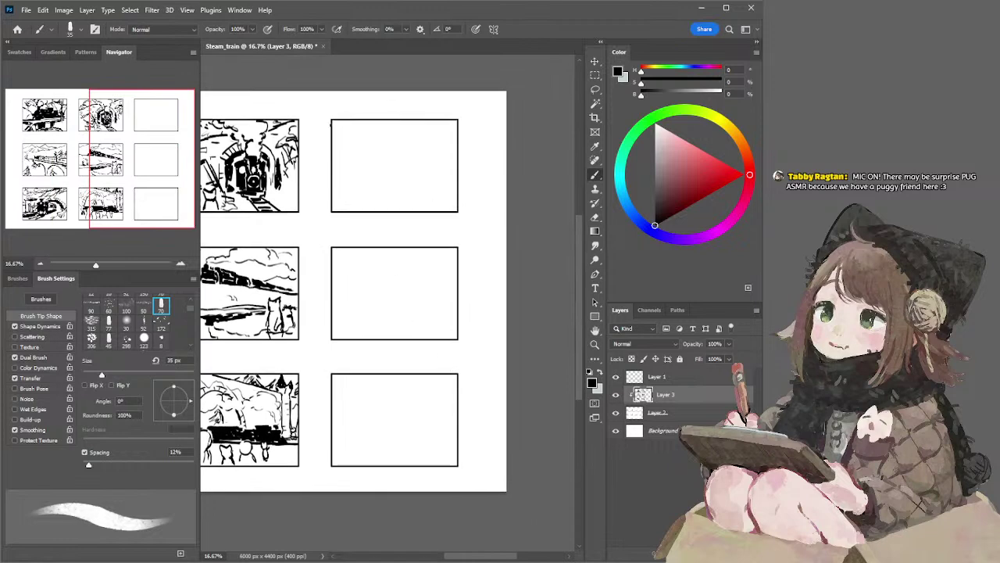
left_click_drag(399, 123, 434, 131)
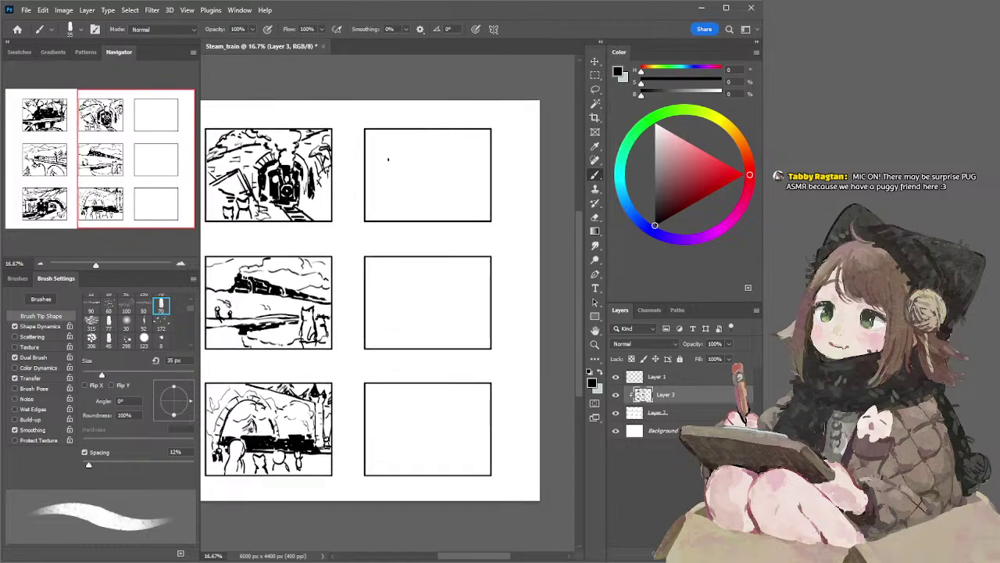
mouse_move(364, 157)
left_mouse_down()
mouse_move(469, 163)
mouse_move(460, 163)
left_mouse_up()
key("ctrl+z")
key("ctrl+z")
Step: Rotate the whole image 90° clockwise so that the empty frames form the bottom row of a portrait canvas
scroll(422, 178, "down", 3)
scroll(370, 269, "up", 3)
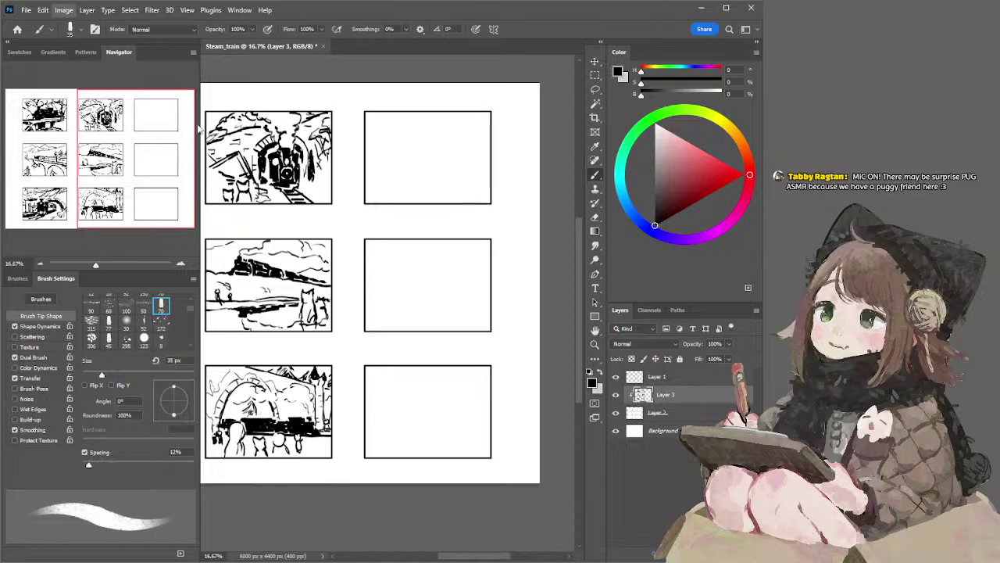
left_click(196, 123)
left_click_drag(304, 203, 508, 30)
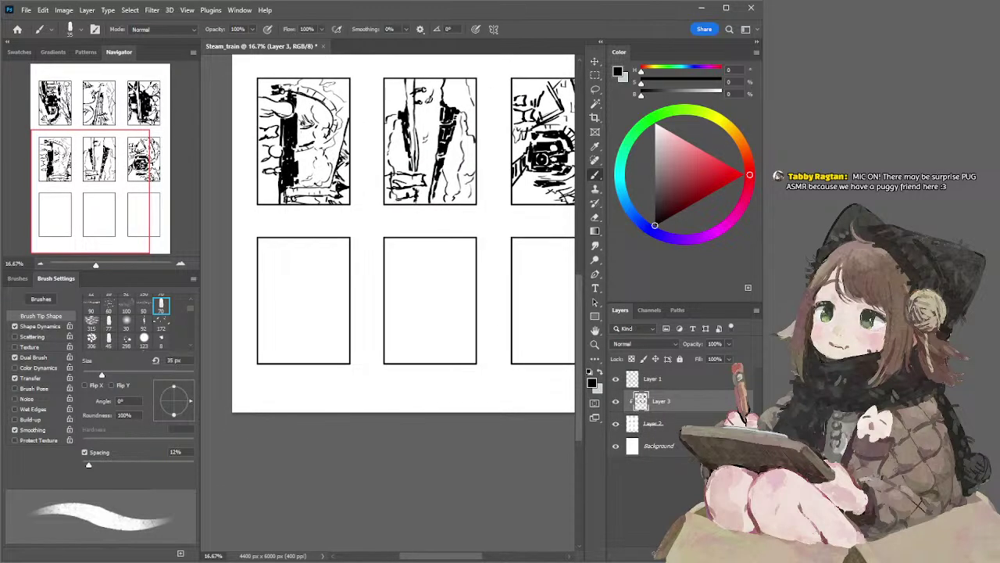
Step: Draw the locomotive's round boiler front as thick concentric circles in the bottom-left frame with a 50 px brush, undoing trial strokes
mouse_move(305, 270)
left_mouse_down()
mouse_move(330, 253)
mouse_move(339, 286)
mouse_move(329, 251)
mouse_move(339, 256)
left_mouse_up()
key("ctrl+z")
key("bracketright")
key("bracketright")
key("ctrl+z")
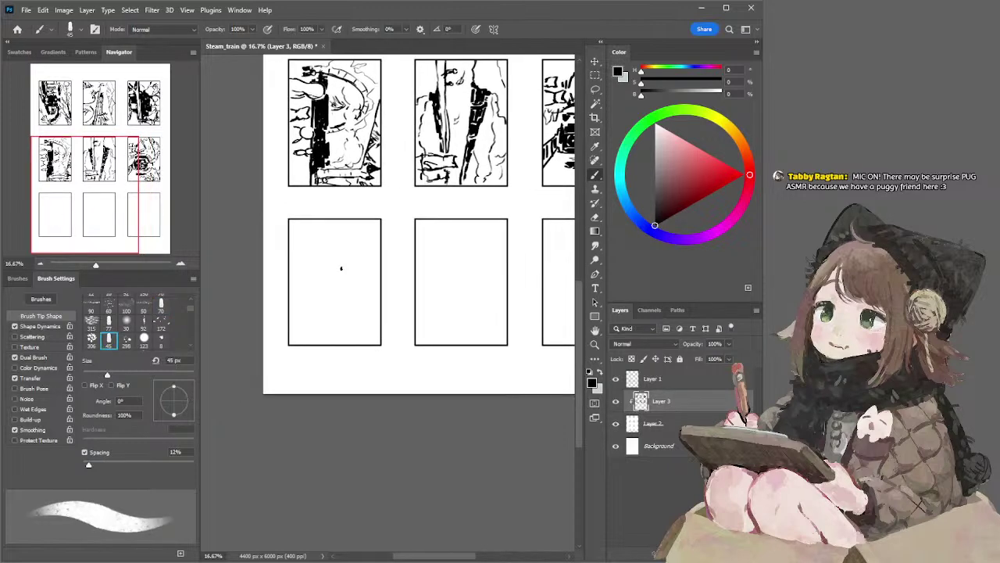
key("comma")
key("comma")
key("comma")
key("comma")
key("comma")
key("comma")
key("comma")
mouse_move(340, 256)
left_mouse_down()
mouse_move(320, 259)
mouse_move(344, 286)
mouse_move(320, 263)
mouse_move(339, 278)
left_mouse_up()
key("ctrl+z")
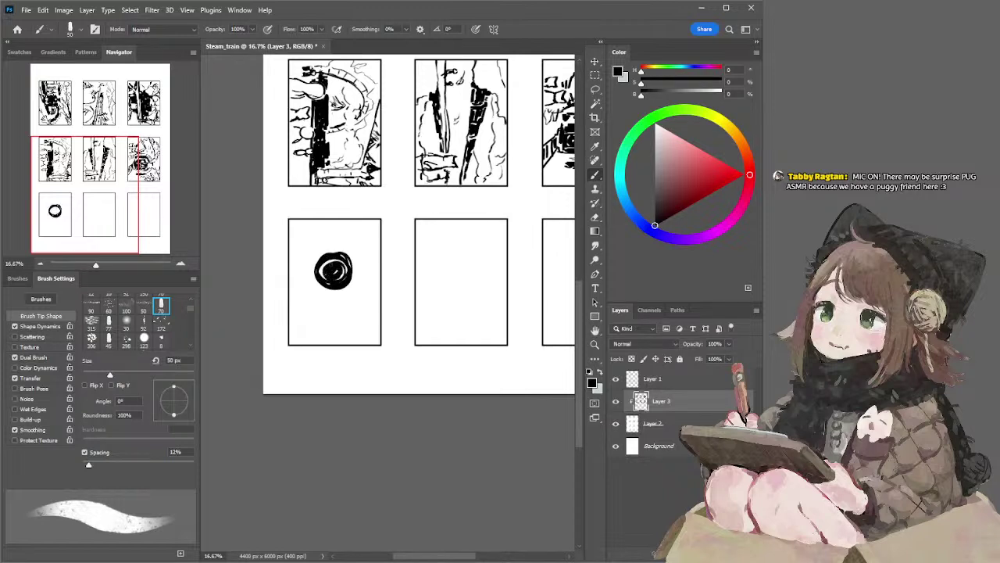
Step: Lasso the boiler circle, move it slightly down in the frame, deselect it and thicken its outline
key("l")
mouse_move(336, 237)
left_mouse_down()
mouse_move(305, 269)
mouse_move(337, 237)
left_mouse_up()
left_click_drag(340, 264, 341, 275)
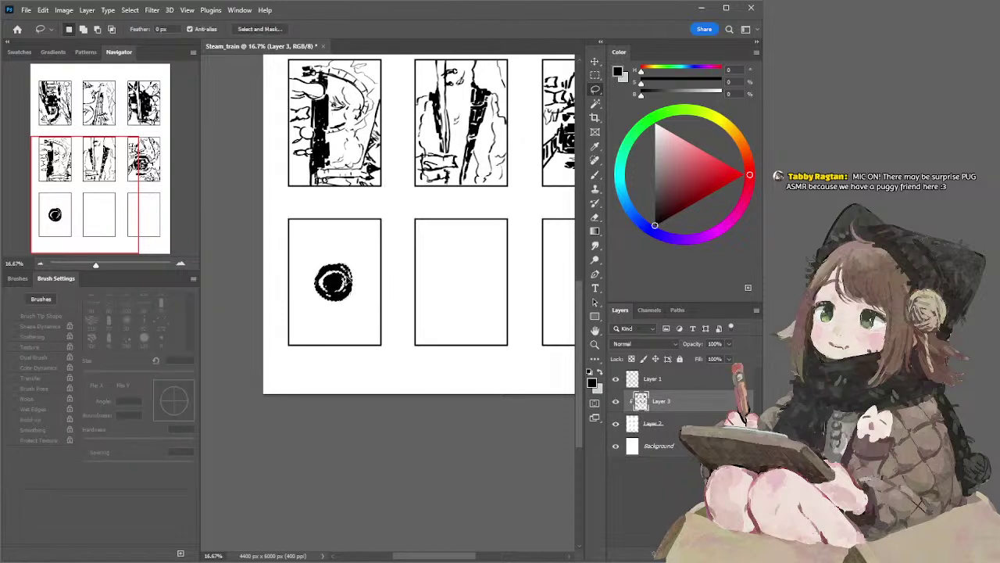
key("b")
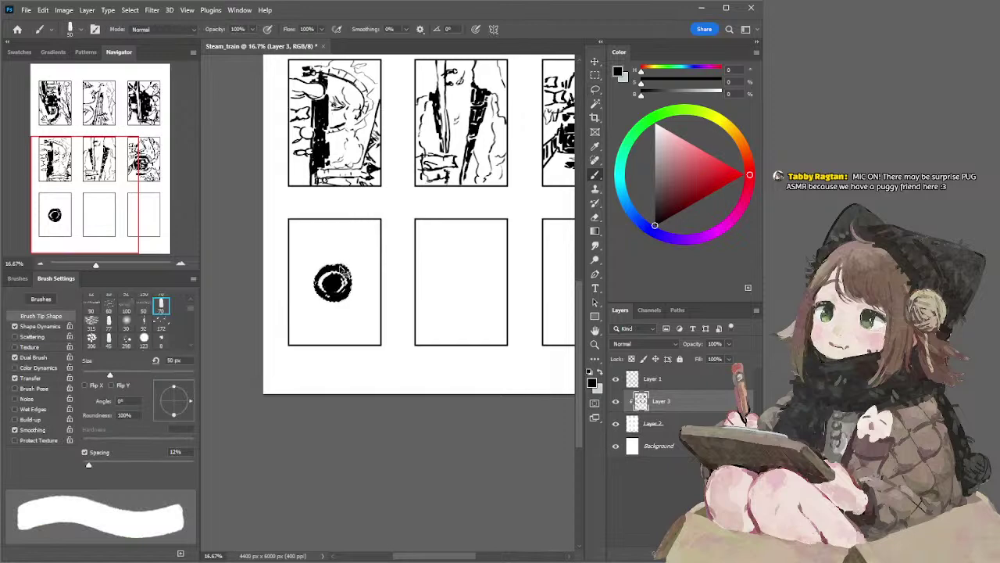
key("ctrl+d")
left_click_drag(338, 270, 322, 277)
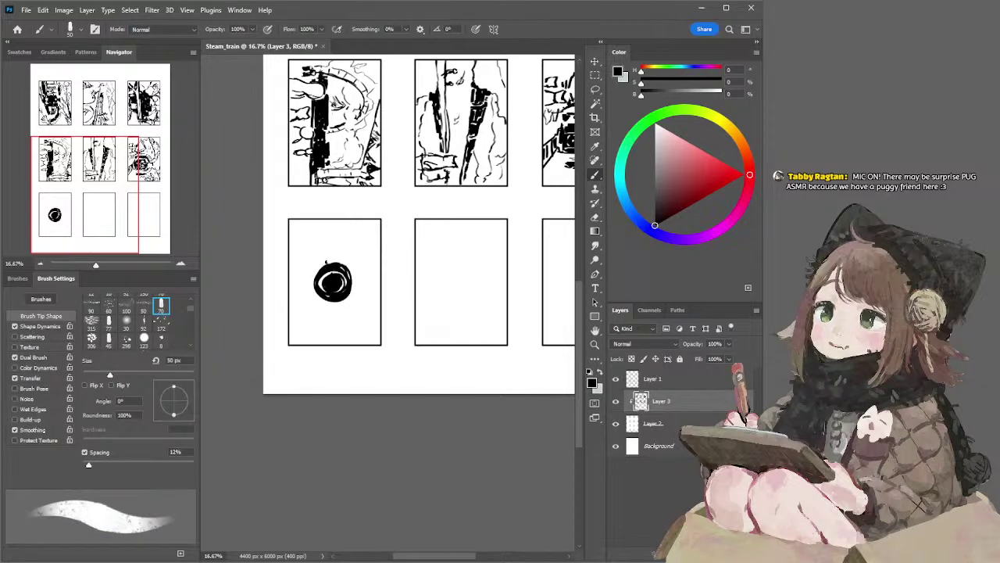
Step: Paint a solid black chimney on top of the boiler with a 70 px brush and trim it narrower with the 60 px eraser
mouse_move(327, 250)
left_mouse_down()
mouse_move(339, 247)
mouse_move(325, 245)
mouse_move(324, 259)
left_mouse_up()
key("]")
key("]")
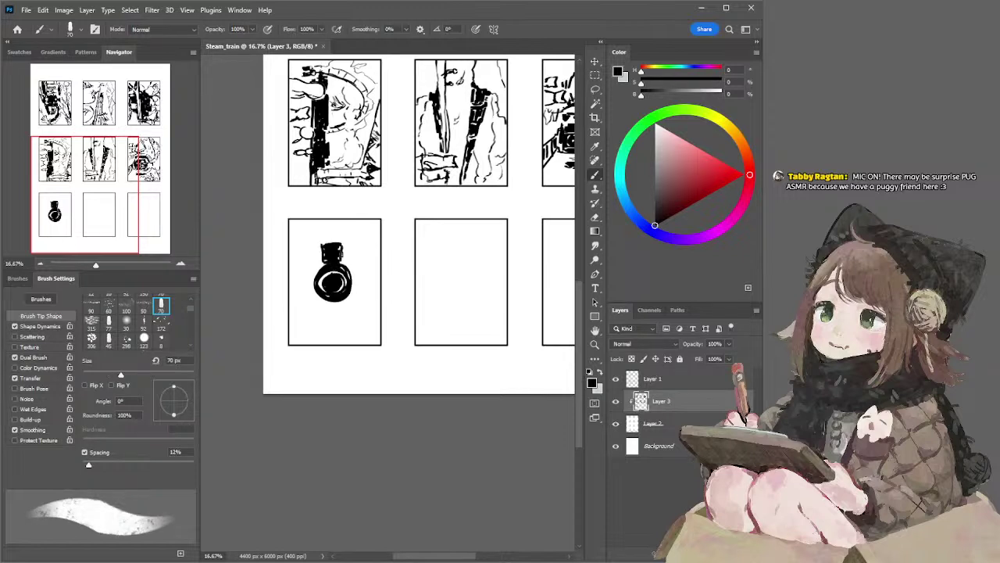
key("l")
key("e")
mouse_move(326, 243)
left_mouse_down()
mouse_move(323, 264)
mouse_move(329, 245)
left_mouse_up()
key("]")
key("]")
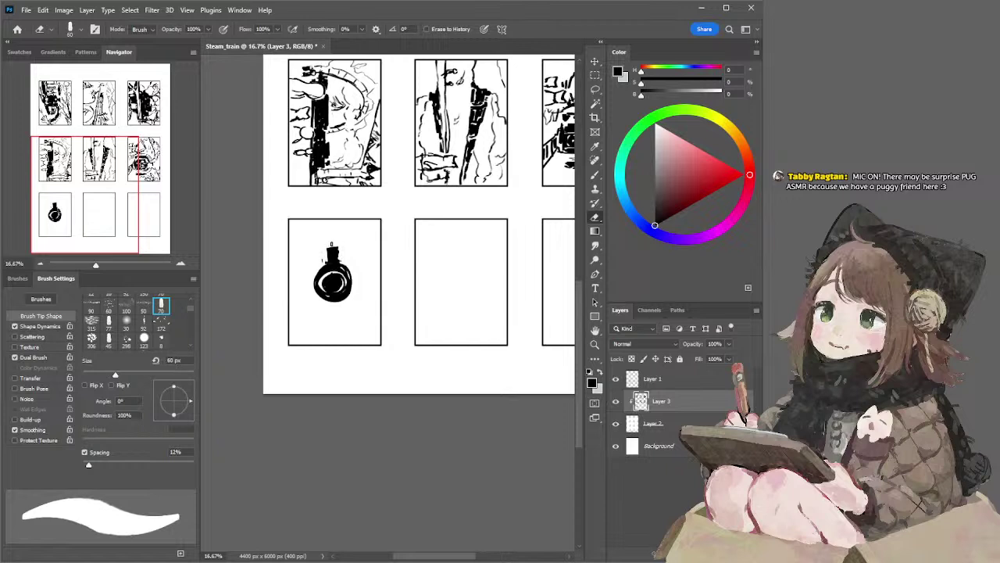
key("b")
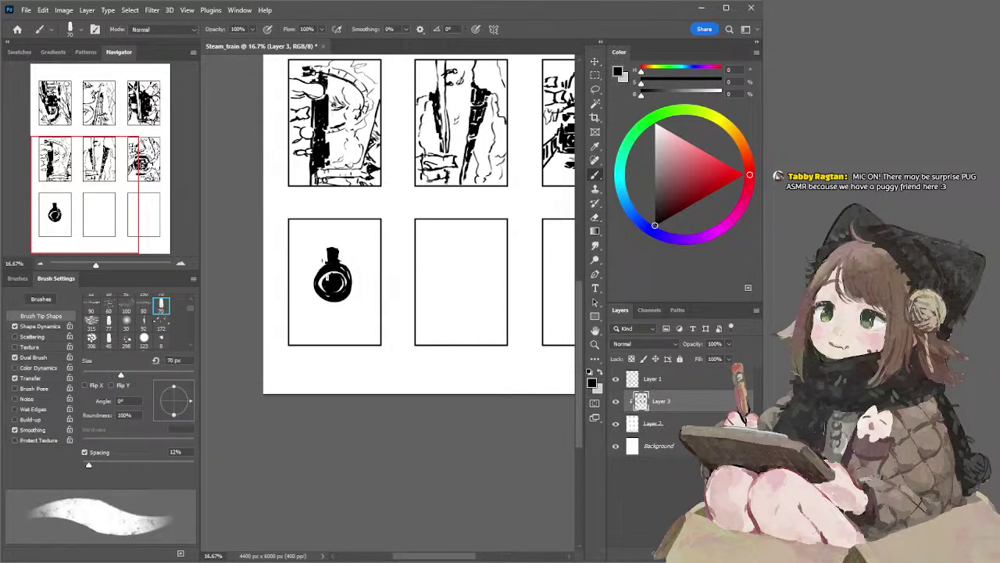
Step: Add curved shoulders and vertical side plates around the boiler front, undoing the unwanted stroke beneath it
mouse_move(323, 275)
left_mouse_down()
mouse_move(319, 286)
mouse_move(311, 259)
mouse_move(324, 261)
mouse_move(310, 272)
mouse_move(312, 300)
mouse_move(316, 268)
mouse_move(358, 268)
mouse_move(351, 263)
mouse_move(357, 296)
mouse_move(354, 273)
left_mouse_up()
key("[")
key("[")
left_click_drag(345, 303, 358, 303)
key("ctrl+z")
key("[")
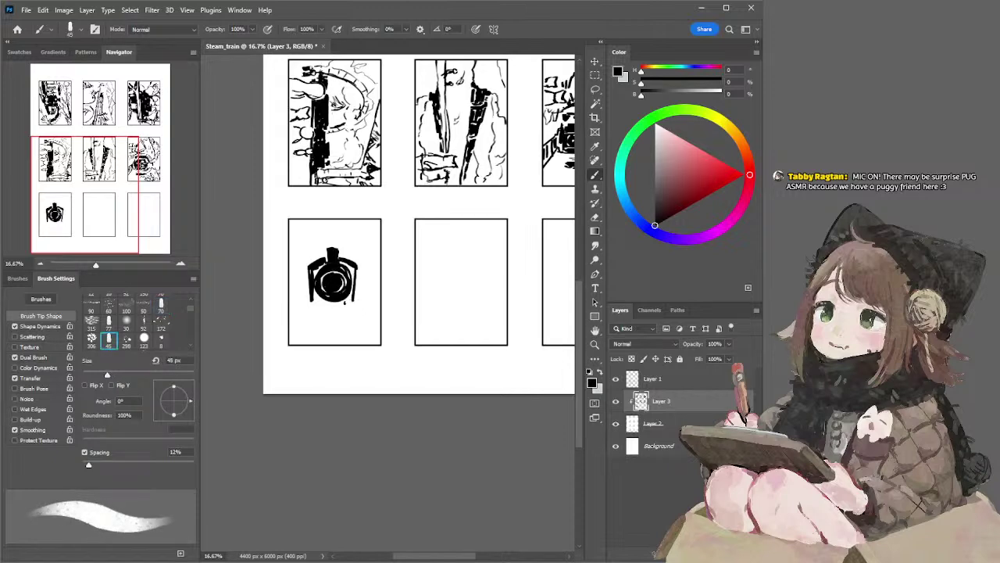
Step: Paint the black base block under the boiler and sketch small side details on the locomotive, undoing unwanted strokes
key("]")
key("]")
mouse_move(342, 304)
left_mouse_down()
mouse_move(328, 310)
mouse_move(345, 308)
mouse_move(322, 299)
mouse_move(339, 288)
mouse_move(325, 290)
mouse_move(363, 303)
mouse_move(349, 304)
mouse_move(361, 281)
mouse_move(362, 306)
left_mouse_up()
key("bracketright")
key("bracketleft")
key("bracketleft")
key("bracketleft")
key("ctrl+z")
key("ctrl+z")
mouse_move(314, 304)
left_mouse_down()
mouse_move(306, 283)
mouse_move(316, 285)
mouse_move(304, 280)
left_mouse_up()
key("ctrl+z")
key("ctrl+z")
key("ctrl+z")
key("ctrl+z")
key("bracketleft")
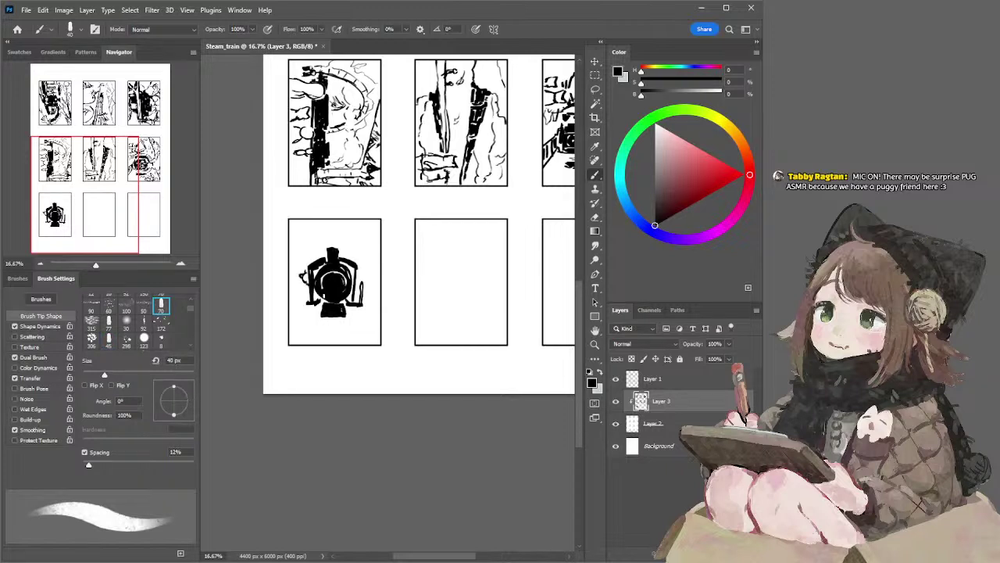
Step: Carve thin white highlights into the boiler front and chimney with the 15 px eraser
key("e")
key("bracketleft")
key("bracketleft")
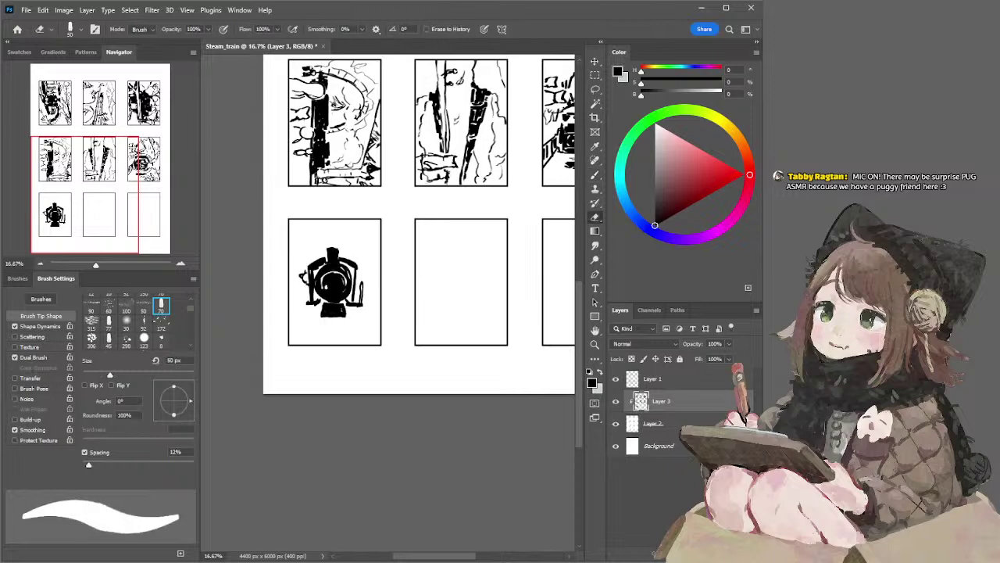
left_click_drag(339, 291, 350, 286)
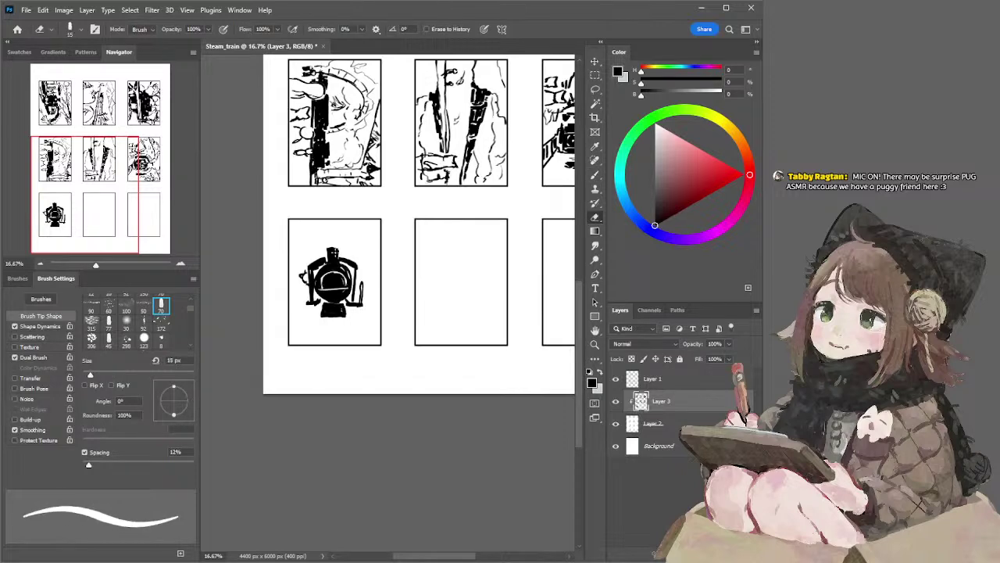
Step: Sketch the first smoke curls above the chimney with the 40 px brush, undoing unwanted strokes
key("b")
mouse_move(321, 250)
left_mouse_down()
mouse_move(331, 239)
mouse_move(344, 243)
mouse_move(317, 248)
mouse_move(343, 245)
left_mouse_up()
key("ctrl+z")
key("ctrl+z")
key("ctrl+z")
key("ctrl+z")
key("ctrl+z")
key("ctrl+z")
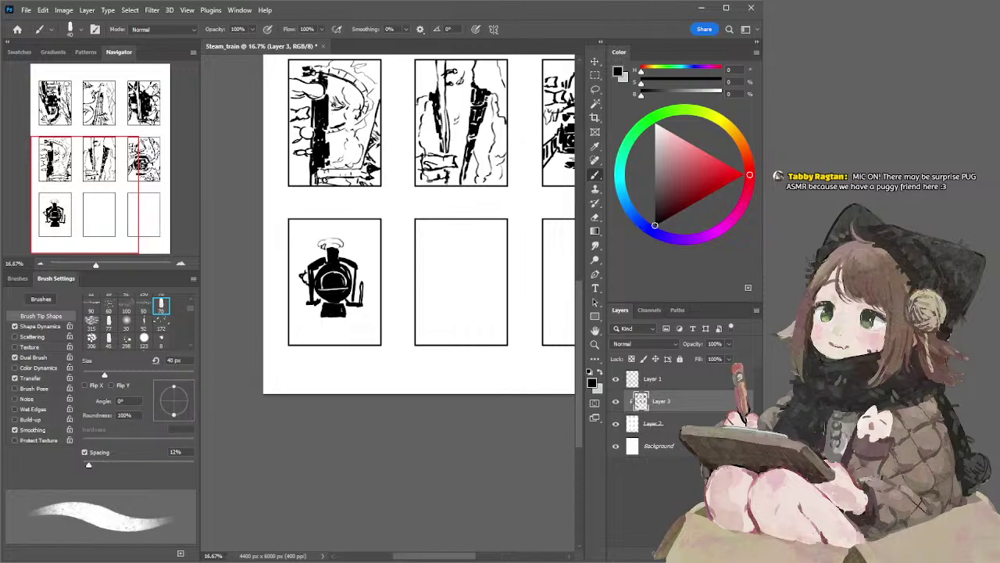
Step: Build billowing smoke across the upper part of the bottom-row first frame, reducing the brush to 30 px and undoing unwanted strokes
left_click_drag(318, 236, 321, 249)
key("bracketleft")
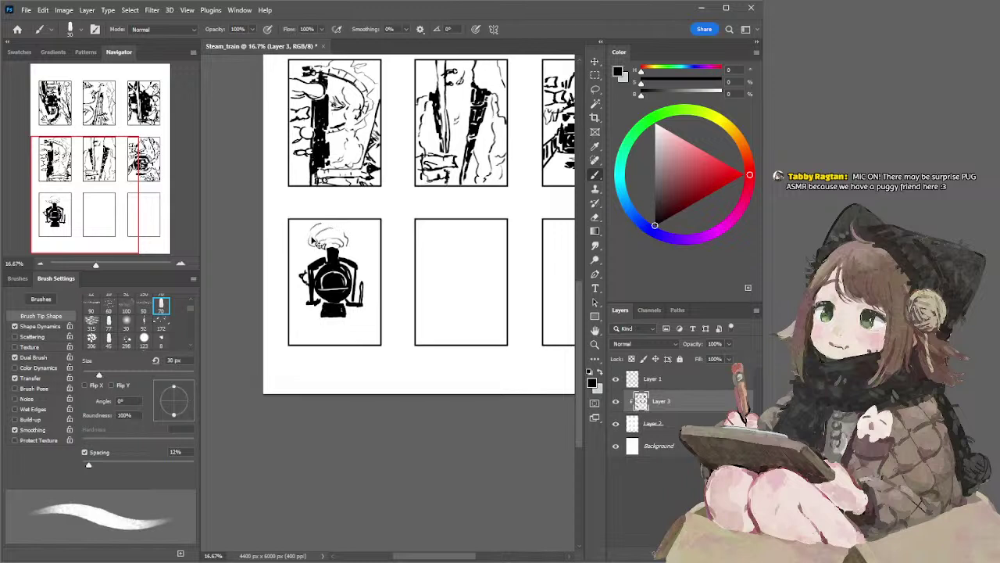
left_click_drag(315, 249, 304, 229)
mouse_move(311, 225)
left_mouse_down()
mouse_move(311, 250)
mouse_move(348, 238)
mouse_move(341, 245)
left_mouse_up()
key("ctrl+z")
key("ctrl+z")
left_click_drag(358, 233, 362, 257)
key("ctrl+z")
key("ctrl+z")
key("ctrl+z")
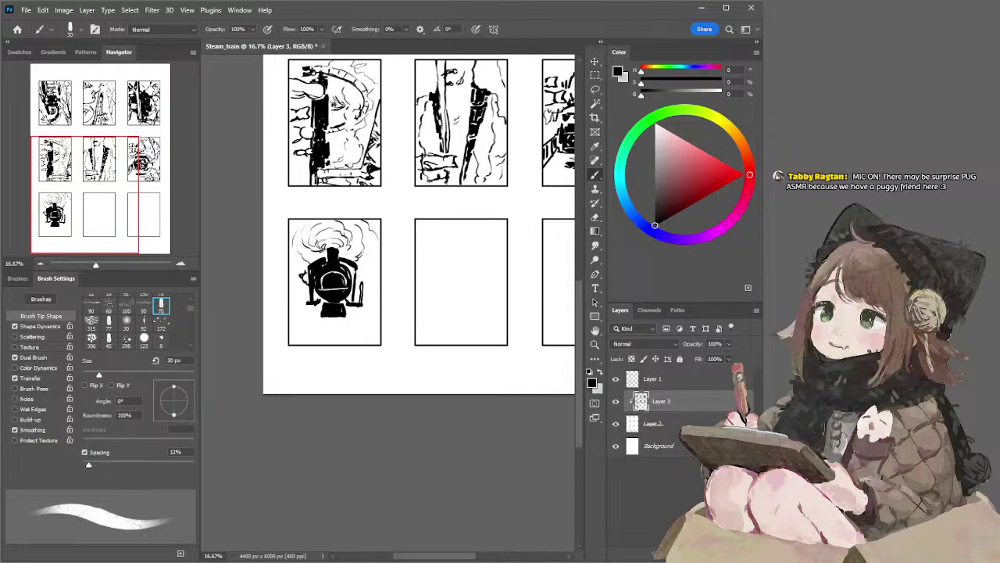
Step: Erase the curved shoulder and upper plate on the locomotive's right side with a 50 px eraser
key("e")
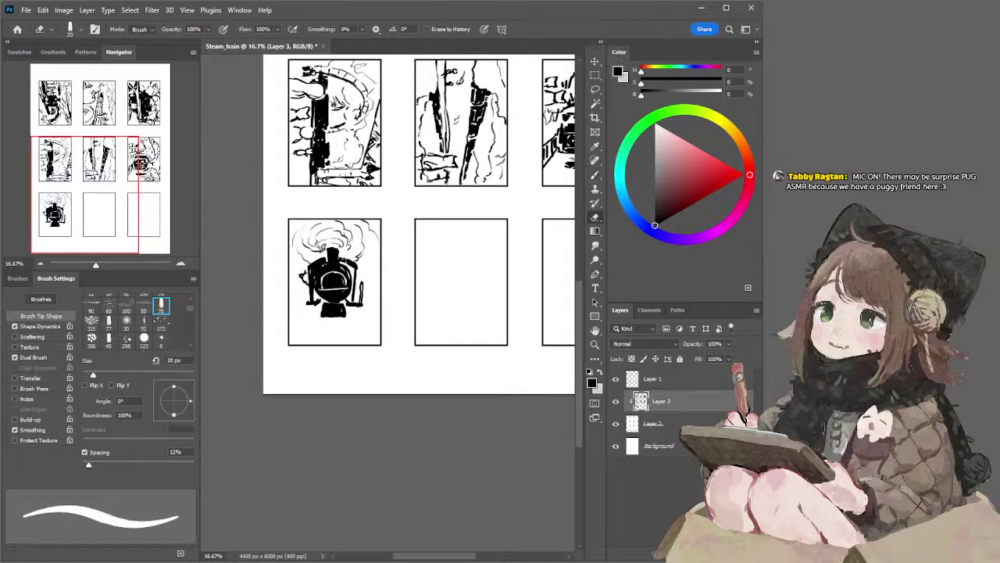
key("bracketright")
key("bracketright")
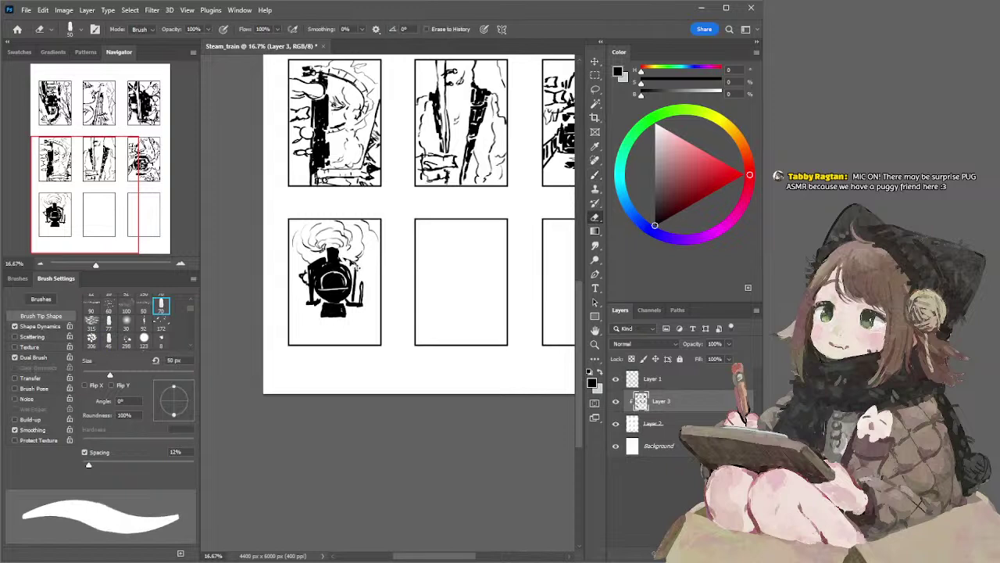
mouse_move(355, 272)
left_mouse_down()
mouse_move(355, 297)
mouse_move(354, 288)
left_mouse_up()
Step: Draw small fittings along the locomotive's right side and touch up the boiler's lower left on Layer 3 with the 30 px brush
key("b")
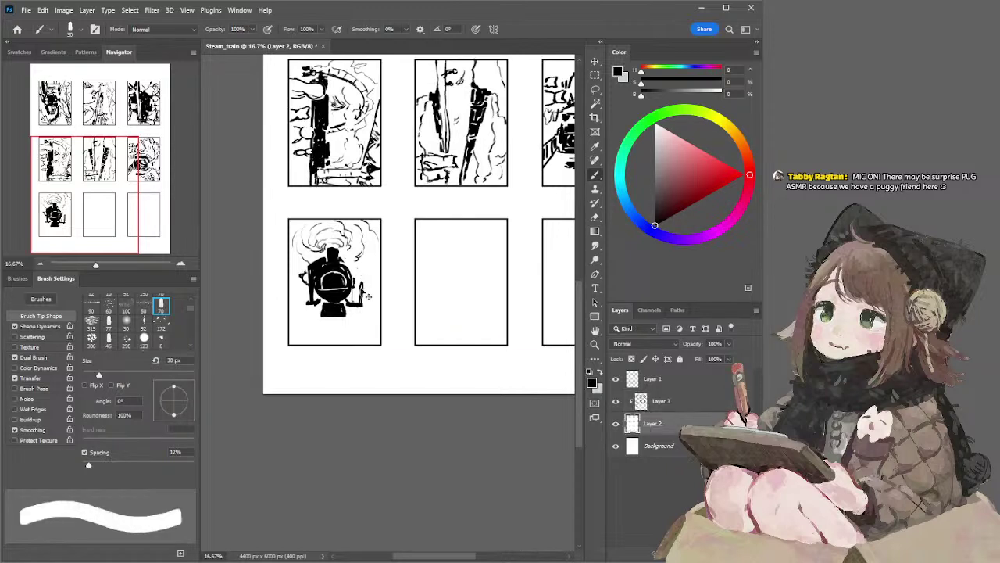
mouse_move(359, 261)
left_mouse_down()
mouse_move(354, 270)
mouse_move(359, 263)
left_mouse_up()
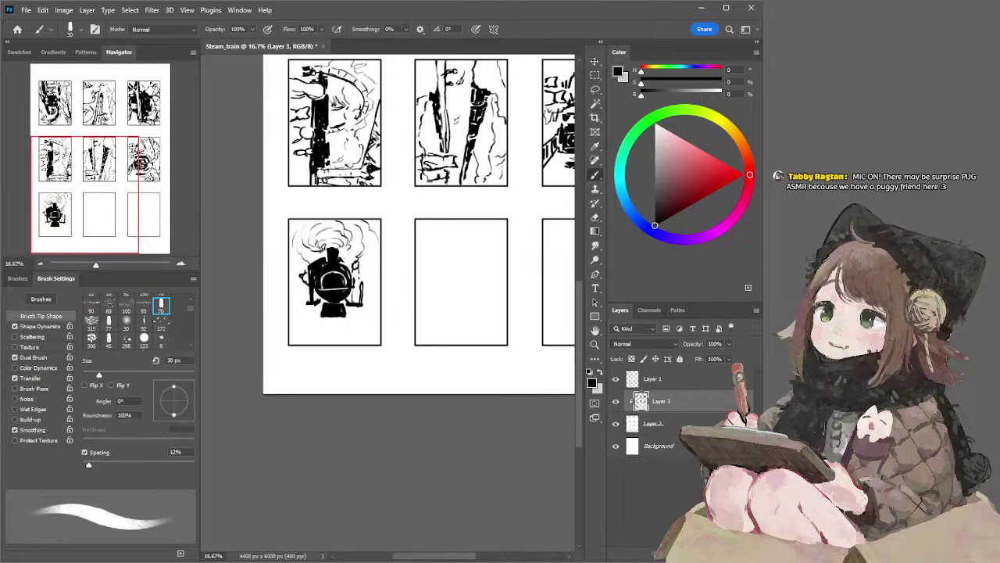
left_click_drag(360, 273, 355, 304)
left_click_drag(315, 294, 322, 298)
Step: Trim the base block under the boiler with the eraser and refine the locomotive's side details with alternating brush and eraser strokes
key("e")
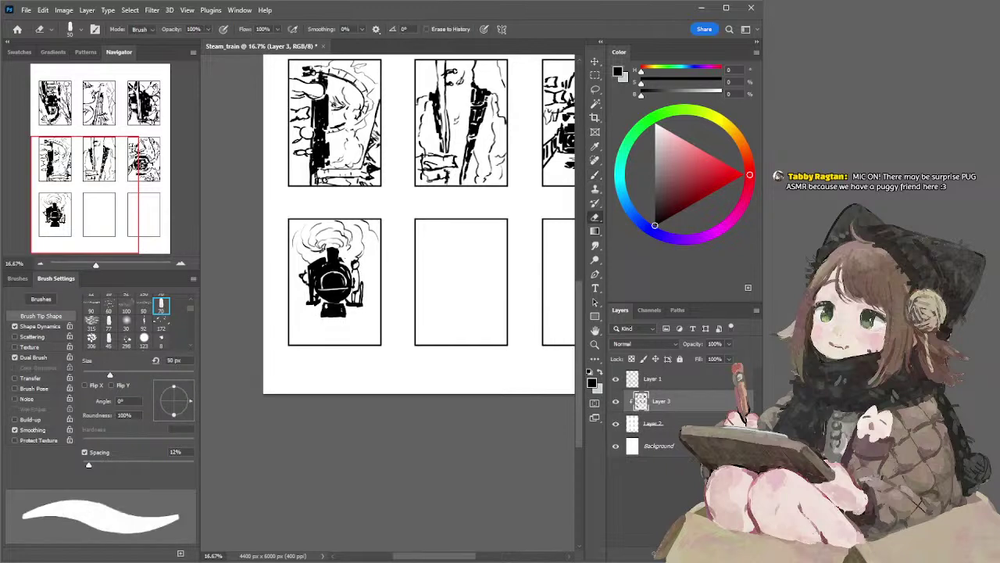
left_click_drag(344, 301, 348, 320)
key("bracketleft")
key("bracketleft")
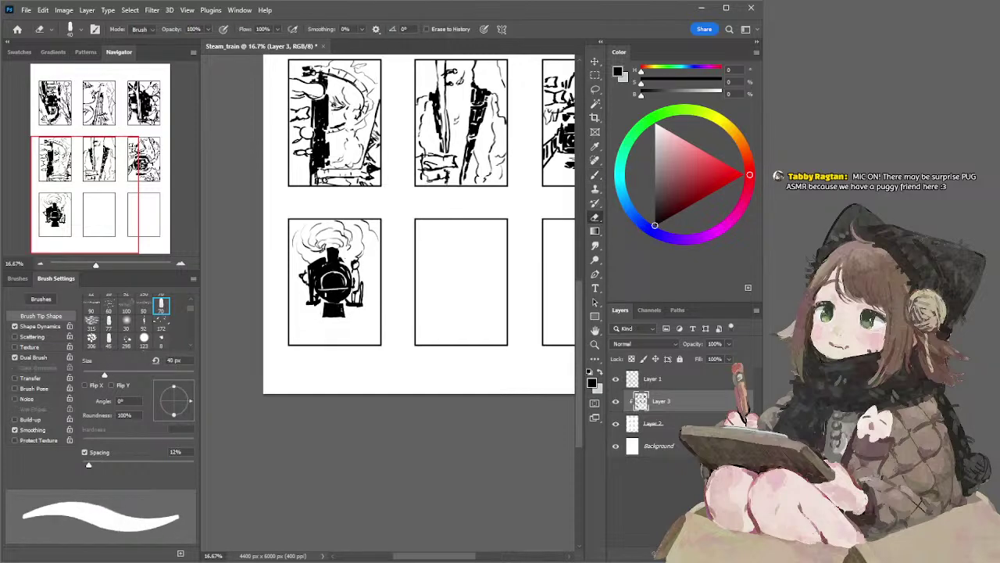
key("b")
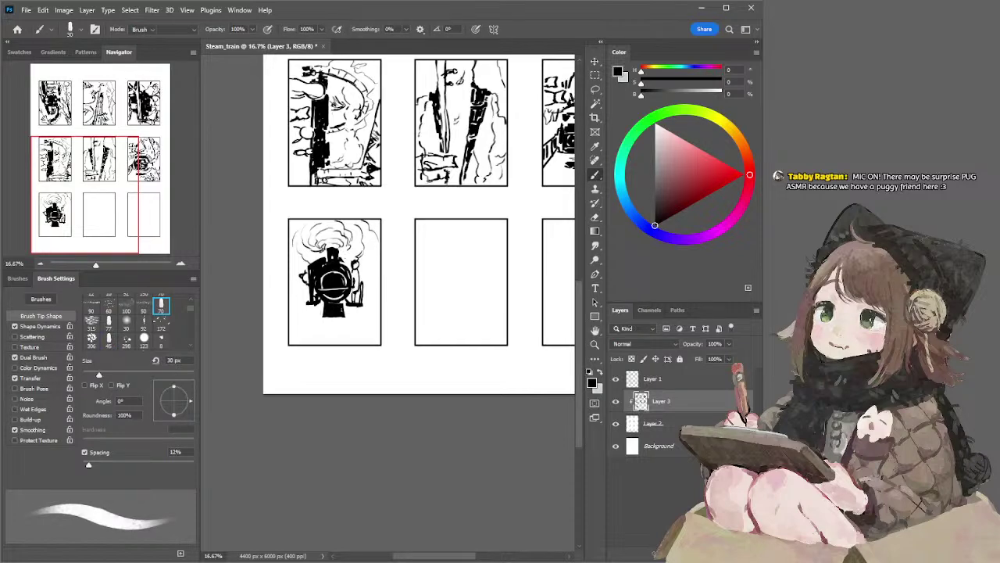
key("e")
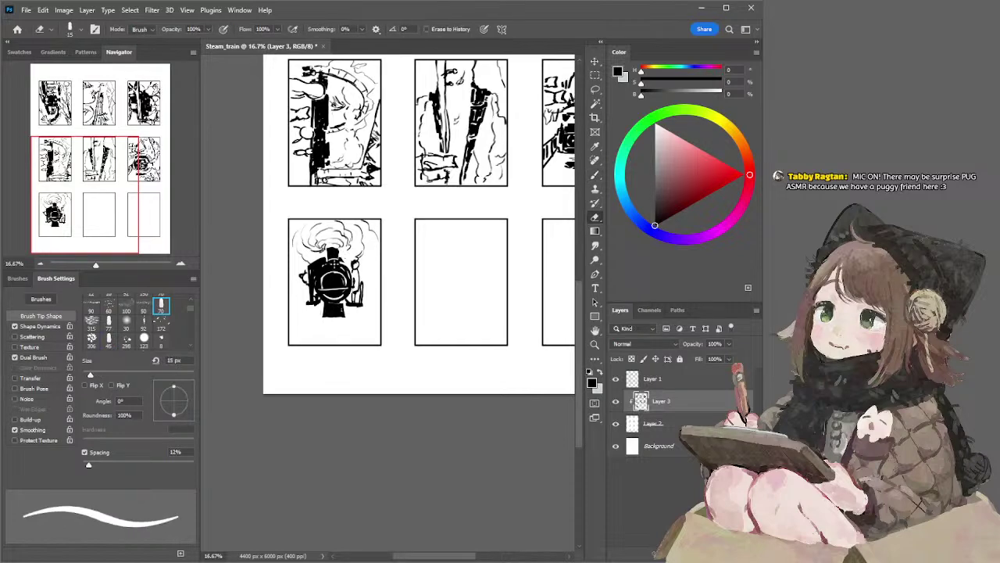
key("b")
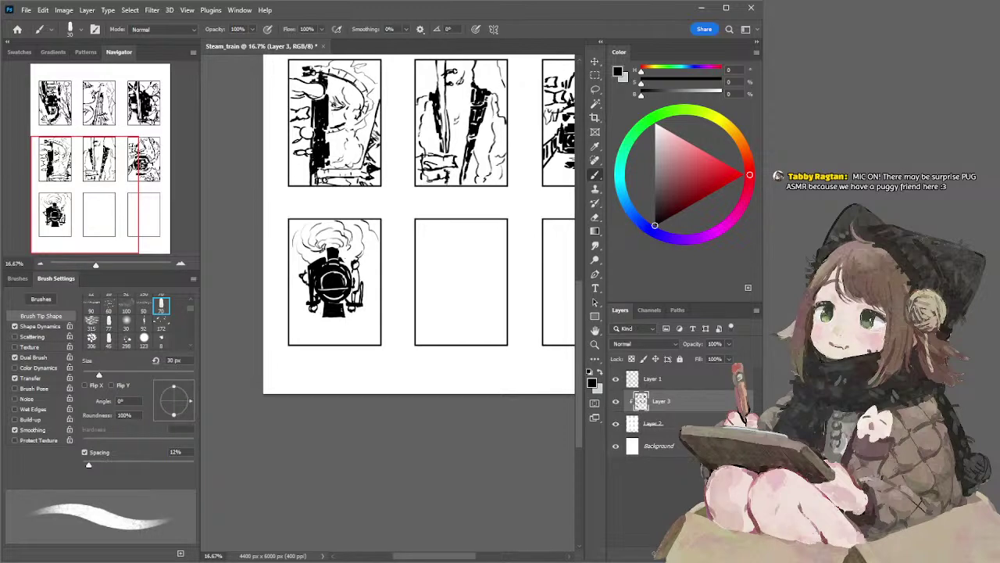
key("e")
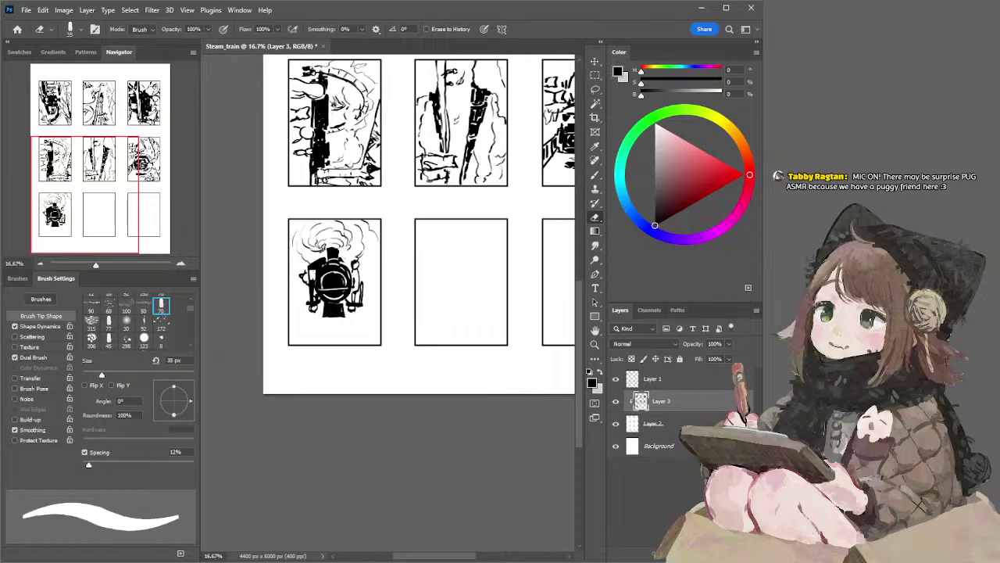
Step: Draw the front buffer beam with round buffers beneath the base block using the 30 px brush, undoing stray marks
key("b")
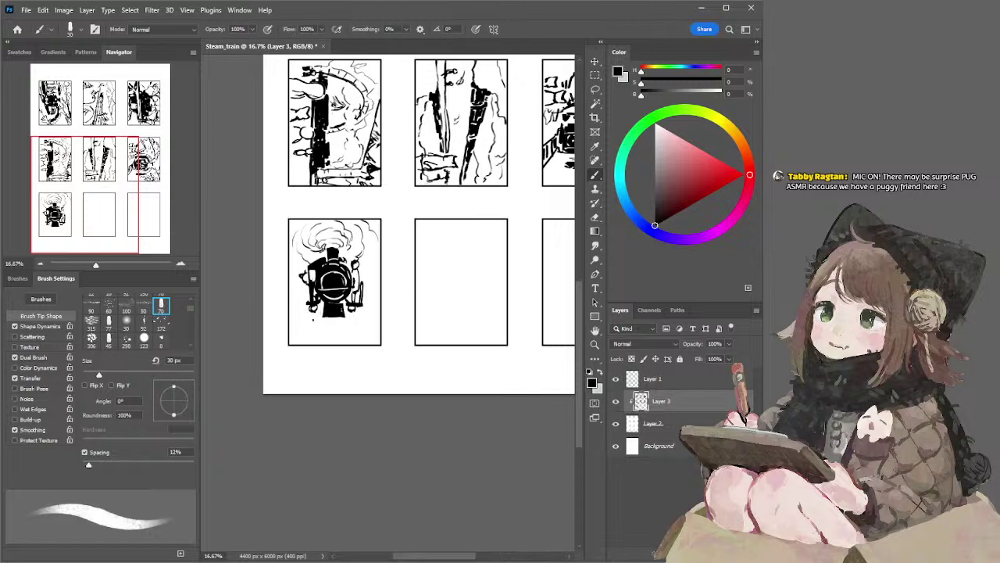
mouse_move(313, 317)
left_mouse_down()
mouse_move(353, 318)
mouse_move(318, 330)
mouse_move(353, 322)
mouse_move(344, 321)
left_mouse_up()
left_click(337, 328)
key("ctrl+z")
key("ctrl+z")
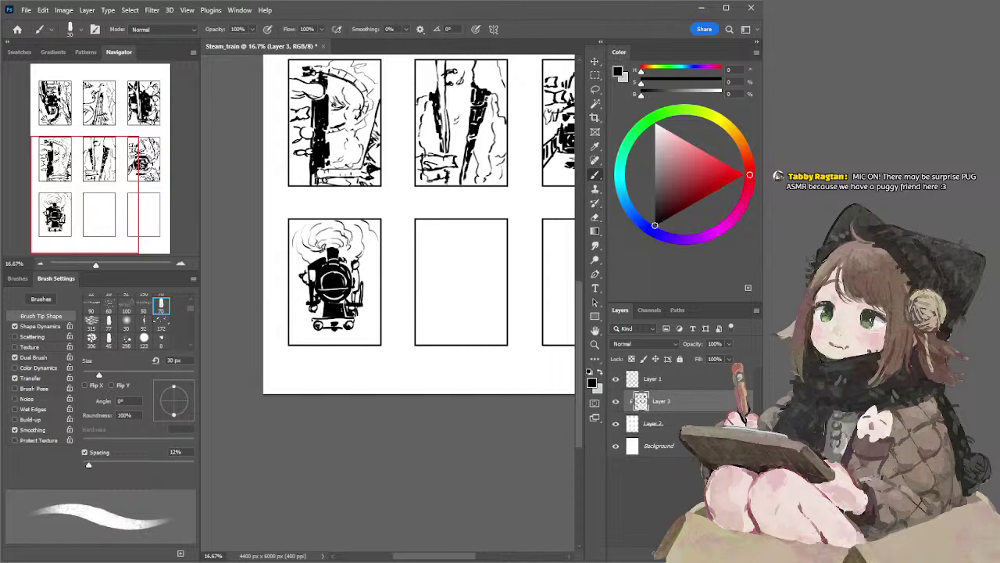
Step: Fill in dark masses around the buffer beam with the 40 px brush and erase small highlights from them
key("bracketright")
mouse_move(321, 307)
left_mouse_down()
mouse_move(323, 321)
mouse_move(308, 319)
left_mouse_up()
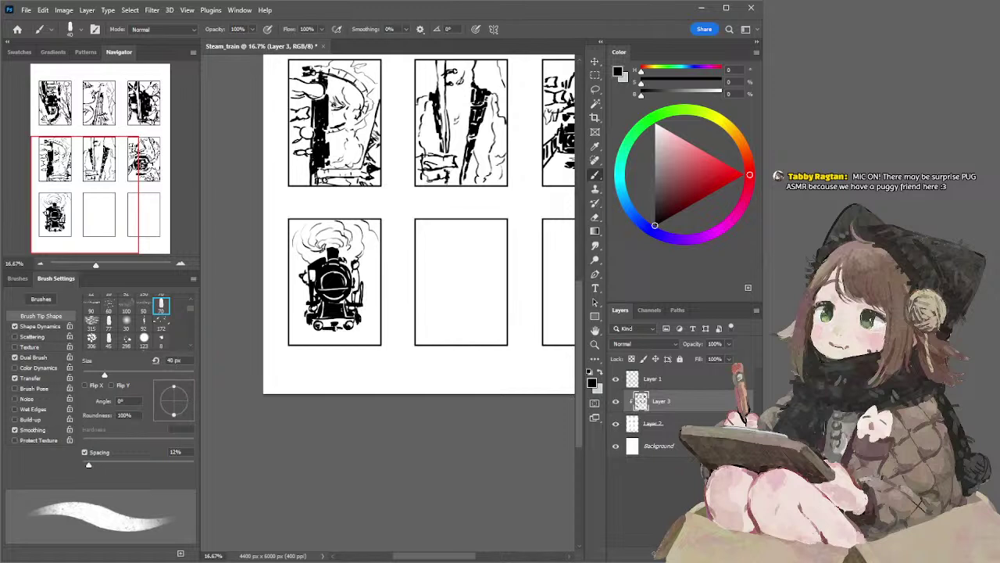
key("e")
left_click_drag(328, 322, 320, 319)
Step: Paint the black undercarriage below the buffer beam with the 40 px brush, undoing unwanted strokes and trimming it with the eraser
key("b")
mouse_move(333, 337)
left_mouse_down()
mouse_move(312, 335)
mouse_move(359, 339)
mouse_move(358, 330)
mouse_move(317, 337)
mouse_move(334, 343)
mouse_move(323, 329)
mouse_move(346, 330)
mouse_move(351, 337)
mouse_move(328, 344)
mouse_move(322, 334)
mouse_move(361, 342)
mouse_move(353, 337)
left_mouse_up()
key("ctrl+z")
key("ctrl+z")
key("ctrl+z")
key("e")
key("b")
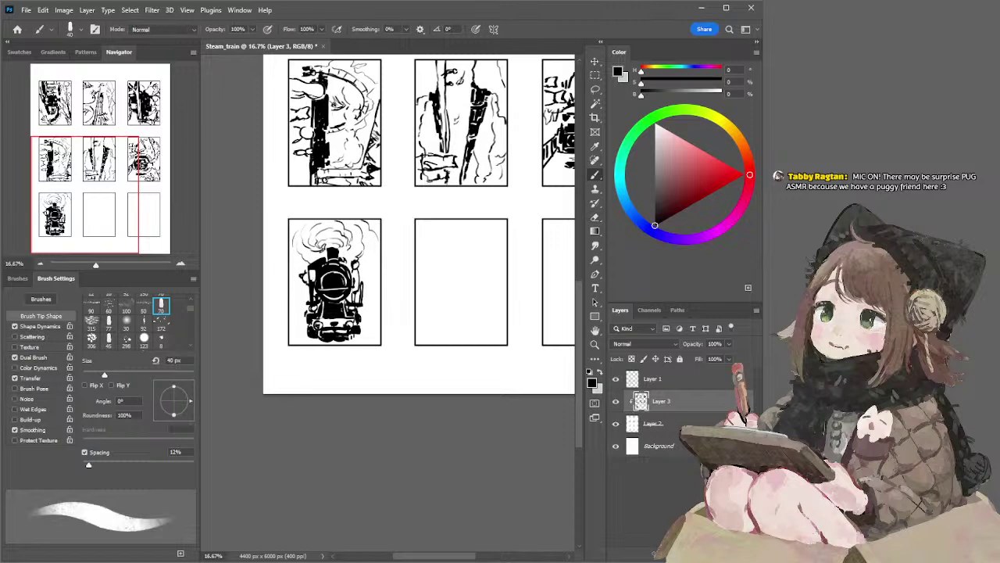
key("e")
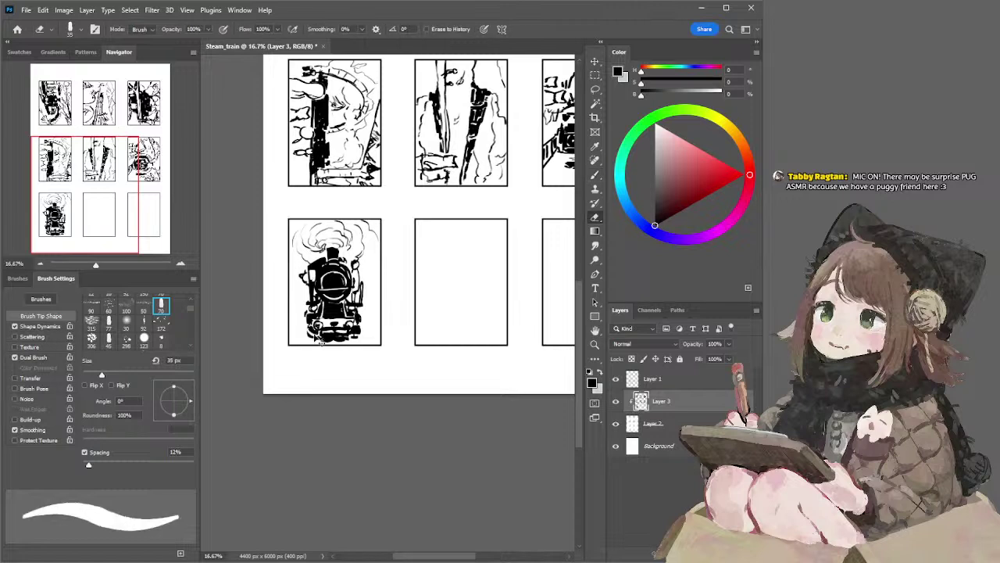
key("b")
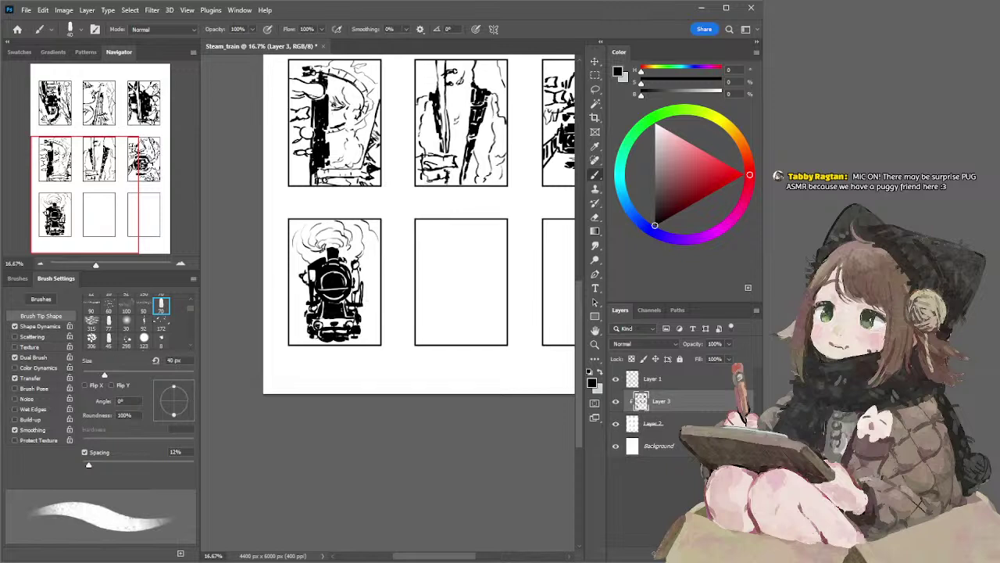
left_click_drag(316, 289, 318, 295)
key("l")
mouse_move(308, 197)
left_mouse_down()
mouse_move(265, 246)
mouse_move(398, 191)
mouse_move(367, 194)
left_mouse_up()
key("v")
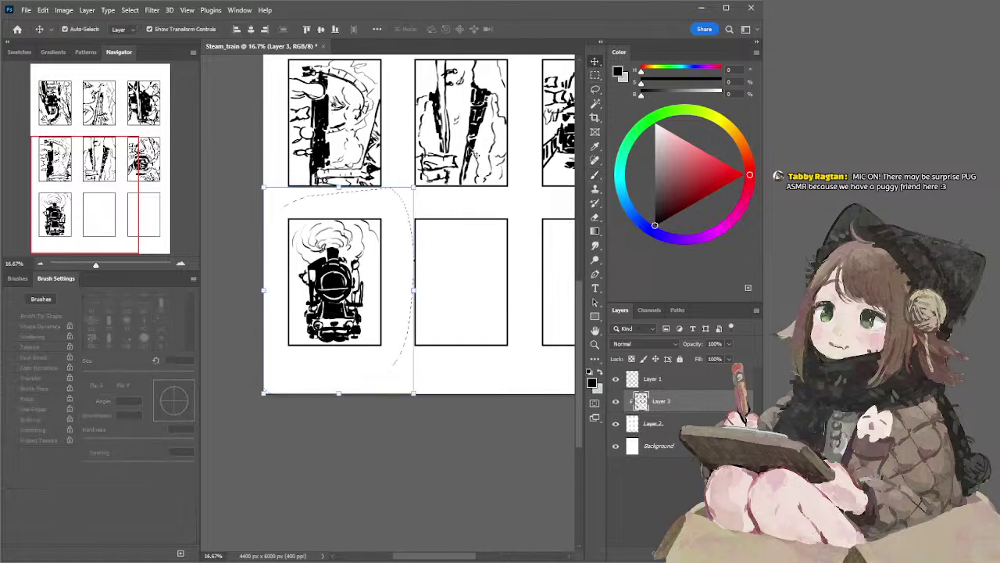
left_click_drag(338, 397, 335, 356)
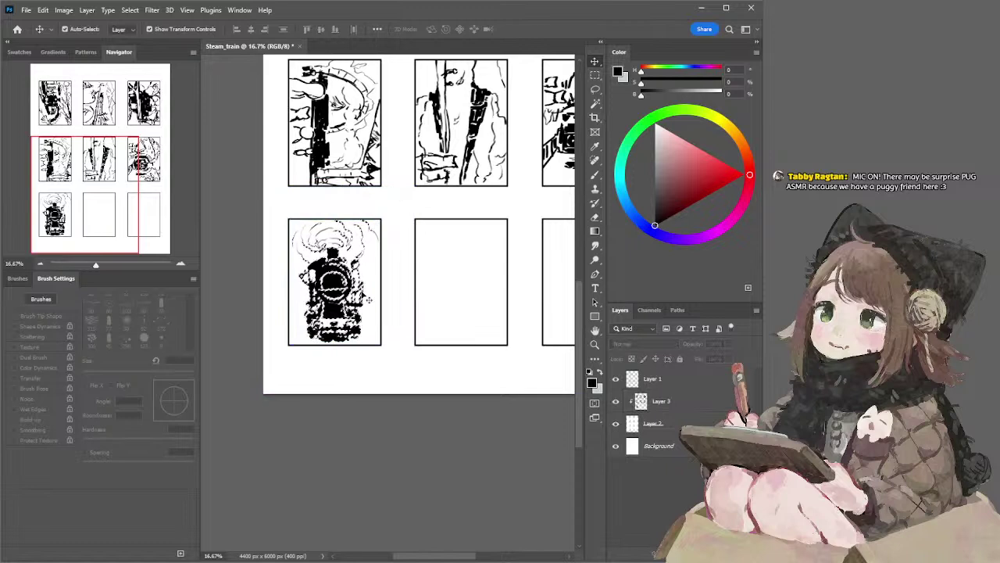
Step: Lasso the whole train sketch in the bottom-row first frame, scale it on Layer 3 to about 81%, and deselect it
key("l")
left_click(404, 243)
mouse_move(331, 216)
left_mouse_down()
mouse_move(413, 234)
mouse_move(399, 196)
left_mouse_up()
key("v")
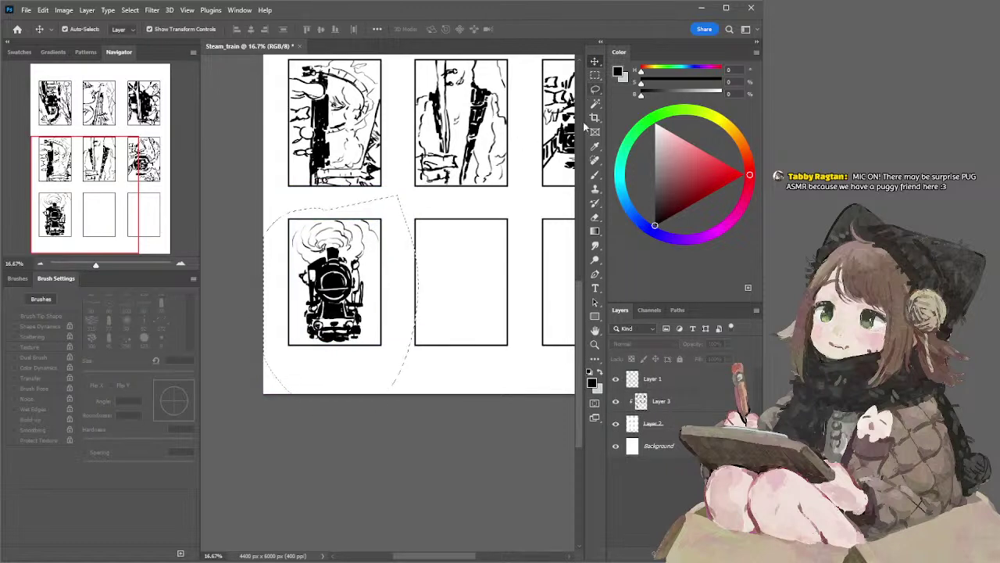
left_click(670, 404)
left_click_drag(341, 393, 341, 369)
left_click_drag(340, 195, 341, 211)
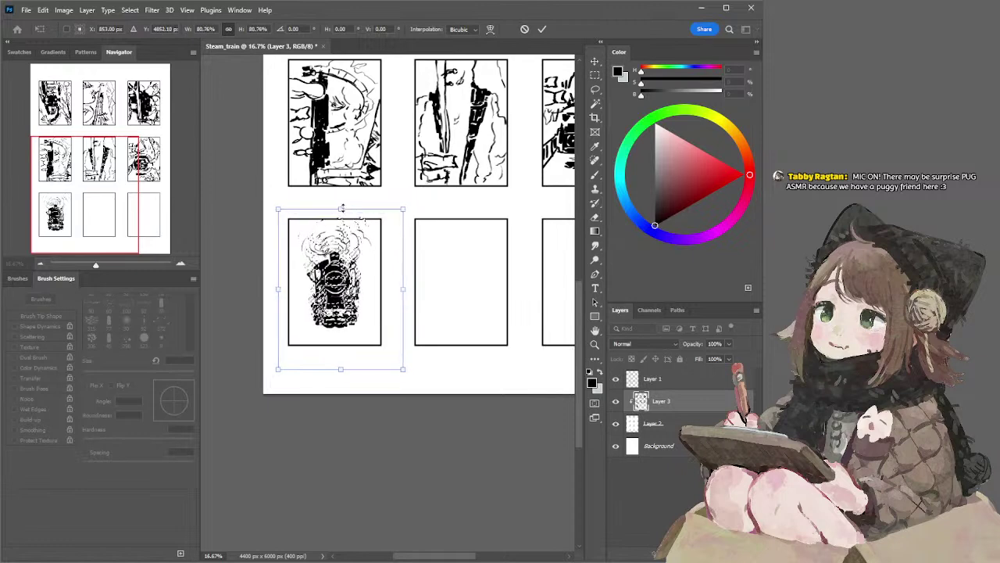
key("Return")
key("l")
key("ctrl+d")
Step: Draw two diverging rails from the locomotive to the frame's lower edge with the 40 px brush, undoing extra strokes
key("b")
key("ctrl+z")
mouse_move(320, 327)
left_mouse_down()
mouse_move(312, 345)
mouse_move(362, 344)
left_mouse_up()
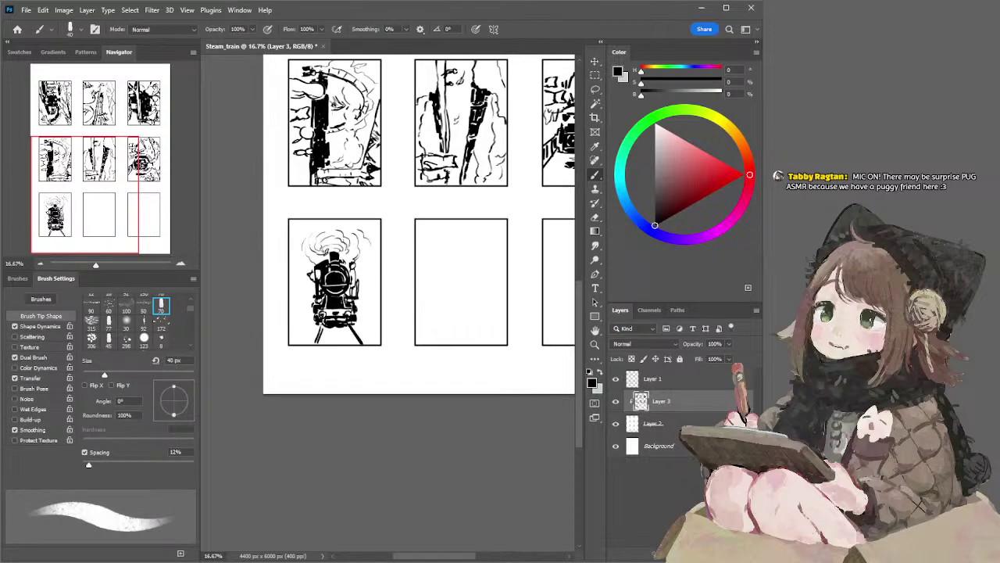
key("bracketleft")
key("ctrl+z")
left_click_drag(373, 248, 365, 266)
key("ctrl+z")
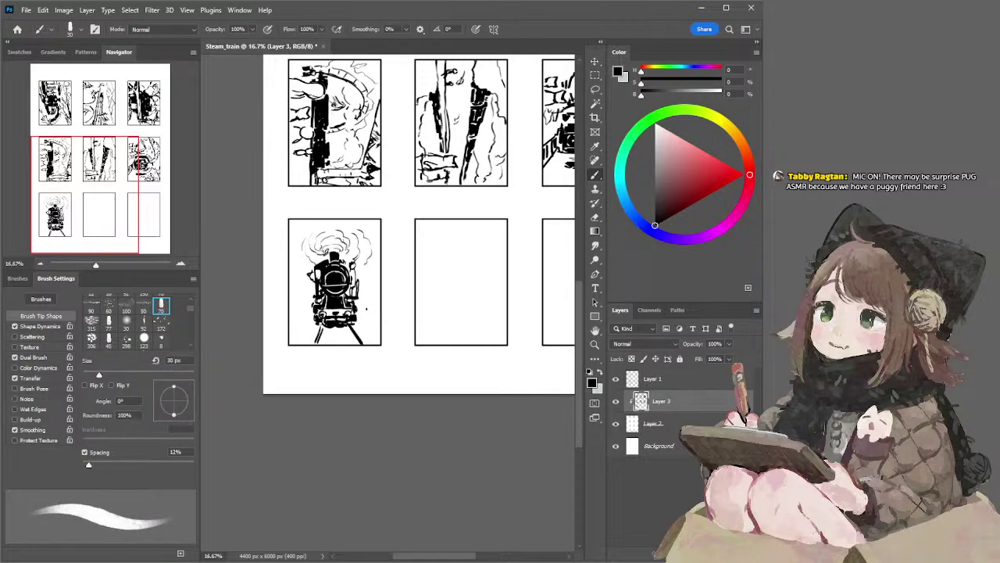
Step: Add grass tufts beside the train and an outer contour around the smoke with the 30 px brush
mouse_move(366, 305)
left_mouse_down()
mouse_move(374, 317)
mouse_move(361, 322)
left_mouse_up()
left_click_drag(357, 223, 379, 246)
mouse_move(316, 222)
left_mouse_down()
mouse_move(302, 223)
mouse_move(295, 263)
left_mouse_up()
mouse_move(297, 322)
left_mouse_down()
mouse_move(291, 305)
mouse_move(303, 310)
mouse_move(291, 309)
left_mouse_up()
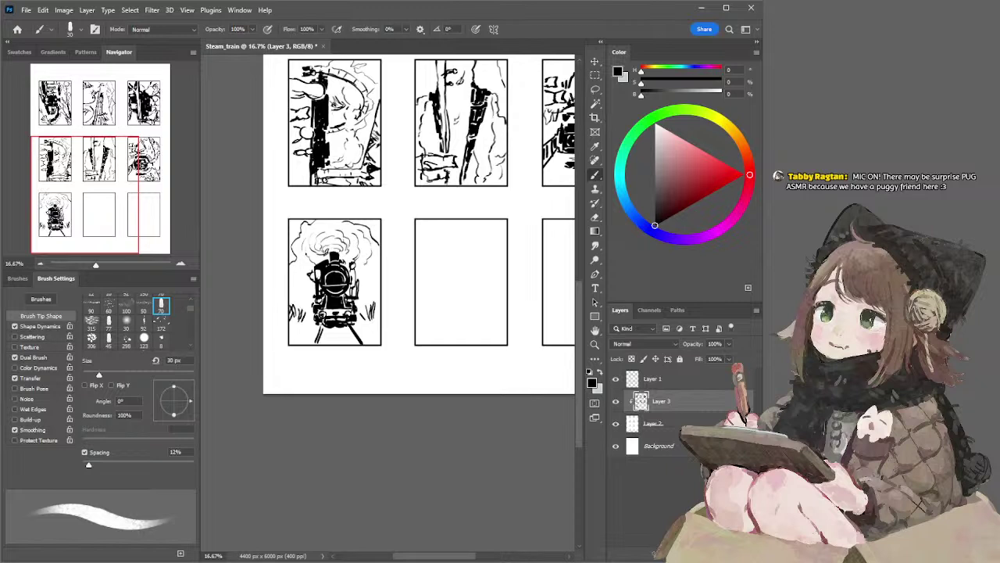
left_click_drag(303, 251, 306, 261)
Step: Lasso the locomotive and its smoke and scale them up to about 108%
key("l")
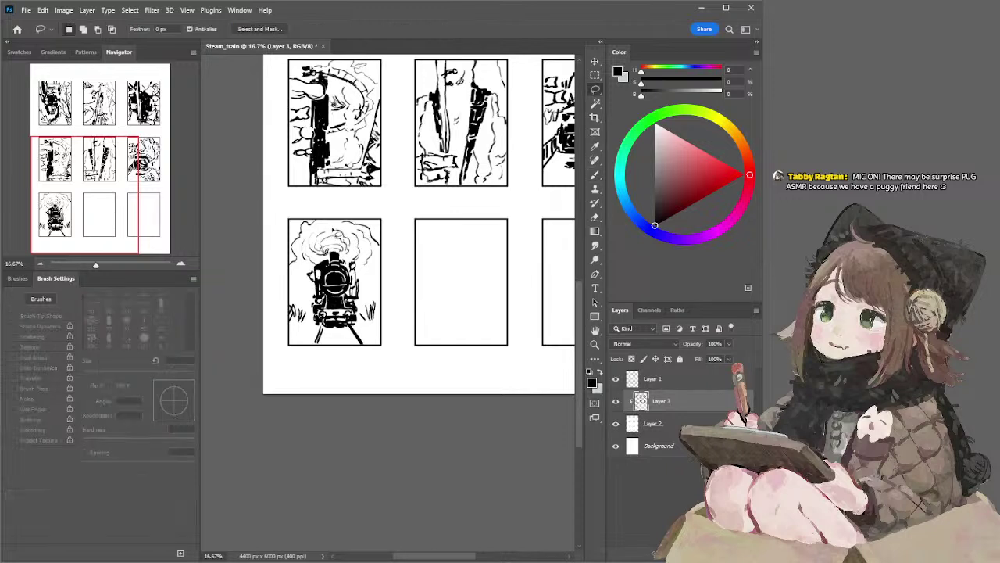
mouse_move(308, 327)
left_mouse_down()
mouse_move(365, 324)
mouse_move(369, 270)
mouse_move(336, 228)
left_mouse_up()
left_click(594, 61)
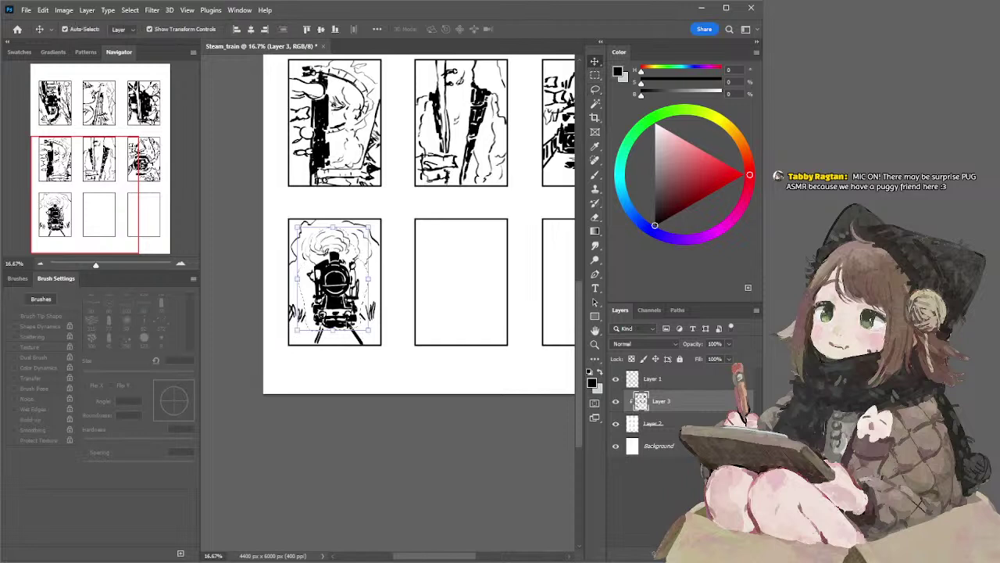
key("ctrl+t")
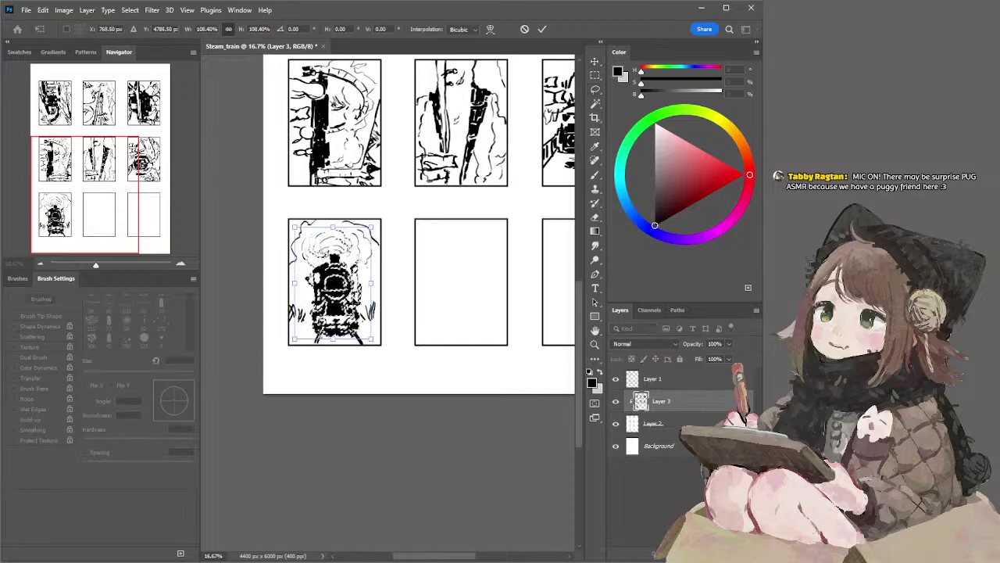
key("Return")
Step: Clean up the rails beneath the enlarged locomotive with the 35 px eraser and redraw them with the 30 px brush
key("b")
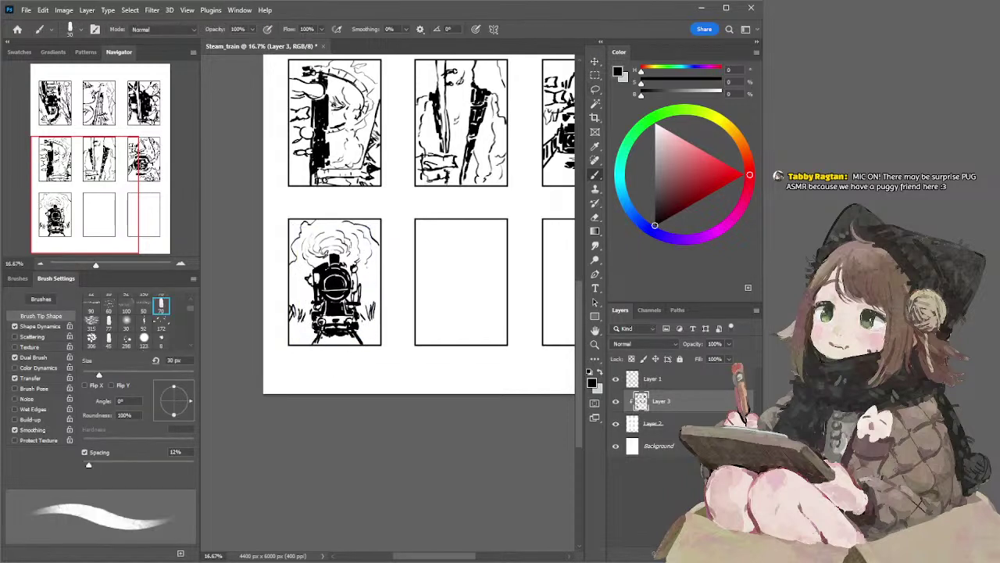
key("e")
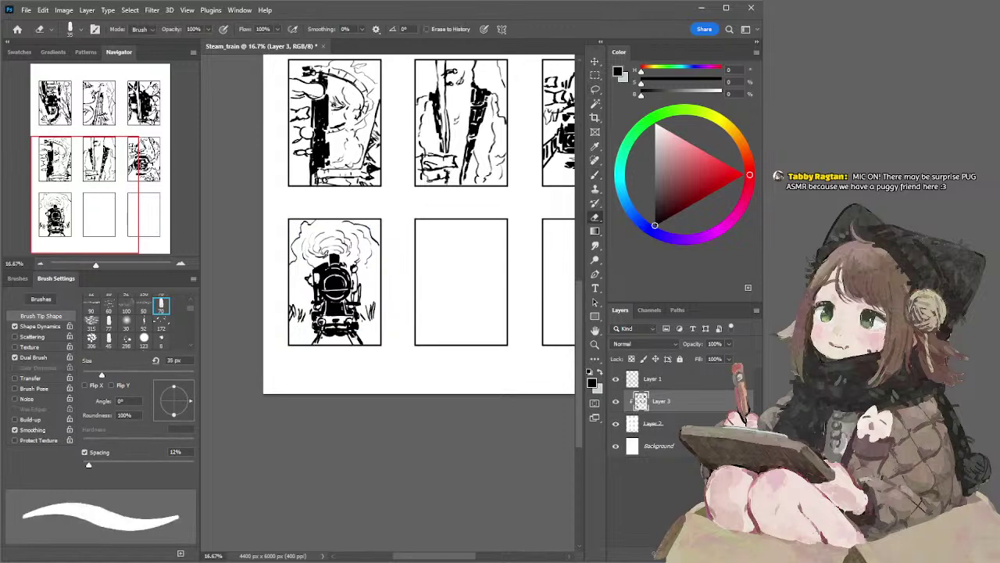
key("b")
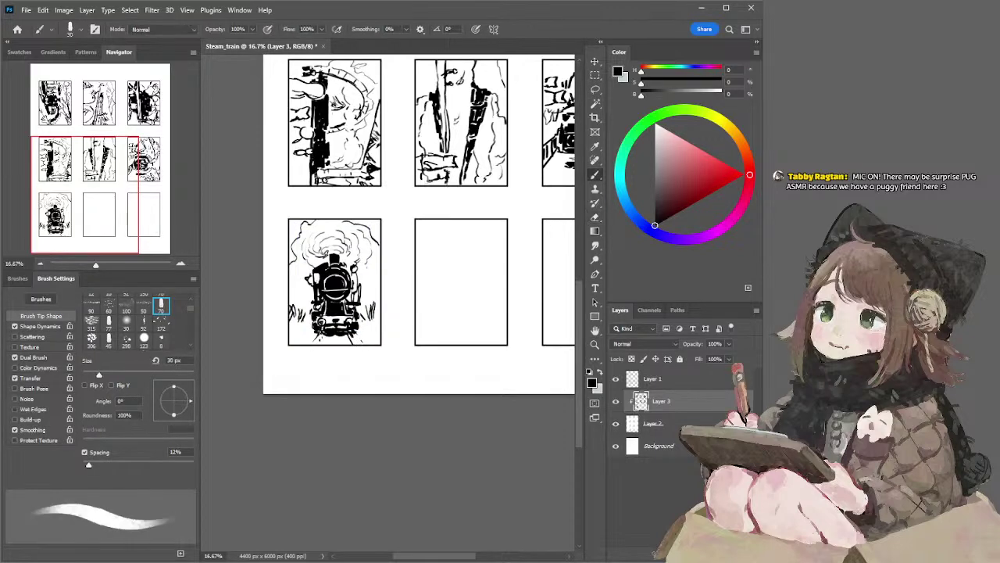
mouse_move(321, 334)
left_mouse_down()
mouse_move(313, 344)
mouse_move(361, 350)
left_mouse_up()
Step: Add dark ground marks in the frame's lower right corner and fine landscape lines left of the train with a 20 px brush
mouse_move(372, 325)
left_mouse_down()
mouse_move(375, 345)
mouse_move(375, 335)
left_mouse_up()
key("ctrl+z")
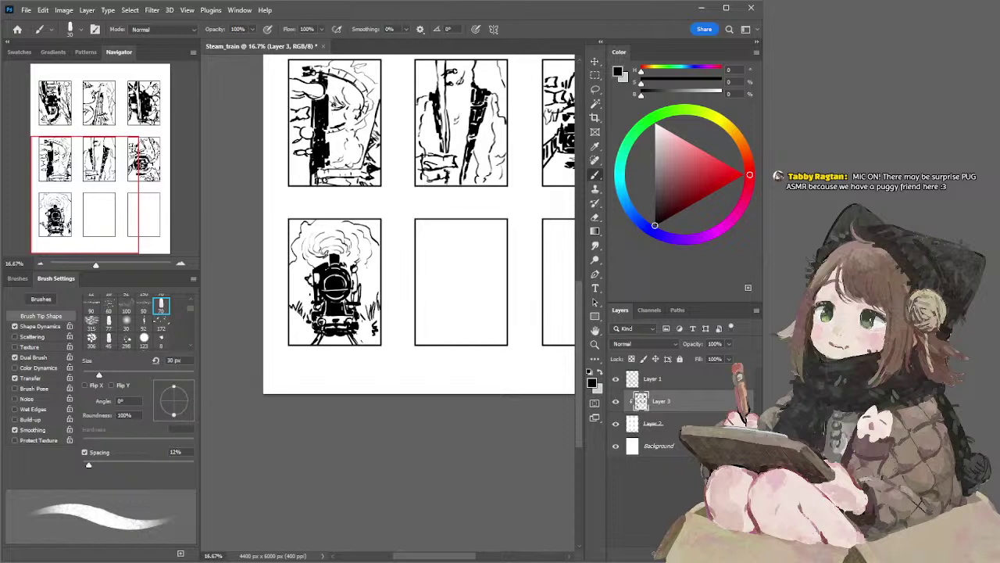
key("bracketleft")
key("bracketleft")
left_click_drag(310, 294, 292, 303)
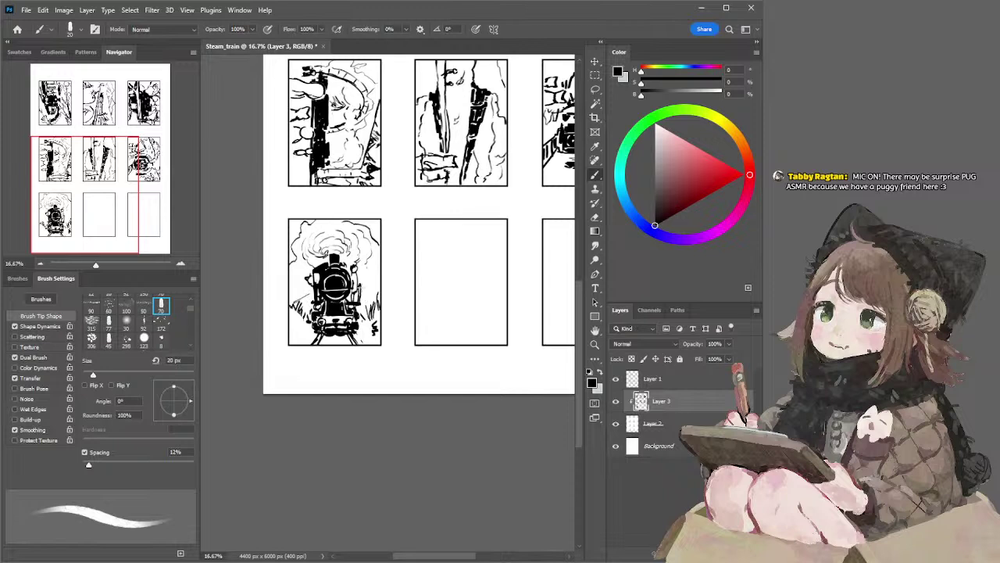
key("l")
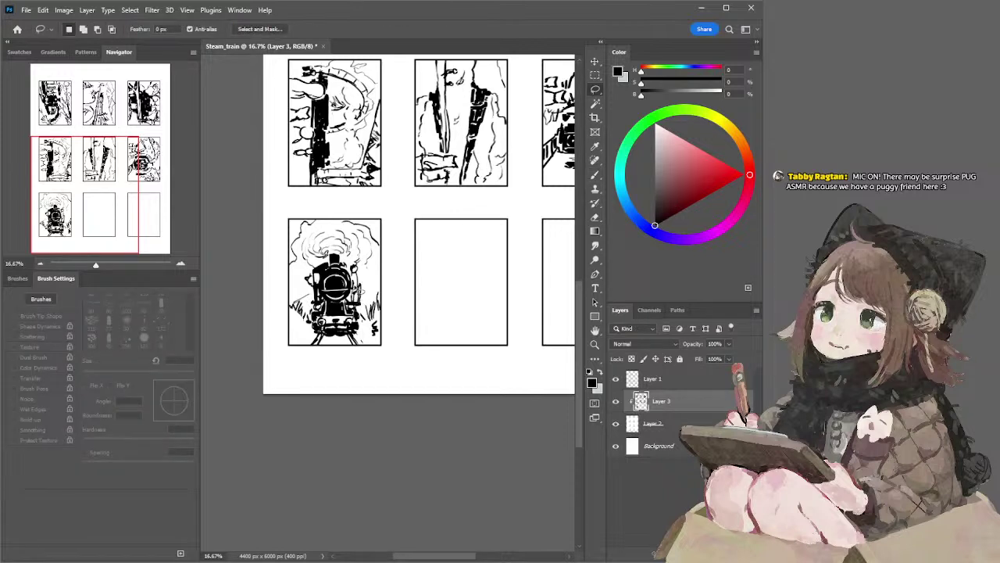
Step: Draw leafy foliage marks in the train frame's upper right corner with the 30 px brush
key("shift")
key("shift")
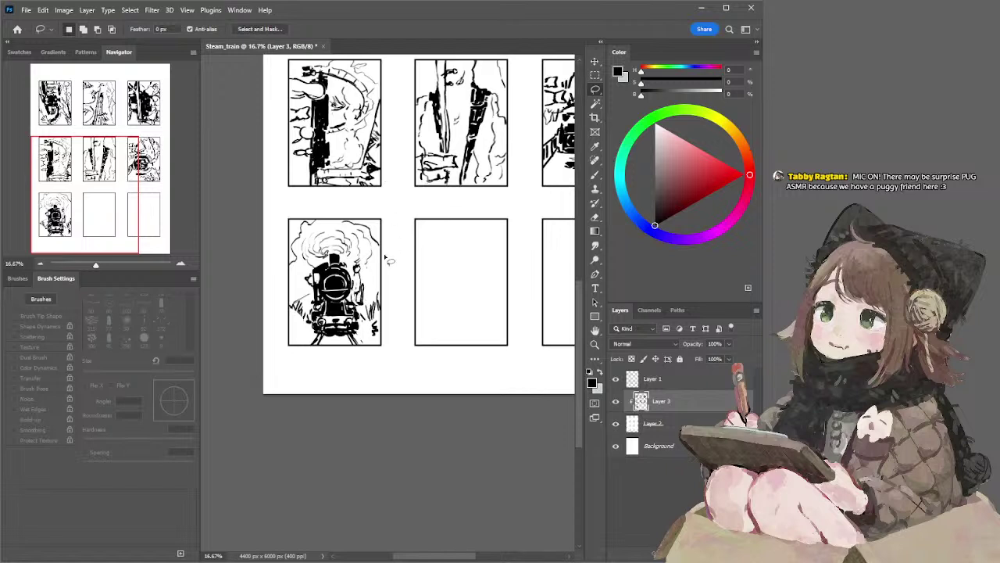
key("b")
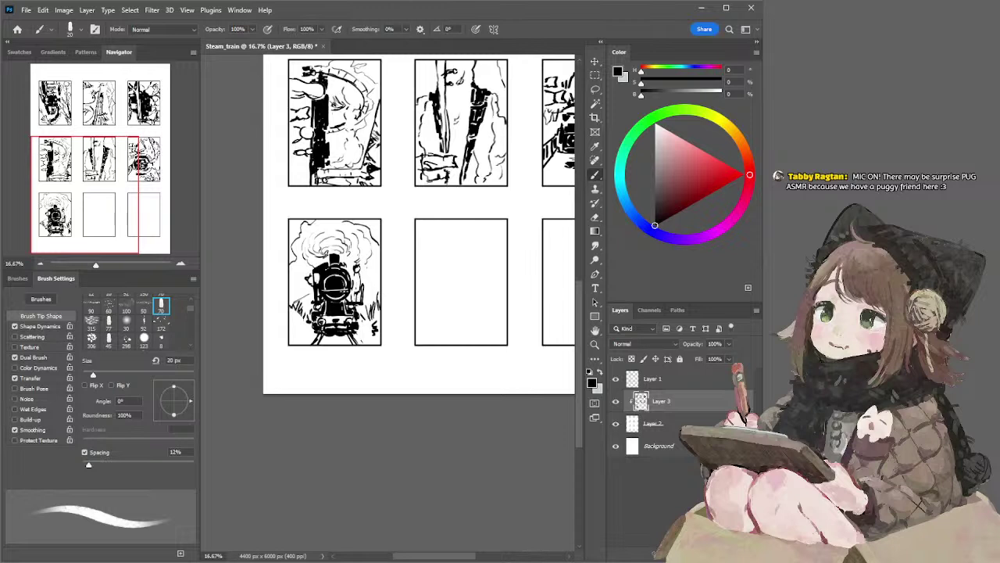
key("bracketright")
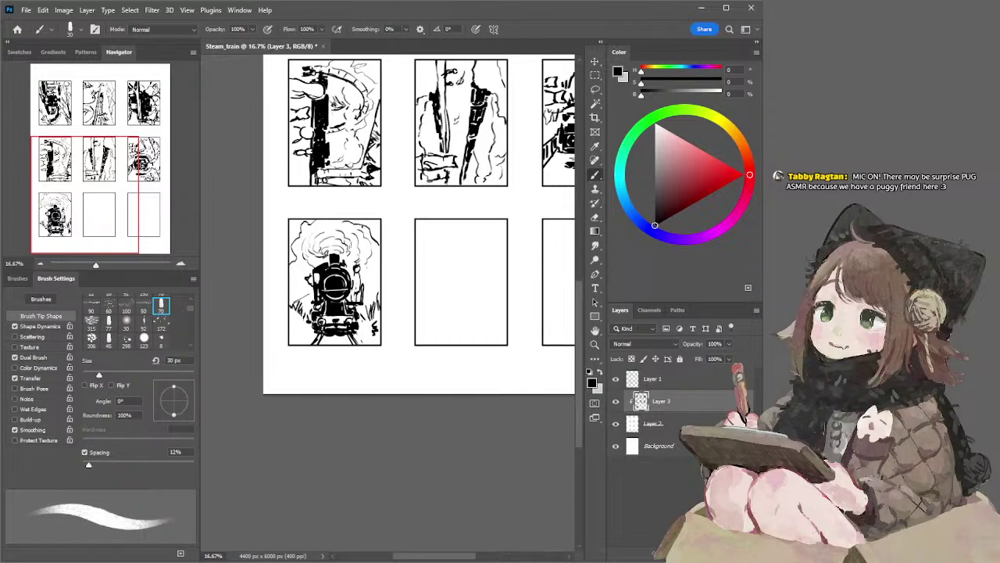
key("e")
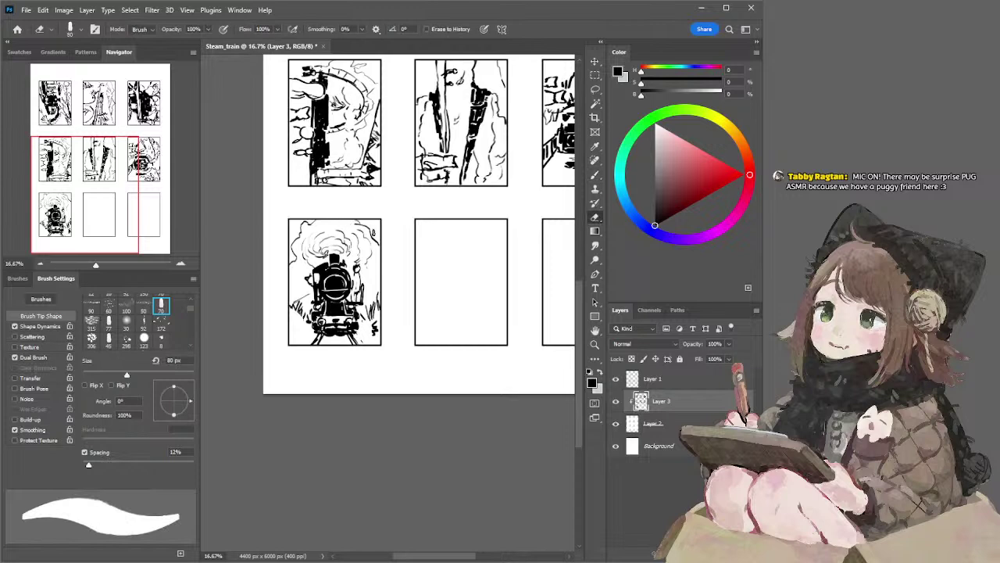
key("b")
mouse_move(361, 221)
left_mouse_down()
mouse_move(376, 221)
mouse_move(375, 231)
left_mouse_up()
left_click_drag(374, 224, 380, 236)
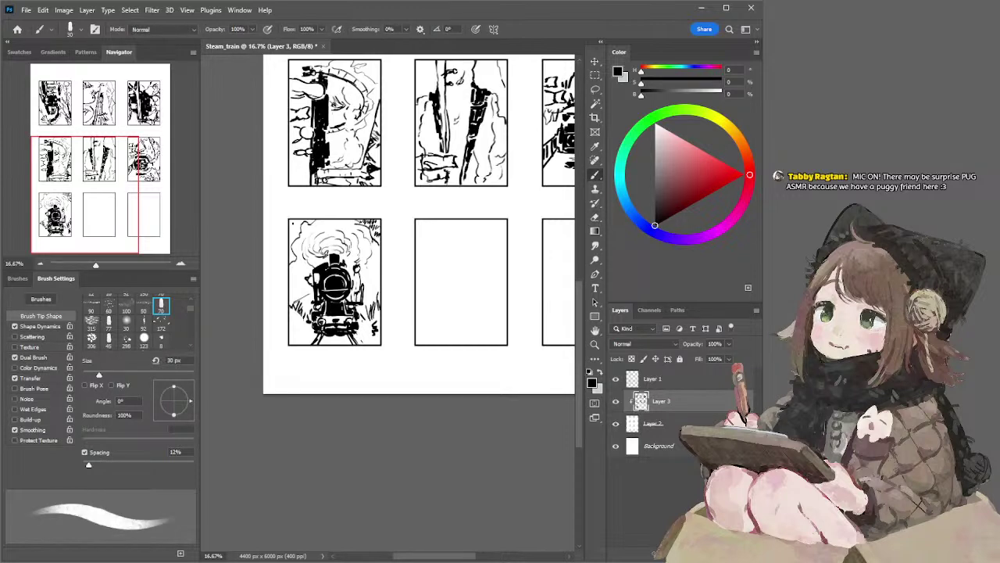
Step: Add matching foliage marks in the frame's upper left corner, outside the smoke
key("ctrl+z")
left_click_drag(292, 219, 290, 224)
key("ctrl+z")
left_click_drag(300, 219, 308, 224)
left_click_drag(316, 220, 291, 235)
left_click_drag(299, 229, 290, 251)
key("ctrl+z")
key("ctrl+z")
Step: Sketch bush and grass strokes along the frame's left edge beside the locomotive
mouse_move(292, 304)
left_mouse_down()
mouse_move(305, 314)
mouse_move(296, 301)
left_mouse_up()
key("ctrl+z")
left_click_drag(288, 293, 303, 314)
key("ctrl+z")
key("e")
key("b")
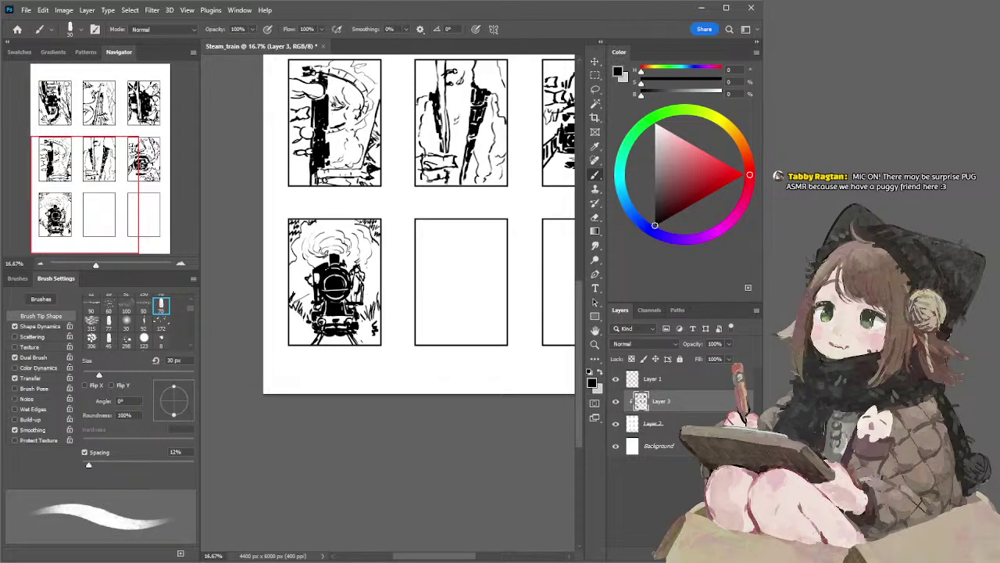
Step: Refine the locomotive's left-side silhouette with the 50 px eraser and 30 px brush
key("e")
key("b")
key("e")
key("bracketleft")
key("bracketleft")
key("bracketleft")
key("b")
key("e")
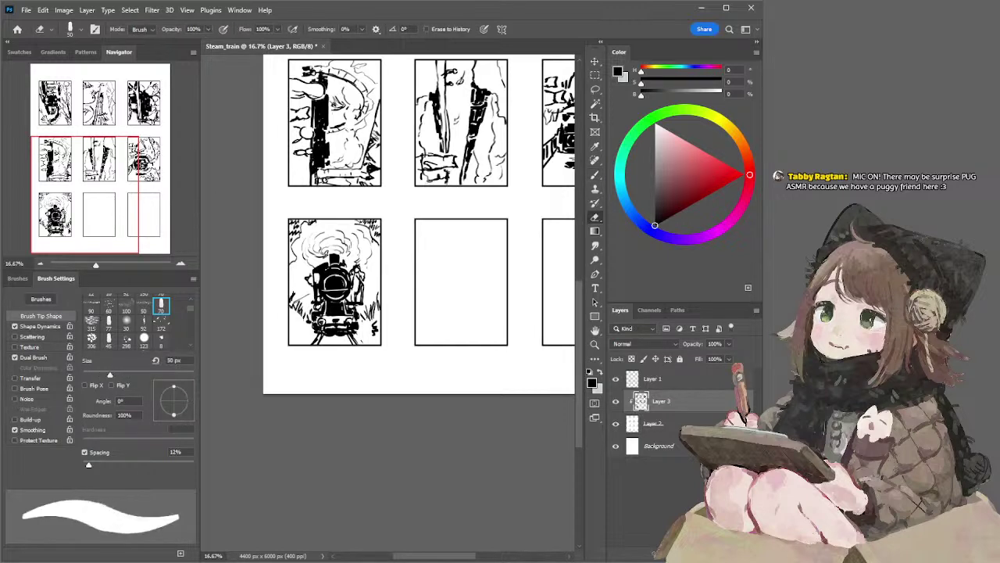
key("b")
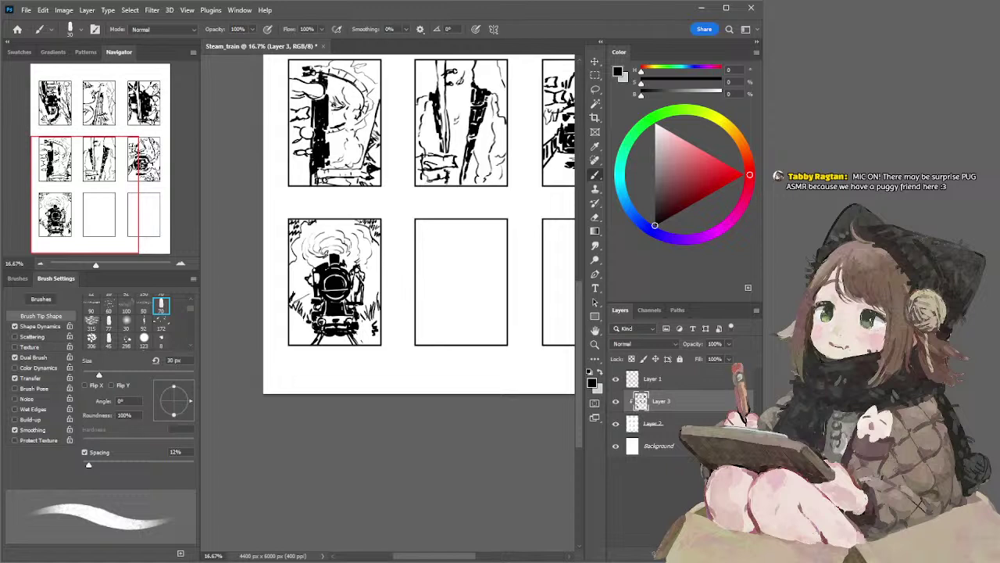
Step: Rework the rails and sleepers in front of the locomotive with the 35 px eraser and 30 px brush
key("l")
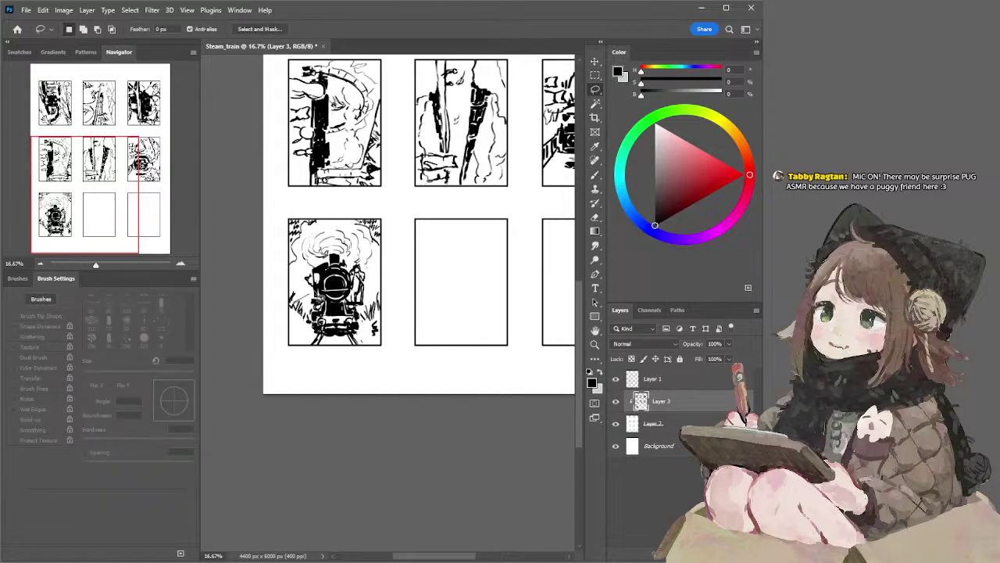
key("b")
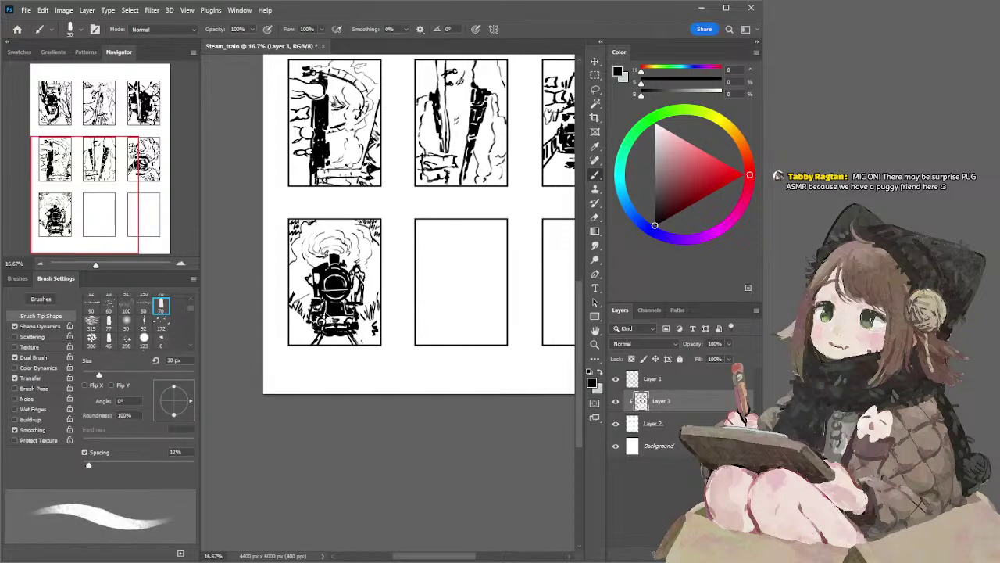
key("bracketright")
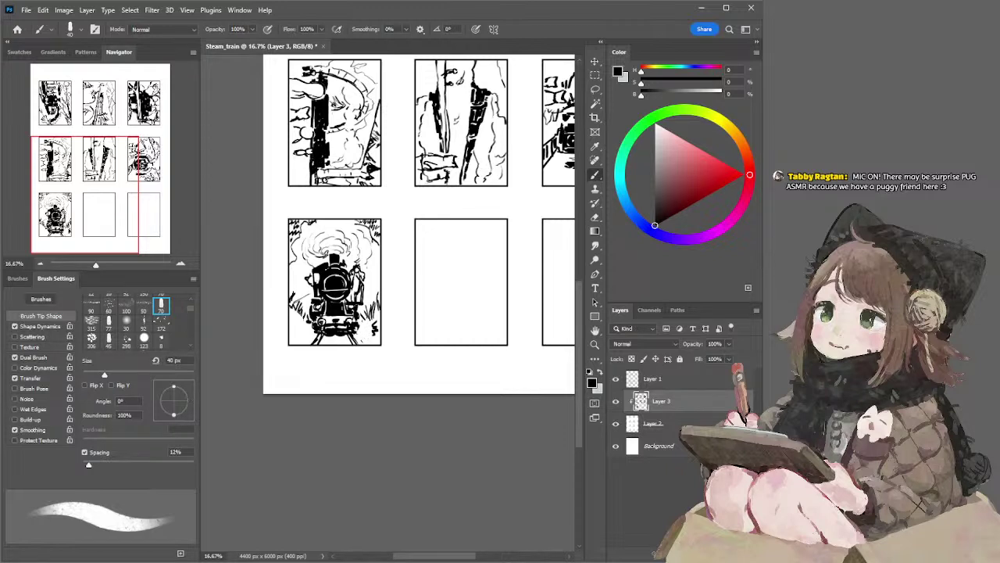
key("e")
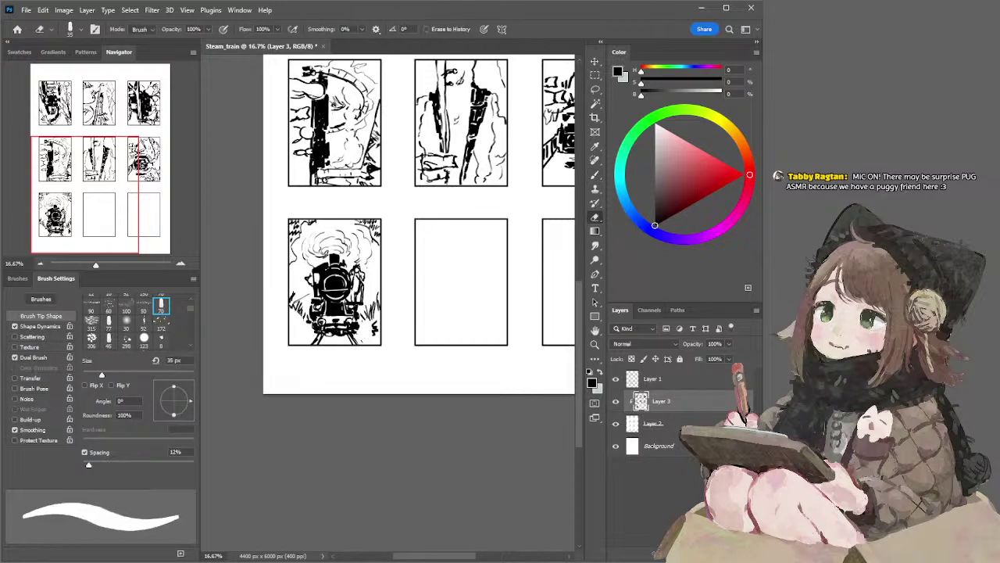
key("b")
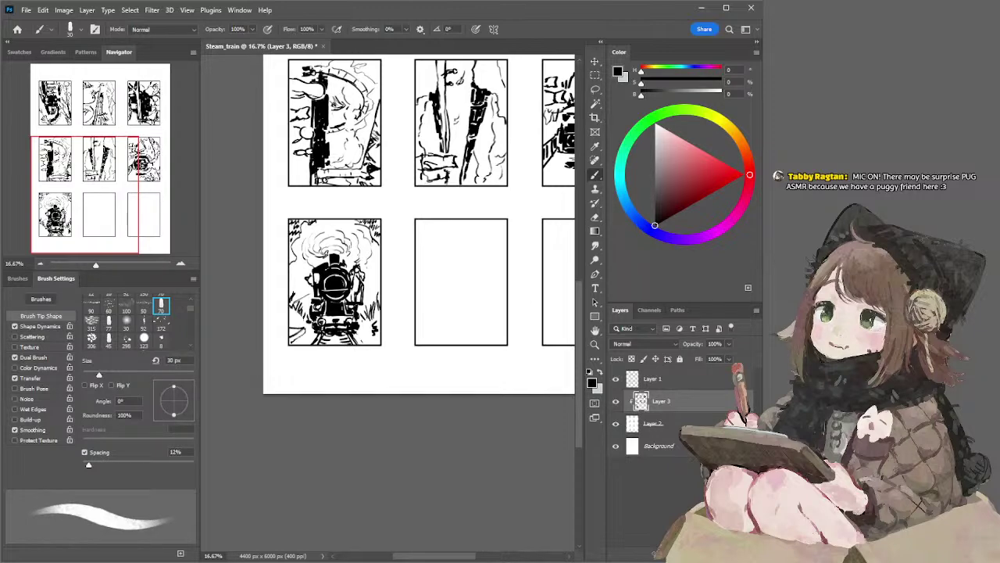
left_click_drag(374, 316, 379, 323)
Step: Erase parts of the swirling smoke with a large eraser and redraw it as billowing puffs with the 20 px brush
key("e")
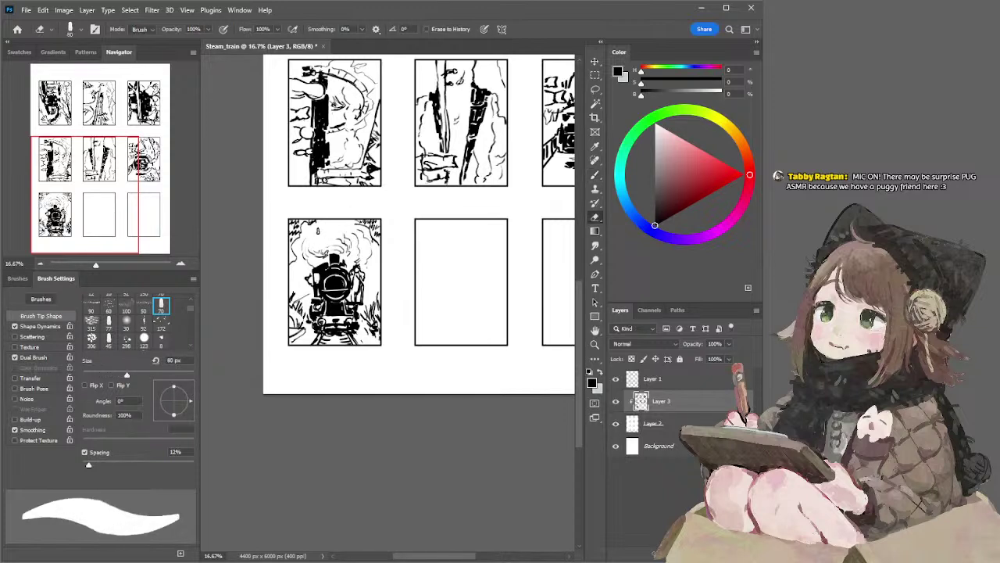
key("bracketright")
key("bracketright")
key("b")
key("bracketleft")
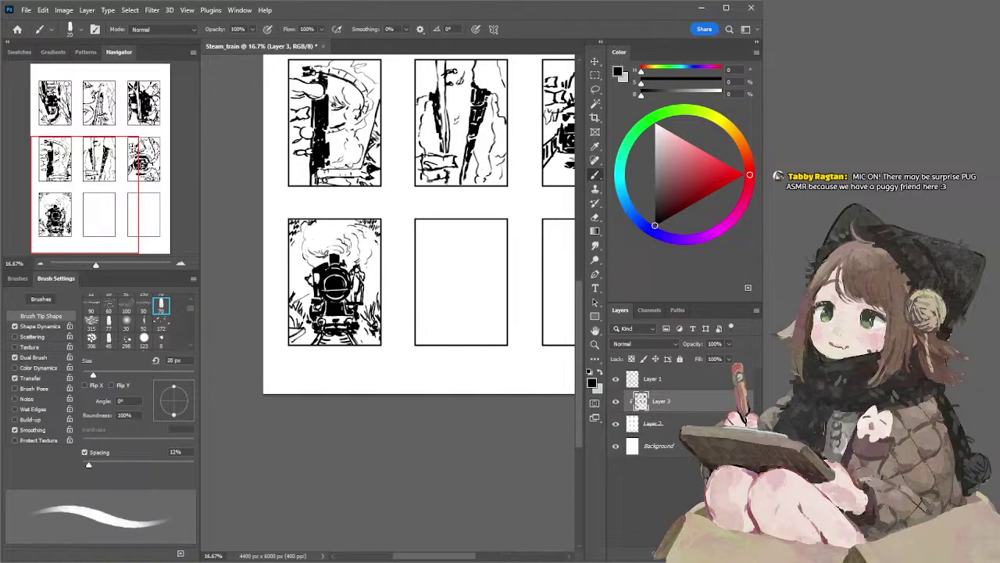
mouse_move(317, 233)
left_mouse_down()
mouse_move(342, 229)
mouse_move(371, 258)
mouse_move(368, 269)
left_mouse_up()
key("ctrl+z")
key("ctrl+z")
mouse_move(375, 253)
left_mouse_down()
mouse_move(383, 261)
mouse_move(372, 257)
mouse_move(373, 267)
left_mouse_up()
key("ctrl+z")
key("ctrl+z")
key("ctrl+z")
key("ctrl+z")
left_click_drag(372, 262, 380, 271)
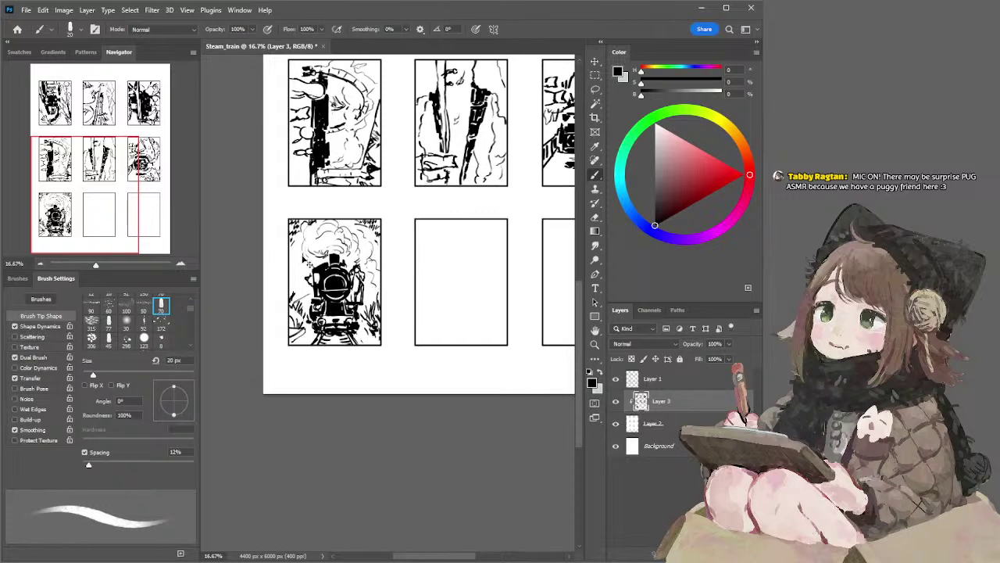
Step: Clean up stray lines around the smoke and locomotive with the 130 px eraser
key("e")
key("bracketright")
key("bracketright")
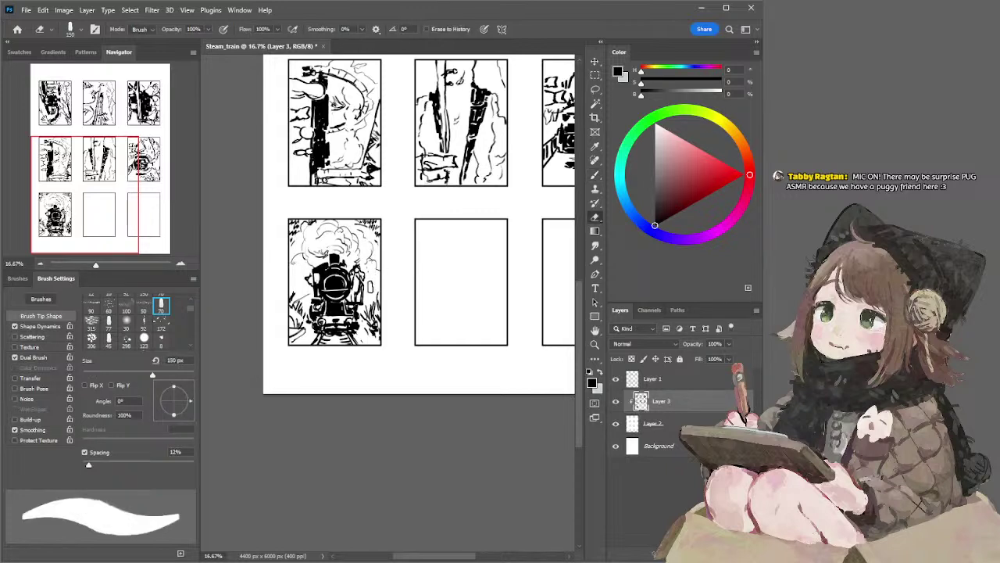
key("b")
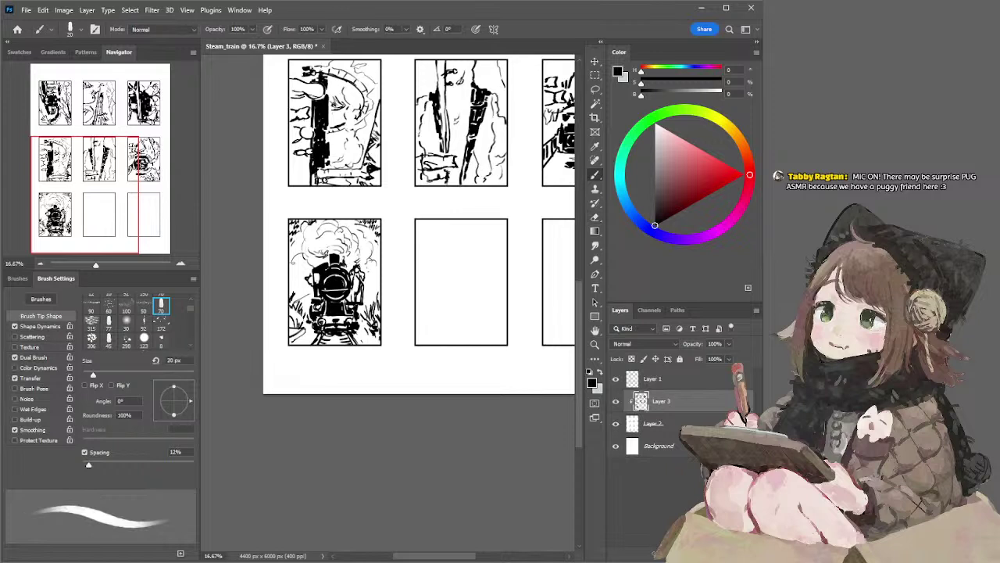
Step: Draw the chimney's flared cap with the 30 px brush and tidy it with the 70 px eraser
key("bracketright")
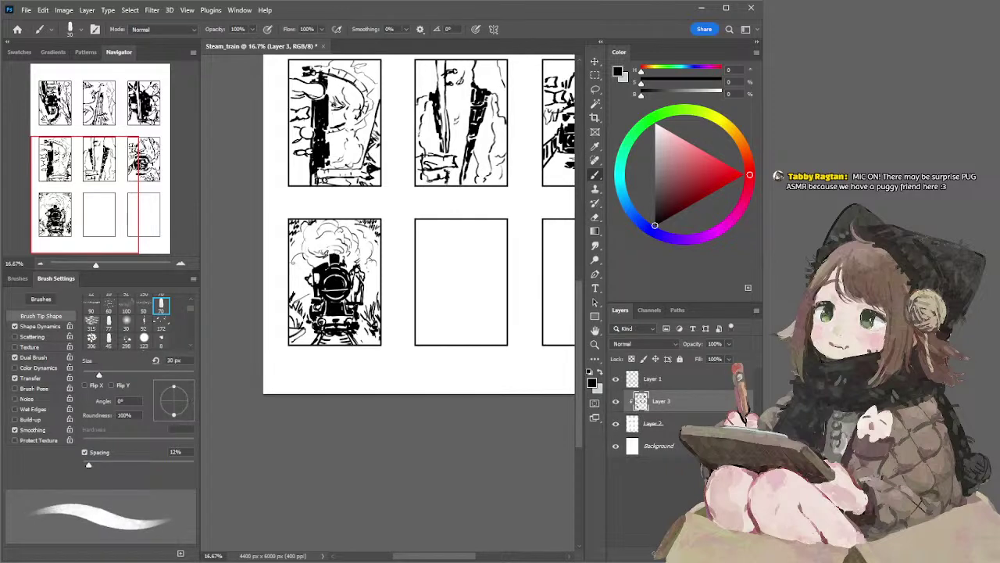
left_click_drag(329, 246, 343, 248)
key("e")
key("bracketright")
key("bracketright")
key("bracketright")
key("bracketright")
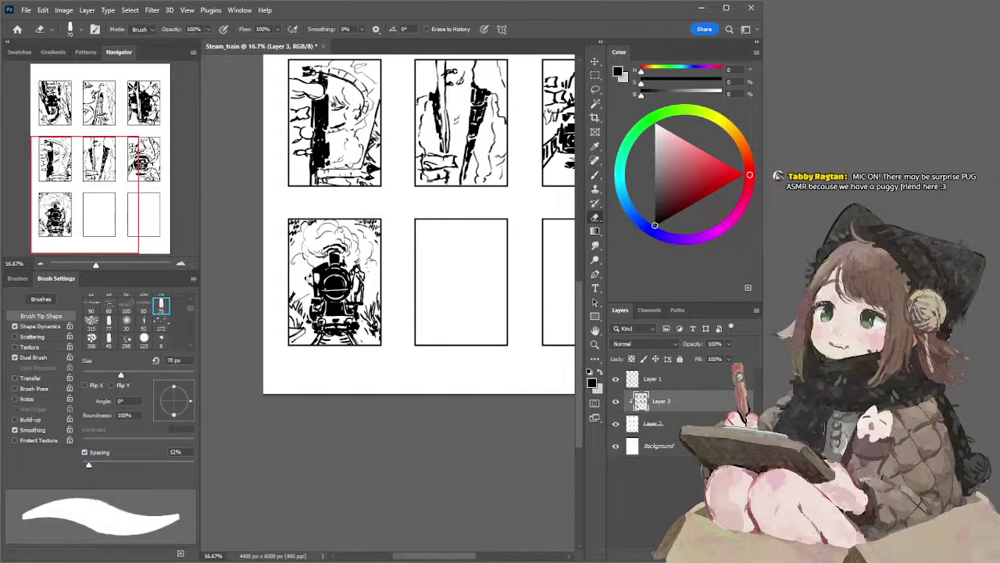
Step: Add fine grass strokes to the right of the locomotive with the 20 px brush
key("b")
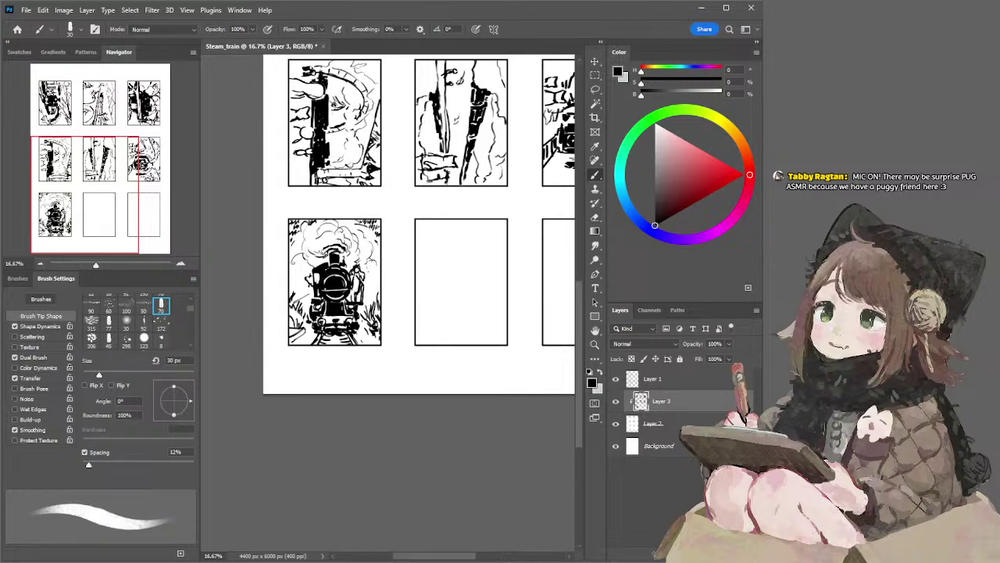
key("bracketleft")
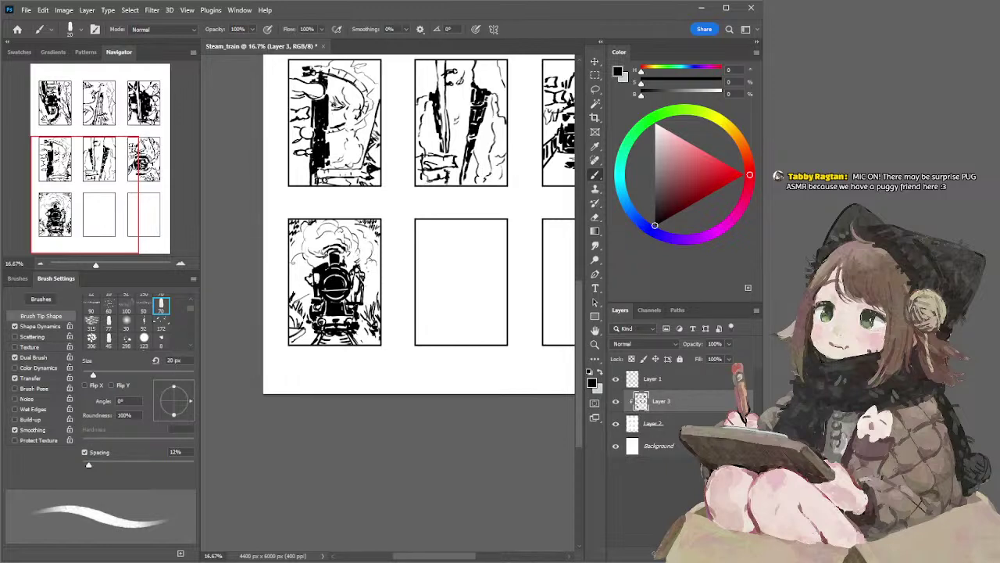
key("e")
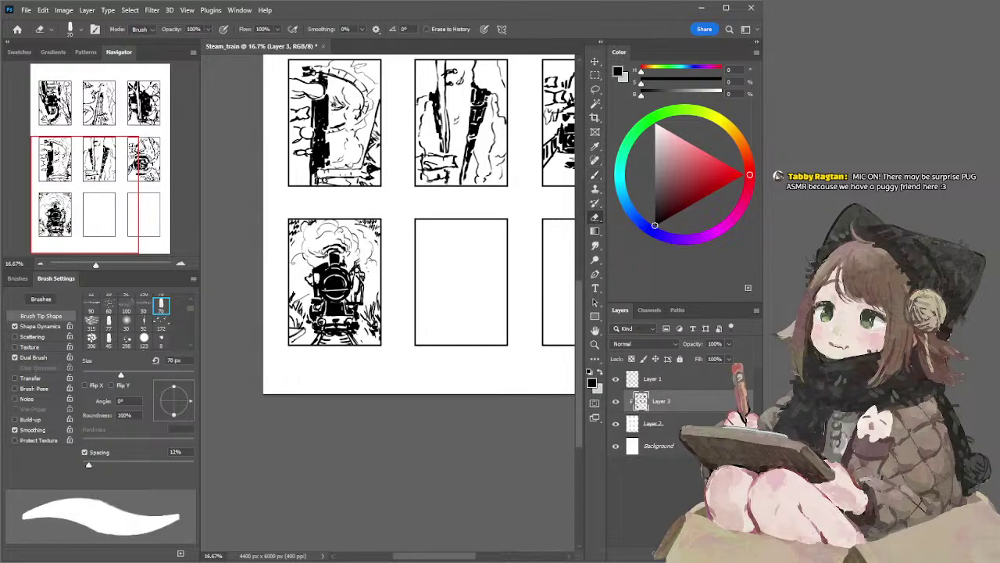
key("[")
key("b")
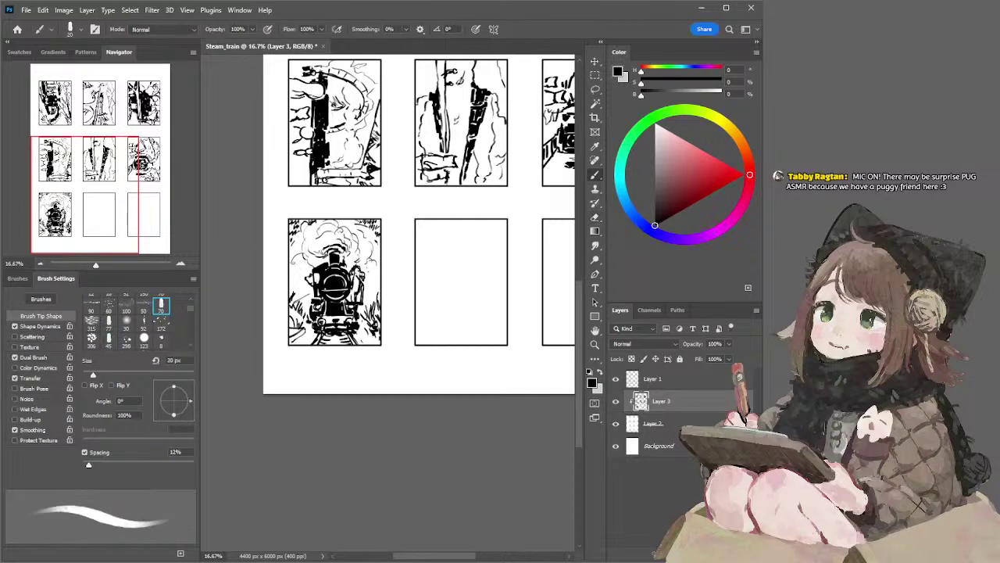
Step: Refine the small details on the locomotive's right side with the 45 px eraser and 20 px brush
key("e")
key("b")
key("e")
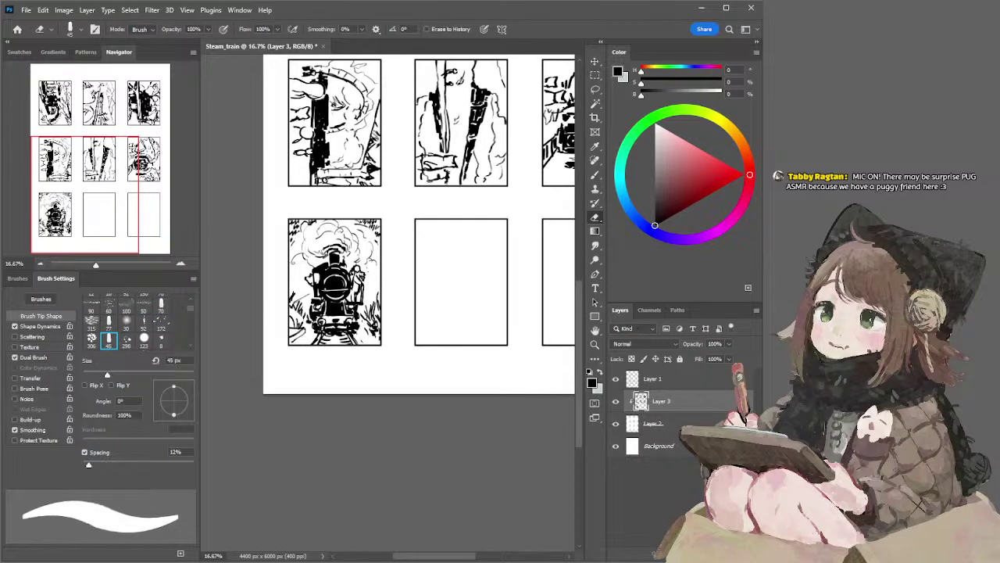
key("b")
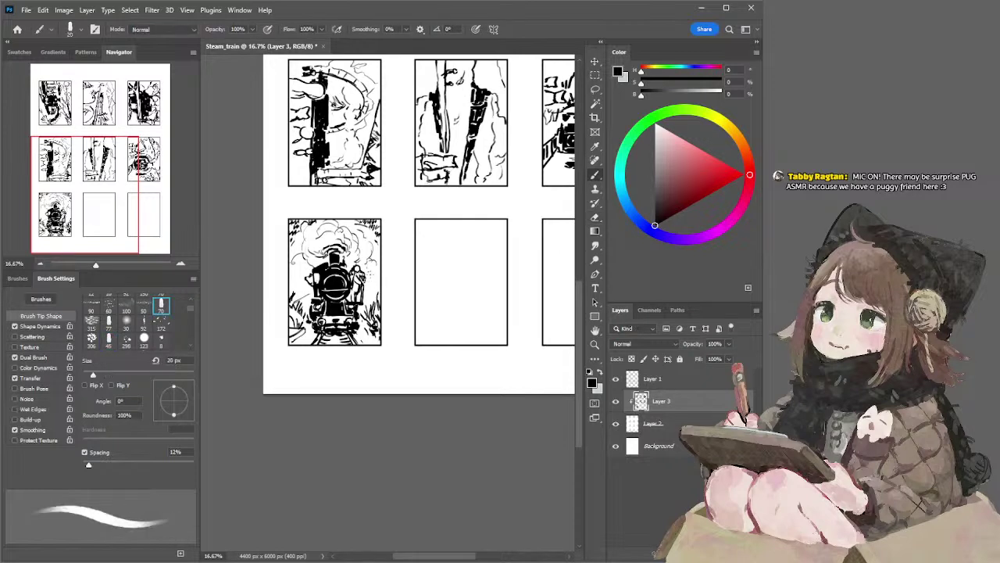
key("e")
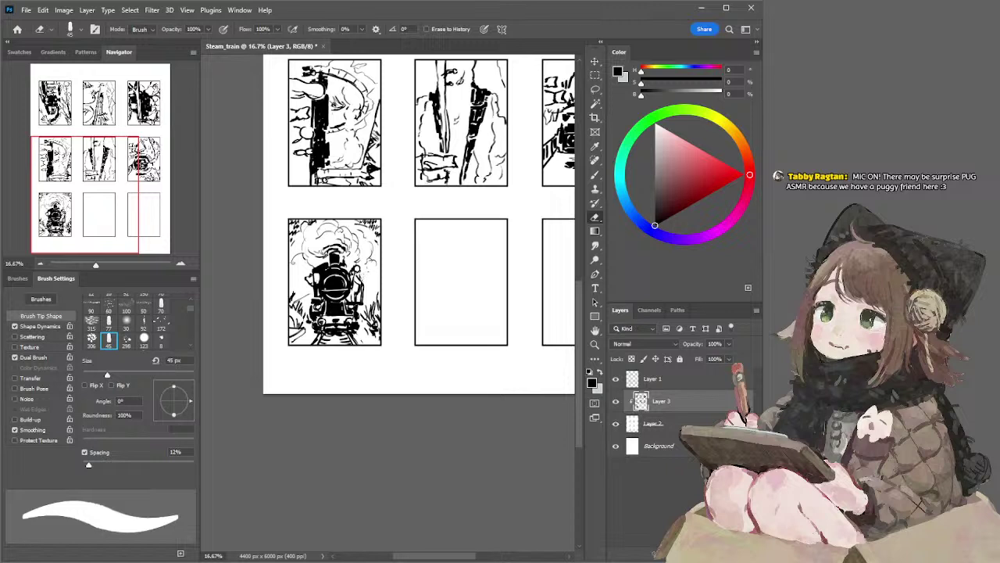
key("b")
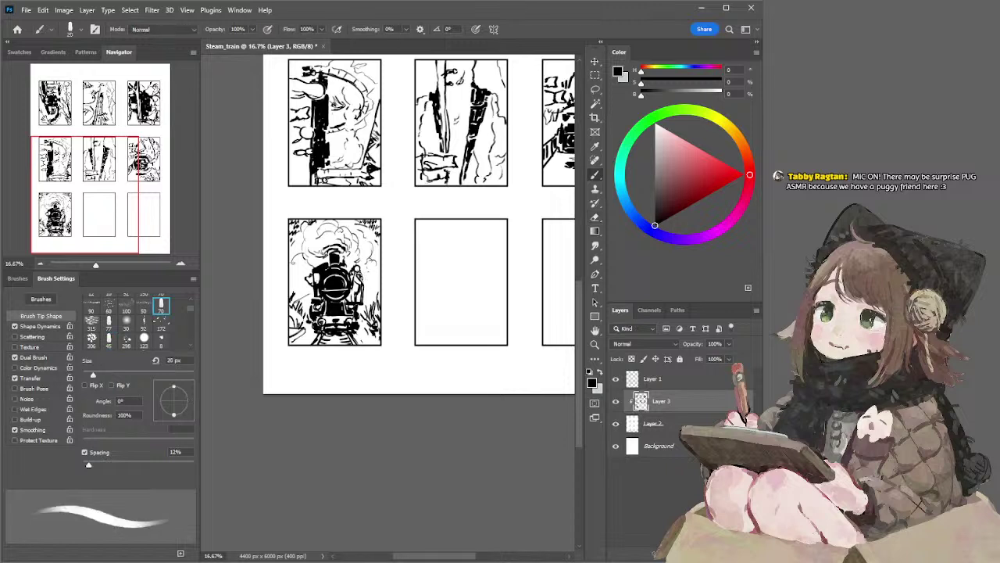
Step: Clean up the vegetation beside the train with the 80 px eraser and rework it with the 20 px brush
left_click_drag(434, 215, 424, 214)
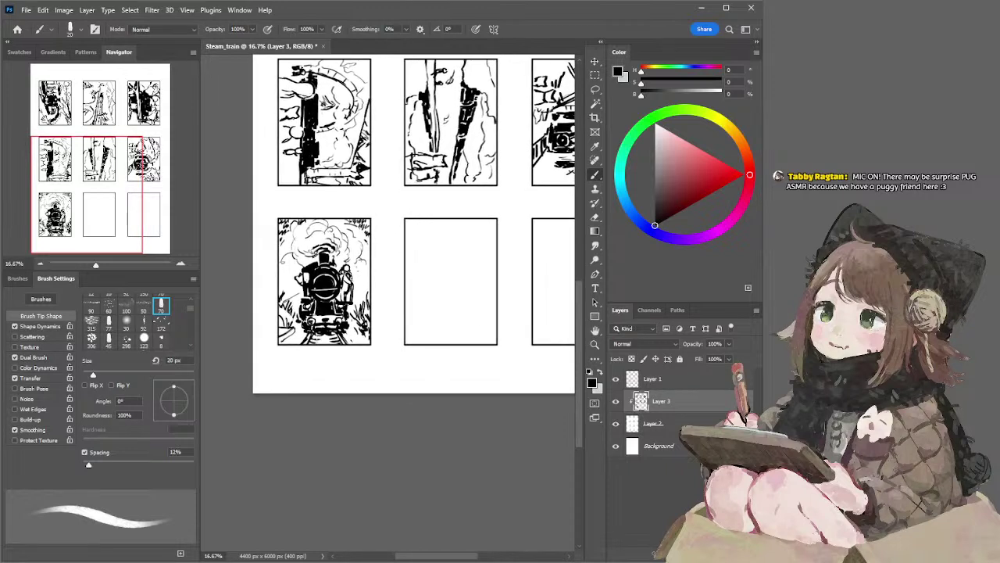
key("e")
key("b")
key("e")
key("bracketright")
key("bracketright")
key("bracketright")
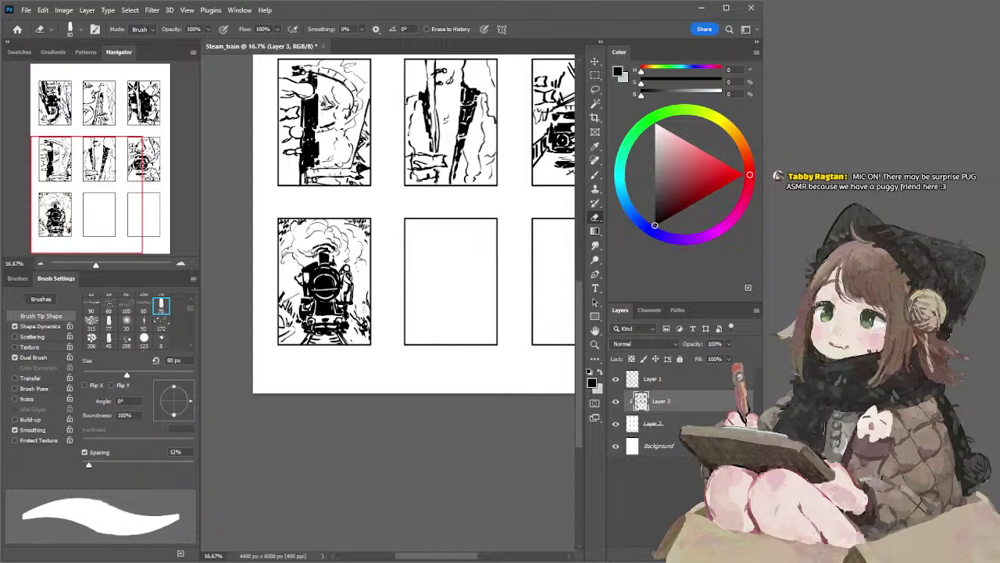
key("b")
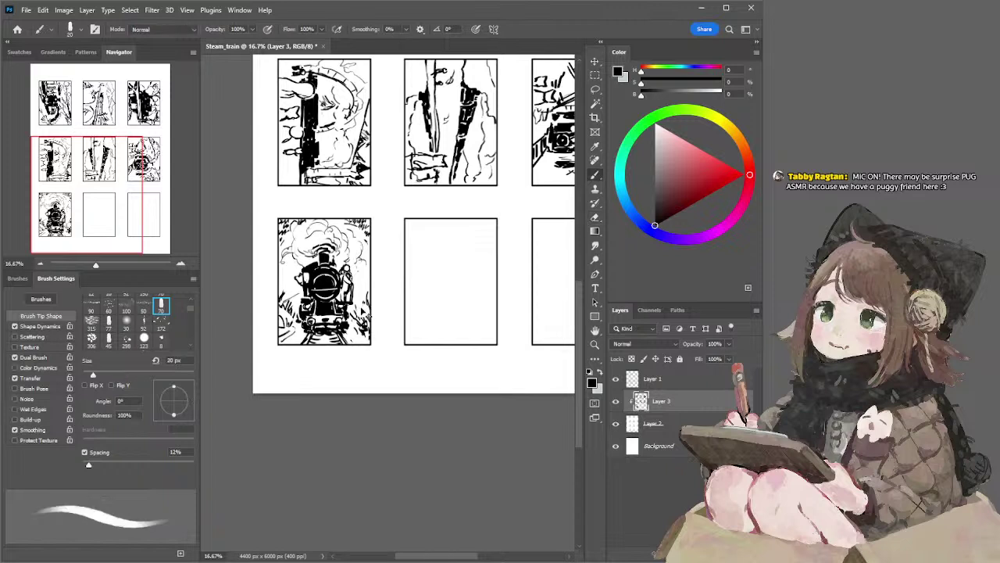
Step: Clear space beside the tracks with the 125 px eraser and draw small plants on both sides with the 20 px brush
key("e")
key("bracketright")
key("bracketright")
key("bracketright")
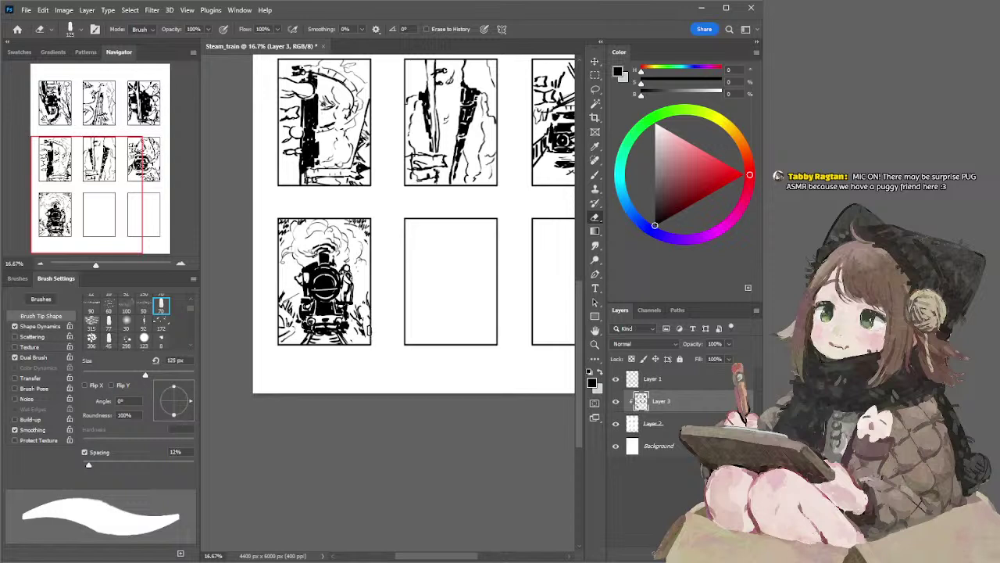
key("b")
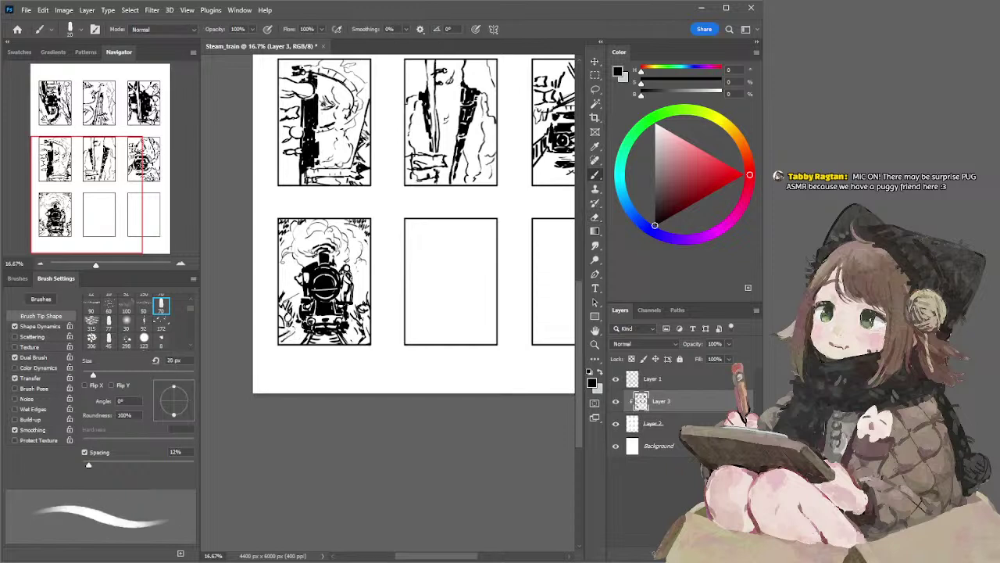
key("e")
key("b")
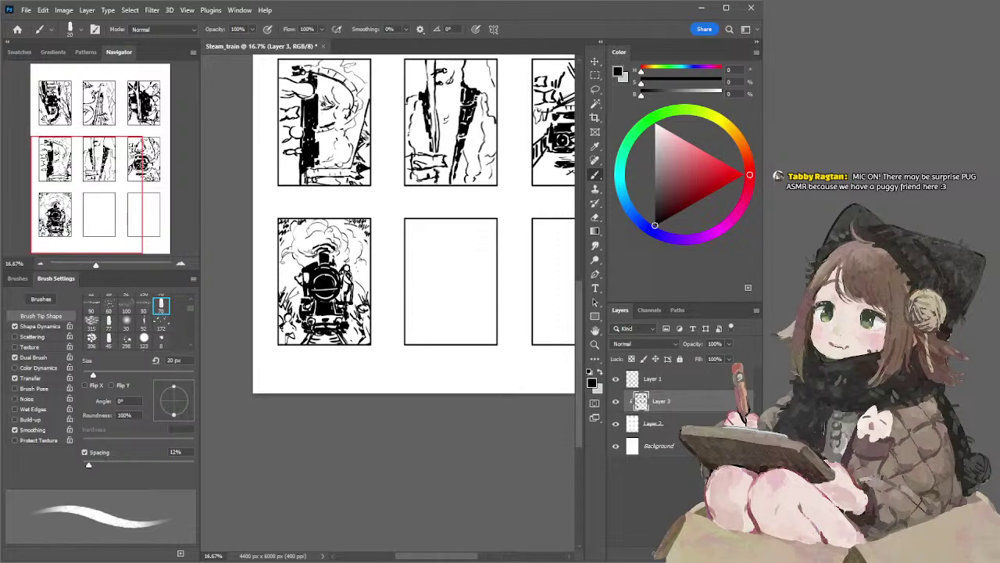
key("e")
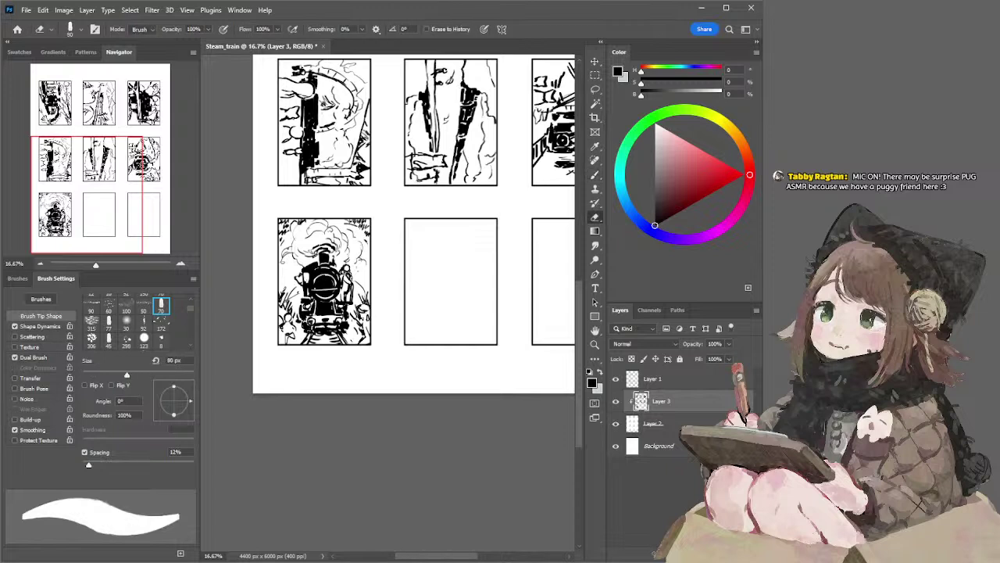
Step: Sketch a nearly horizontal track line across the middle of the bottom-centre frame with the 20 px brush
key("b")
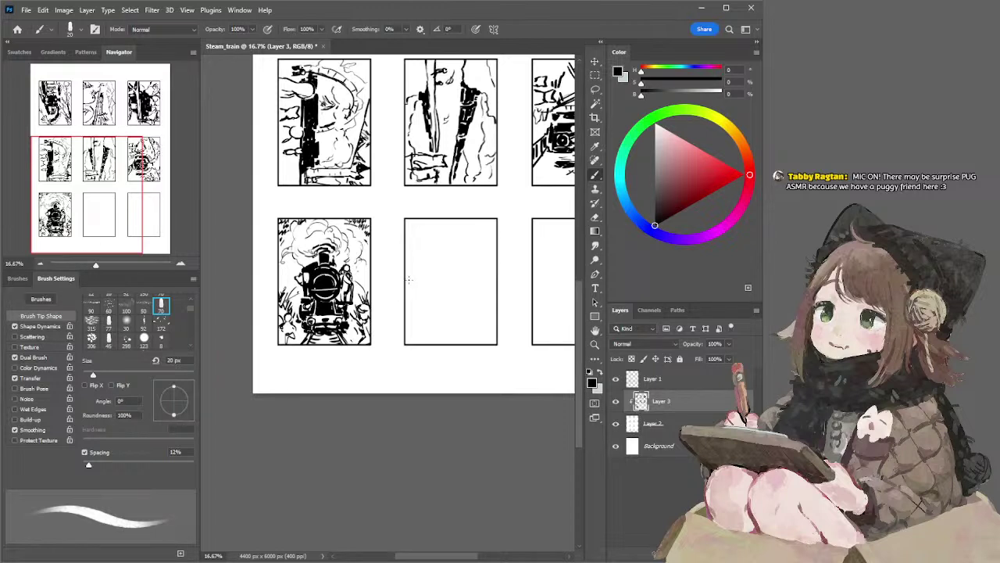
mouse_move(431, 230)
left_mouse_down()
mouse_move(424, 250)
mouse_move(414, 247)
mouse_move(431, 239)
mouse_move(440, 252)
mouse_move(434, 199)
left_mouse_up()
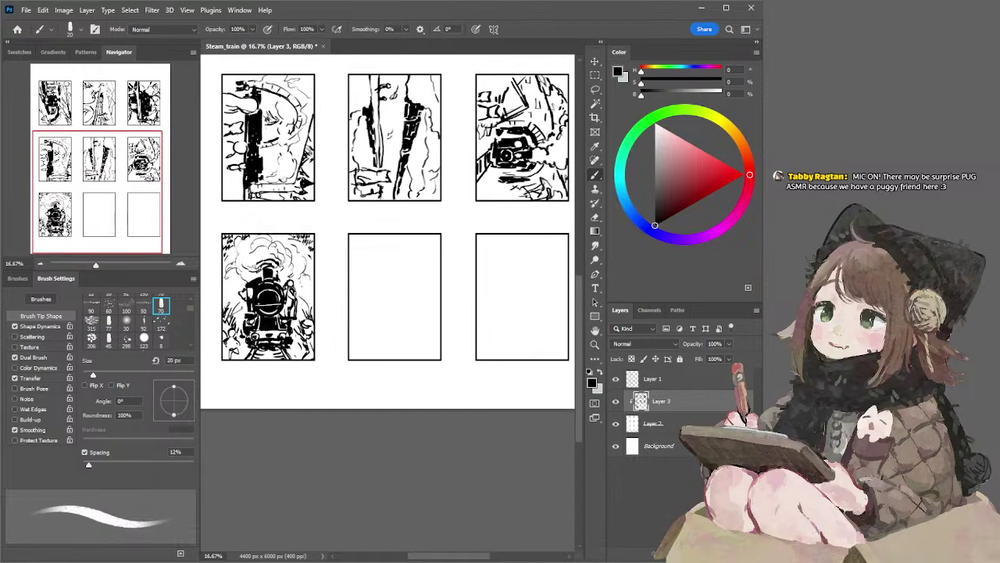
scroll(388, 305, "up", 5)
scroll(388, 305, "down", 3)
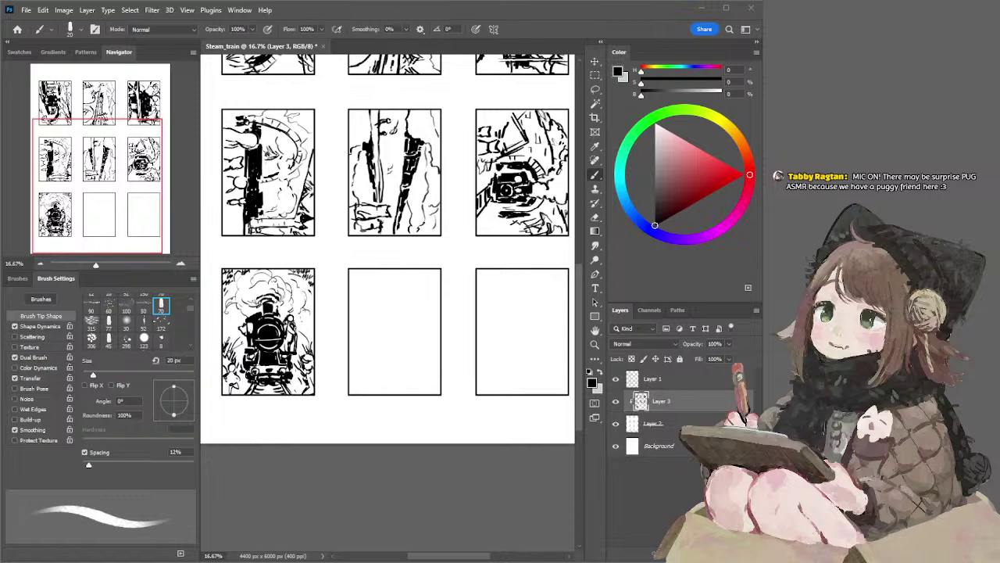
mouse_move(394, 295)
left_mouse_down()
mouse_move(349, 253)
mouse_move(371, 279)
left_mouse_up()
key("ctrl+z")
left_click_drag(311, 286, 382, 286)
key("ctrl+z")
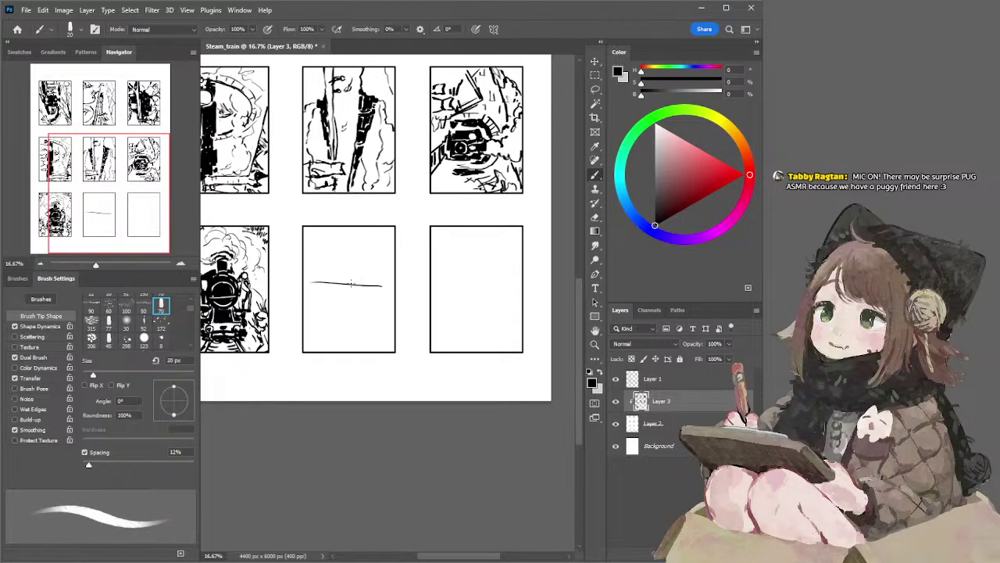
left_click_drag(314, 282, 390, 286)
key("ctrl+z")
key("ctrl+z")
Step: Block in a small black side-view train silhouette on the track line with the 30 px brush
mouse_move(329, 274)
left_mouse_down()
mouse_move(342, 269)
mouse_move(327, 282)
mouse_move(336, 278)
left_mouse_up()
key("ctrl+z")
key("ctrl+z")
key("bracketright")
key("bracketright")
mouse_move(327, 281)
left_mouse_down()
mouse_move(346, 270)
mouse_move(358, 278)
mouse_move(356, 262)
mouse_move(351, 278)
mouse_move(363, 267)
mouse_move(351, 276)
mouse_move(371, 274)
left_mouse_up()
key("ctrl+z")
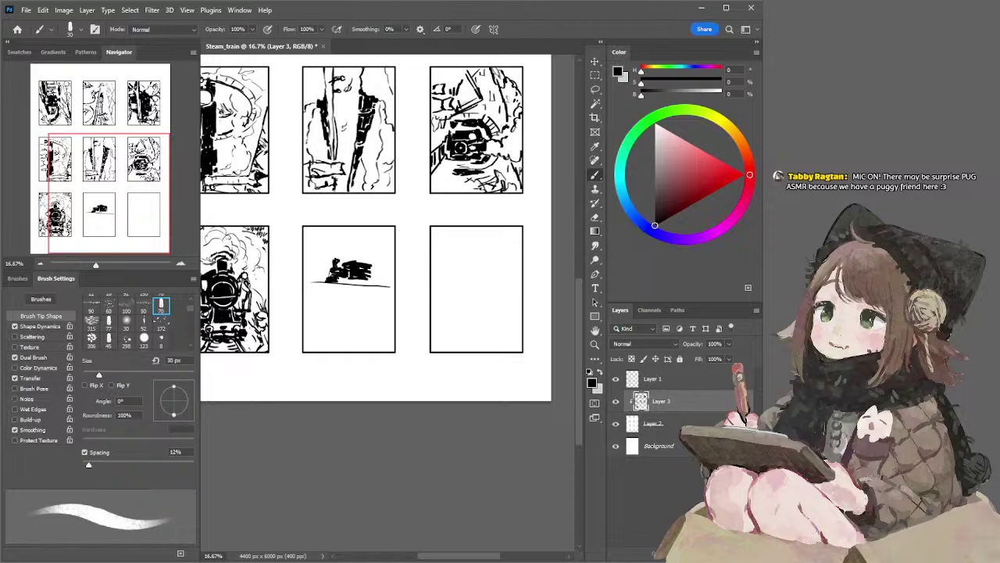
Step: Draw curling smoke outlines above the small train with a finer brush
key("bracketleft")
mouse_move(335, 252)
left_mouse_down()
mouse_move(331, 239)
mouse_move(350, 227)
mouse_move(335, 237)
left_mouse_up()
key("ctrl+z")
mouse_move(351, 237)
left_mouse_down()
mouse_move(342, 248)
mouse_move(351, 233)
mouse_move(360, 239)
mouse_move(376, 228)
left_mouse_up()
key("ctrl+z")
key("ctrl+z")
key("ctrl+z")
left_click_drag(341, 256, 375, 250)
left_click_drag(379, 248, 392, 252)
Step: Paint a slanted tree trunk along the right side of the bottom-centre frame with the 40 px brush
key("bracketright")
key("bracketright")
key("bracketright")
key("bracketright")
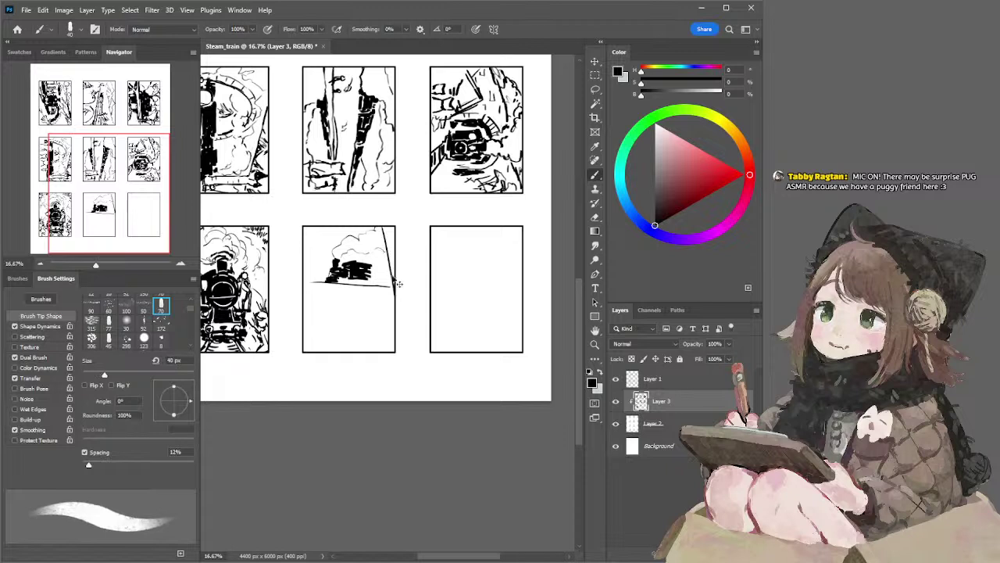
left_click_drag(379, 228, 393, 312)
key("ctrl+z")
key("ctrl+z")
key("ctrl+z")
Step: Try to paint a matching slanted trunk along the frame's left side with the 60 px brush
left_click_drag(316, 226, 305, 308)
key("ctrl+z")
left_click_drag(311, 267, 305, 302)
left_click_drag(316, 228, 305, 309)
key("ctrl+z")
key("ctrl+z")
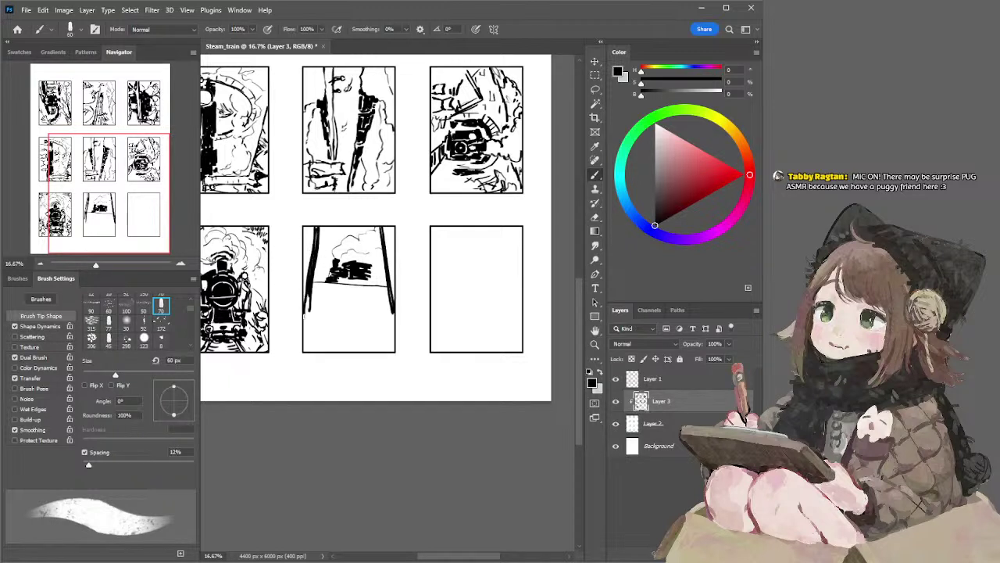
key("ctrl+z")
key("ctrl+z")
key("ctrl+z")
key("ctrl+z")
Step: Redraw the slanted left tree trunk with thinner strokes and reduce the brush to 35 px
left_click_drag(316, 228, 304, 294)
key("ctrl+z")
left_click_drag(316, 227, 313, 267)
key("ctrl+z")
key("bracketleft")
key("bracketleft")
key("bracketleft")
key("bracketleft")
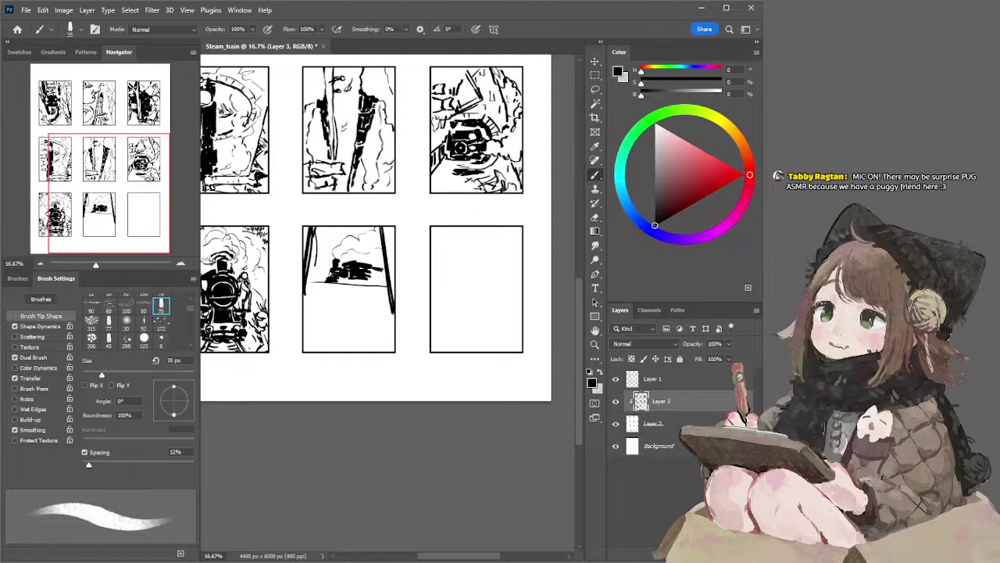
key("l")
mouse_move(363, 285)
left_mouse_down()
mouse_move(327, 257)
mouse_move(390, 279)
mouse_move(374, 286)
left_mouse_up()
key("alt")
left_click_drag(350, 255, 361, 258)
key("ctrl+z")
key("ctrl+z")
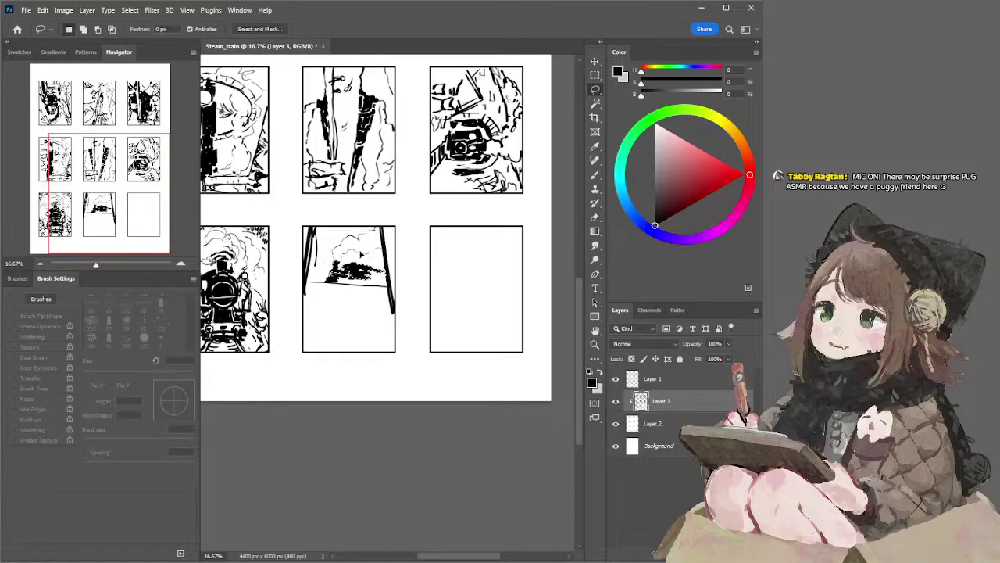
Step: Define the small train's carriages and underside with solid black strokes using the 30 to 35 px brush
key("b")
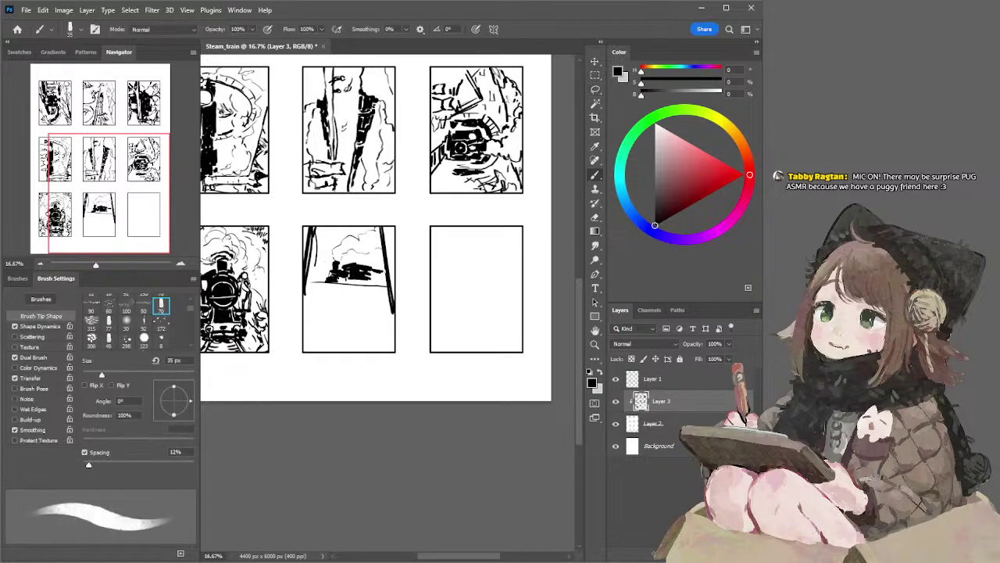
mouse_move(336, 277)
left_mouse_down()
mouse_move(389, 282)
mouse_move(383, 275)
mouse_move(392, 290)
mouse_move(383, 279)
left_mouse_up()
key("bracketleft")
key("bracketright")
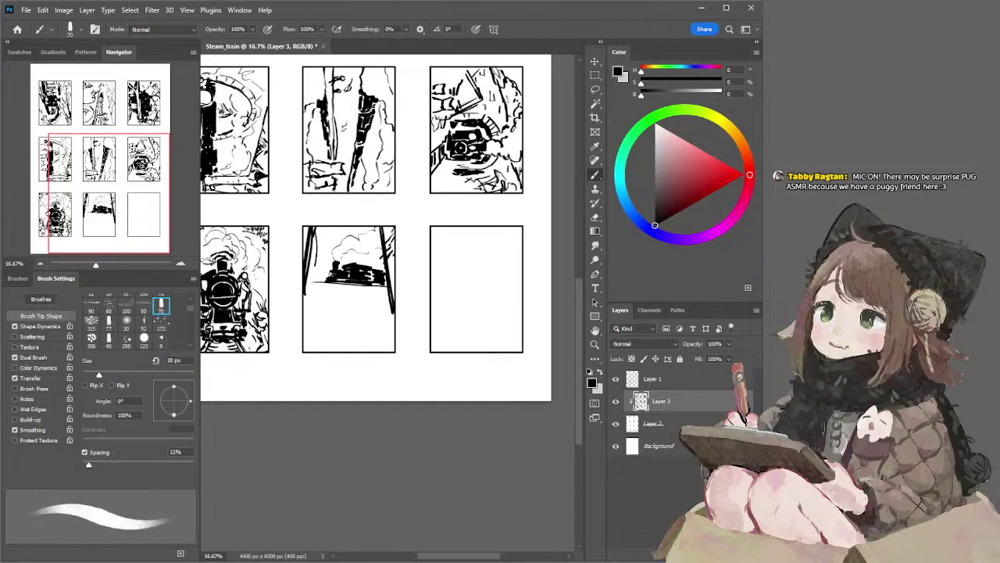
Step: Add branches and foliage strokes around the left tree at the frame's top, varying the brush between 20 and 35 px
key("bracketright")
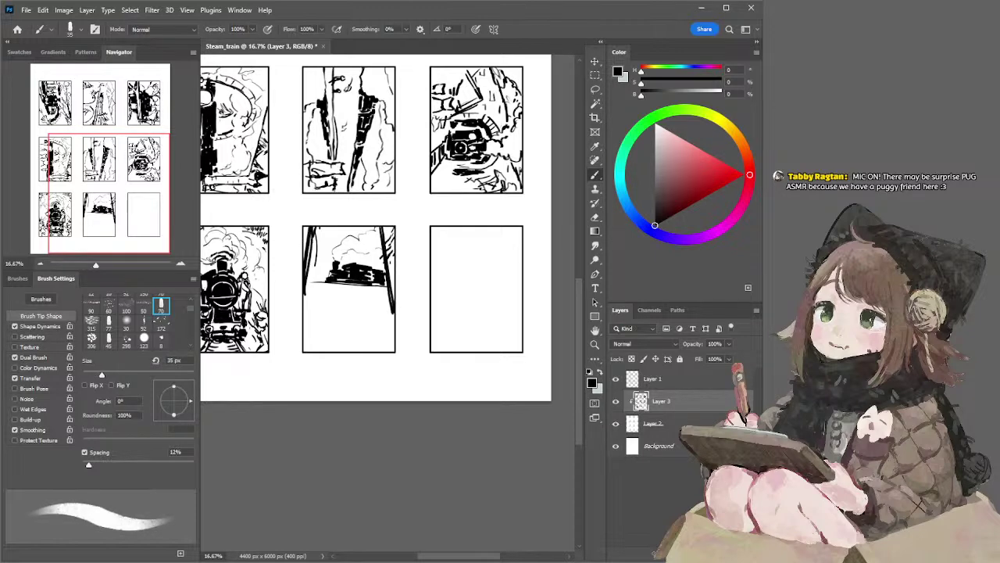
key("bracketleft")
key("bracketleft")
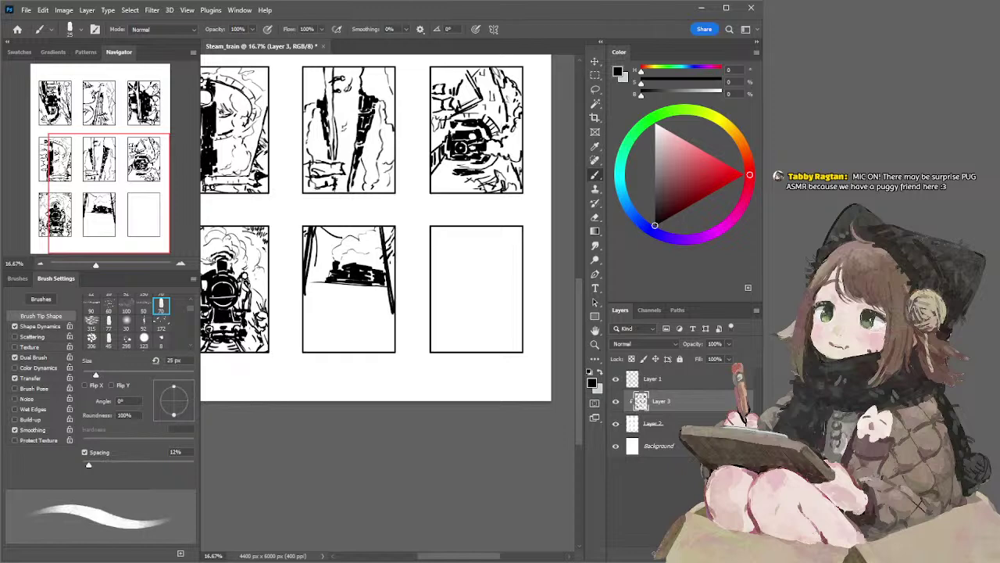
key("bracketright")
key("bracketright")
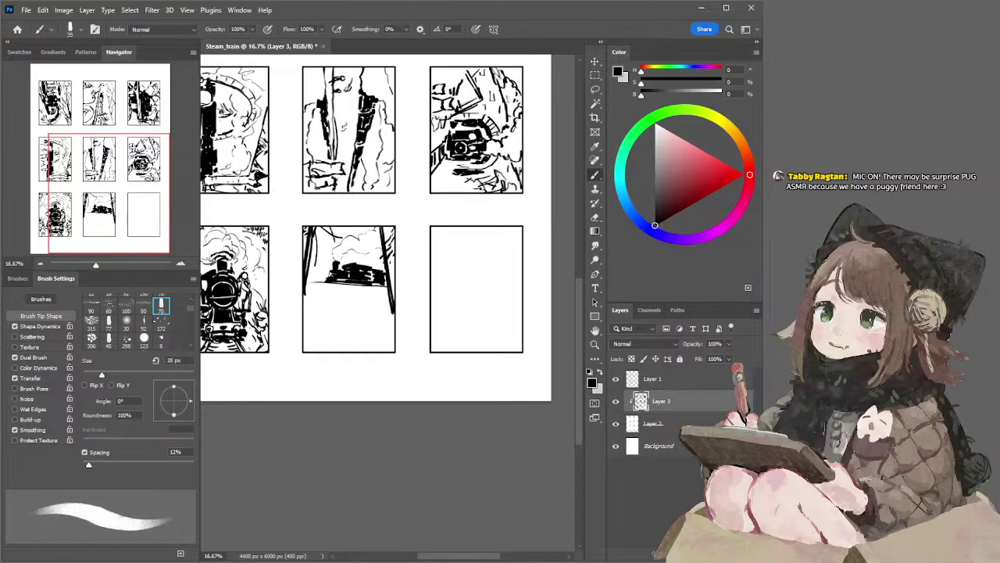
key("bracketleft")
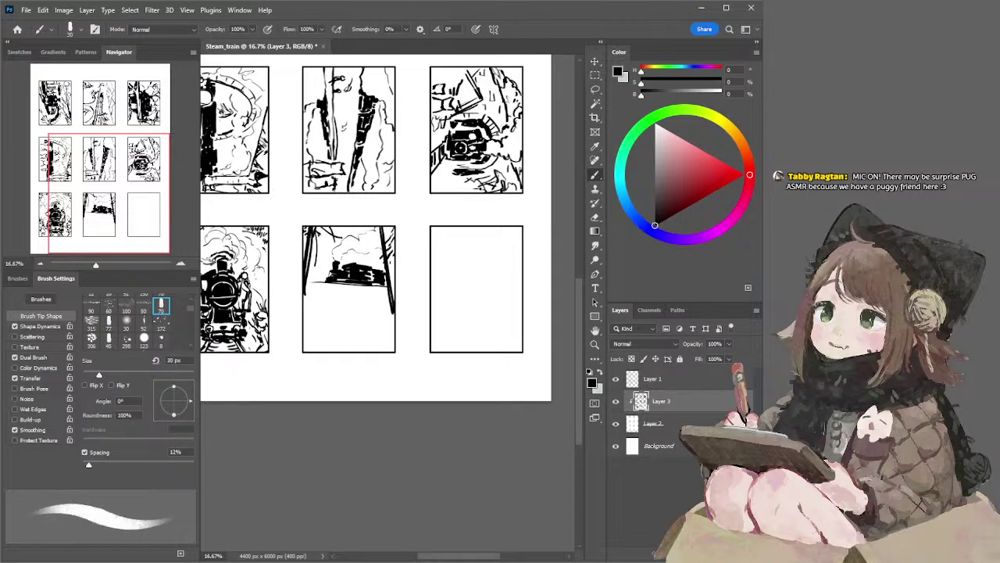
key("bracketleft")
key("bracketleft")
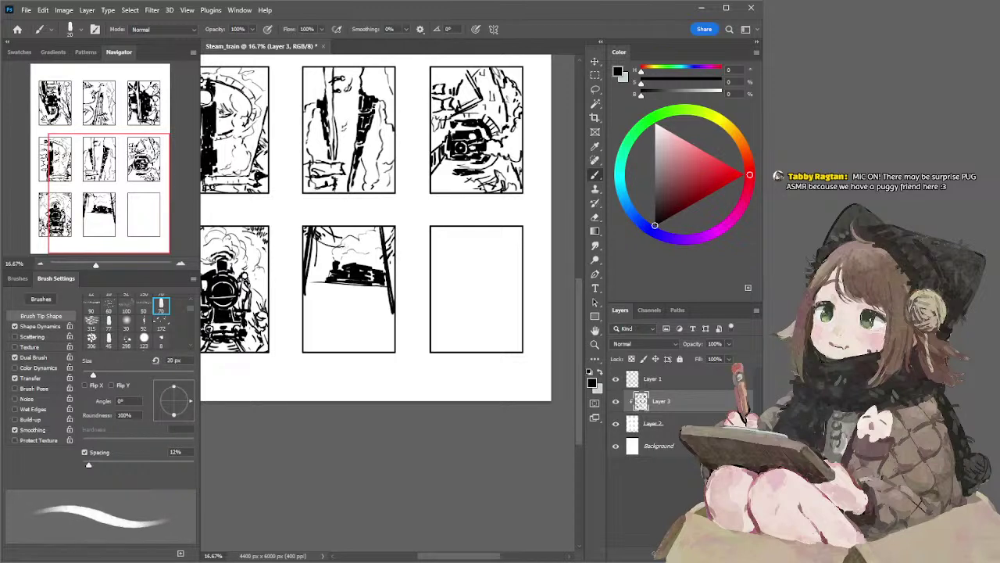
key("bracketright")
key("bracketright")
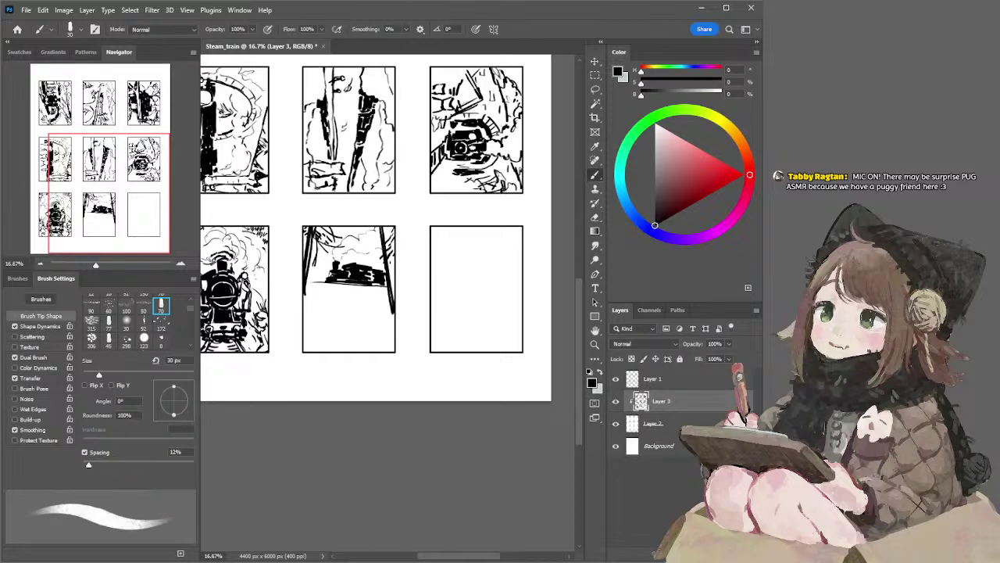
Step: Sketch horizontal ground strokes beneath the train in the bottom-centre frame with the 30 px brush
mouse_move(306, 284)
left_mouse_down()
mouse_move(328, 288)
mouse_move(324, 282)
mouse_move(363, 307)
left_mouse_up()
key("ctrl+z")
key("ctrl+z")
key("ctrl+z")
key("e")
key("b")
key("ctrl+z")
key("ctrl+z")
key("ctrl+z")
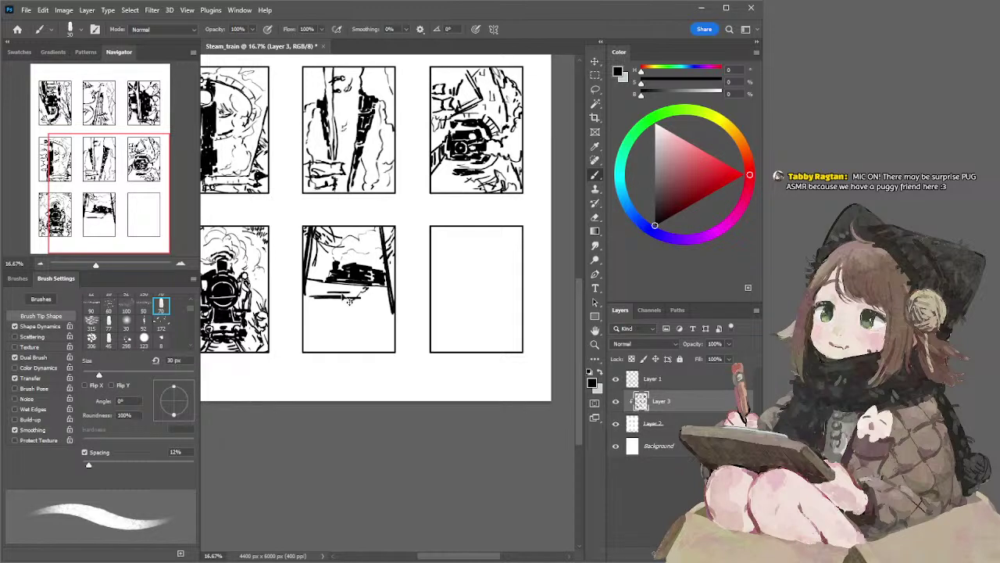
Step: Rework the bank edge below the train with the 80 px eraser and 30 px brush
key("ctrl+z")
mouse_move(306, 287)
left_mouse_down()
mouse_move(361, 290)
mouse_move(352, 302)
left_mouse_up()
key("ctrl+z")
key("ctrl+z")
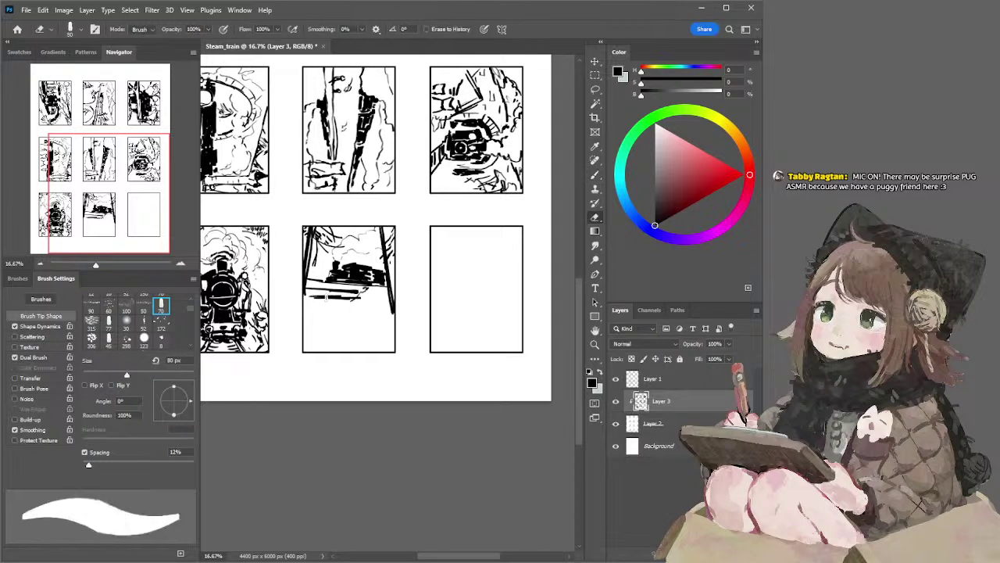
key("ctrl+z")
mouse_move(320, 289)
left_mouse_down()
mouse_move(352, 293)
mouse_move(329, 308)
left_mouse_up()
key("ctrl+z")
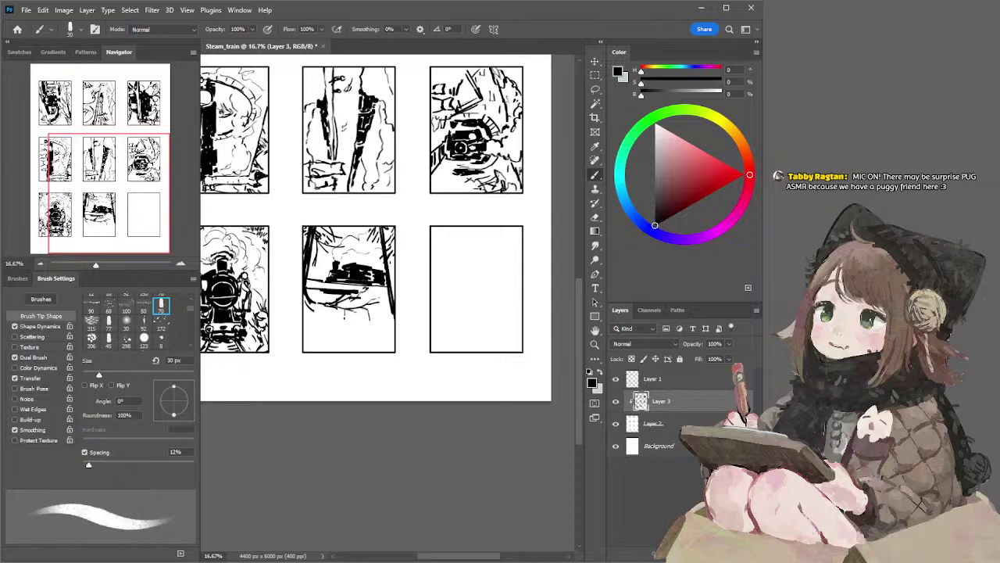
Step: Sketch the rocks, banks and short vertical strokes in the lower half of the frame with the 30 px brush
mouse_move(334, 324)
left_mouse_down()
mouse_move(363, 337)
mouse_move(343, 325)
mouse_move(372, 320)
left_mouse_up()
key("ctrl+z")
key("ctrl+z")
left_click_drag(355, 329, 367, 330)
mouse_move(312, 316)
left_mouse_down()
mouse_move(325, 329)
mouse_move(309, 350)
left_mouse_up()
key("ctrl+z")
left_click_drag(347, 311, 347, 325)
Step: Detail the foreground along the frame's bottom edge with the 25 px brush and trim shapes with the 60 px eraser
key("bracketleft")
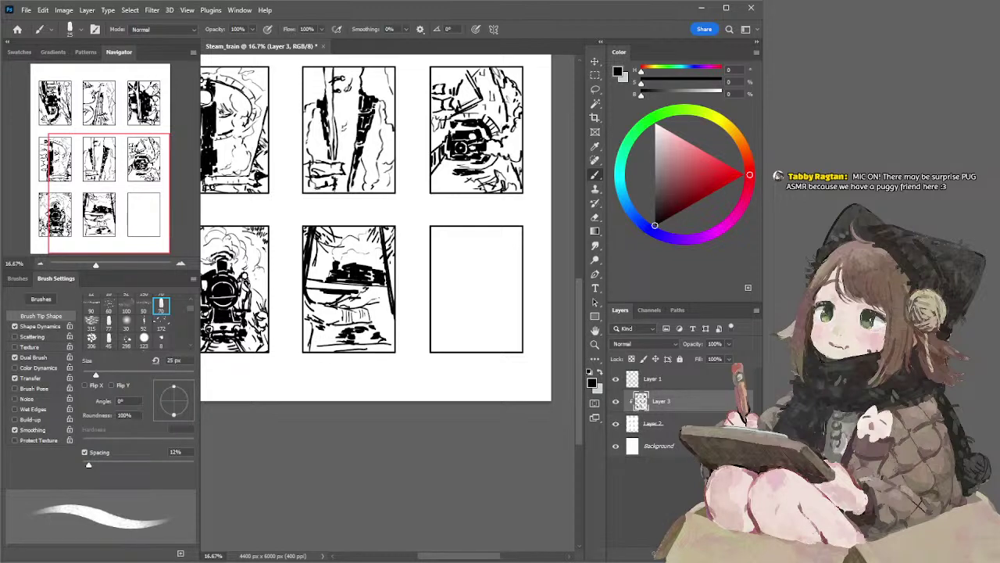
left_click_drag(330, 348, 387, 347)
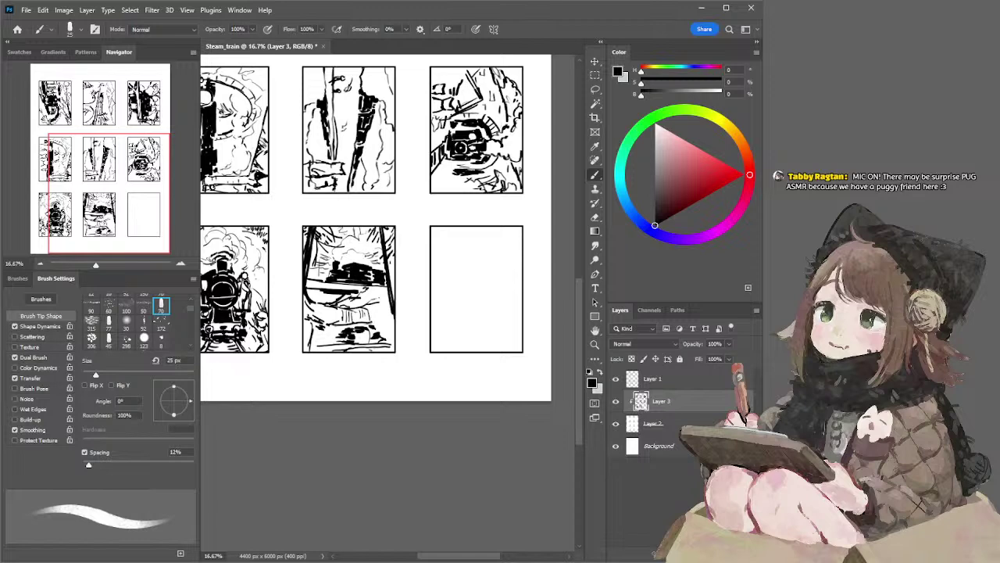
key("e")
key("b")
key("e")
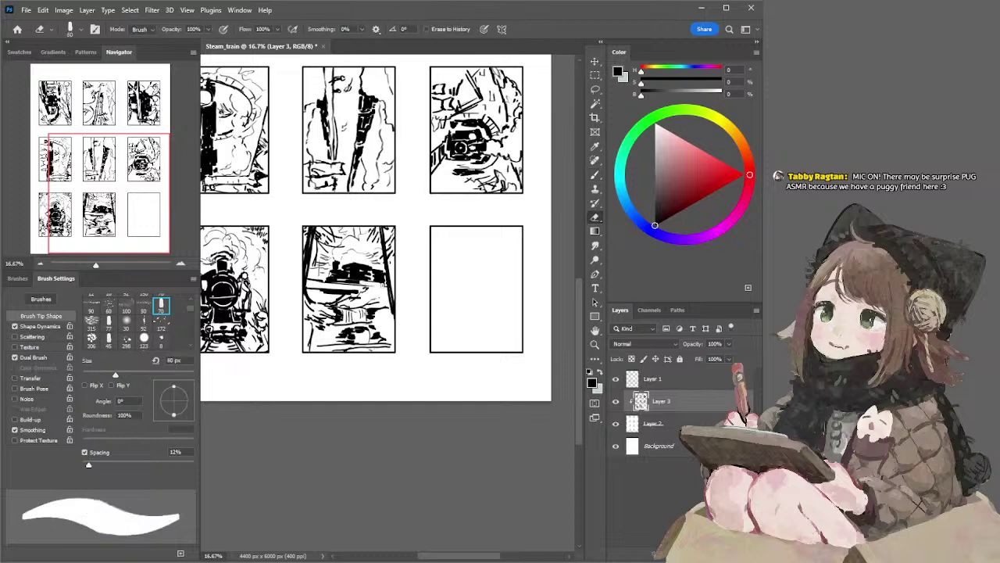
key("b")
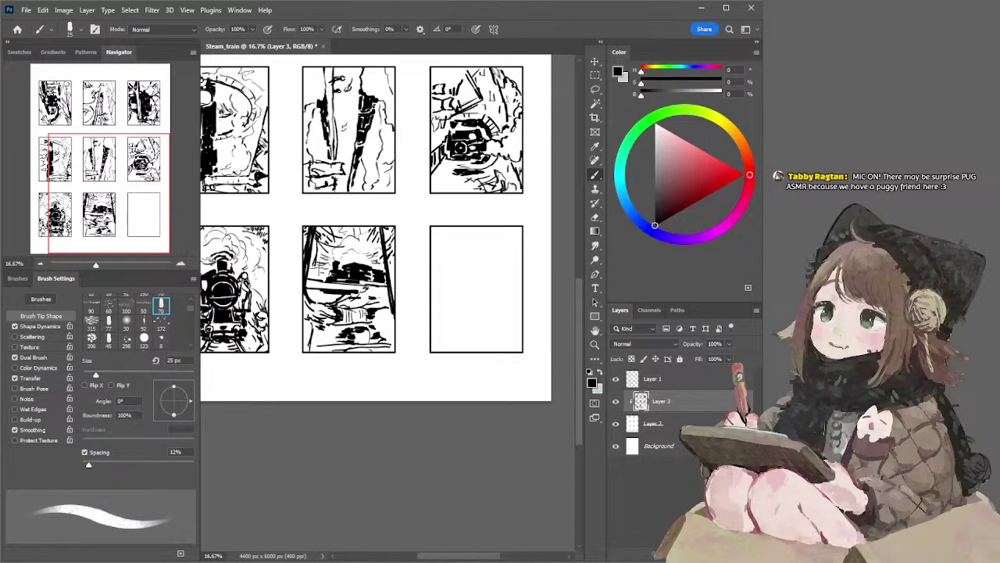
Step: Turn off the brush's Transfer option and strengthen the bank strokes below the train with the 25 and 35 px brush
left_click(15, 377)
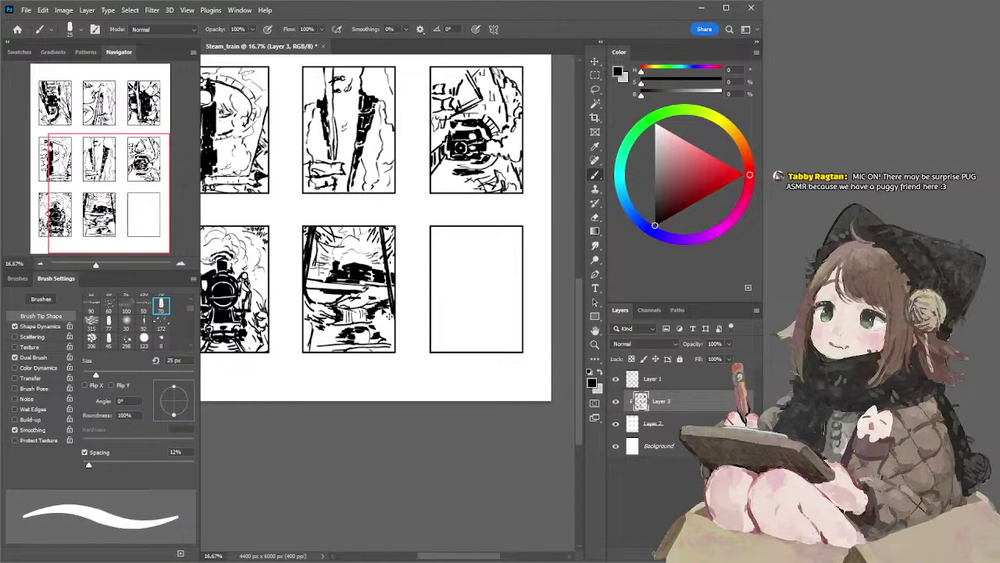
key("bracketright")
key("bracketright")
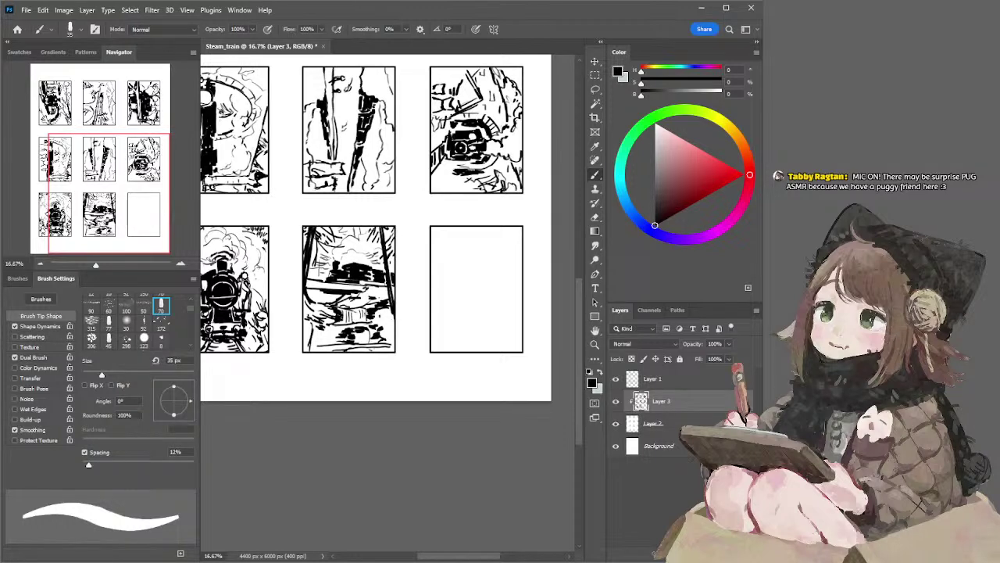
key("bracketleft")
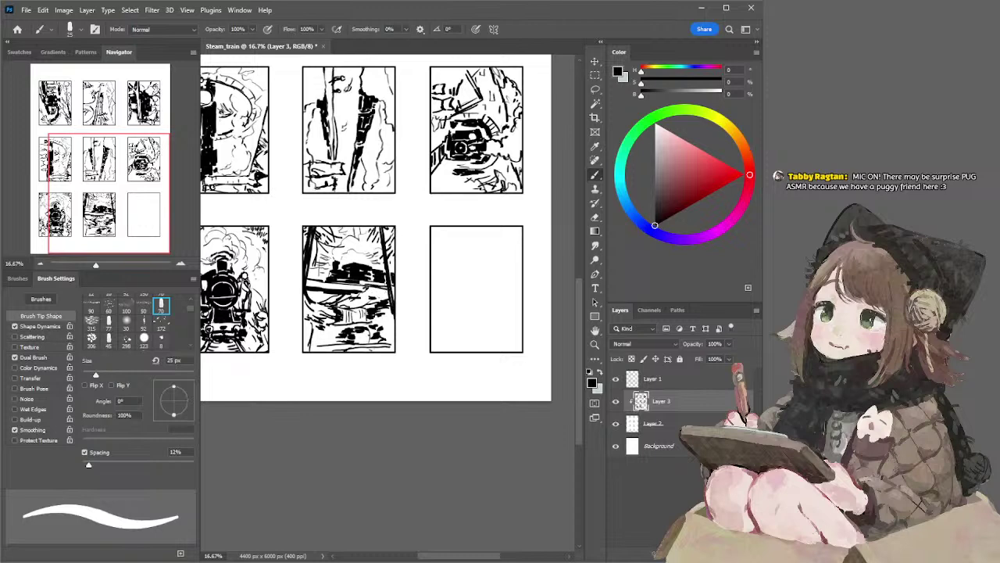
Step: Darken the rocks and foreground in the lower half of the frame, varying the brush between 30 and 50 px
key("bracketright")
key("bracketright")
key("bracketright")
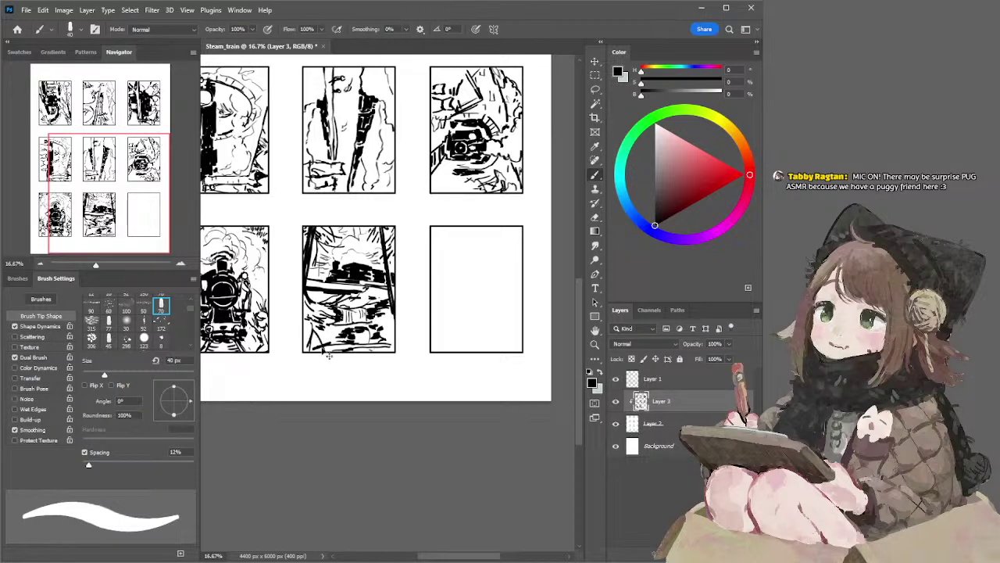
key("bracketleft")
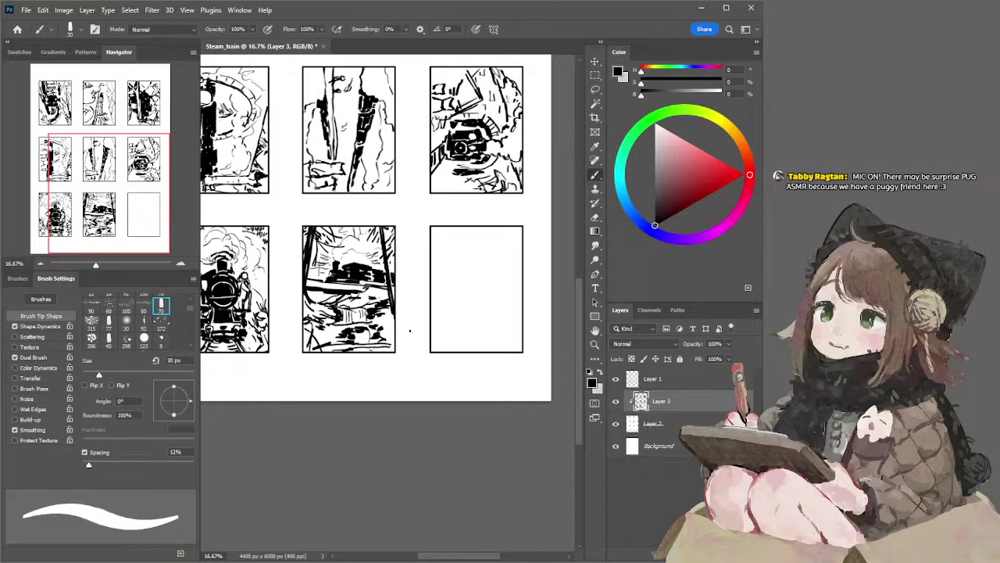
key("bracketright")
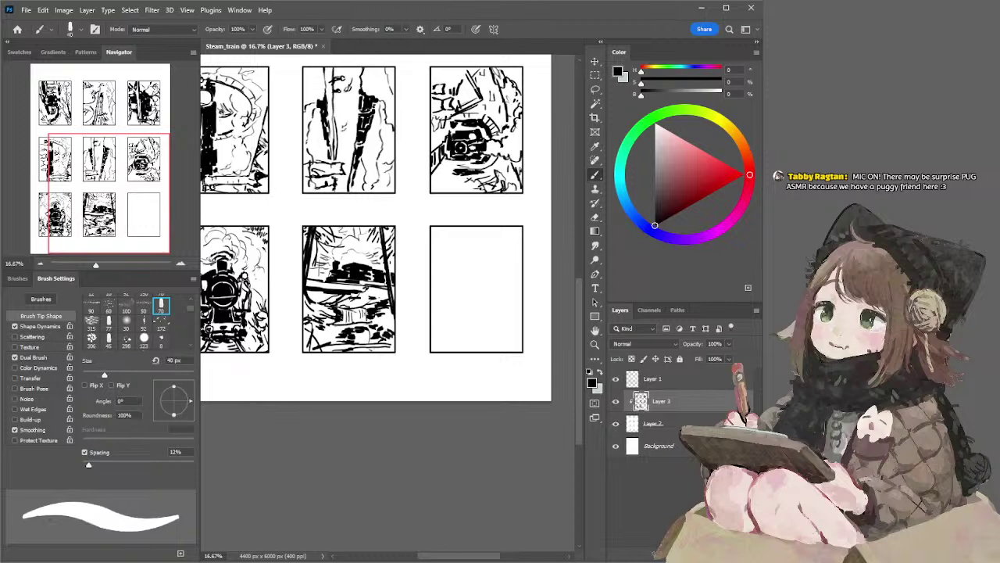
key("bracketright")
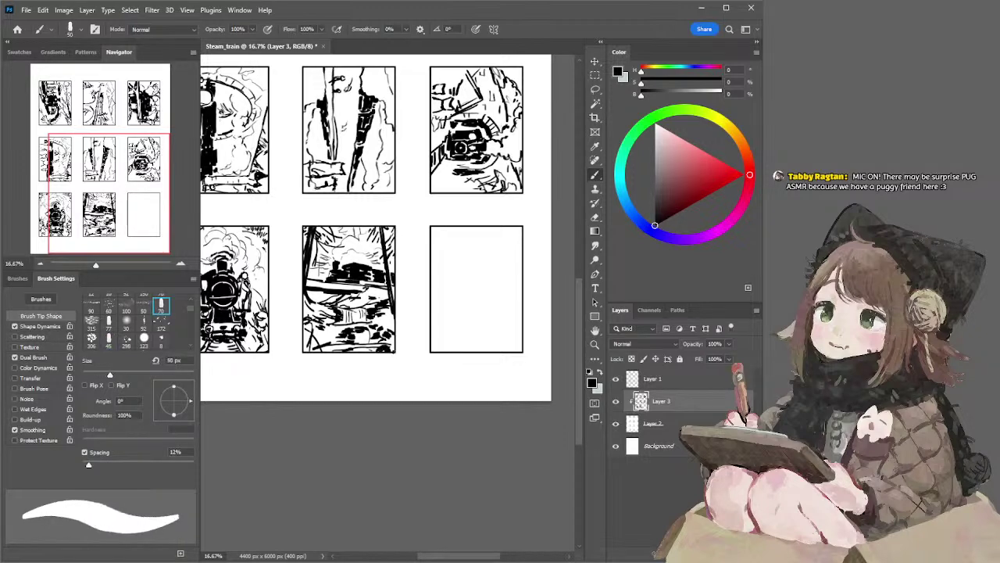
Step: Lasso the whole bottom-centre sketch, scale it down slightly with Free Transform and deselect it
left_click(595, 88)
mouse_move(306, 213)
left_mouse_down()
mouse_move(286, 275)
mouse_move(414, 235)
mouse_move(397, 211)
left_mouse_up()
key("ctrl+t")
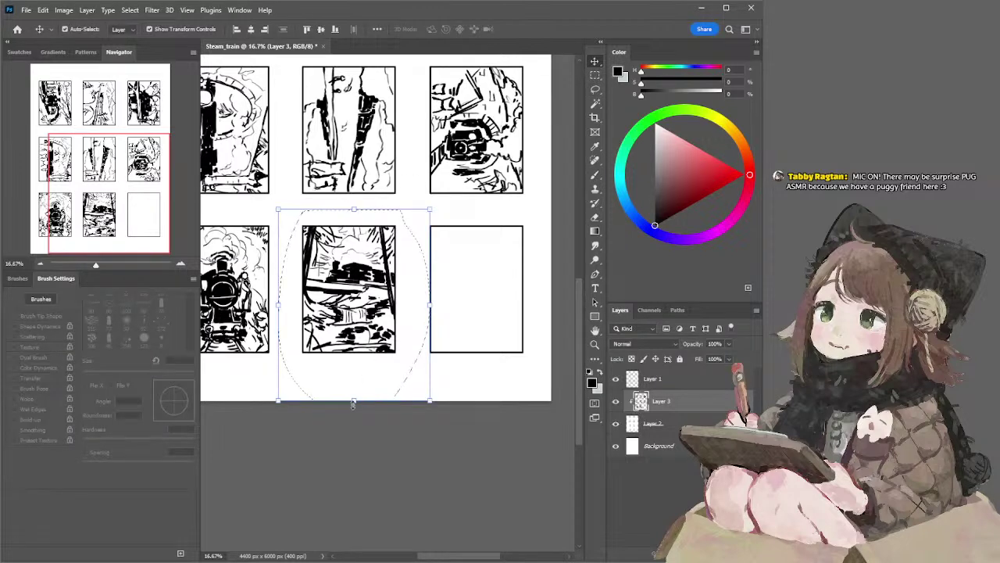
left_click_drag(354, 400, 354, 388)
key("Return")
key("ctrl+d")
Step: Strengthen the tree trunks and add branches along the sides of the bottom-centre frame, varying the brush between 20 and 50 px
key("b")
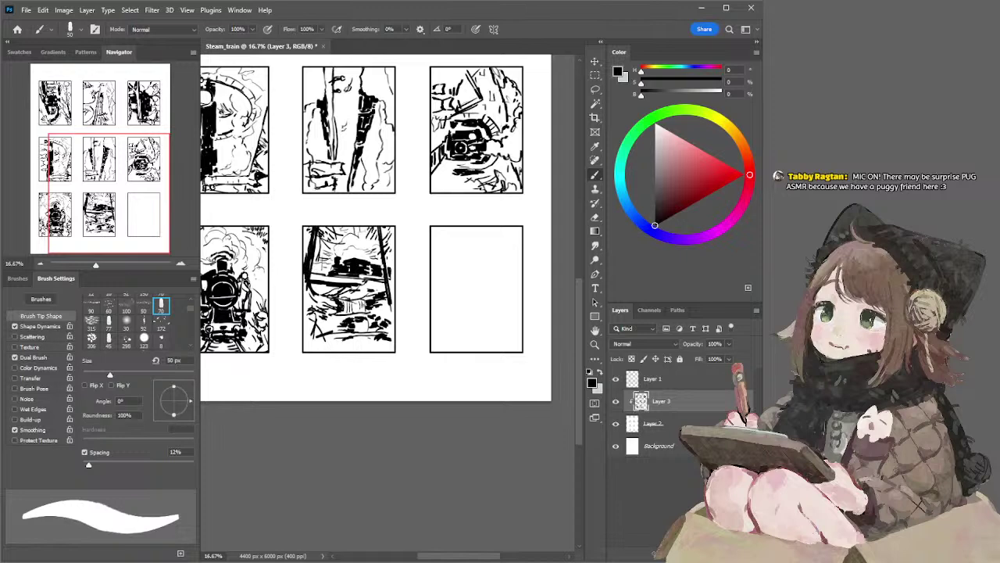
key("bracketleft")
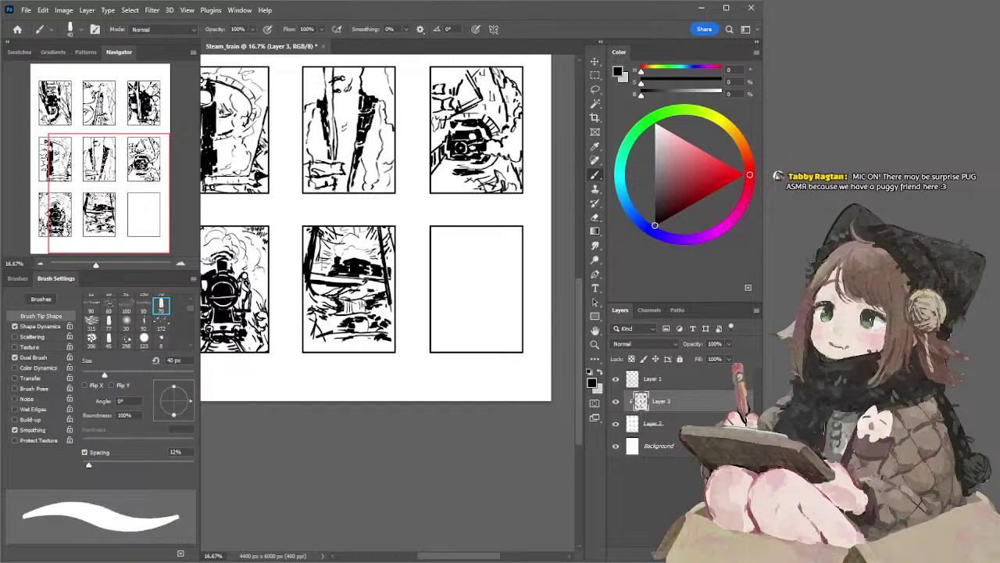
key("bracketleft")
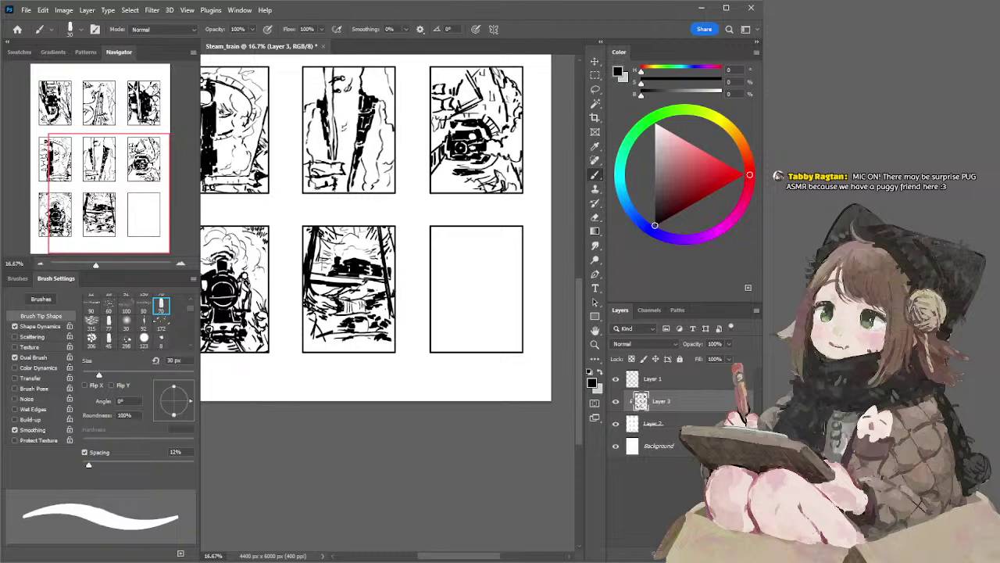
key("bracketleft")
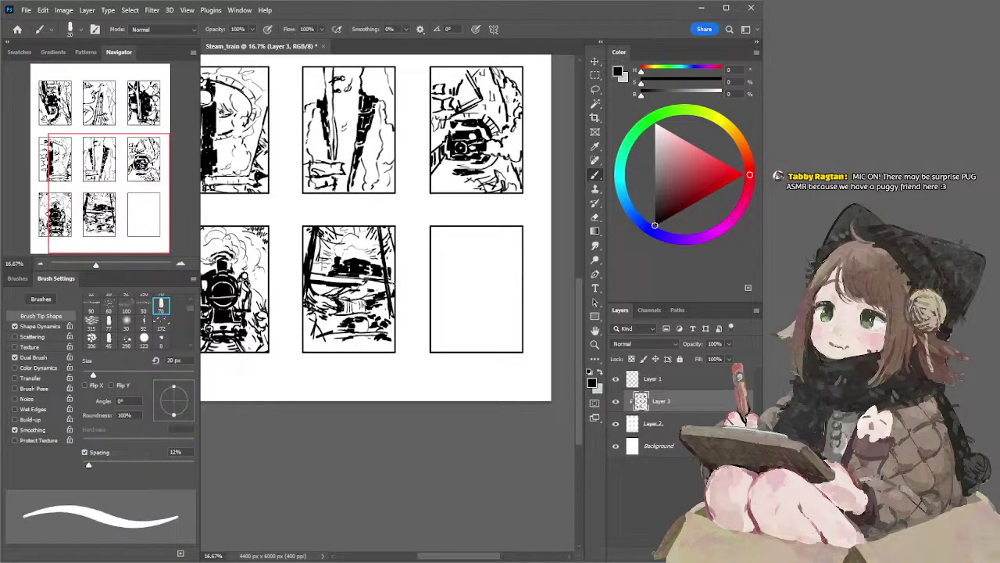
key("bracketright")
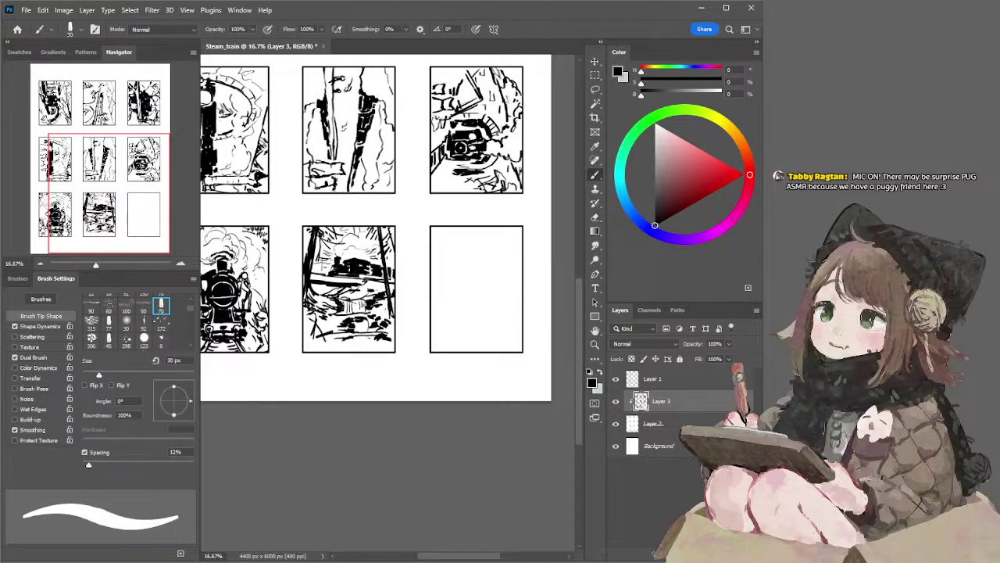
Step: Fill the empty strip along the bottom-centre frame's lower edge with dark foreground strokes, using the brush between 30 and 45 px
left_click_drag(348, 338, 329, 347)
left_click(109, 334)
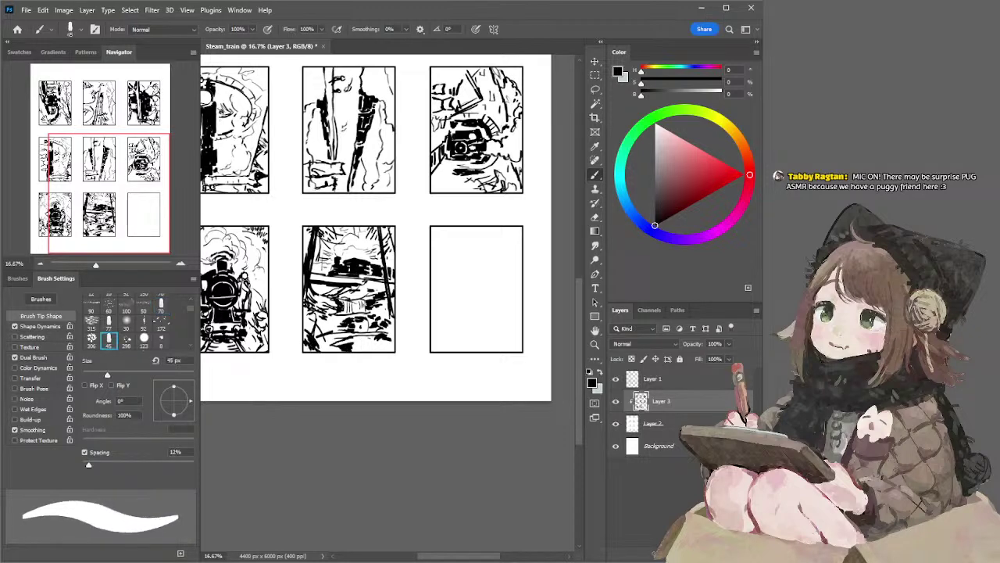
left_click(161, 303)
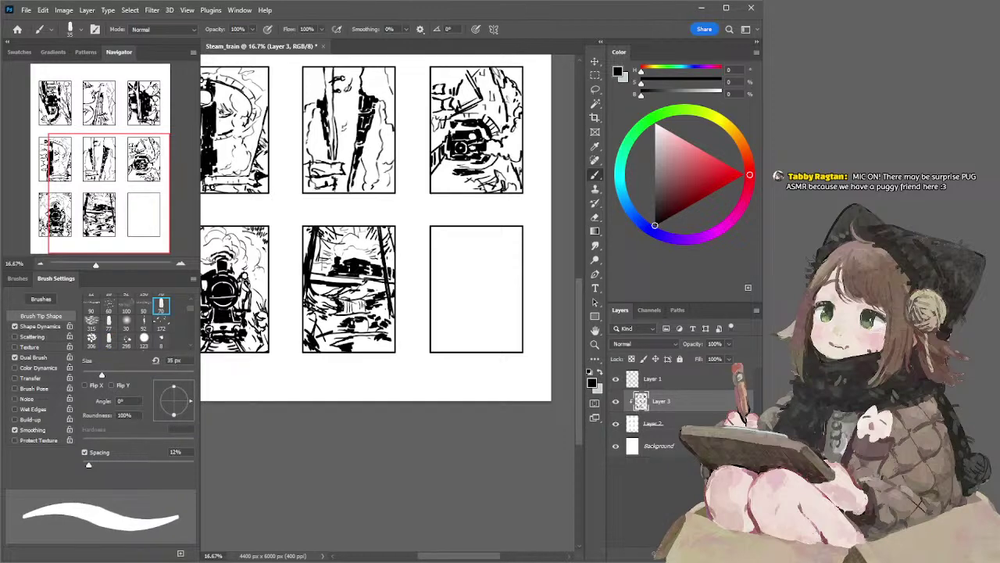
key("e")
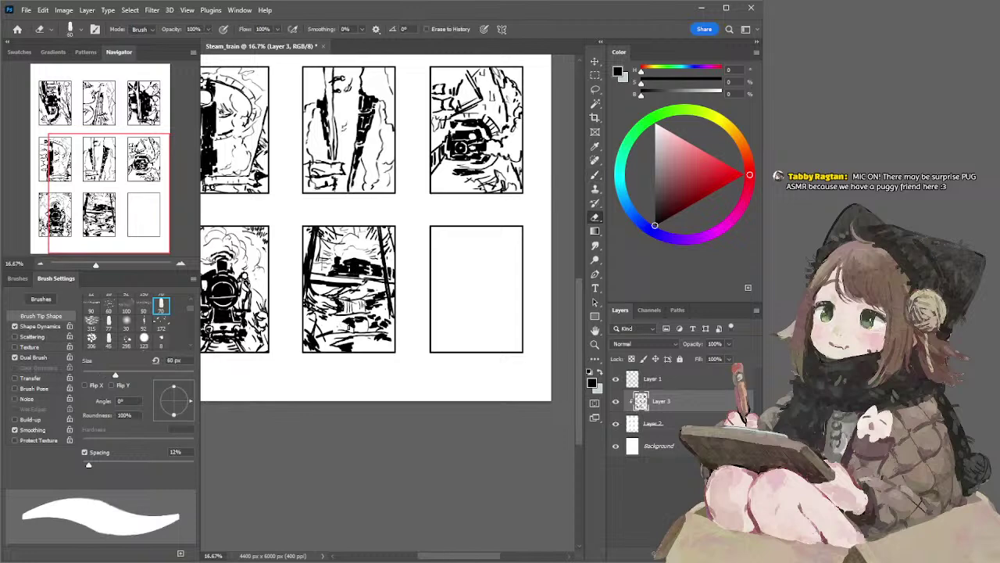
key("b")
Step: Refine the foreground rocks along the frame's lower edge with the brush between 15 and 30 px and the 60 px eraser
key("bracketleft")
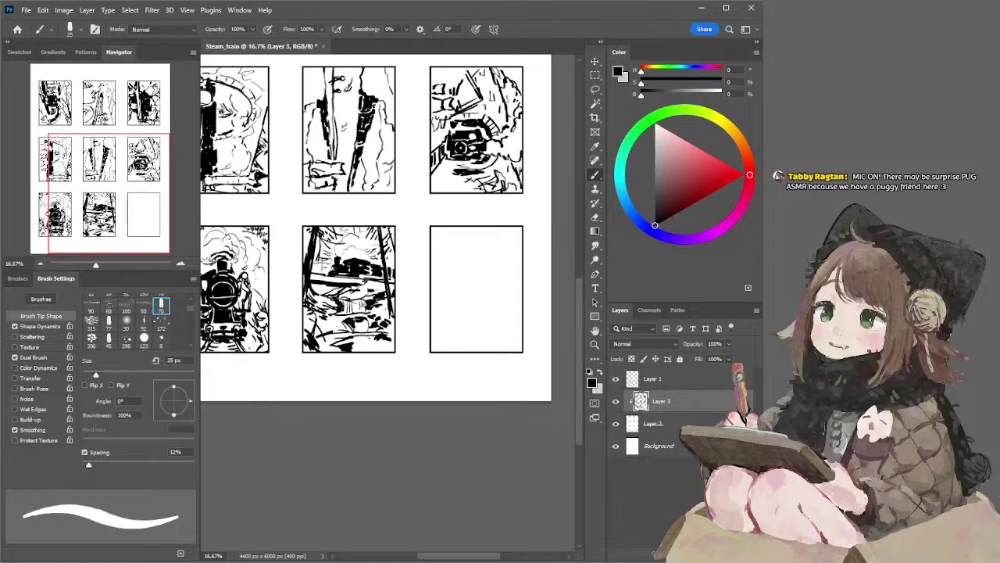
key("bracketleft")
key("bracketleft")
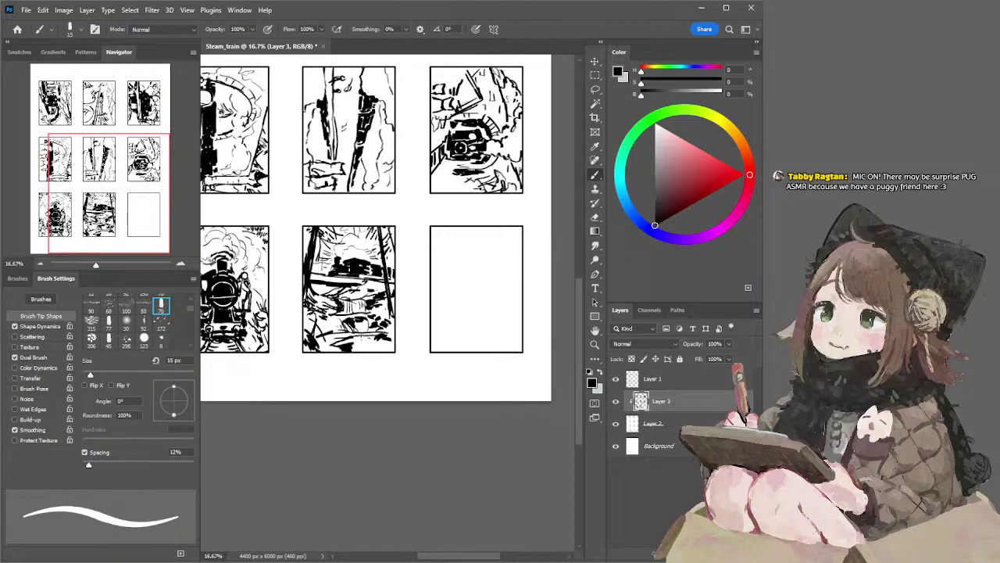
key("bracketright")
key("bracketright")
key("bracketright")
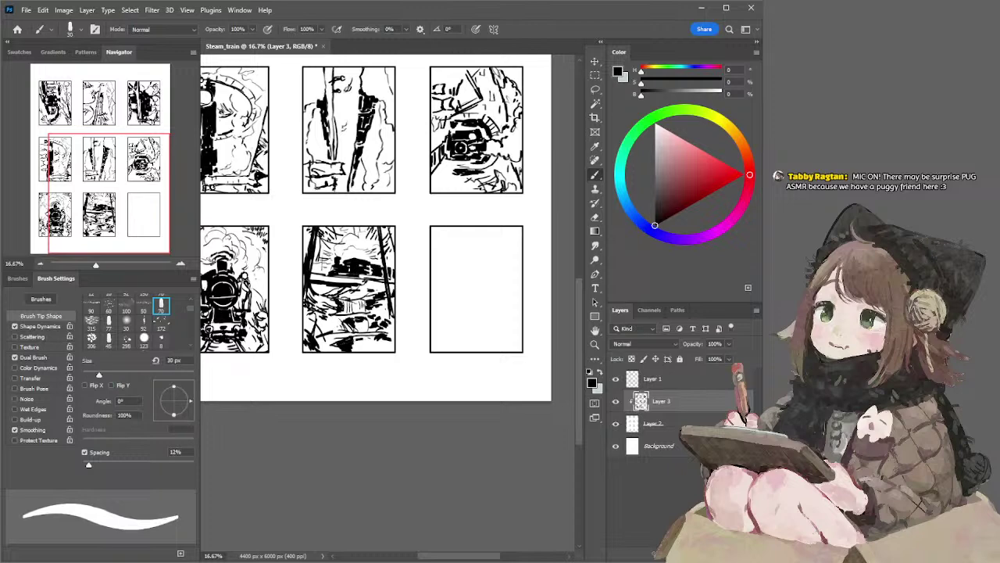
key("e")
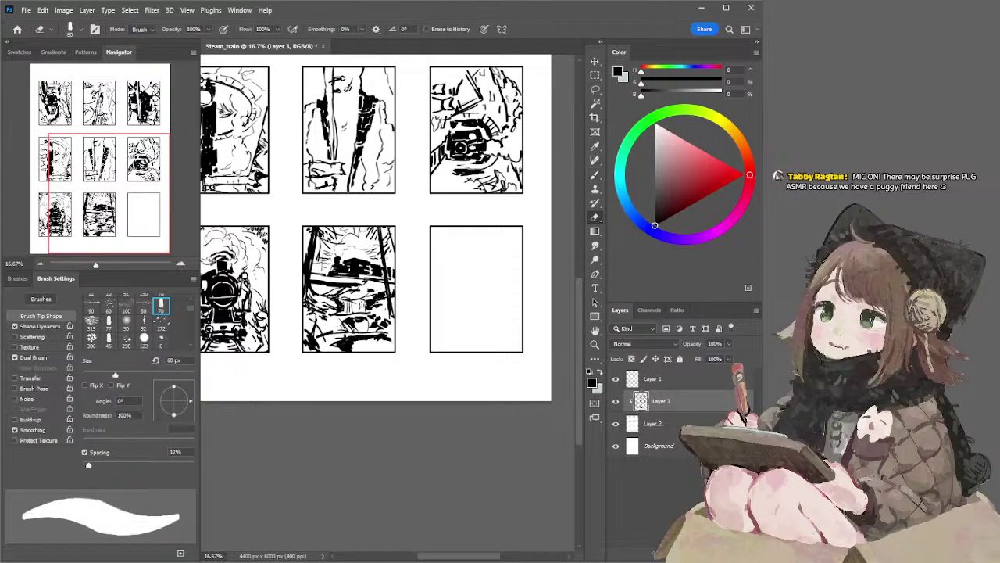
key("b")
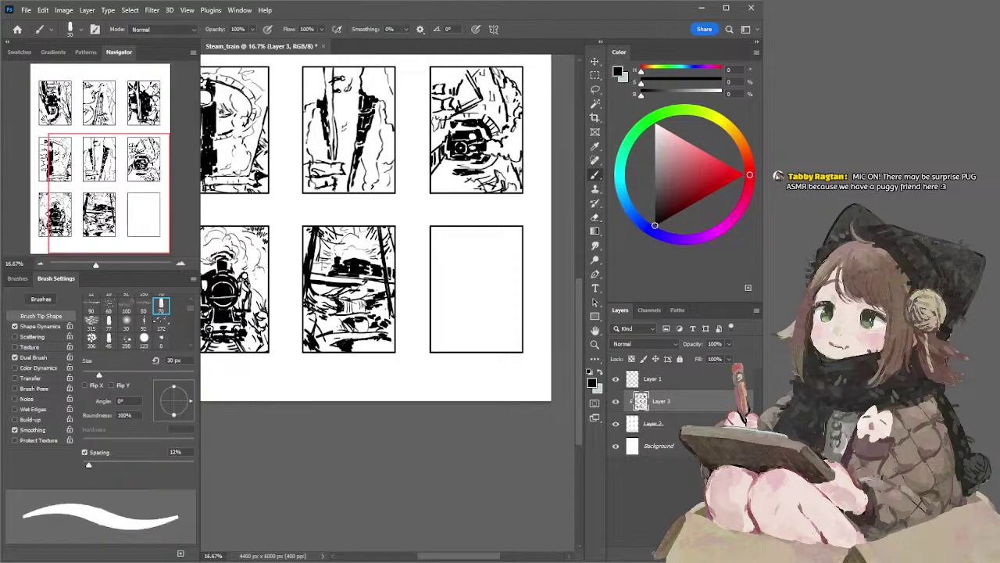
mouse_move(383, 344)
left_mouse_down()
mouse_move(390, 349)
mouse_move(377, 343)
left_mouse_up()
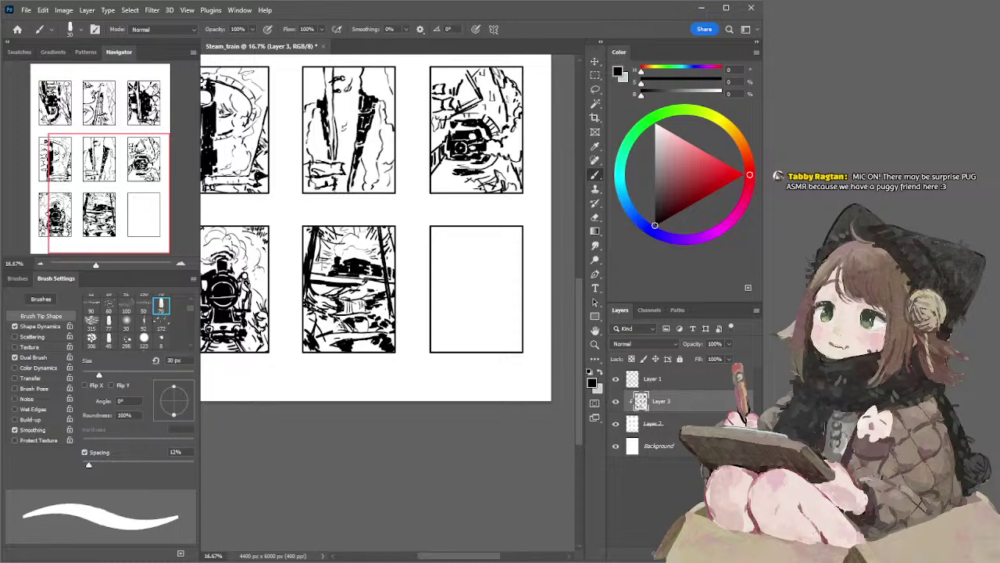
Step: Undo the last stroke across the rocks and darken the bank above the waterfall with the 30 px brush
left_click_drag(315, 313, 348, 331)
key("ctrl+z")
key("bracketright")
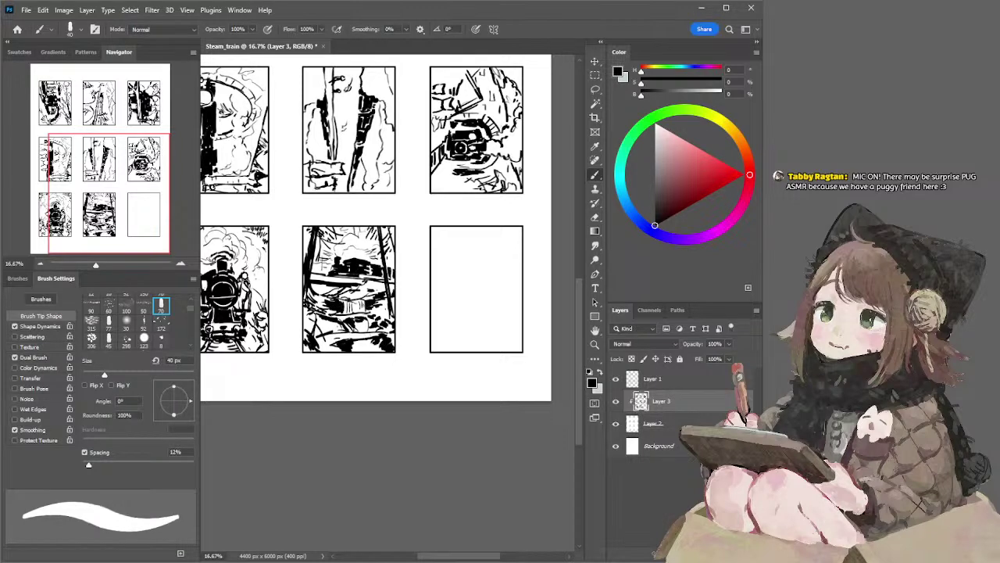
key("bracketleft")
left_click_drag(345, 298, 365, 300)
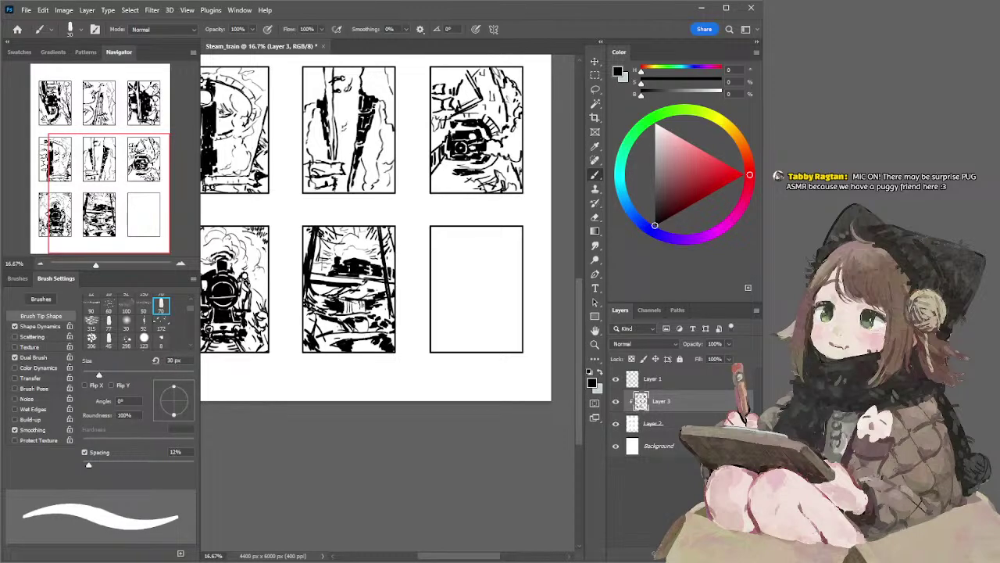
Step: Shape the rocks around the waterfall by alternating the eraser and the 30 px brush, adding falling-water lines at 20 px
key("e")
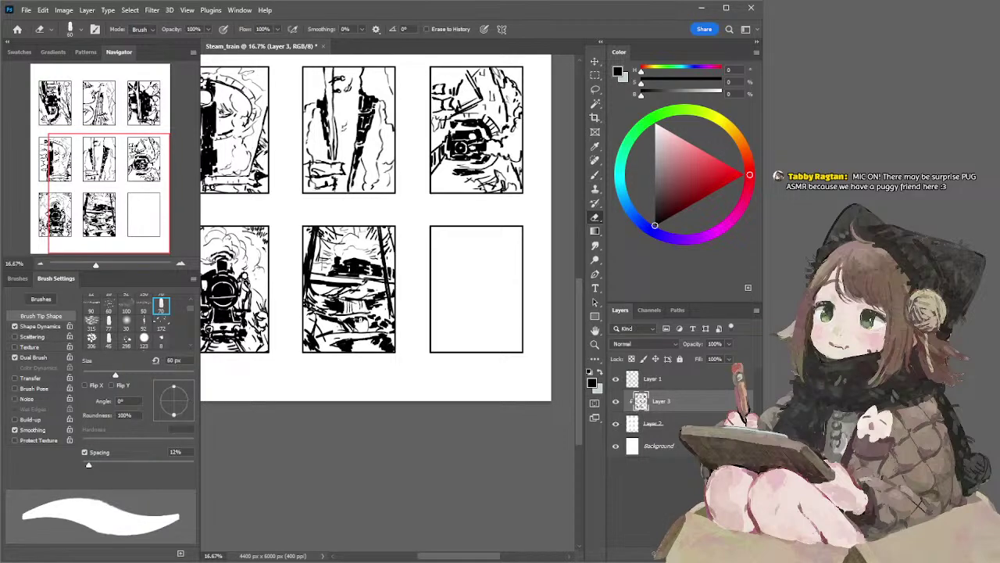
key("b")
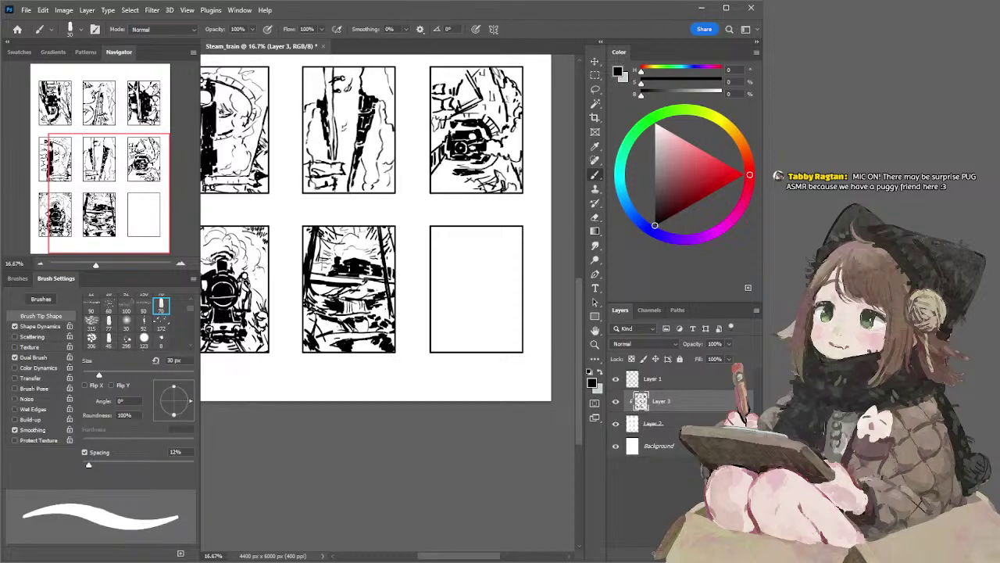
key("e")
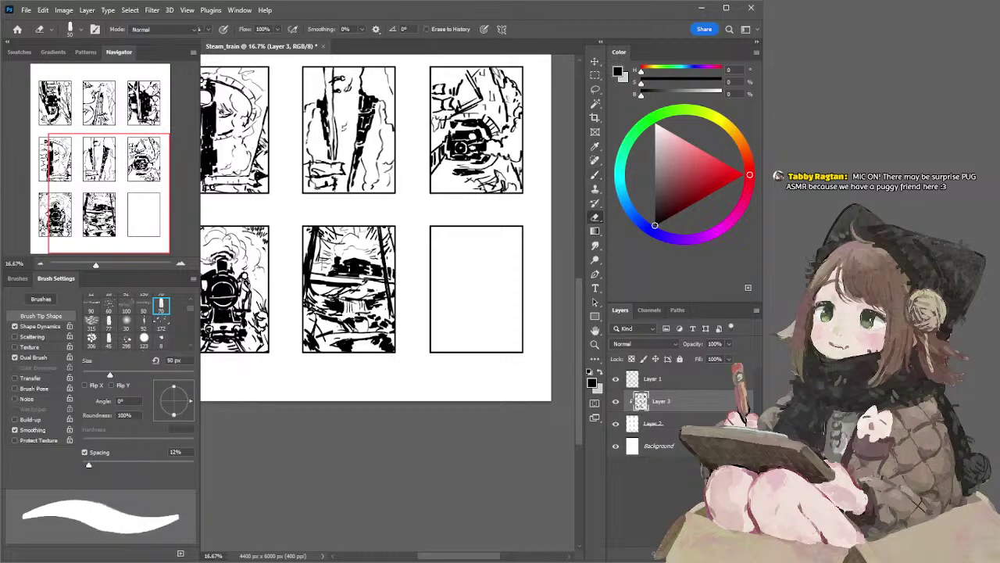
key("b")
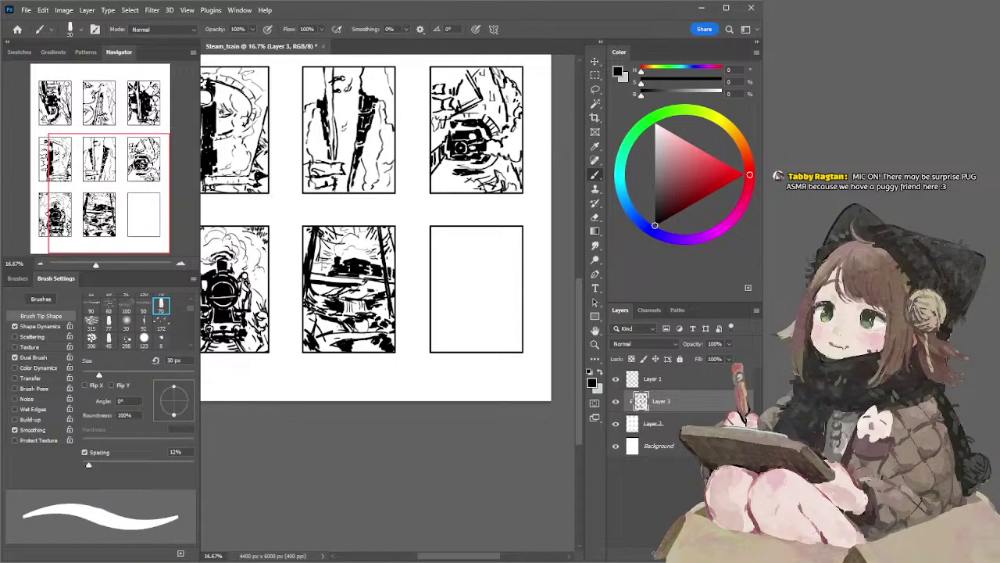
key("e")
key("b")
key("e")
key("b")
key("e")
key("b")
key("bracketleft")
left_click_drag(350, 320, 347, 329)
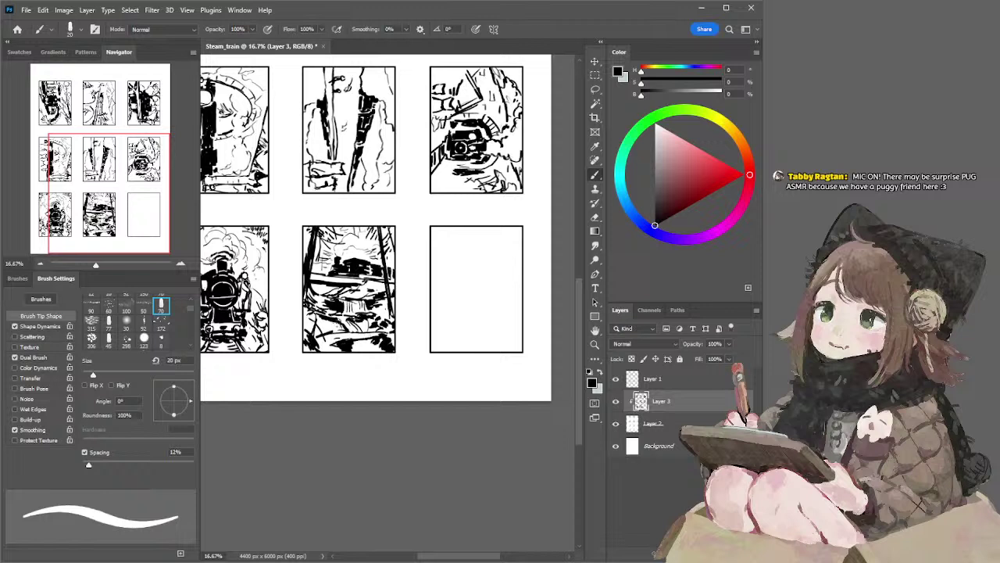
Step: Touch up the waterfall's edges and nearby rocks with the 30 px brush and the 50 px eraser
key("bracketright")
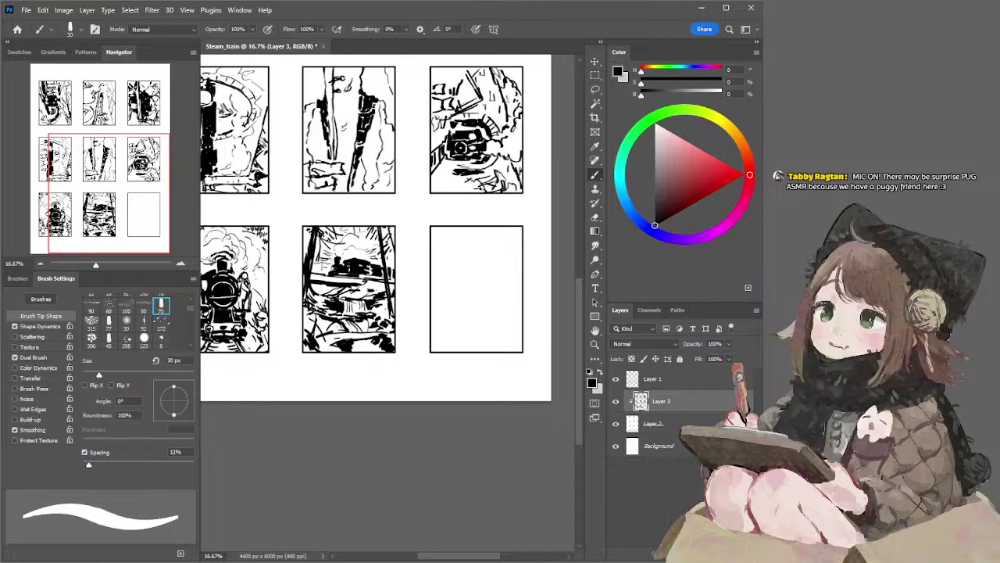
key("e")
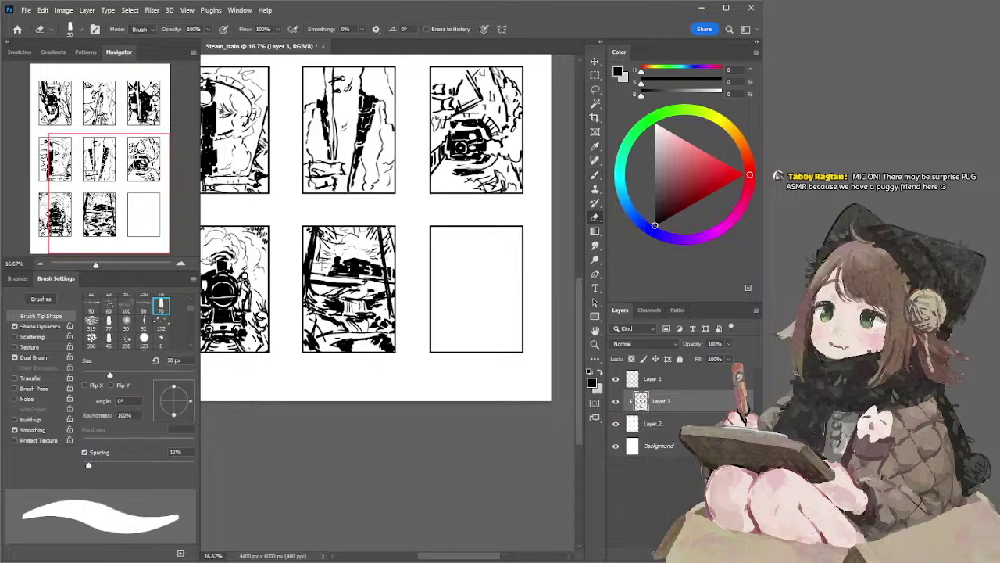
key("b")
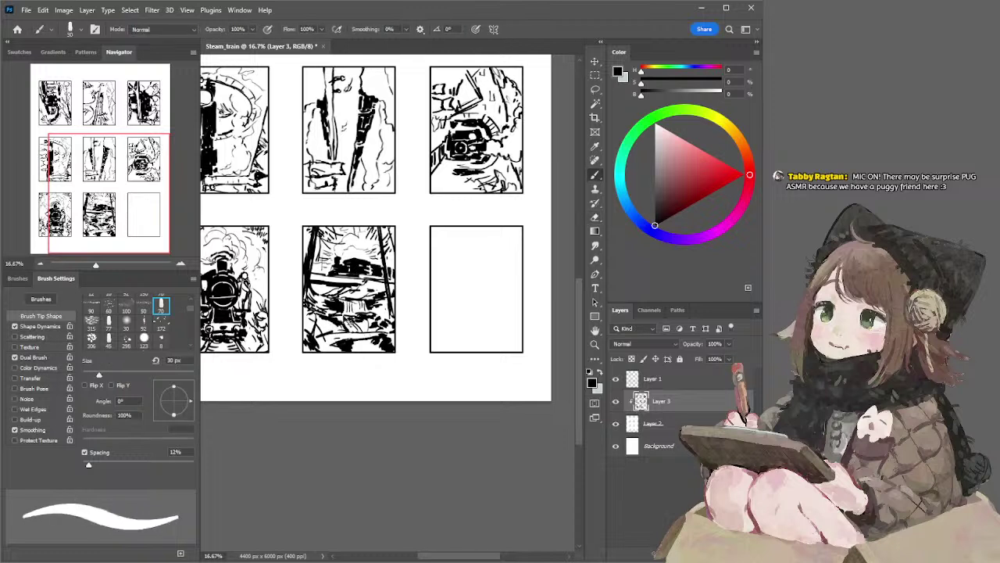
key("e")
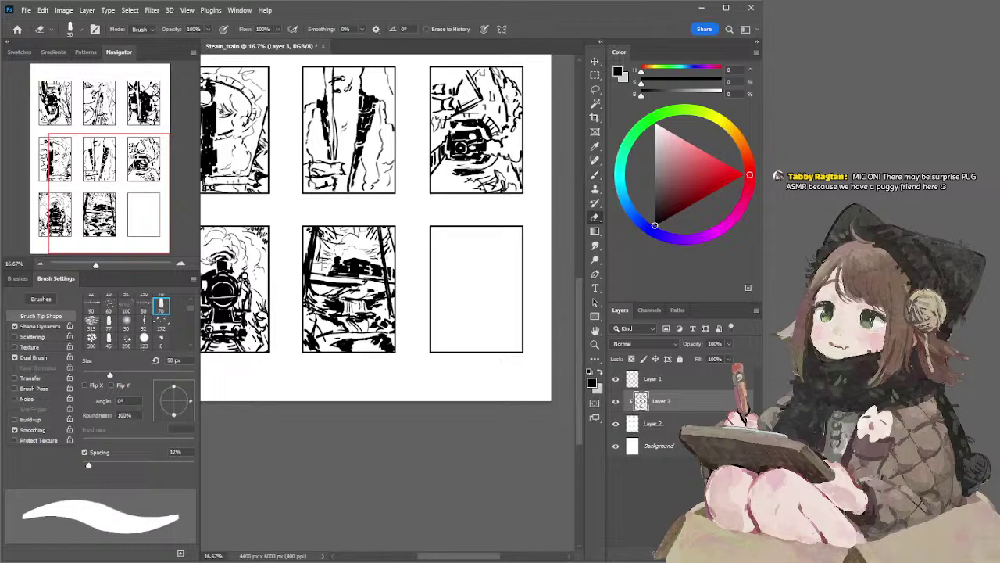
key("b")
mouse_move(353, 316)
left_mouse_down()
mouse_move(334, 328)
mouse_move(352, 315)
left_mouse_up()
Step: Clean up the rocks and foreground below the waterfall, varying the eraser between 35 and 70 px
key("e")
key("bracketleft")
key("bracketleft")
key("bracketleft")
key("bracketleft")
key("bracketleft")
key("bracketleft")
key("bracketleft")
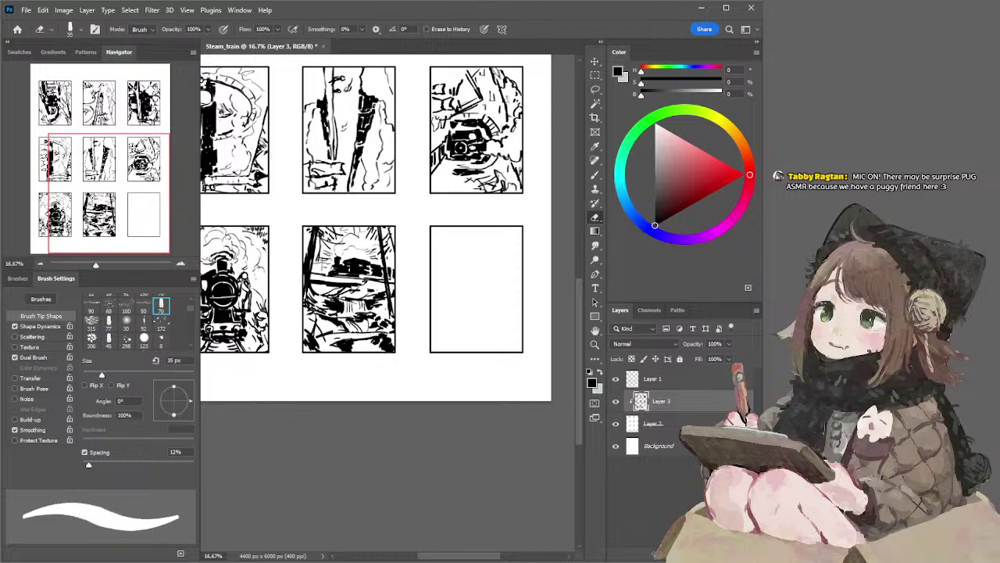
key("b")
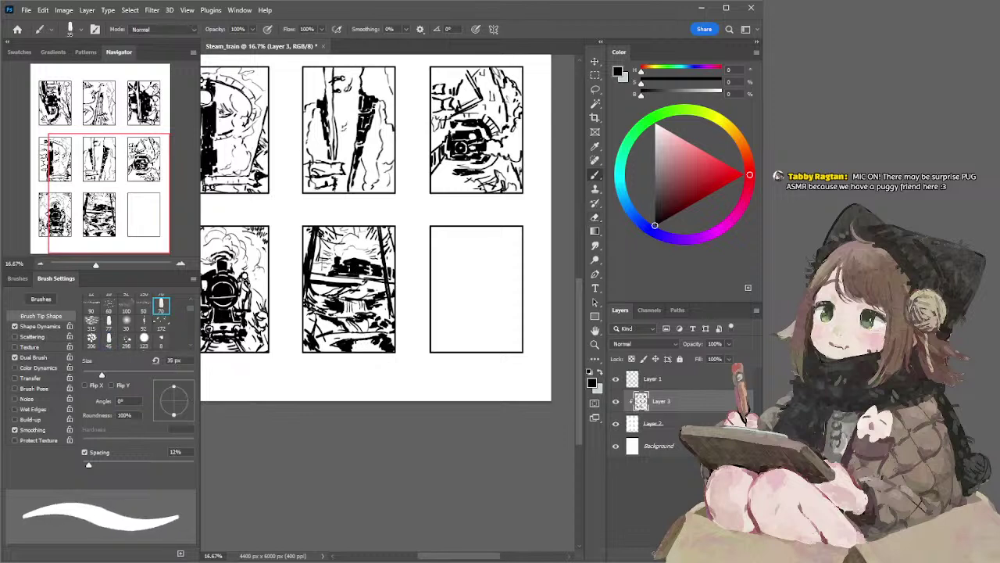
key("e")
key("bracketright")
key("bracketright")
key("bracketright")
key("bracketright")
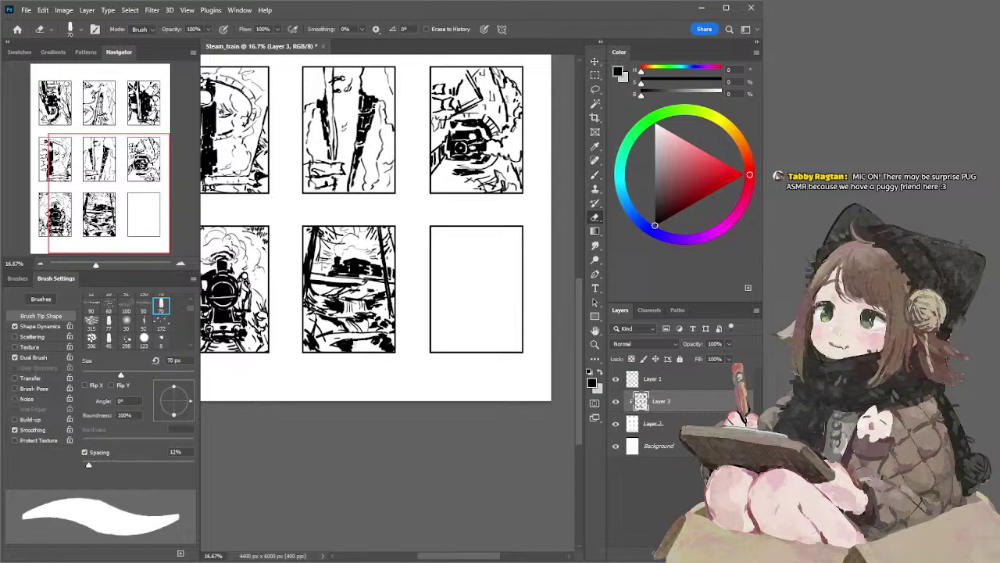
Step: Darken the lower foreground and add foliage strokes across the top of the woodland scene with the brush between 15 and 45 px
key("b")
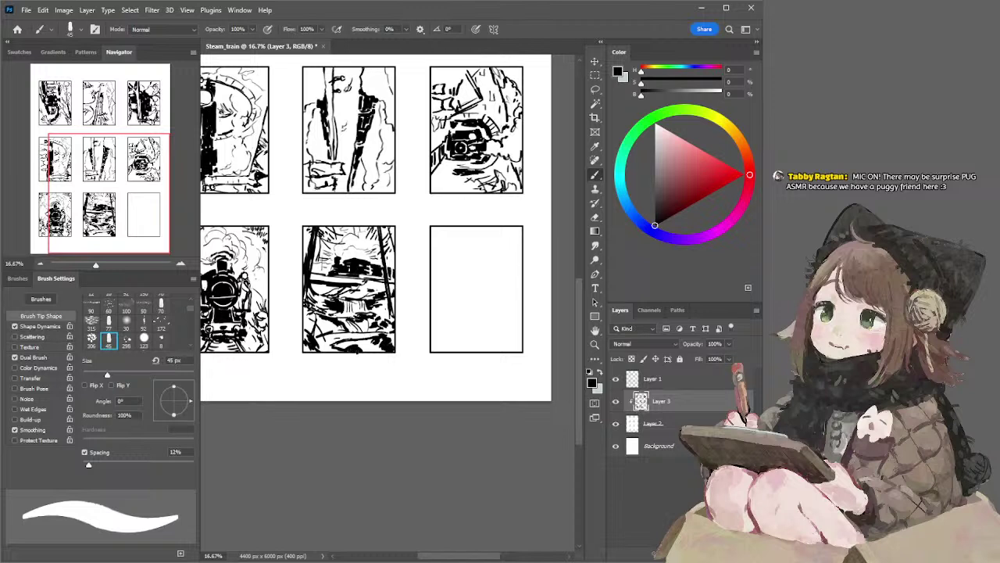
key("bracketleft")
key("bracketleft")
key("bracketleft")
key("bracketleft")
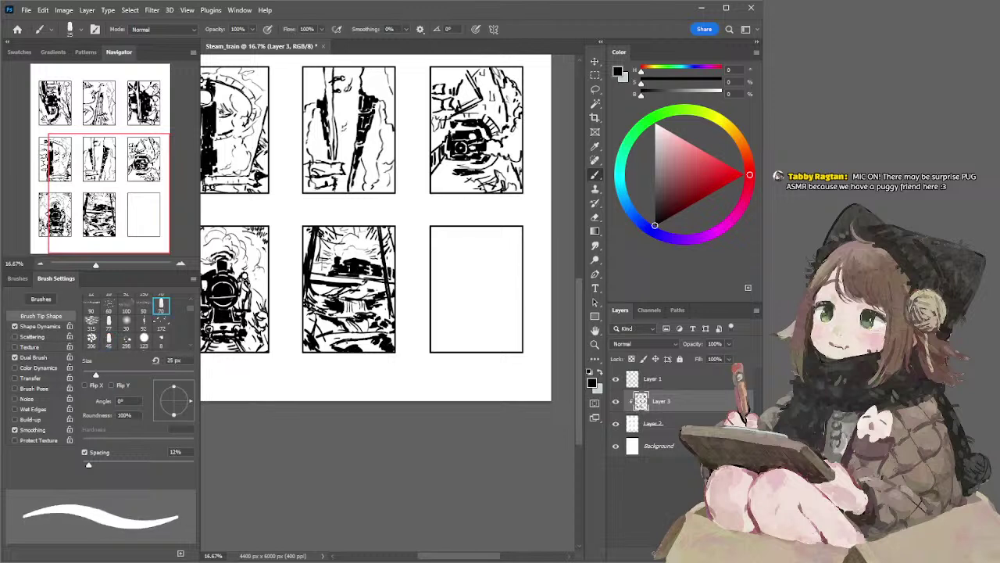
key("bracketleft")
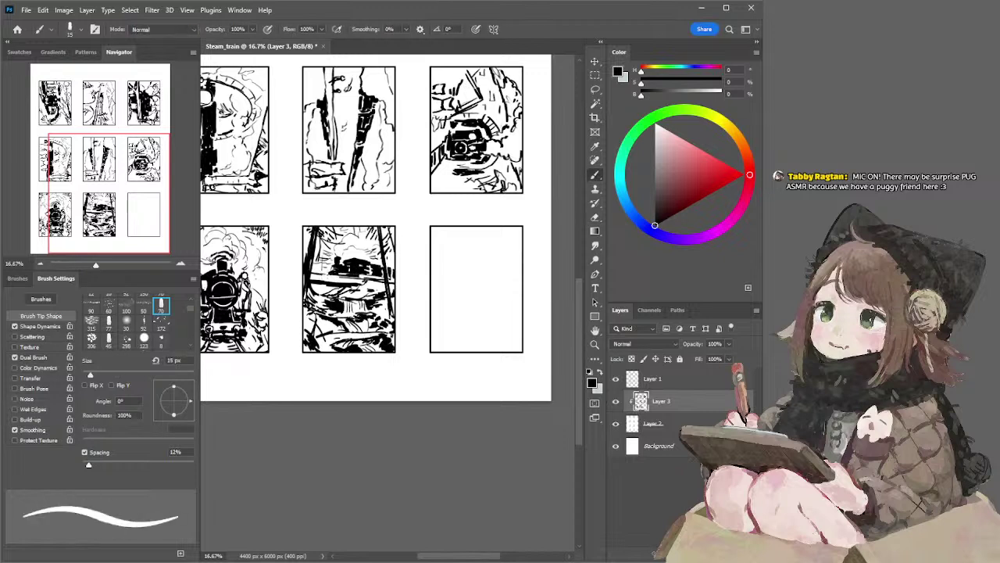
key("bracketright")
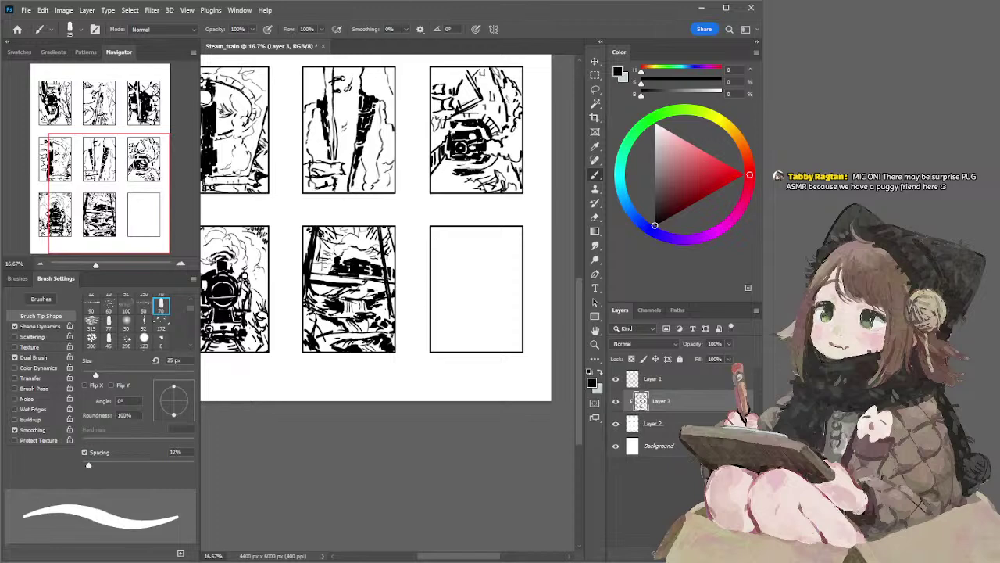
left_click_drag(417, 243, 443, 237)
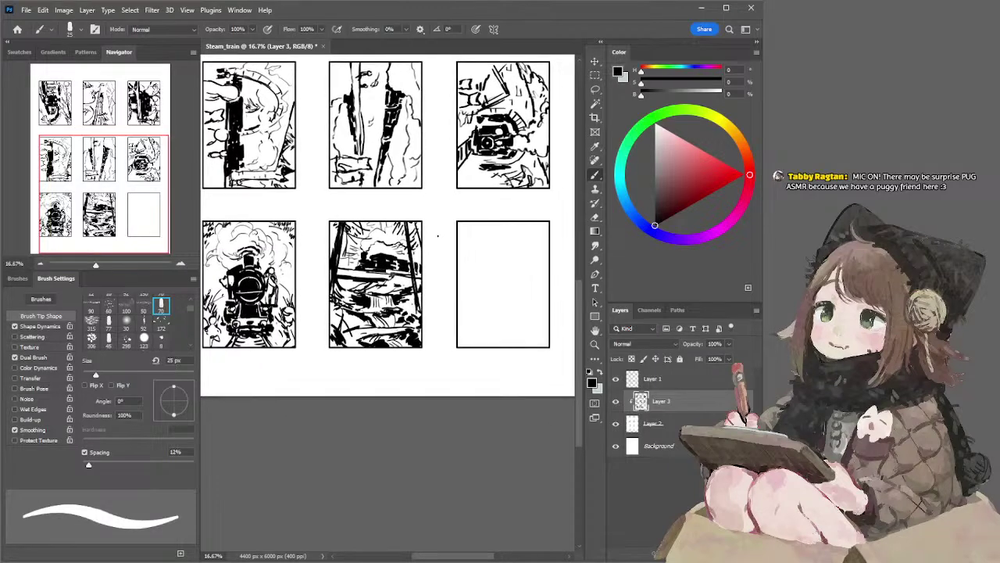
Step: Ink fine details around the train in the bottom-middle forest thumbnail at 15 px, and enlarge the brush to 45 px for heavier strokes
key("bracketleft")
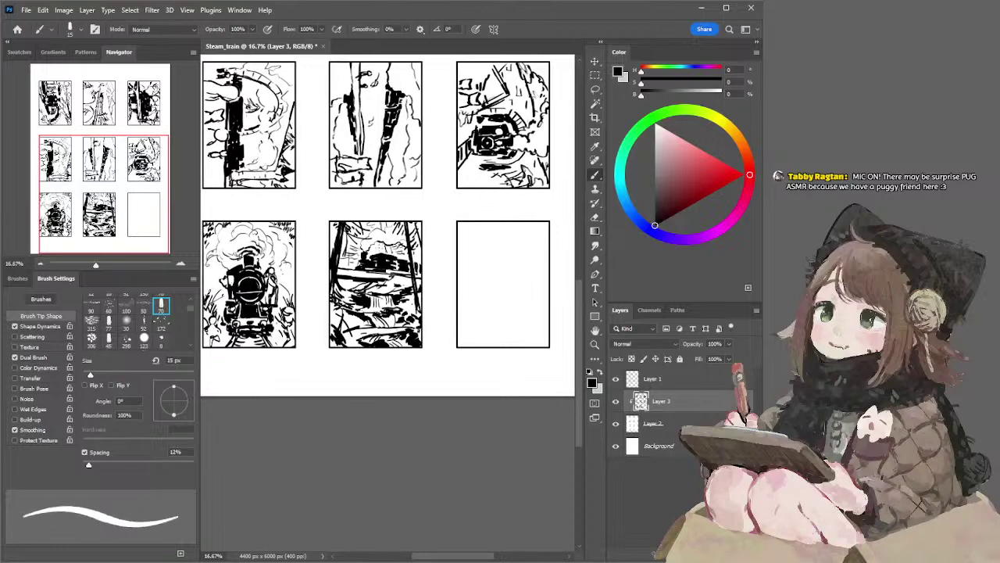
left_click_drag(374, 247, 384, 249)
key("bracketright")
key("bracketright")
key("bracketright")
key("bracketright")
key("bracketright")
key("bracketright")
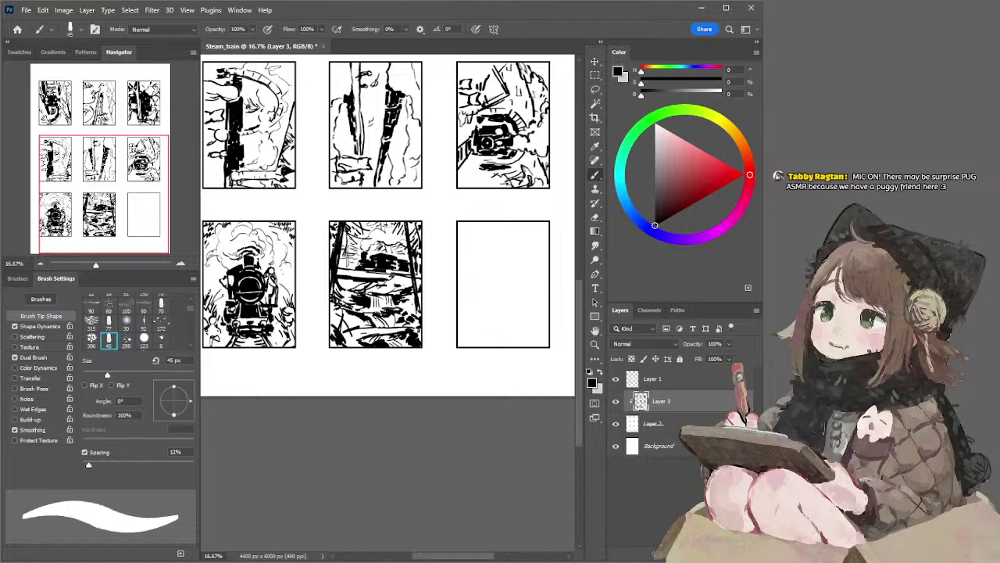
Step: Darken the ground beneath the train in the forest thumbnail with a 30 px brush and touch it up with the eraser
key("[")
key("[")
key("[")
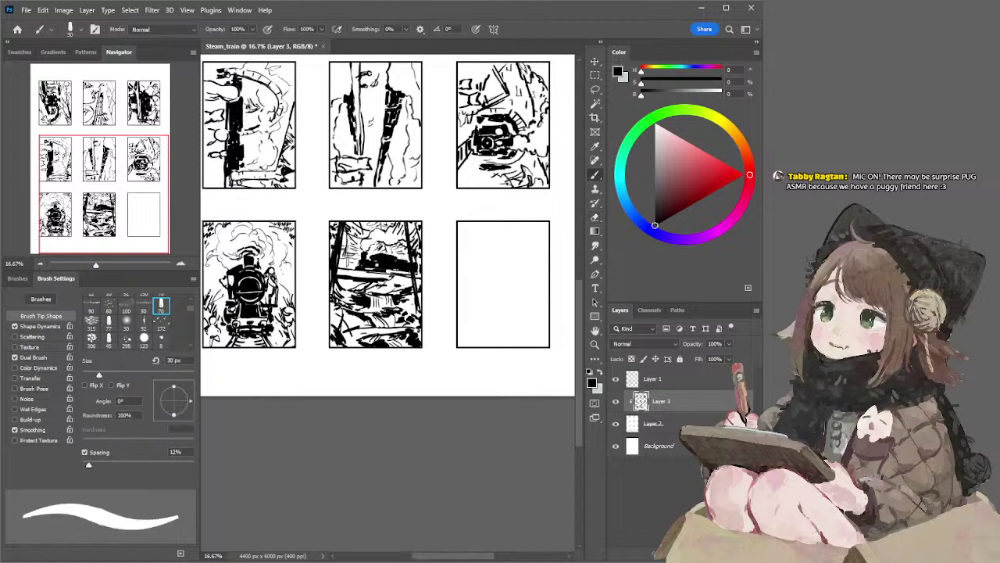
left_click_drag(386, 274, 408, 269)
key("e")
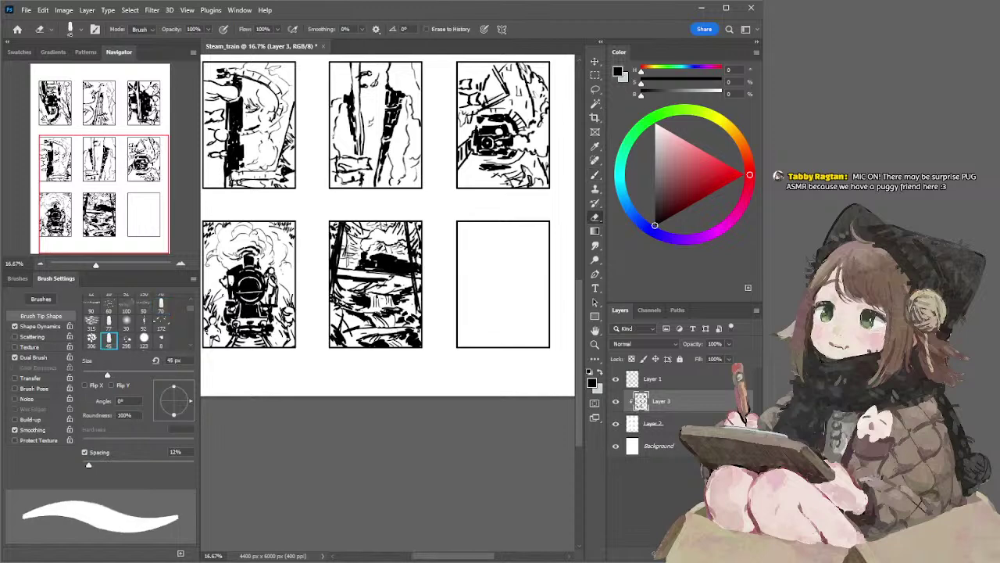
key("b")
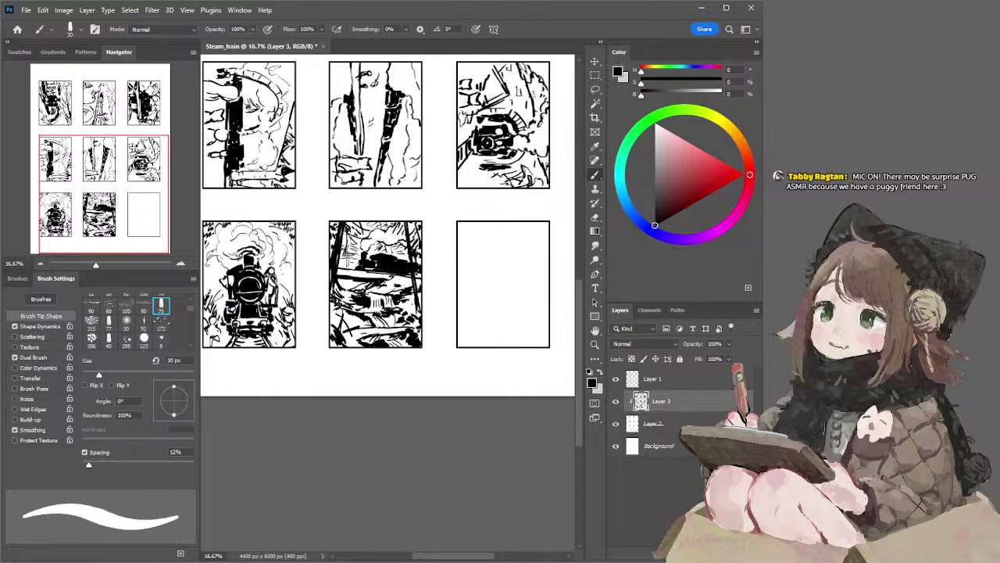
Step: Lasso the tree trunk along the forest thumbnail's right edge, delete the selected pixels and deselect
mouse_move(434, 252)
left_mouse_down()
mouse_move(480, 279)
mouse_move(477, 270)
mouse_move(459, 284)
mouse_move(432, 271)
left_mouse_up()
left_click_drag(336, 315, 327, 292)
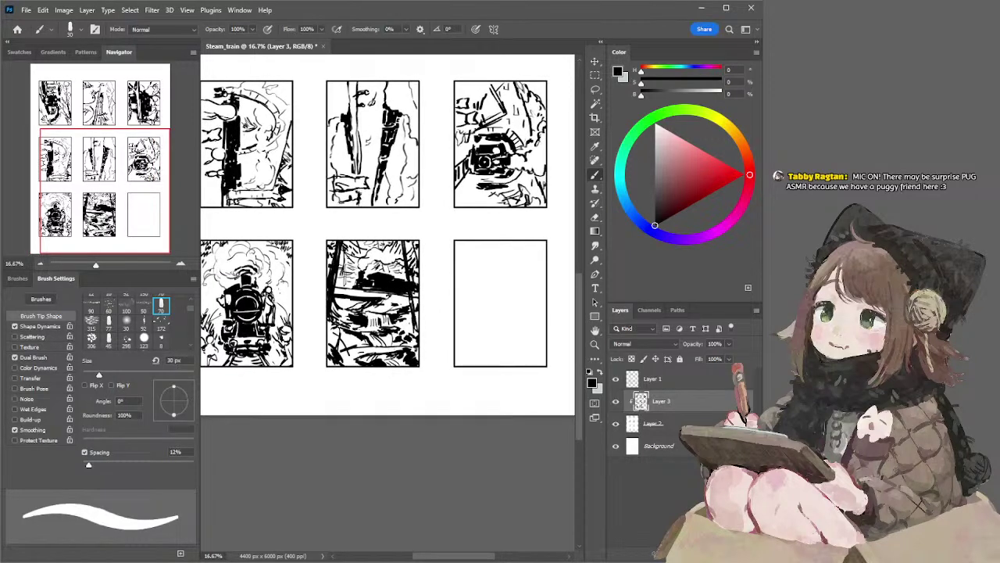
key("l")
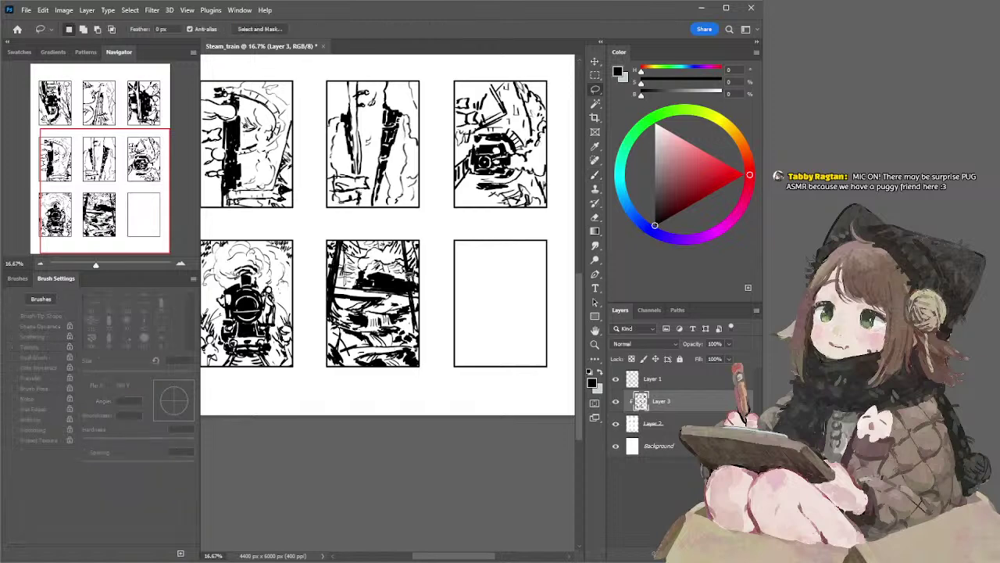
mouse_move(400, 254)
left_mouse_down()
mouse_move(419, 233)
mouse_move(430, 336)
mouse_move(398, 249)
left_mouse_up()
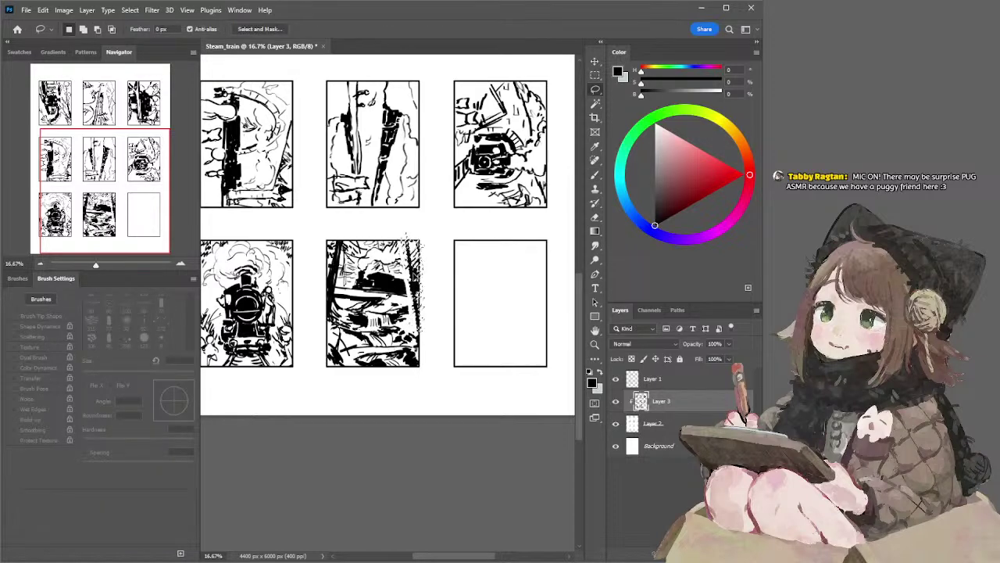
key("Delete")
key("ctrl+d")
Step: Refine the right-hand tree trunk of the forest thumbnail, alternating between the brush and the eraser at 30 px
key("b")
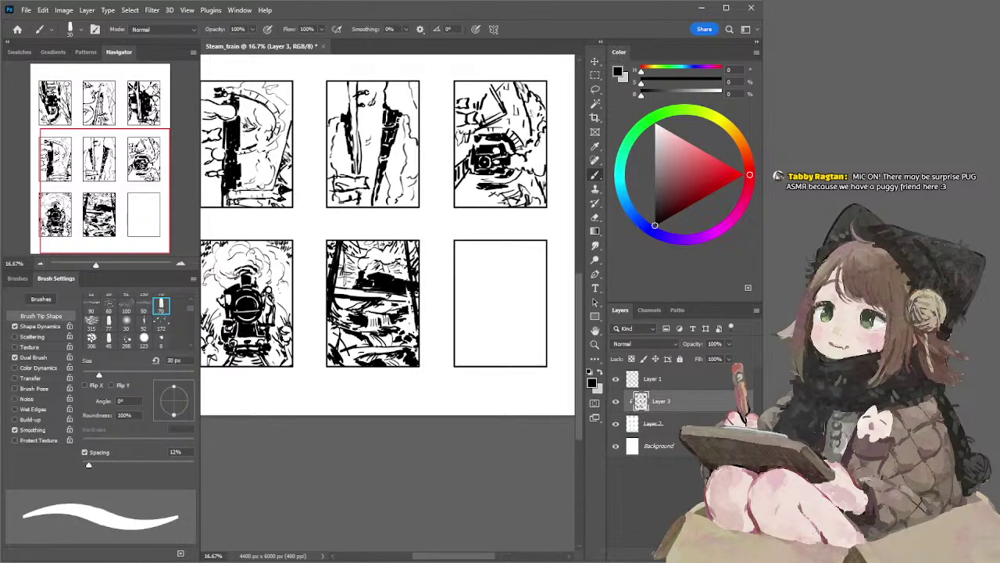
key("e")
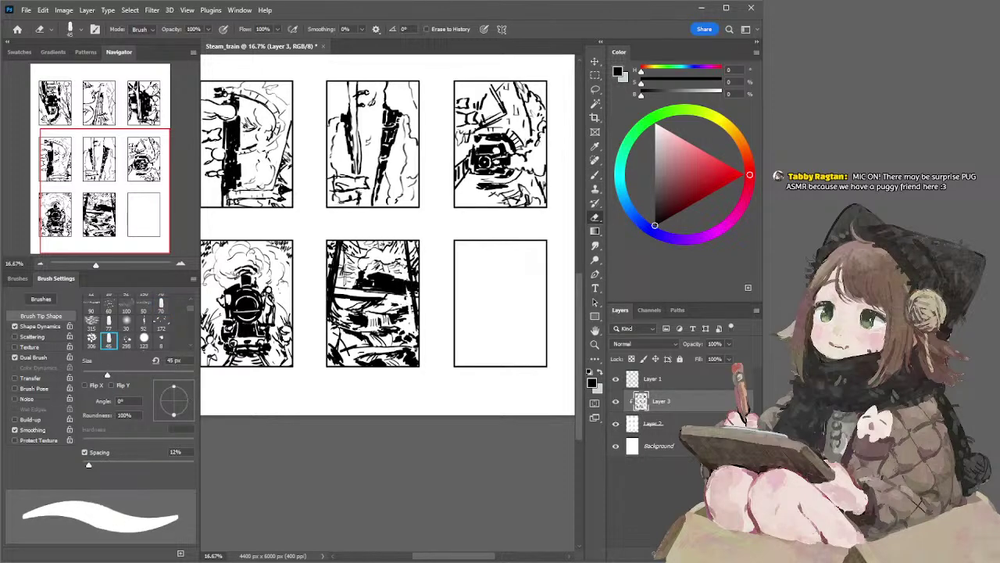
key("b")
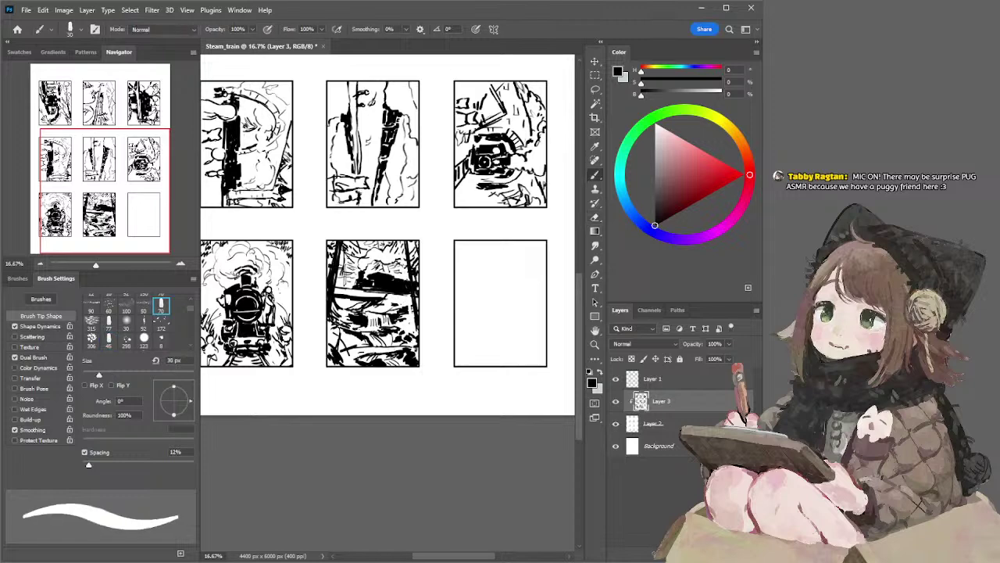
key("e")
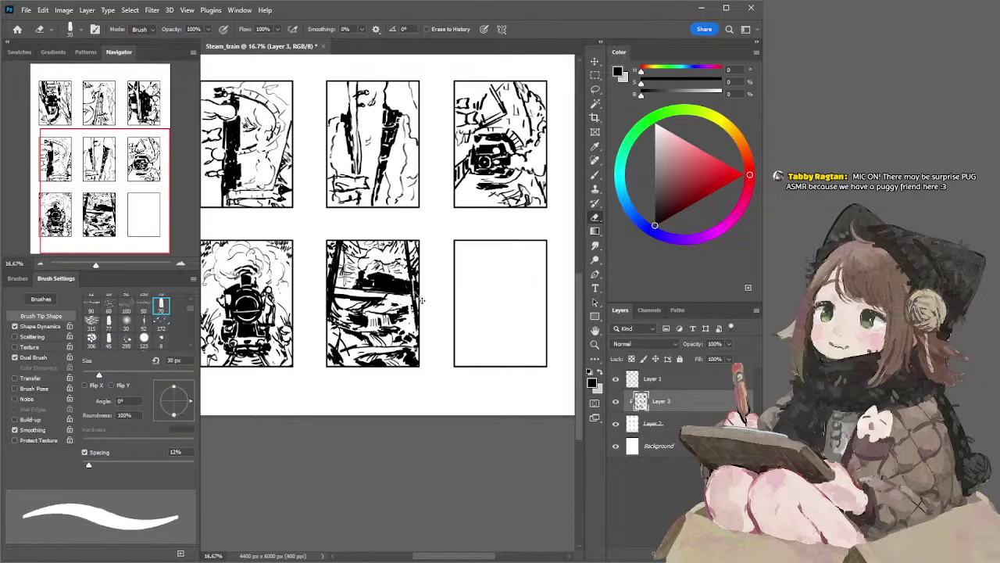
key("b")
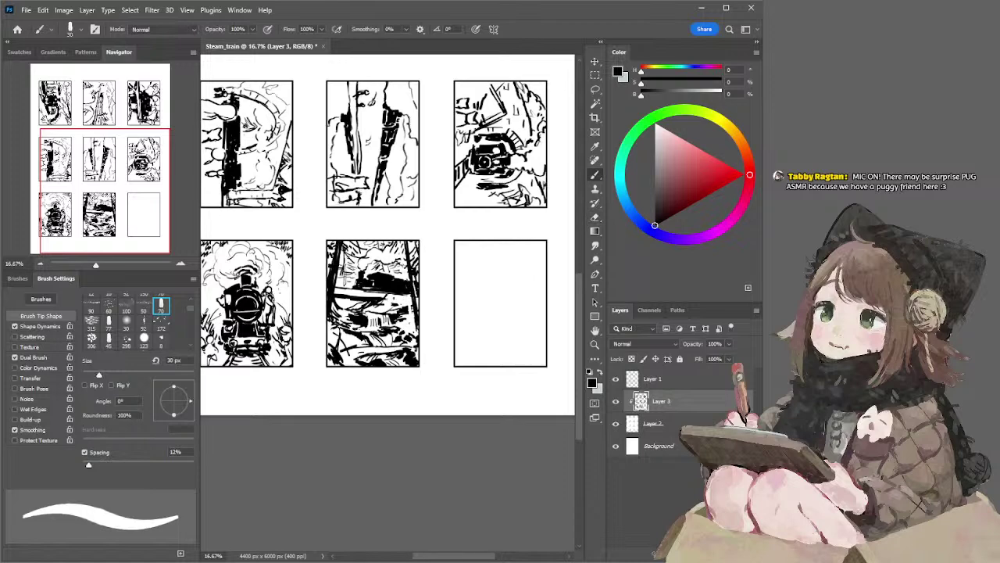
Step: Add ink strokes to the forest thumbnail, varying the brush size between 20 and 35 px and ending at 30 px
key("bracketleft")
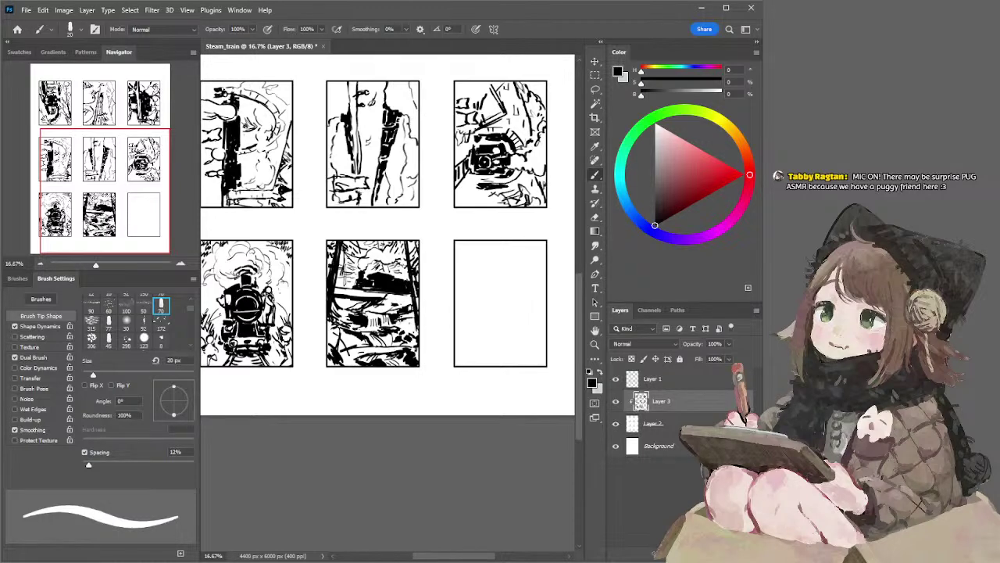
key("bracketright")
key("bracketright")
key("bracketright")
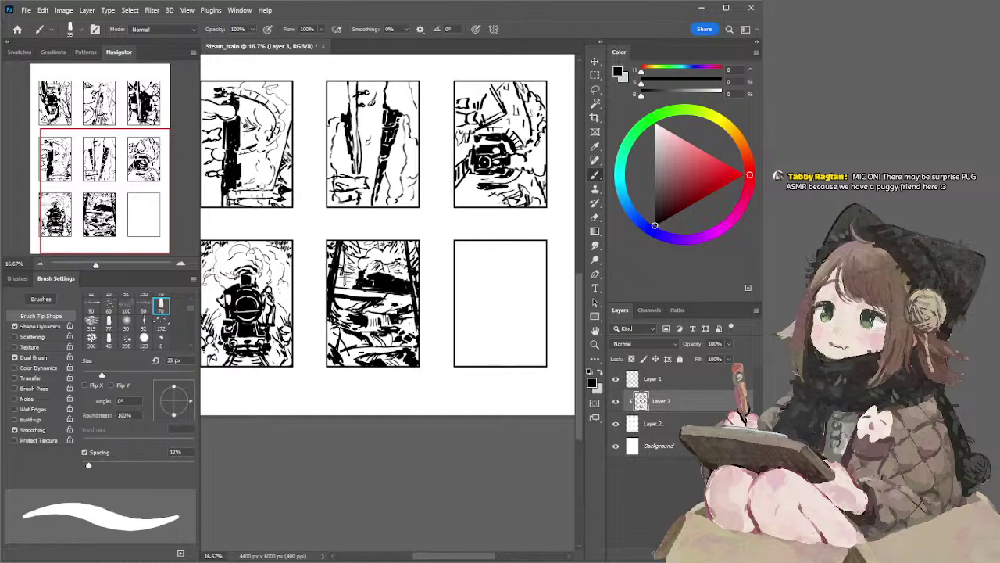
key("bracketleft")
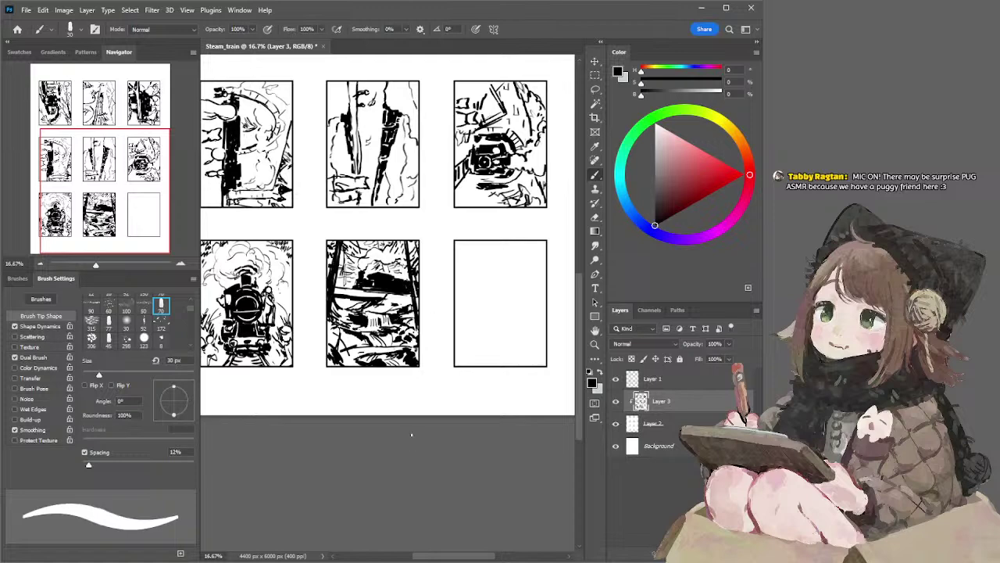
Step: Block in black foreground shapes along the forest thumbnail's lower edge with a 60 px brush, undoing the first corner stroke, and enlarge it to 70 px
key("bracketright")
key("bracketright")
key("bracketright")
key("bracketright")
key("bracketright")
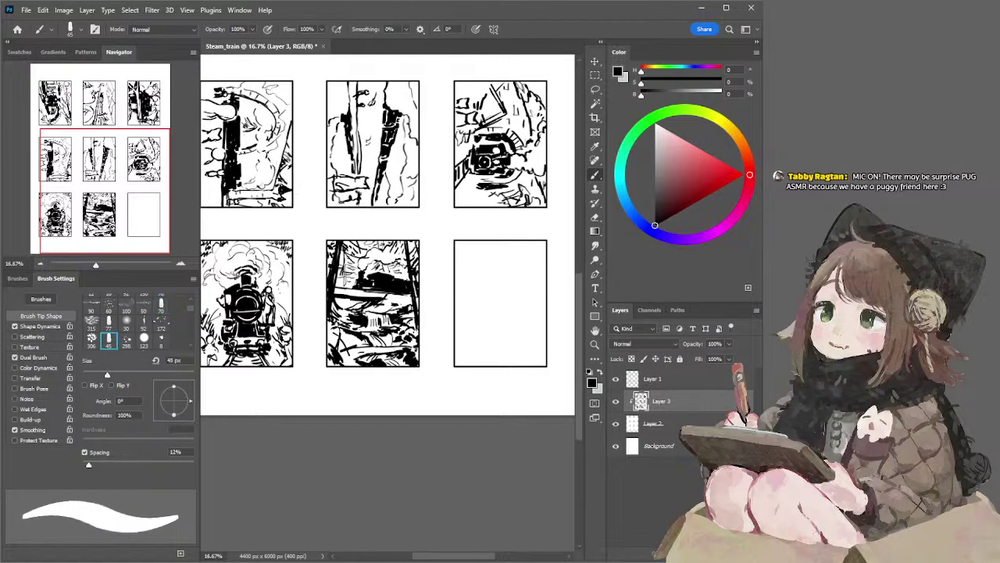
mouse_move(333, 344)
left_mouse_down()
mouse_move(359, 344)
mouse_move(341, 354)
left_mouse_up()
key("ctrl+z")
key("bracketleft")
key("bracketleft")
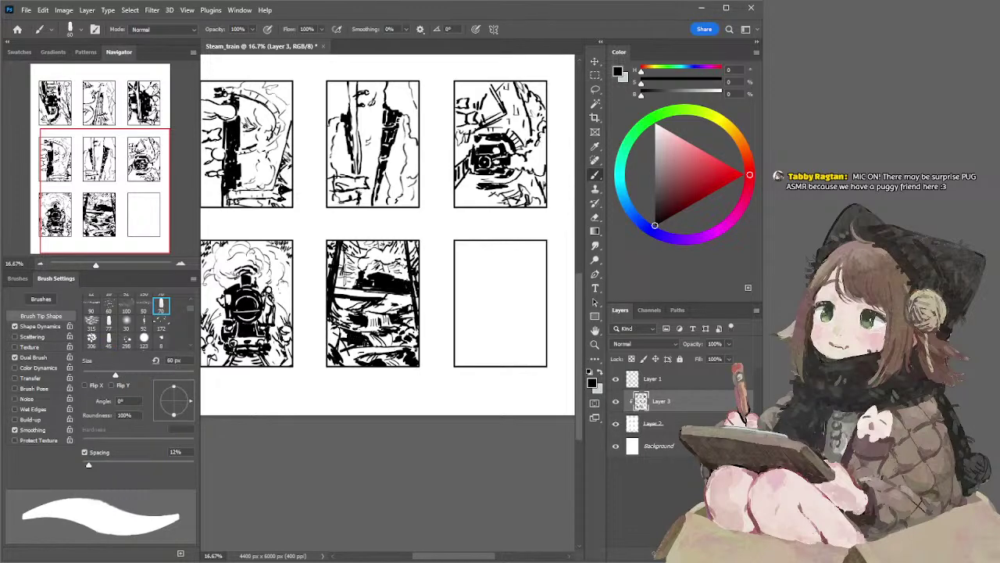
left_click_drag(351, 360, 395, 353)
key("bracketright")
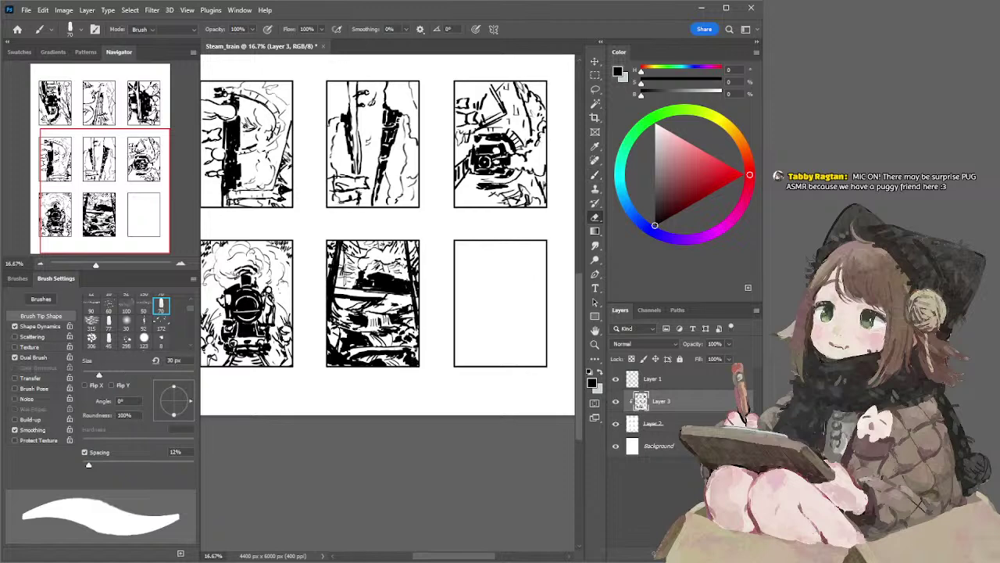
Step: Carve light gaps into the forest thumbnail's dark foreground with the eraser at 20 to 30 px
key("e")
key("bracketleft")
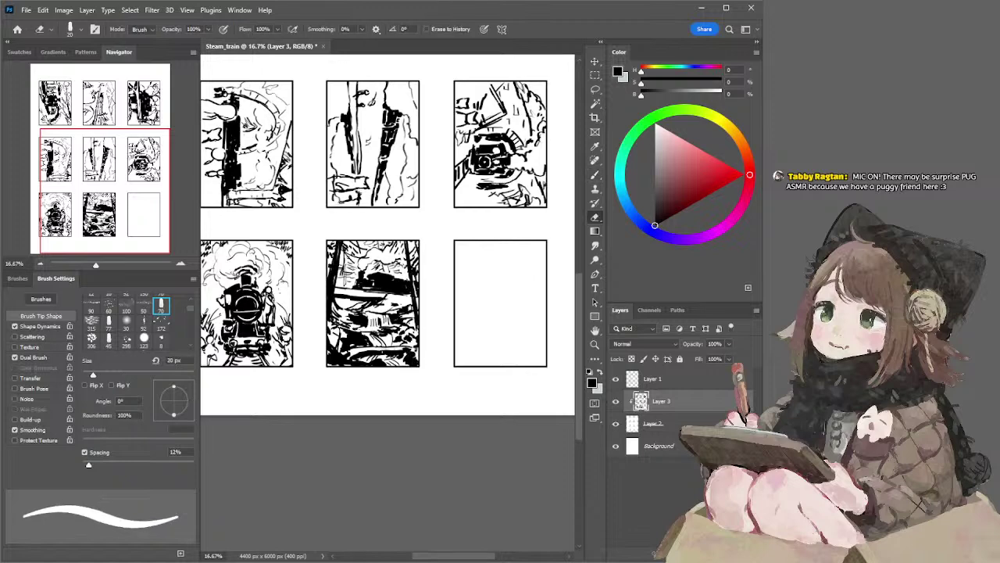
key("bracketright")
key("b")
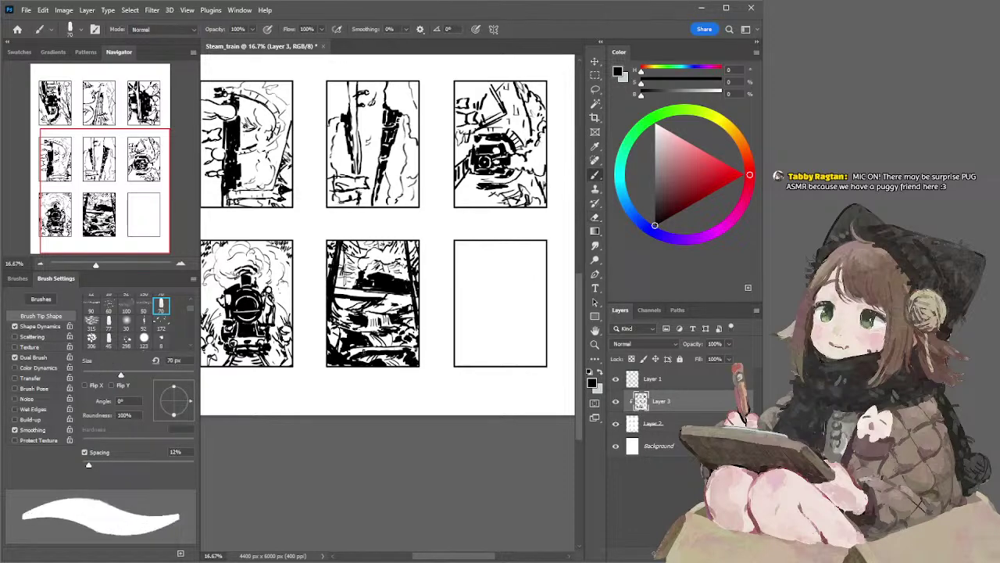
key("e")
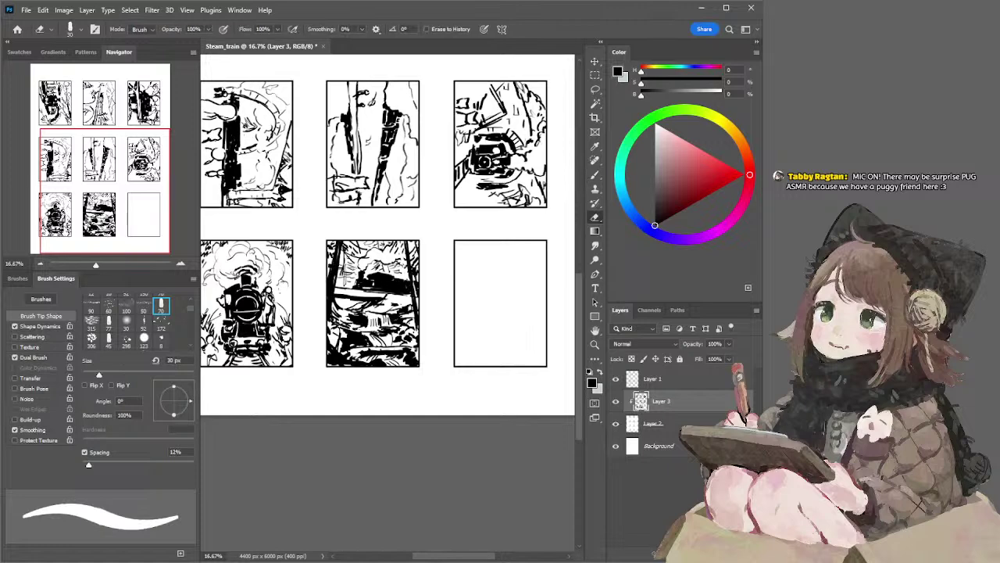
Step: Rework the forest thumbnail's foreground shadows with the brush, undoing one stroke and reducing the size from 50 to 30 px
key("b")
key("bracketright")
key("bracketright")
key("ctrl+z")
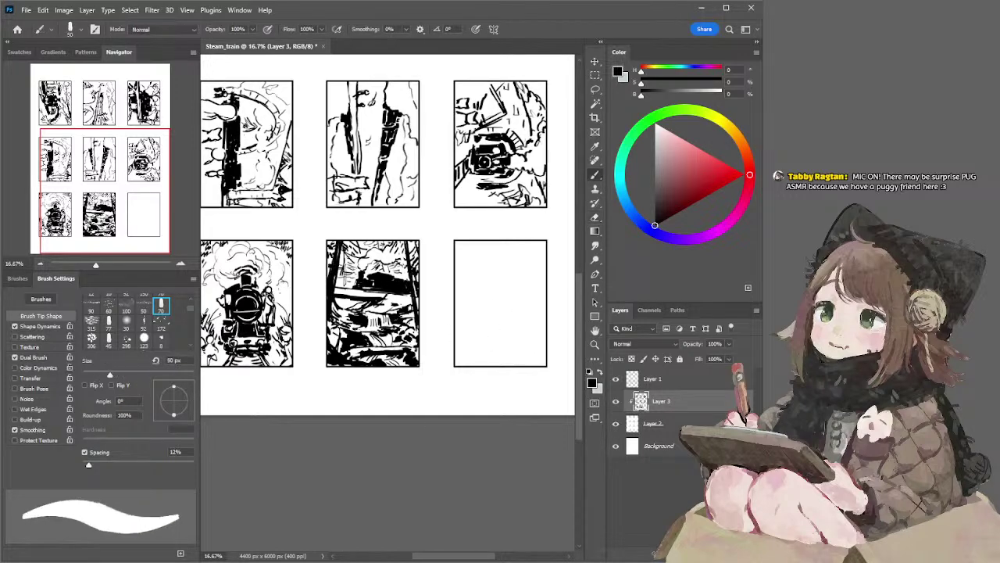
key("bracketleft")
key("bracketleft")
key("bracketleft")
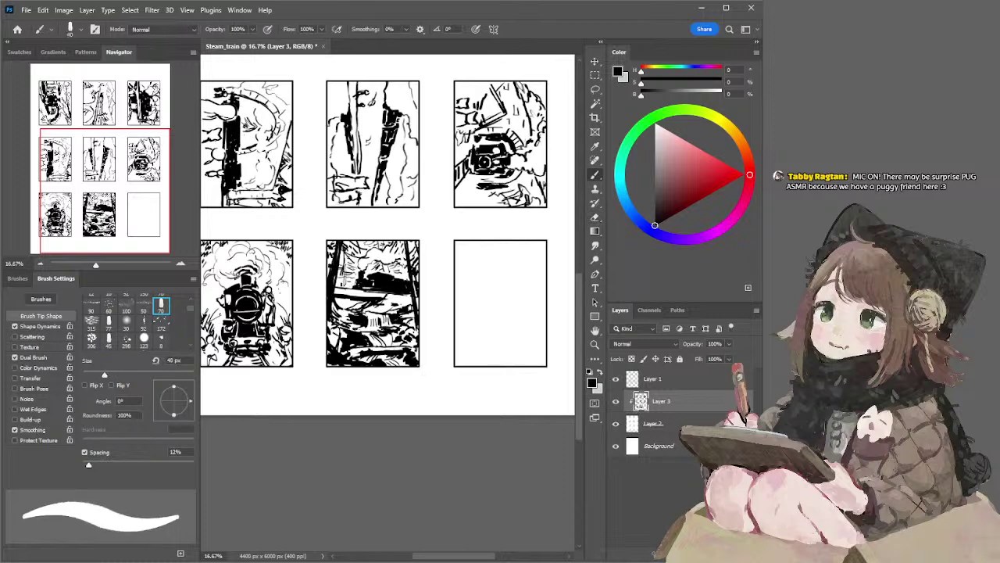
key("bracketleft")
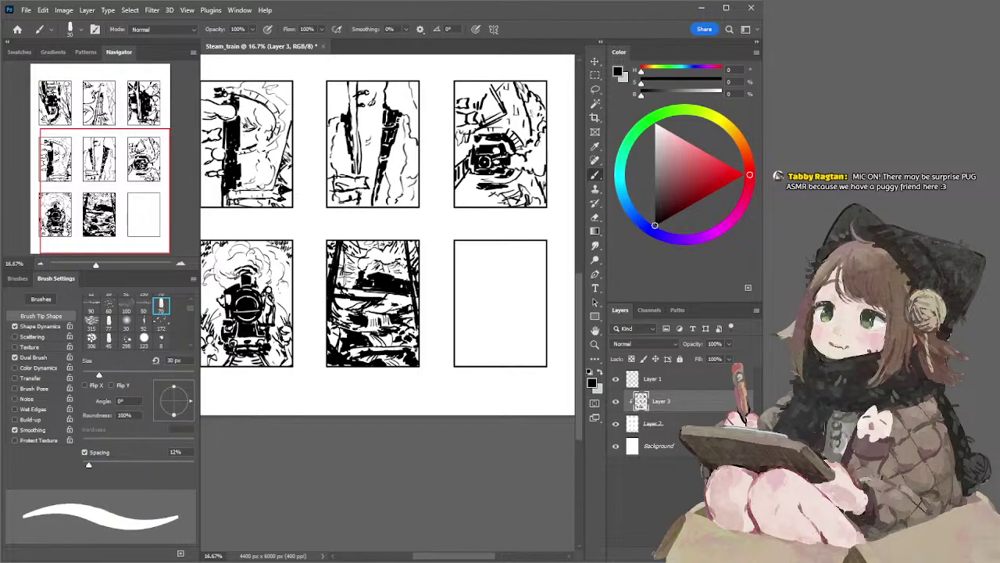
Step: Clean up the forest thumbnail with a 25 px eraser, return to the brush and save the document
key("e")
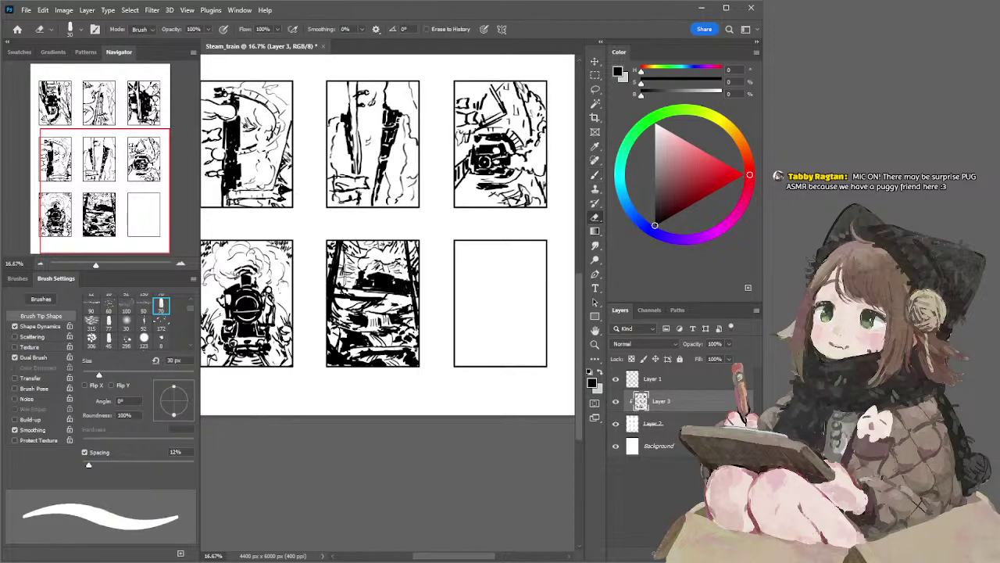
key("bracketleft")
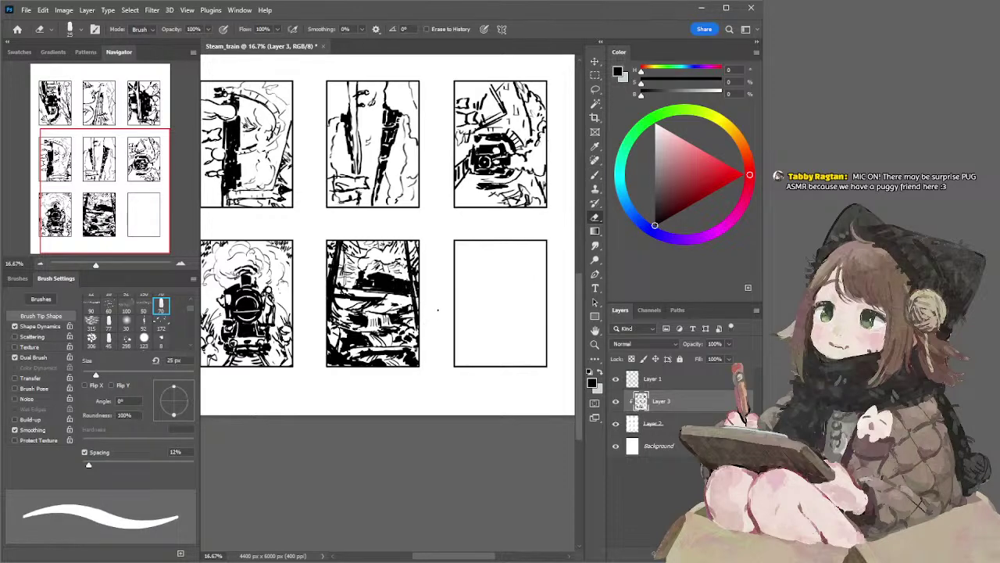
key("b")
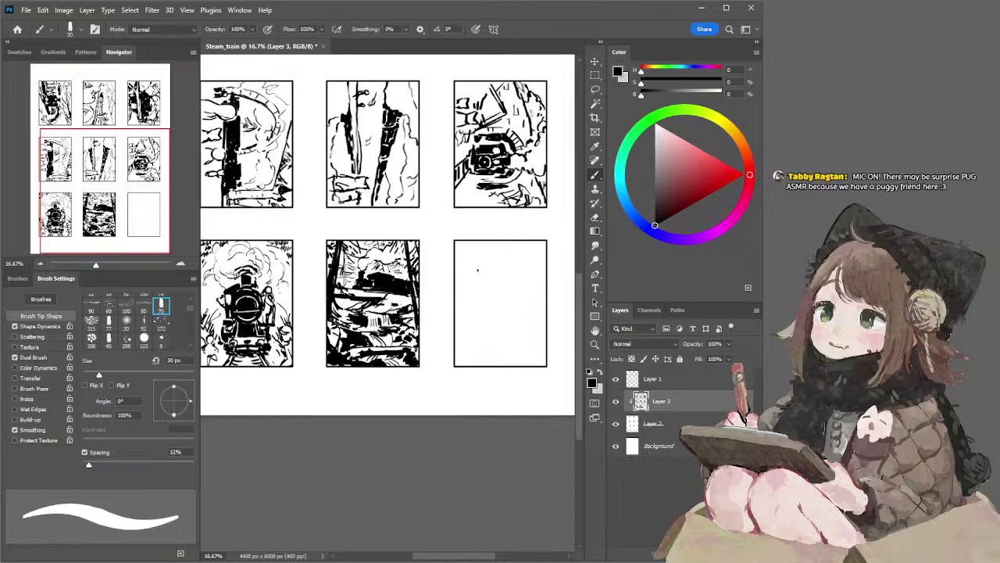
key("ctrl+s")
Step: Set the brush size to 15 px and bring the empty bottom-right thumbnail into view
key("bracketleft")
key("bracketleft")
key("bracketleft")
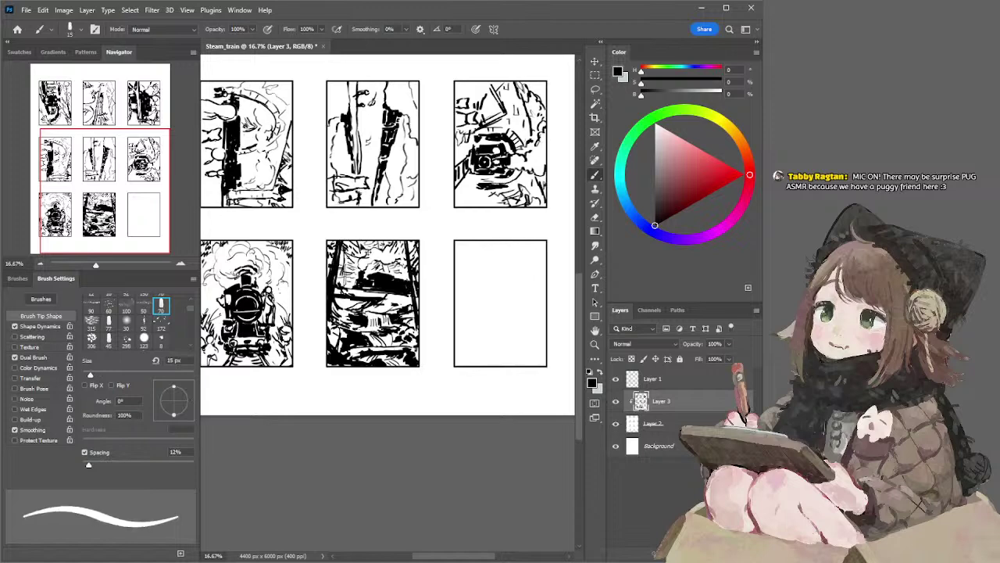
left_click_drag(466, 217, 498, 144)
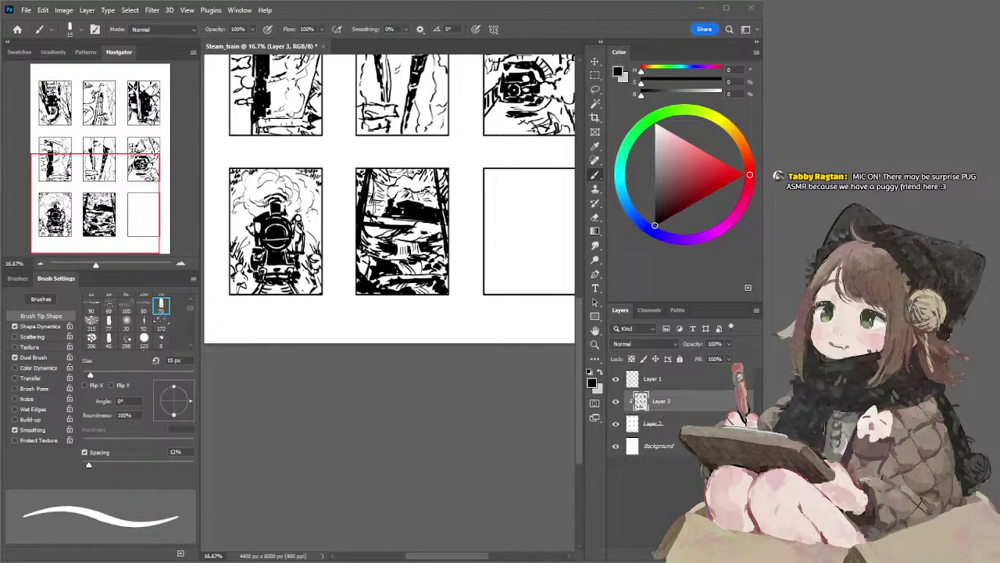
left_click_drag(443, 356, 318, 369)
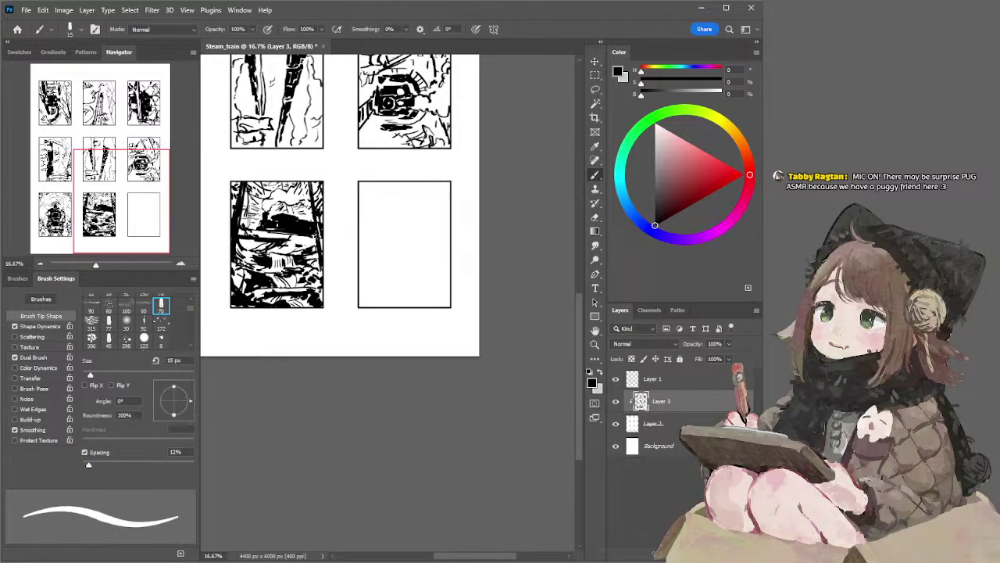
left_click_drag(247, 167, 370, 221)
left_click_drag(461, 216, 298, 198)
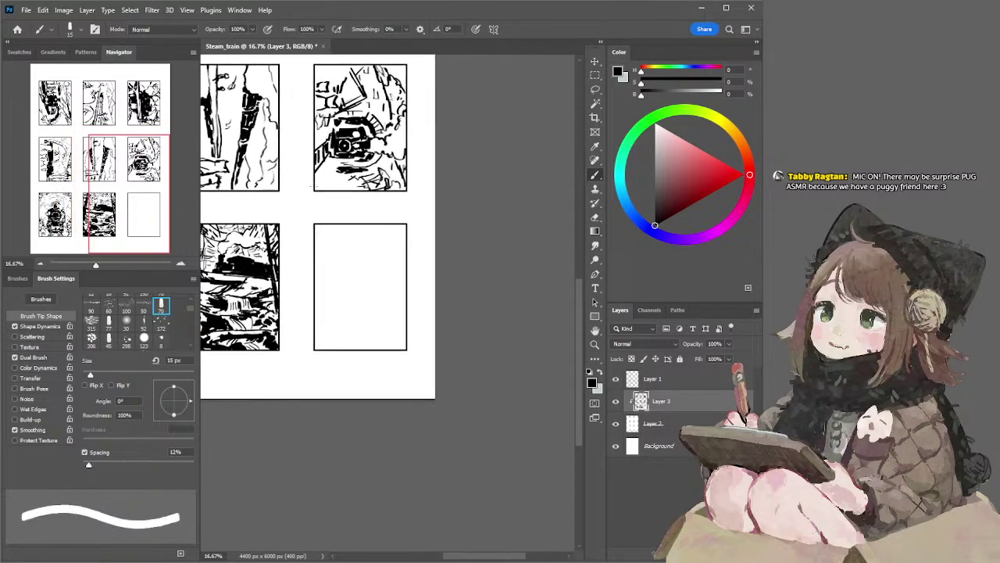
mouse_move(348, 221)
left_mouse_down()
mouse_move(402, 161)
mouse_move(356, 174)
left_mouse_up()
left_click_drag(321, 213, 391, 214)
key("ctrl+z")
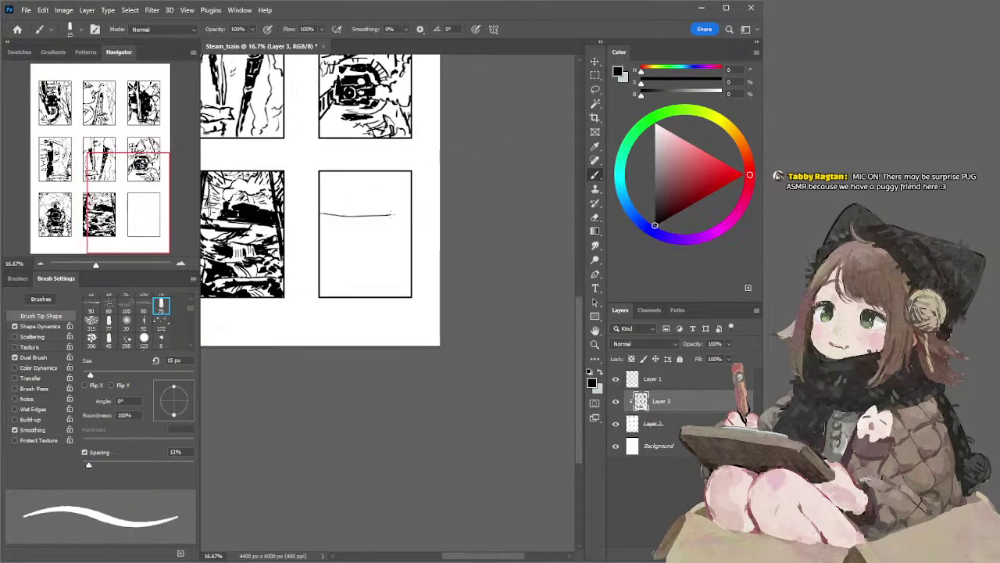
key("ctrl+z")
key("ctrl+z")
Step: Draw a thin horizontal line across the upper third of the empty thumbnail and a vertical line down from its right end, undoing uneven attempts
mouse_move(322, 214)
left_mouse_down()
mouse_move(391, 213)
mouse_move(390, 248)
left_mouse_up()
key("ctrl+z")
key("ctrl+z")
key("ctrl+z")
left_click_drag(390, 212, 390, 268)
key("ctrl+z")
mouse_move(389, 213)
left_mouse_down()
mouse_move(398, 213)
mouse_move(398, 280)
left_mouse_up()
key("ctrl+z")
key("ctrl+z")
left_click_drag(397, 214, 397, 279)
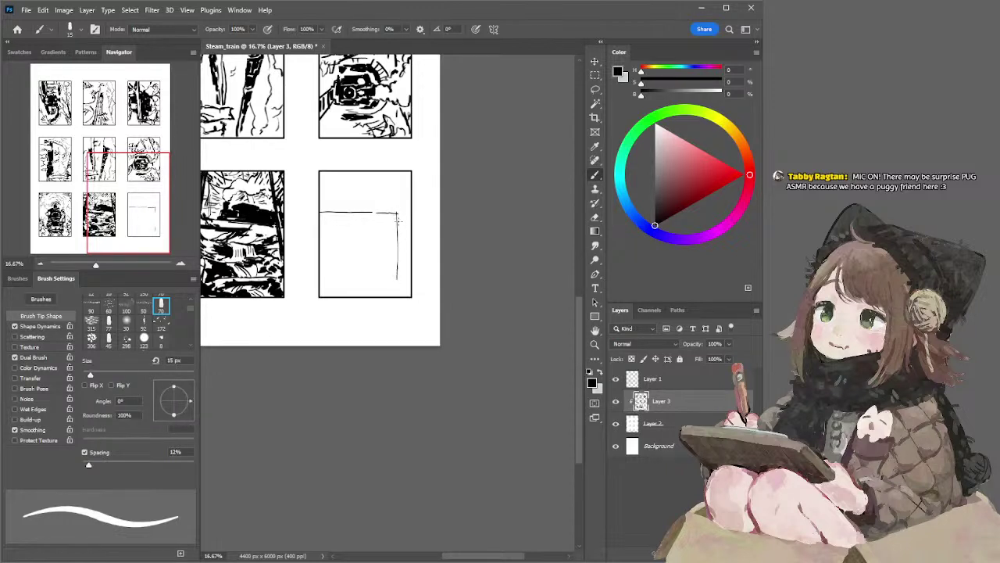
key("ctrl+z")
mouse_move(397, 226)
left_mouse_down()
mouse_move(397, 277)
mouse_move(398, 238)
mouse_move(397, 274)
mouse_move(403, 248)
mouse_move(397, 276)
left_mouse_up()
key("ctrl+z")
Step: Ink a small black locomotive block on the horizontal track line with a brush of about 35 px, undoing misplaced strokes
key("bracketright")
key("bracketright")
key("bracketright")
key("bracketright")
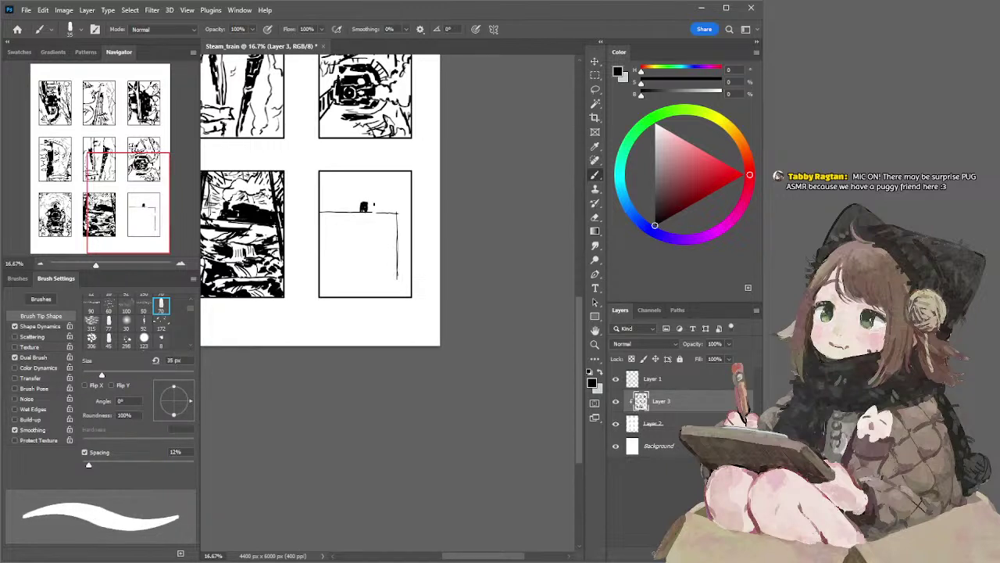
key("bracketleft")
left_click_drag(375, 206, 389, 210)
key("ctrl+z")
key("ctrl+z")
key("ctrl+z")
Step: Outline a boxy carriage behind the locomotive with a 20 px brush and refine the engine's silhouette, undoing stray strokes
key("bracketleft")
key("bracketright")
key("bracketright")
key("bracketright")
key("bracketleft")
key("bracketleft")
key("bracketleft")
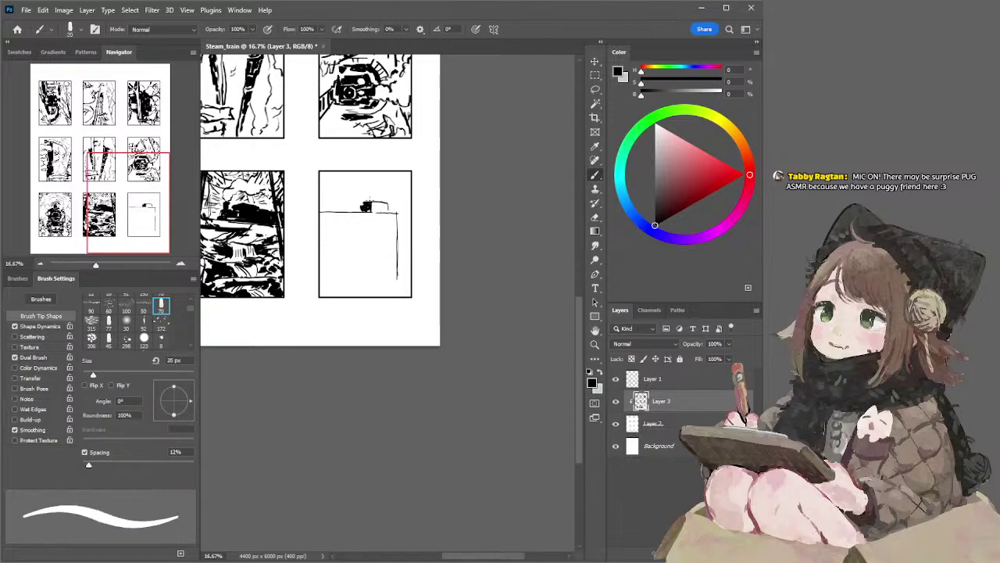
mouse_move(372, 198)
left_mouse_down()
mouse_move(348, 186)
mouse_move(365, 184)
mouse_move(358, 192)
mouse_move(383, 206)
left_mouse_up()
key("ctrl+z")
key("ctrl+z")
key("bracketright")
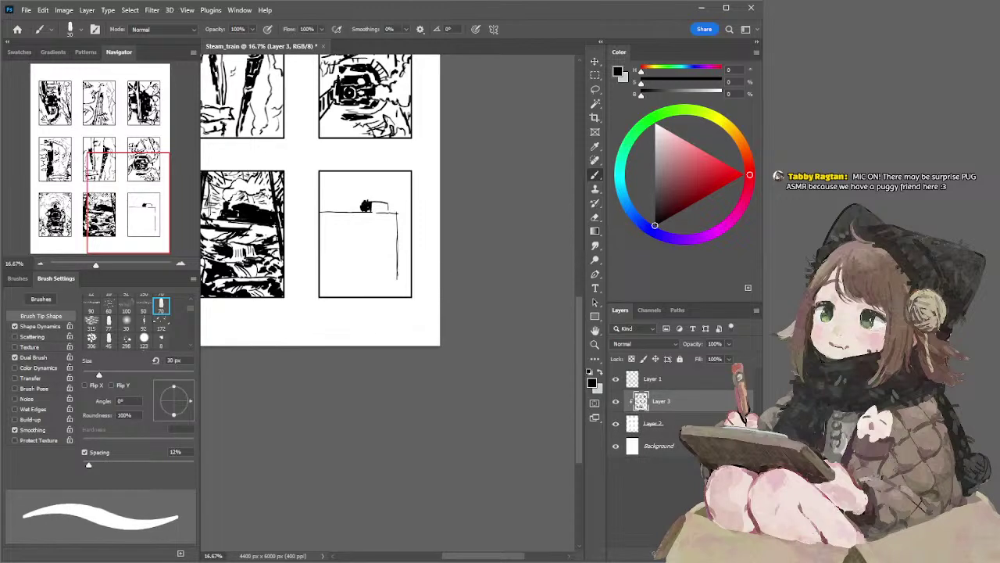
Step: Draw curling smoke trailing from the locomotive to the thumbnail's left edge with a 20 px brush
key("bracketleft")
key("bracketleft")
left_click_drag(362, 184, 341, 188)
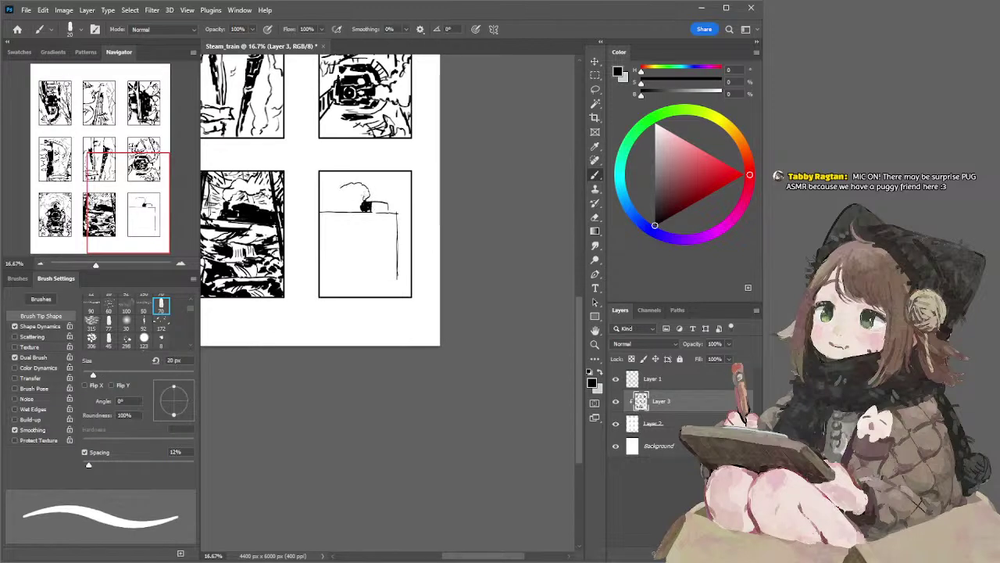
left_click_drag(350, 190, 361, 197)
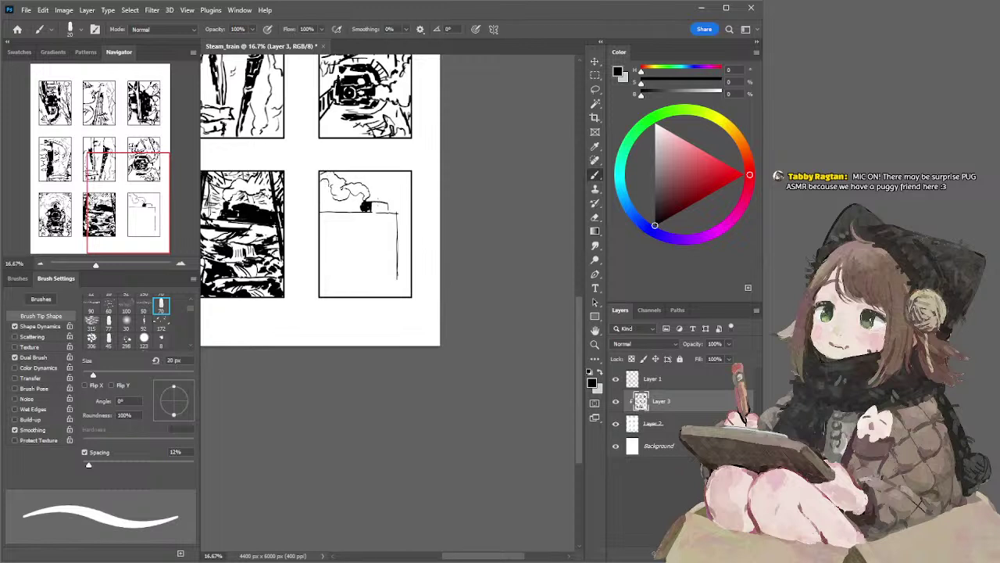
Step: Hatch the carriage with short vertical strokes, undoing poor ones, and clean up stray marks below the track with a 25 px eraser
mouse_move(377, 202)
left_mouse_down()
mouse_move(397, 219)
mouse_move(381, 214)
left_mouse_up()
key("ctrl+z")
key("]")
key("ctrl+z")
key("bracketright")
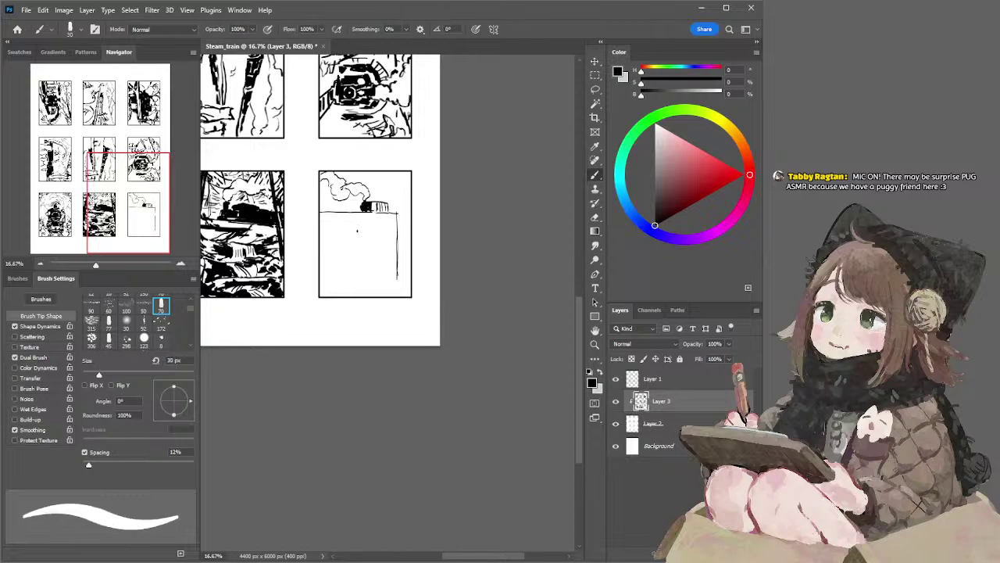
key("bracketleft")
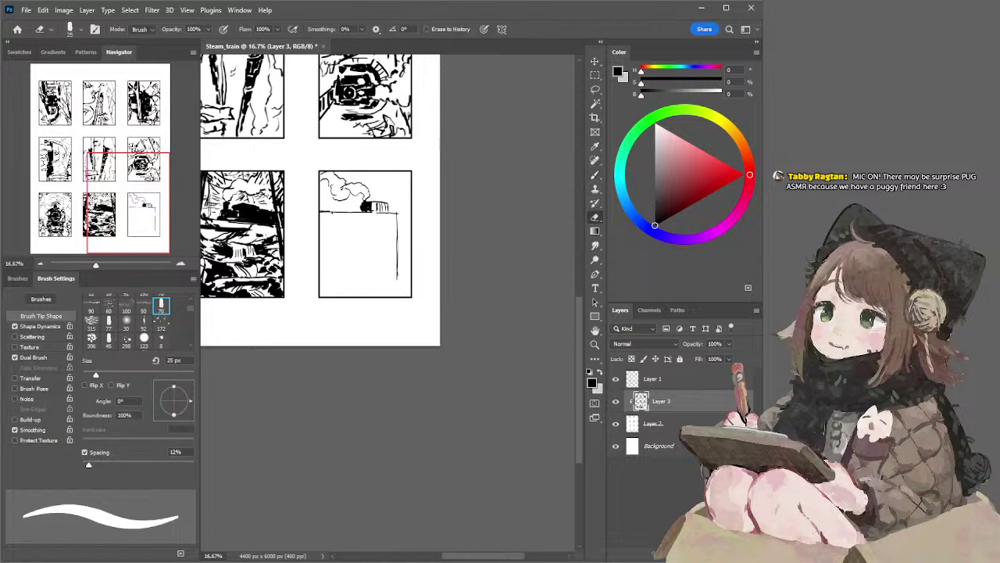
key("e")
key("b")
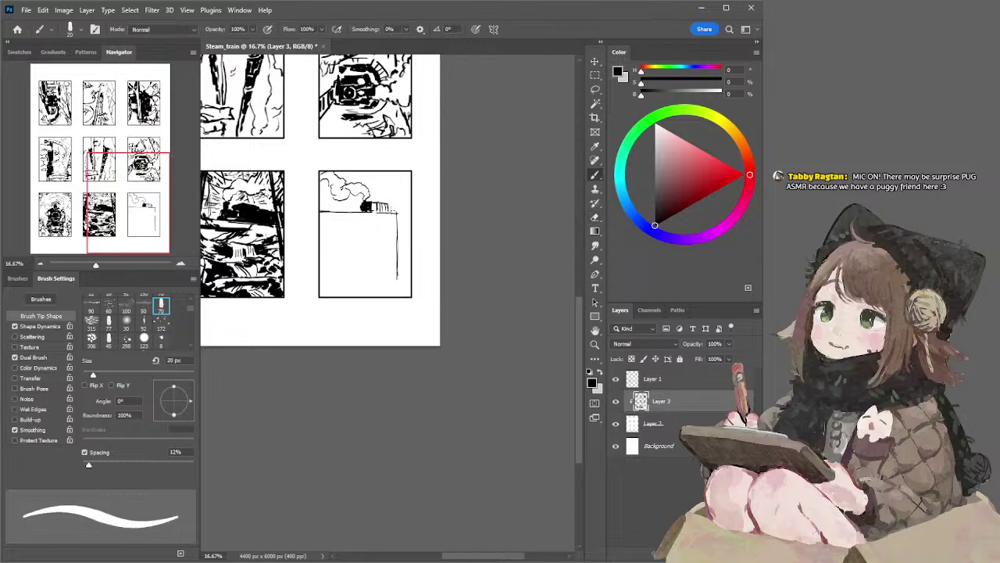
Step: Ink narrow vertical arch openings near the viaduct's right end with a brush of about 45 px, redoing uneven strokes
key("bracketright")
key("bracketright")
key("bracketright")
key("bracketright")
left_click_drag(393, 225, 394, 280)
key("ctrl+z")
key("ctrl+z")
left_click(108, 337)
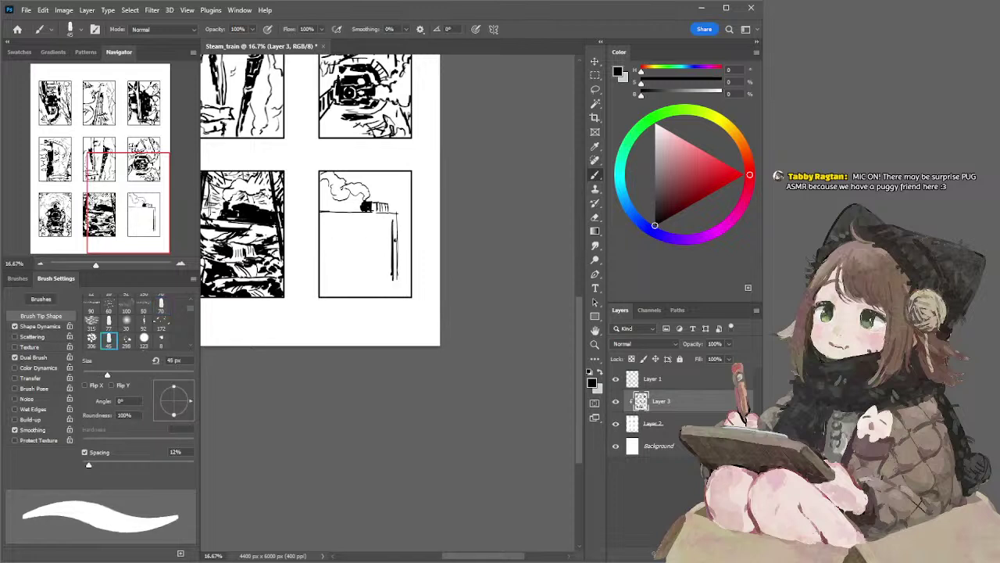
key("ctrl+z")
key("ctrl+z")
left_click_drag(393, 224, 393, 281)
key("ctrl+z")
left_click_drag(390, 225, 389, 278)
key("ctrl+z")
Step: Ink two more tapering arch openings to the left of the narrow ones, undoing and redrawing the uneven strokes
left_click_drag(386, 226, 385, 283)
key("ctrl+z")
key("ctrl+z")
mouse_move(384, 224)
left_mouse_down()
mouse_move(387, 280)
mouse_move(385, 255)
mouse_move(378, 281)
left_mouse_up()
key("ctrl+z")
key("e")
key("b")
key("ctrl+z")
key("ctrl+z")
left_click_drag(377, 239, 376, 284)
key("ctrl+z")
left_click_drag(376, 248, 374, 275)
Step: Paint a wider black arch opening at the middle of the viaduct with a larger brush, undoing the failed attempts
key("bracketright")
left_click_drag(363, 224, 366, 284)
key("ctrl+z")
key("ctrl+z")
key("ctrl+z")
left_click_drag(363, 221, 365, 284)
key("ctrl+z")
key("ctrl+z")
left_click_drag(361, 222, 359, 271)
key("ctrl+z")
left_click_drag(361, 223, 358, 282)
key("ctrl+z")
left_click_drag(360, 244, 359, 284)
Step: Build up another wide arch opening left of the middle one with repeated vertical strokes, using a 60 to 70 px brush
mouse_move(347, 221)
left_mouse_down()
mouse_move(349, 274)
mouse_move(346, 258)
left_mouse_up()
key("ctrl+z")
key("ctrl+z")
key("]")
key("ctrl+z")
left_click_drag(347, 233, 348, 286)
left_click_drag(347, 250, 347, 290)
left_click_drag(344, 239, 345, 290)
left_click_drag(346, 259, 348, 289)
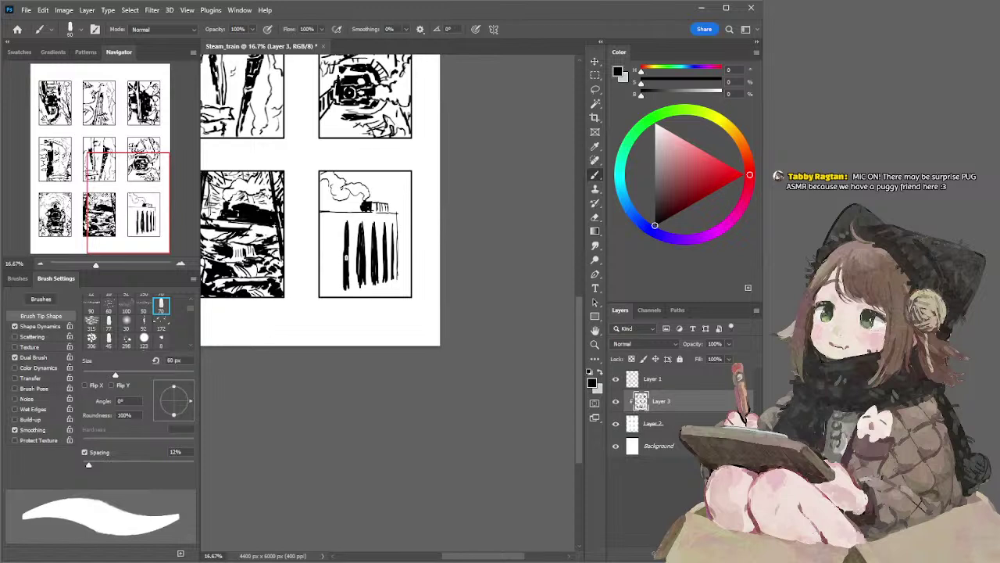
key("]")
left_click_drag(343, 250, 350, 289)
key("ctrl+z")
Step: Paint the broad leftmost arch opening with a 70 px brush and thicken the one beside it
key("e")
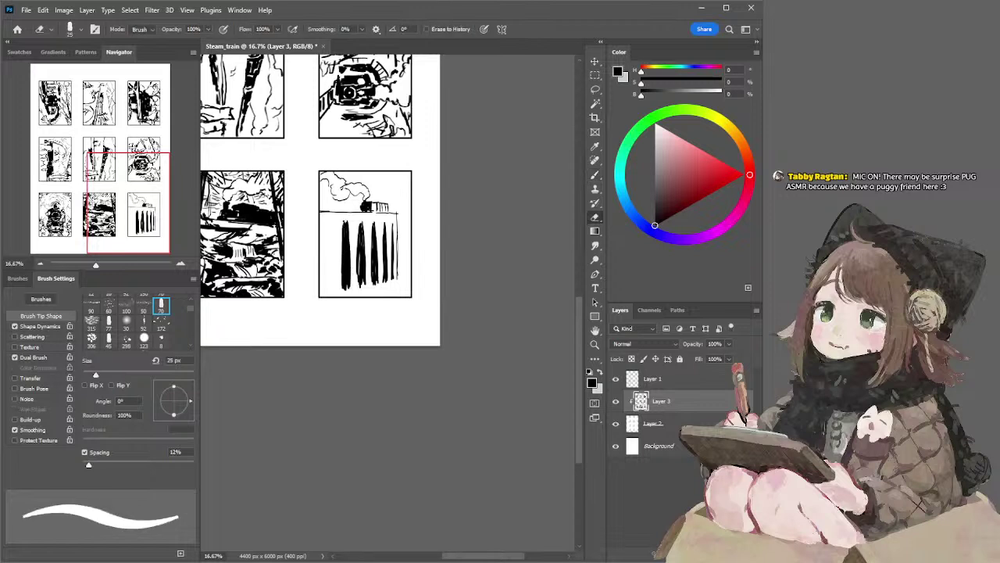
key("b")
left_click_drag(334, 222, 331, 276)
key("ctrl+z")
key("ctrl+z")
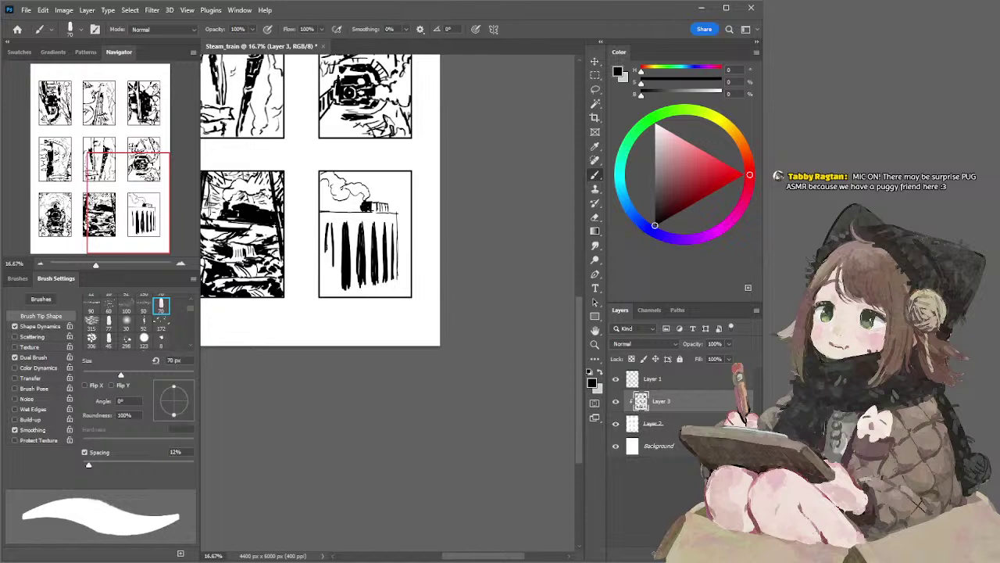
left_click_drag(327, 226, 325, 289)
left_click_drag(325, 245, 324, 289)
left_click_drag(330, 262, 330, 291)
left_click_drag(334, 251, 335, 281)
left_click_drag(348, 226, 349, 285)
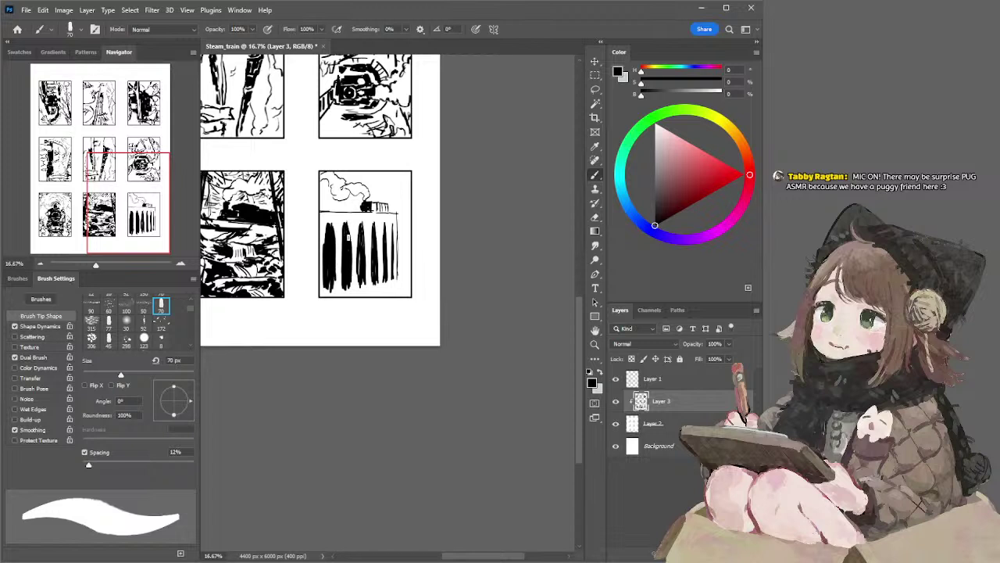
Step: Add a thin vertical dark line along the viaduct's right edge with a 35 px brush
key("bracketleft")
key("bracketleft")
key("bracketleft")
left_click_drag(397, 225, 397, 266)
left_click(161, 304)
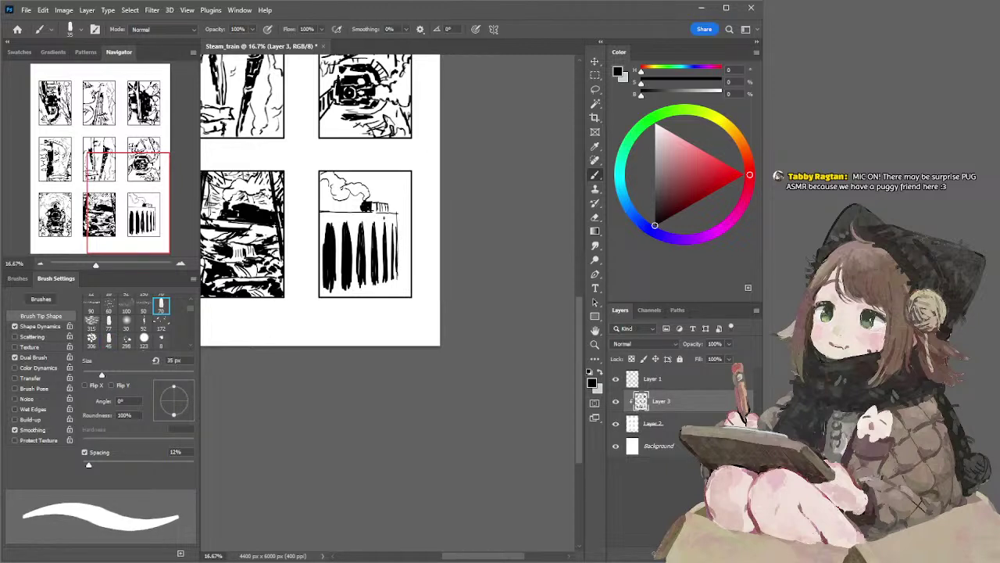
Step: Extend the arch openings toward the frame's lower edge and draw a slanted ground line under the right end, using 50 and 30 px brushes
key("bracketright")
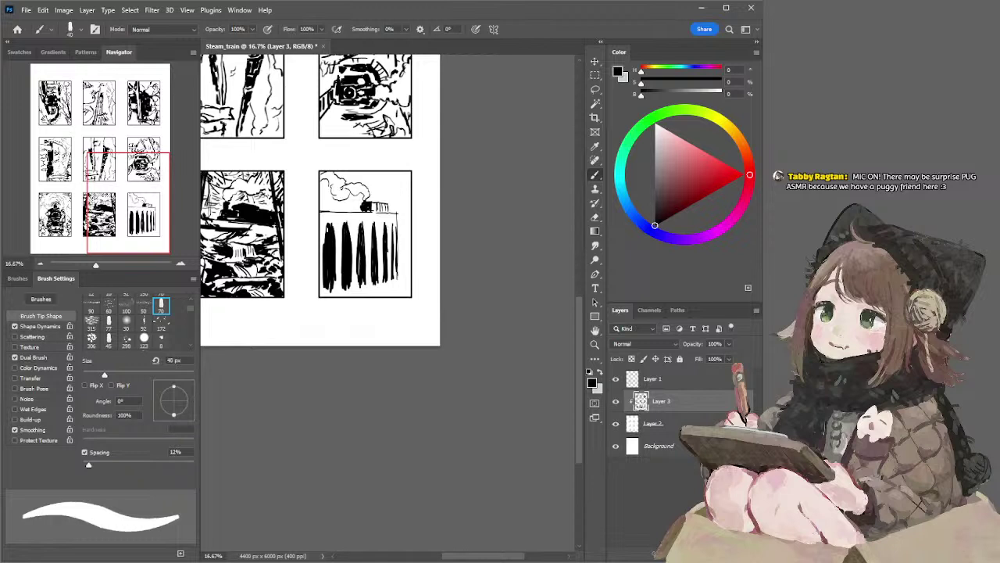
key("bracketright")
left_click_drag(335, 274, 335, 293)
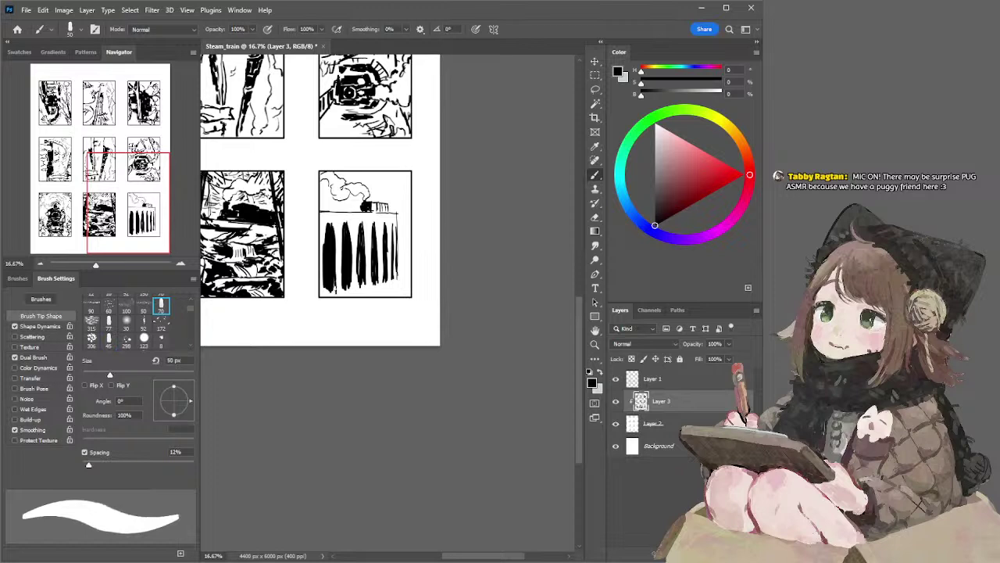
key("bracketleft")
key("bracketleft")
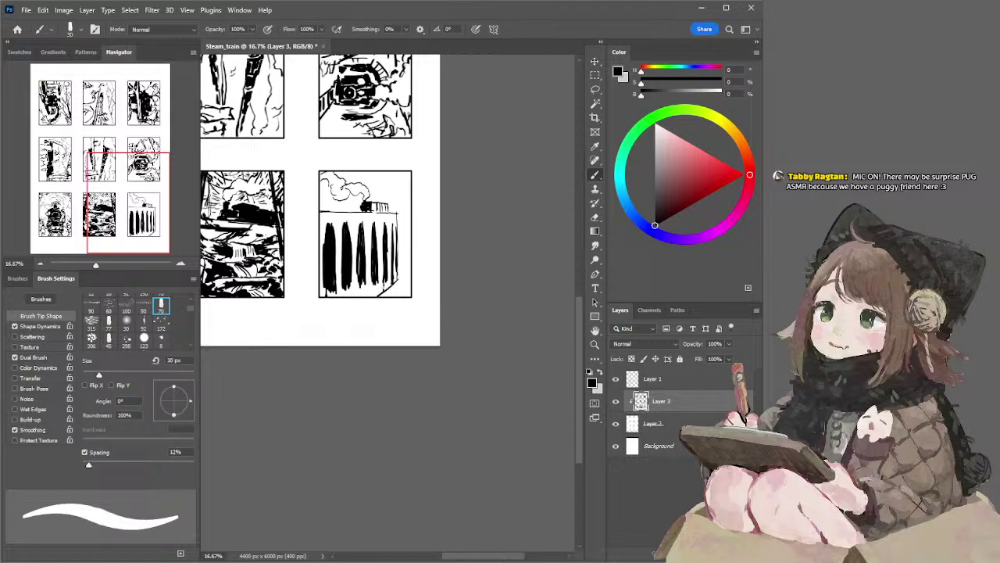
mouse_move(377, 277)
left_mouse_down()
mouse_move(377, 295)
mouse_move(360, 297)
left_mouse_up()
left_click_drag(349, 283, 349, 299)
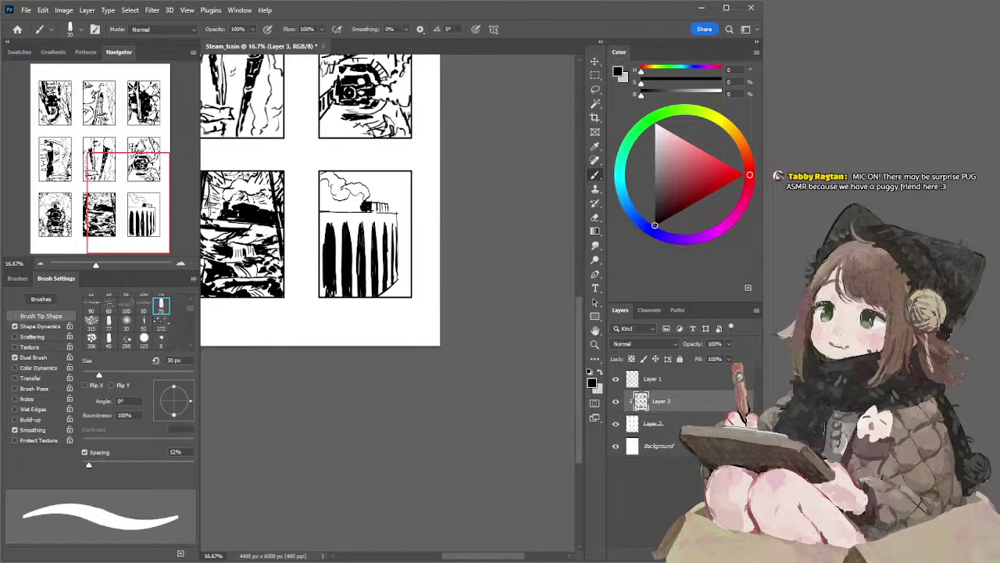
Step: Fill the leftmost opening down to the frame's lower edge and out to its left border, enlarging the brush to 60 px
left_click_drag(324, 283, 323, 298)
key("bracketright")
key("bracketright")
key("bracketright")
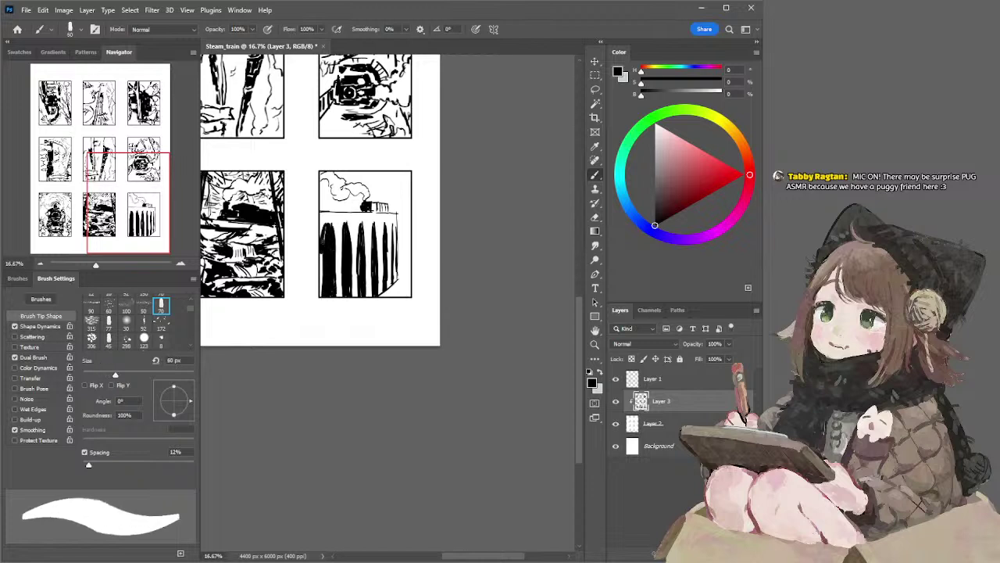
Step: Lasso all the arch openings, squeeze them toward the right to about 78% width, and return to the brush
key("l")
mouse_move(324, 223)
left_mouse_down()
mouse_move(316, 247)
mouse_move(312, 305)
mouse_move(340, 319)
mouse_move(394, 288)
mouse_move(397, 215)
left_mouse_up()
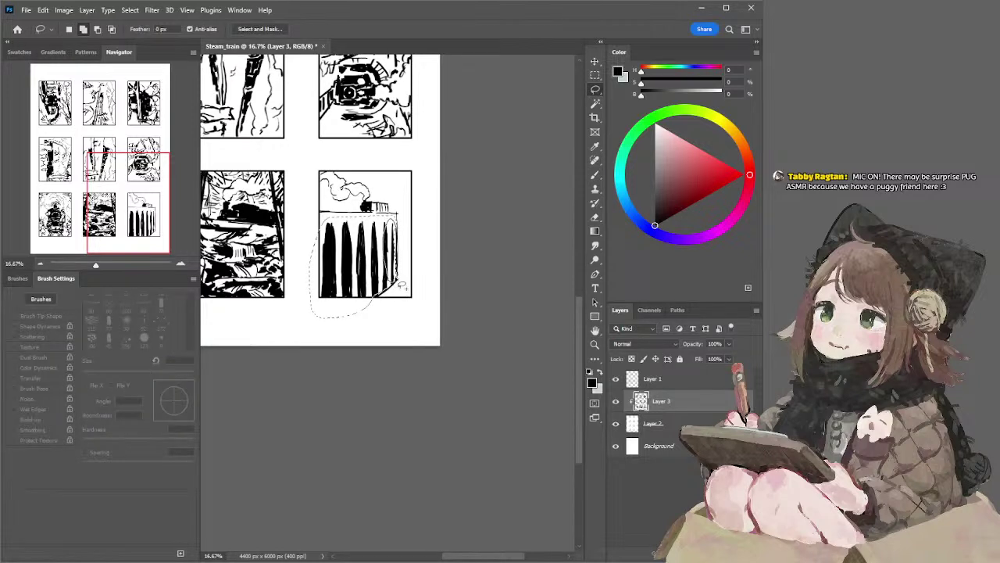
key("ctrl+t")
left_click_drag(311, 270, 328, 266)
key("Return")
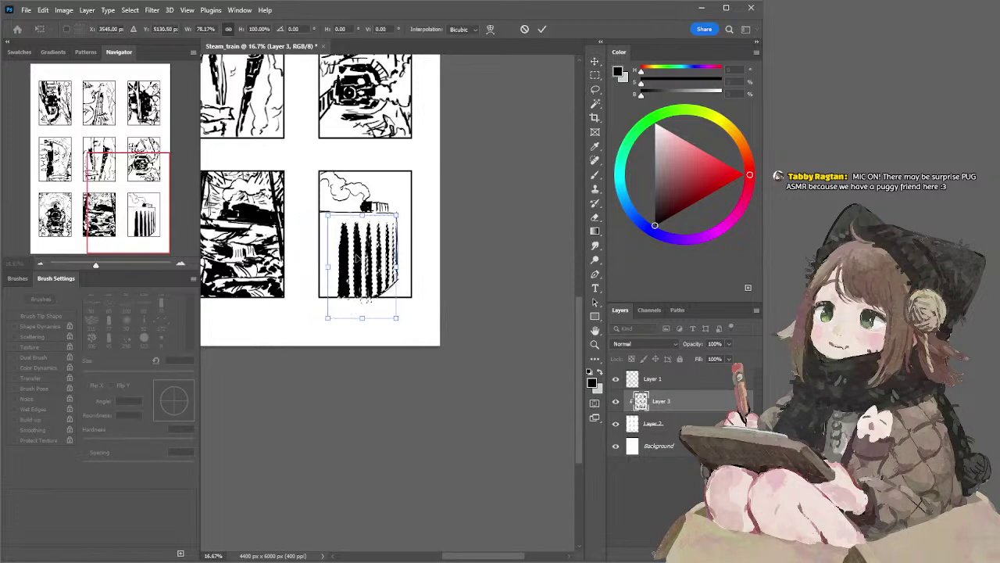
key("Return")
key("b")
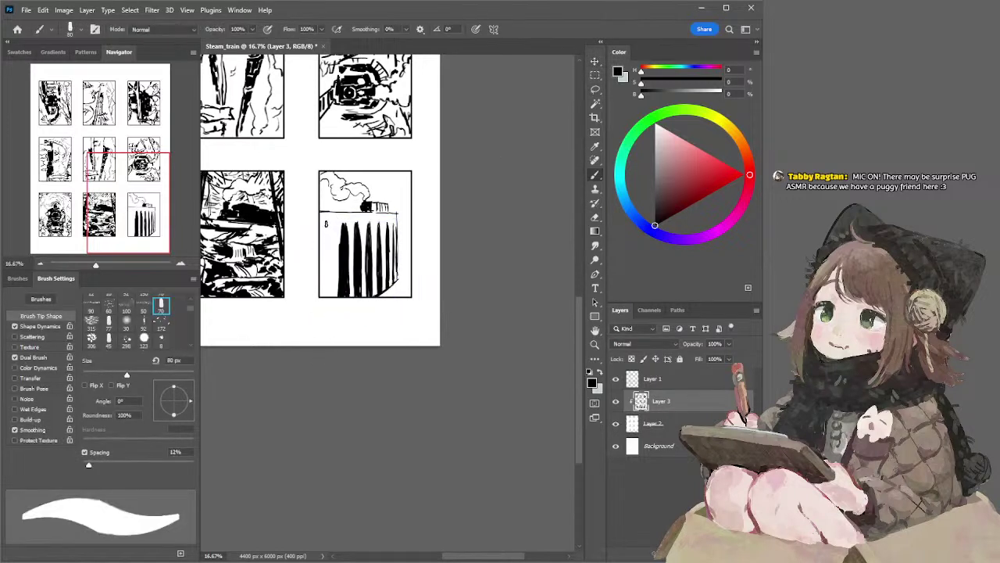
Step: Paint a new opening at the frame's left border with an 80 px brush, widen its neighbour, and tidy the arches with the eraser
left_click_drag(329, 232, 331, 300)
key("ctrl+z")
key("ctrl+z")
key("ctrl+z")
mouse_move(321, 227)
left_mouse_down()
mouse_move(331, 300)
mouse_move(322, 287)
left_mouse_up()
key("ctrl+z")
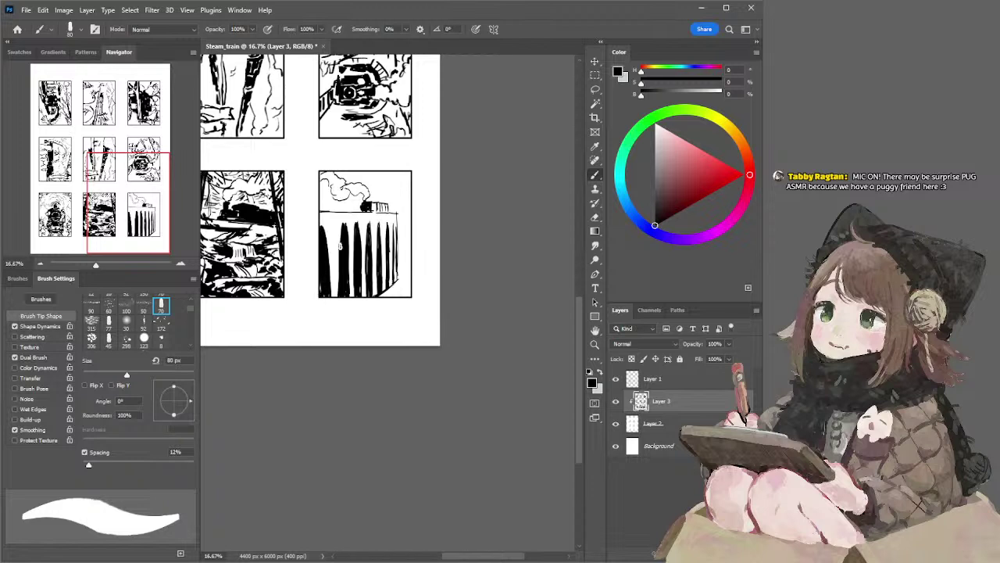
left_click_drag(340, 248, 339, 298)
key("e")
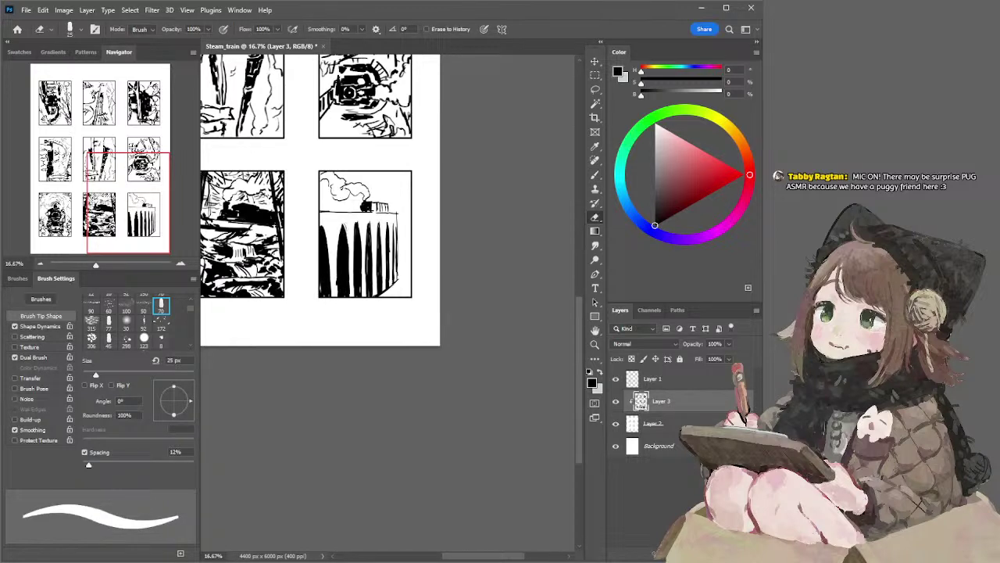
key("bracketright")
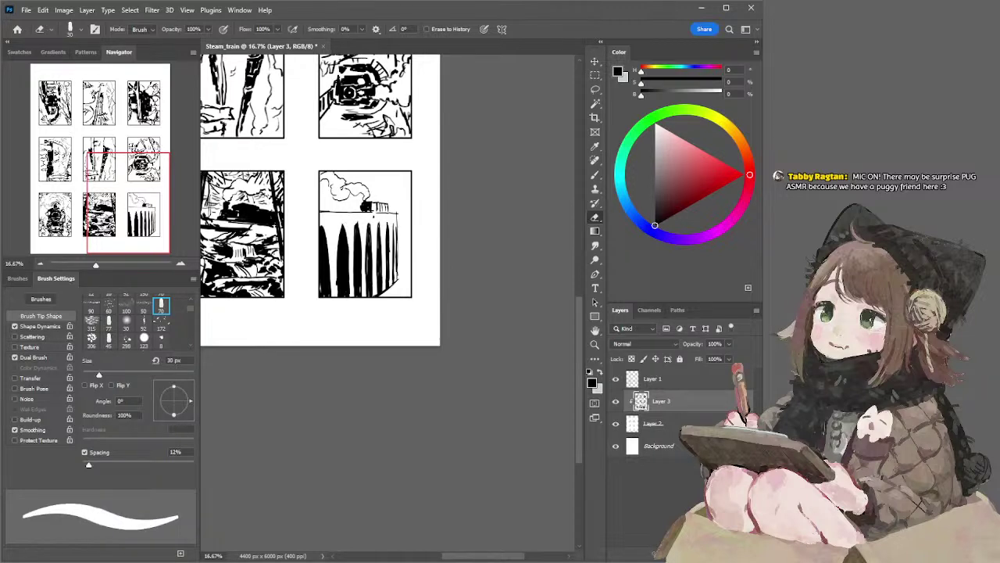
Step: Lasso all the arch openings and scale them shorter from the top to leave a gap beneath the track
key("l")
mouse_move(322, 215)
left_mouse_down()
mouse_move(305, 295)
mouse_move(340, 312)
mouse_move(396, 287)
mouse_move(401, 270)
mouse_move(401, 226)
mouse_move(350, 220)
left_mouse_up()
key("ctrl+t")
key("Return")
key("Return")
key("Return")
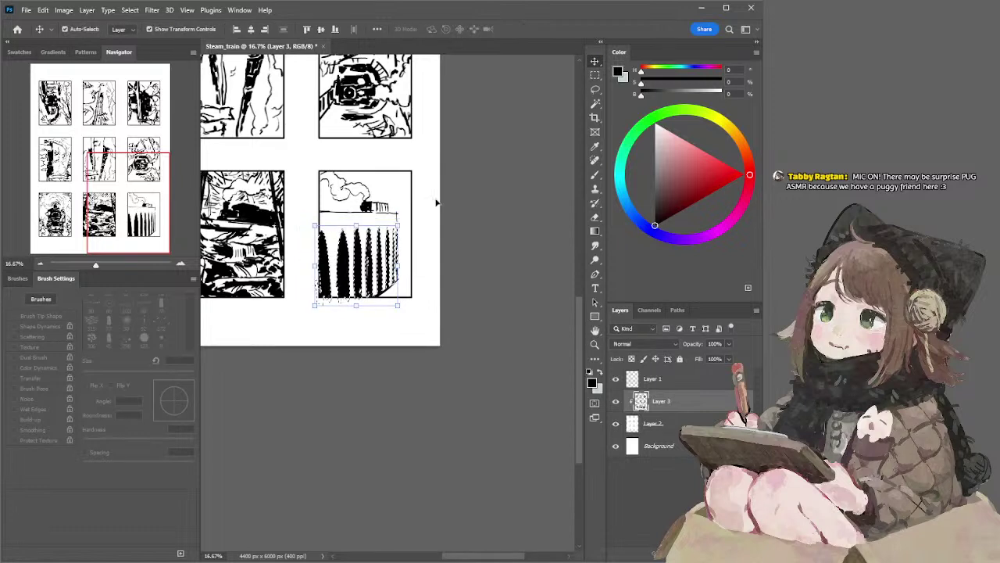
Step: Draw a horizontal ledge line between the track and the arch tops with a 35 px brush, and refine it at 30 px
key("b")
key("bracketleft")
key("bracketleft")
key("bracketleft")
key("bracketleft")
key("bracketleft")
key("bracketleft")
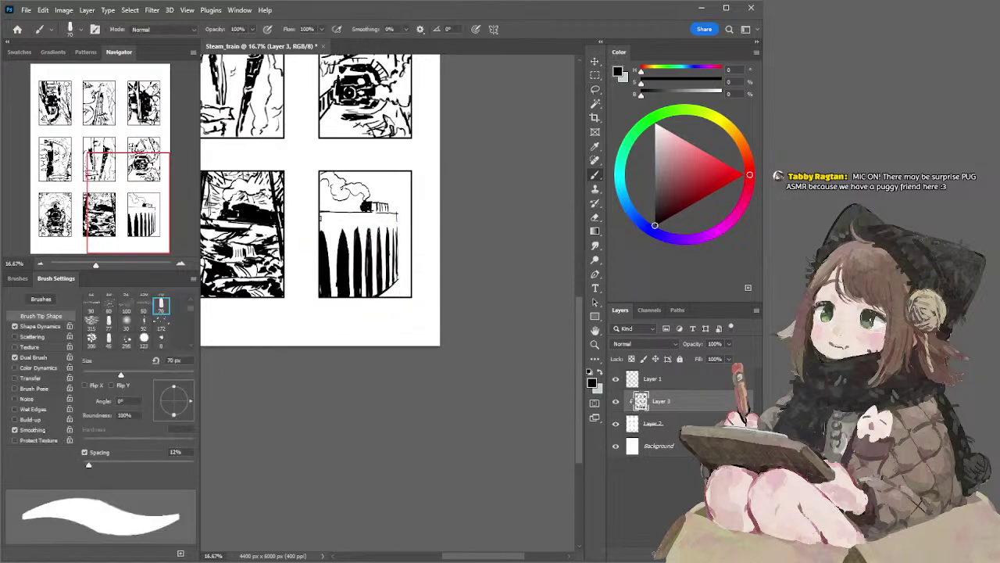
left_click_drag(319, 220, 337, 220)
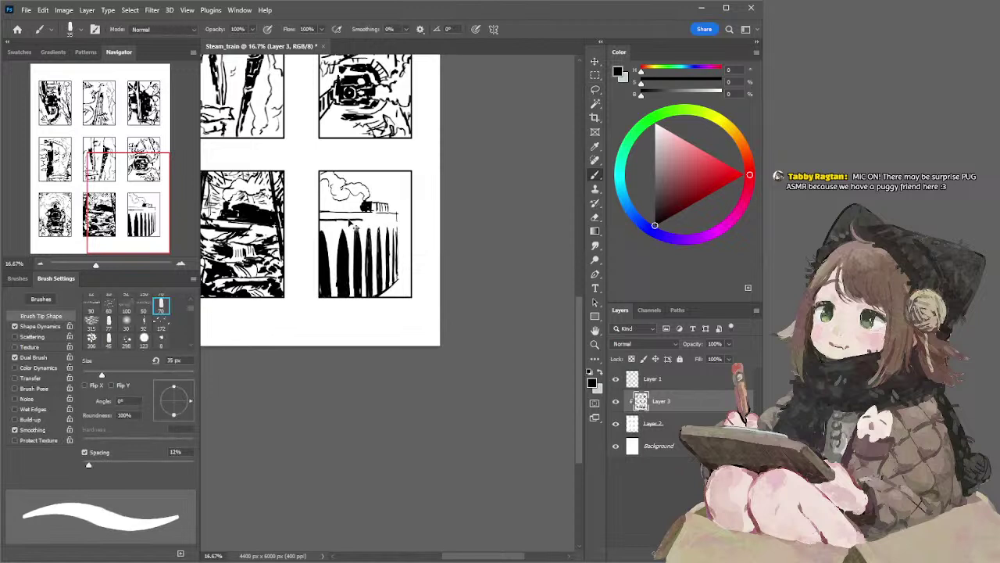
key("bracketleft")
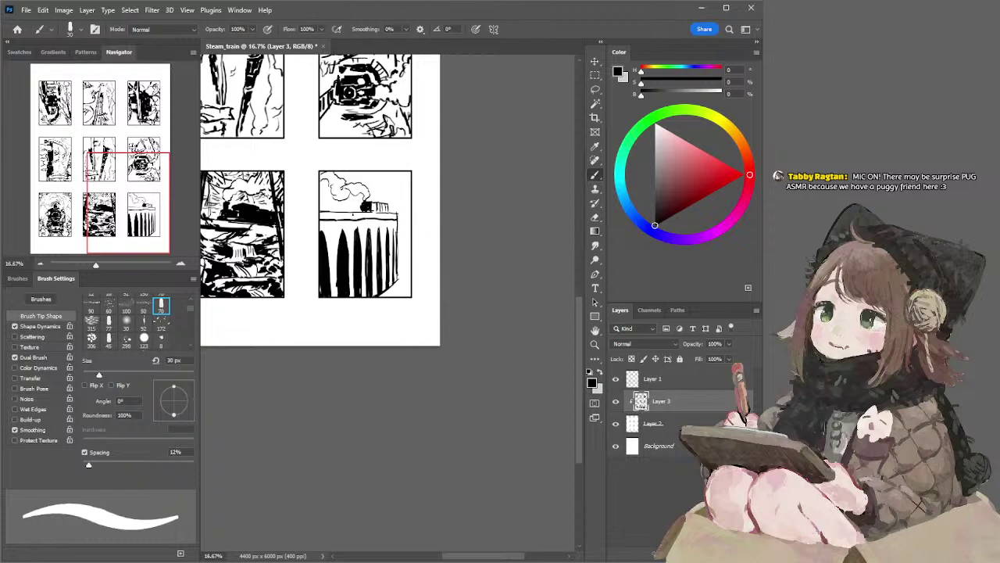
key("bracketright")
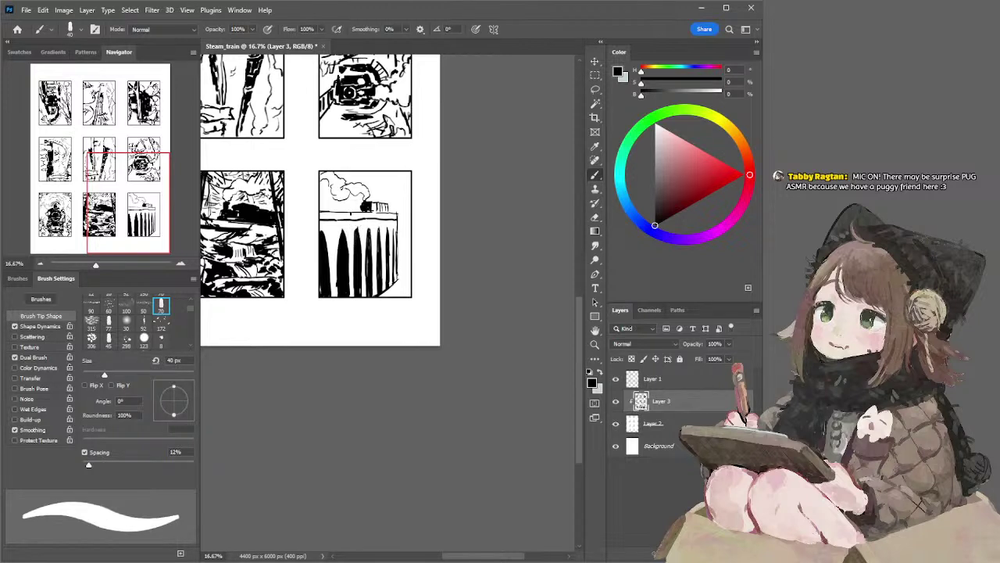
Step: Lasso the middle arch openings, excluding the leftmost one, nudge them left to even the spacing, deselect and return to the brush
key("l")
mouse_move(348, 231)
left_mouse_down()
mouse_move(331, 267)
mouse_move(342, 309)
left_mouse_up()
key("ctrl+d")
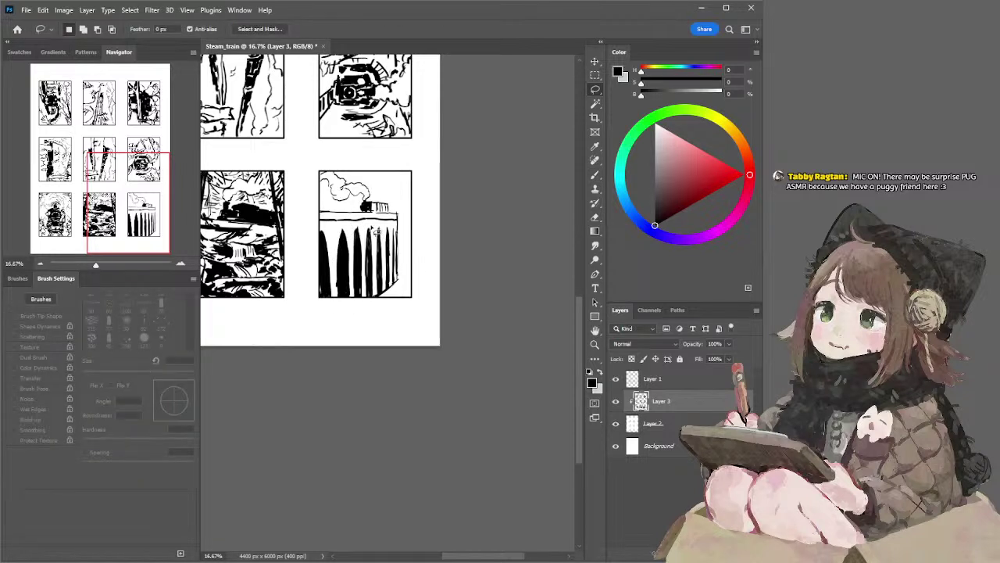
mouse_move(374, 228)
left_mouse_down()
mouse_move(378, 293)
mouse_move(350, 307)
mouse_move(339, 256)
mouse_move(368, 229)
left_mouse_up()
left_click_drag(331, 266, 322, 316)
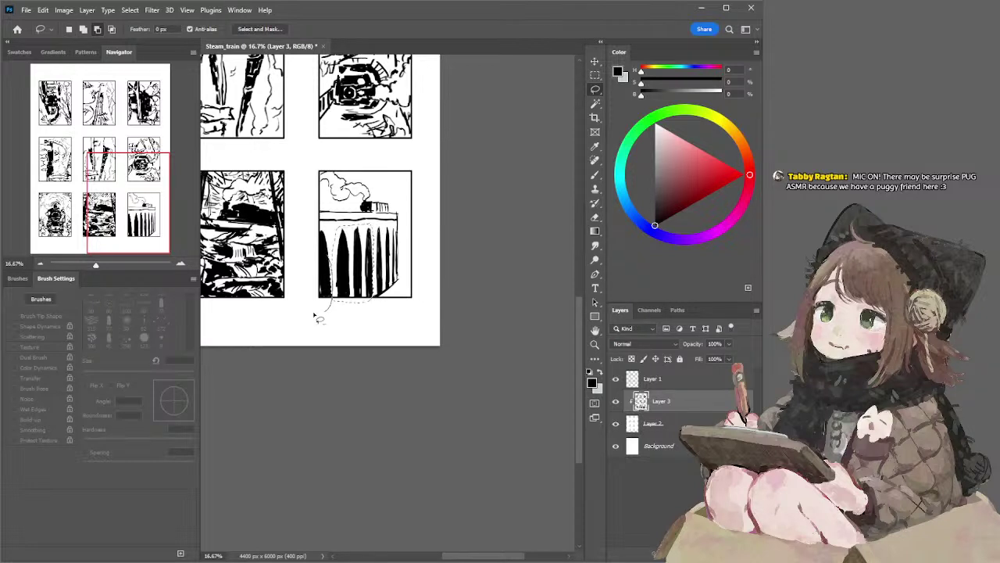
key("ctrl+Left")
key("ctrl+Left")
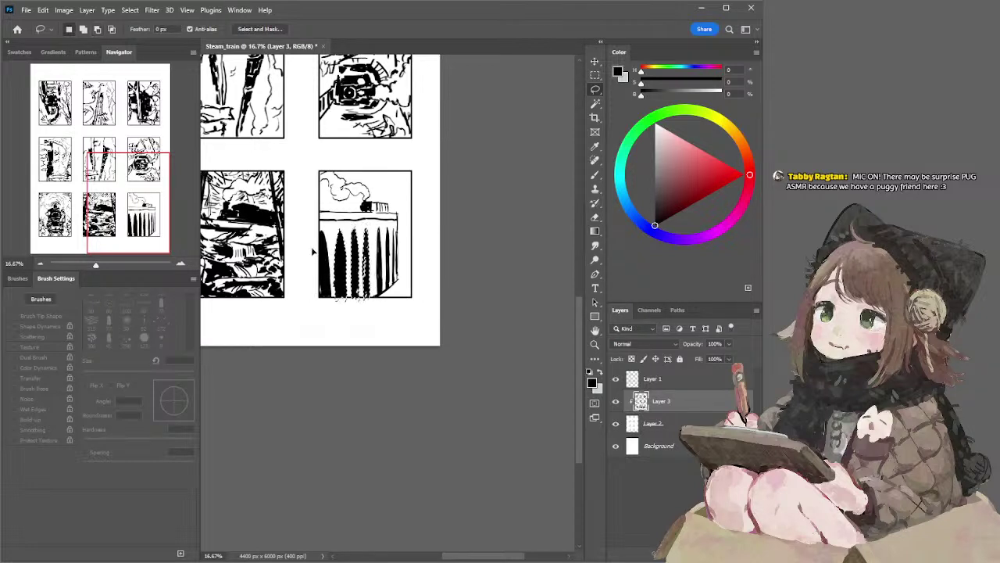
mouse_move(311, 252)
left_mouse_down()
mouse_move(356, 270)
mouse_move(306, 319)
mouse_move(289, 252)
left_mouse_up()
key("ctrl+Left")
key("ctrl+Left")
key("ctrl+Left")
key("ctrl+d")
key("b")
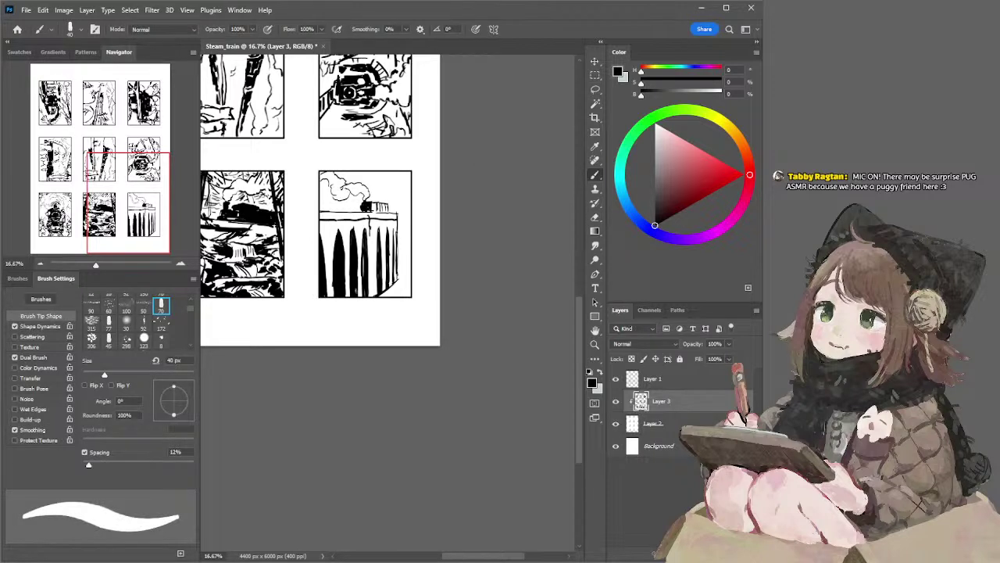
Step: Ink the viaduct's vertical corner edge from beneath the ledge down to the frame's lower border with a 40 px brush
left_click_drag(372, 223, 372, 269)
key("ctrl+z")
left_click_drag(371, 221, 371, 269)
key("ctrl+z")
left_click_drag(372, 267, 372, 300)
key("l")
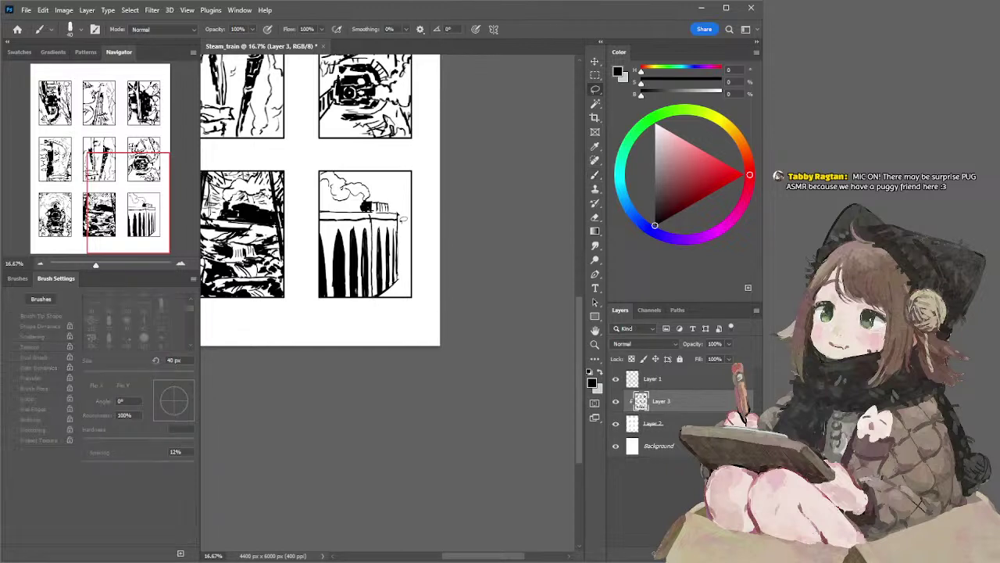
mouse_move(391, 209)
left_mouse_down()
mouse_move(404, 211)
mouse_move(412, 291)
mouse_move(395, 297)
mouse_move(383, 273)
left_mouse_up()
key("ctrl+d")
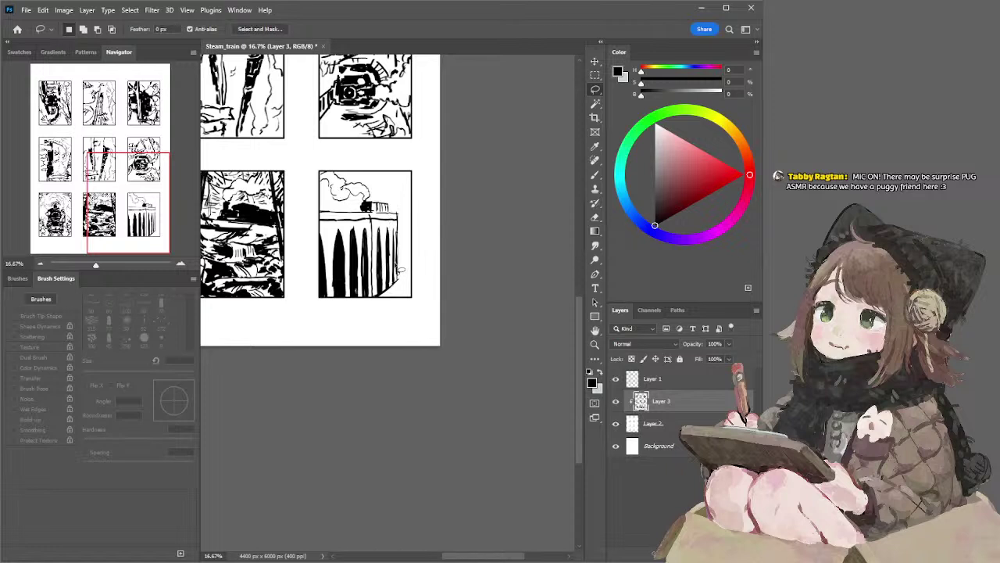
key("b")
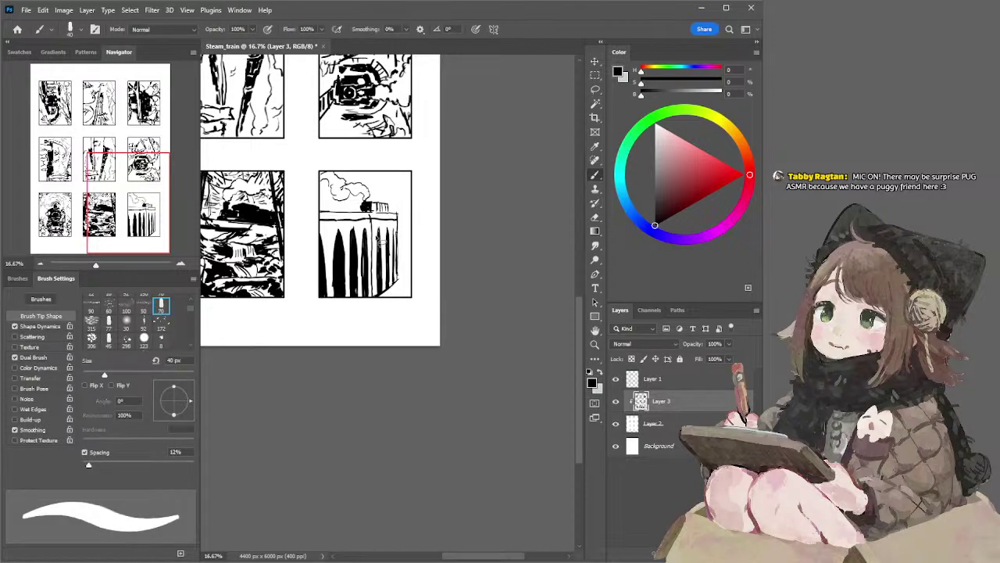
Step: Lasso the front face's arch openings and scale them narrower in two passes to make room beside the corner edge
key("l")
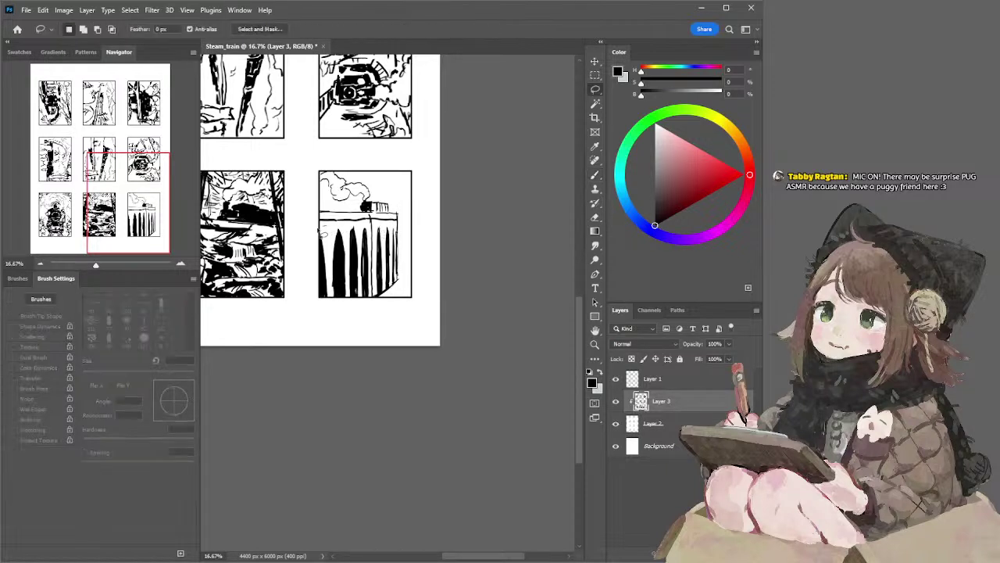
mouse_move(321, 226)
left_mouse_down()
mouse_move(315, 296)
mouse_move(336, 312)
mouse_move(368, 303)
mouse_move(368, 229)
left_mouse_up()
key("ctrl+t")
mouse_move(372, 266)
left_mouse_down()
mouse_move(356, 268)
mouse_move(362, 275)
left_mouse_up()
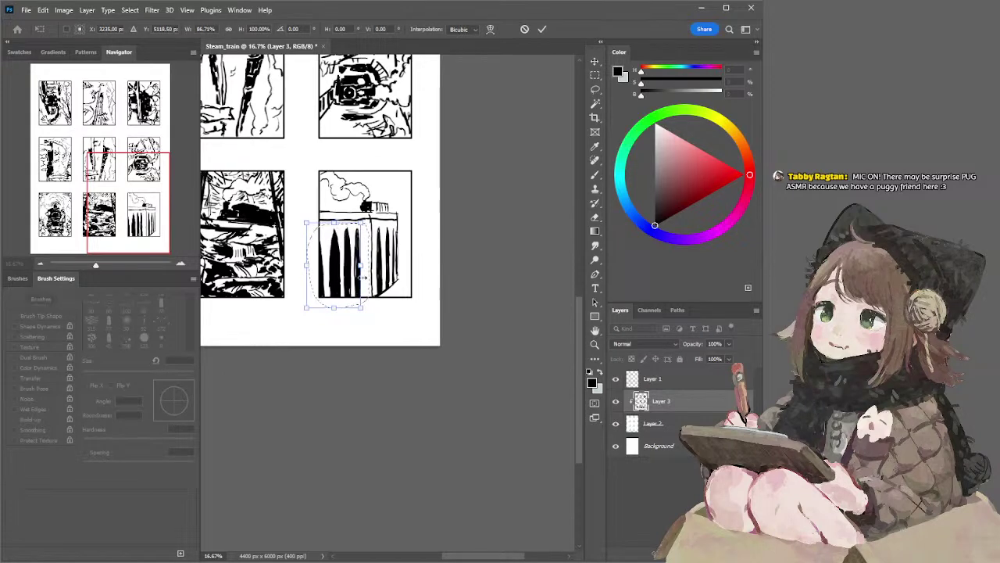
key("Return")
key("ctrl+t")
left_click_drag(370, 265, 361, 265)
key("Return")
key("b")
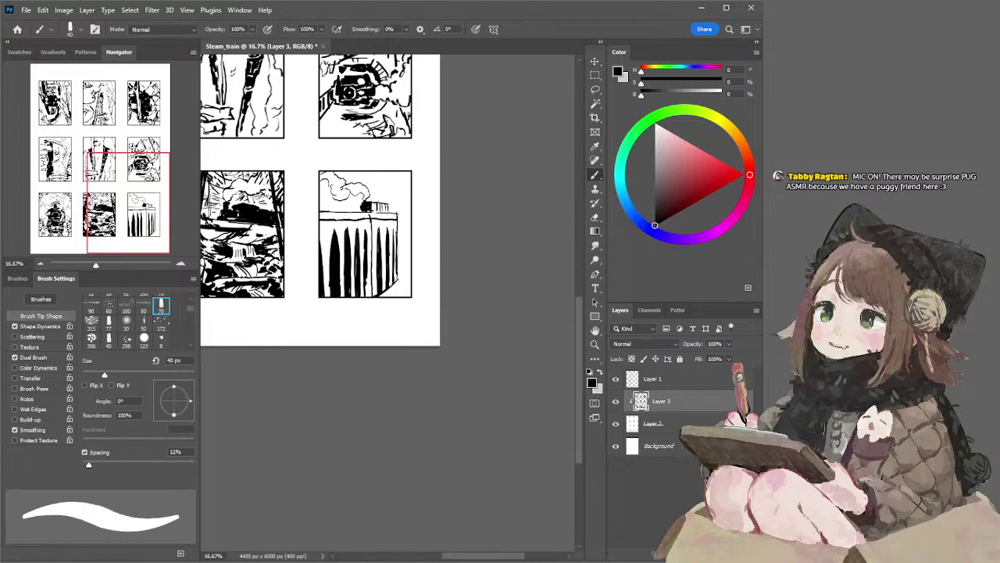
Step: Touch up the front opening nearest the corner, lasso and transform the side-face openings, and fill the gap with 50 px strokes
left_click_drag(364, 255, 365, 292)
key("l")
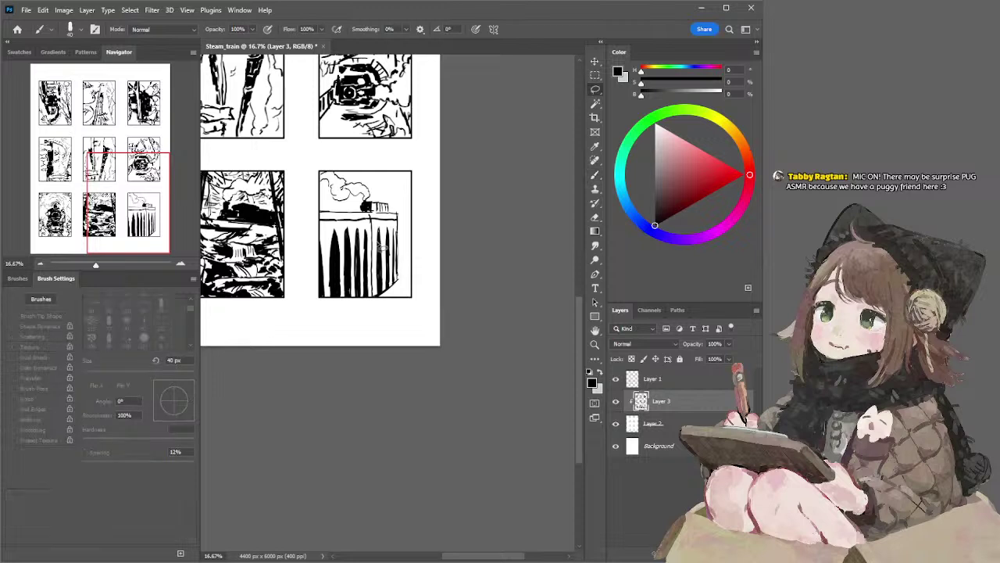
mouse_move(401, 245)
left_mouse_down()
mouse_move(391, 294)
mouse_move(375, 293)
mouse_move(374, 259)
mouse_move(379, 283)
mouse_move(393, 270)
left_mouse_up()
key("ctrl+t")
key("Return")
key("b")
key("bracketright")
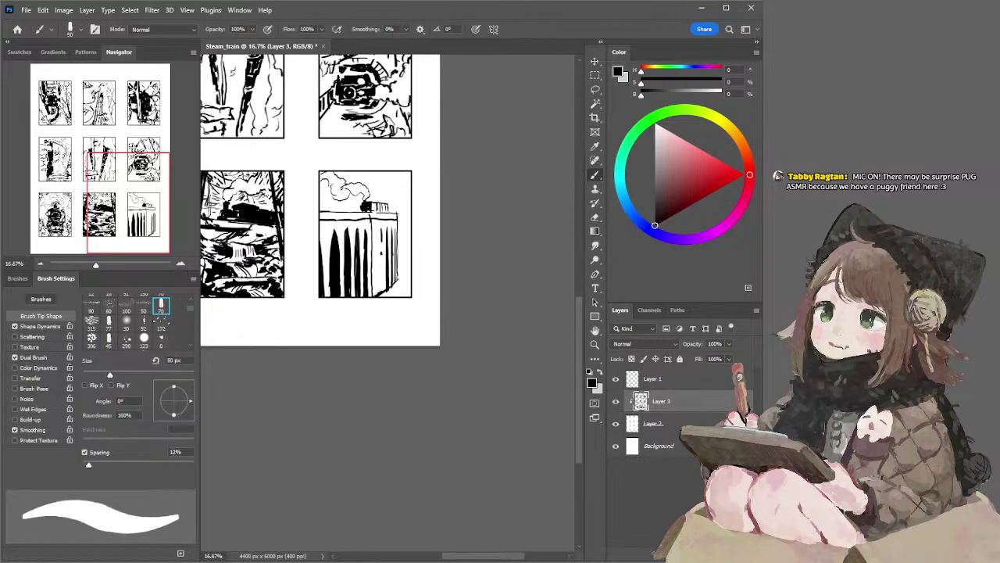
left_click_drag(375, 231, 377, 295)
key("ctrl+z")
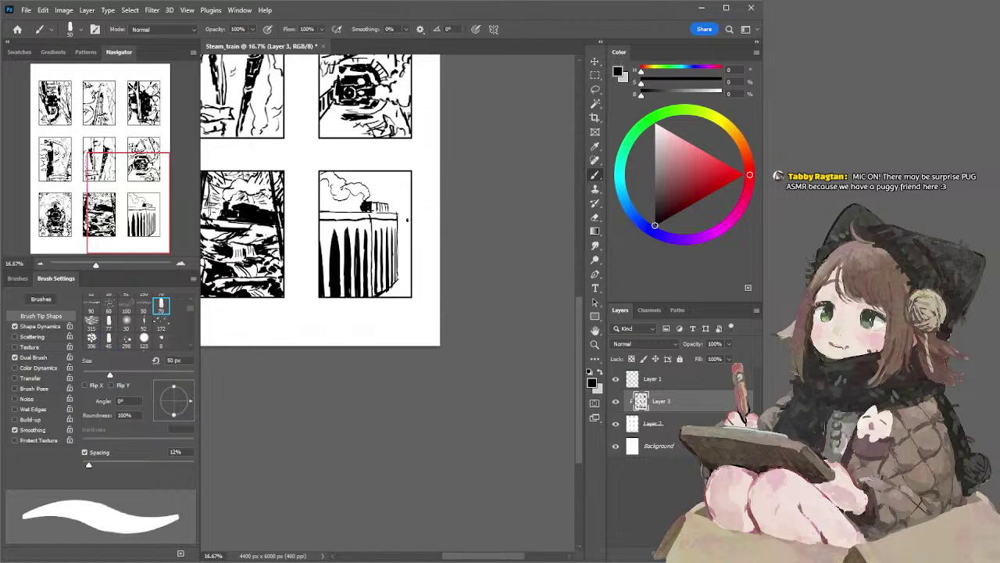
Step: Extend the viaduct's side face towards the frame's right border by drawing a new far edge with a 25 px brush
key("bracketleft")
key("bracketleft")
key("bracketleft")
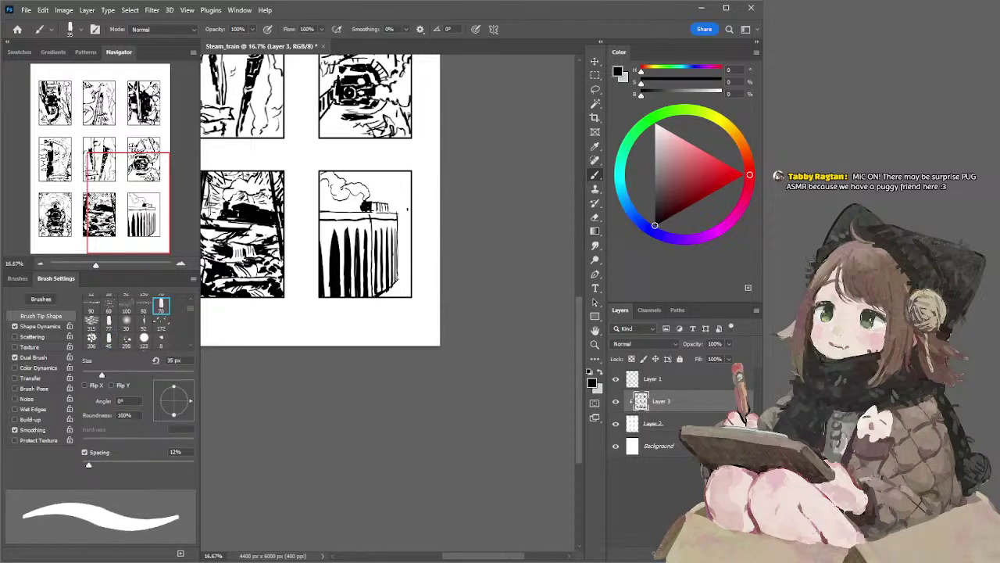
key("bracketleft")
key("bracketleft")
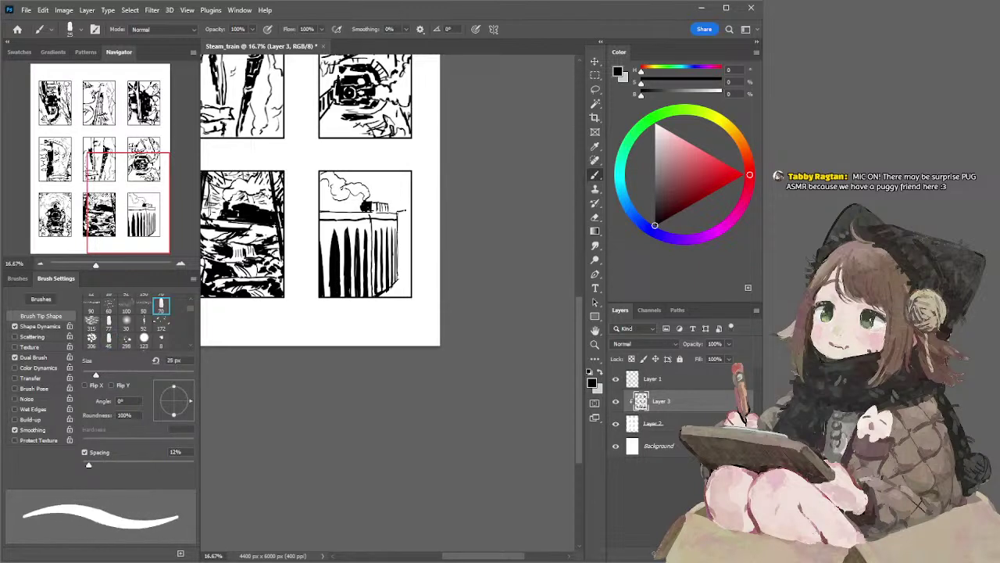
left_click_drag(405, 218, 407, 241)
key("ctrl+z")
left_click_drag(405, 213, 406, 272)
key("ctrl+z")
Step: Add narrow openings to the extended side face at 25 to 30 px, and clean up the far edge with the eraser
key("e")
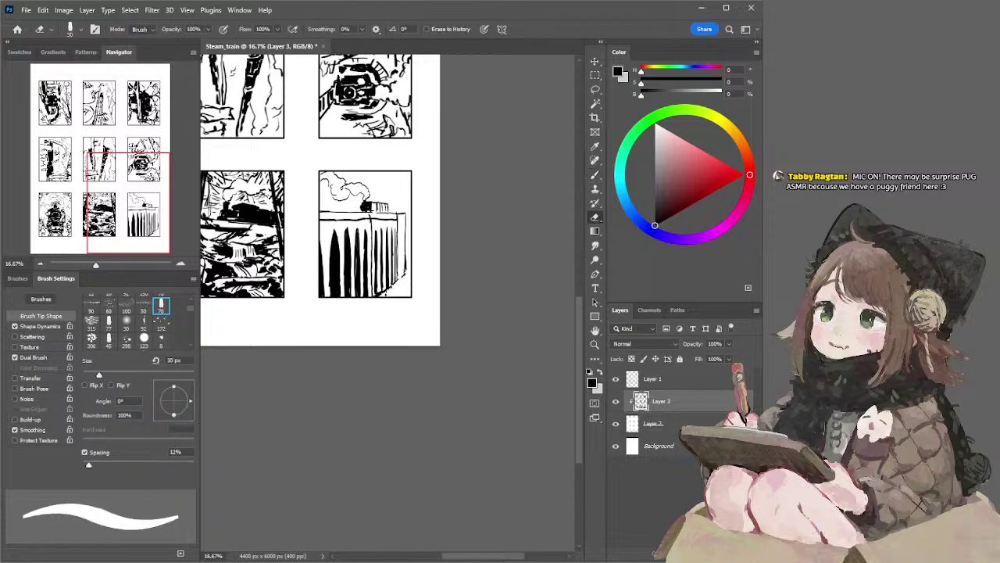
key("b")
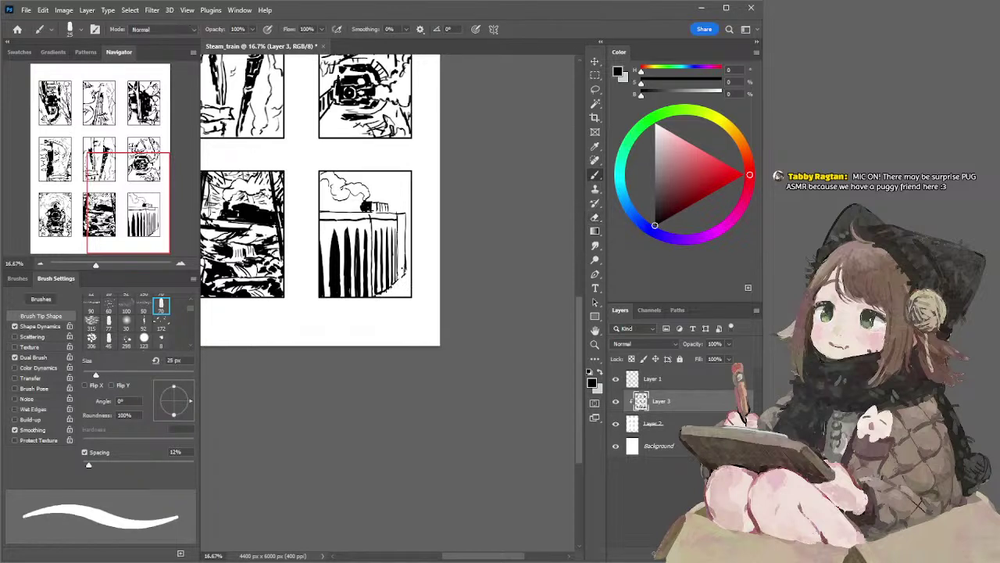
key("bracketright")
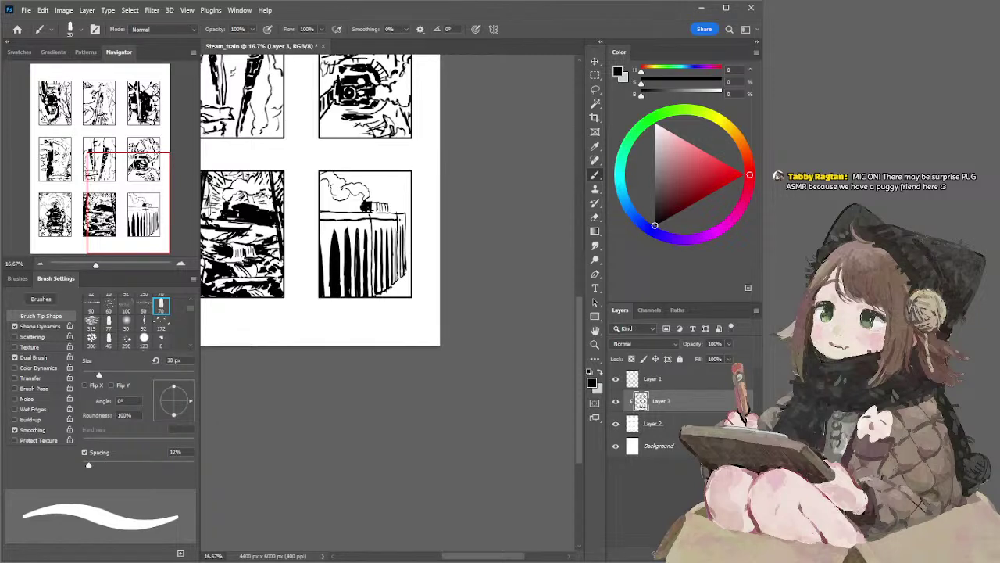
key("bracketleft")
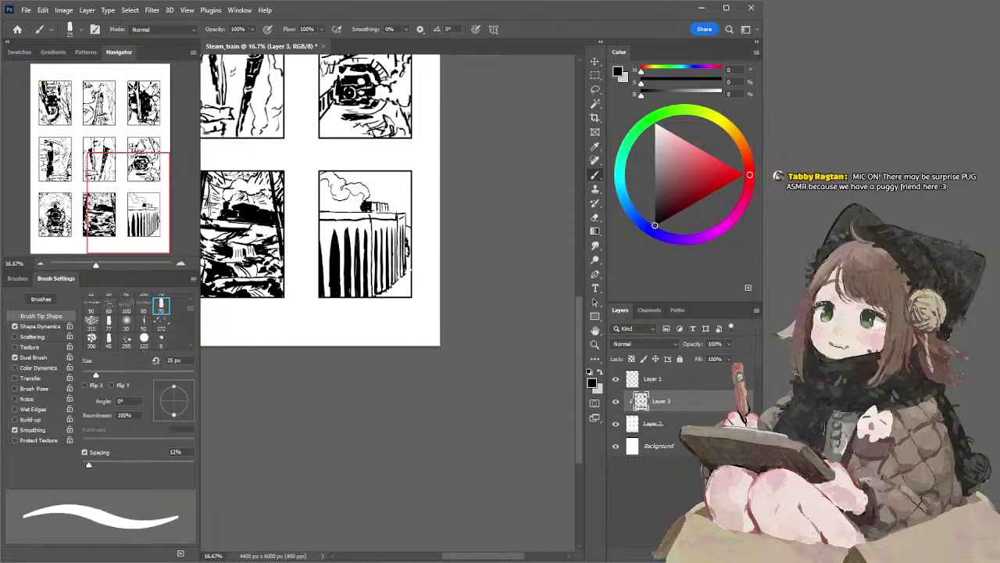
key("e")
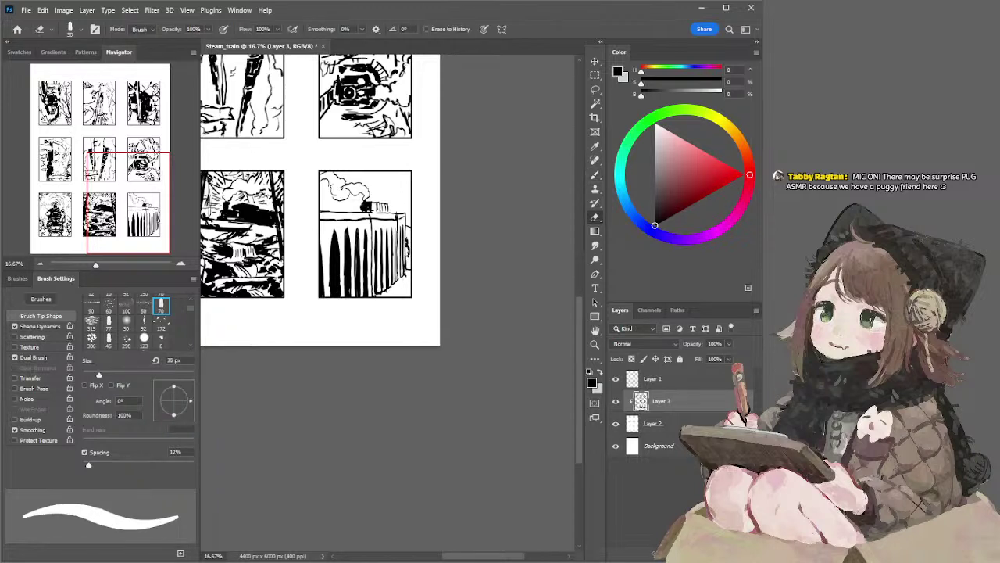
Step: Draw thin cloud and distant hill lines in the sky behind the train with a 15 px brush
key("b")
key("bracketleft")
key("bracketleft")
left_click_drag(372, 190, 409, 185)
key("ctrl+z")
left_click_drag(349, 184, 410, 180)
key("ctrl+z")
key("ctrl+z")
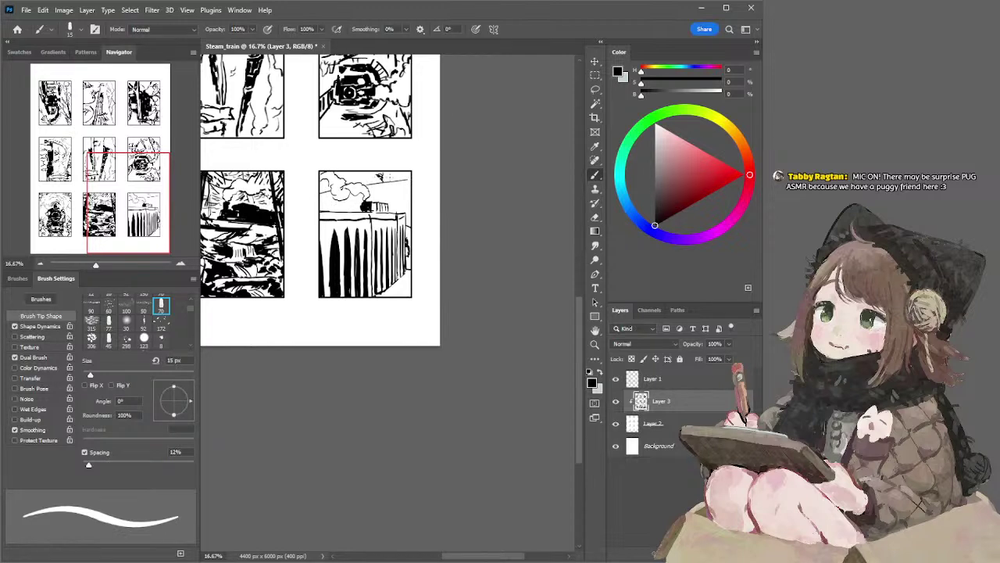
left_click_drag(388, 173, 393, 174)
key("bracketright")
key("bracketleft")
left_click_drag(371, 198, 386, 198)
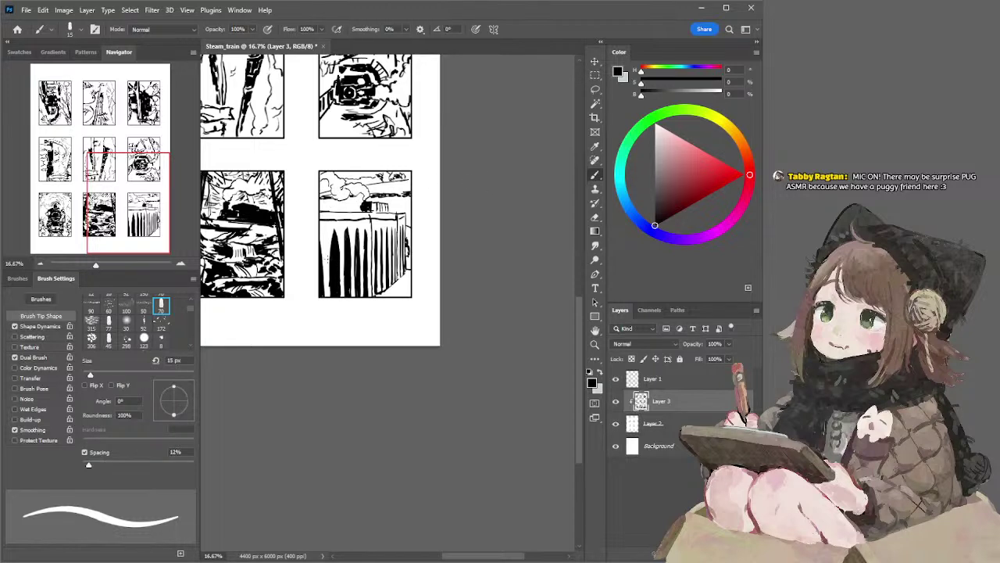
Step: Ink a band of landscape across the viaduct at mid-height of the arches with a 25 px brush
key("bracketright")
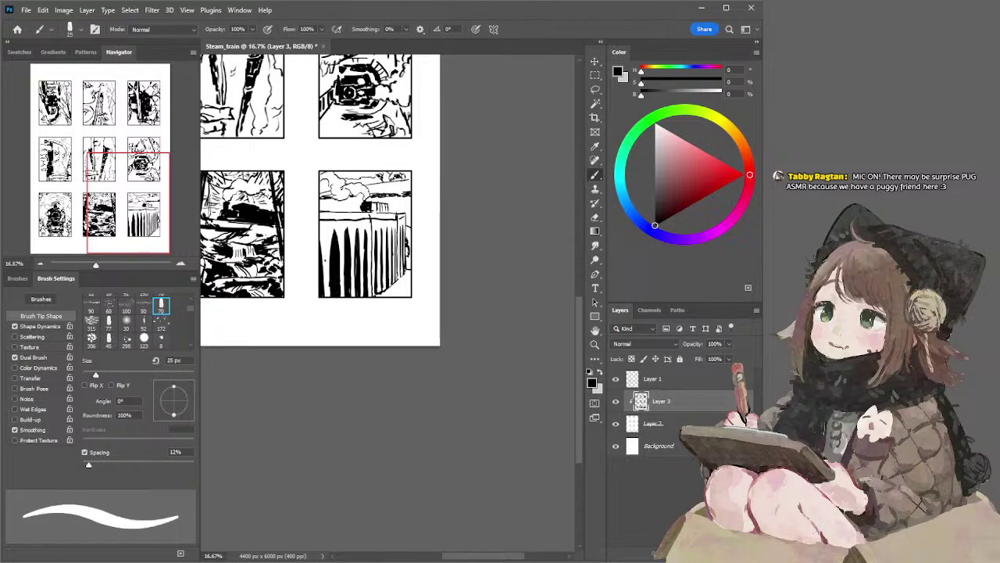
left_click_drag(329, 259, 327, 267)
left_click_drag(322, 236, 322, 258)
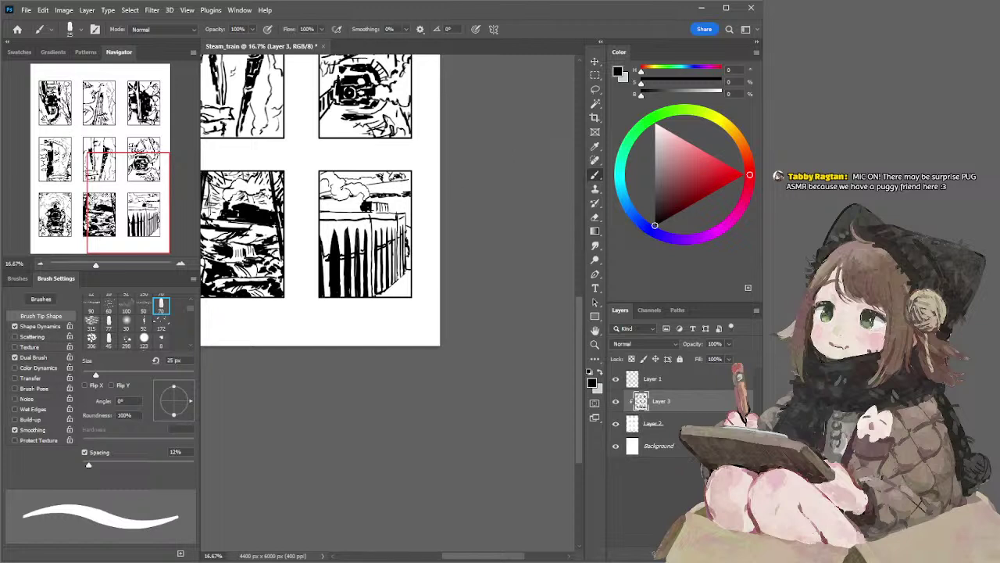
key("e")
Step: Add fine background lines above the track beside the train with a 15 px brush, and switch to the eraser for cleanup
key("b")
key("bracketleft")
key("bracketleft")
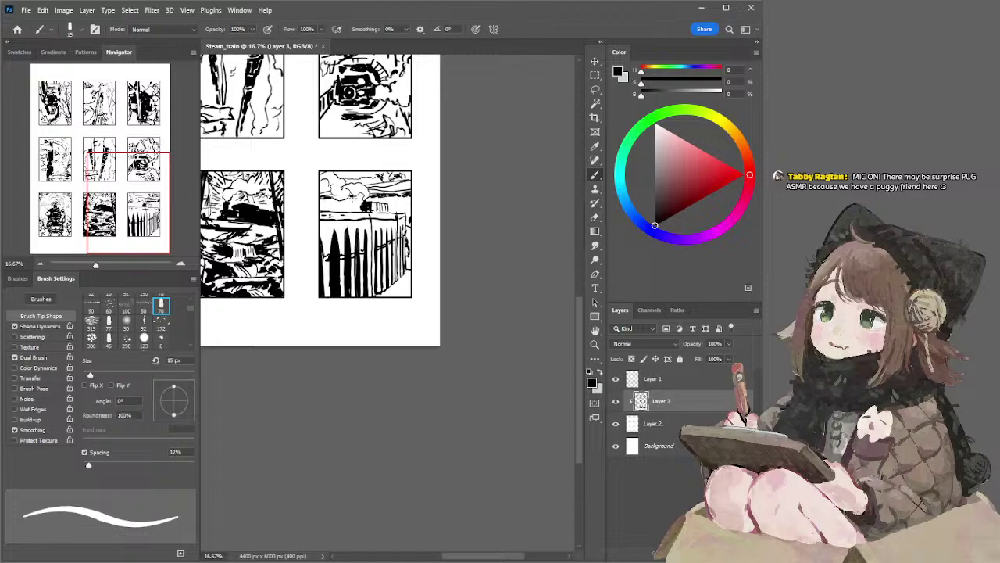
key("e")
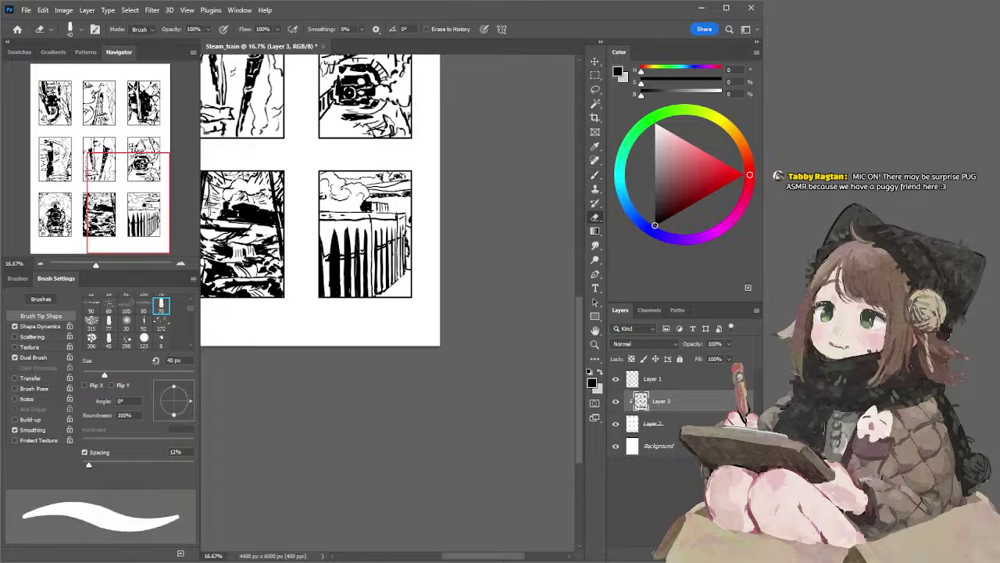
Step: Refine the small locomotive and its carriages, alternating fine 10 to 20 px brush strokes with the eraser
key("b")
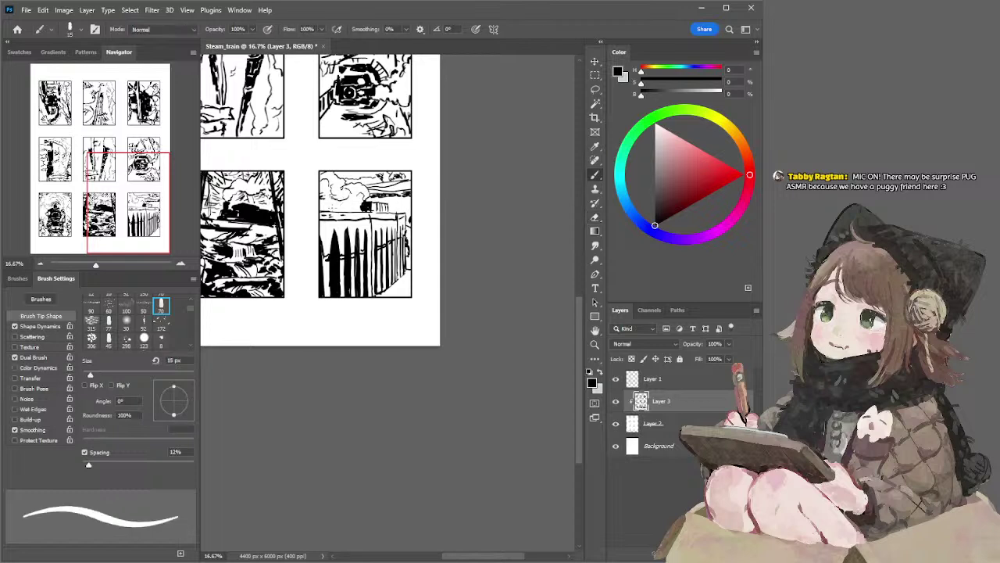
left_click_drag(366, 201, 364, 206)
key("e")
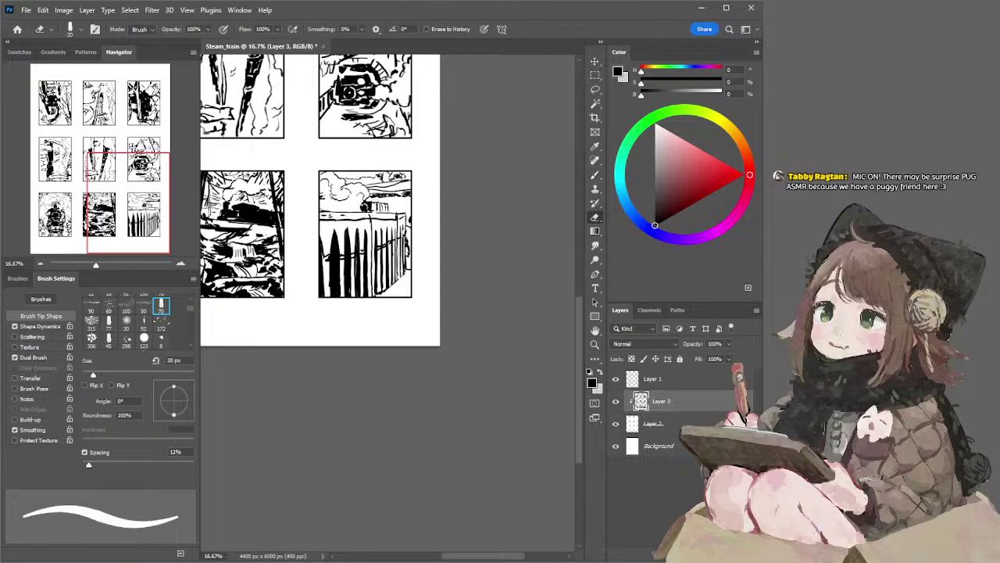
key("b")
key("bracketleft")
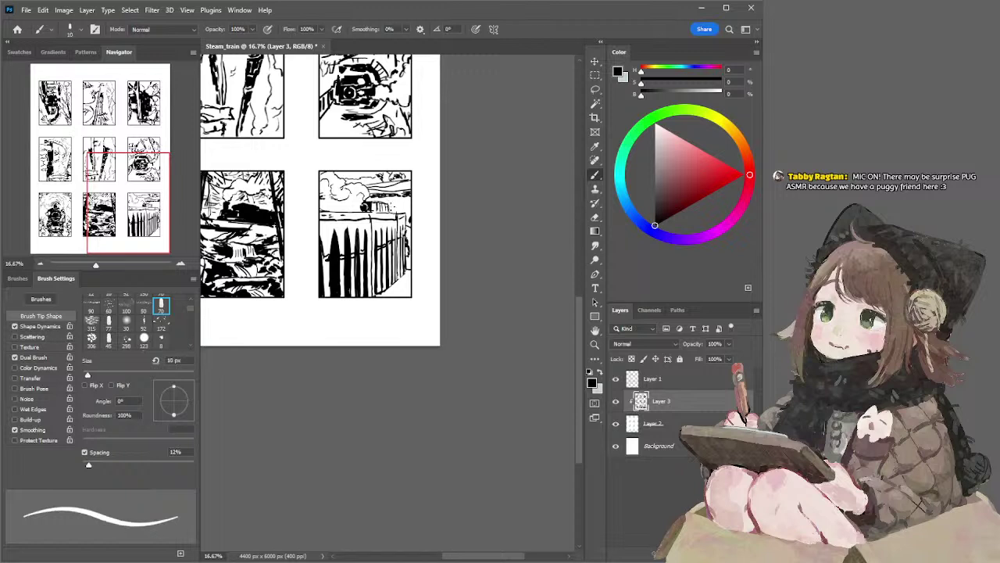
key("bracketright")
key("bracketright")
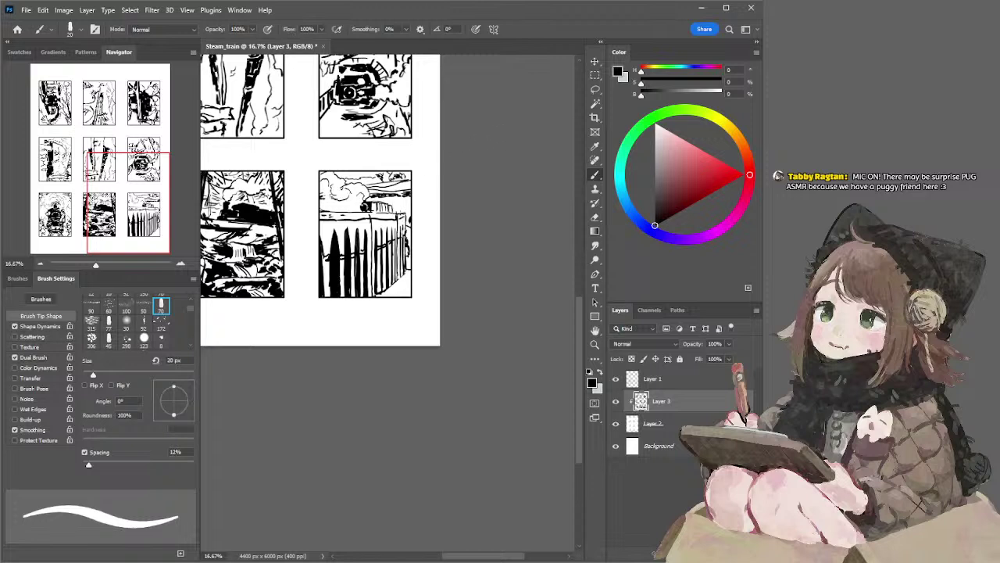
key("e")
key("b")
Step: Review the whole sheet of nine thumbnails at 12.5% zoom, then with the canvas rotated a quarter turn to landscape
left_click(507, 15)
left_click_drag(406, 77, 539, 234)
left_click_drag(402, 90, 429, 161)
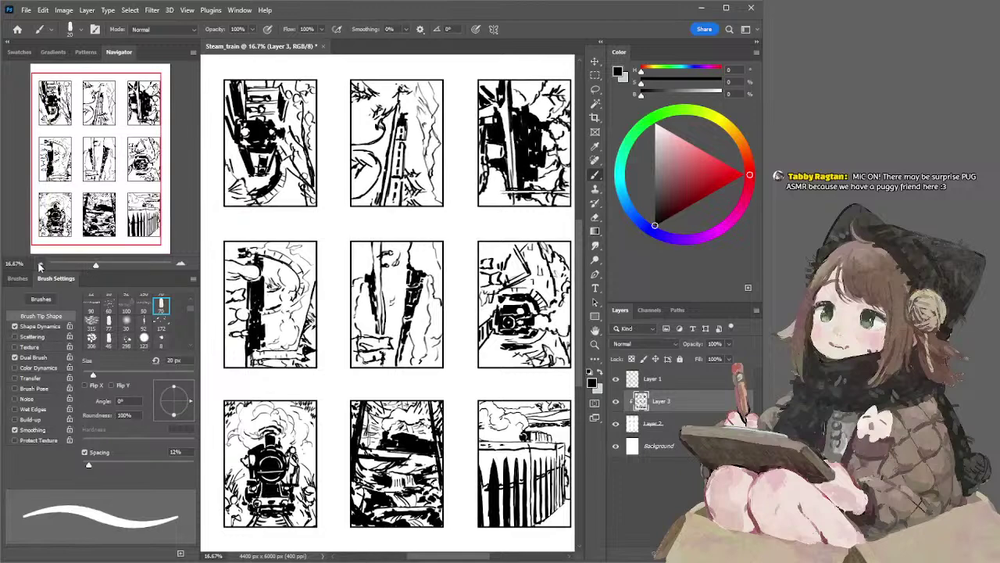
left_click(39, 265)
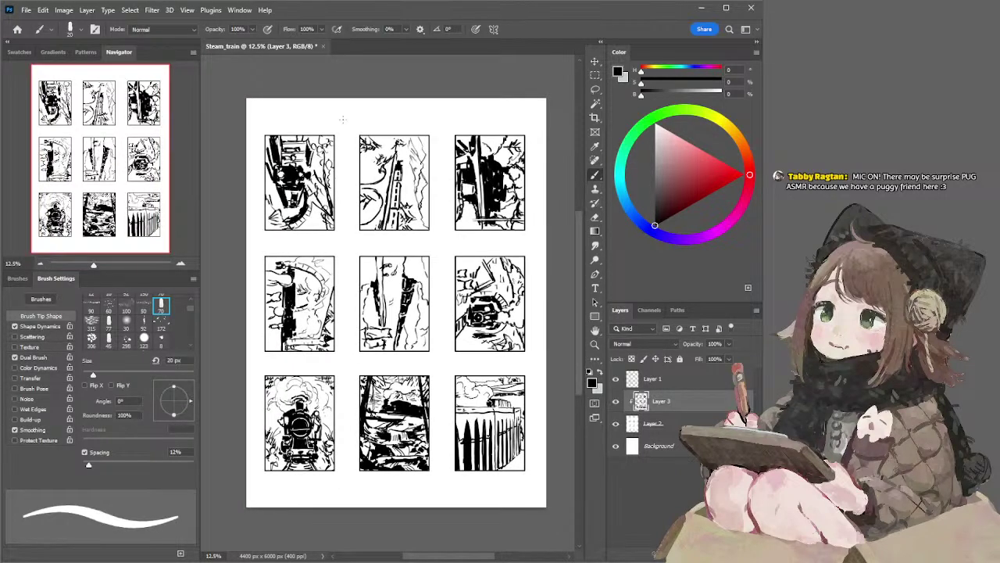
left_click_drag(345, 217, 375, 218)
left_click_drag(404, 151, 413, 177)
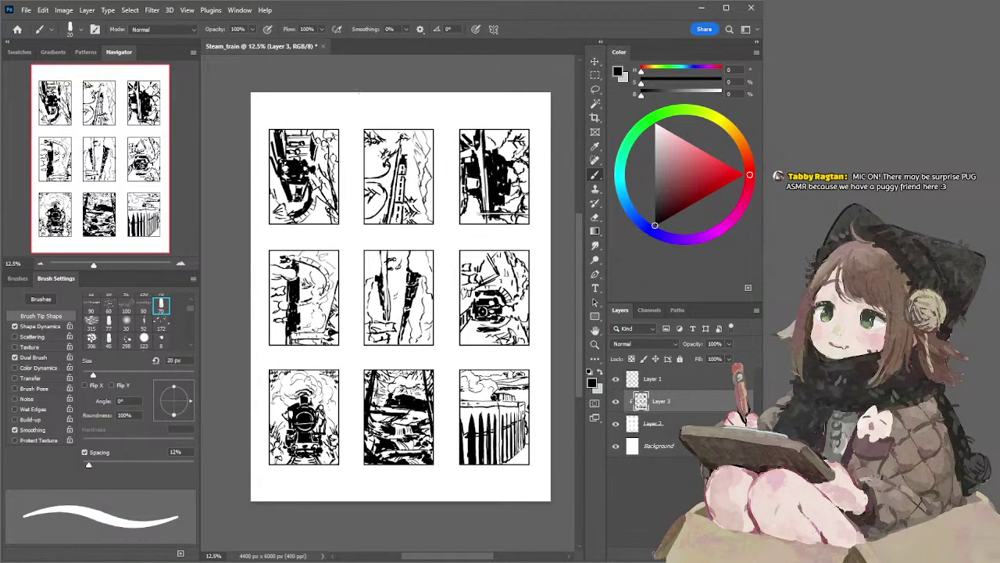
key("r")
left_click_drag(375, 103, 196, 300)
key("b")
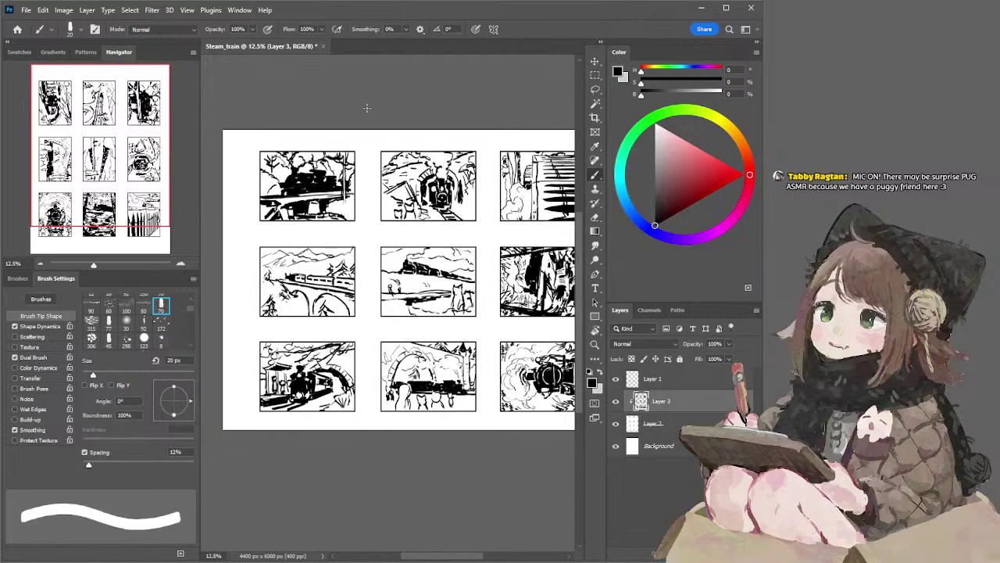
mouse_move(369, 156)
left_mouse_down()
mouse_move(335, 126)
mouse_move(342, 116)
left_mouse_up()
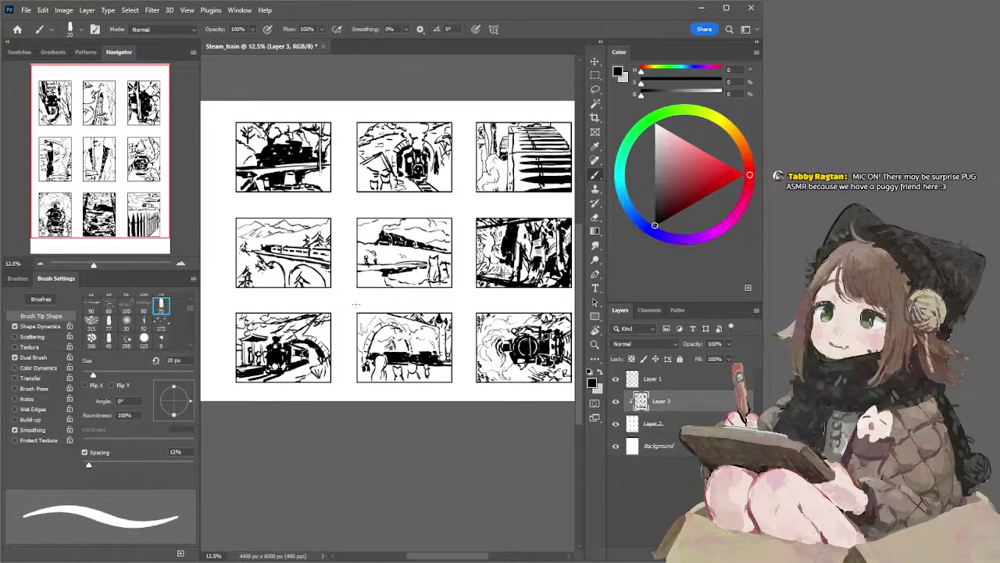
Step: Add a new layer above Layer 1 and choose a pale salmon foreground colour with hue 15 and brightness 85
left_click(660, 380)
key("ctrl+shift+alt+n")
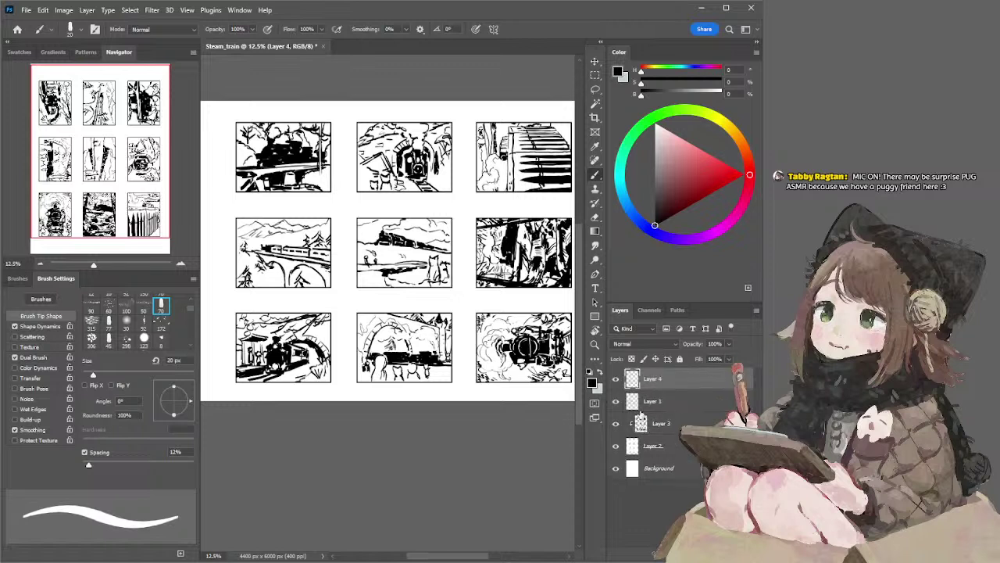
left_click(674, 149)
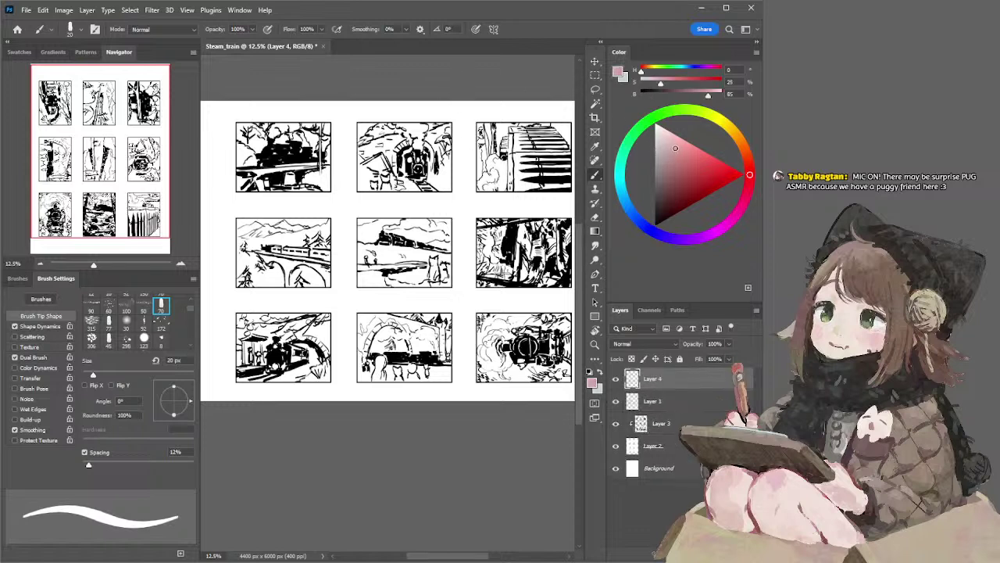
left_click(741, 140)
left_click(750, 176)
left_click_drag(750, 176, 748, 157)
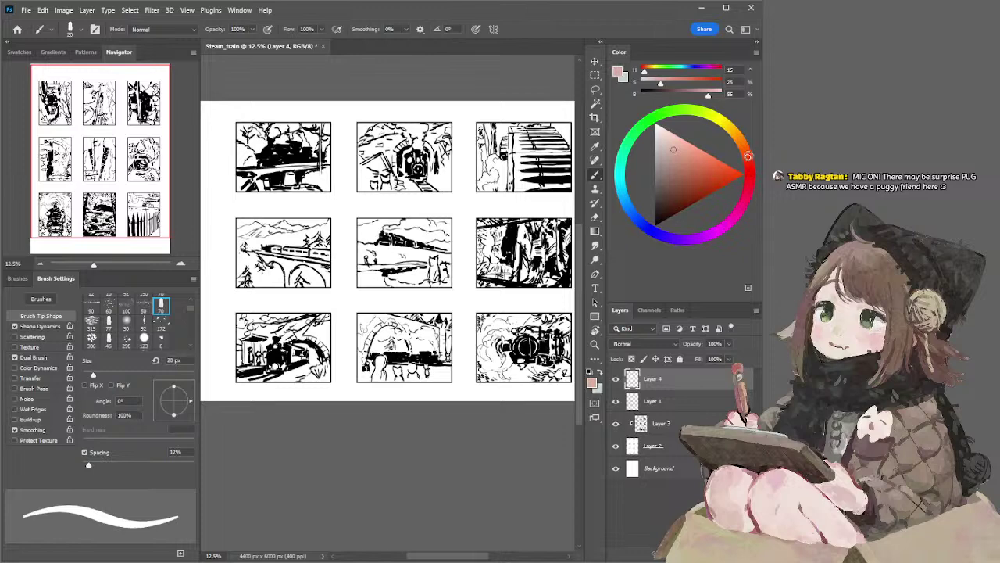
Step: Enlarge the brush to 100 px and pick a lighter salmon foreground colour with saturation 29 and brightness 93
key("bracketright")
key("bracketright")
key("bracketright")
key("bracketright")
key("bracketright")
key("bracketright")
key("bracketright")
key("bracketright")
key("bracketright")
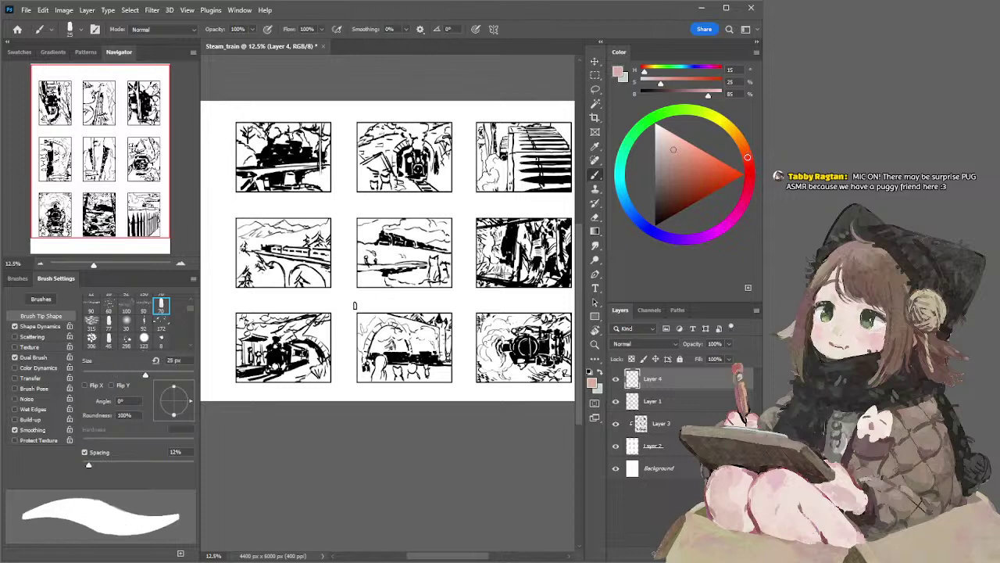
left_click(679, 144)
key("bracketleft")
Step: Try marking the corners of selected thumbnails with salmon circles at 100 px and smaller, and undo the marks
left_click_drag(353, 313, 314, 305)
left_click_drag(435, 230, 437, 226)
key("r")
mouse_move(316, 299)
left_mouse_down()
mouse_move(338, 247)
mouse_move(388, 229)
left_mouse_up()
mouse_move(353, 358)
left_mouse_down()
mouse_move(354, 300)
mouse_move(321, 277)
left_mouse_up()
left_click_drag(388, 170, 315, 148)
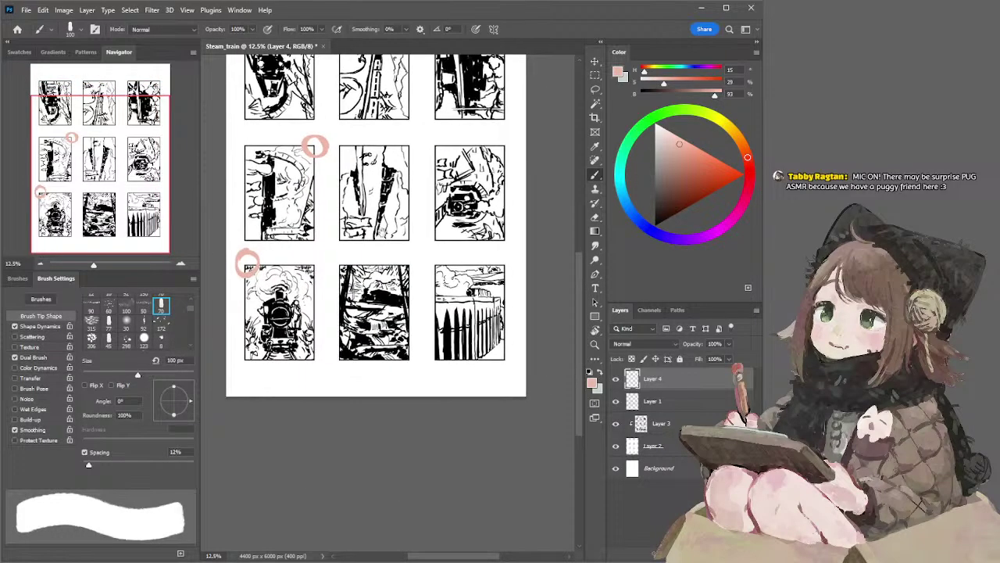
key("bracketleft")
key("bracketleft")
left_click_drag(341, 263, 340, 261)
key("ctrl+z")
key("ctrl+z")
key("ctrl+z")
key("ctrl+z")
Step: Circle a corner of the middle row's first thumbnail and the bottom row's first and second thumbnails in salmon with an 80 px brush
left_click(316, 144)
left_click(245, 266)
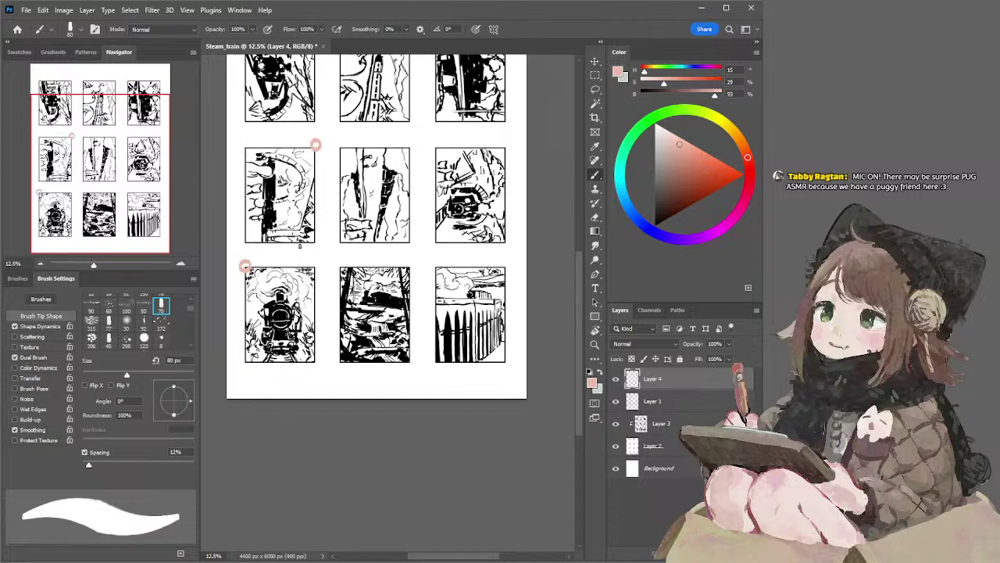
left_click(339, 266)
left_click_drag(419, 179, 438, 195)
scroll(439, 196, "up", 3)
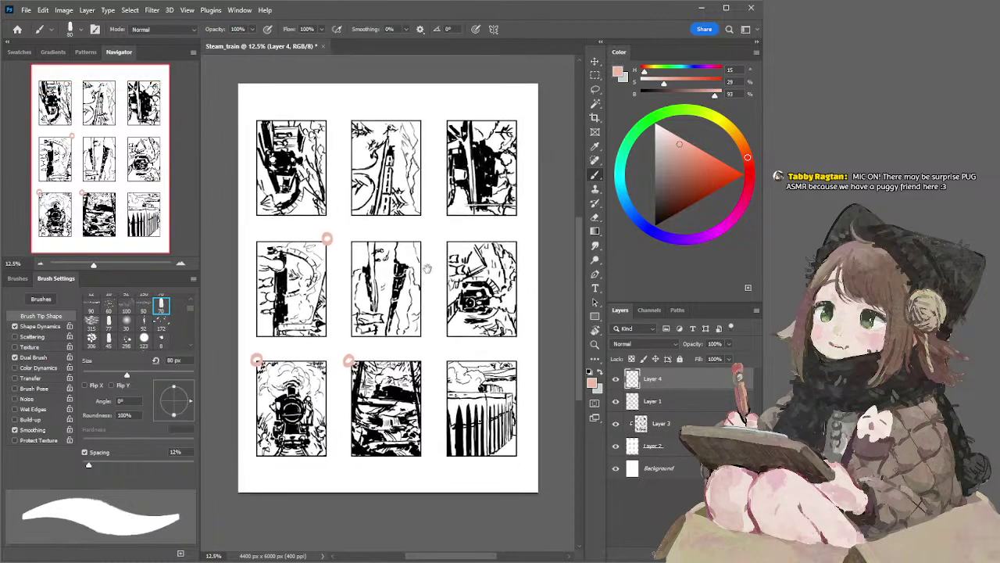
scroll(449, 168, "down", 3)
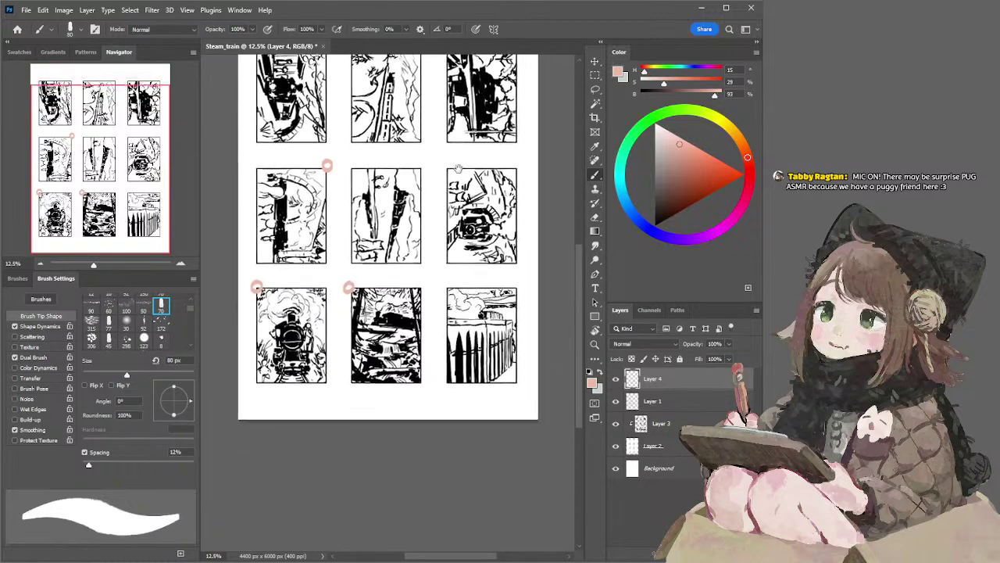
Step: Compare the marked thumbnails with the canvas in landscape and upright orientation, and examine the lower rows at 16.67% zoom
mouse_move(449, 167)
left_mouse_down()
mouse_move(454, 180)
mouse_move(367, 154)
mouse_move(337, 288)
mouse_move(336, 258)
left_mouse_up()
key("r")
key("b")
left_click_drag(338, 188, 410, 168)
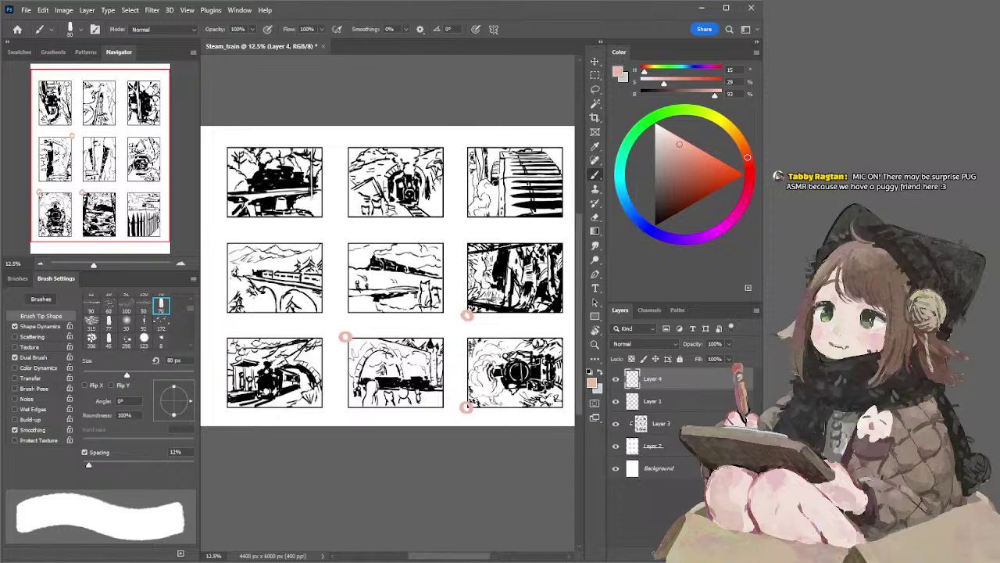
left_click_drag(448, 292, 442, 260)
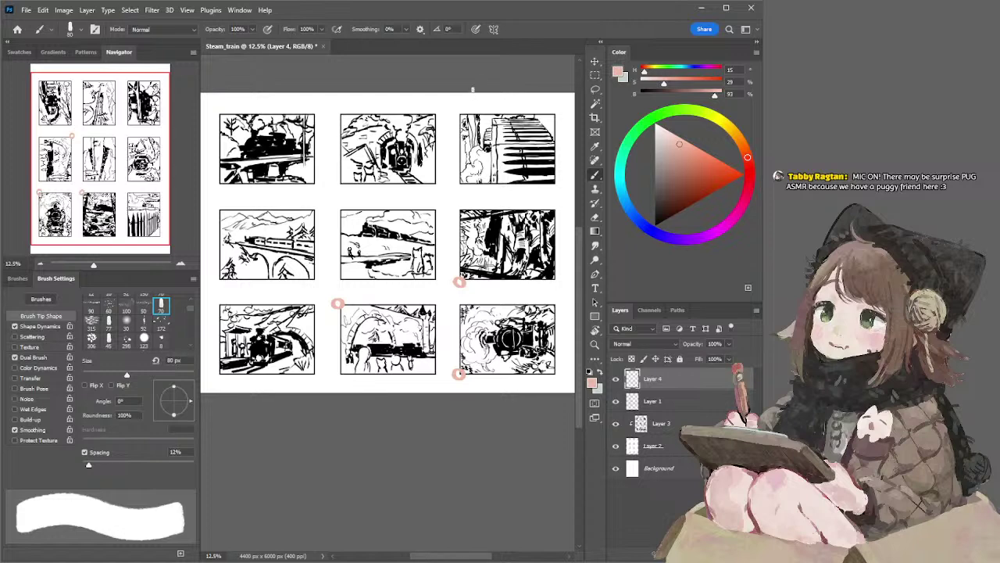
key("r")
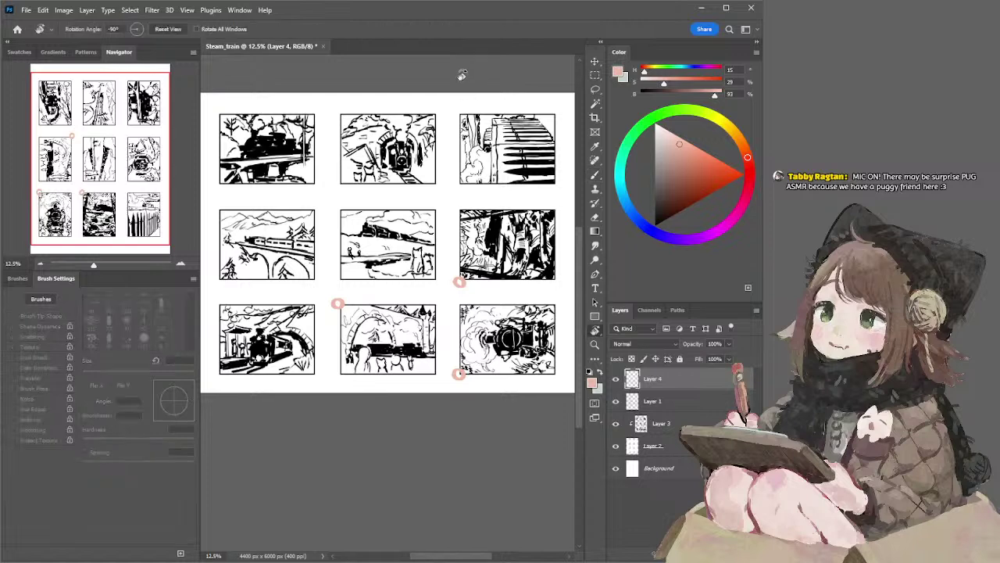
mouse_move(462, 73)
left_mouse_down()
mouse_move(487, 96)
mouse_move(450, 81)
left_mouse_up()
key("b")
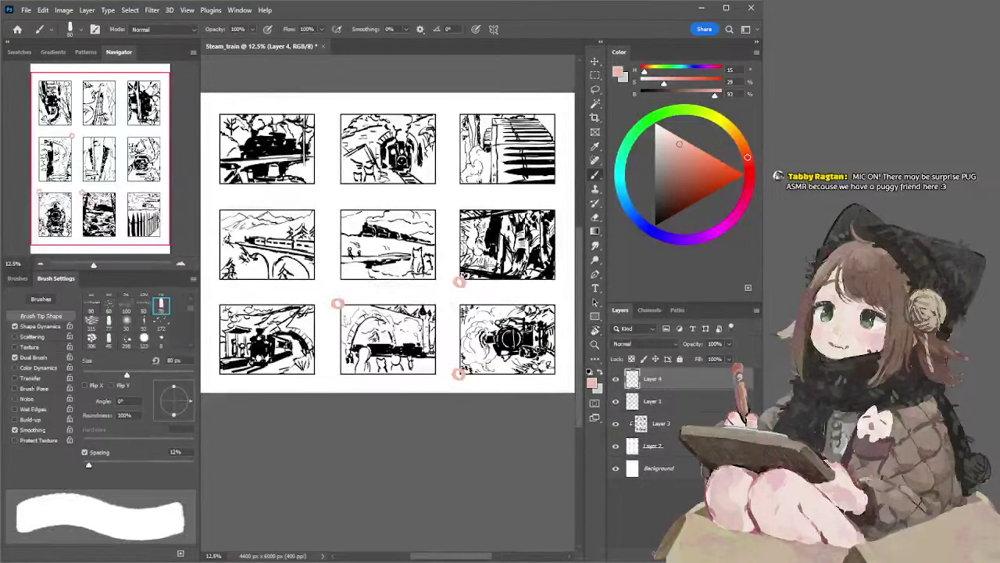
mouse_move(448, 134)
left_mouse_down()
mouse_move(429, 123)
mouse_move(451, 117)
mouse_move(433, 104)
mouse_move(414, 136)
mouse_move(427, 137)
left_mouse_up()
key("r")
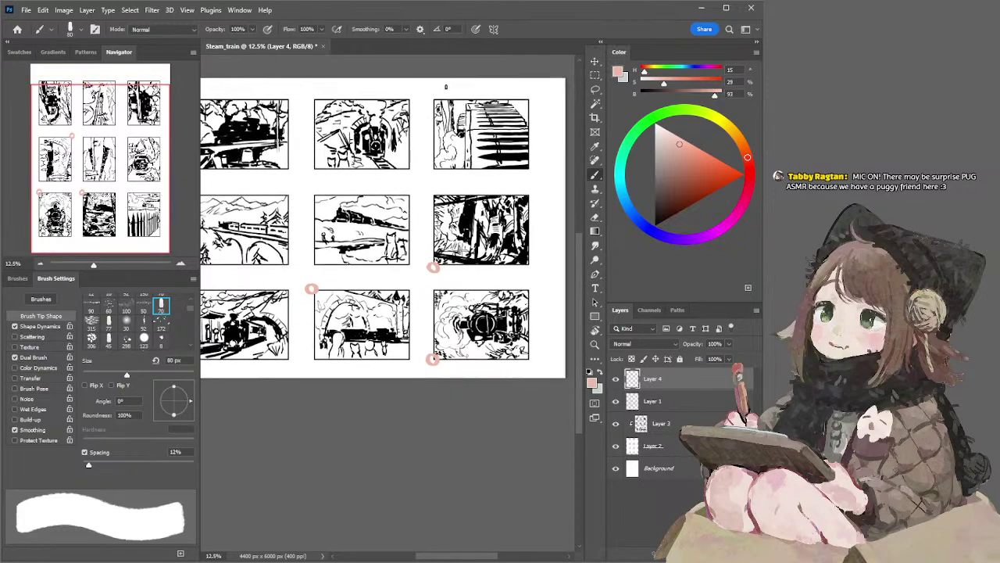
key("r")
mouse_move(441, 70)
left_mouse_down()
mouse_move(578, 419)
mouse_move(564, 445)
mouse_move(443, 283)
mouse_move(441, 297)
mouse_move(359, 175)
left_mouse_up()
key("b")
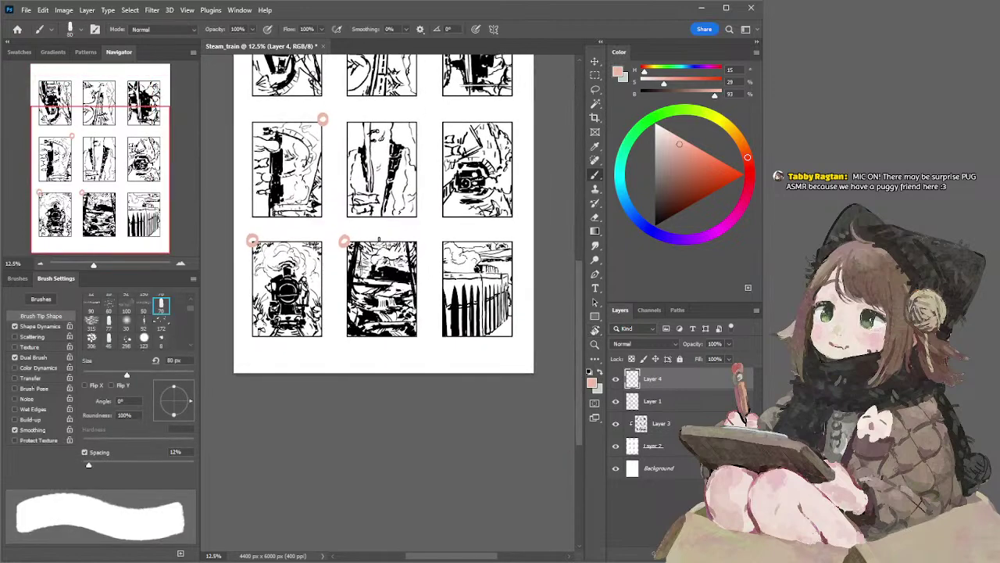
mouse_move(383, 235)
left_mouse_down()
mouse_move(382, 217)
mouse_move(384, 226)
left_mouse_up()
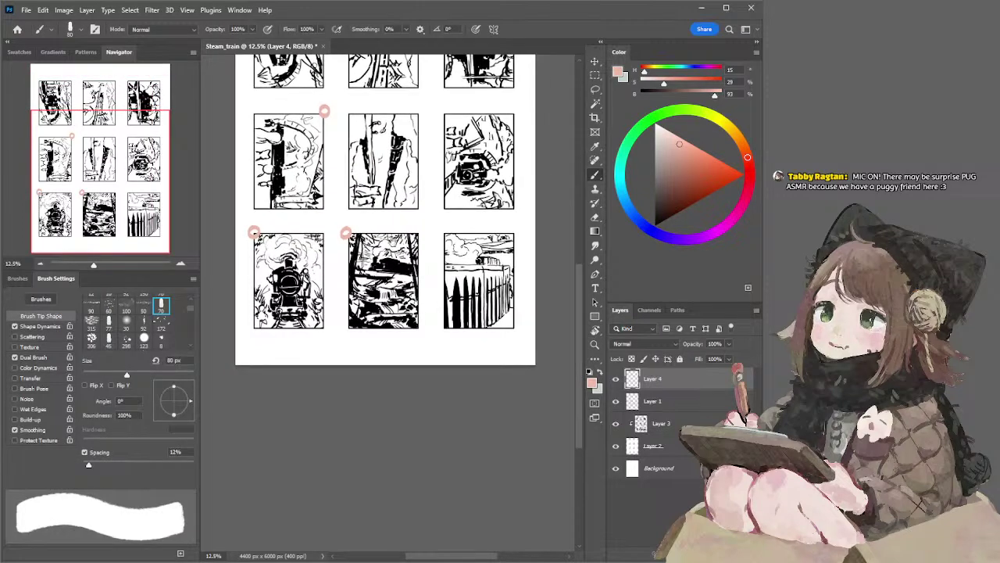
left_click(181, 264)
left_click_drag(383, 227, 376, 244)
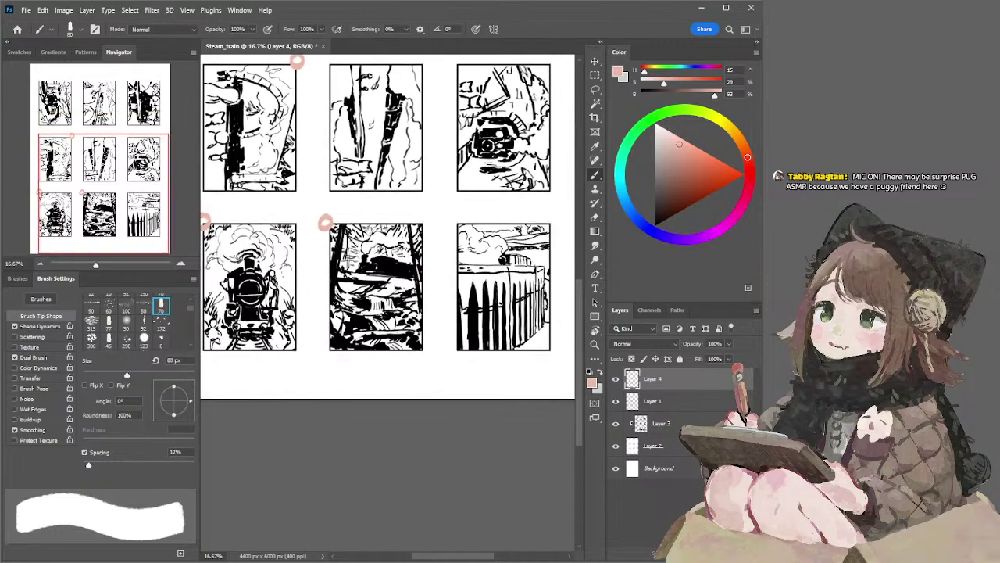
scroll(383, 227, "down", 2)
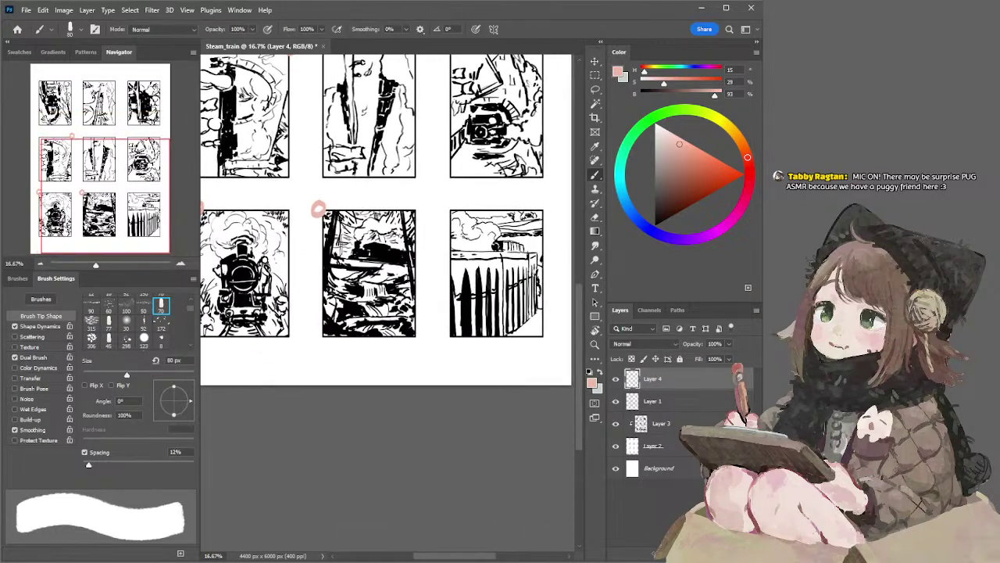
left_click(662, 424)
key("e")
key("bracketleft")
key("bracketleft")
key("bracketright")
key("bracketright")
key("bracketright")
key("bracketright")
key("bracketright")
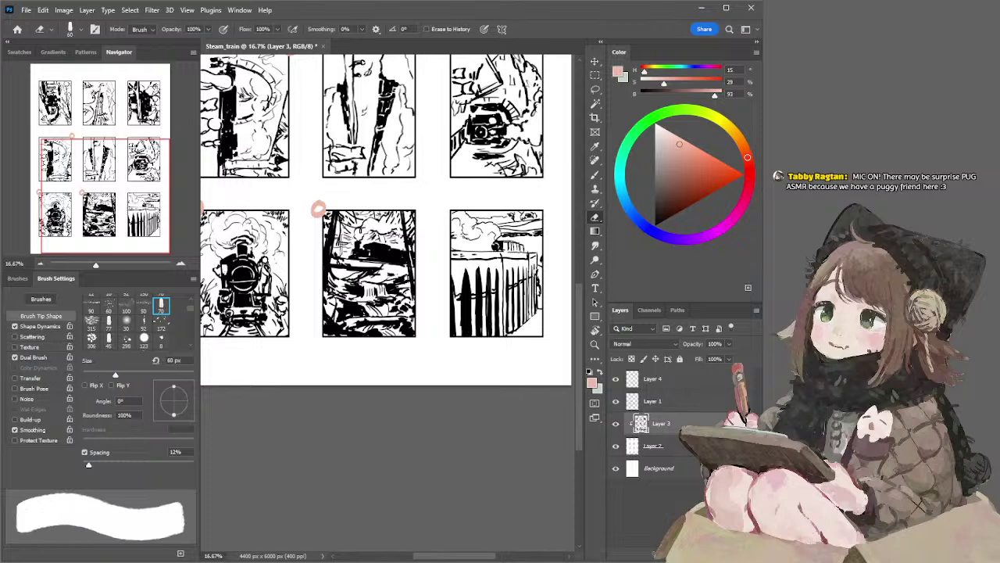
left_click_drag(392, 183, 422, 188)
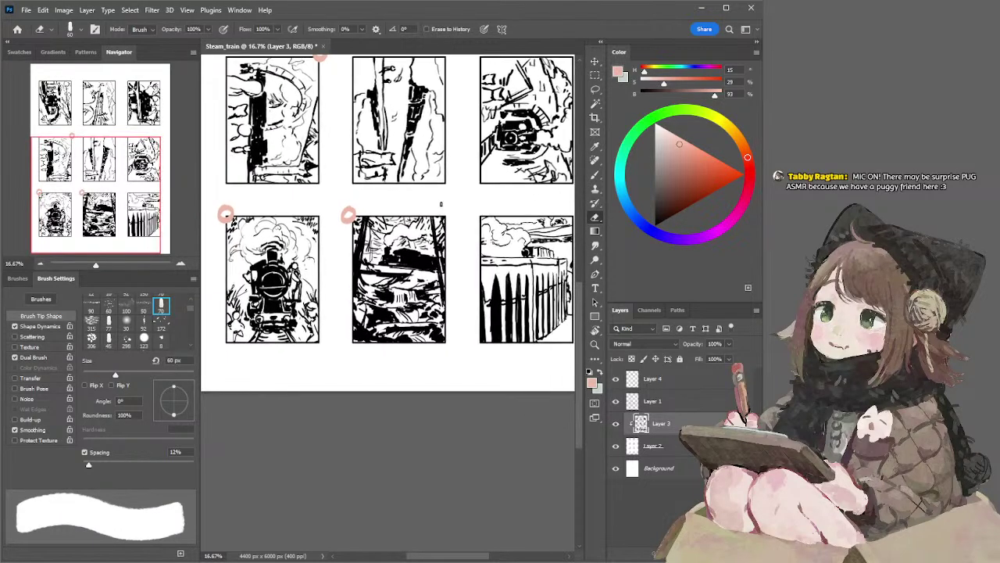
key("b")
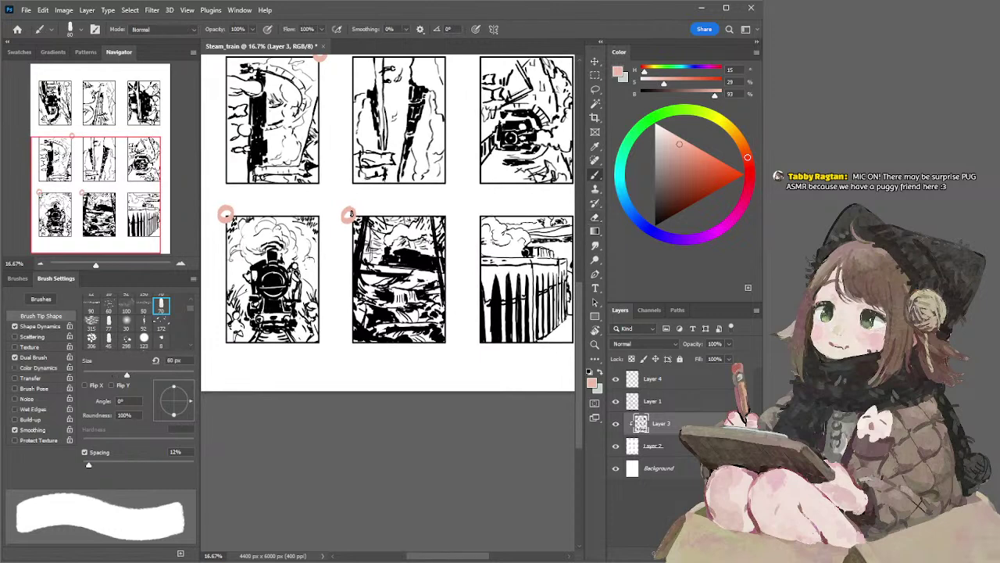
Step: Paint small salmon accents on Layer 4 inside the bottom row's forest river thumbnail with a 35 to 50 px brush, undoing stray strokes
left_click(351, 211, "ctrl")
key("bracketleft")
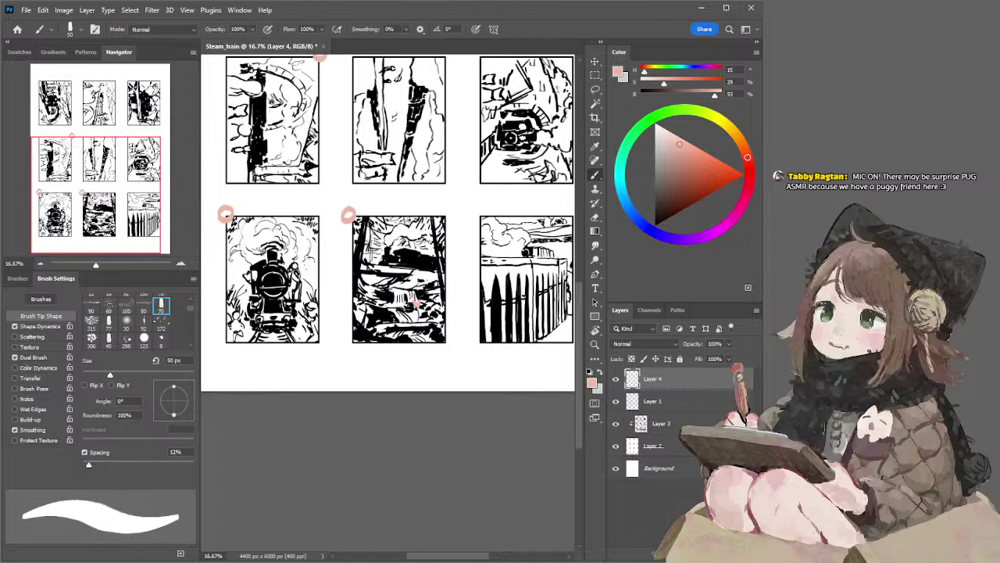
left_click_drag(418, 306, 416, 321)
key("bracketleft")
mouse_move(380, 290)
left_mouse_down()
mouse_move(393, 301)
mouse_move(383, 291)
left_mouse_up()
key("ctrl+z")
key("ctrl+z")
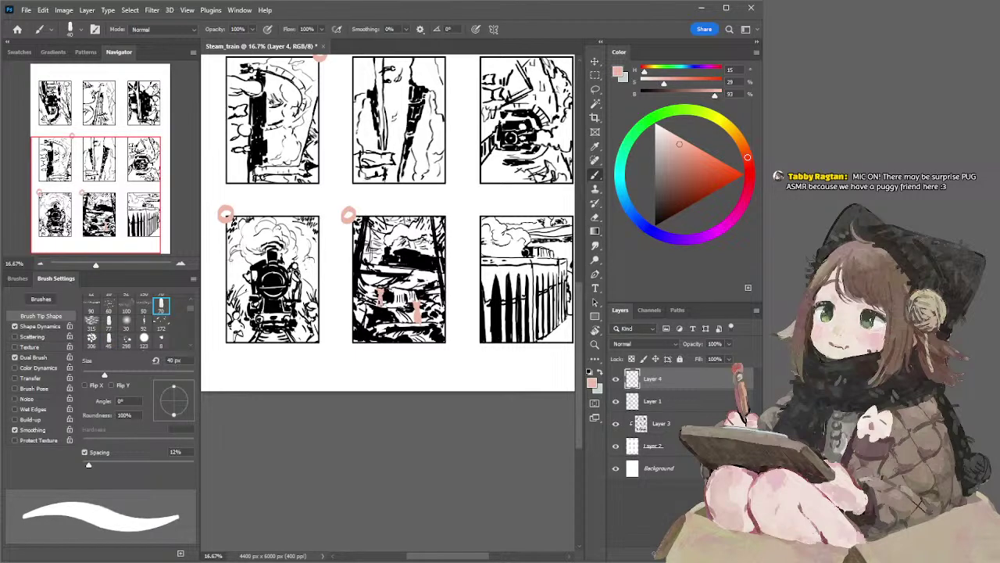
left_click_drag(391, 312, 382, 291)
key("bracketleft")
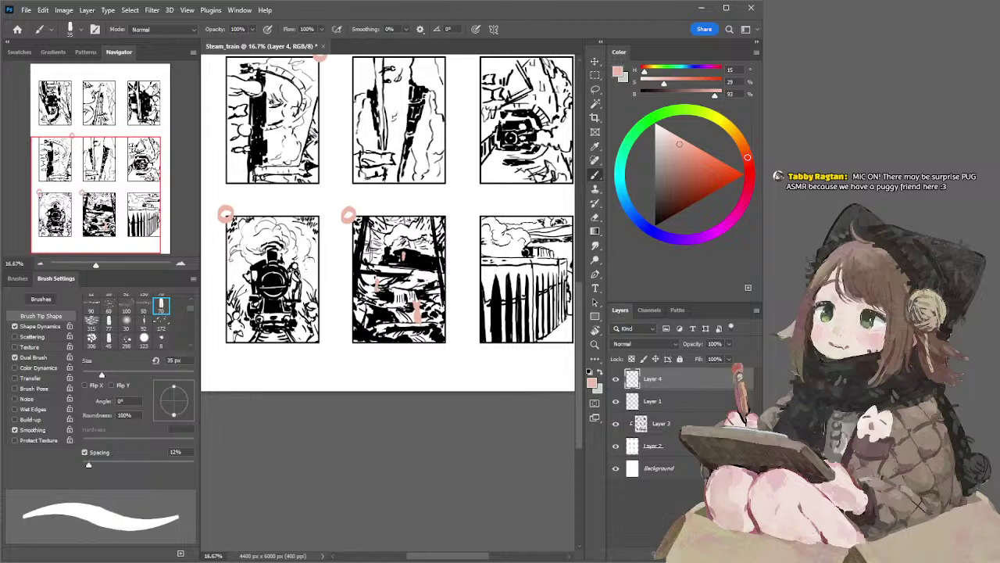
mouse_move(362, 275)
left_mouse_down()
mouse_move(390, 278)
mouse_move(361, 274)
left_mouse_up()
key("ctrl+z")
Step: Examine the thumbnails around the accented river scene while rotating the canvas and returning it upright
key("l")
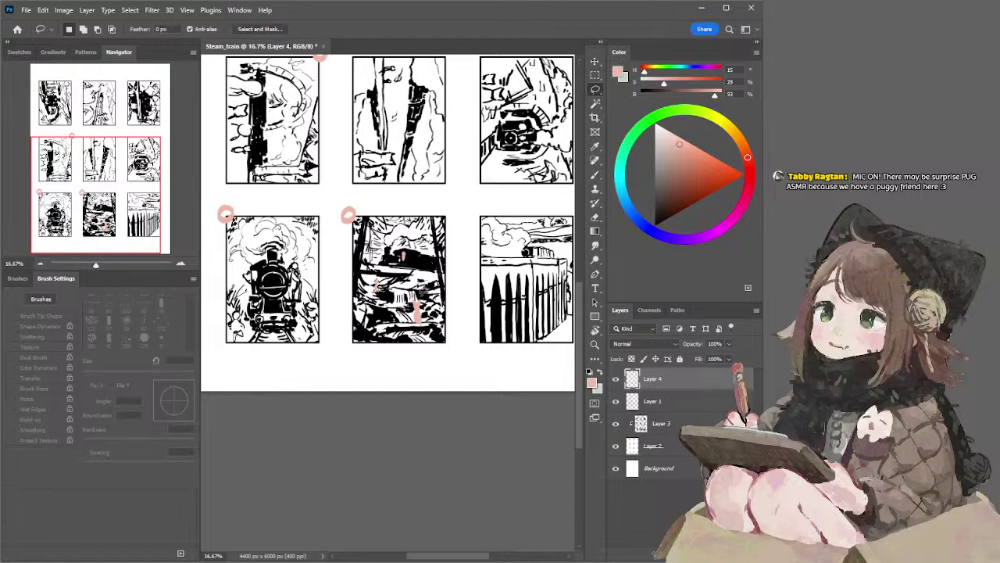
left_click_drag(455, 259, 453, 260)
key("e")
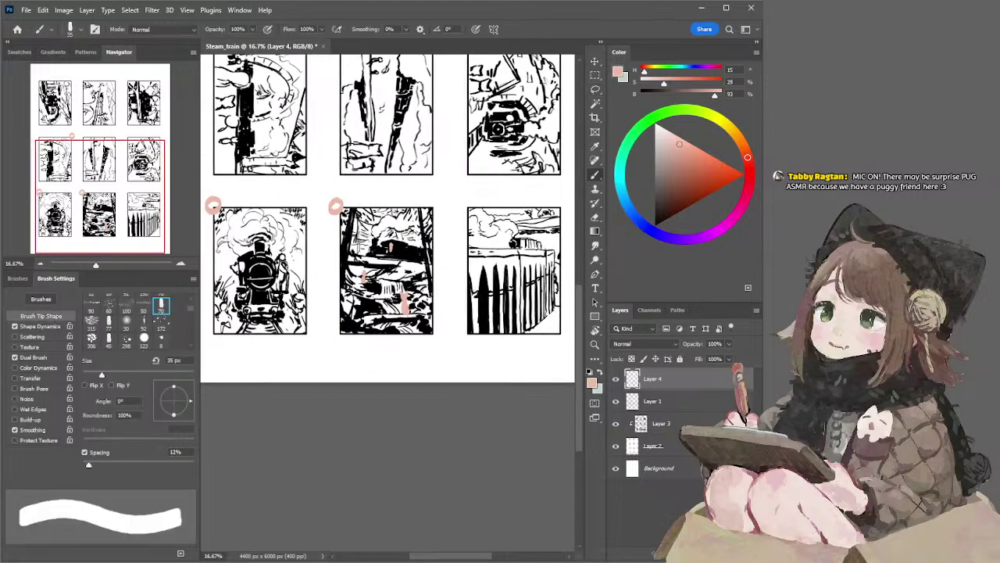
key("b")
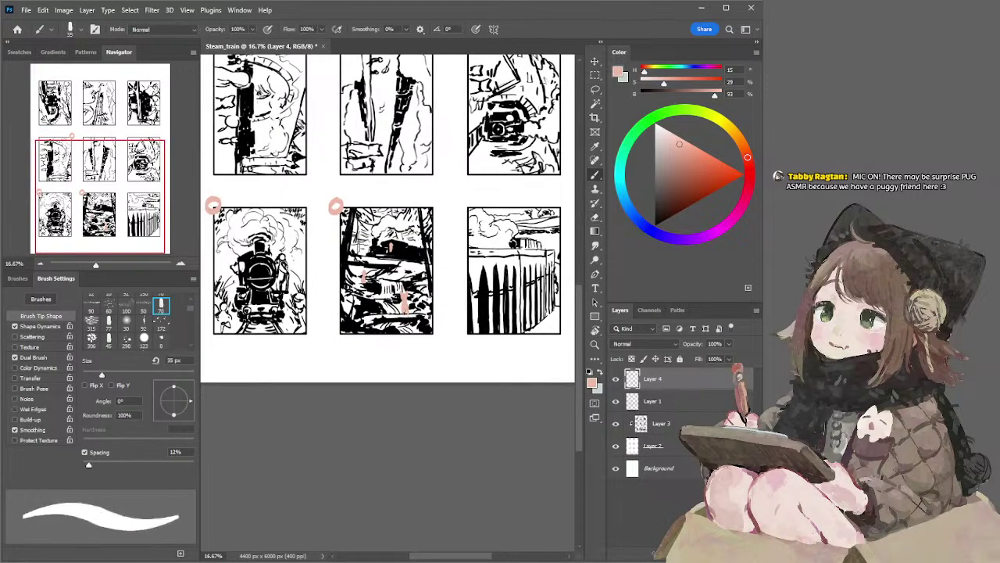
left_click_drag(436, 240, 463, 356)
key("r")
left_click_drag(420, 221, 297, 290)
left_click_drag(413, 322, 439, 321)
left_click_drag(446, 278, 428, 273)
mouse_move(506, 276)
left_mouse_down()
mouse_move(440, 259)
mouse_move(440, 284)
mouse_move(441, 231)
mouse_move(415, 170)
left_mouse_up()
key("b")
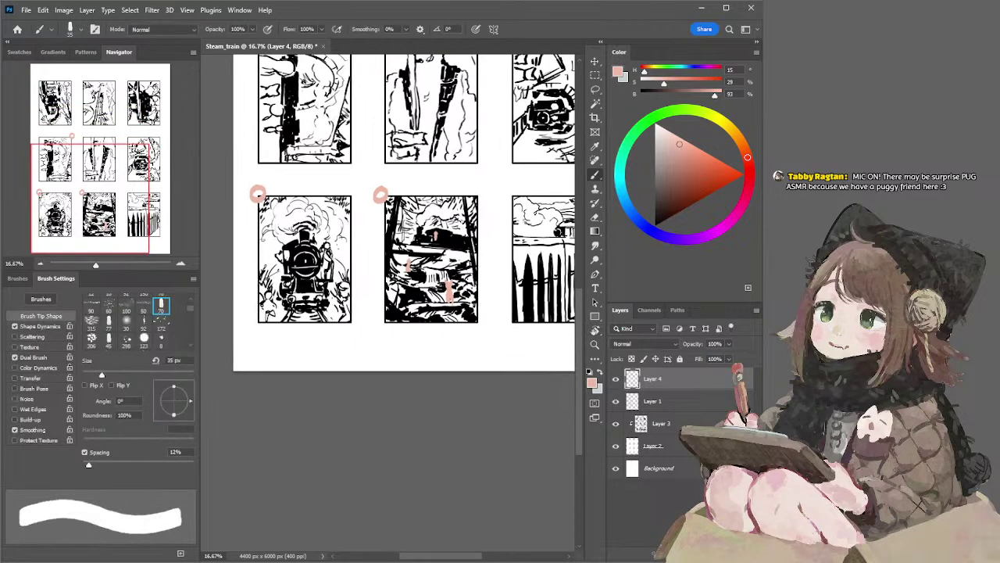
Step: Select Layer 3, reset the foreground colour to pure black and set the brush to 60 px
left_click(307, 264, "ctrl")
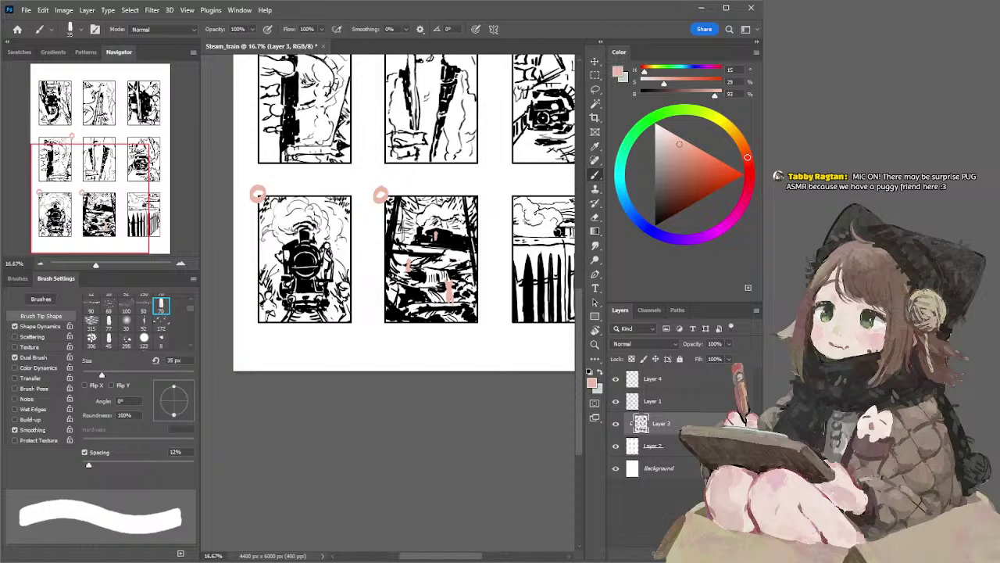
key("d")
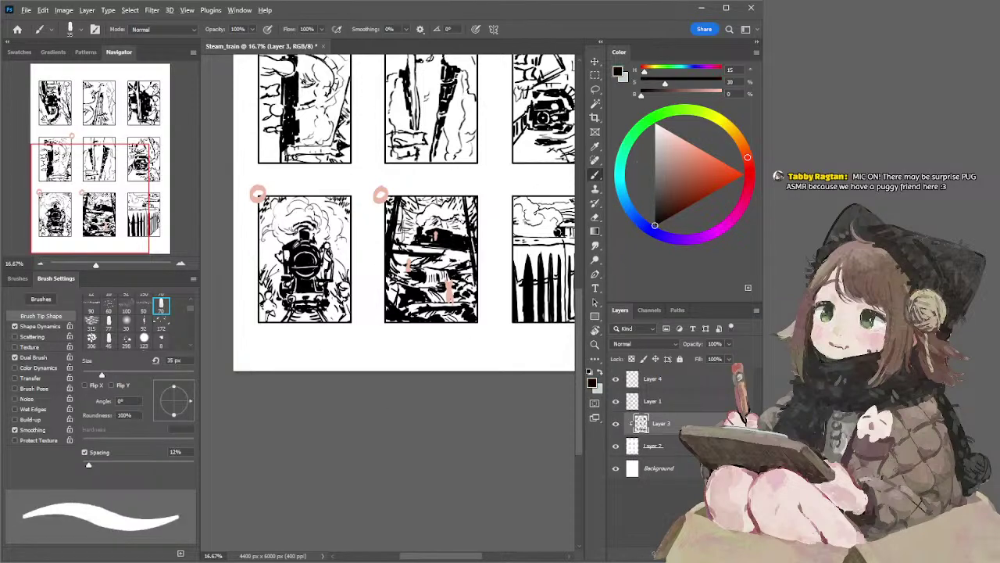
left_click(295, 248, "alt")
key("bracketright")
key("bracketright")
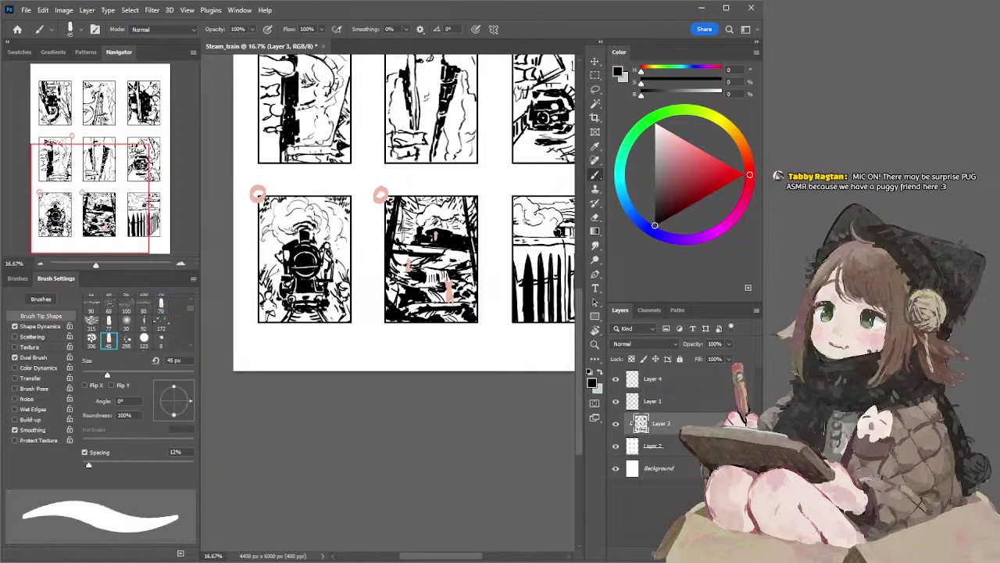
key("bracketright")
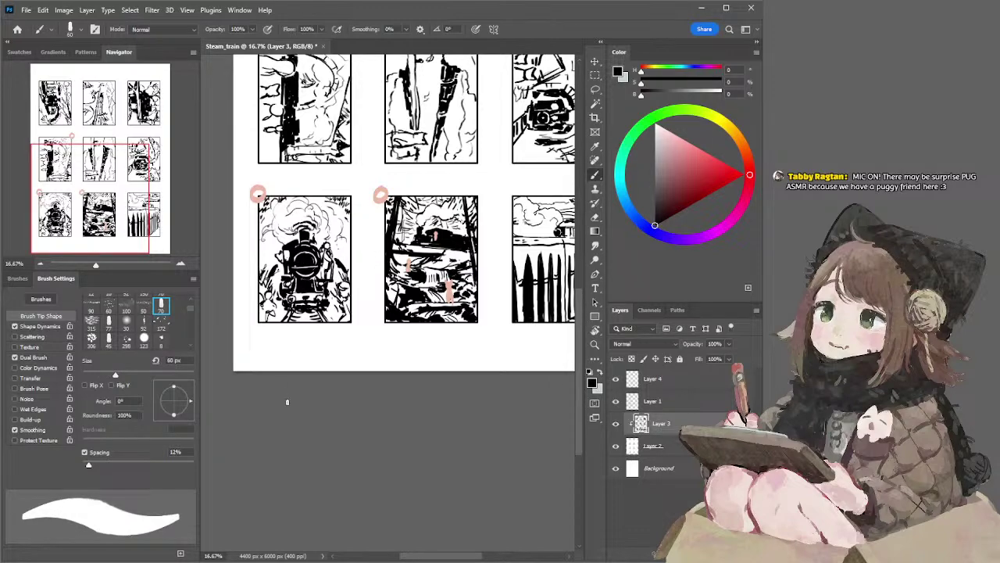
key("r")
mouse_move(338, 244)
left_mouse_down()
mouse_move(316, 272)
mouse_move(362, 211)
mouse_move(388, 203)
left_mouse_up()
key("b")
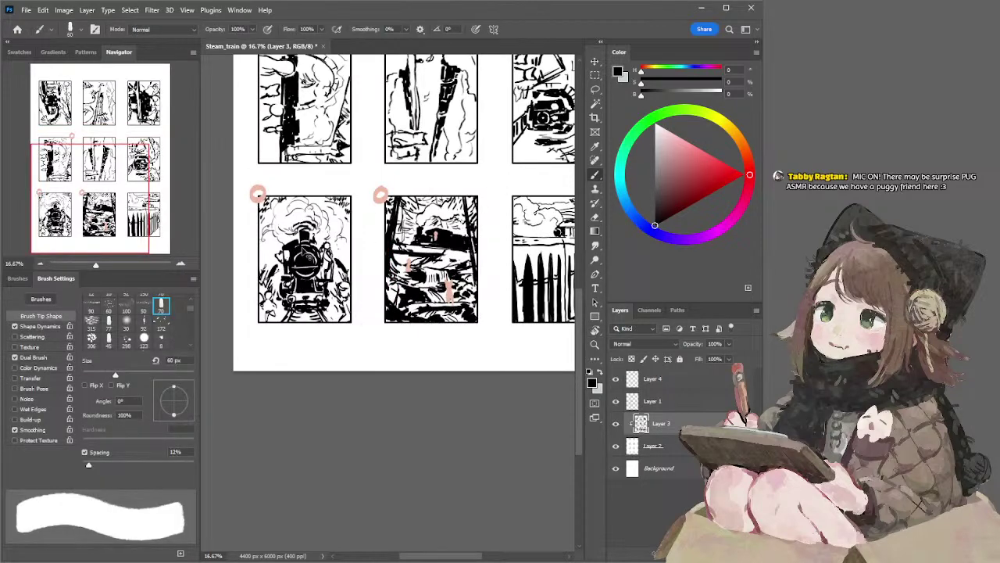
key("l")
mouse_move(268, 184)
left_mouse_down()
mouse_move(246, 254)
mouse_move(248, 338)
mouse_move(350, 341)
mouse_move(368, 197)
mouse_move(353, 184)
mouse_move(385, 351)
left_mouse_up()
key("ctrl+d")
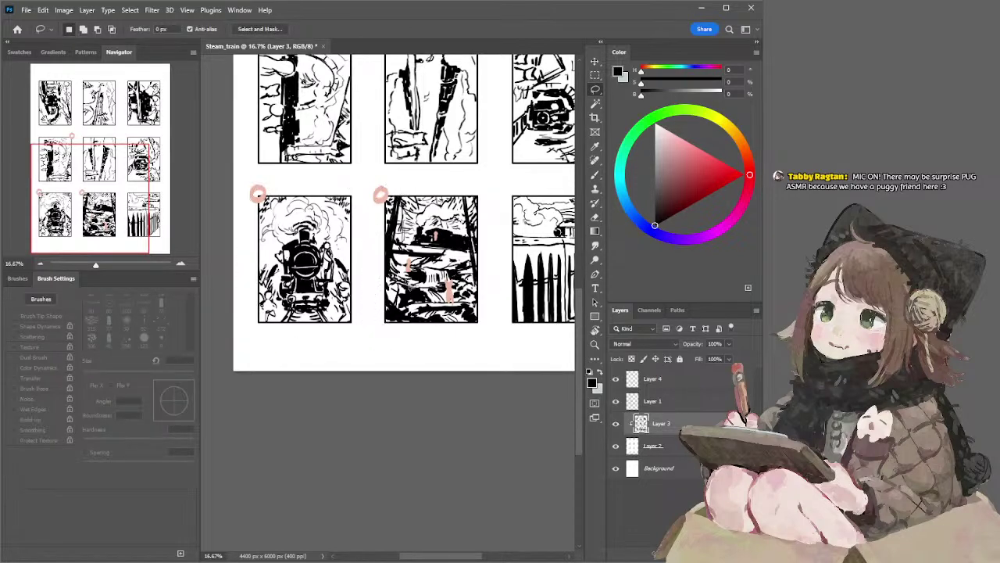
Step: Add a new layer above Layer 4 and hide both the new layer and Layer 4
left_click(436, 237, "ctrl")
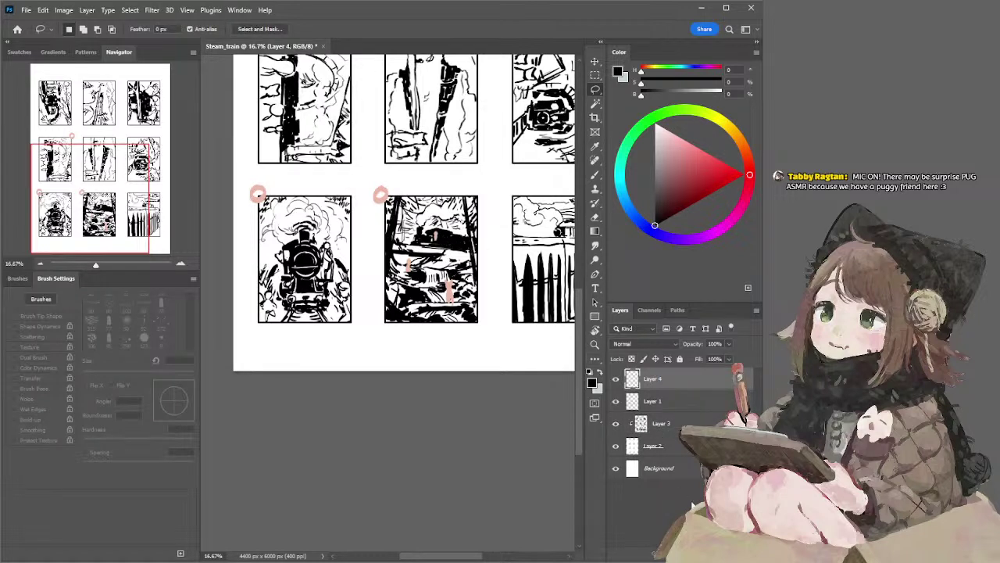
key("ctrl+shift+alt+n")
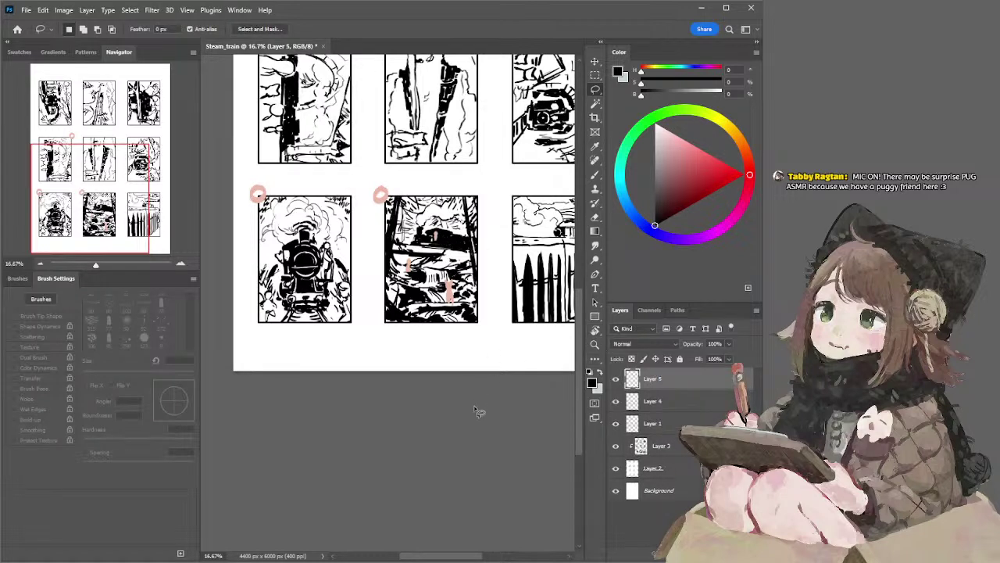
left_click(615, 379)
left_click(616, 380)
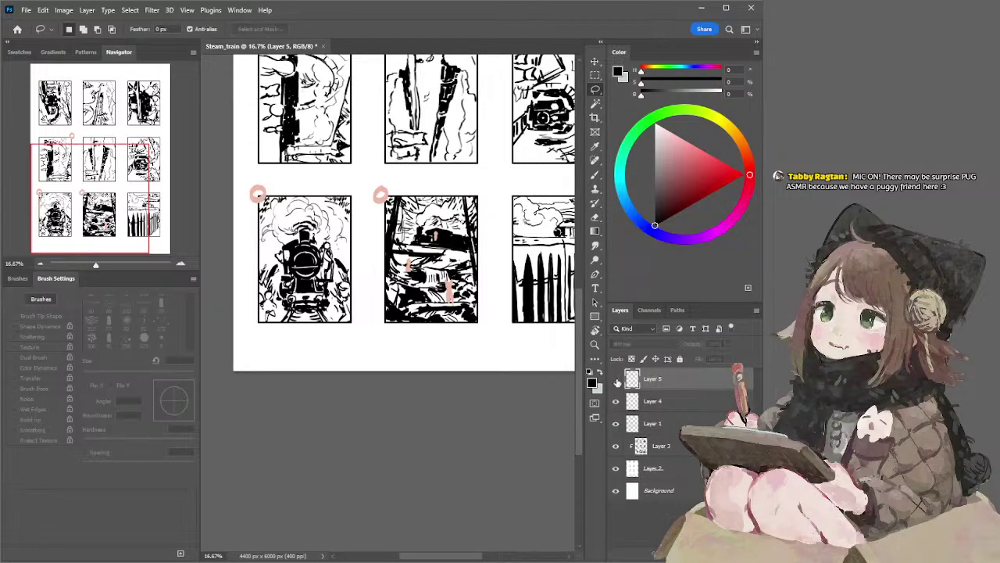
left_click(386, 193, "ctrl")
left_click(616, 400)
Step: Lasso the front-view locomotive and forest river thumbnails on Layer 3 and copy their ink to a new layer
key("alt+bracketleft")
key("alt+bracketleft")
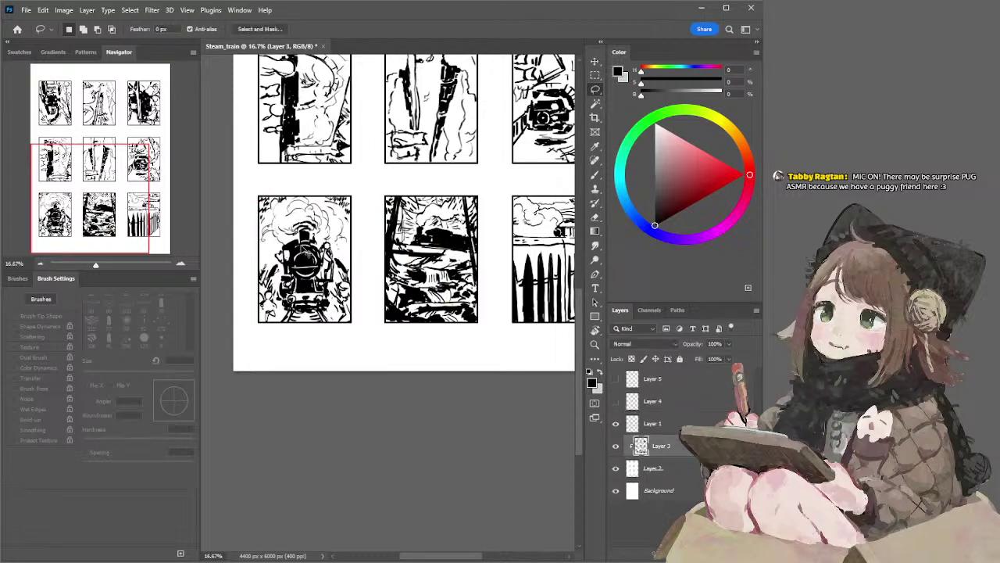
mouse_move(261, 181)
left_mouse_down()
mouse_move(245, 205)
mouse_move(241, 328)
mouse_move(310, 375)
mouse_move(369, 320)
mouse_move(373, 283)
left_mouse_up()
mouse_move(266, 174)
left_mouse_down()
mouse_move(378, 395)
mouse_move(495, 332)
mouse_move(487, 181)
mouse_move(465, 189)
mouse_move(486, 191)
mouse_move(512, 261)
mouse_move(455, 376)
mouse_move(438, 372)
left_mouse_up()
key("ctrl+z")
left_click_drag(479, 177, 471, 210)
key("ctrl+j")
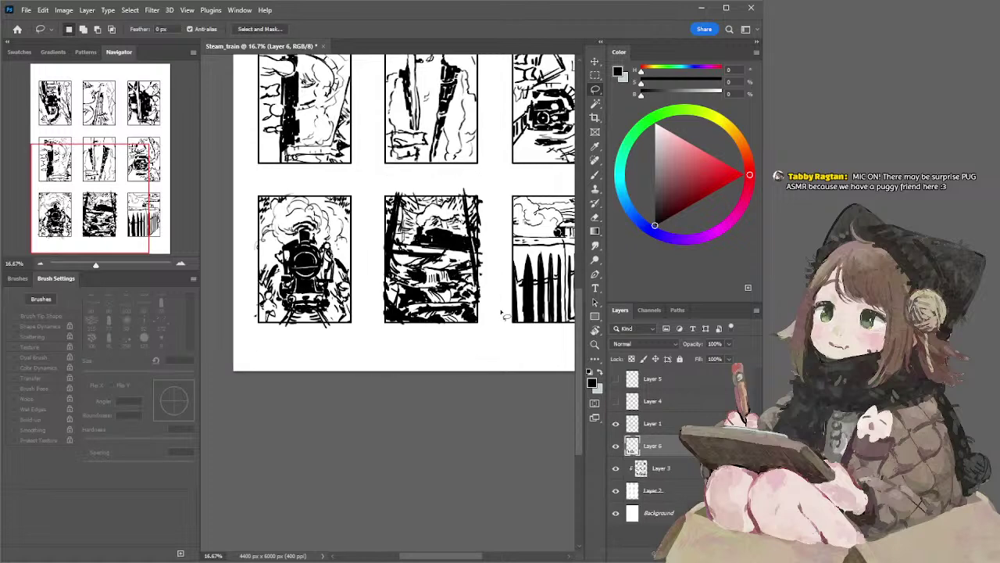
Step: Hide Layers 1, 2 and 3, place Layer 1 directly below Layer 6, and group the three hidden layers
left_click_drag(616, 467, 616, 490)
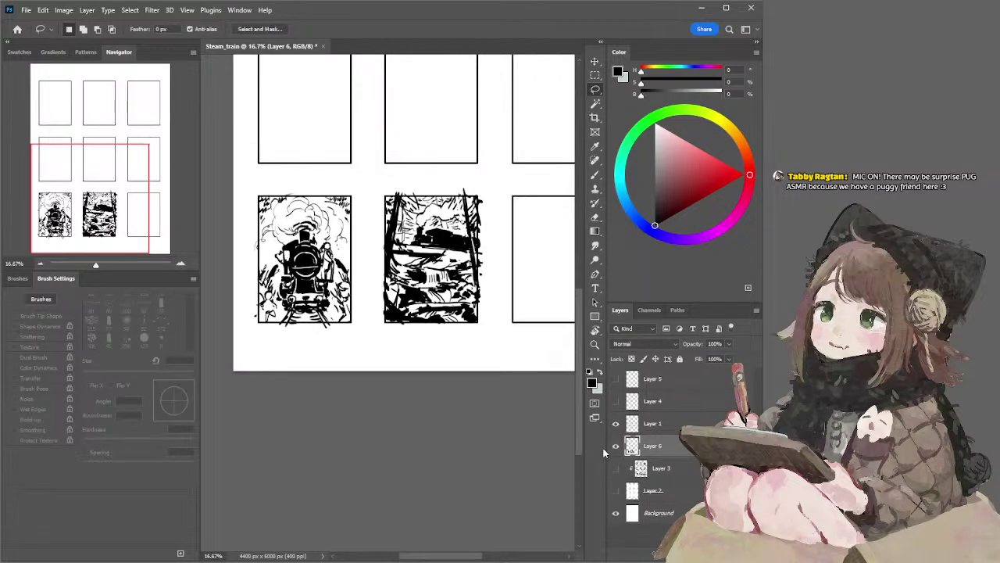
left_click(616, 423)
left_click_drag(640, 428, 634, 463)
left_click(646, 491, "shift")
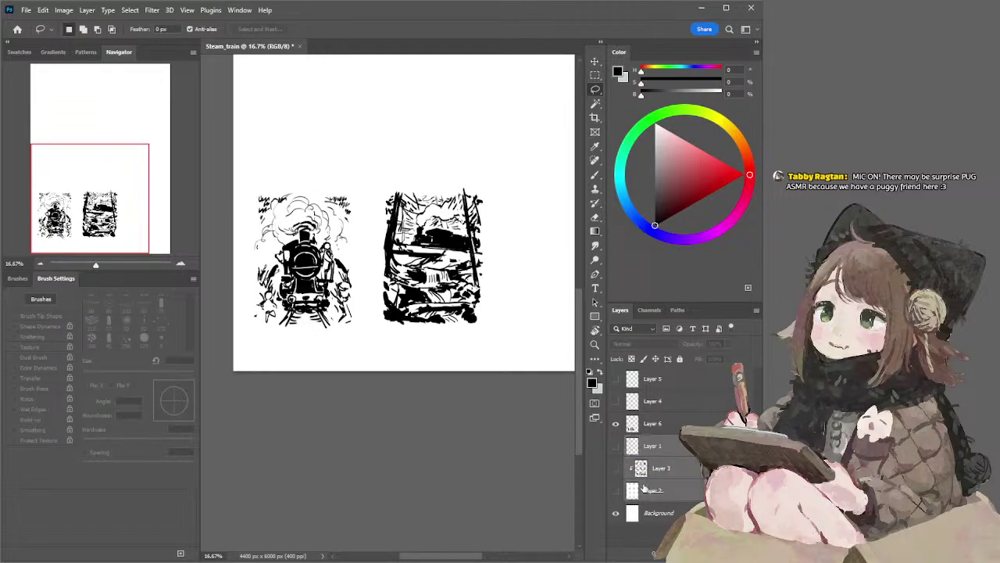
key("ctrl+g")
left_click(615, 423)
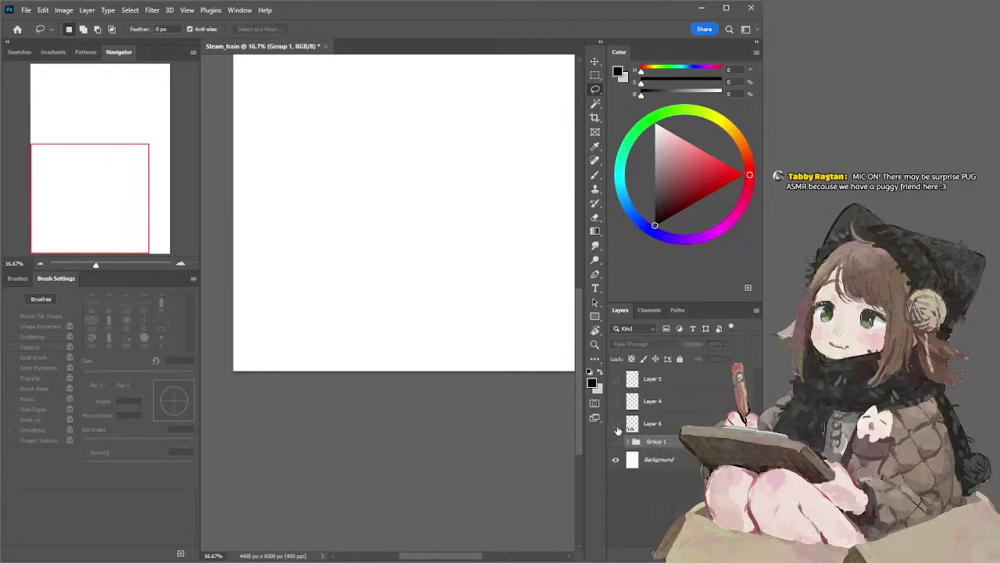
left_click(616, 422)
left_click(652, 423)
left_click(41, 265)
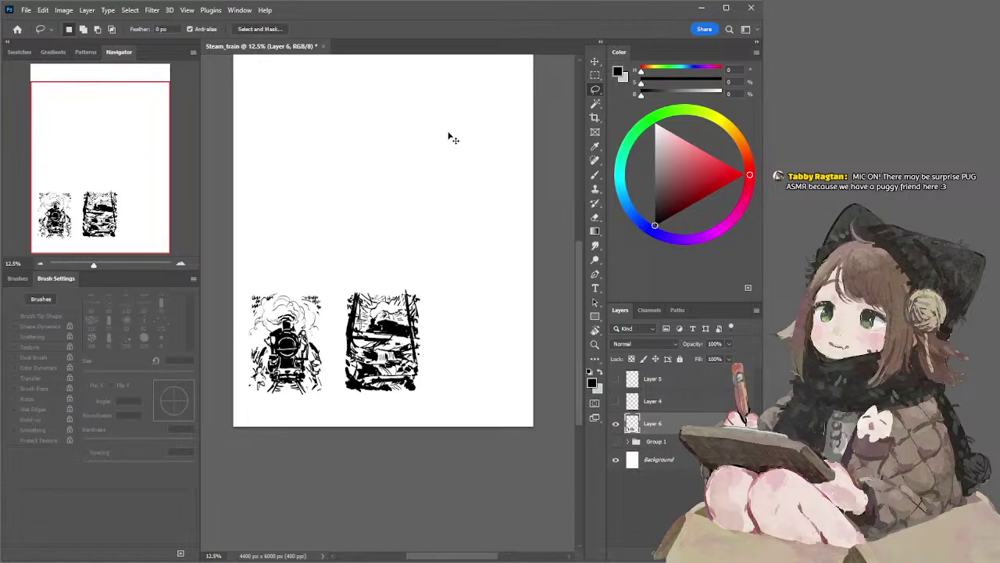
Step: Copy the frames around the two chosen thumbnails from Layer 1 to a new layer above Layer 6, and hide Group 1
left_click(633, 442)
left_click(628, 442)
left_click(617, 463)
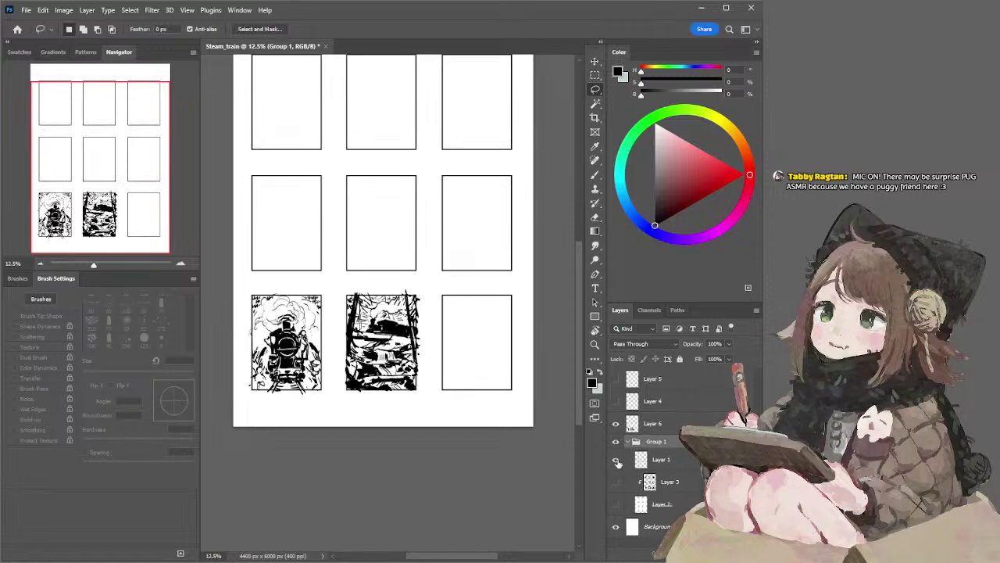
left_click(643, 460)
mouse_move(260, 285)
left_mouse_down()
mouse_move(242, 408)
mouse_move(394, 417)
mouse_move(426, 398)
mouse_move(435, 332)
mouse_move(421, 289)
left_mouse_up()
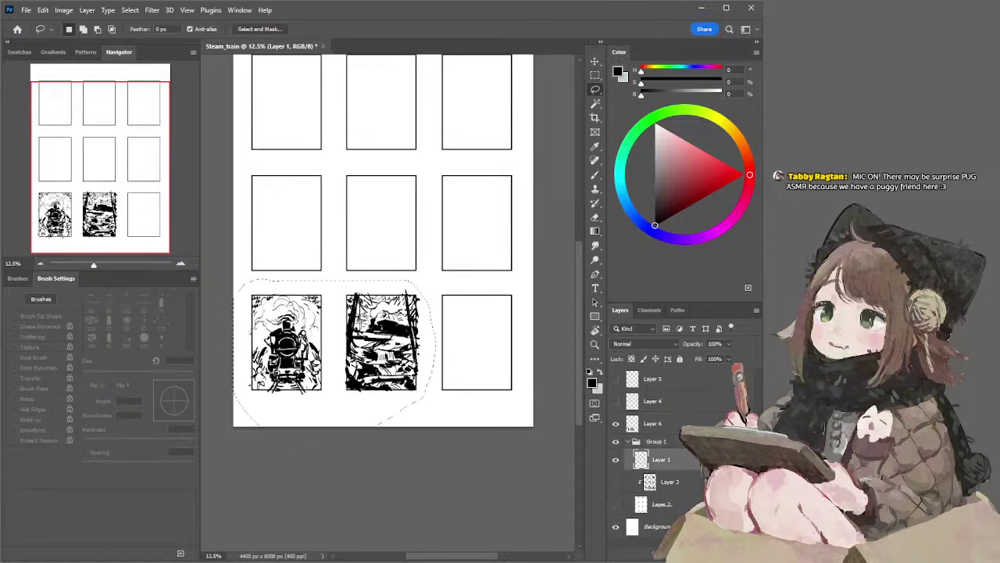
key("ctrl+j")
left_click_drag(643, 460, 640, 416)
left_click(627, 465)
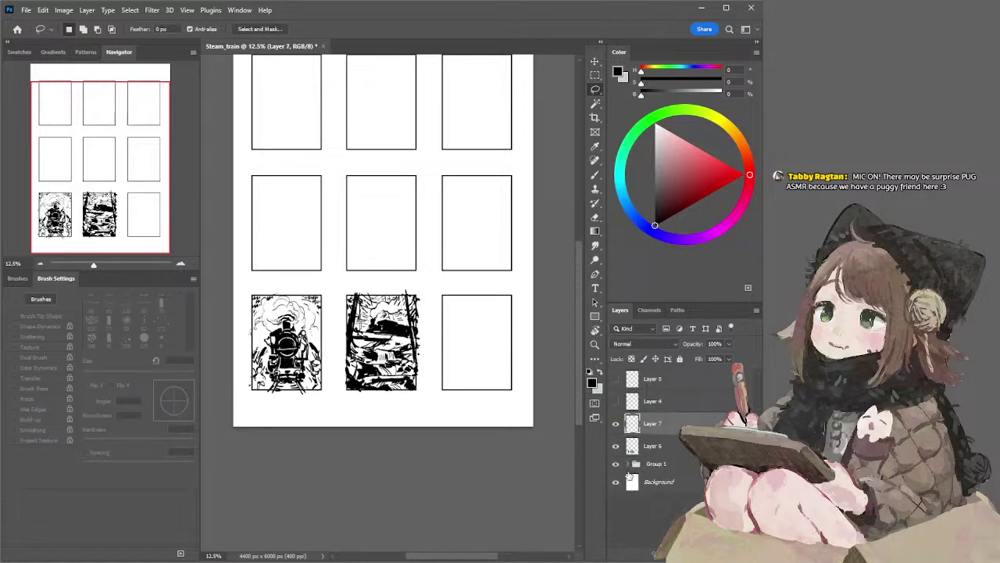
left_click(616, 464)
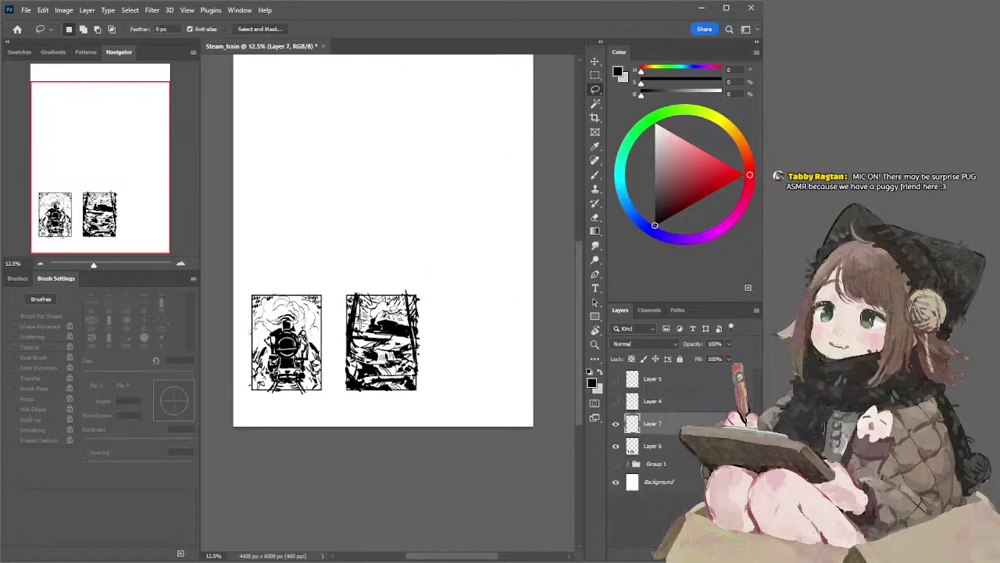
Step: Select Layers 6 and 7 together, rotate the two thumbnails 90 degrees clockwise and move them up towards the page centre
left_click_drag(397, 263, 285, 396)
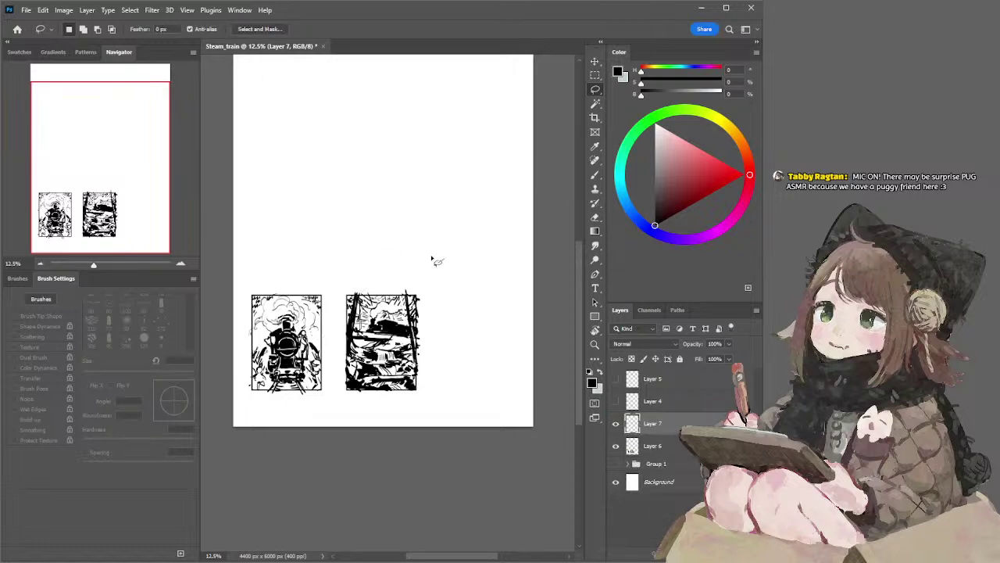
left_click(594, 61)
left_click_drag(416, 248, 297, 419)
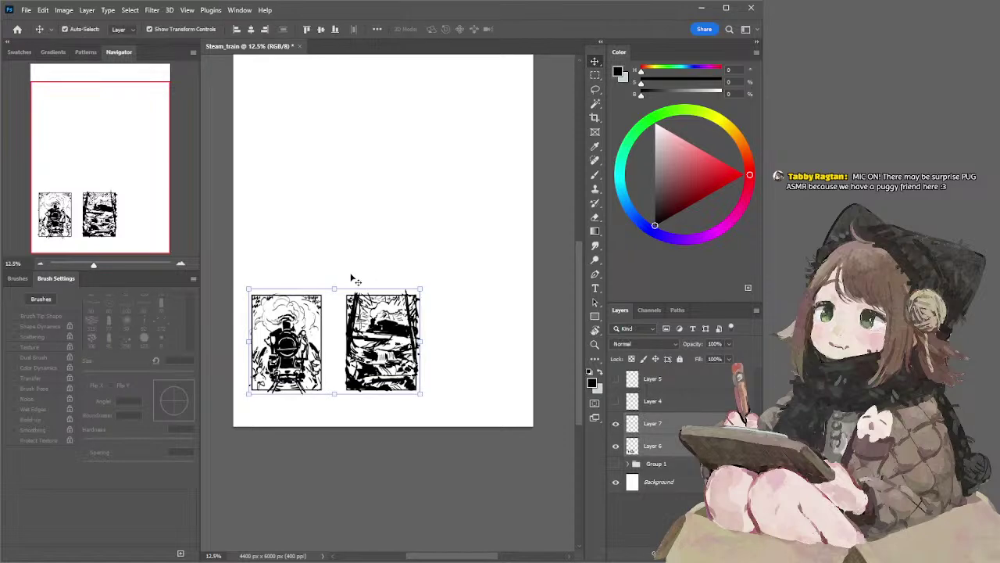
left_click_drag(339, 278, 440, 339)
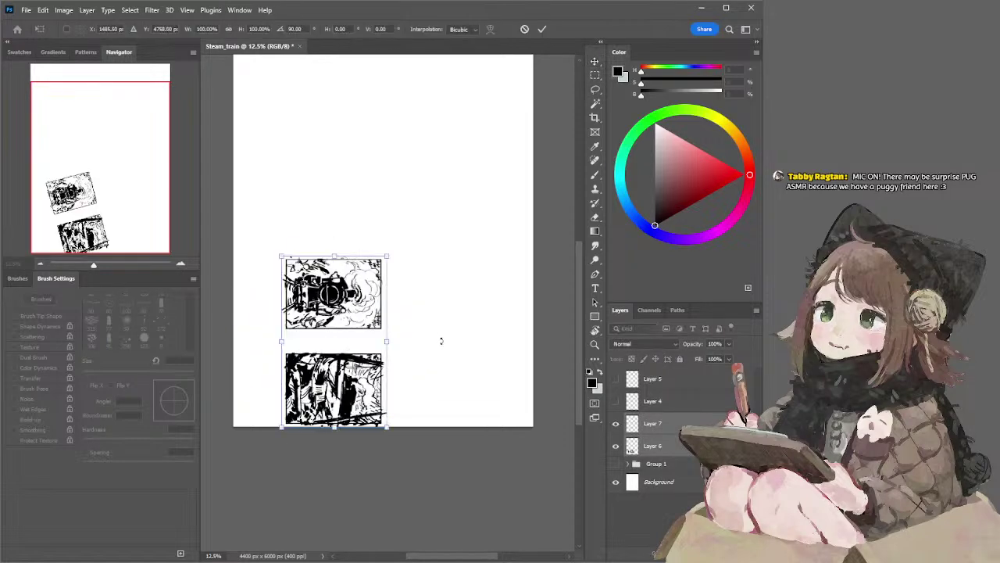
left_click_drag(340, 333, 361, 213)
key("Return")
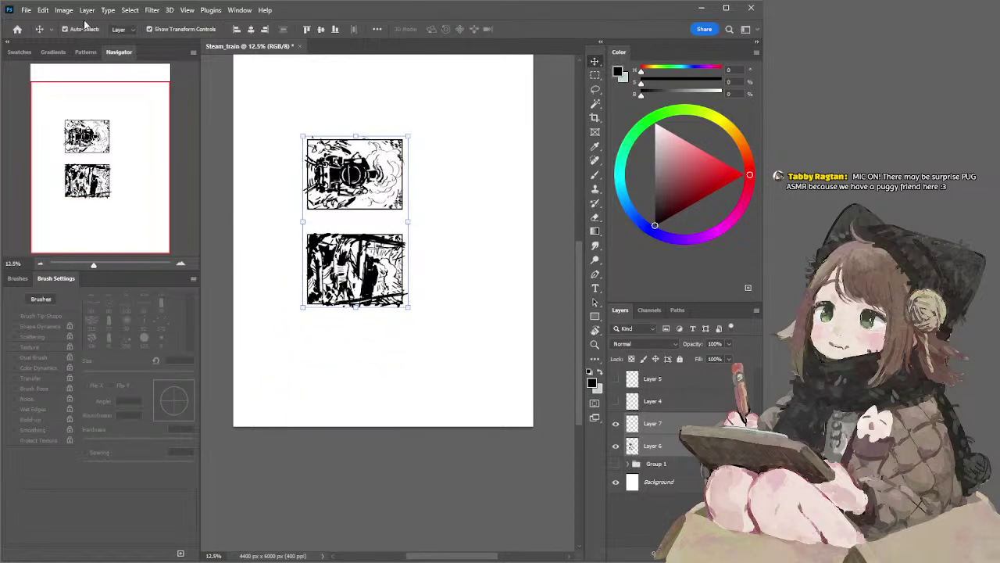
Step: Rotate the canvas 90 degrees counterclockwise to landscape, centre the two thumbnails and enlarge them to 194.29%
left_click(188, 134)
left_click_drag(355, 97, 346, 174)
left_click_drag(343, 221, 326, 174)
left_click_drag(390, 198, 348, 201)
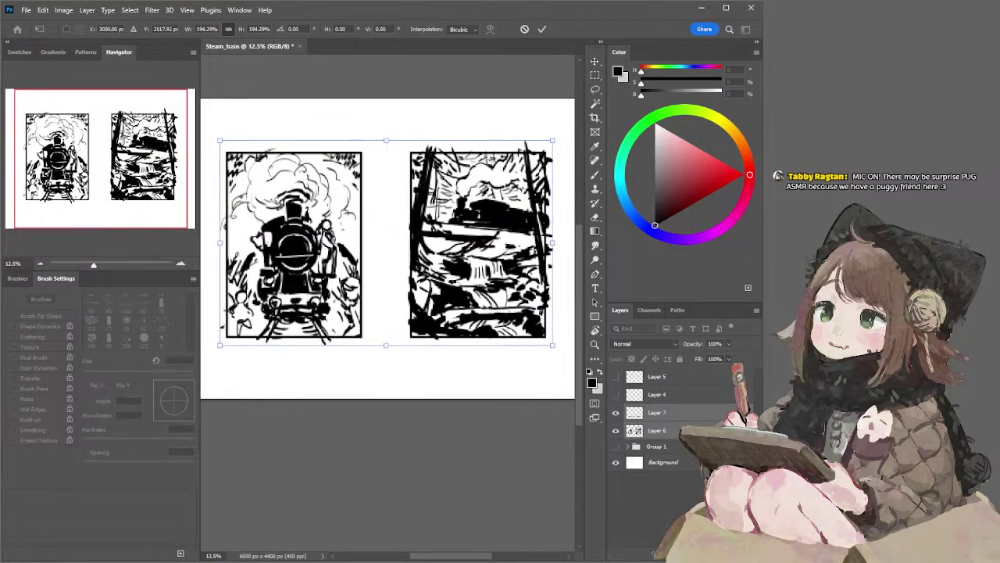
key("Return")
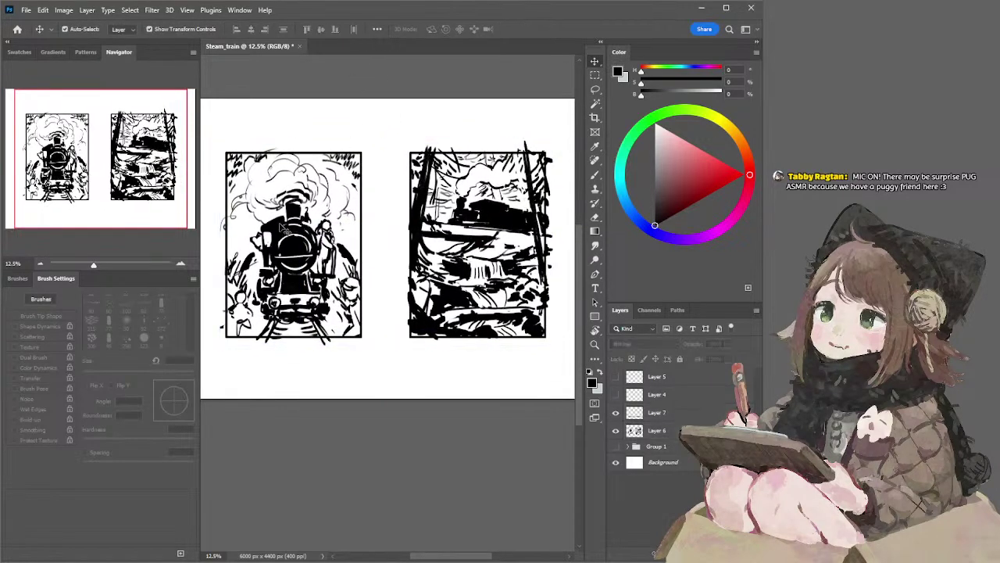
left_click(285, 233)
left_click(395, 82)
mouse_move(312, 146)
left_mouse_down()
mouse_move(338, 122)
mouse_move(351, 147)
mouse_move(322, 140)
left_mouse_up()
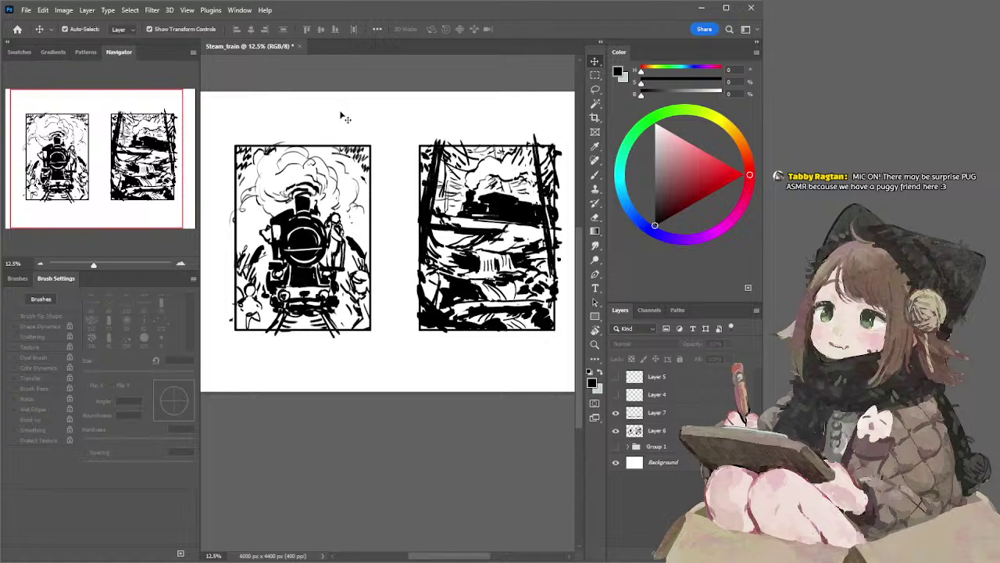
Step: Lasso the train and track of the forest river thumbnail on Layer 6, scale them to 86.95% and reposition them
left_click(518, 210)
key("b")
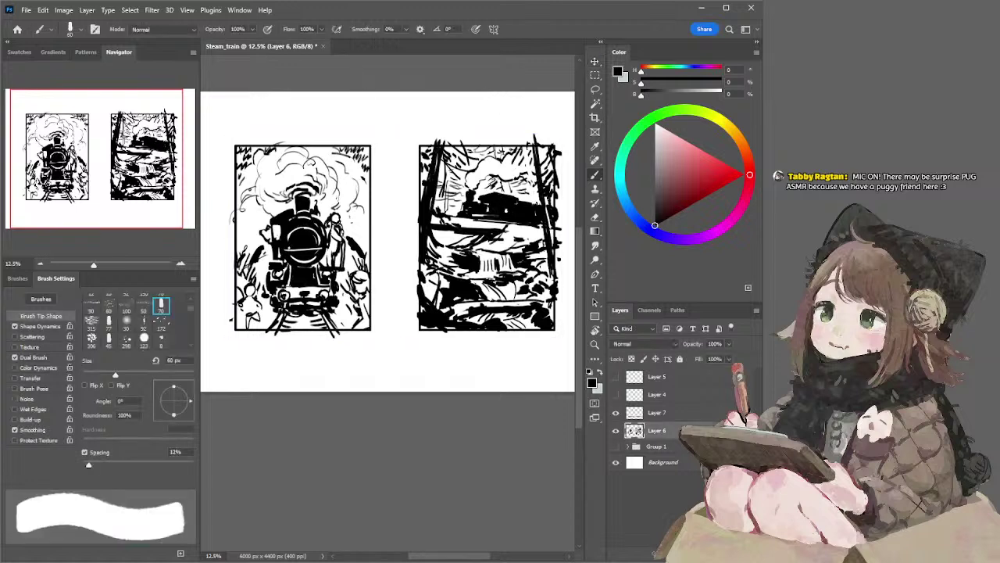
key("e")
key("b")
key("l")
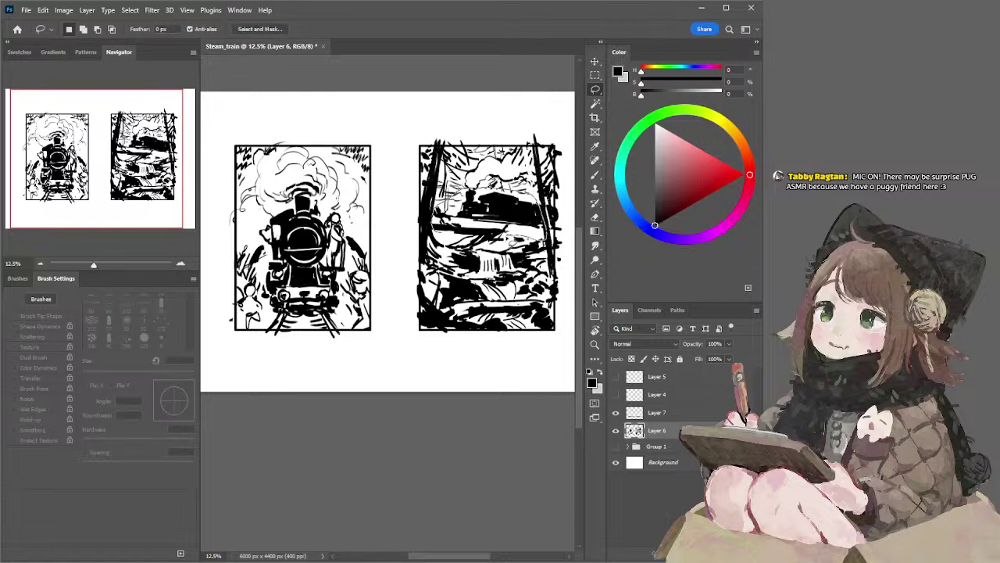
mouse_move(498, 249)
left_mouse_down()
mouse_move(472, 258)
mouse_move(431, 233)
mouse_move(435, 218)
left_mouse_up()
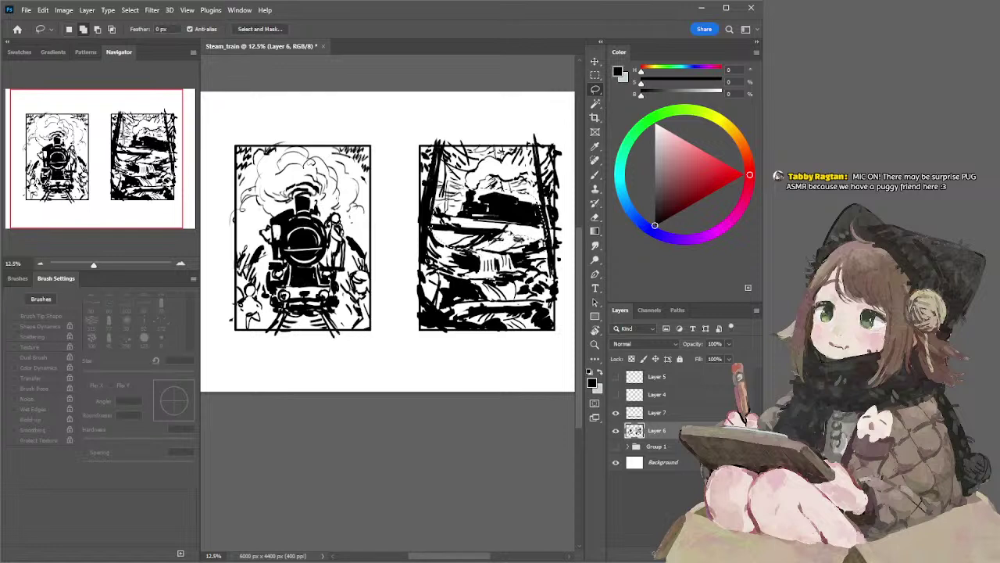
mouse_move(545, 235)
left_mouse_down()
mouse_move(545, 212)
mouse_move(555, 210)
mouse_move(556, 227)
left_mouse_up()
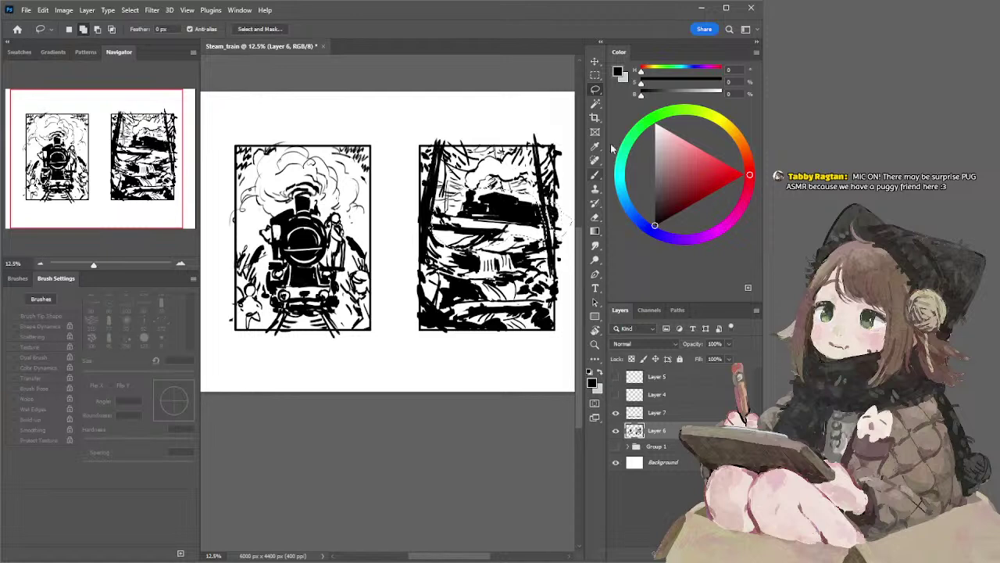
left_click(595, 62)
left_click_drag(501, 250, 502, 197)
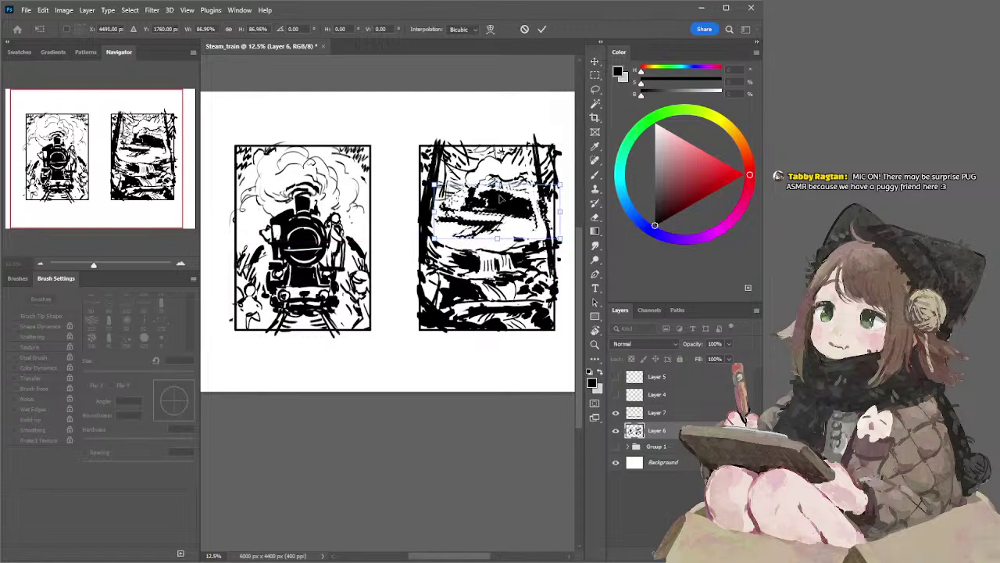
key("Return")
key("ctrl+d")
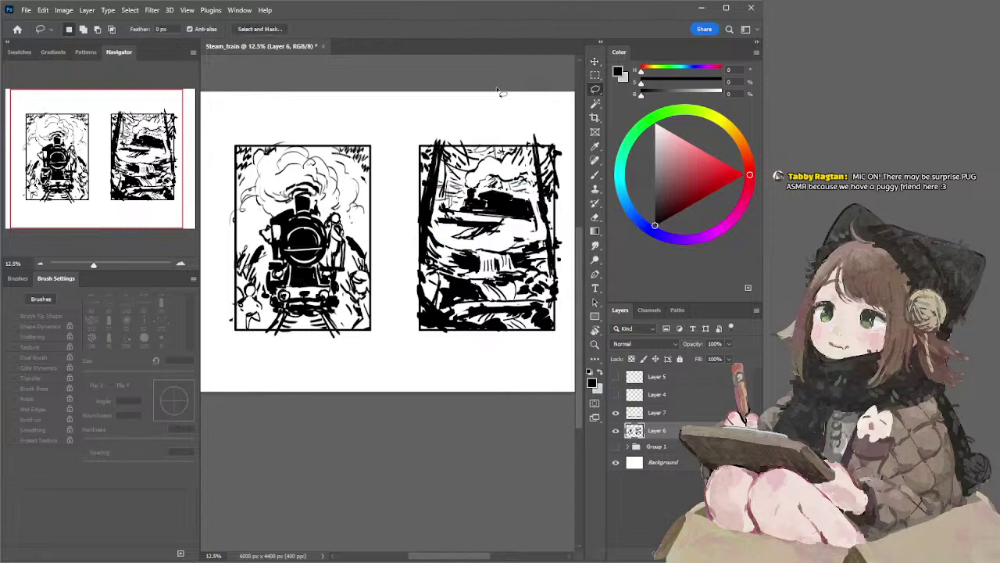
Step: Rework the ink strokes of the bank below the train in the forest river thumbnail with brush, eraser and lasso
key("b")
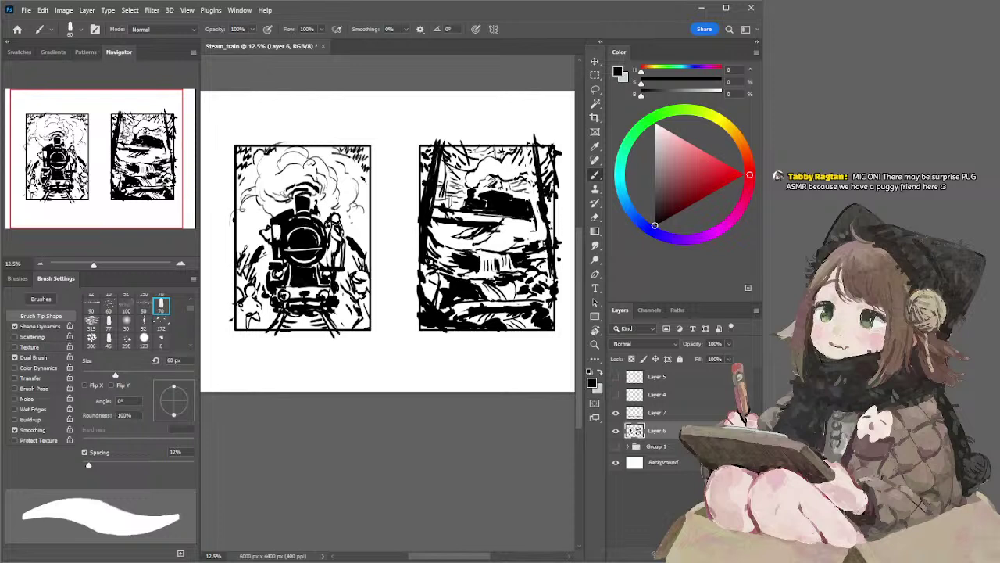
key("e")
key("b")
key("e")
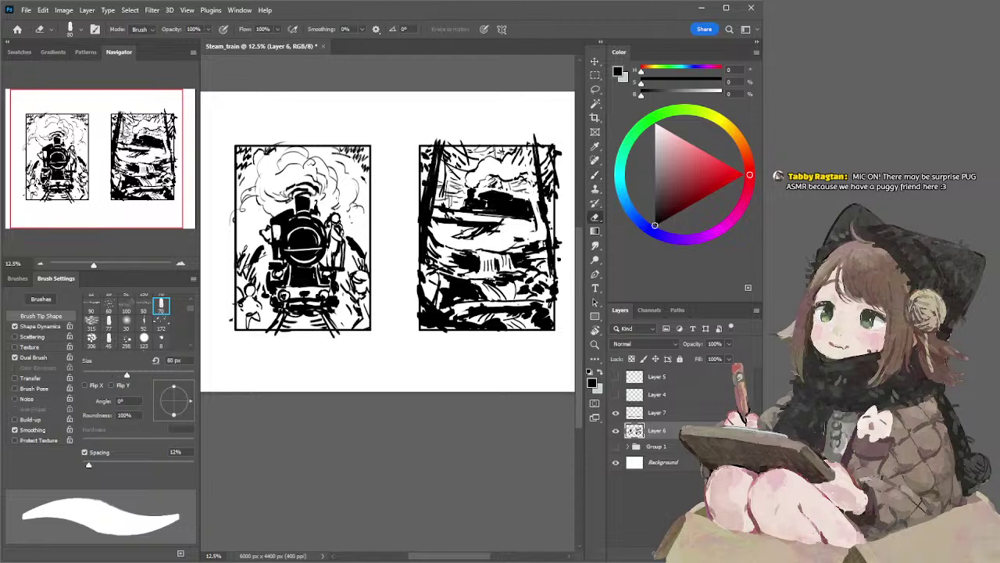
key("l")
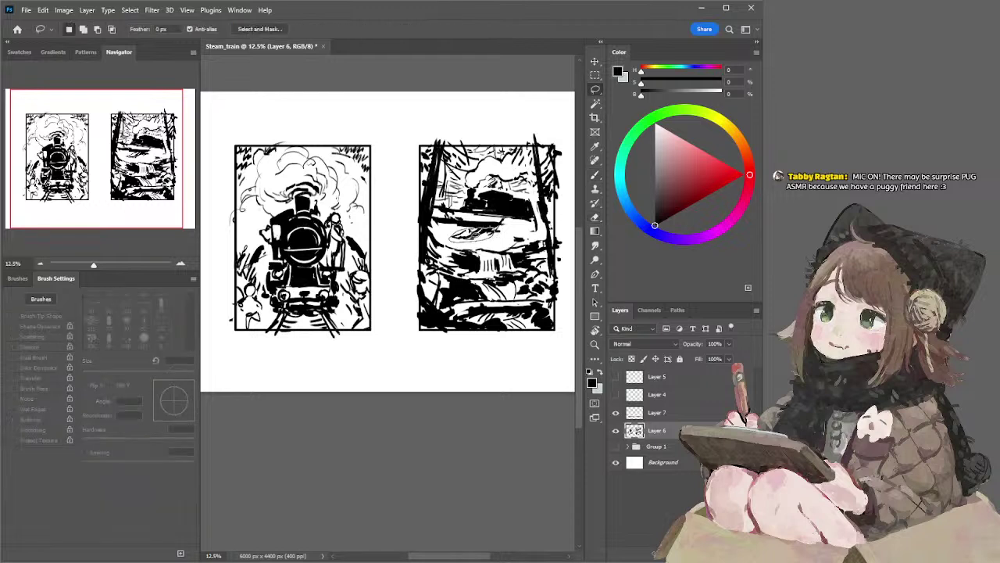
left_click_drag(485, 236, 514, 232)
key("b")
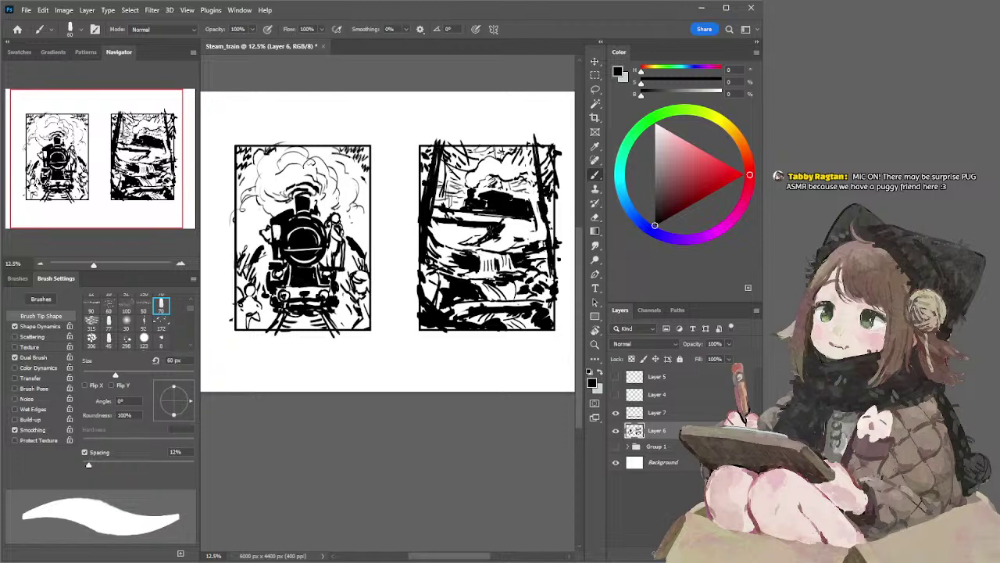
Step: Reduce the brush to 45 px and refine the tree trunk and the dark bank beneath the train in the forest river thumbnail
key("bracketleft")
key("bracketleft")
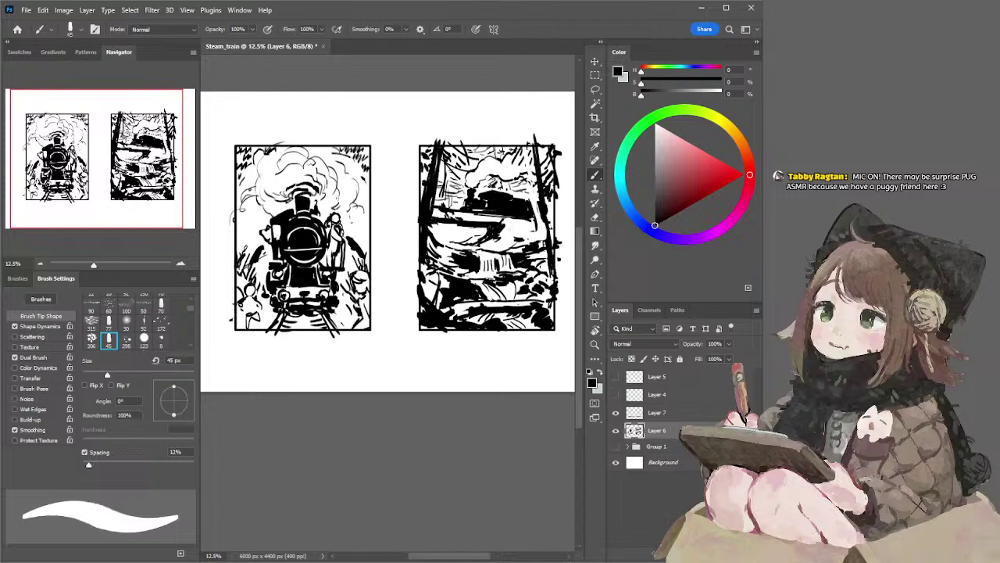
key("e")
key("b")
left_click_drag(547, 209, 551, 226)
mouse_move(531, 167)
left_mouse_down()
mouse_move(519, 153)
mouse_move(552, 174)
left_mouse_up()
key("e")
key("b")
mouse_move(508, 217)
left_mouse_down()
mouse_move(517, 225)
mouse_move(501, 235)
left_mouse_up()
key("e")
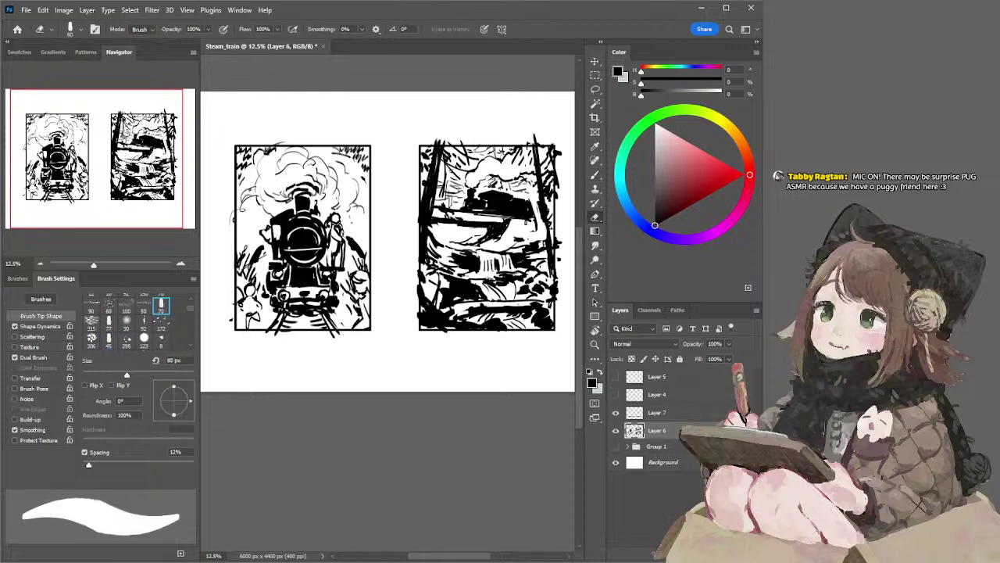
key("b")
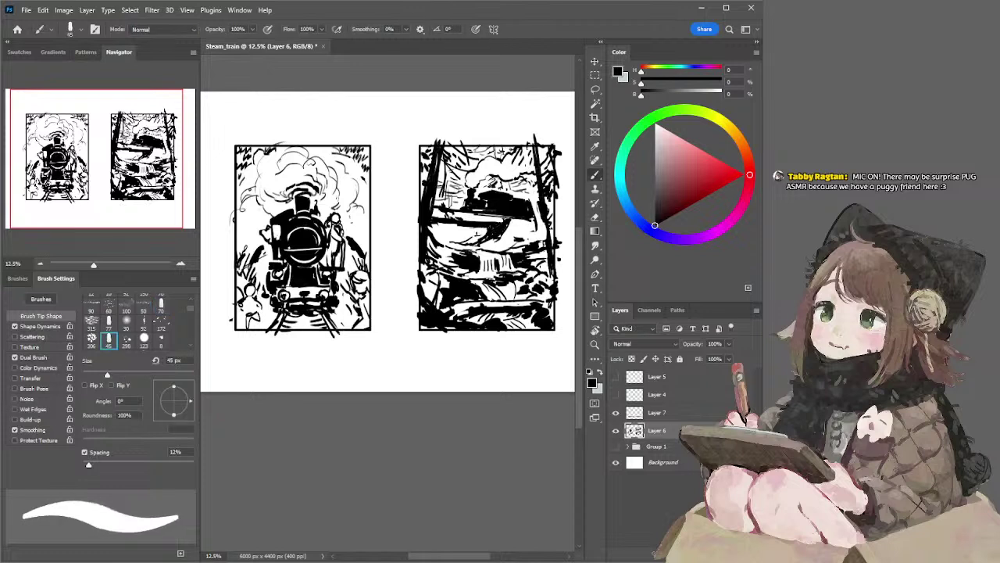
left_click_drag(437, 225, 482, 229)
key("ctrl+z")
key("ctrl+z")
key("ctrl+z")
key("ctrl+z")
Step: Clean up the track beneath the train with the eraser, undoing the last unwanted brush strokes
key("e")
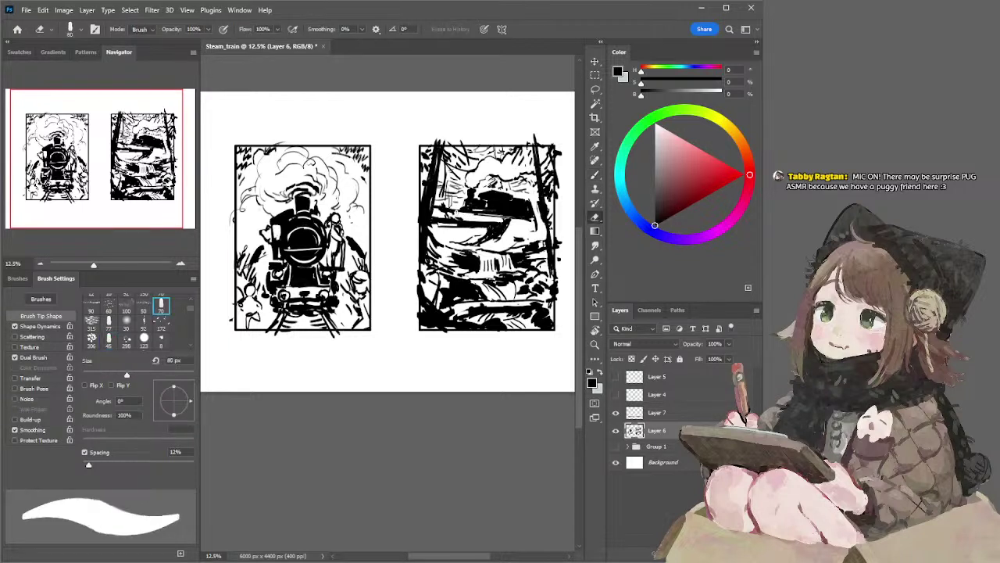
mouse_move(447, 213)
left_mouse_down()
mouse_move(539, 206)
mouse_move(545, 216)
mouse_move(542, 208)
left_mouse_up()
key("b")
key("ctrl+z")
key("ctrl+z")
key("ctrl+z")
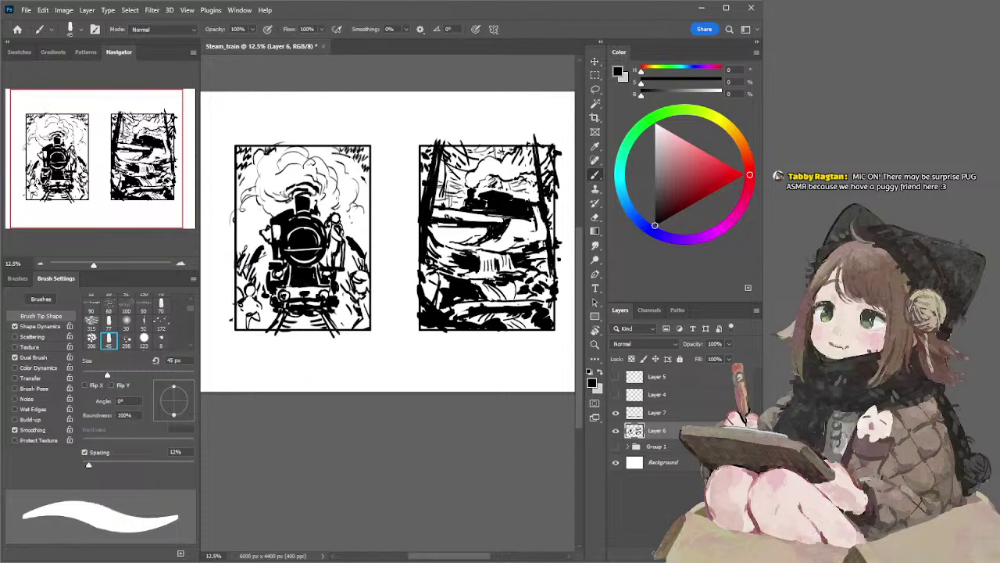
key("e")
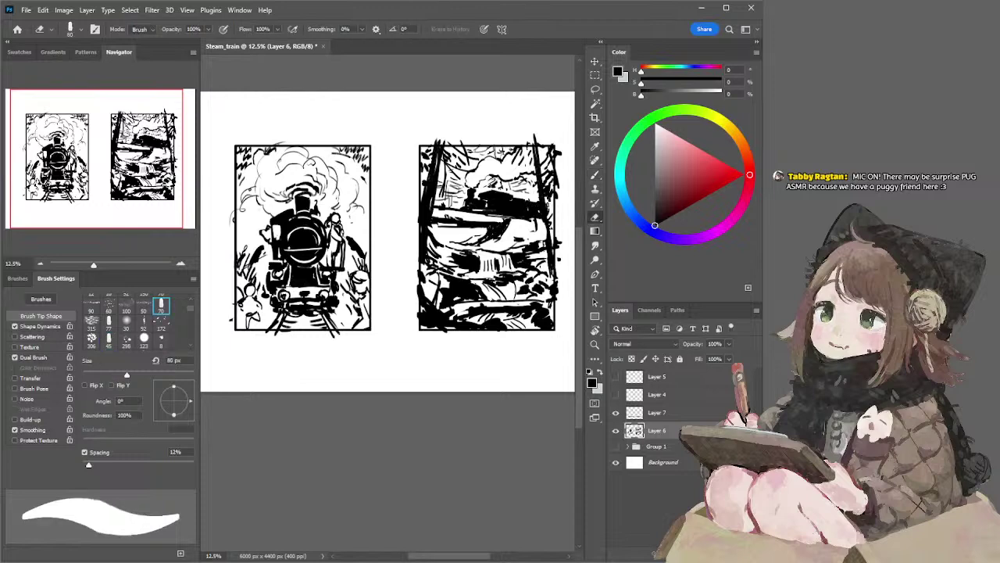
key("b")
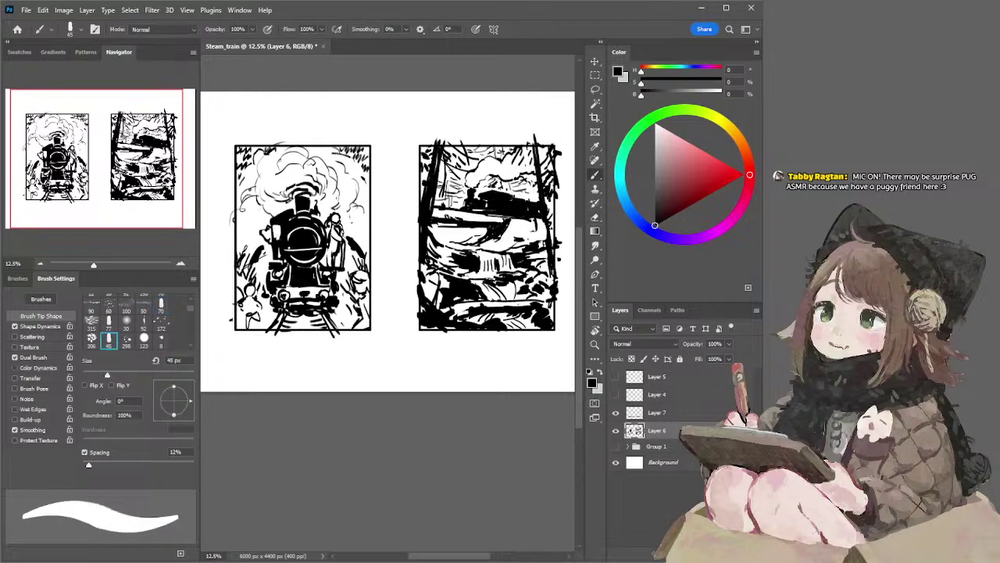
key("e")
key("b")
left_click_drag(432, 227, 491, 230)
key("ctrl+z")
key("ctrl+z")
Step: Ink the rocky banks beneath the track and retouch the river's edges in the forest river thumbnail
left_click_drag(483, 229, 449, 248)
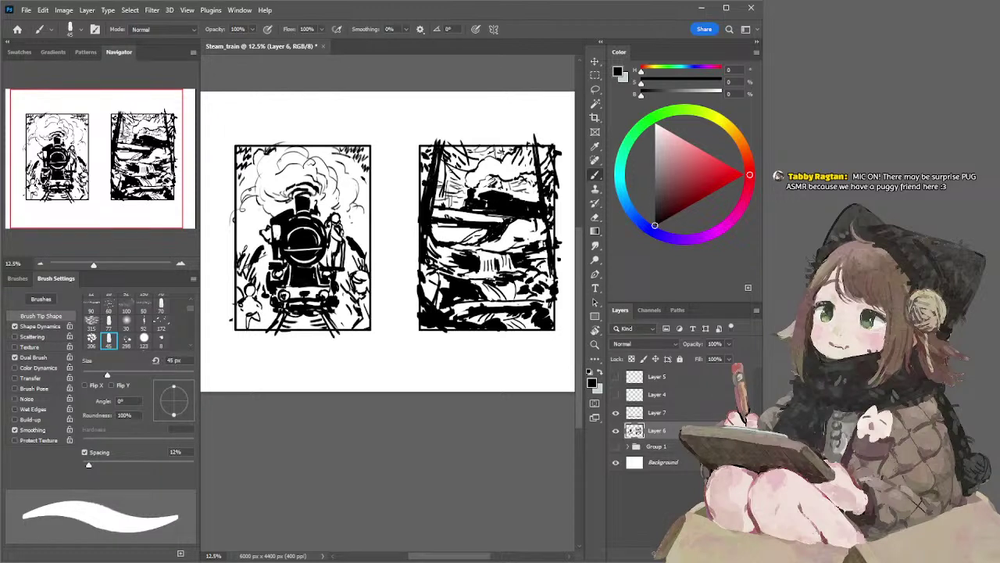
left_click_drag(435, 236, 428, 249)
key("e")
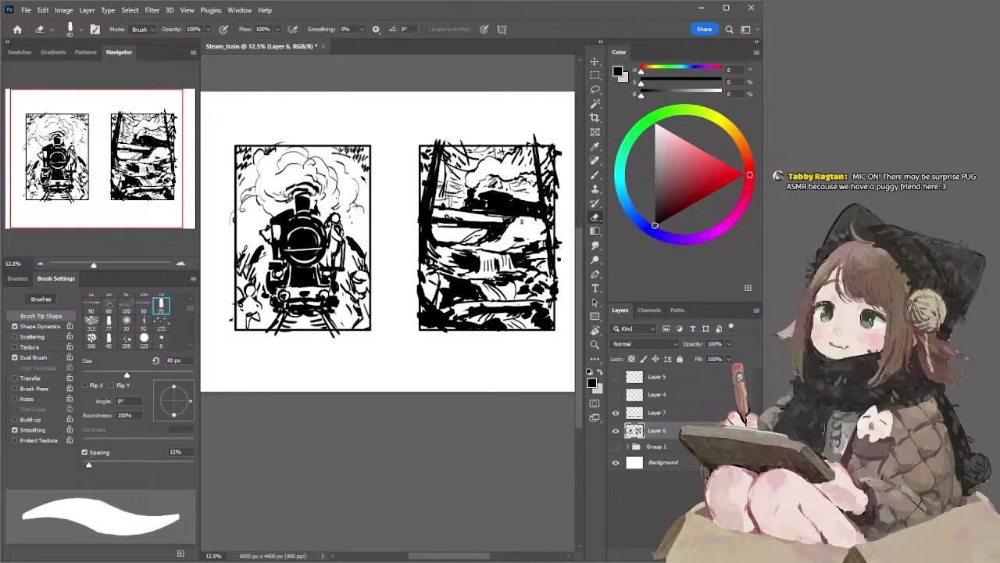
key("b")
left_click_drag(513, 222, 505, 234)
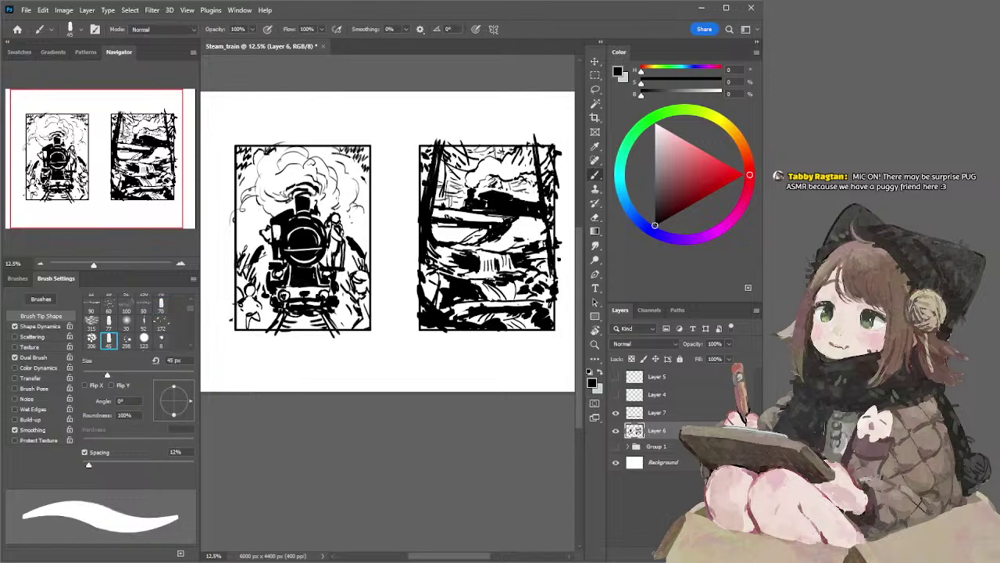
Step: Retouch the river surface and bank edges below the track in the forest river thumbnail with a 40 px brush and the eraser
left_click_drag(521, 242, 536, 240)
key("e")
key("b")
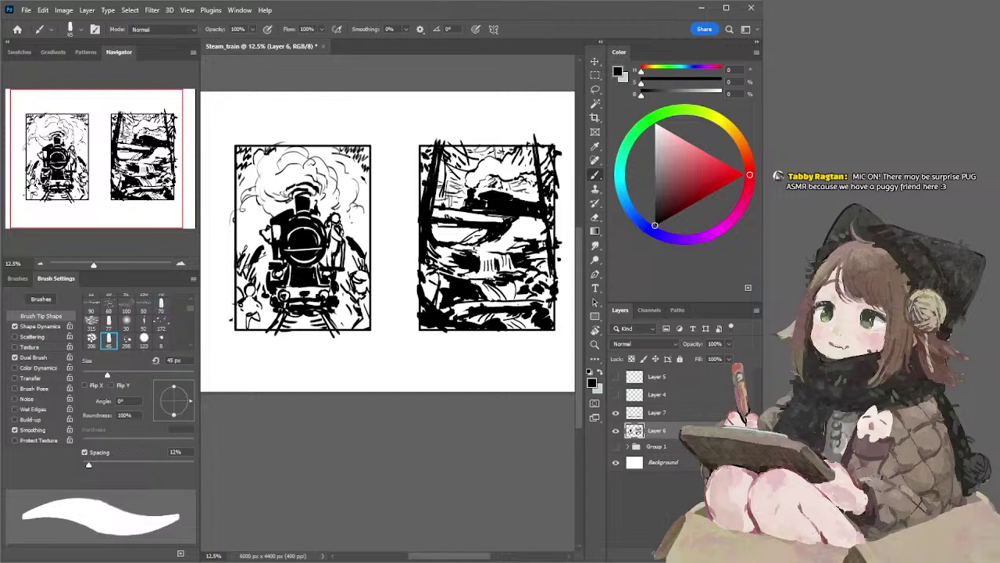
key("bracketleft")
key("ctrl+z")
left_click_drag(469, 245, 489, 251)
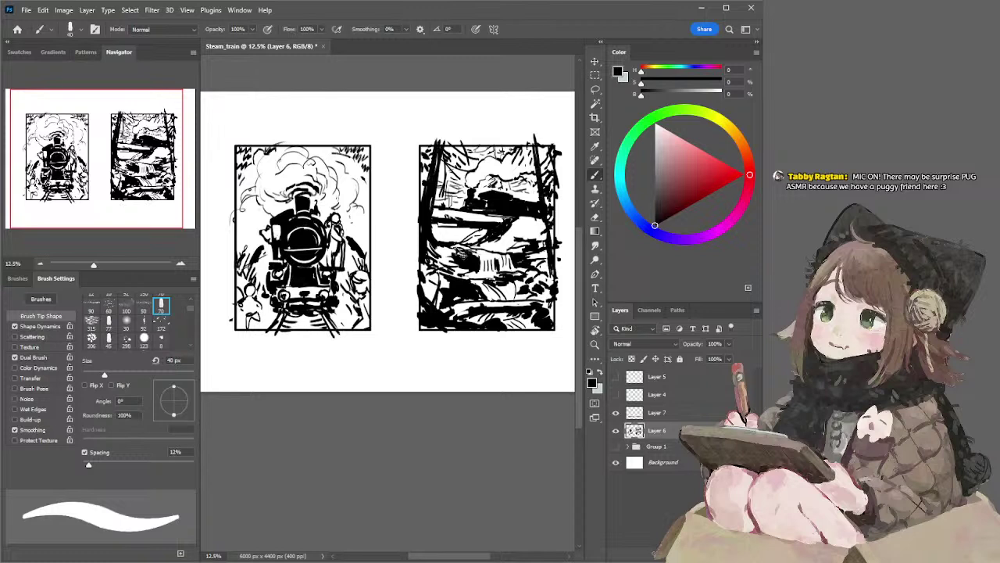
key("e")
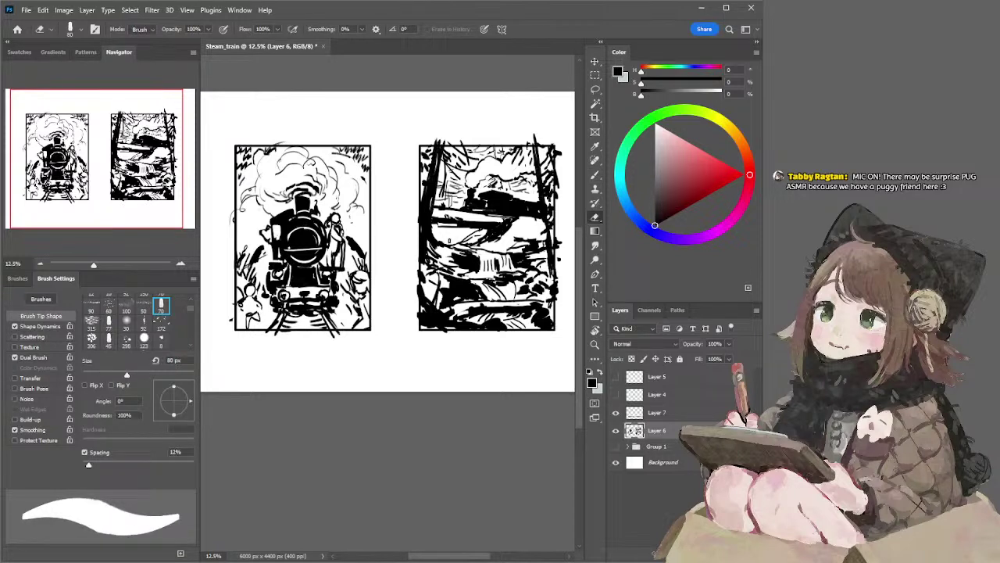
key("b")
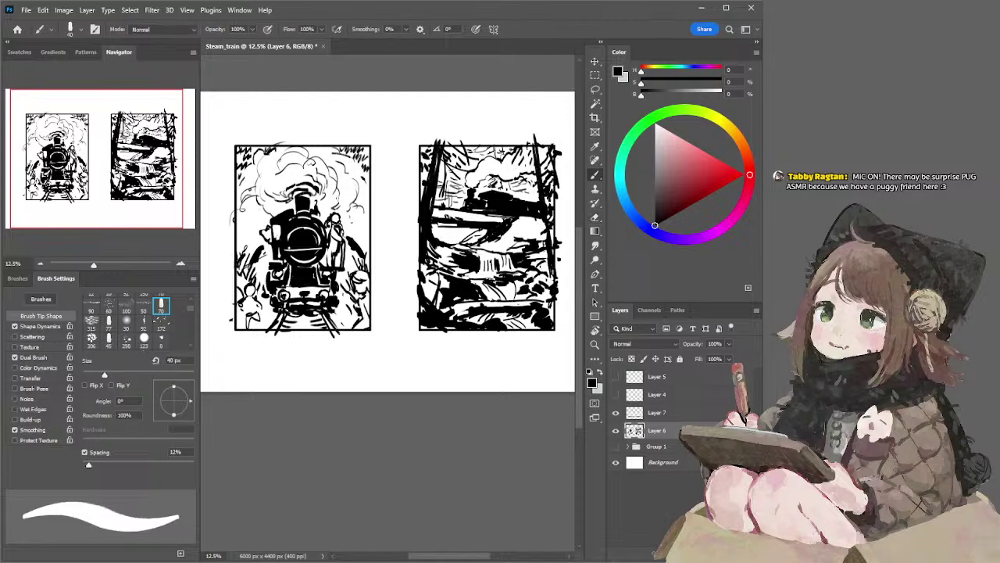
Step: Ink finer strokes in the river beneath the track of the forest scene, reducing the brush to 25 px
key("bracketleft")
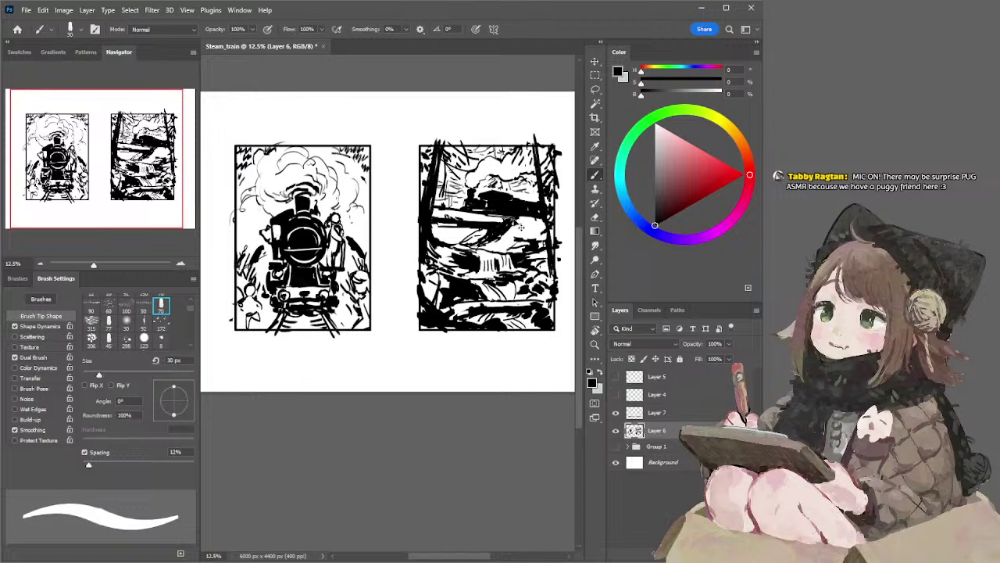
key("bracketright")
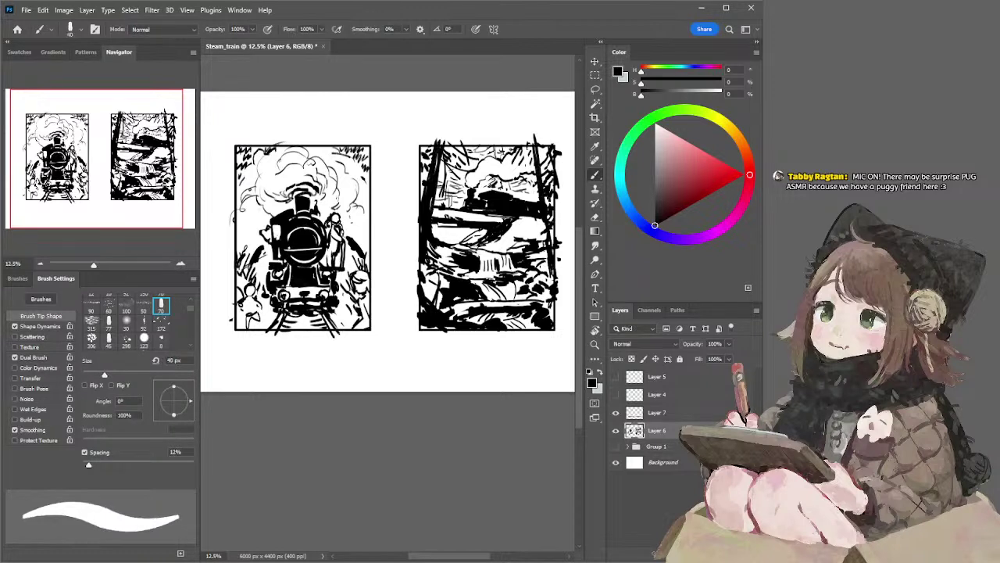
key("bracketright")
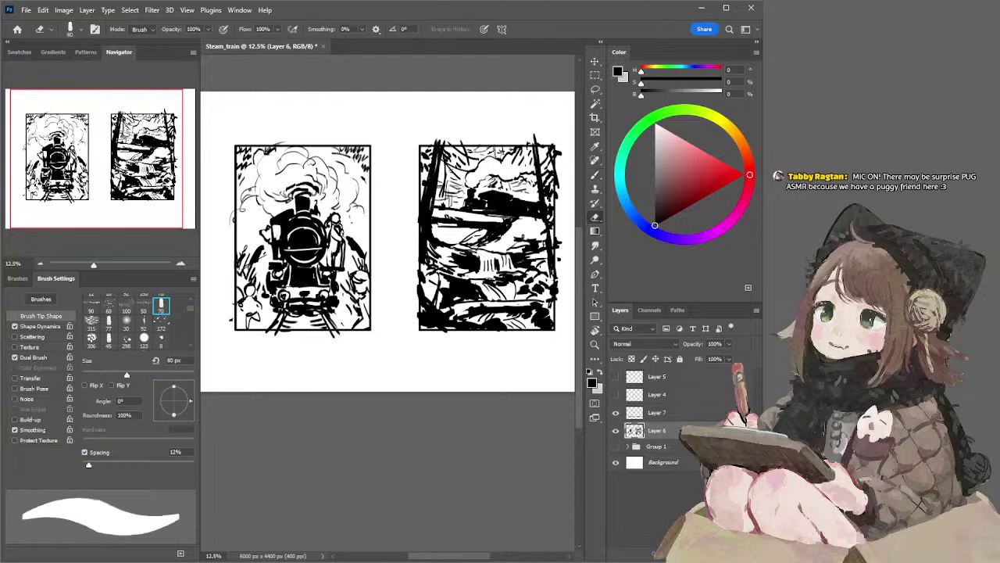
key("bracketleft")
key("bracketleft")
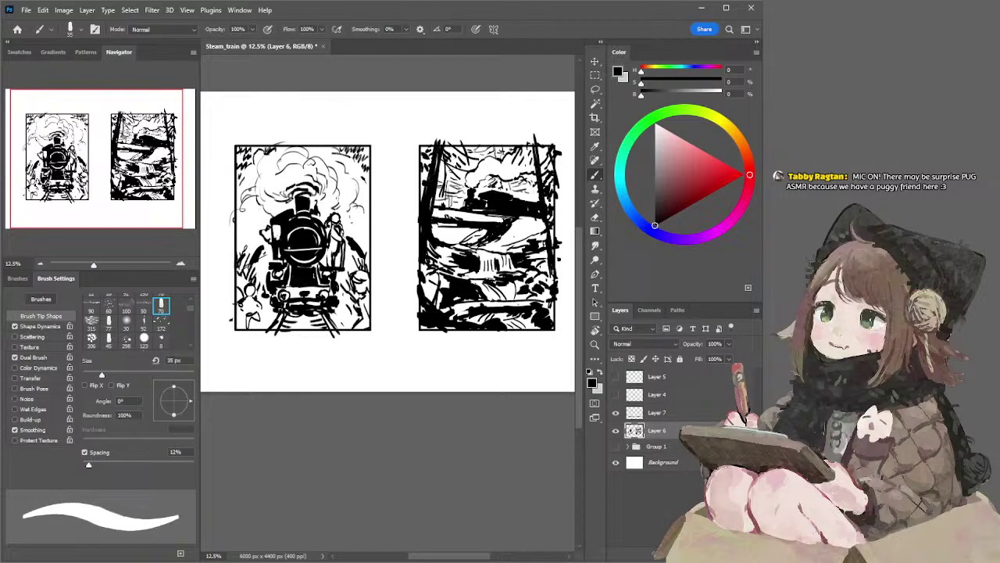
key("bracketleft")
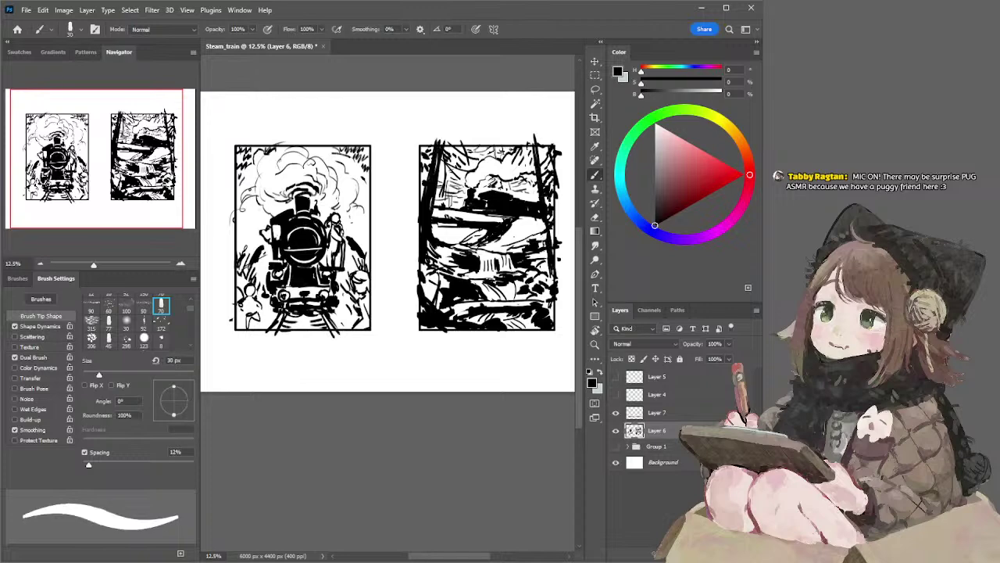
left_click_drag(525, 238, 514, 245)
key("bracketleft")
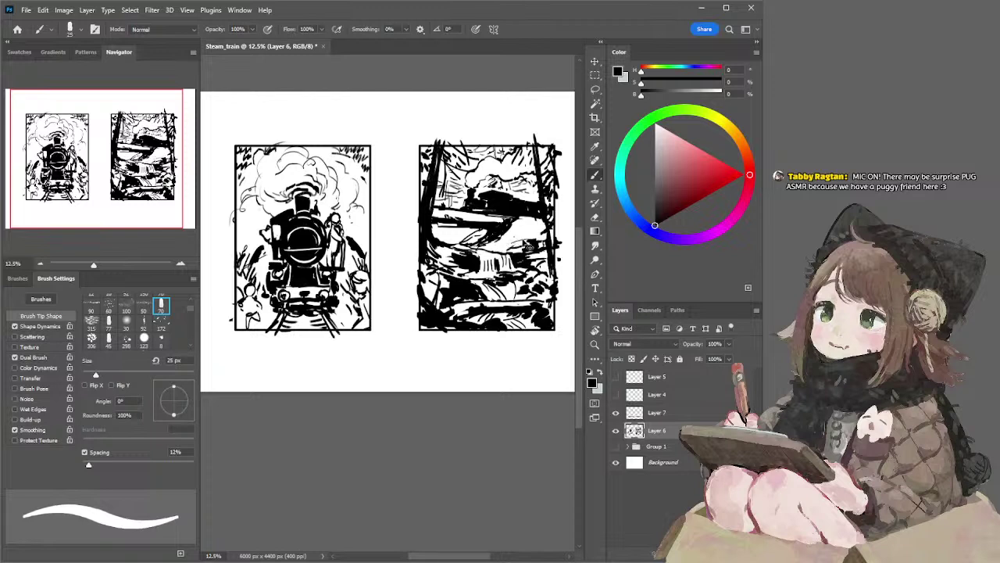
left_click_drag(524, 237, 508, 239)
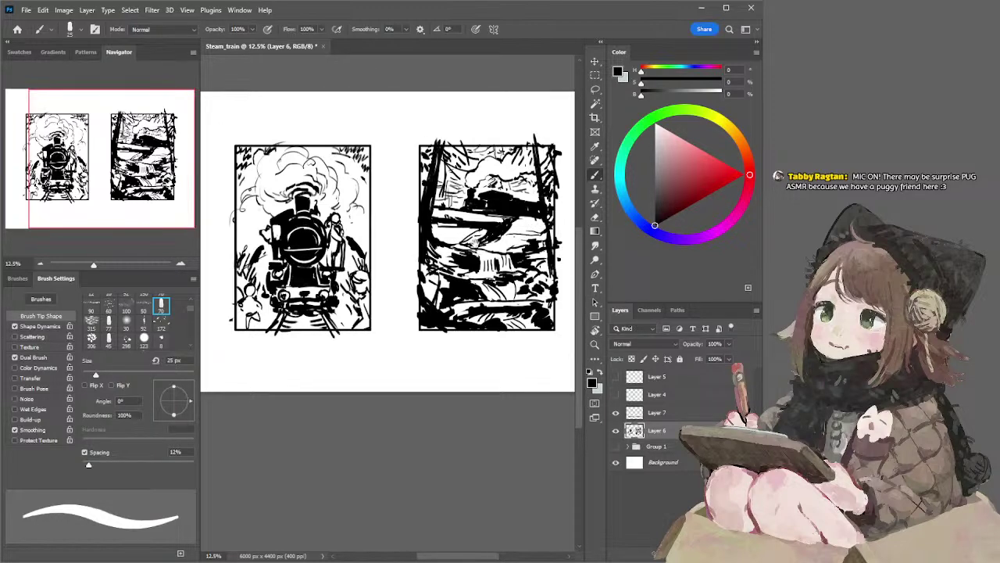
Step: Sketch a small standing figure on the bank left of the waterfall with the 25 px brush and refine it with a 45 px eraser
left_click_drag(526, 240, 481, 242)
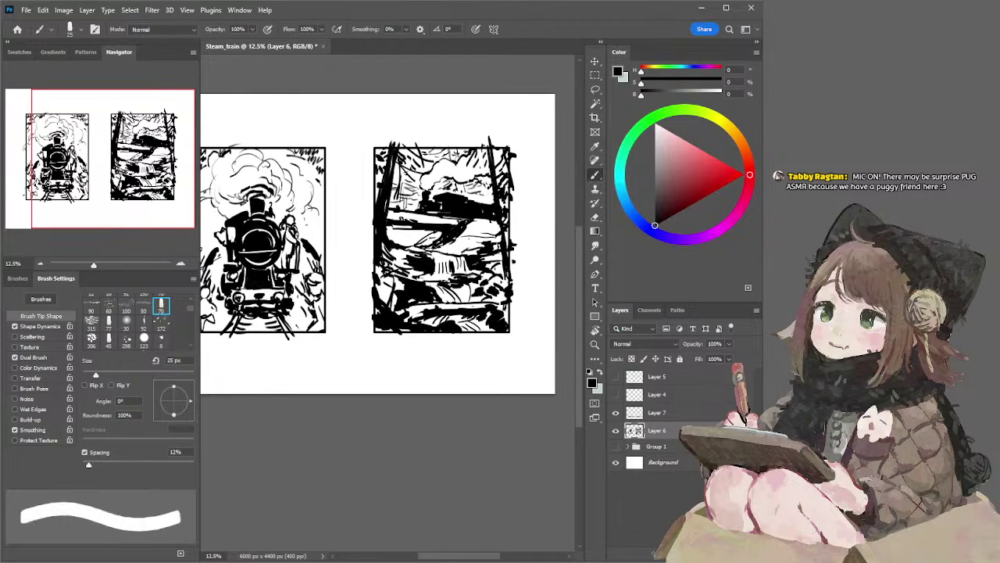
mouse_move(397, 256)
left_mouse_down()
mouse_move(410, 267)
mouse_move(408, 258)
left_mouse_up()
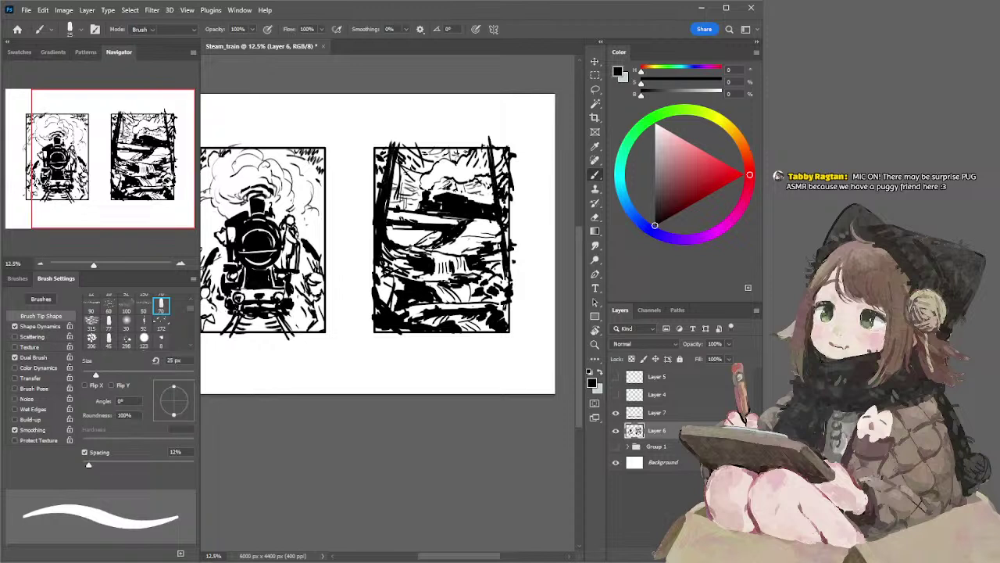
key("e")
key("b")
left_click_drag(409, 238, 410, 246)
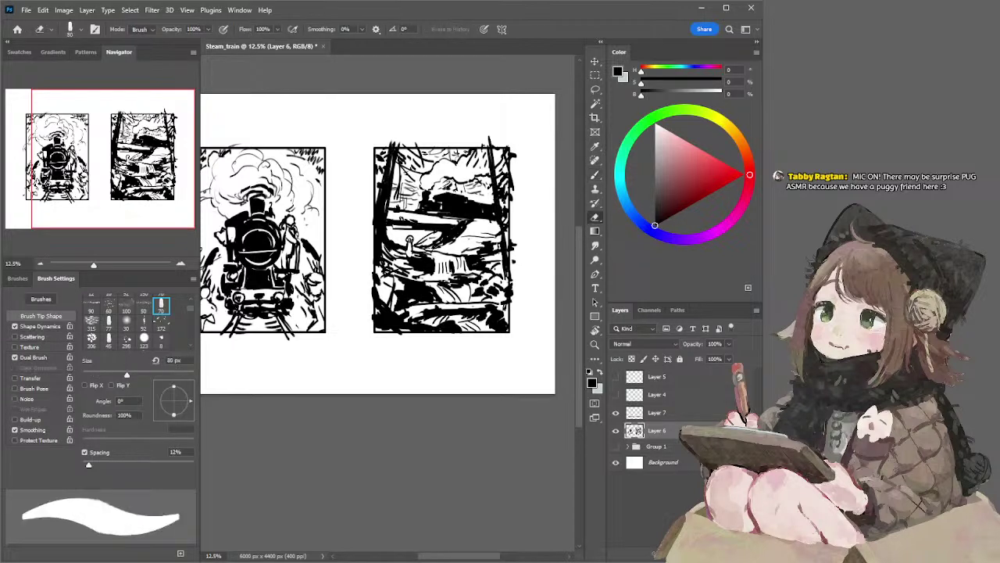
key("e")
key("[")
key("[")
key("[")
key("[")
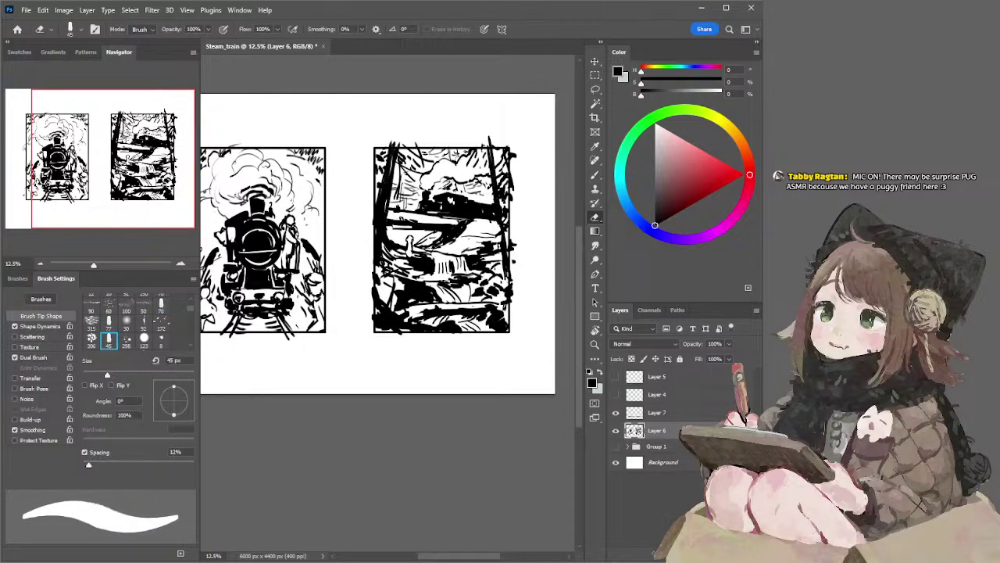
Step: Carve small light window details into the dark train in the forest scene with a 20 px eraser and the 25 px brush
mouse_move(451, 201)
left_mouse_down()
mouse_move(457, 215)
mouse_move(448, 208)
left_mouse_up()
key("ctrl+z")
key("ctrl+z")
key("b")
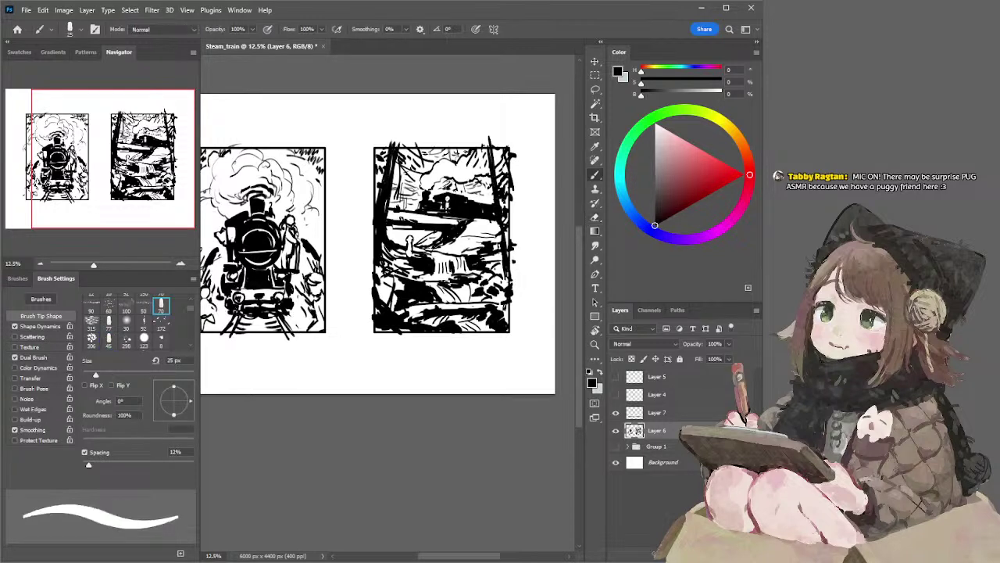
key("e")
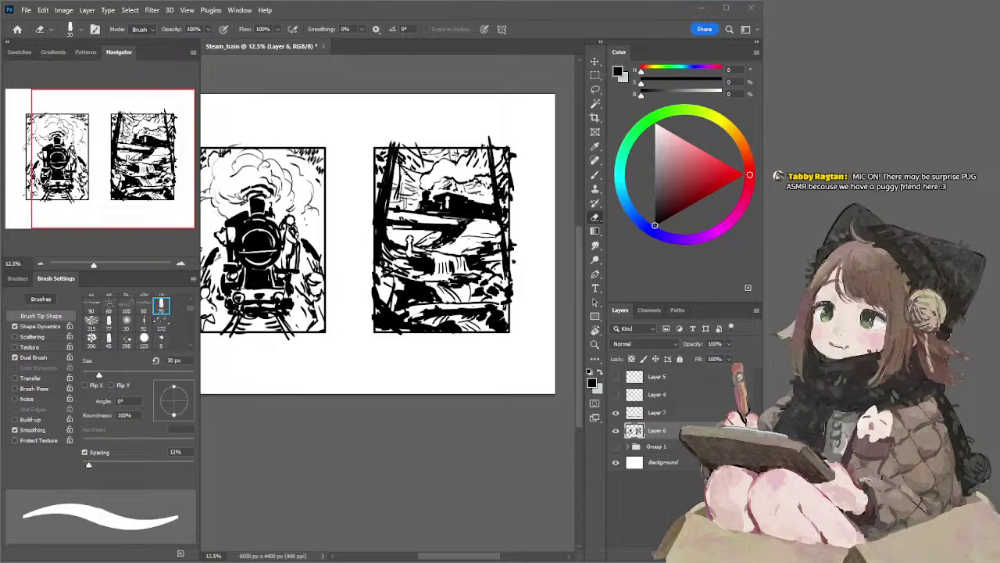
key("b")
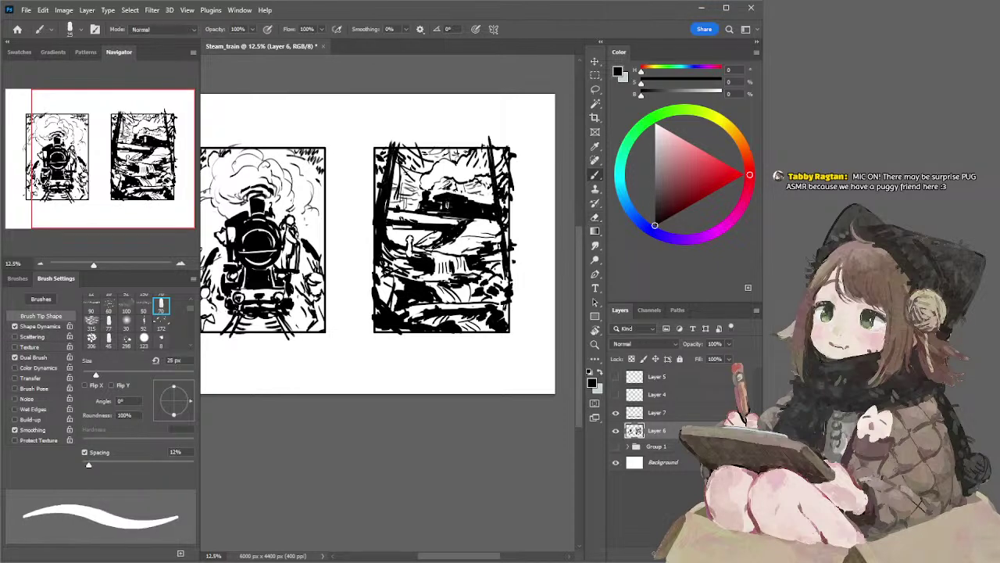
key("e")
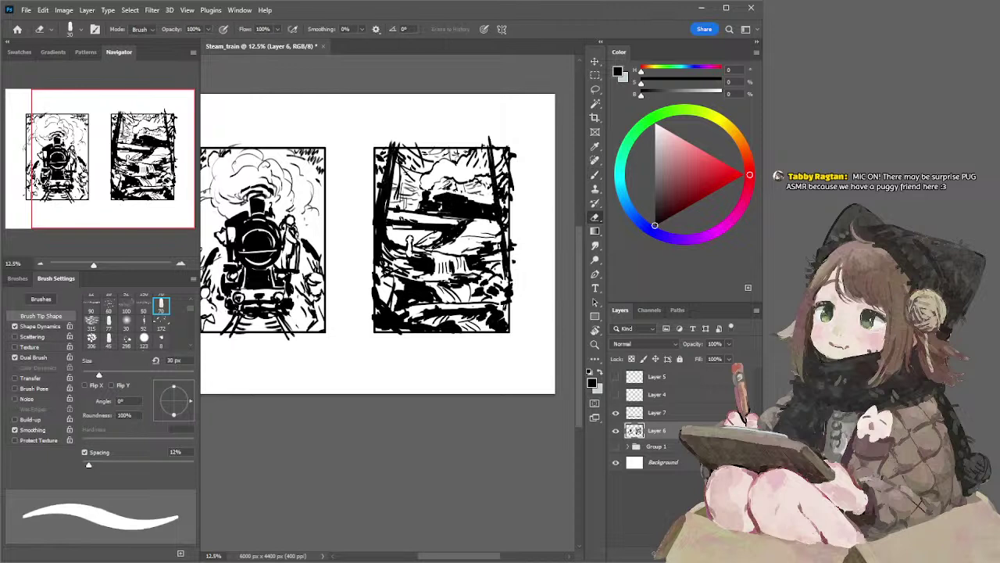
left_click_drag(439, 204, 445, 200)
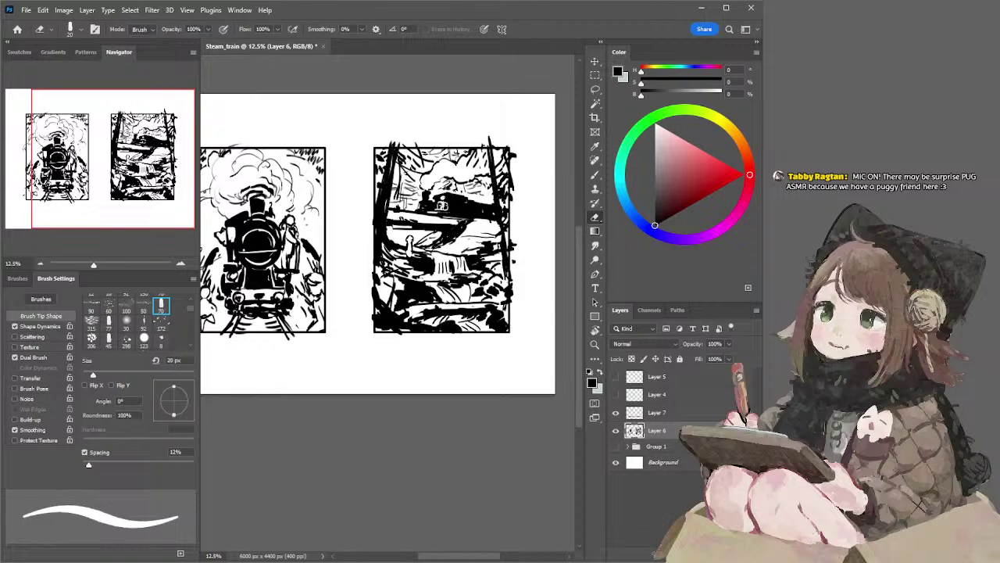
key("b")
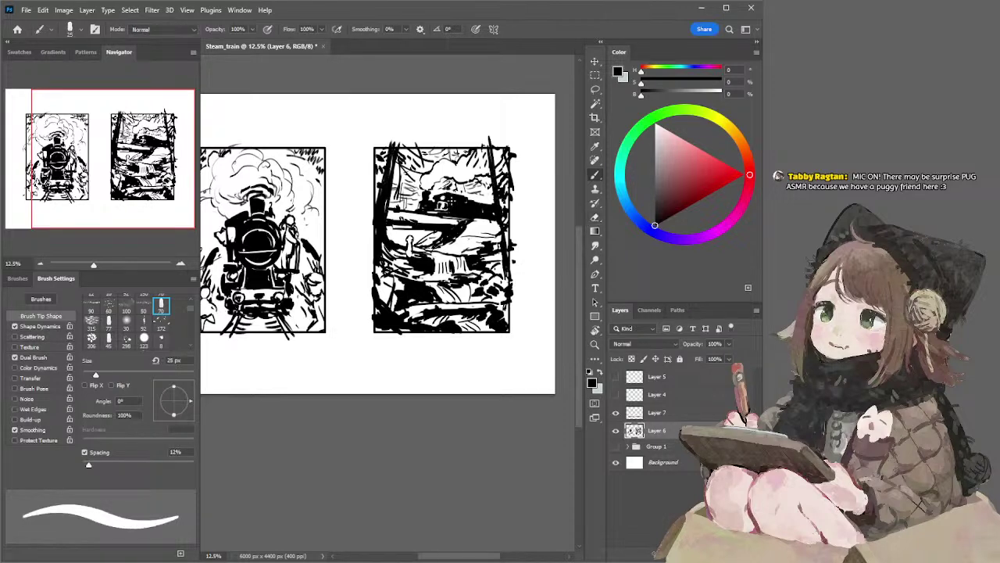
key("e")
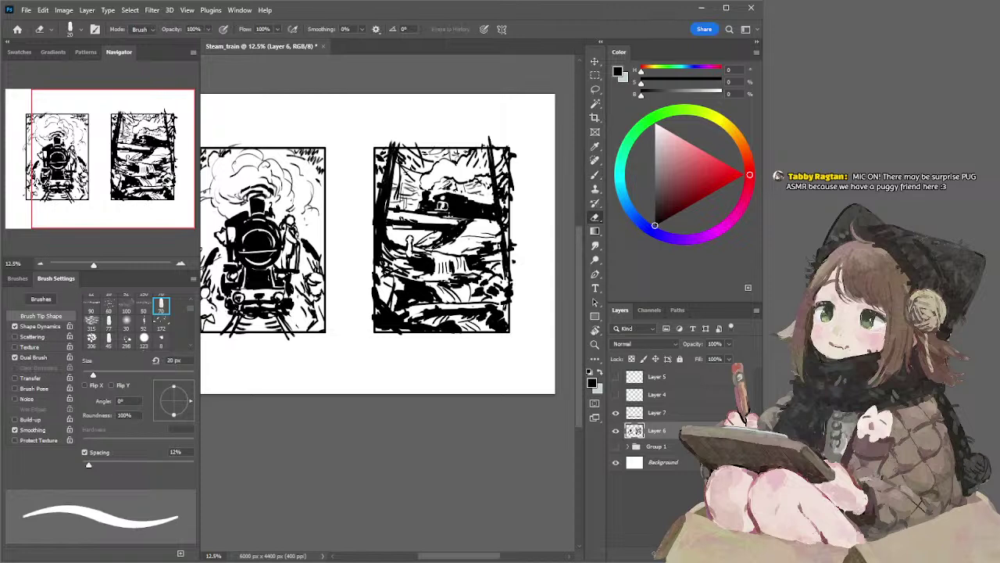
key("e")
key("b")
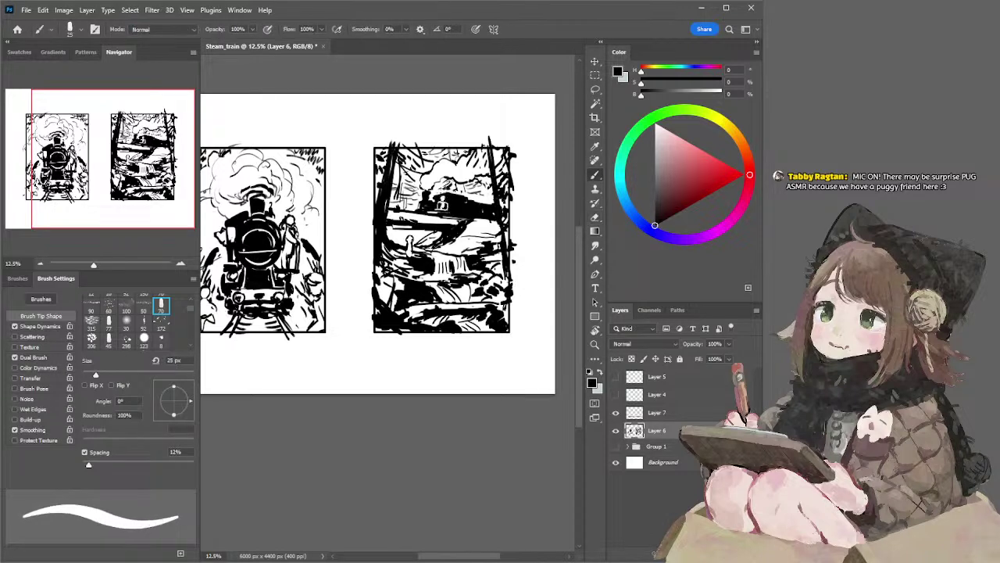
Step: Refine the small bank figure and the rocks right of the lower river with a 40 px brush and 50 px eraser, undoing the unwanted stroke
key("bracketright")
key("bracketright")
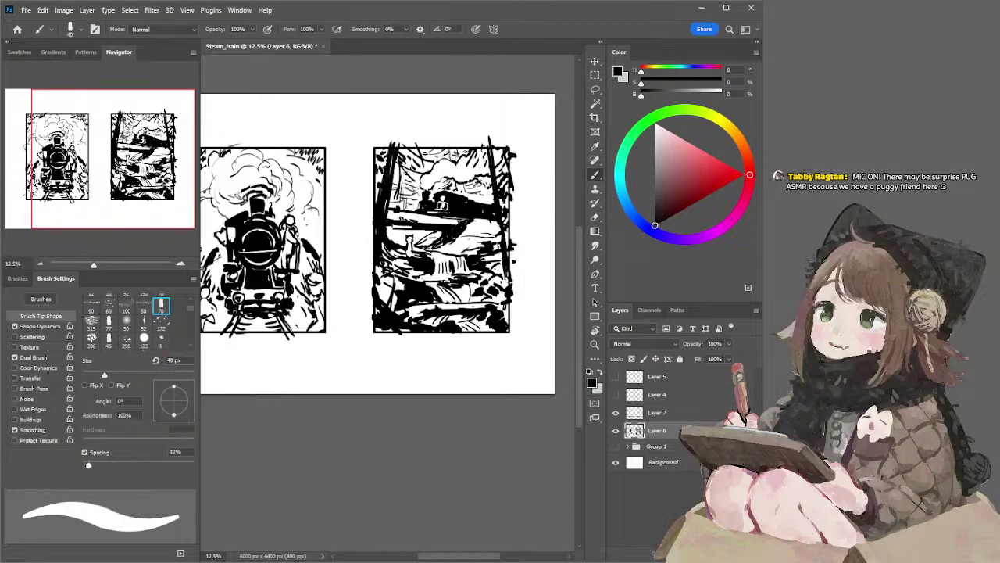
key("e")
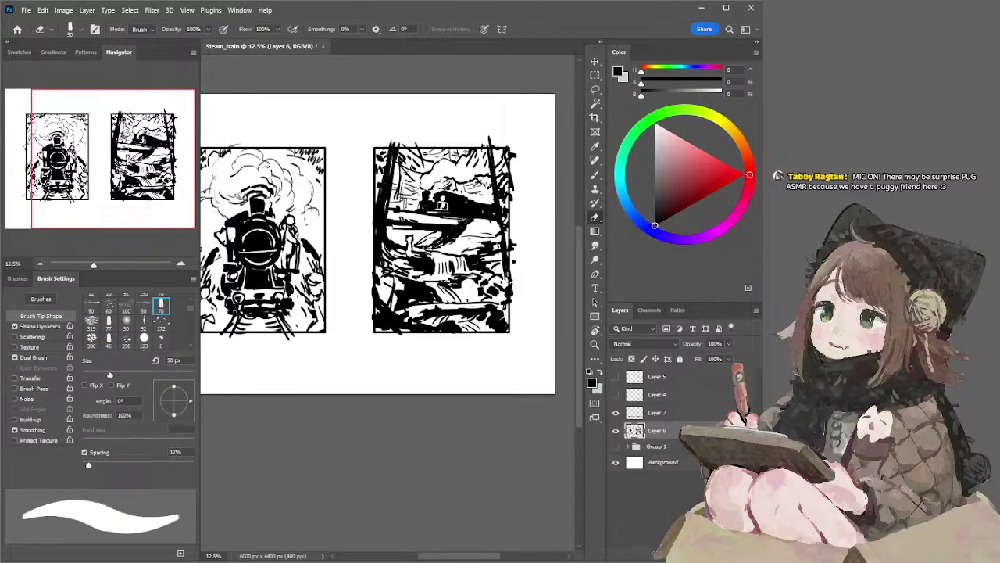
key("b")
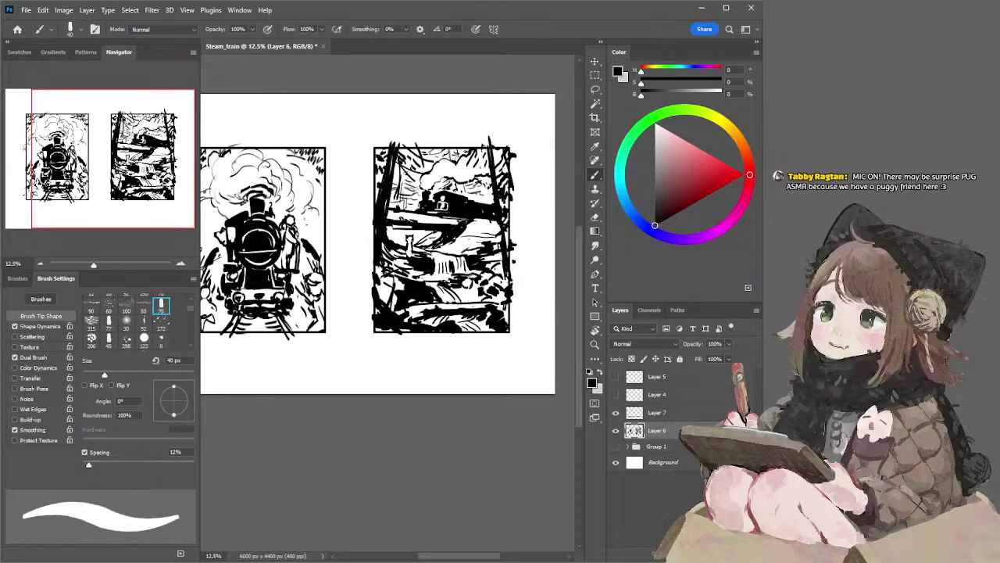
left_click_drag(477, 288, 479, 301)
key("ctrl+z")
key("e")
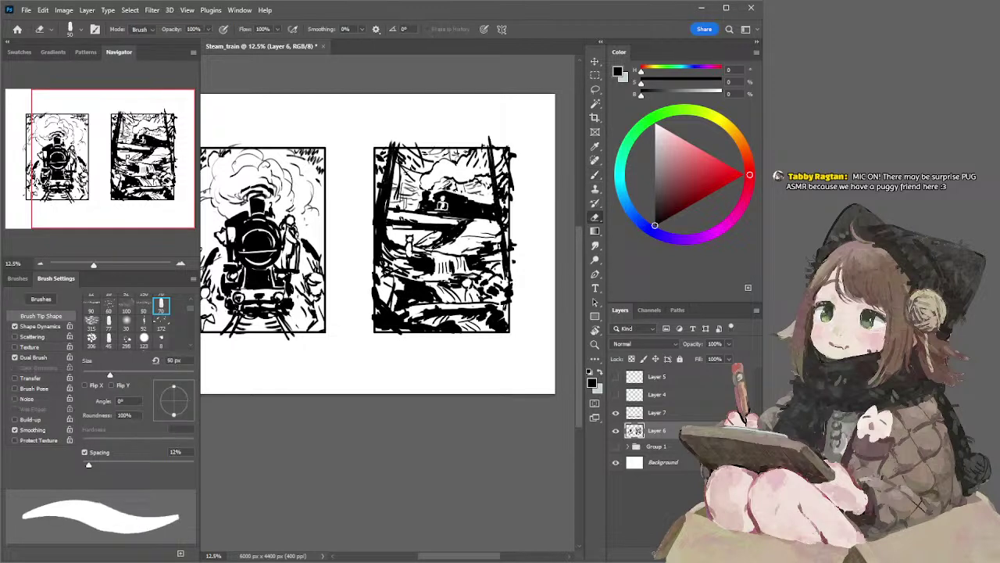
key("b")
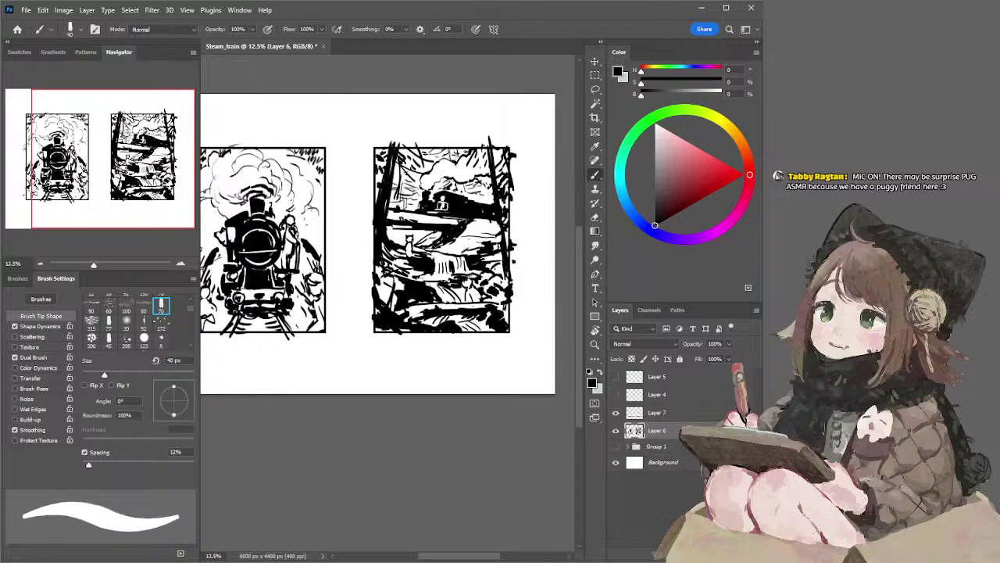
key("e")
key("b")
key("e")
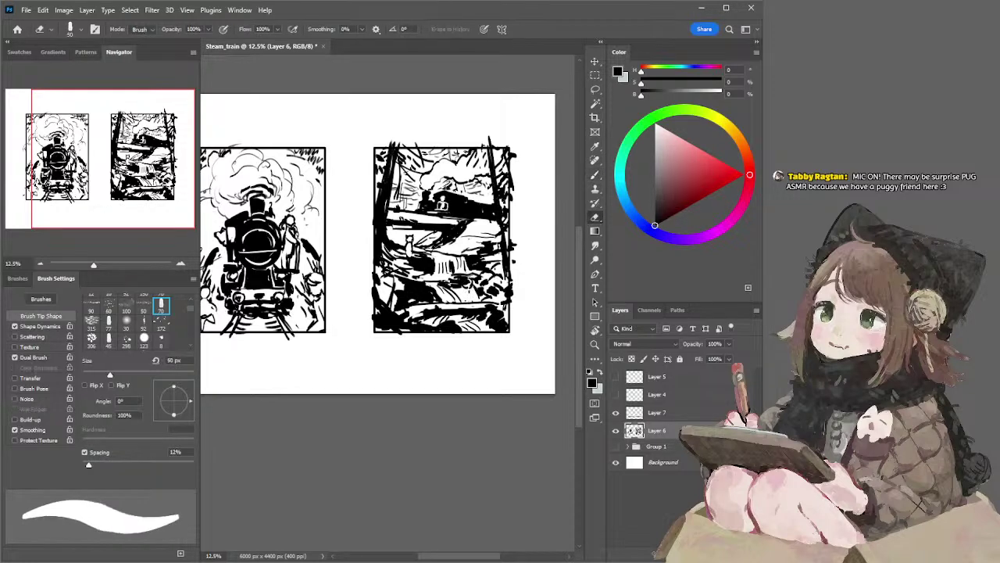
Step: Clear space on the rocks right of the waterfall with a 90 px eraser and ink a standing figure there with a 30 px brush
key("bracketright")
key("bracketright")
key("bracketright")
key("bracketright")
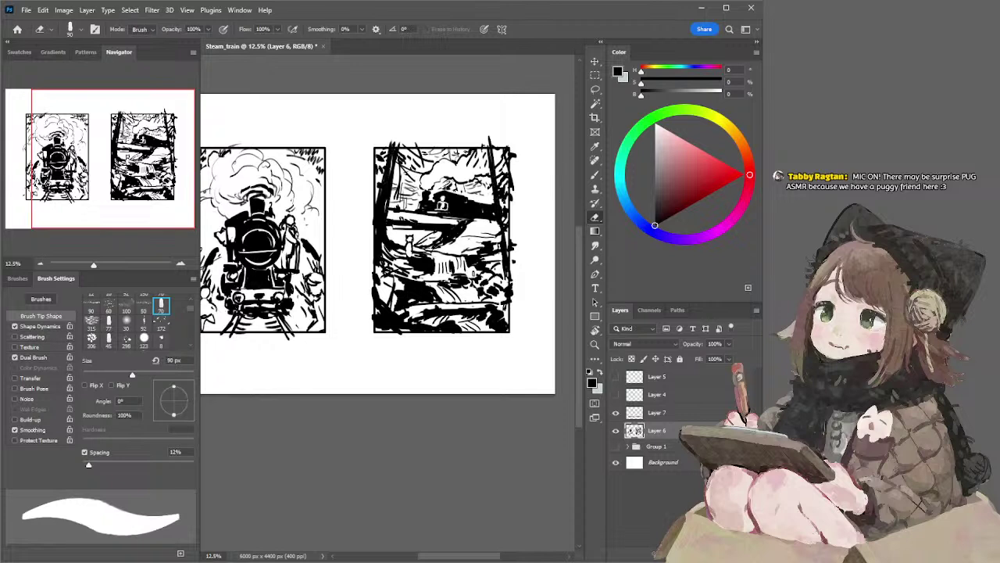
left_click_drag(472, 267, 474, 274)
key("b")
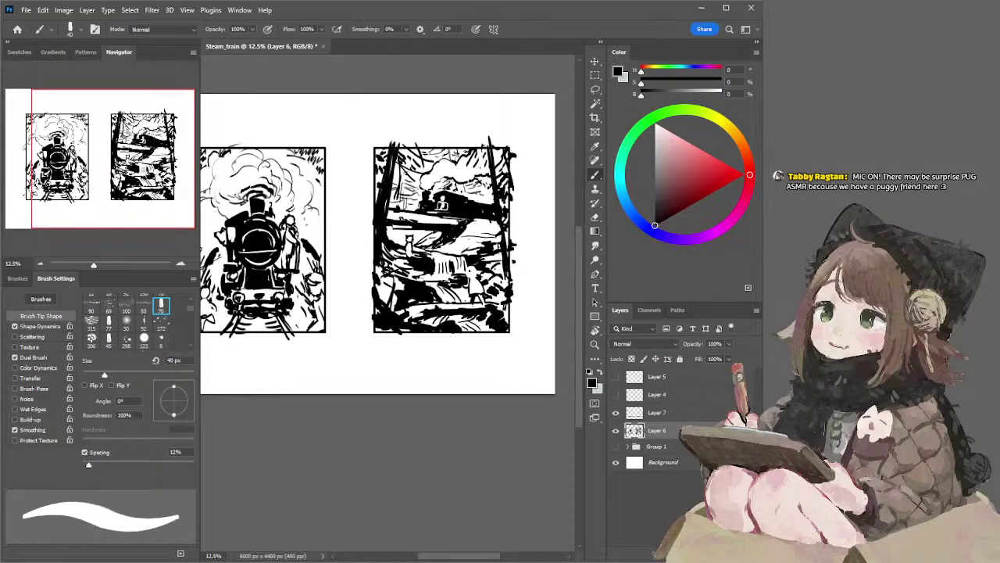
key("bracketleft")
key("bracketleft")
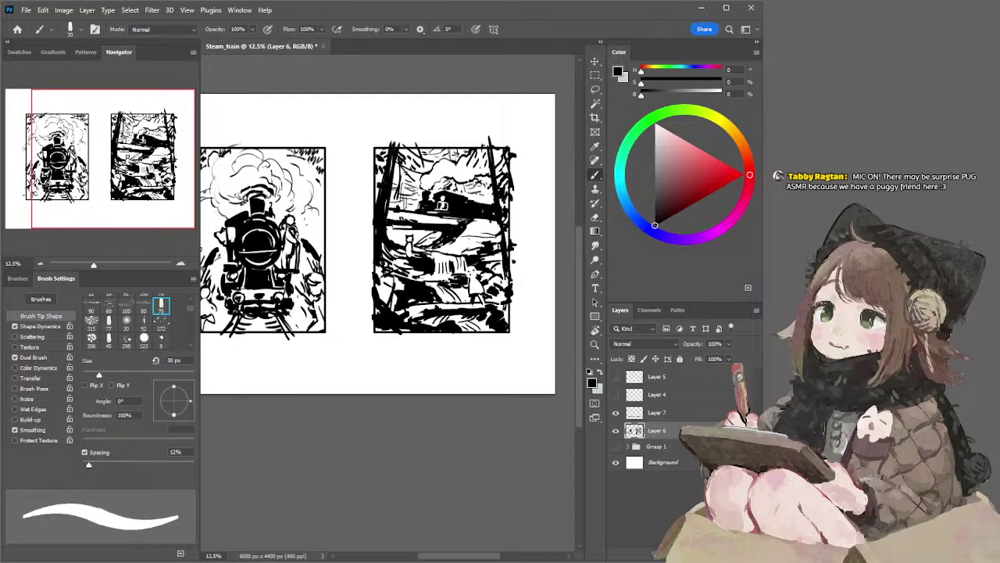
left_click_drag(468, 269, 476, 278)
Step: Add another small figure on the ledge above the waterfall with a 25 px brush and clean it up with a 35 px eraser
left_click_drag(448, 242, 452, 246)
key("[")
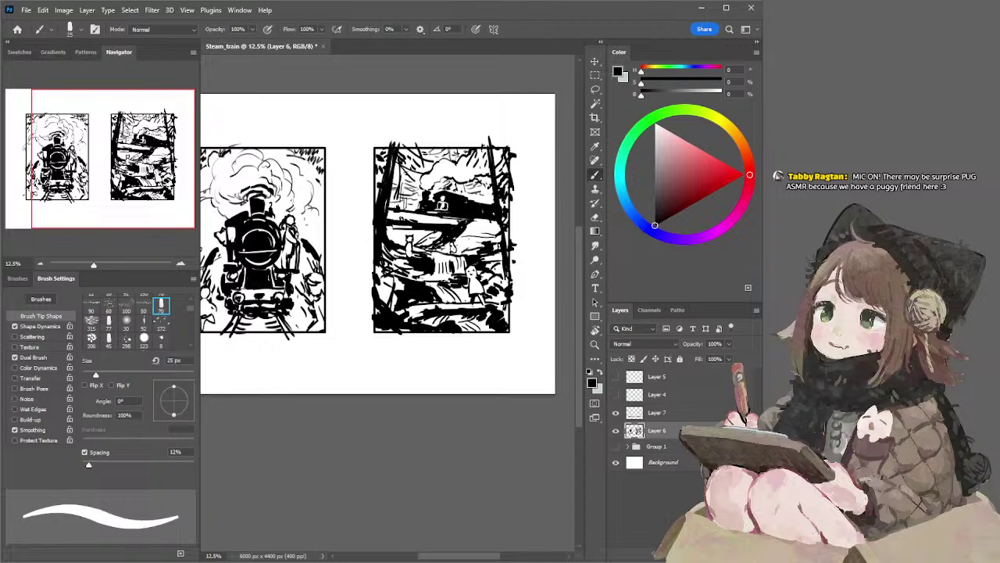
key("e")
key("bracketleft")
key("bracketleft")
key("bracketleft")
key("bracketleft")
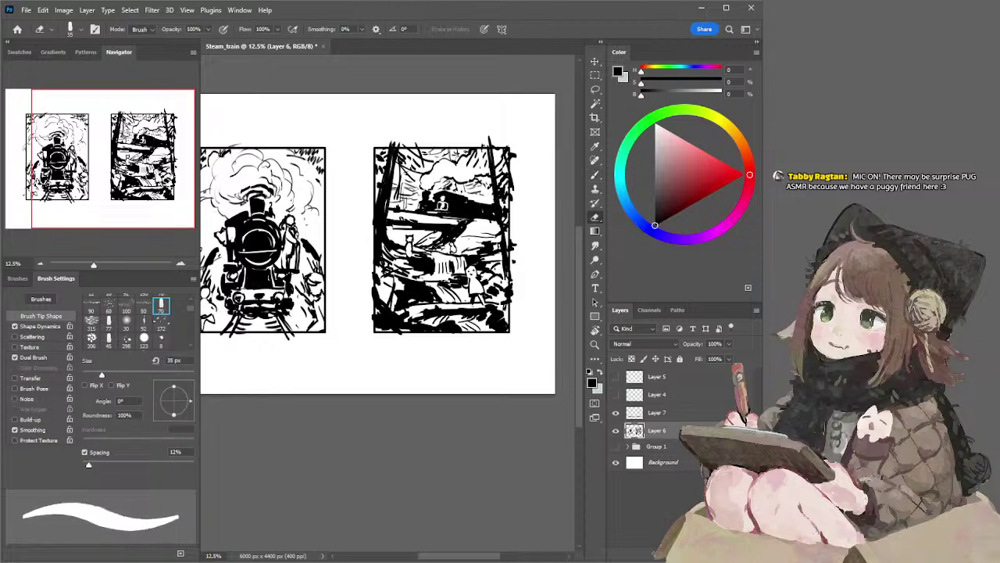
key("b")
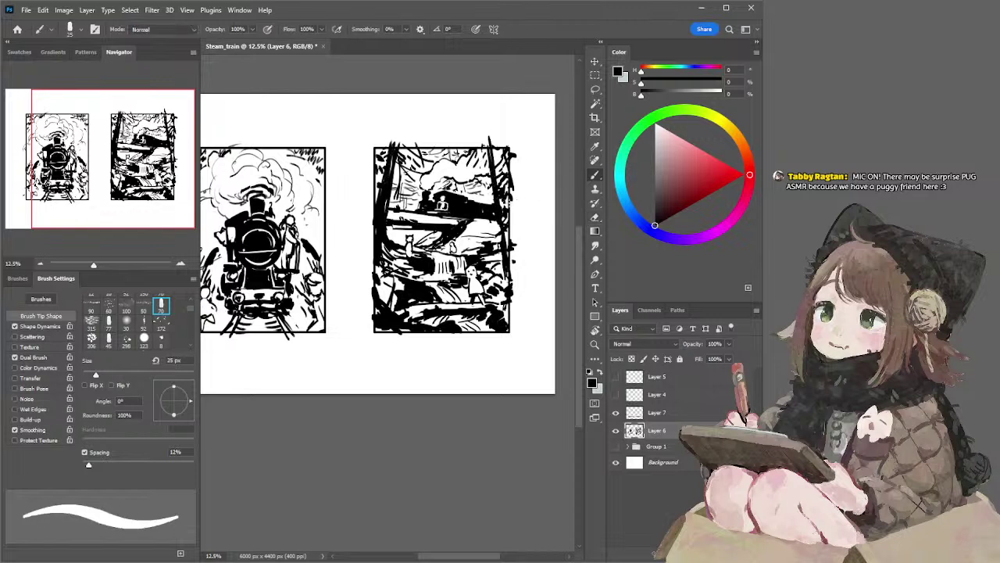
key("e")
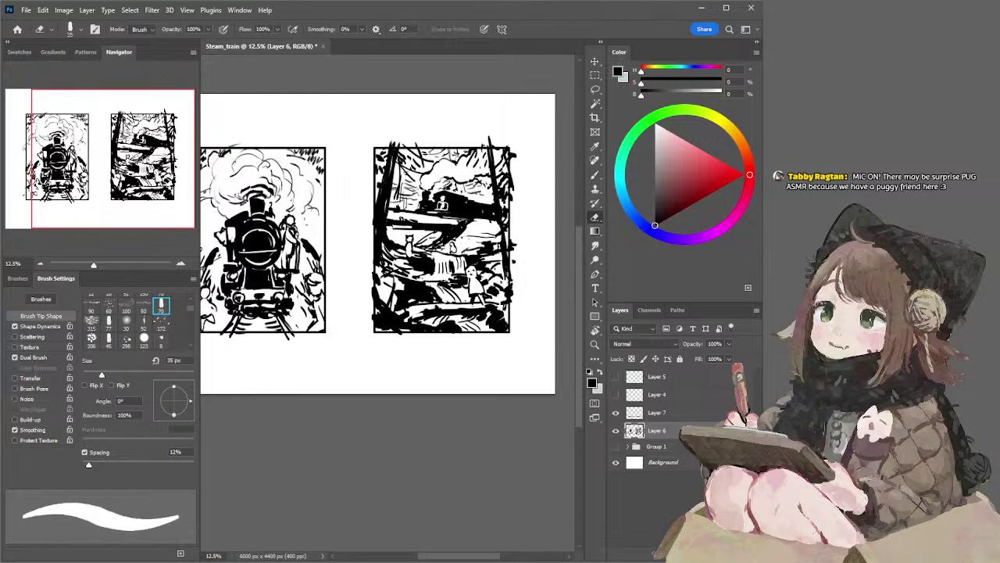
key("b")
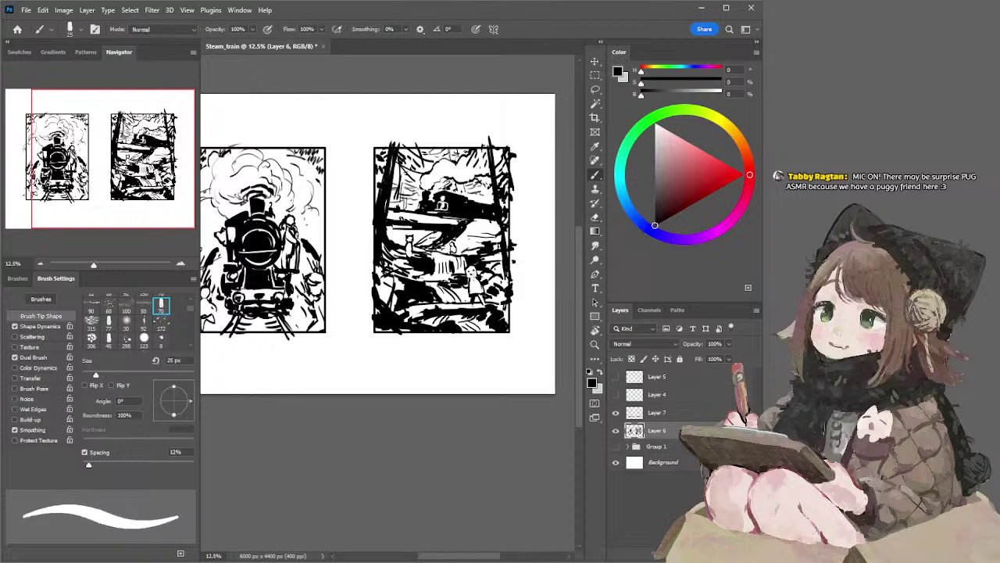
left_click_drag(473, 182, 535, 190)
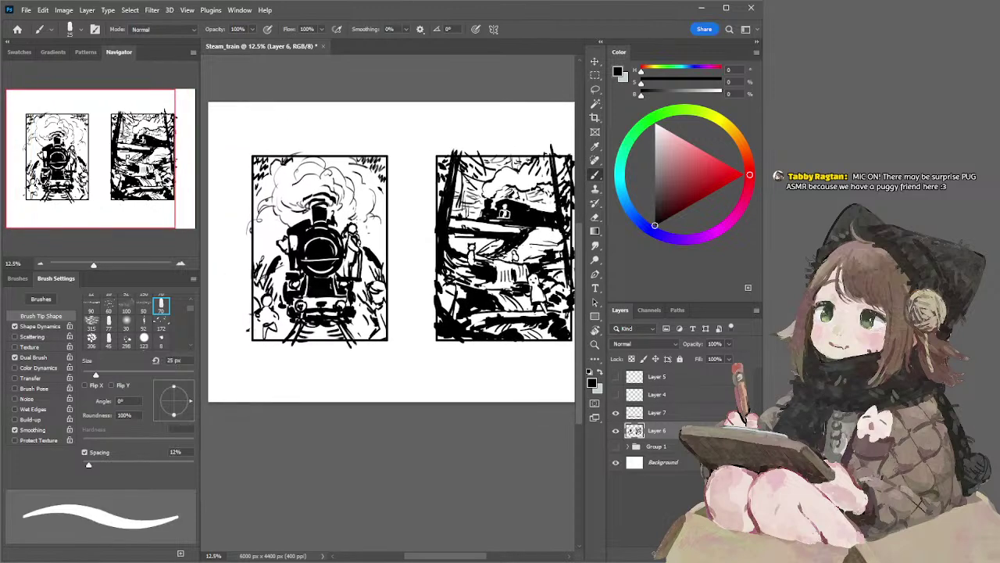
left_click_drag(419, 194, 385, 192)
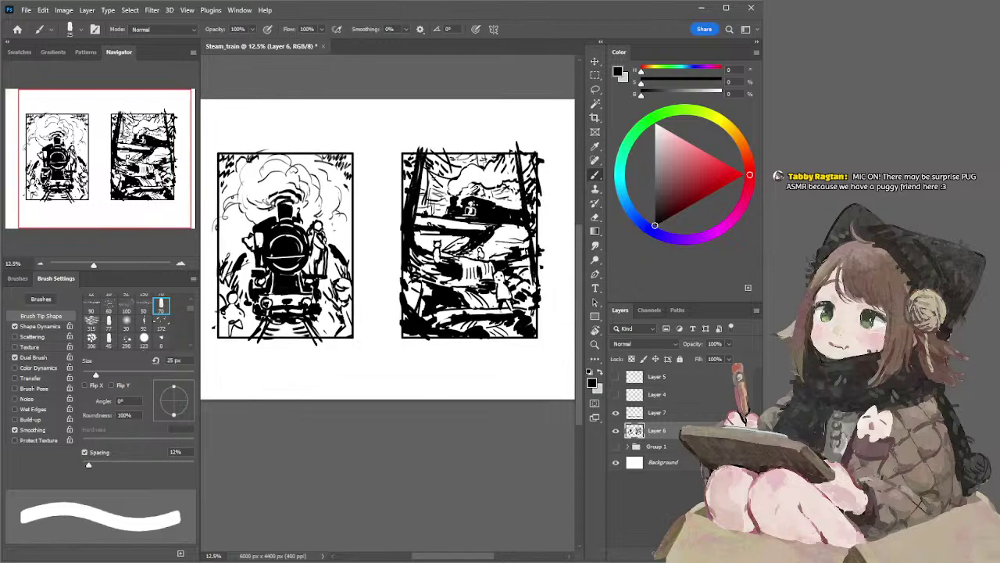
left_click_drag(519, 179, 501, 176)
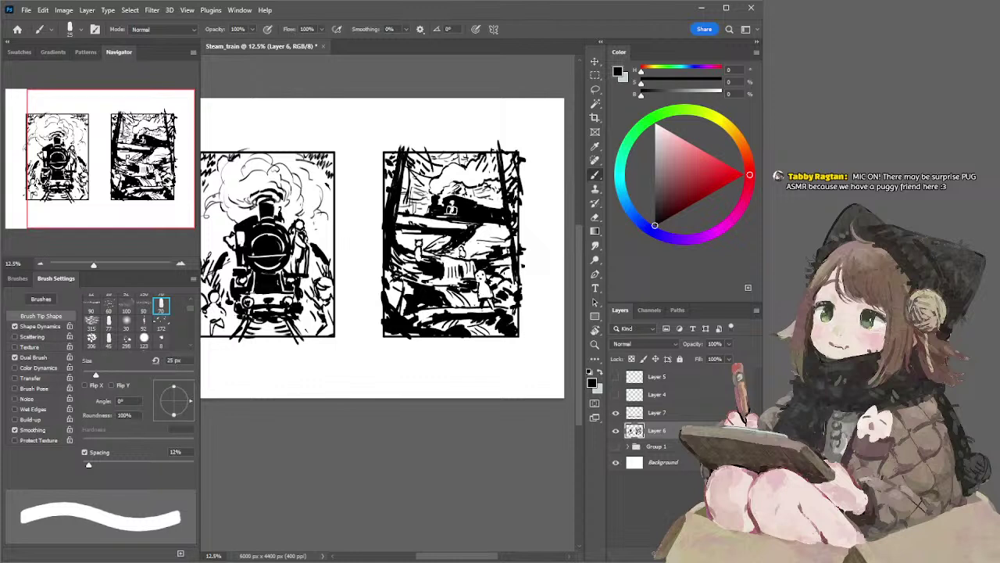
Step: Add a new layer above the inked drawing and paint white over the standing figure right of the waterfall with an 80 px brush
key("bracketright")
key("bracketright")
key("bracketright")
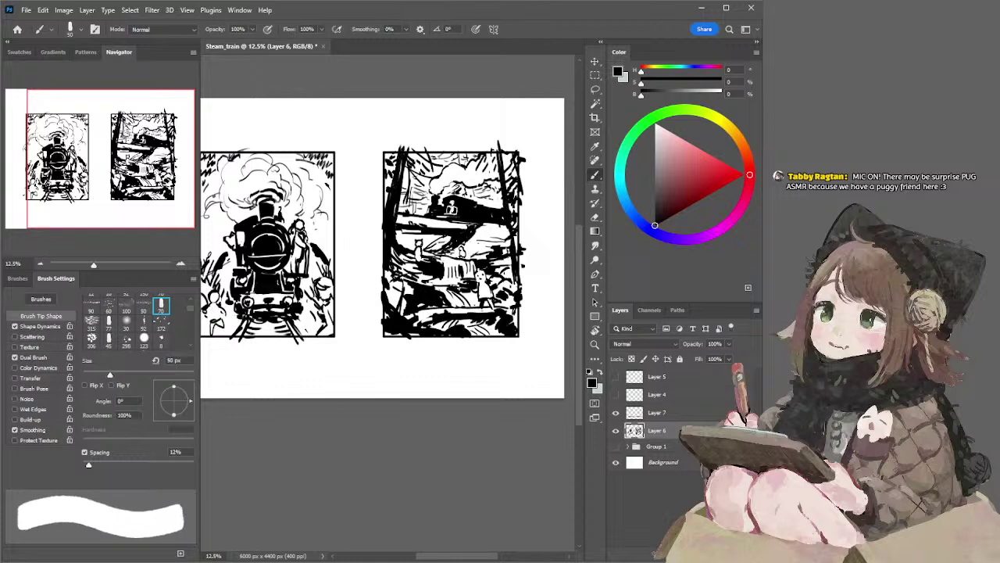
key("ctrl+shift+alt+n")
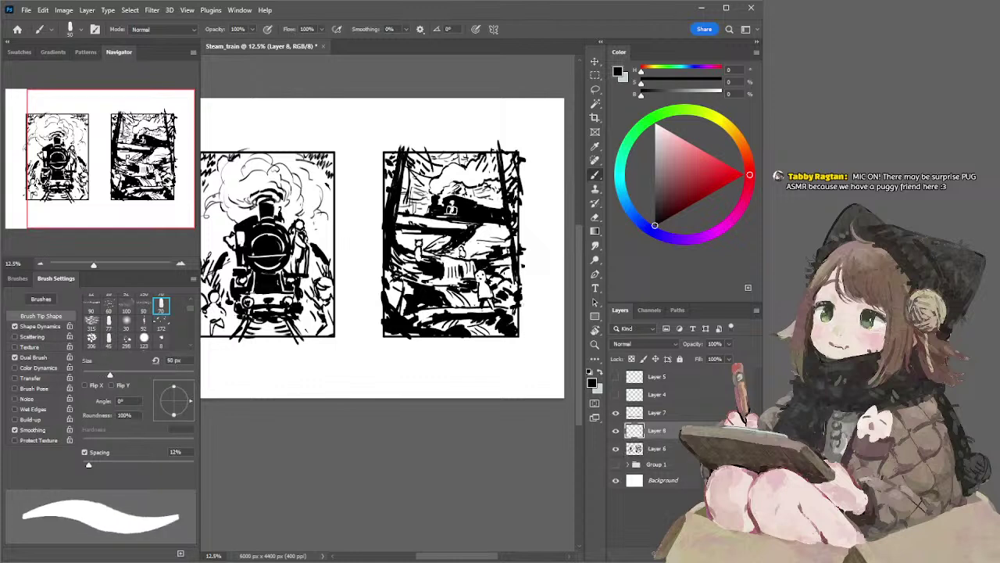
key("bracketright")
key("bracketright")
key("bracketright")
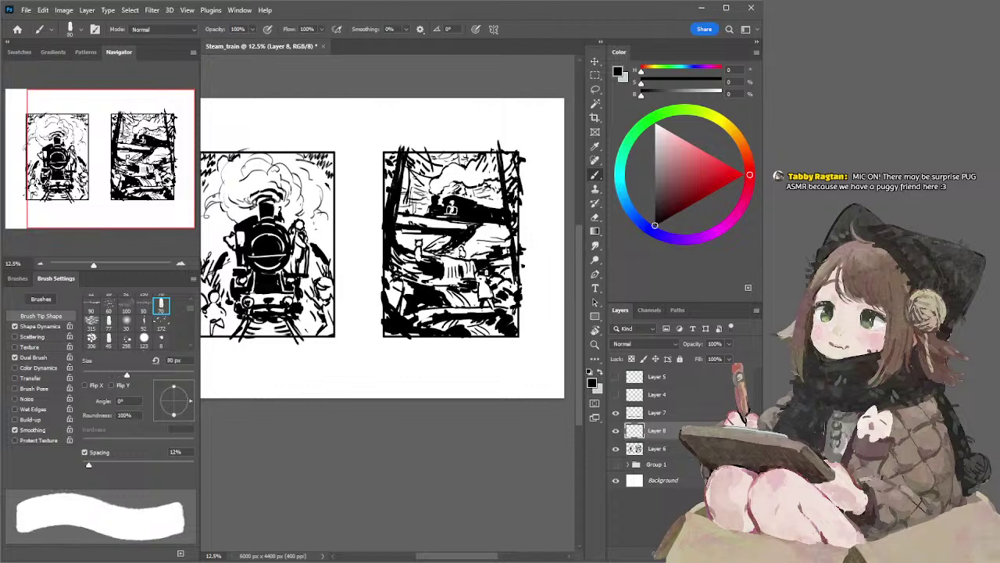
key("e")
key("b")
key("x")
key("x")
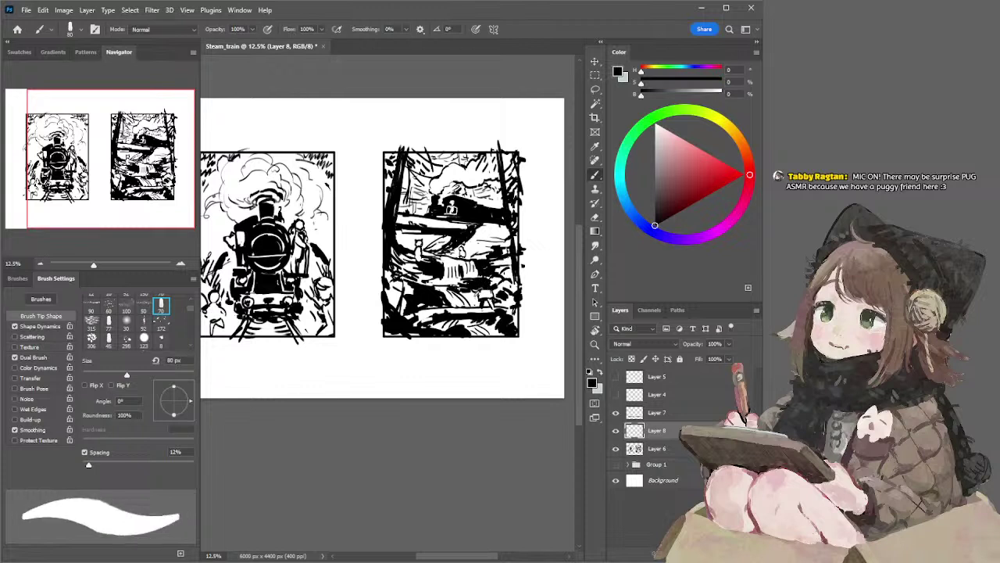
key("x")
left_click_drag(491, 297, 476, 307)
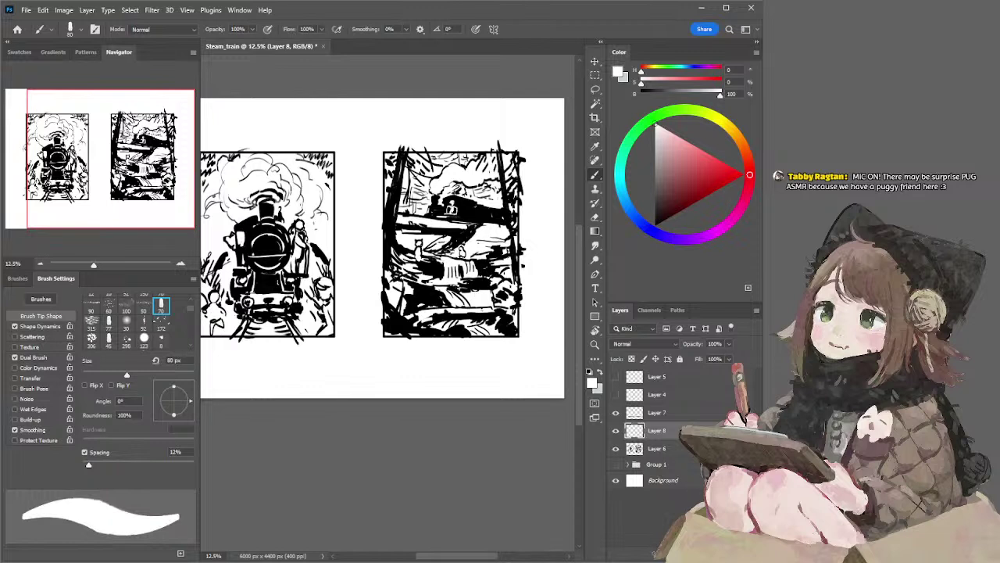
Step: Add another layer and block in a replacement figure on the rocks with black and white strokes, using 50 px and 70 px brushes
key("ctrl+shift+alt+n")
key("x")
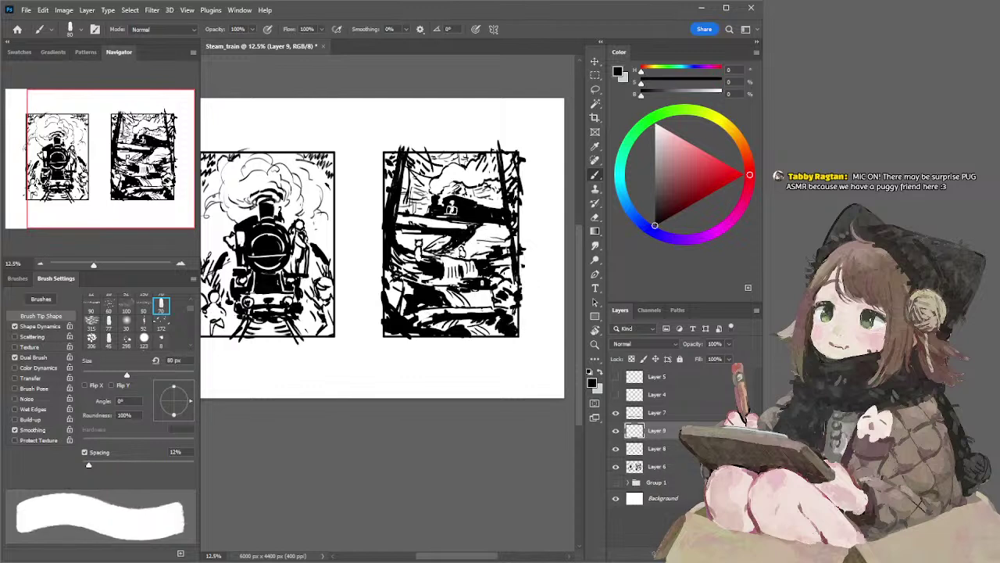
key("x")
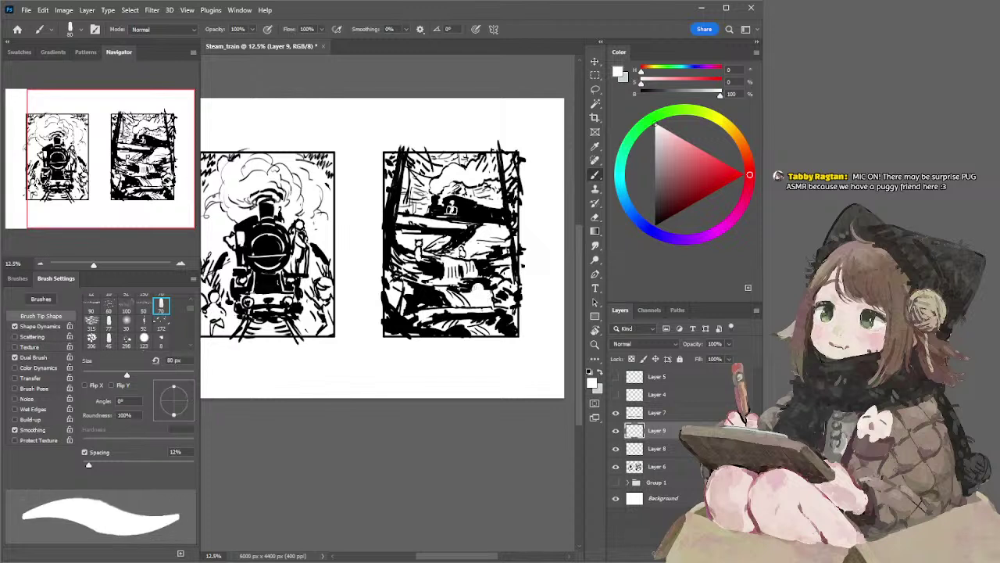
left_click(479, 289, "alt")
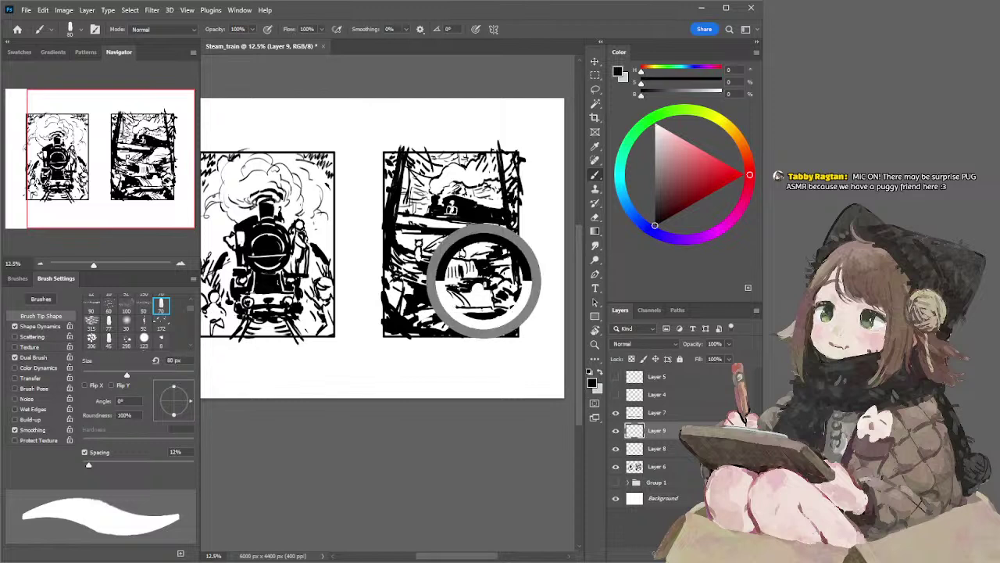
key("bracketleft")
key("bracketleft")
key("bracketleft")
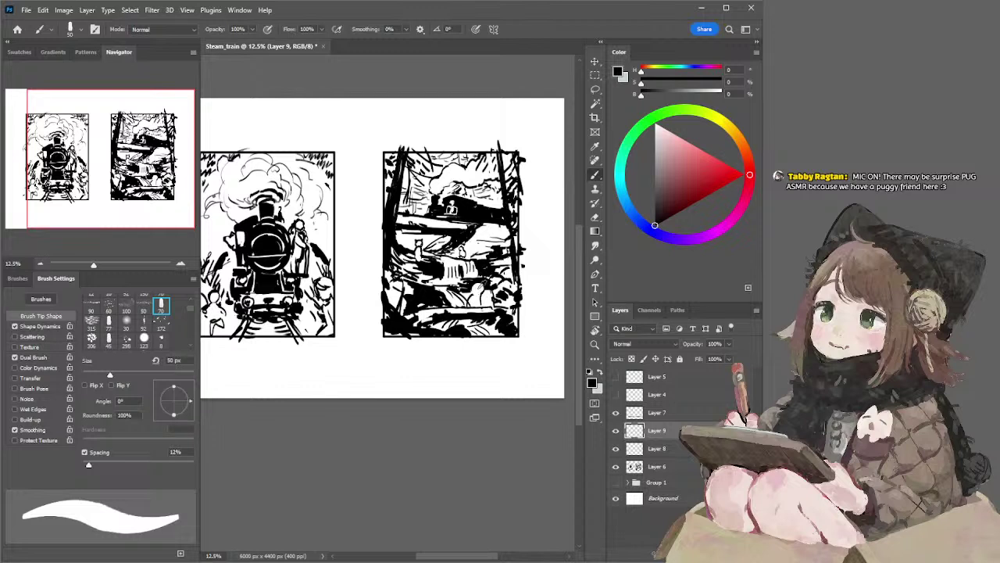
key("x")
key("bracketright")
key("bracketright")
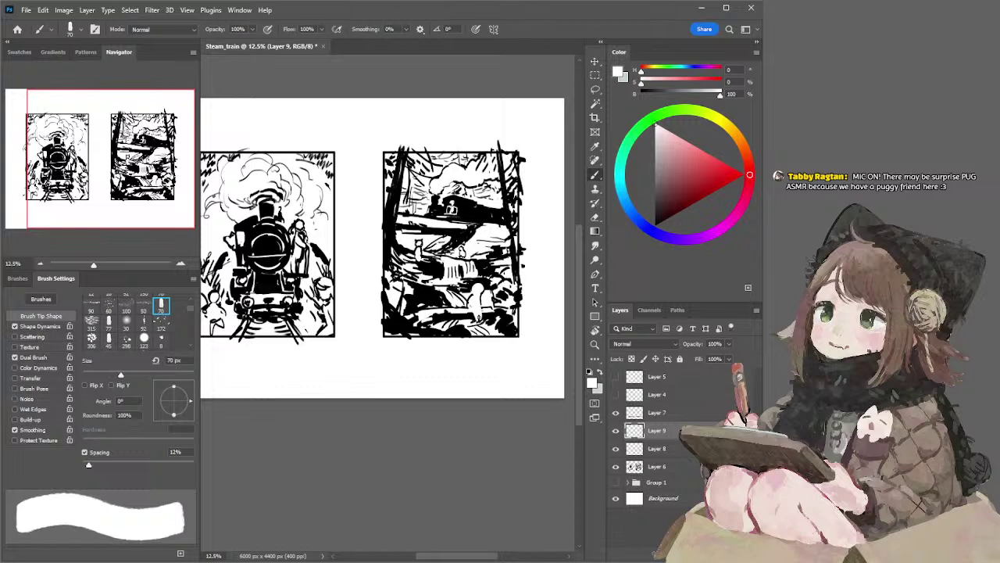
Step: Ink the replacement figure's black outline with 40 px and 30 px brushes, undoing the unwanted stroke
key("x")
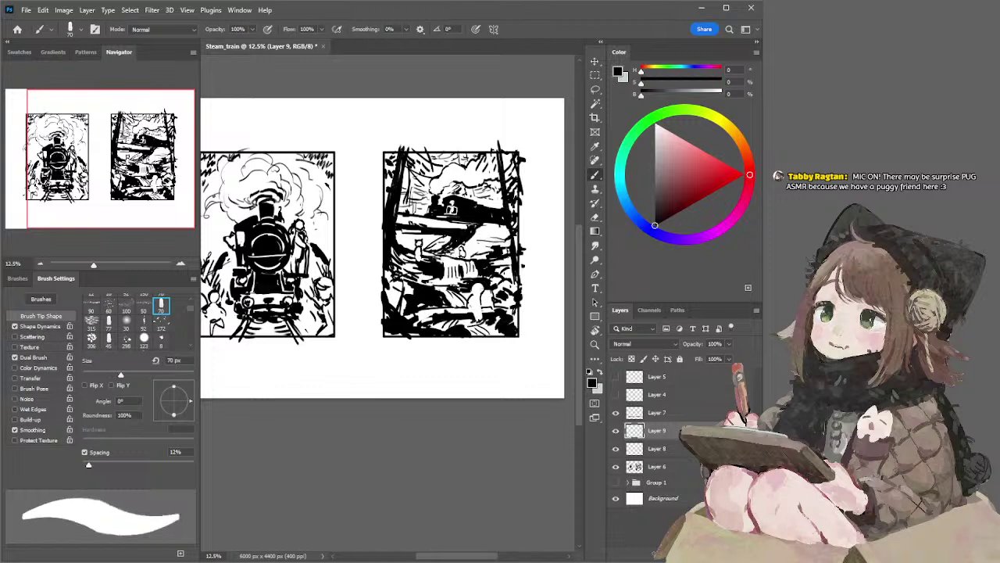
key("bracketleft")
key("bracketleft")
key("bracketleft")
key("bracketleft")
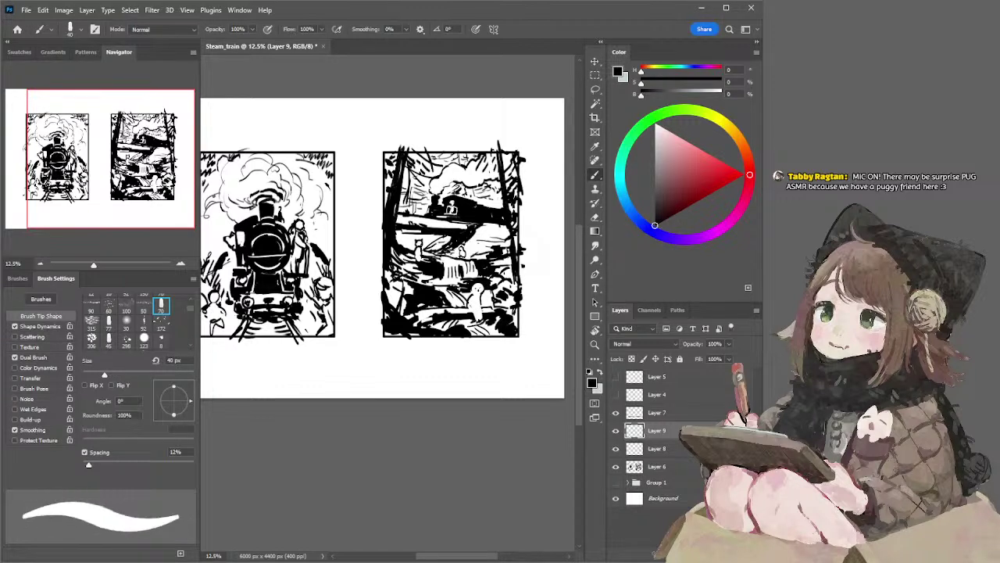
key("bracketleft")
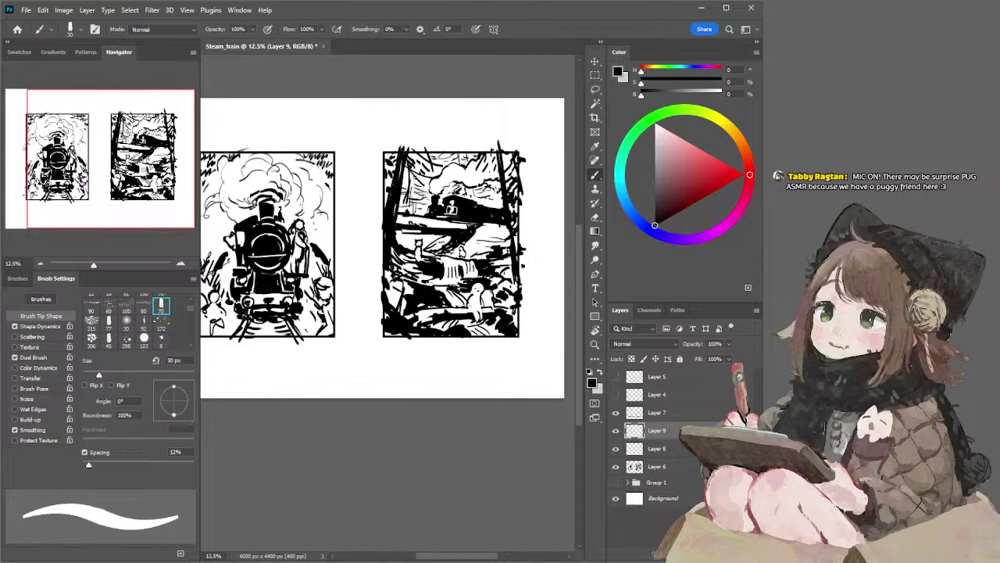
left_click_drag(470, 300, 467, 312)
key("ctrl+z")
Step: Clean up the replacement figure's head and body with a 35 px eraser and 30 px and 25 px brushes
key("e")
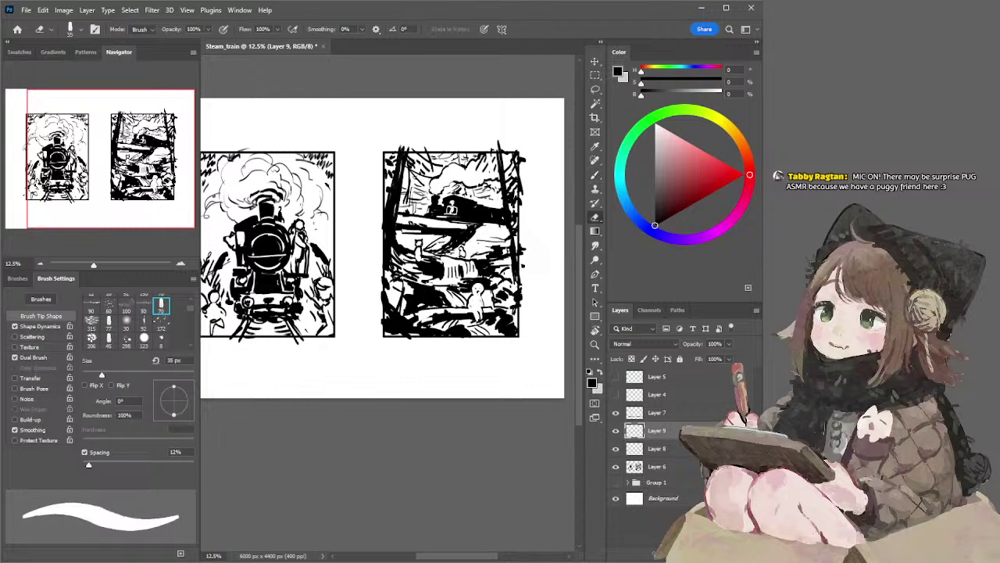
key("b")
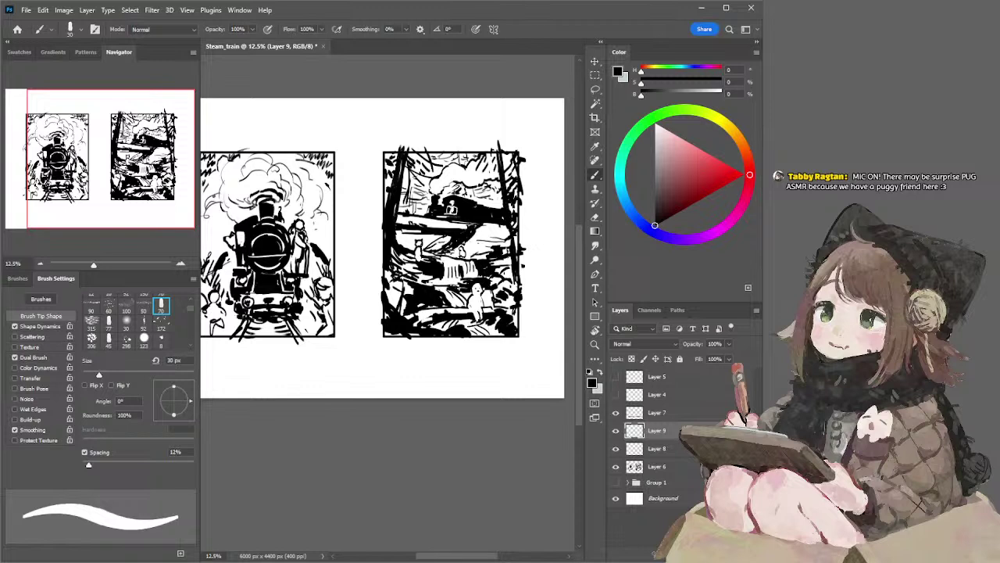
key("e")
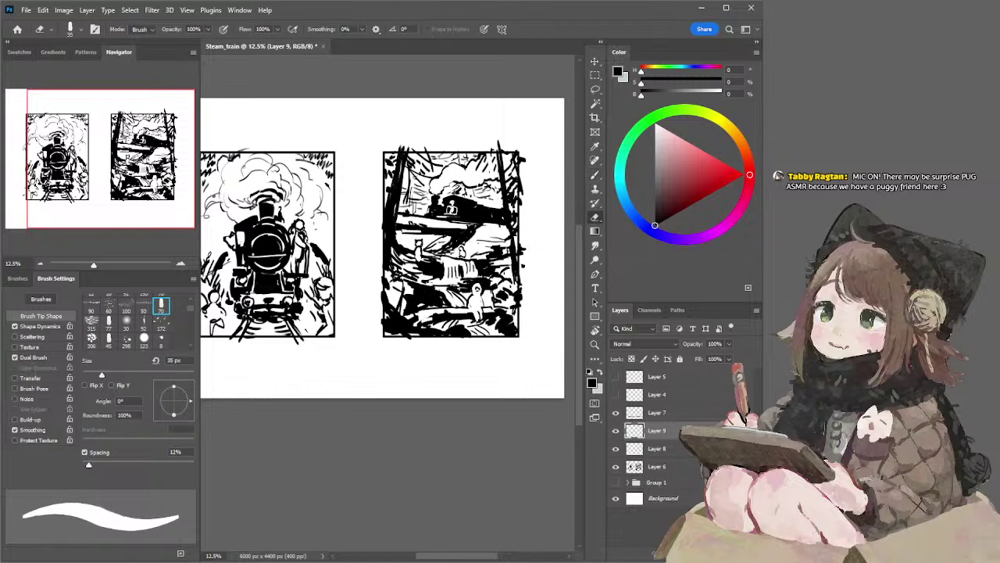
key("b")
key("x")
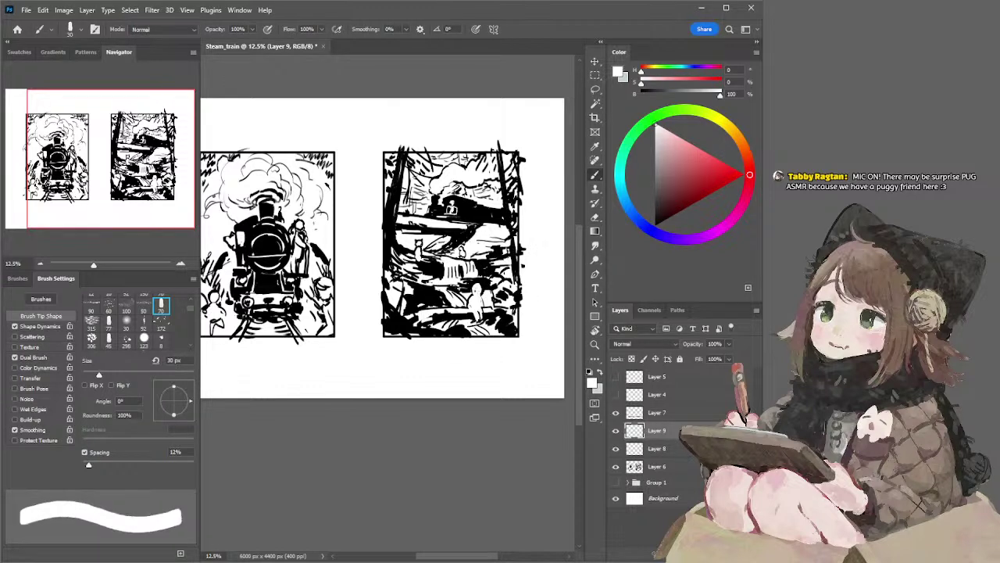
key("x")
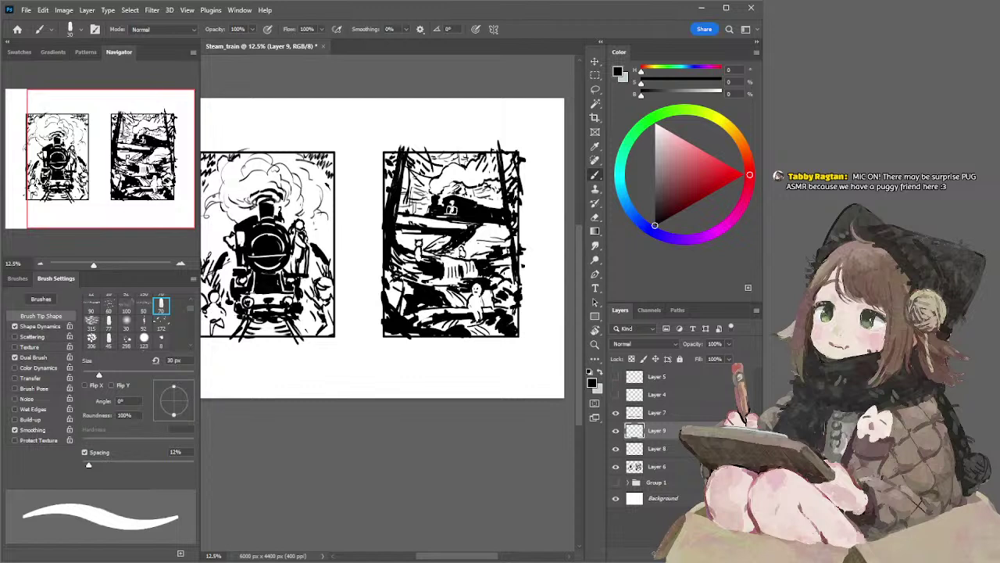
key("bracketleft")
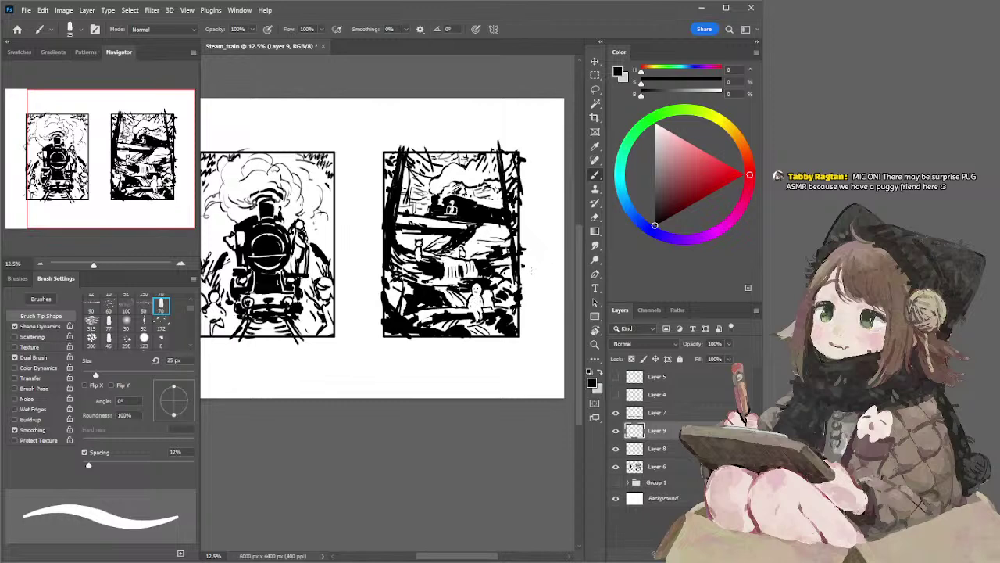
left_click_drag(492, 263, 441, 267)
Step: Hide Layer 9 and Layer 8, return to Layer 6 and lasso the head of the original standing figure
left_click_drag(615, 431, 619, 449)
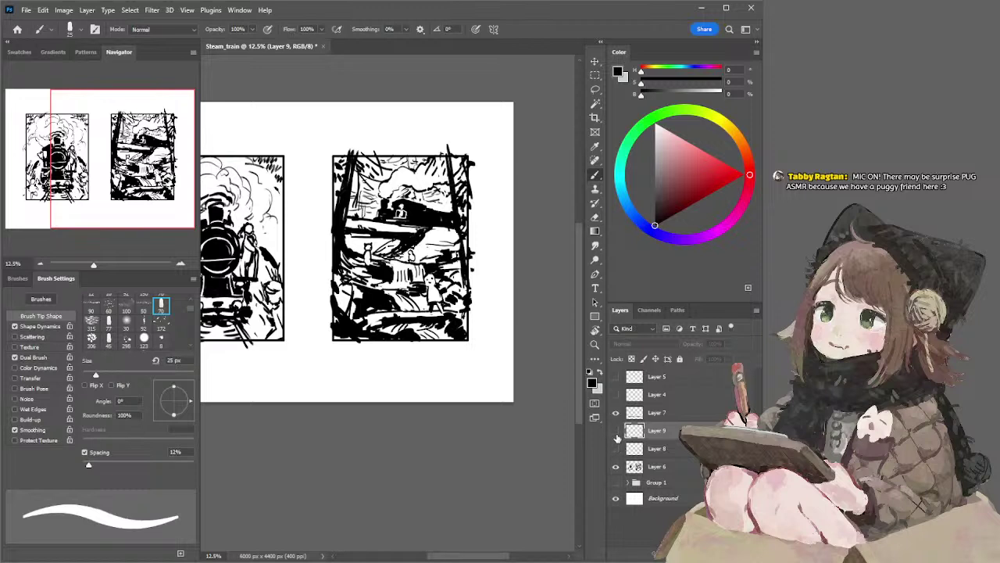
left_click(432, 279, "ctrl")
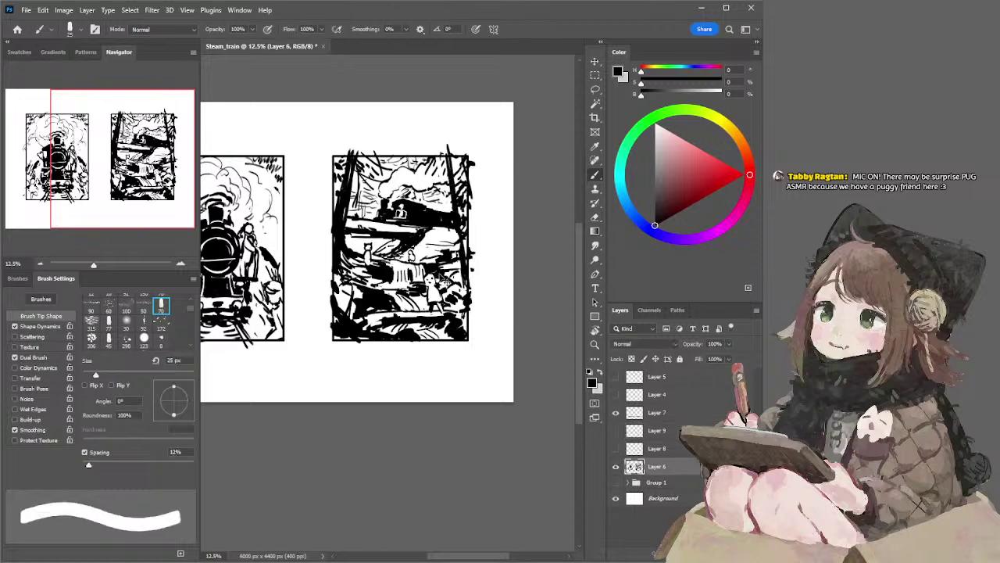
key("l")
mouse_move(425, 274)
left_mouse_down()
mouse_move(426, 304)
mouse_move(441, 311)
mouse_move(449, 300)
mouse_move(439, 274)
mouse_move(427, 272)
mouse_move(431, 283)
left_mouse_up()
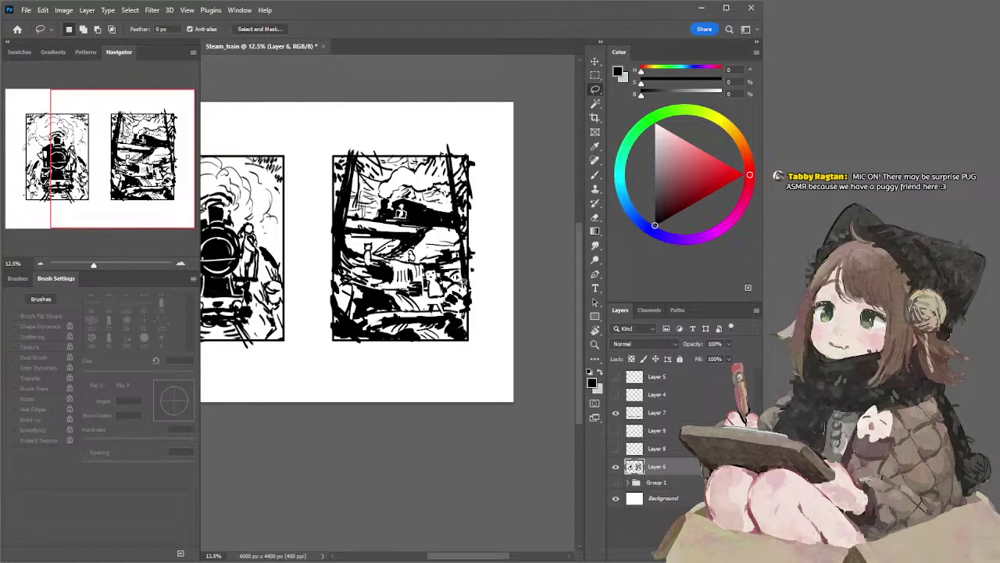
Step: Rework the standing figure's head with a 30 px brush and clear the ink around it with 40 px and 70 px erasers
key("b")
key("e")
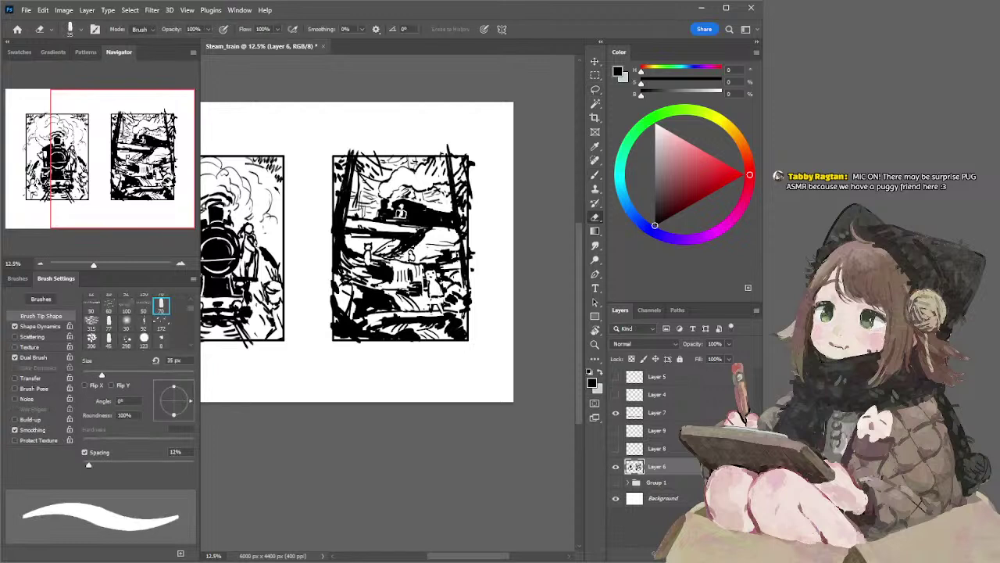
key("b")
key("bracketleft")
key("bracketleft")
key("bracketleft")
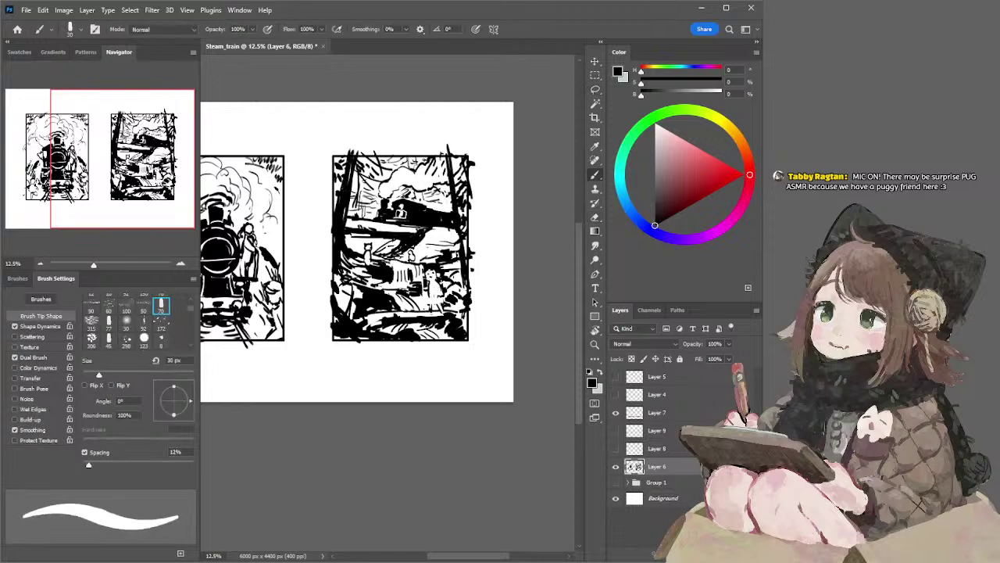
key("e")
key("bracketright")
key("bracketright")
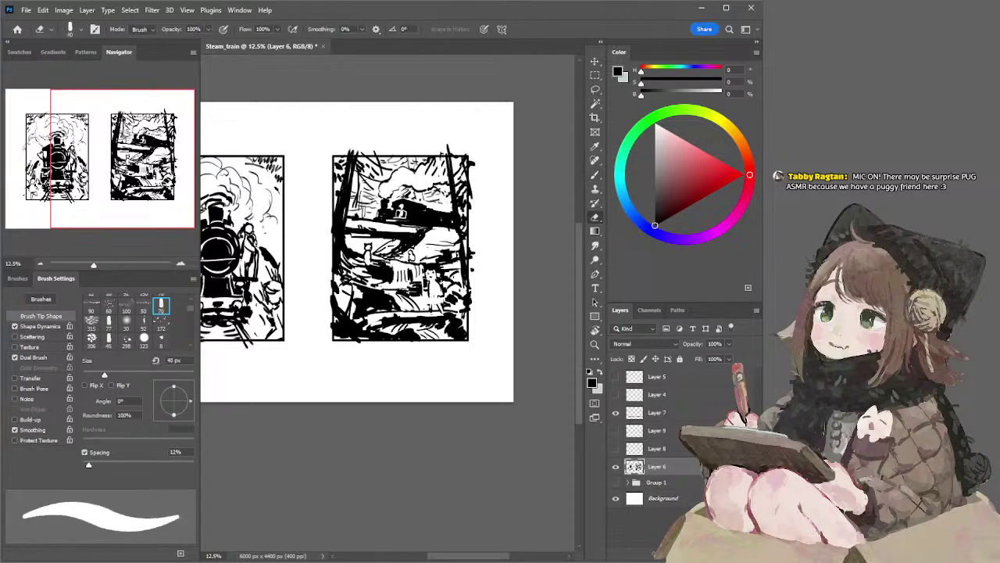
key("bracketright")
key("bracketright")
key("bracketright")
key("bracketright")
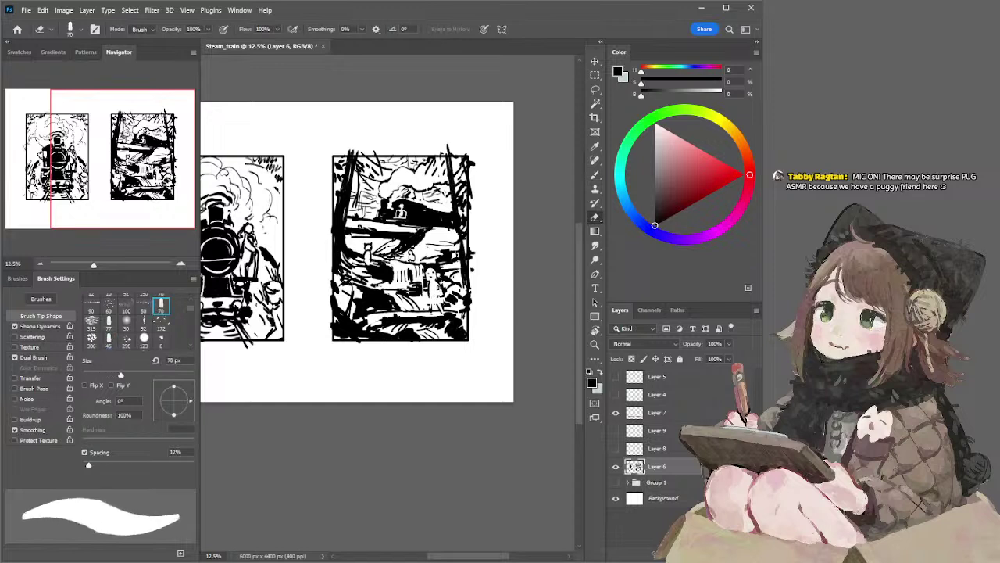
Step: Redraw the standing figure's body on the rocks with a 30 px brush and the eraser, undoing the unwanted stroke
key("b")
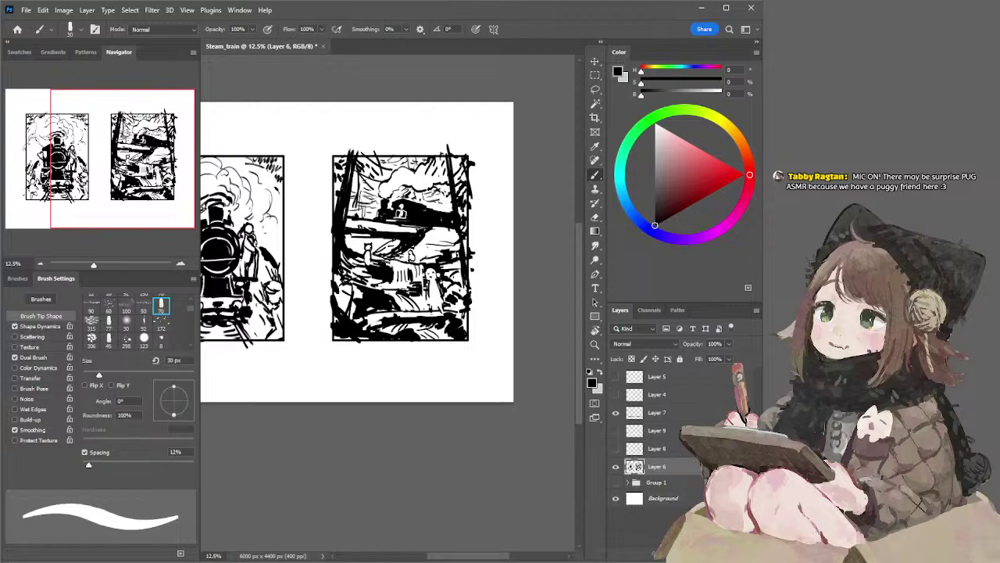
key("e")
key("b")
key("e")
key("b")
left_click_drag(425, 297, 444, 304)
key("ctrl+z")
key("e")
key("b")
Step: Refine the standing figure's contours with a 25 px brush and an 80 px eraser
key("bracketleft")
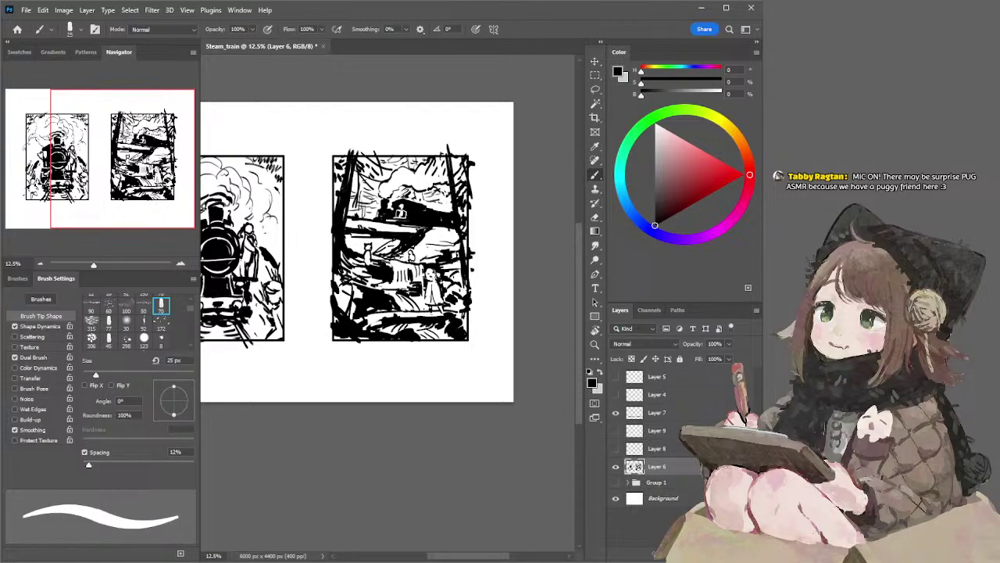
key("e")
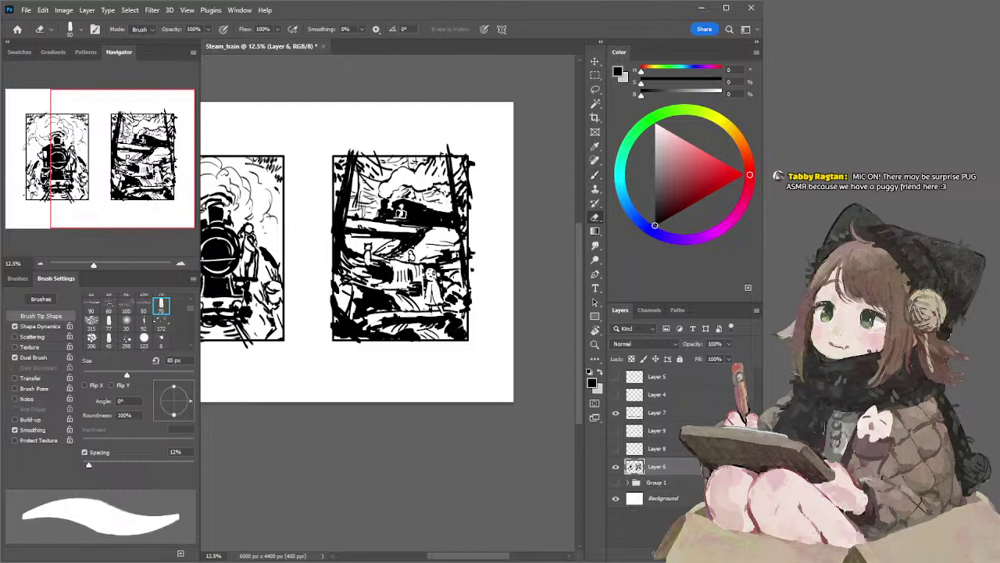
key("b")
key("e")
key("b")
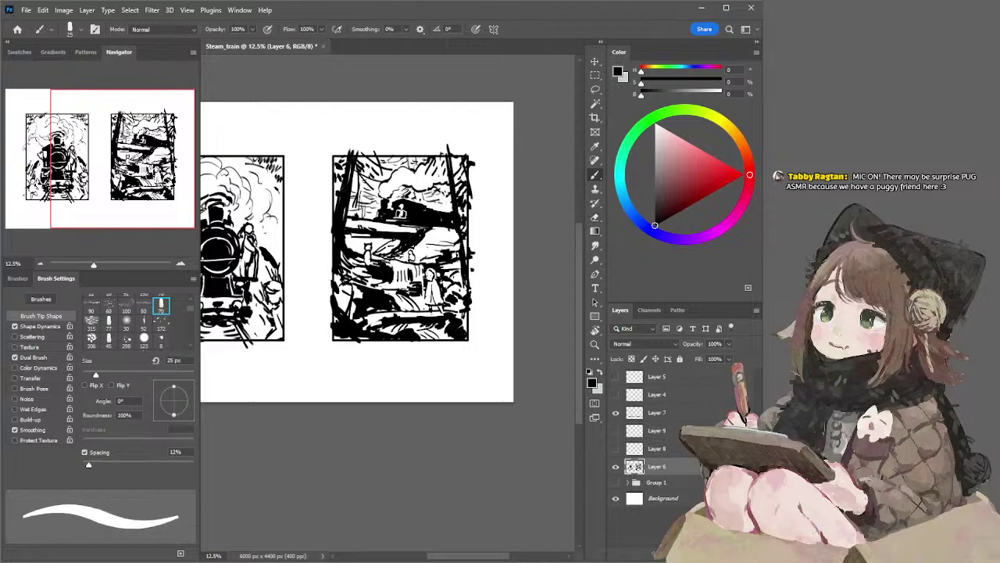
Step: Set the brush to 40 px and try a stroke on the right-hand bystander beside the front-view train, undoing the stroke
key("e")
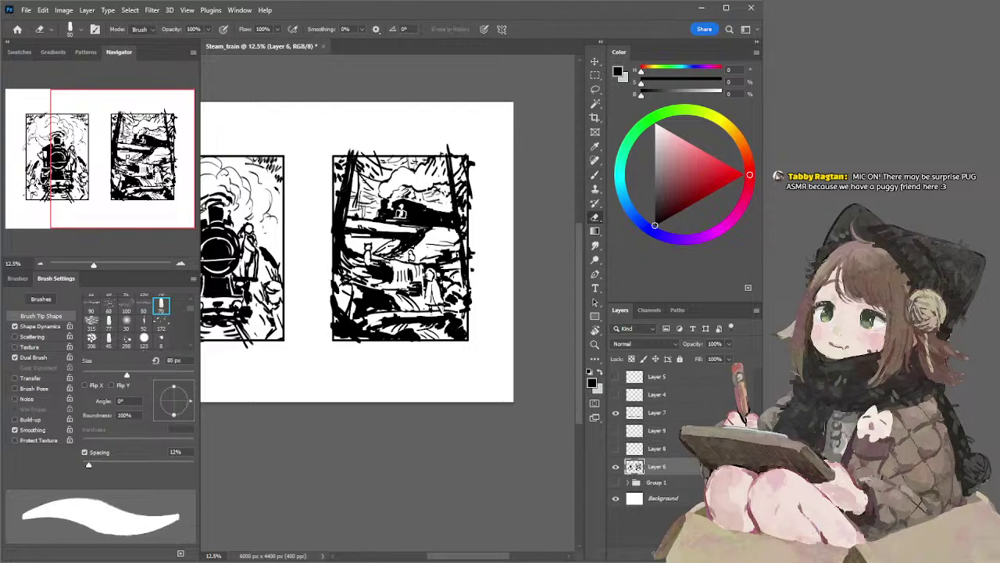
key("b")
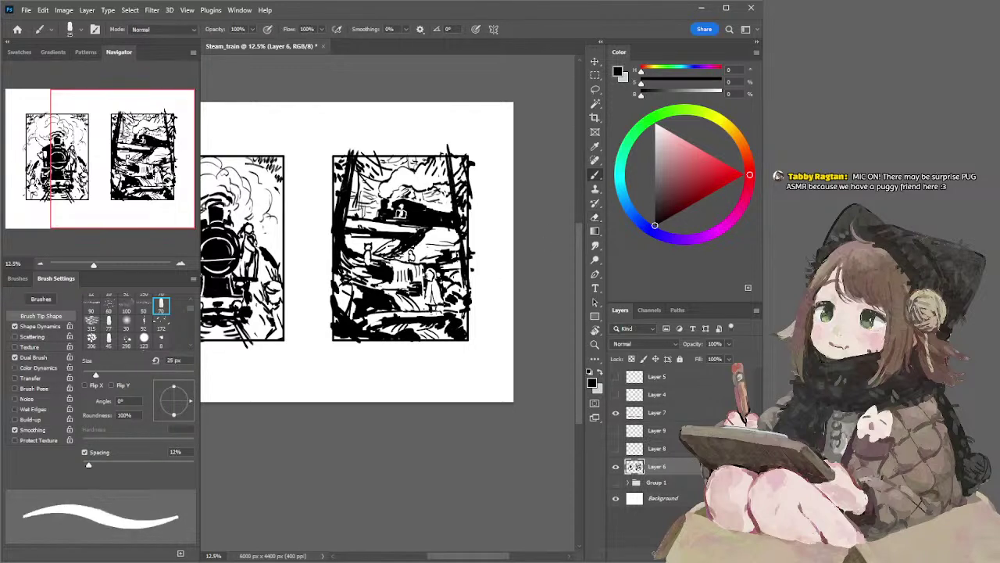
key("bracketright")
key("bracketright")
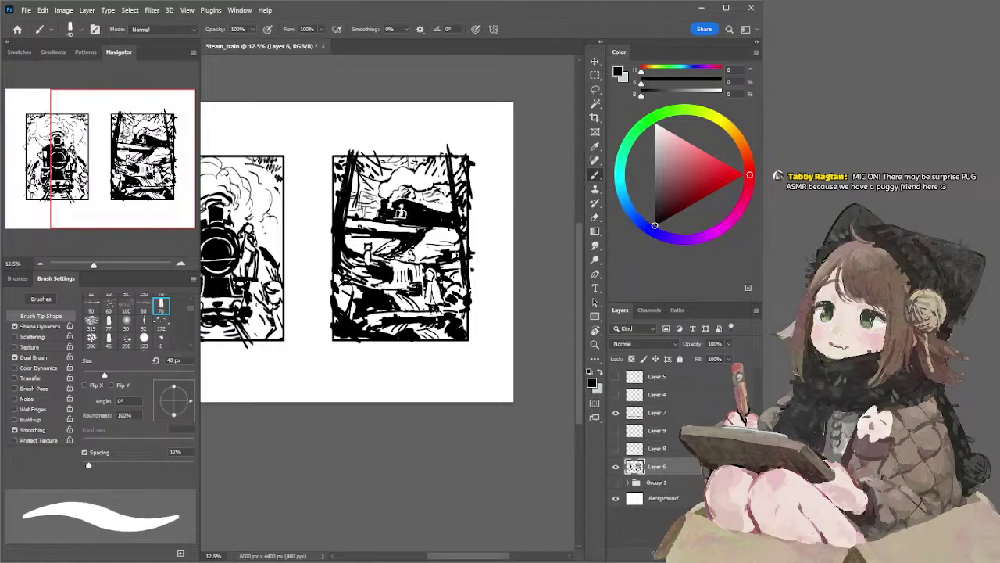
left_click_drag(524, 222, 559, 208)
mouse_move(439, 223)
left_mouse_down()
mouse_move(496, 239)
mouse_move(485, 236)
left_mouse_up()
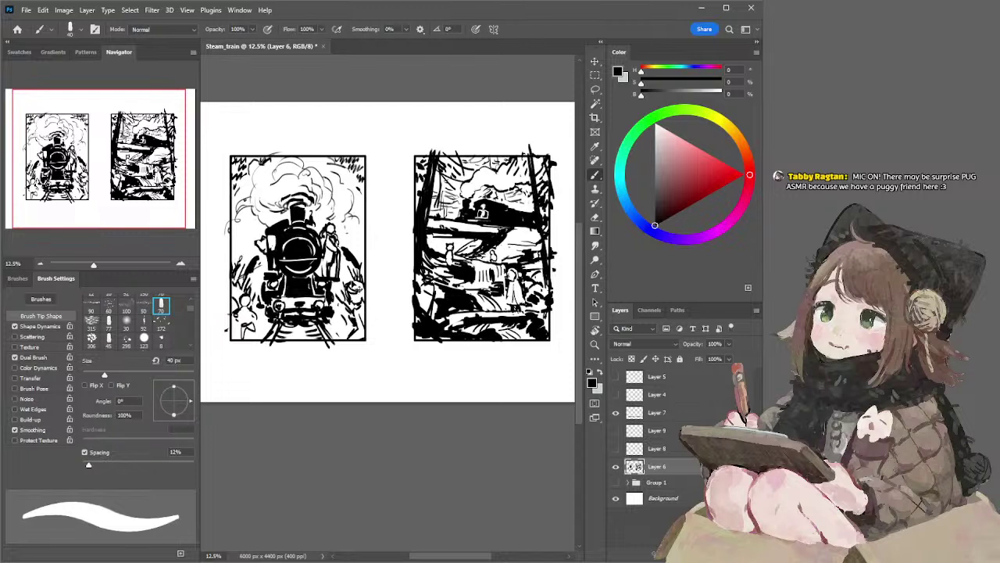
key("e")
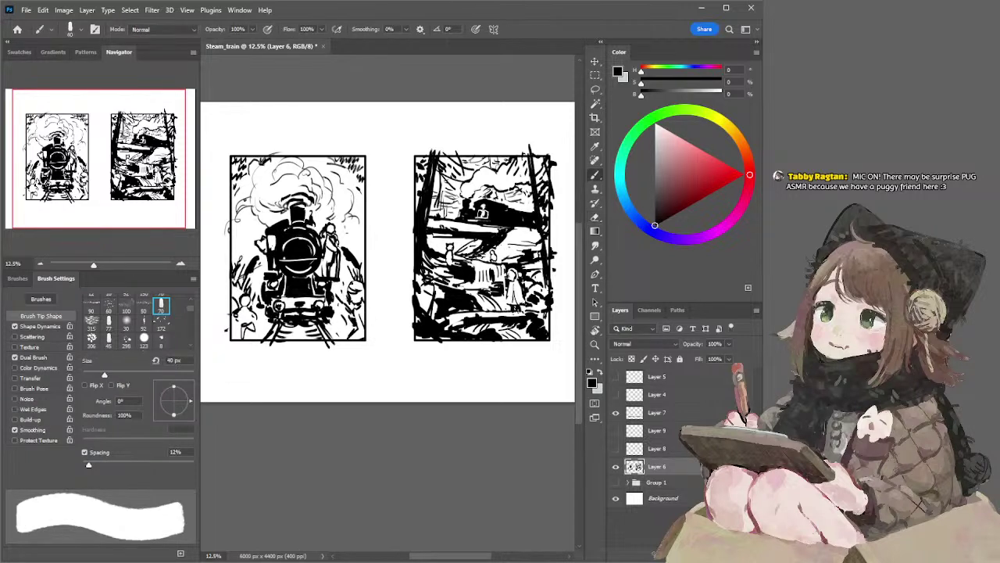
key("b")
left_click_drag(346, 286, 349, 293)
key("ctrl+z")
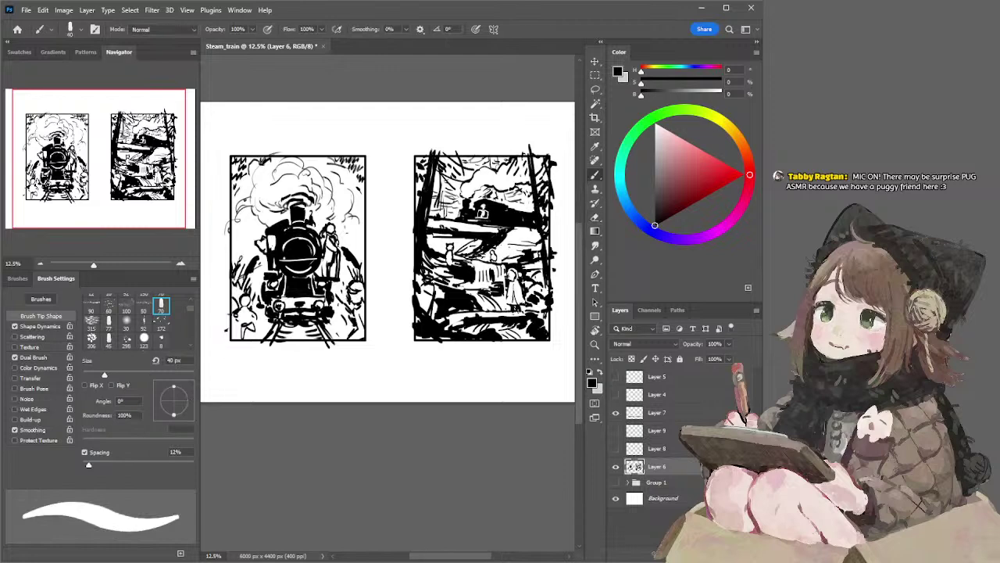
Step: Rework the right-hand bystander beside the front-view train with an 80 px eraser and a 40 px brush
key("e")
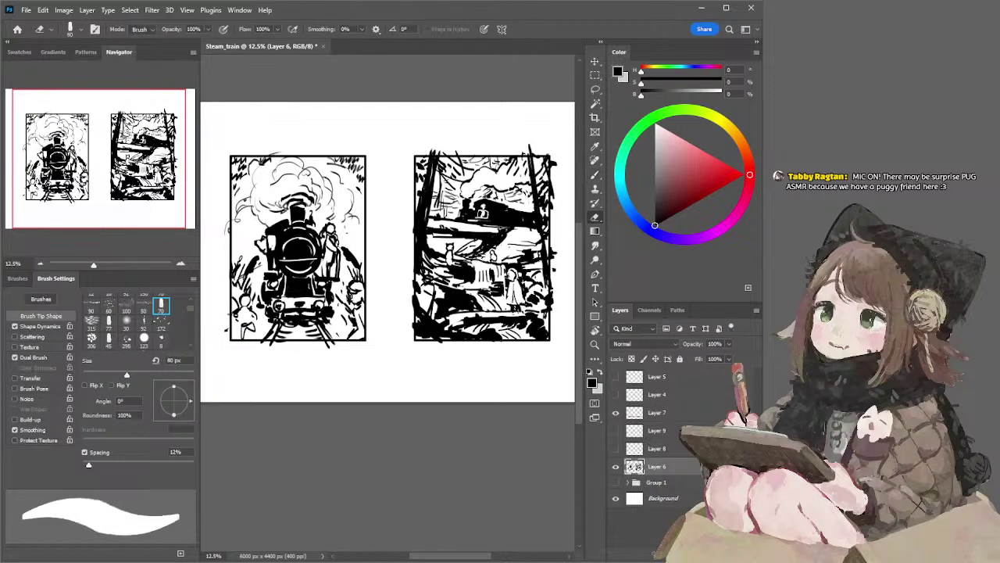
left_click_drag(359, 299, 354, 305)
key("b")
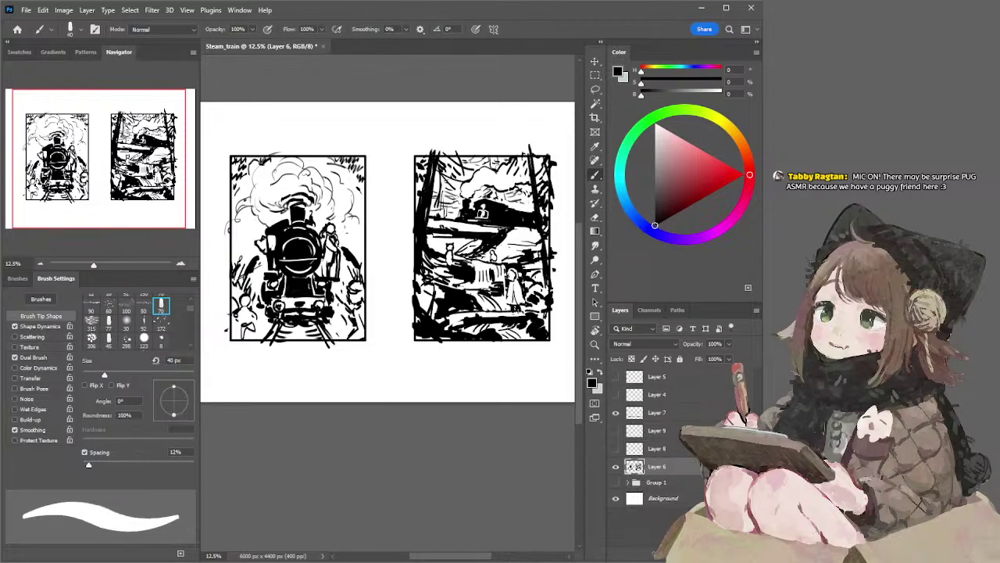
key("e")
key("b")
key("e")
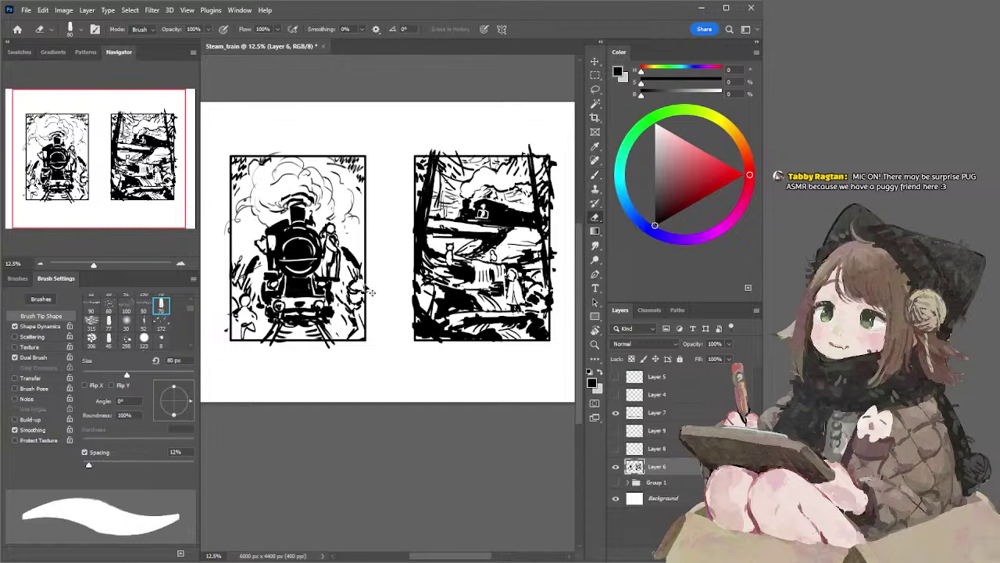
Step: Erase the bystander on the right bank of the front-view train scene with a 90 px eraser
left_click_drag(527, 278, 482, 272)
key("b")
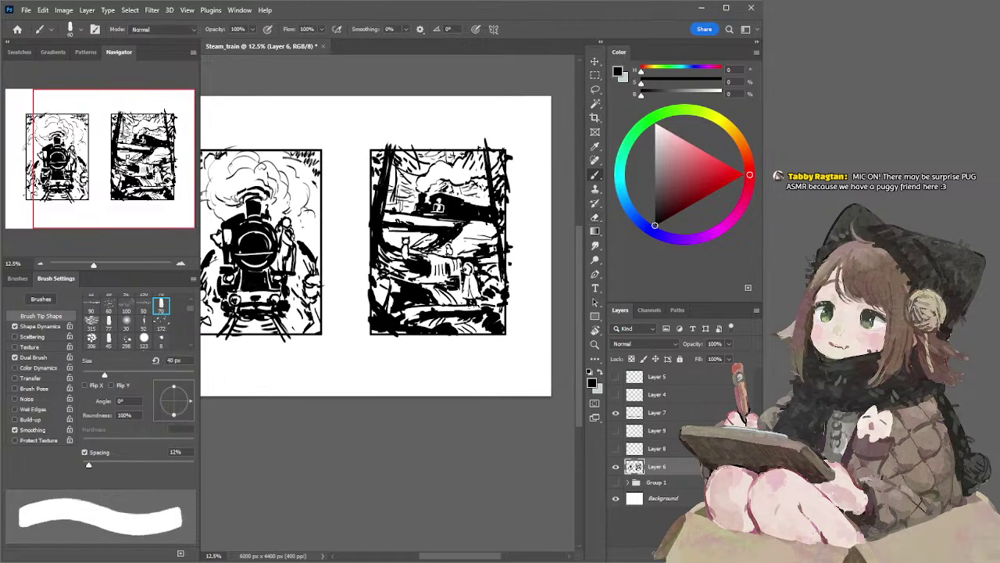
left_click_drag(460, 234, 488, 231)
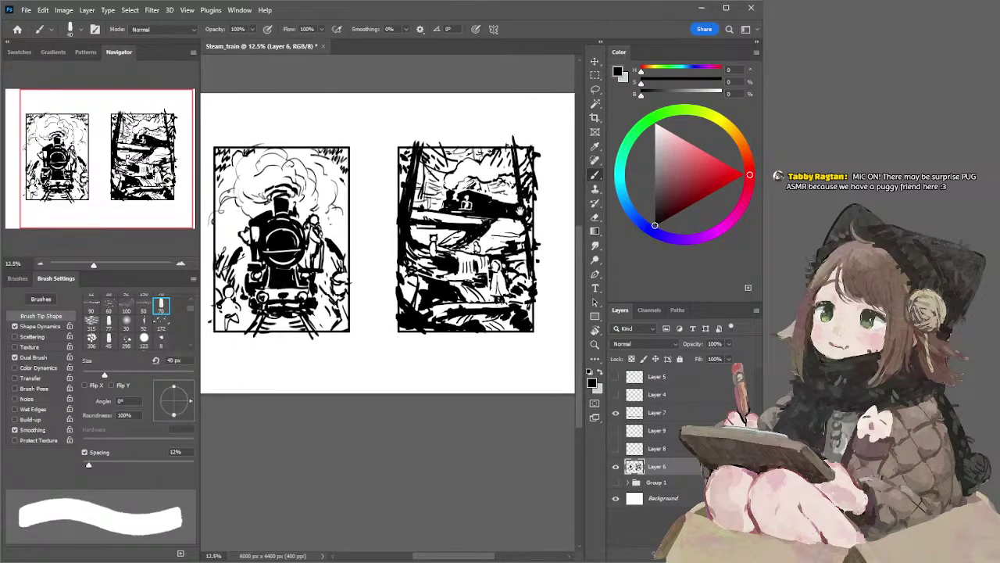
mouse_move(519, 199)
left_mouse_down()
mouse_move(519, 217)
mouse_move(506, 204)
mouse_move(539, 208)
mouse_move(535, 201)
left_mouse_up()
mouse_move(314, 252)
left_mouse_down()
mouse_move(324, 258)
mouse_move(315, 247)
left_mouse_up()
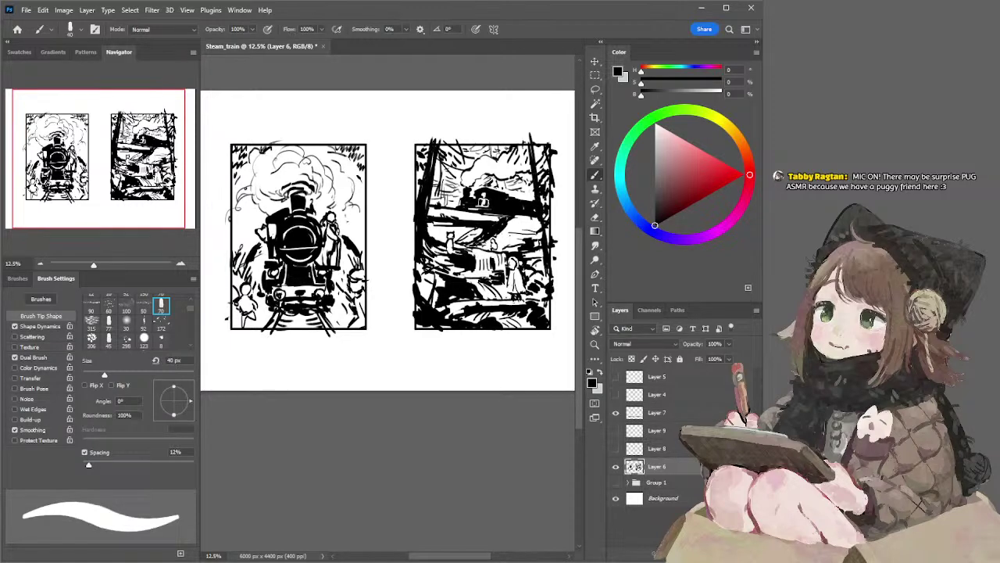
key("e")
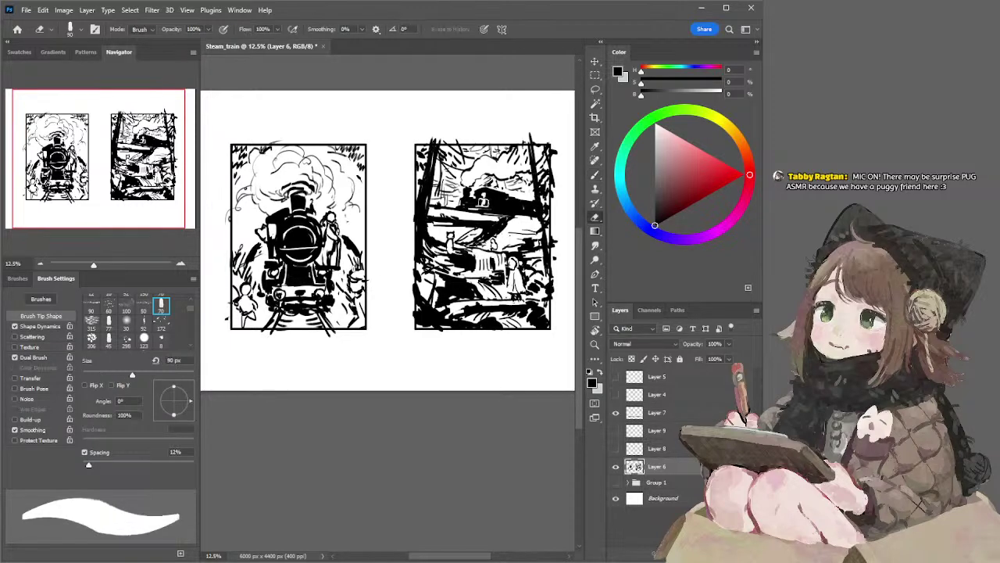
mouse_move(364, 280)
left_mouse_down()
mouse_move(354, 292)
mouse_move(368, 323)
mouse_move(349, 321)
mouse_move(349, 330)
left_mouse_up()
Step: Ink dark foliage strokes on the right bank of the front-view train scene with a 50 px brush, trimming them with a 90 px eraser
key("b")
key("bracketright")
key("bracketright")
key("bracketright")
left_click_drag(352, 264, 364, 283)
left_click_drag(361, 268, 364, 281)
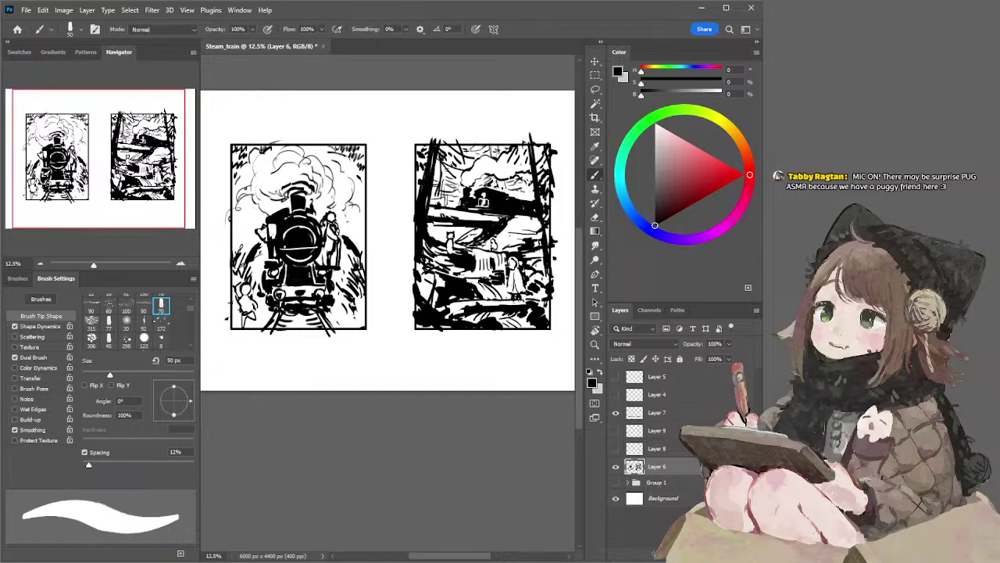
key("e")
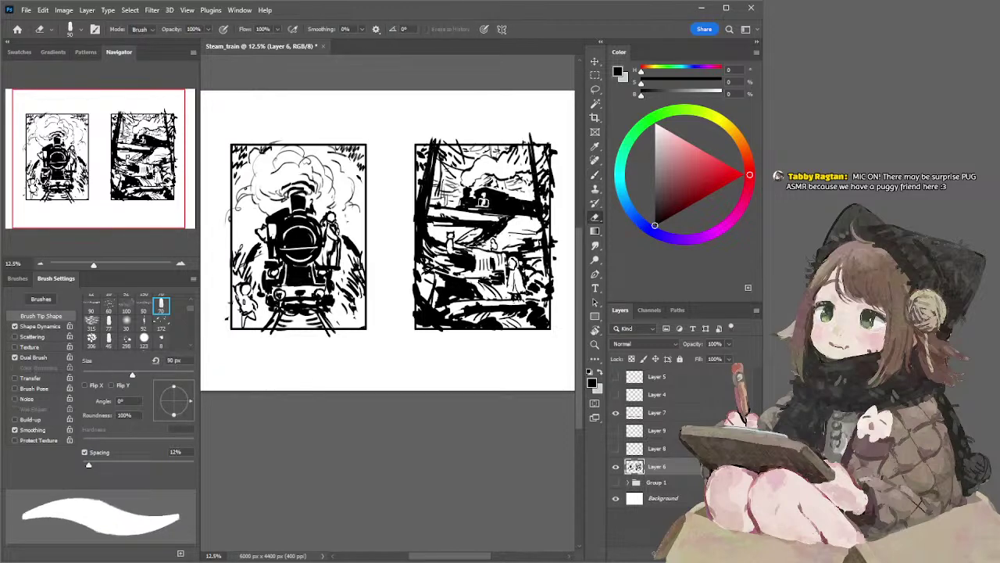
key("b")
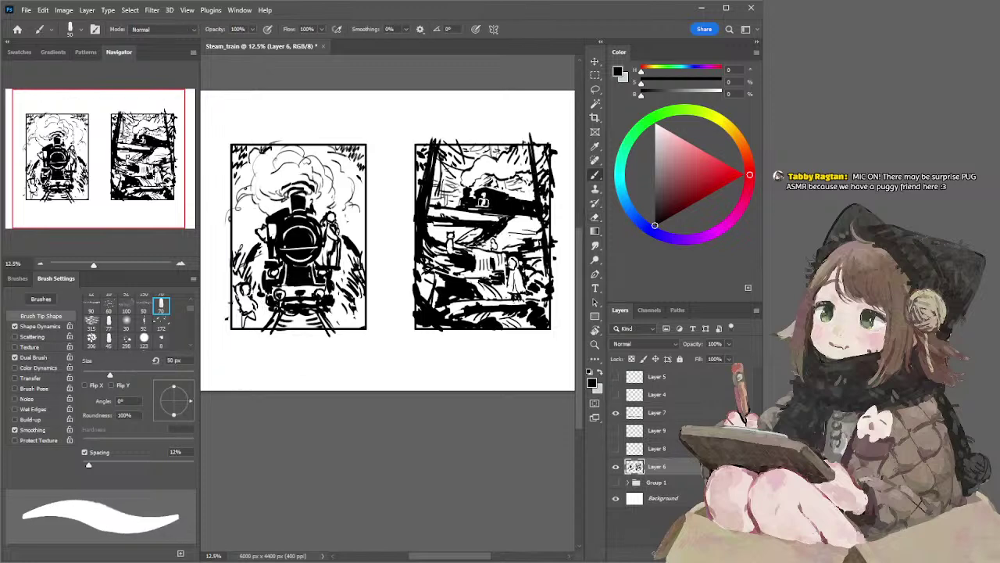
key("e")
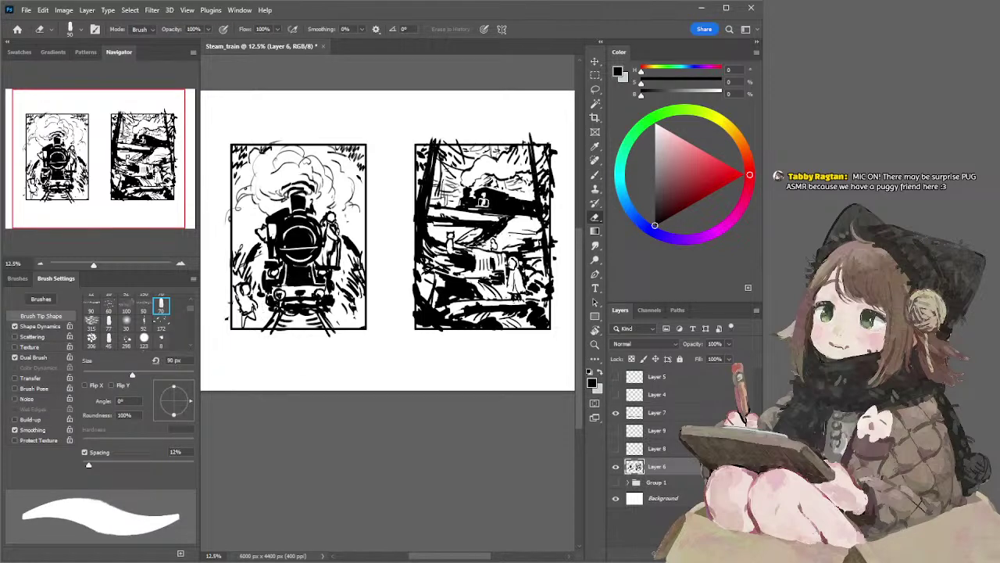
key("b")
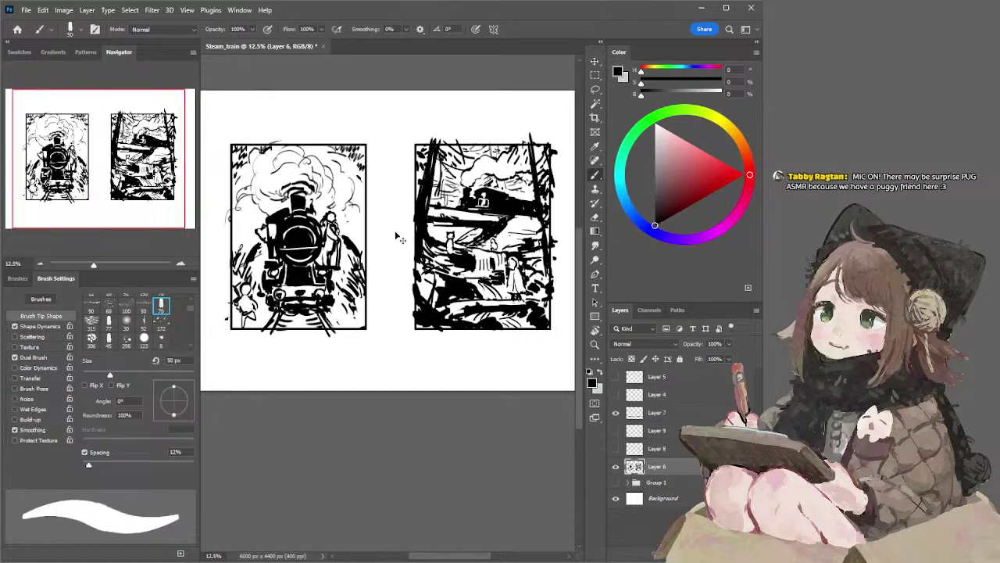
Step: Refine the small figure in the front-view scene's lower-left corner with a 40 px brush and a 90 px eraser
key("bracketleft")
key("bracketleft")
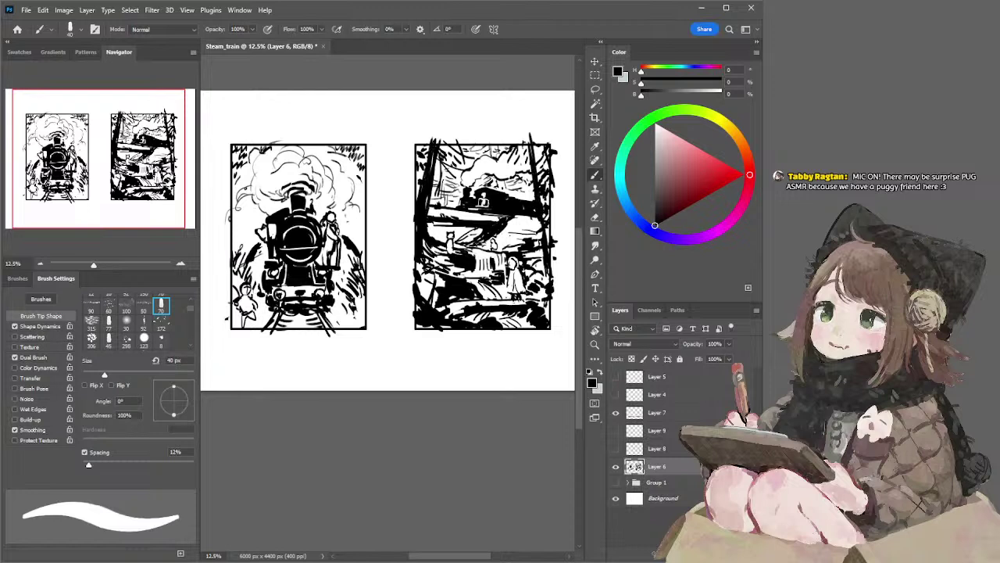
key("e")
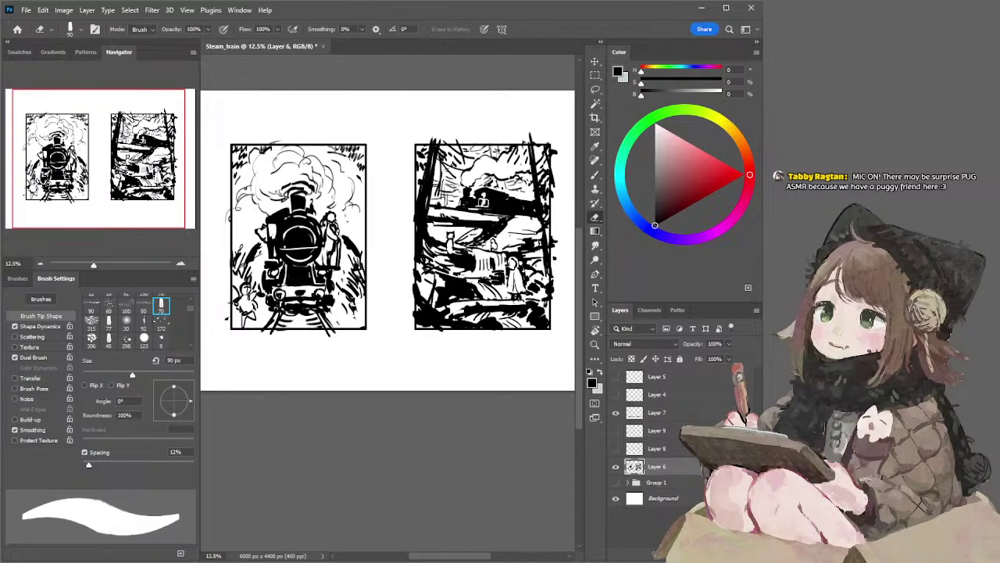
key("b")
key("e")
key("b")
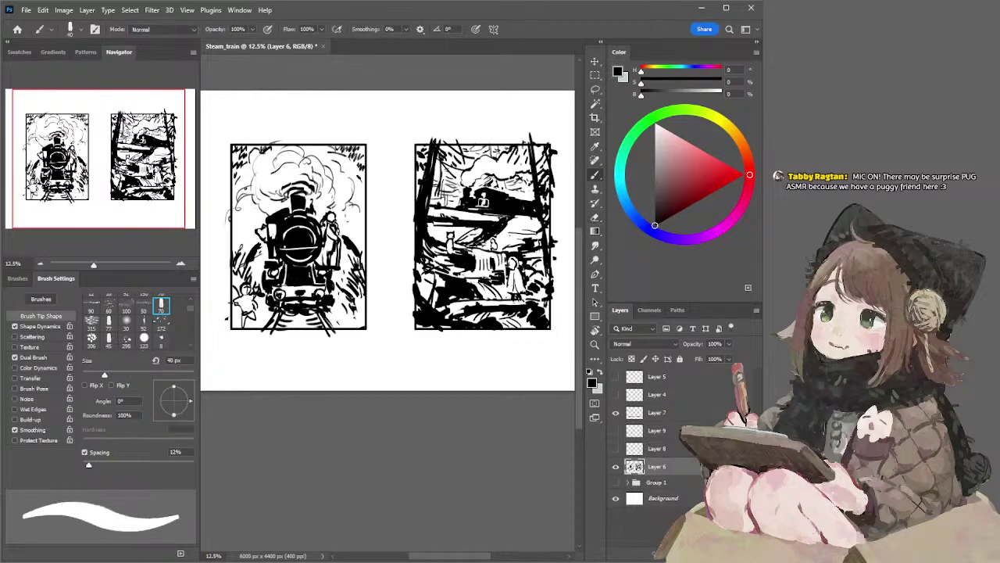
key("e")
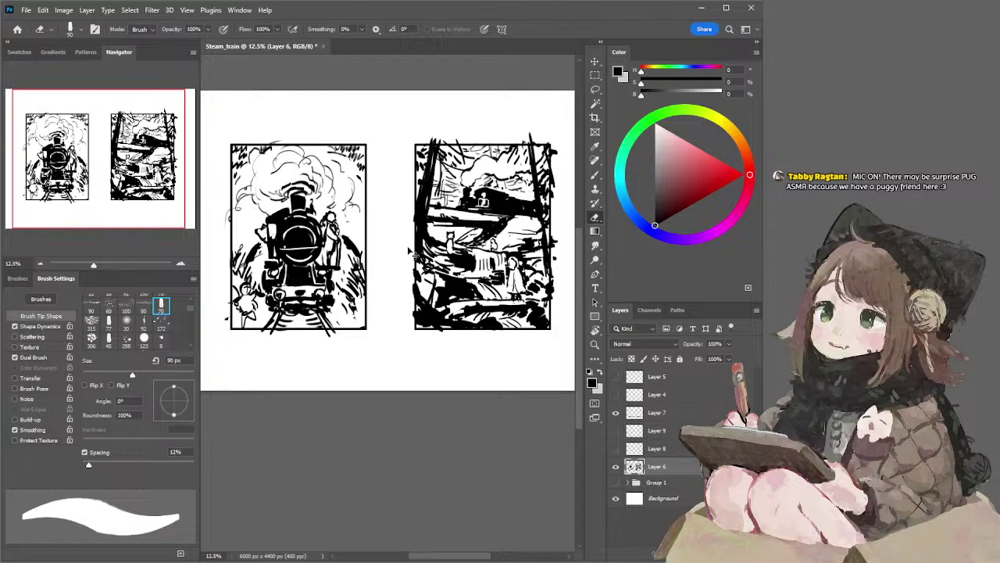
Step: Touch up the figure standing on the locomotive and the opposite side of the cab with 40 px and 35 px brushes and a 90 px eraser
key("l")
key("b")
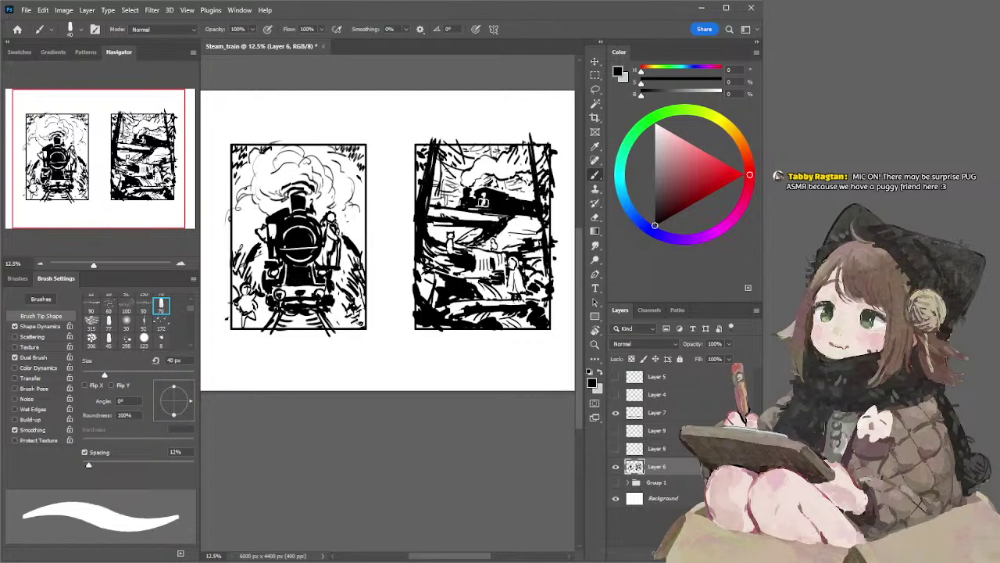
left_click_drag(341, 233, 347, 237)
key("e")
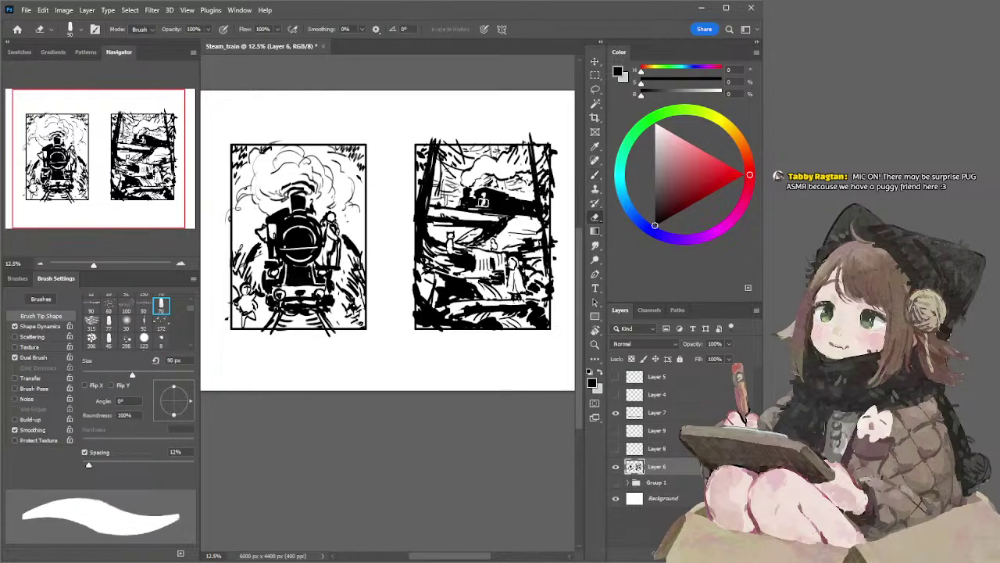
key("b")
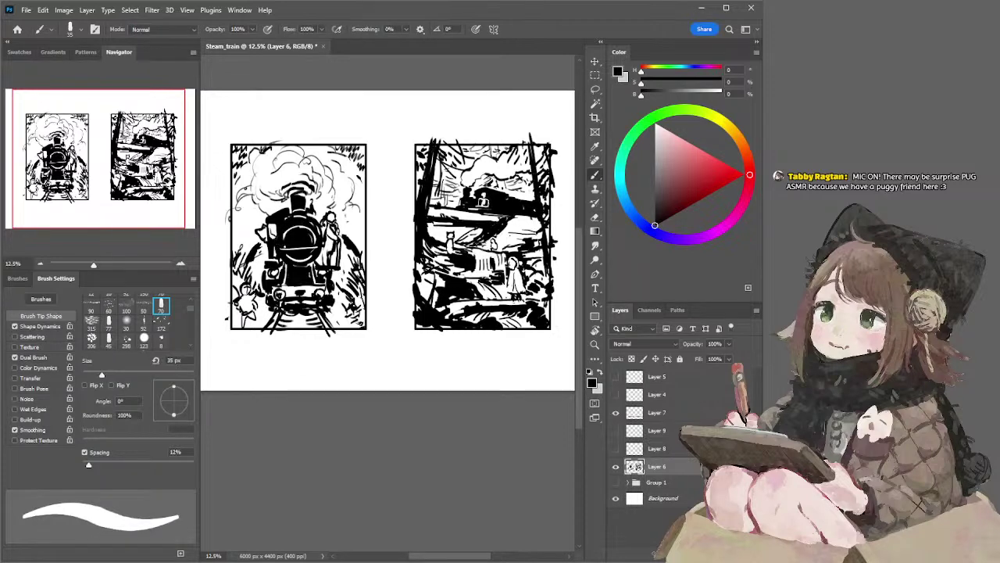
left_click_drag(278, 241, 274, 230)
key("e")
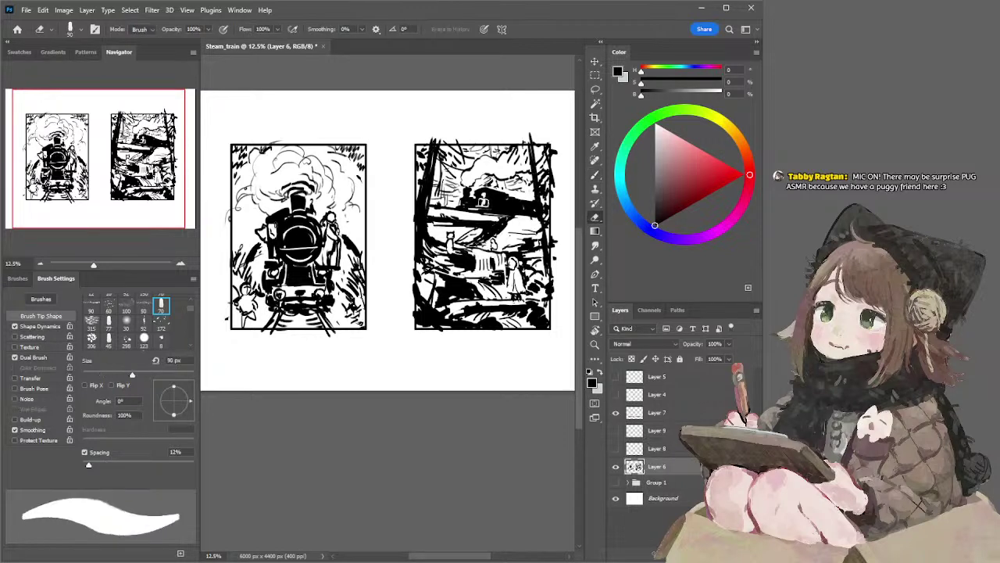
key("b")
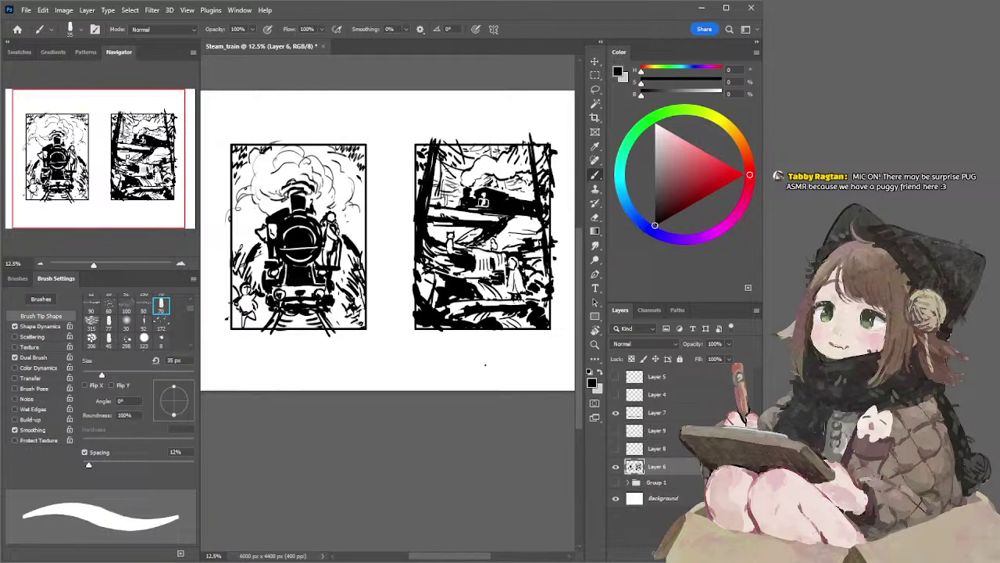
Step: Lasso the standing figure on the rocks in the river scene and make Layer 6 active for transforming it
left_click_drag(484, 365, 461, 382)
key("l")
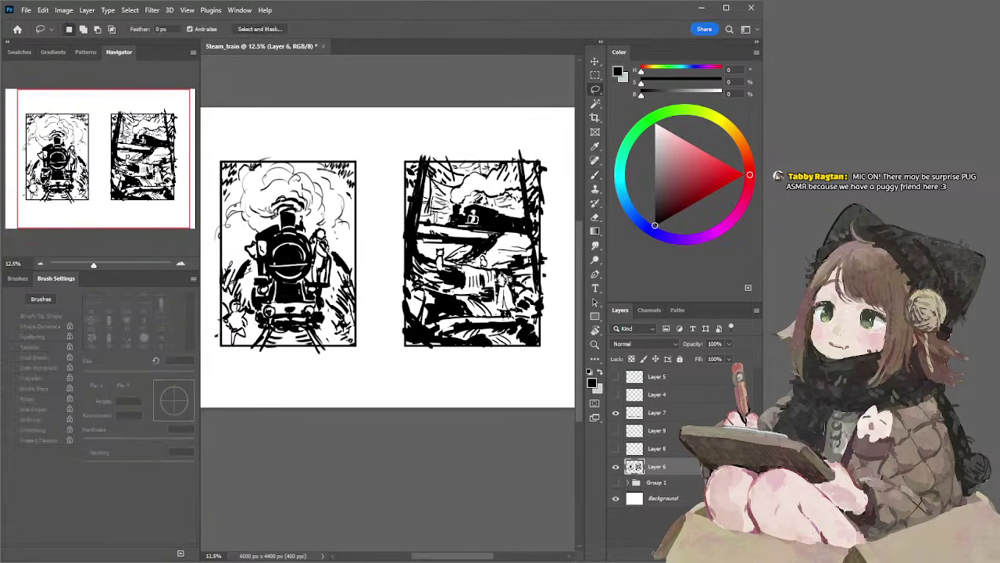
mouse_move(507, 278)
left_mouse_down()
mouse_move(504, 318)
mouse_move(521, 320)
left_mouse_up()
key("shift")
key("v")
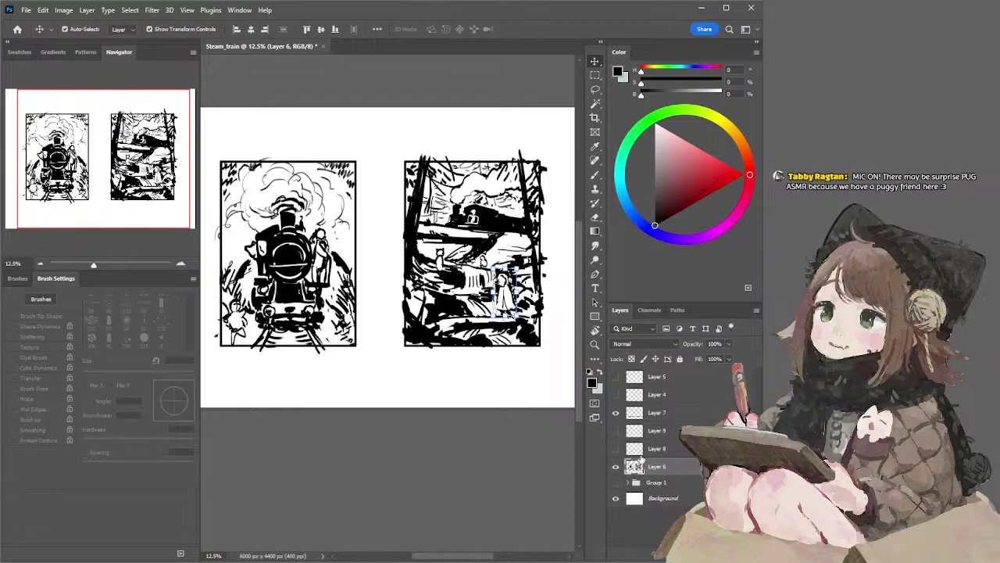
left_click(641, 451)
key("h")
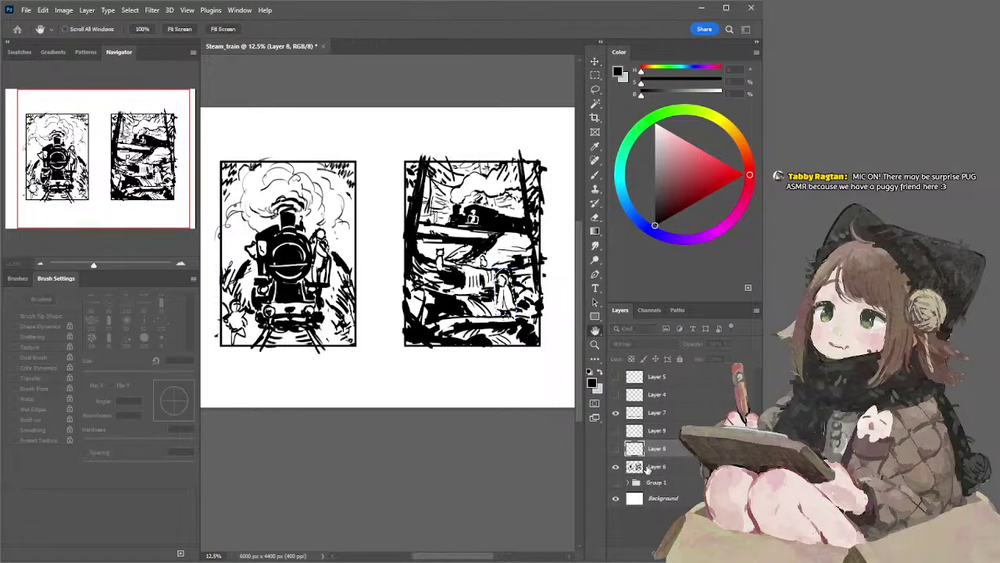
key("v")
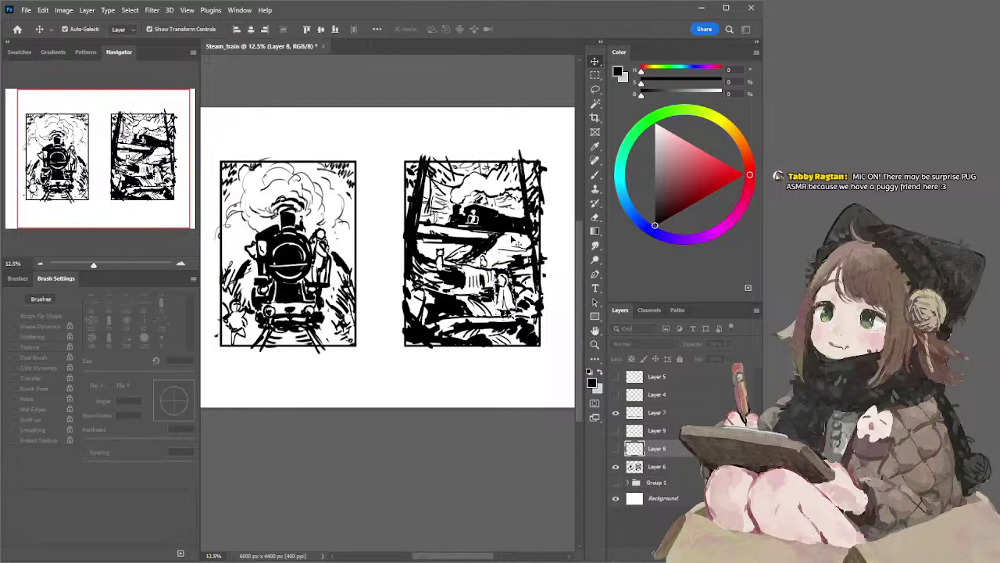
left_click(670, 468)
Step: Scale the selected standing figure to 129.33%, rotate it 5.58° and clean the ink around it with a 90 px eraser
left_click_drag(505, 268, 533, 250)
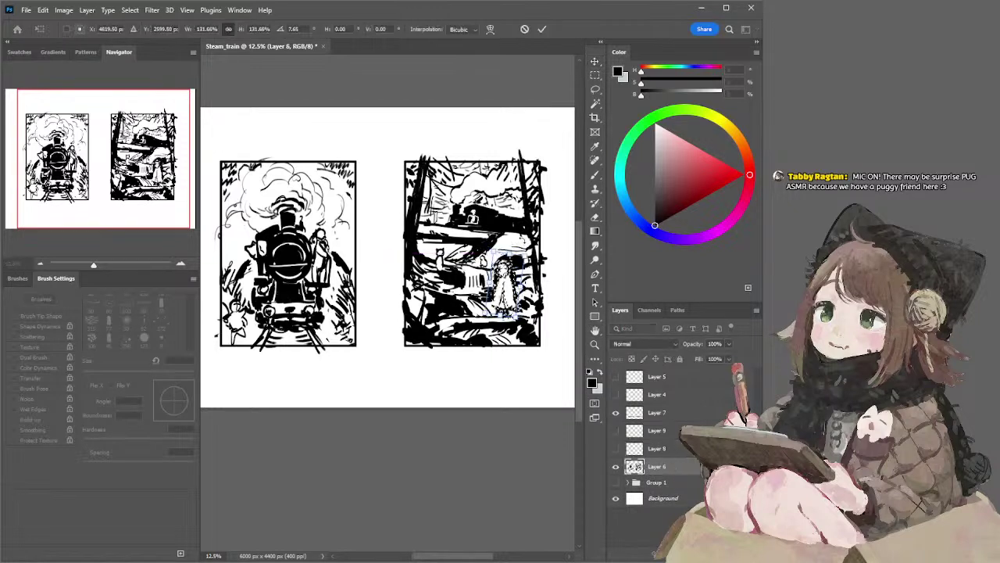
left_click_drag(507, 285, 496, 254)
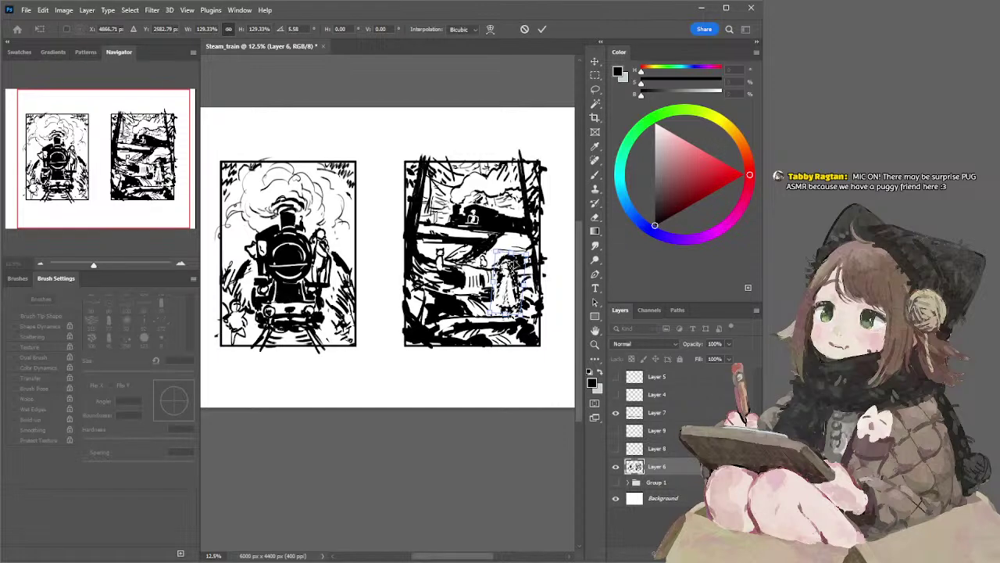
key("Return")
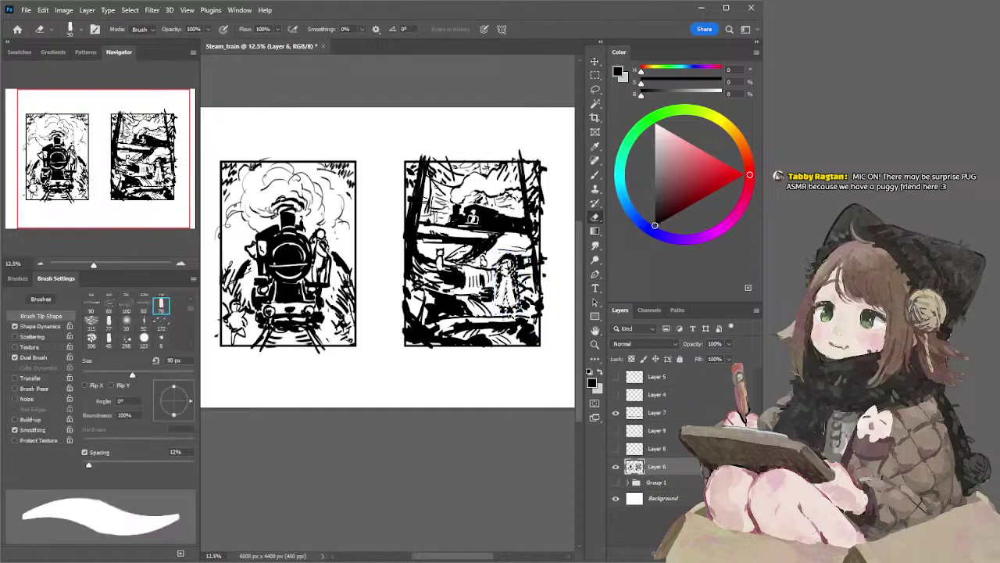
key("l")
key("e")
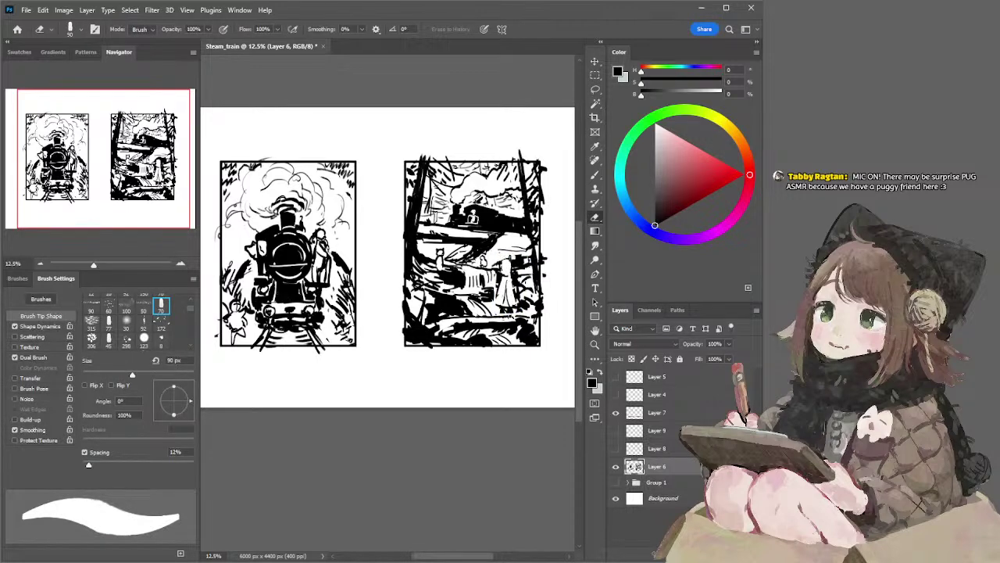
Step: Shape the enlarged standing figure's head and dress in the river scene with a 35 px brush and a 90 px eraser
key("b")
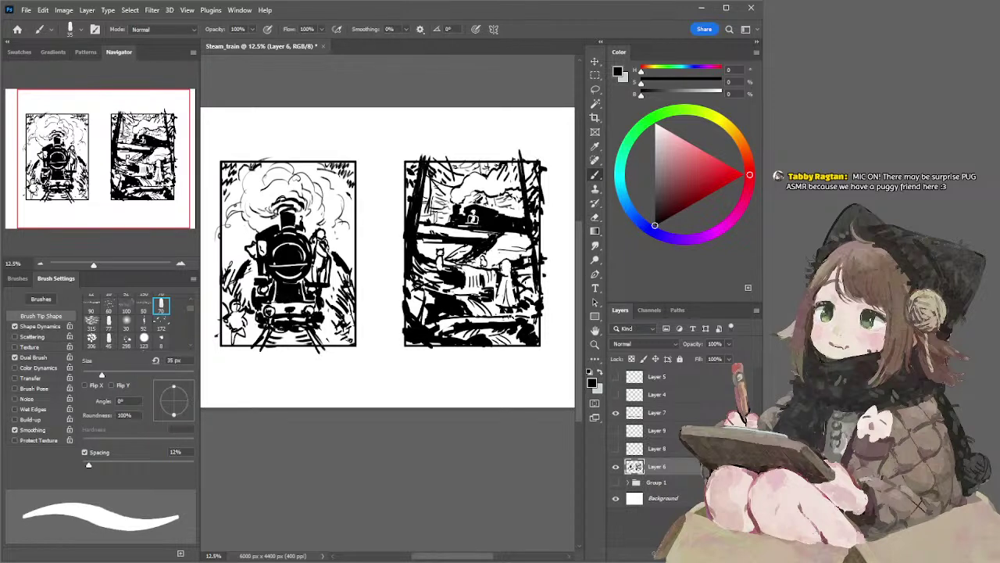
key("e")
mouse_move(506, 281)
left_mouse_down()
mouse_move(506, 308)
mouse_move(506, 300)
left_mouse_up()
key("b")
key("e")
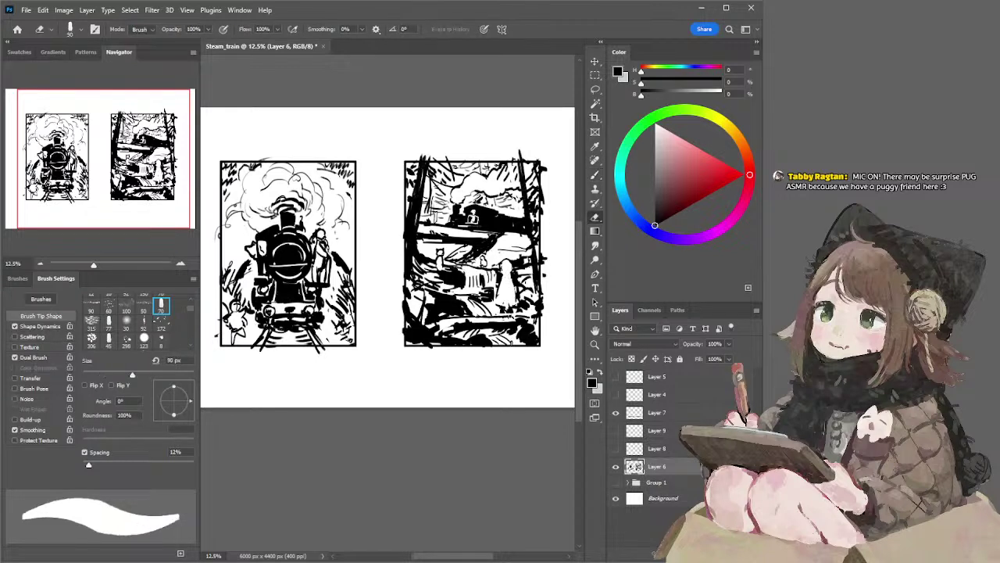
left_click_drag(507, 269, 513, 266)
Step: Refine the standing figure's face and hair with a 35 px brush and clear surrounding ink with a 90 px eraser
key("l")
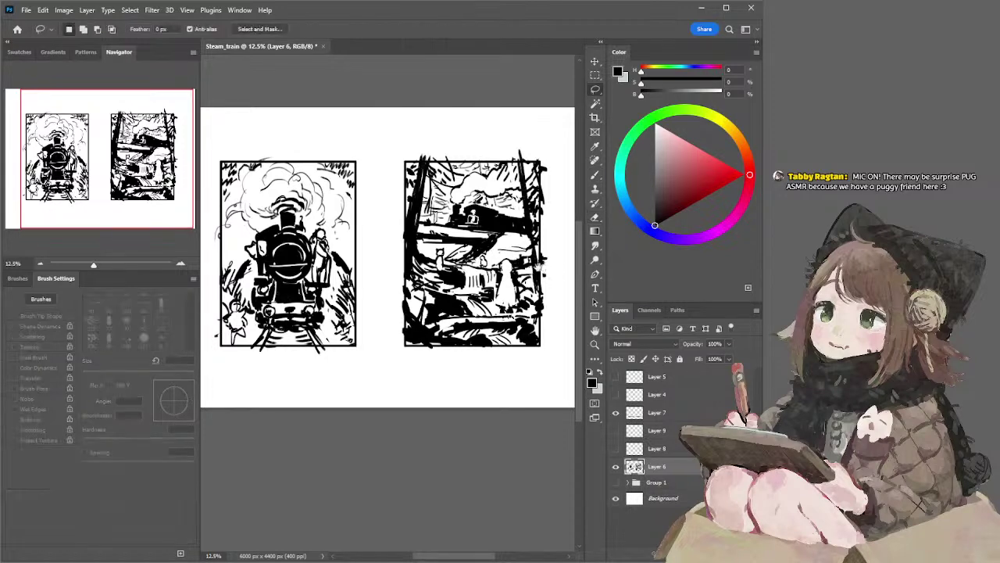
left_click_drag(543, 266, 530, 266)
key("e")
key("b")
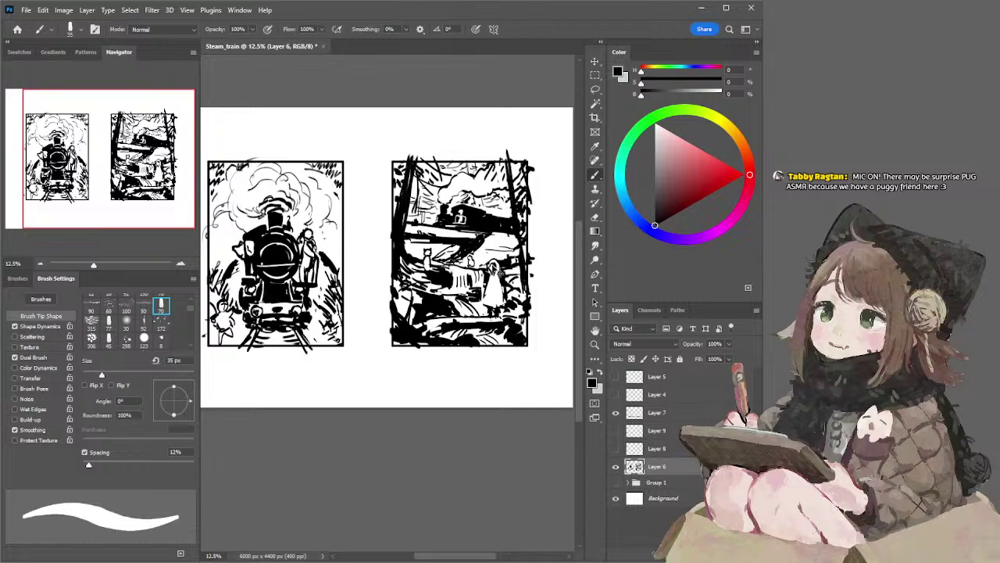
key("e")
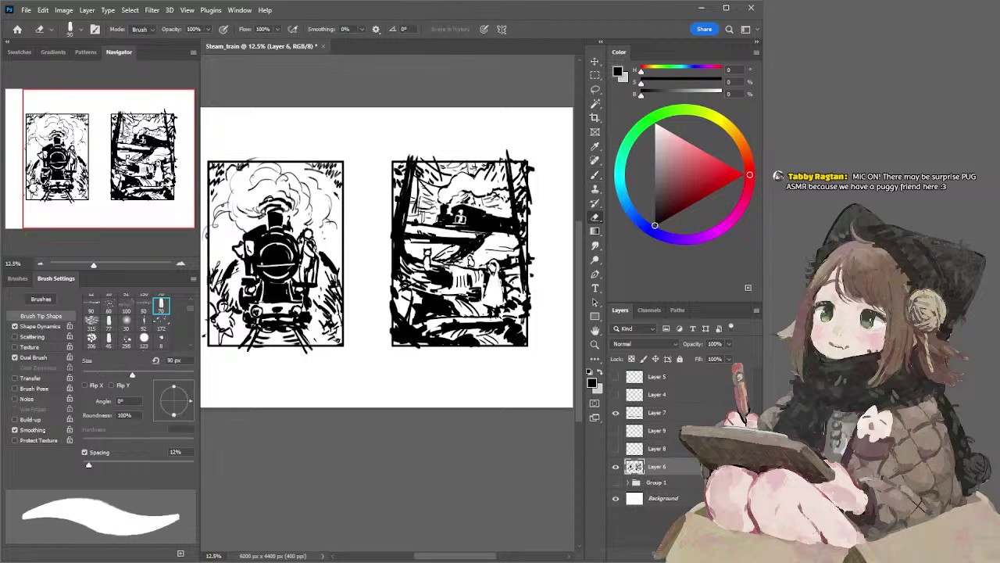
left_click_drag(503, 292, 504, 303)
left_click_drag(518, 256, 528, 275)
Step: Touch up the river scene's figures and nearby rocks with 25 px and 35 px brushes and a 90 px eraser
key("b")
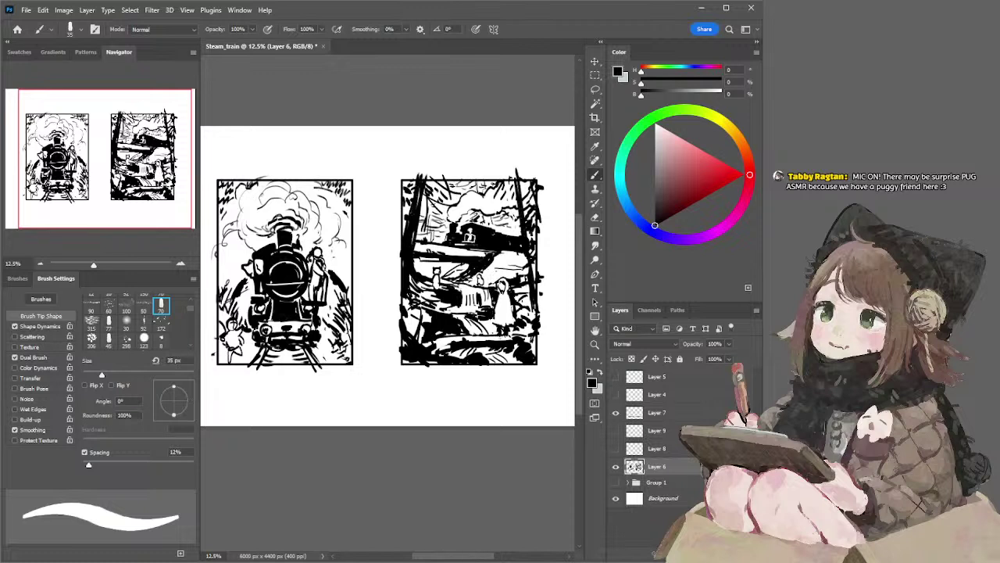
key("bracketleft")
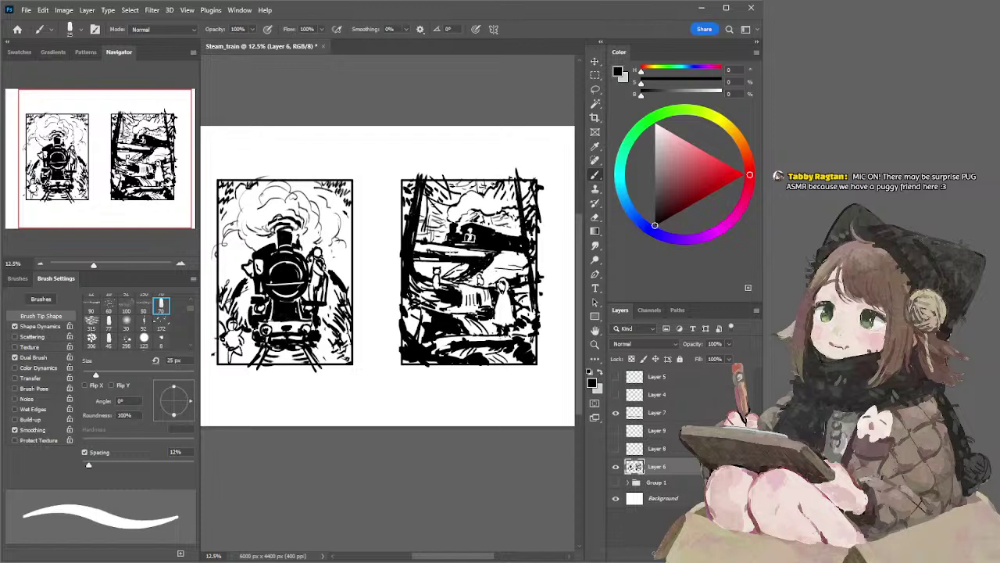
key("bracketright")
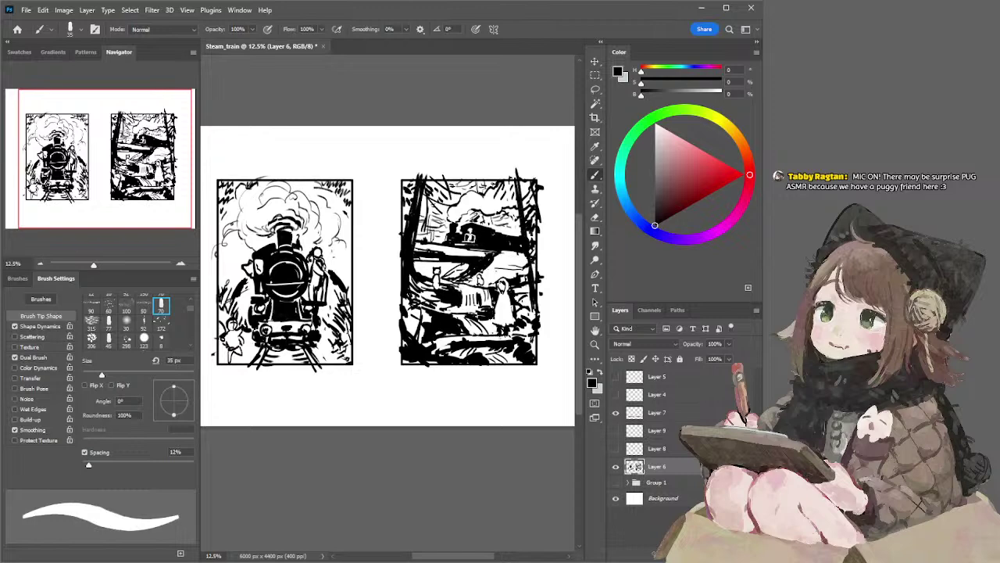
key("e")
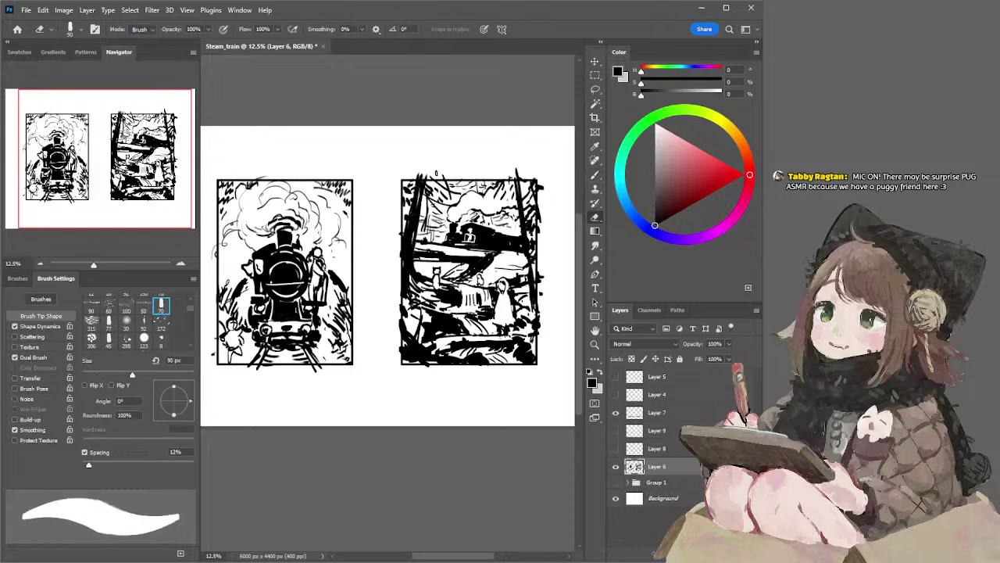
left_click_drag(509, 308, 504, 293)
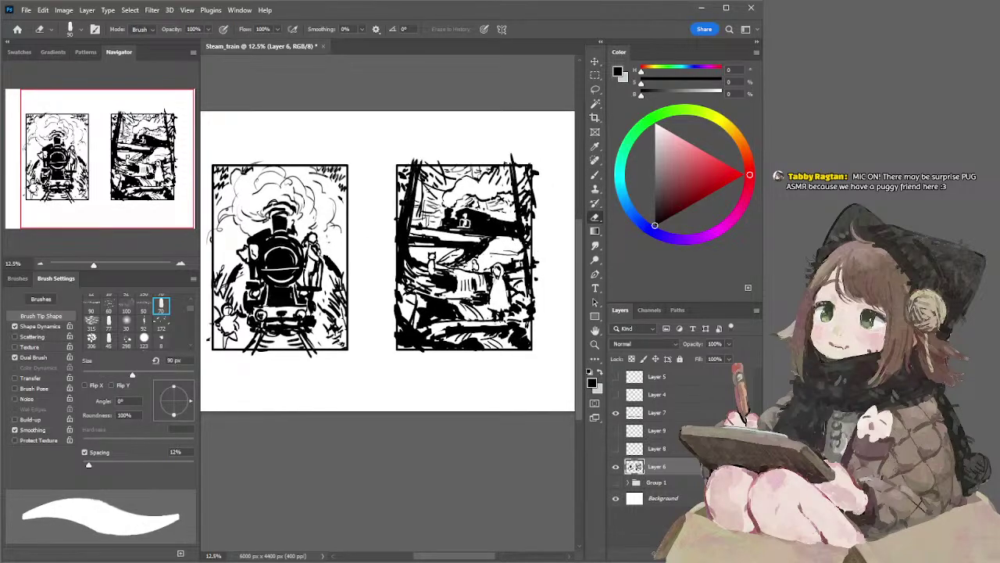
Step: Add fine face and clothing details to the figure standing on the front-view locomotive with a 20 px brush
key("b")
key("bracketleft")
key("bracketleft")
key("bracketleft")
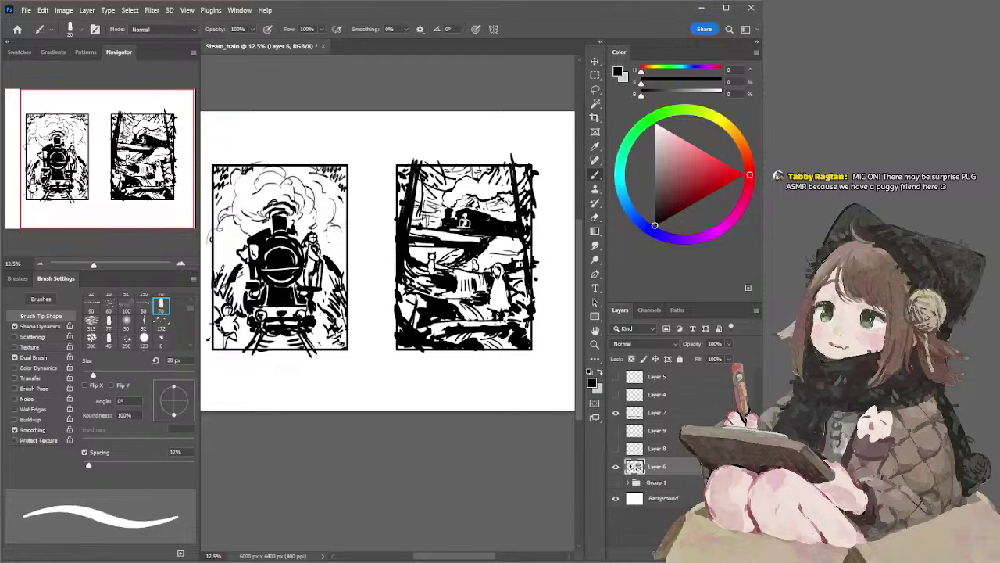
left_click_drag(417, 226, 442, 230)
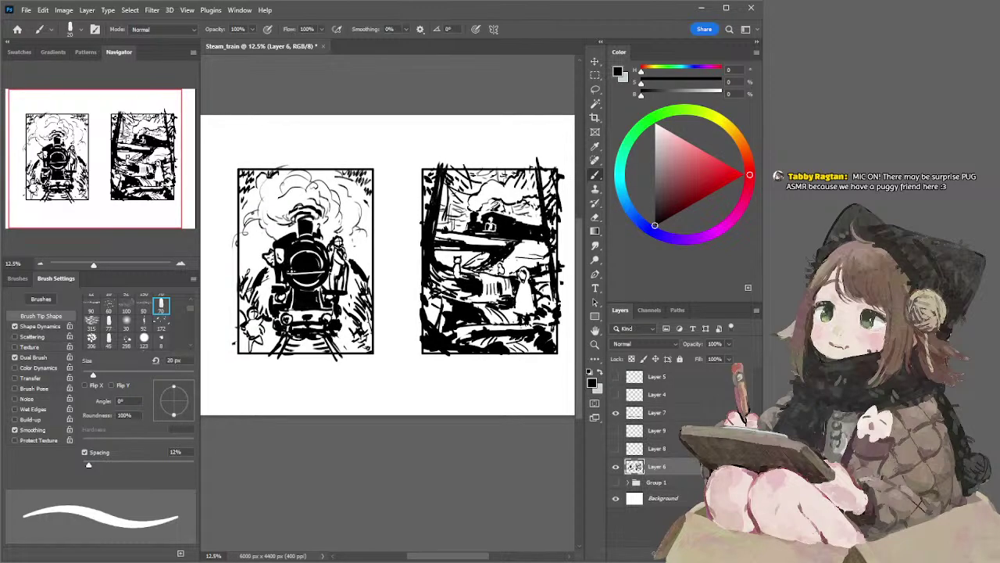
Step: Rework the small figure in the front-view scene's lower-left corner with a 90 px eraser and 20 px brush, undoing the last strokes
key("e")
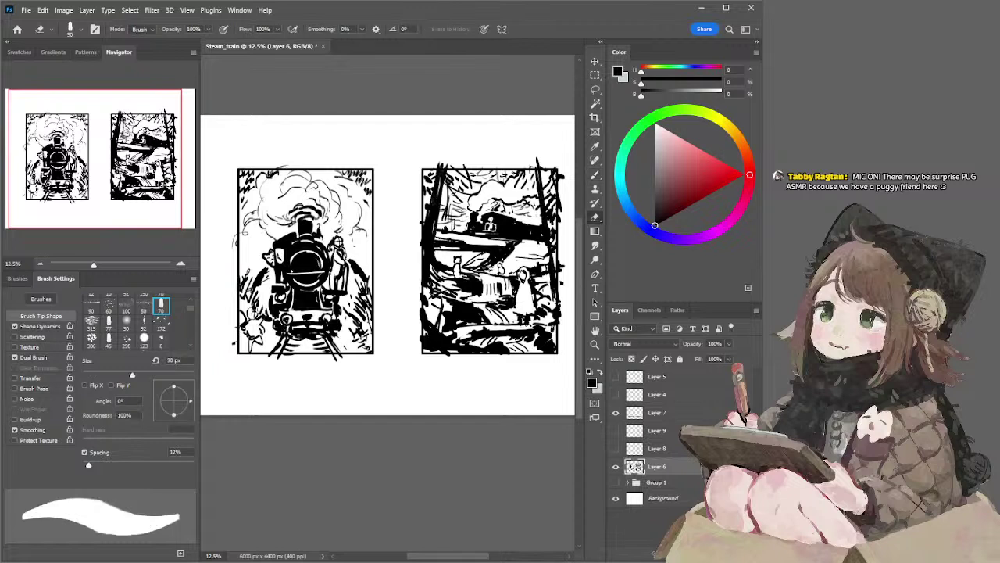
key("b")
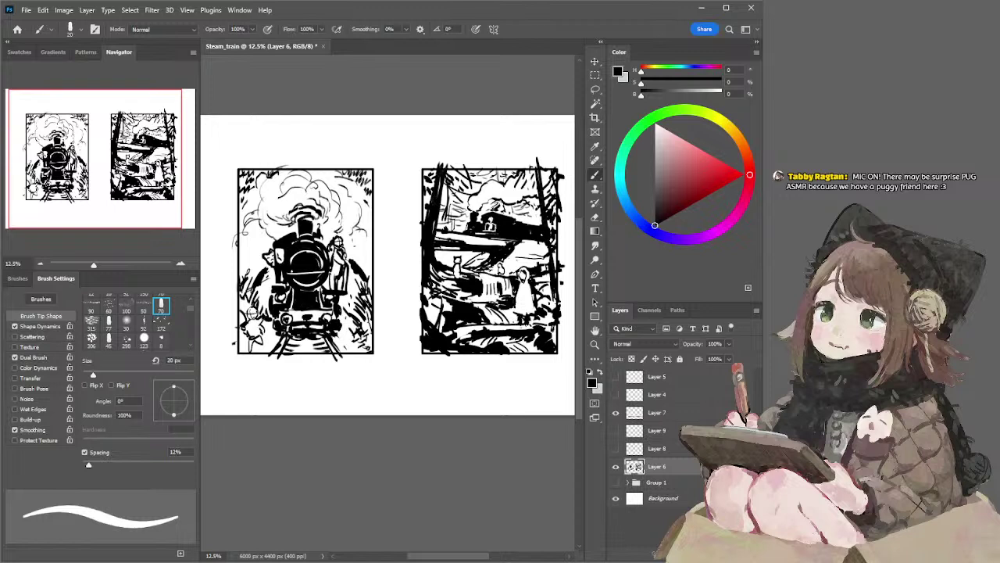
key("ctrl+z")
key("ctrl+z")
key("bracketright")
key("bracketright")
key("bracketright")
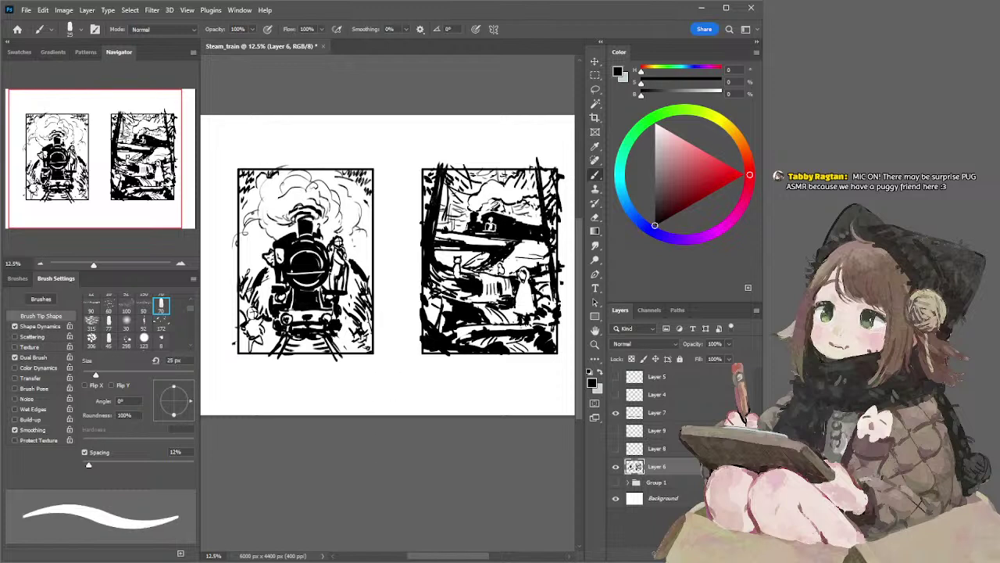
Step: Rework the front-view scene's lower-right corner with a 35 px brush and trim the rails below the frame with a 90 px eraser
mouse_move(353, 339)
left_mouse_down()
mouse_move(358, 356)
mouse_move(371, 349)
mouse_move(362, 352)
left_mouse_up()
key("ctrl+z")
key("e")
left_click_drag(370, 351, 366, 352)
key("b")
left_click_drag(355, 348, 361, 352)
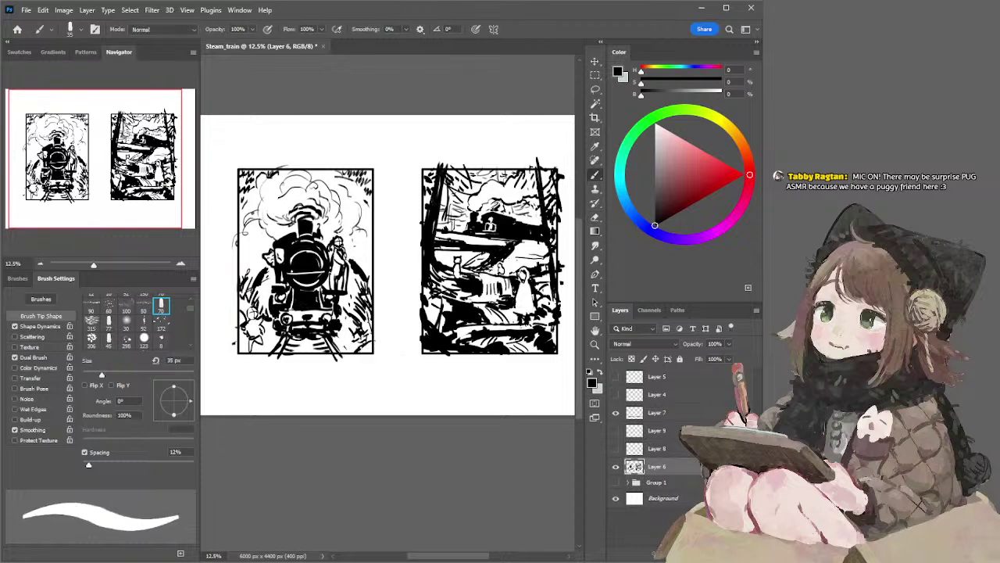
key("e")
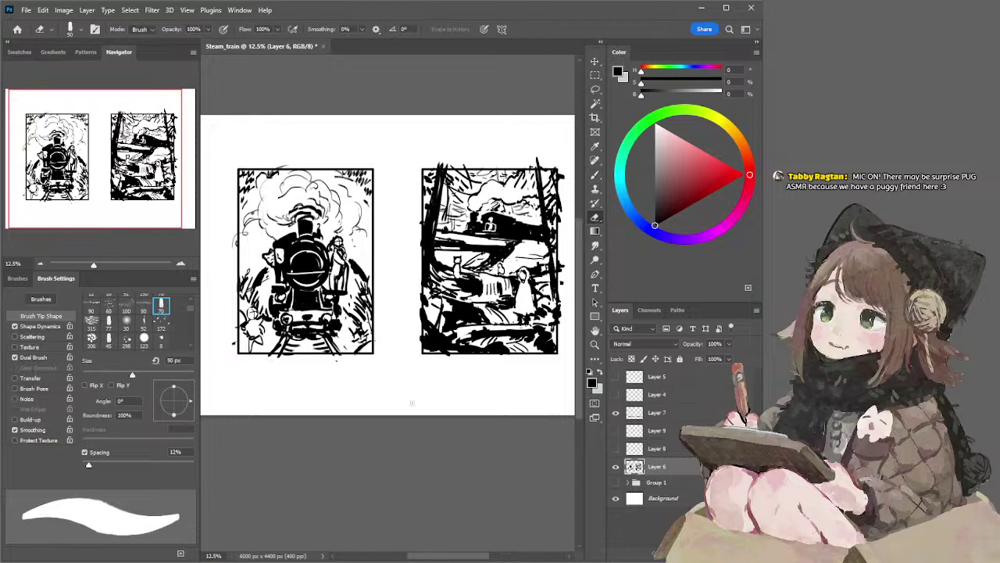
key("b")
mouse_move(242, 209)
left_mouse_down()
mouse_move(252, 225)
mouse_move(260, 221)
left_mouse_up()
key("ctrl+z")
left_click_drag(356, 224, 373, 238)
key("ctrl+z")
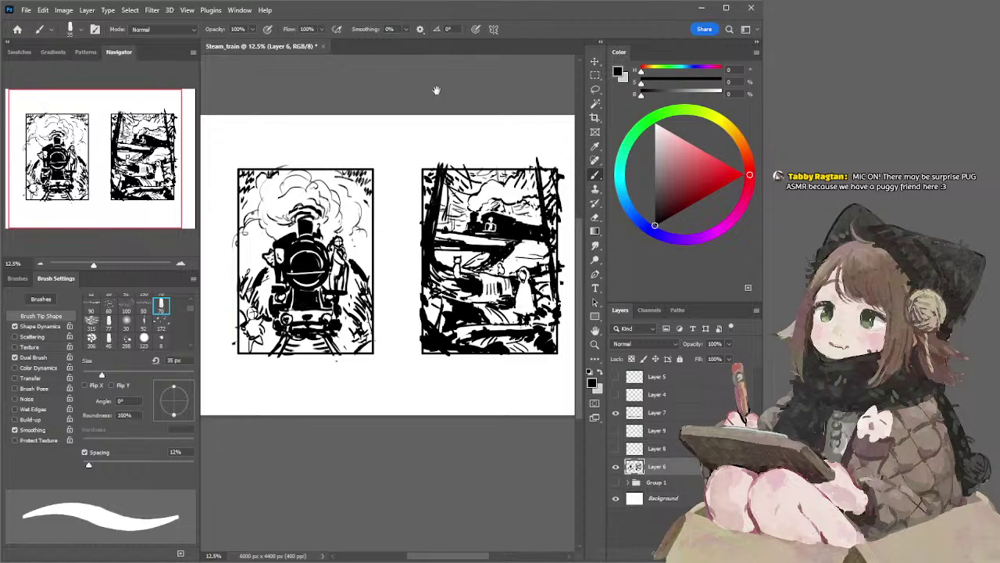
Step: Review both thumbnails together at 8.33% zoom to judge the overall compositions
left_click_drag(461, 90, 425, 86)
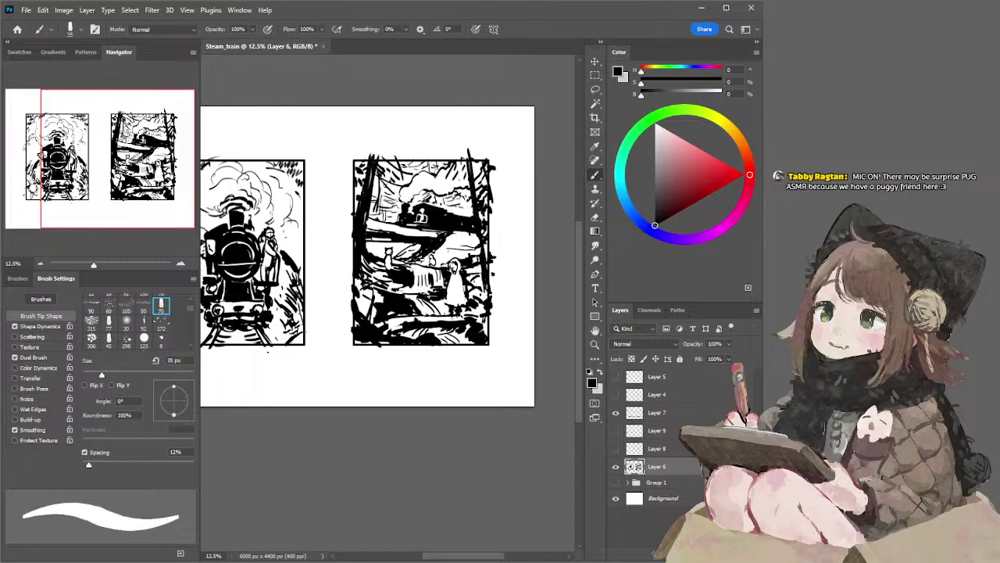
left_click_drag(268, 352, 285, 350)
key("e")
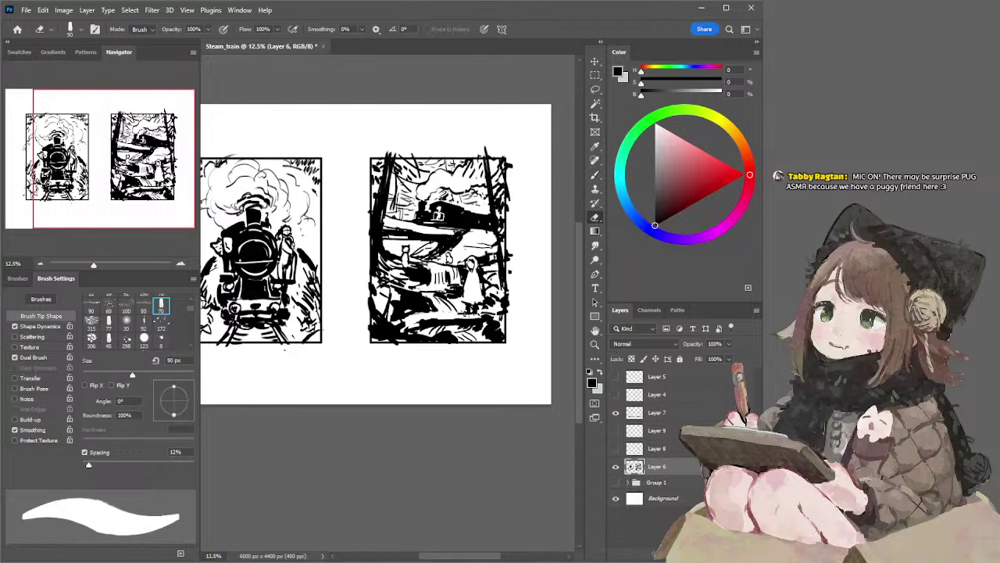
key("b")
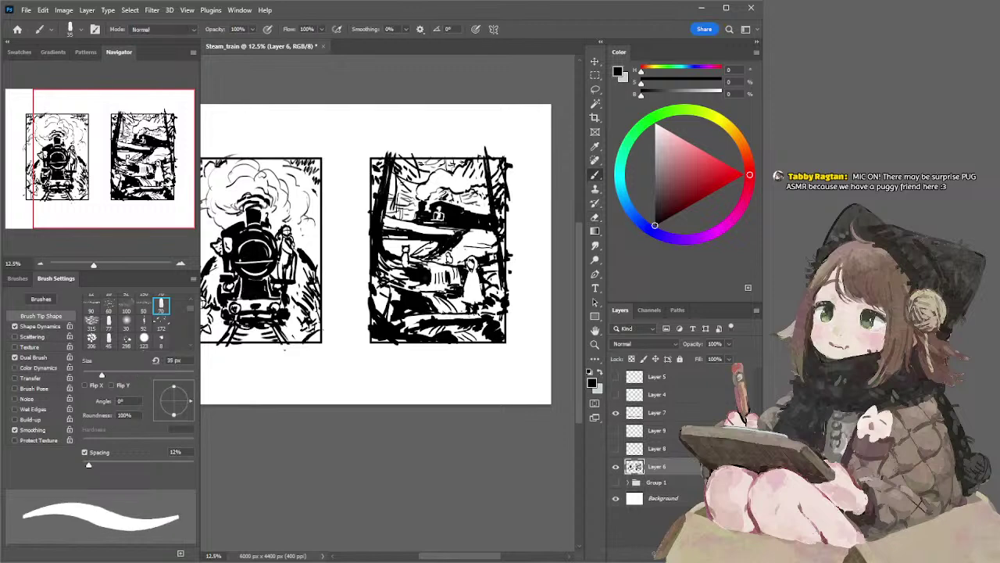
left_click_drag(136, 188, 119, 186)
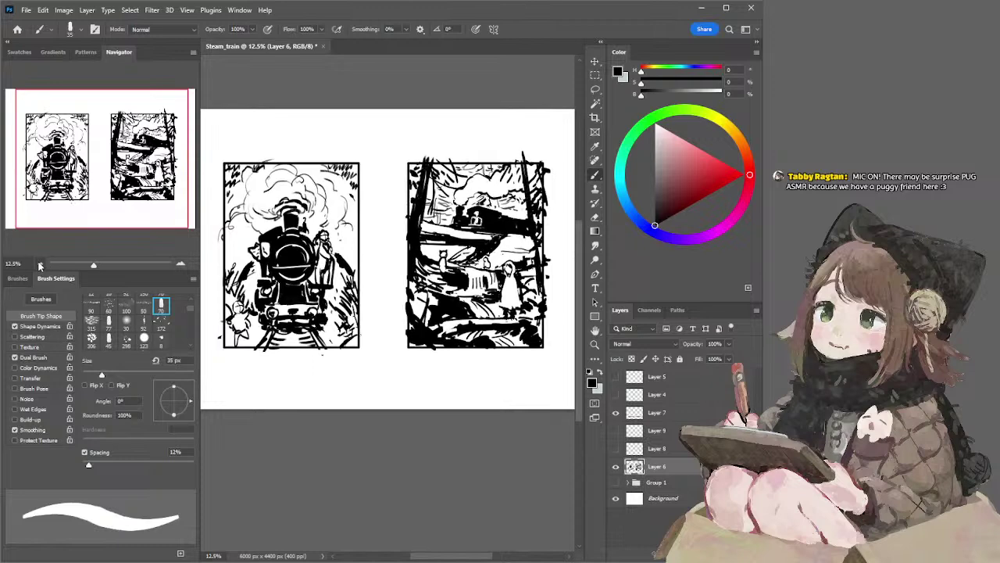
left_click(40, 264)
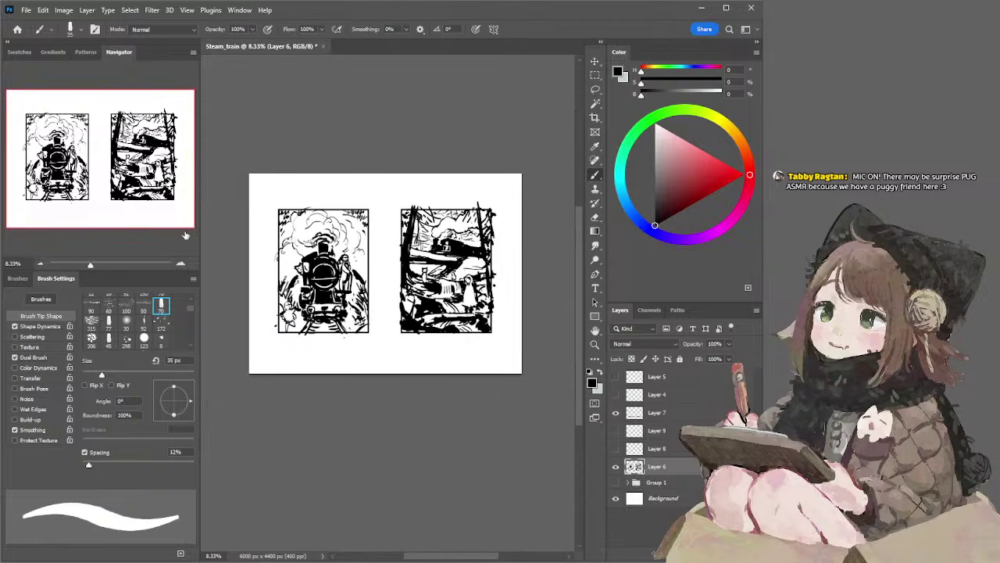
left_click(180, 264)
Step: Carve details into the river scene's train with a 30 px eraser and touch up its ink with a 35 px brush
key("e")
key("bracketleft")
key("bracketleft")
key("bracketleft")
key("bracketleft")
key("bracketleft")
key("bracketleft")
key("bracketleft")
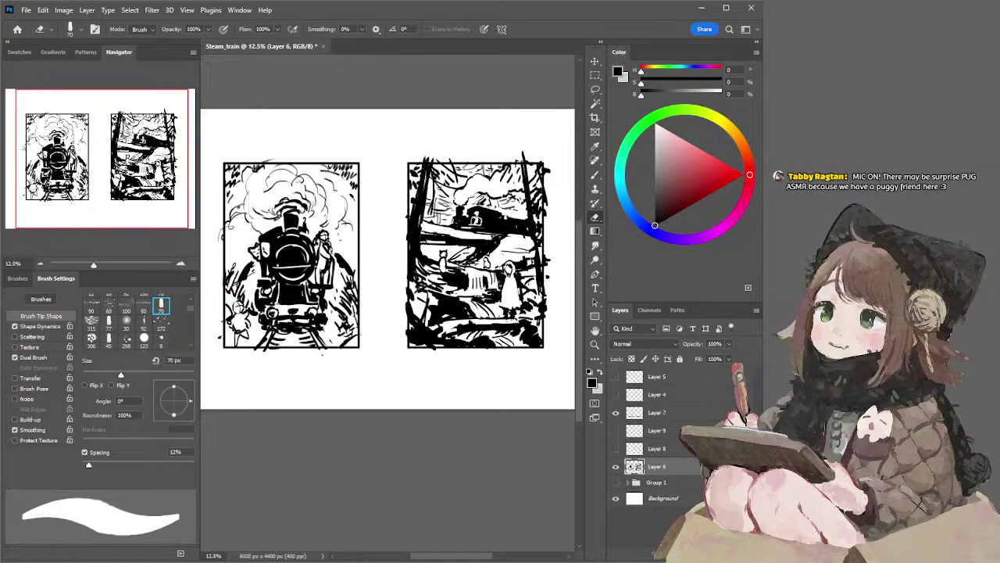
left_click_drag(101, 375, 98, 375)
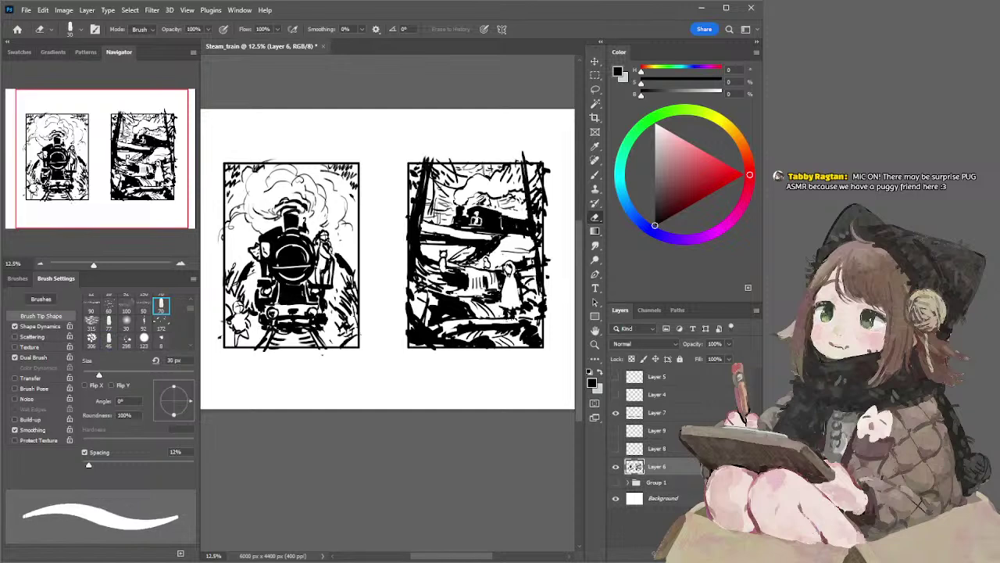
key("b")
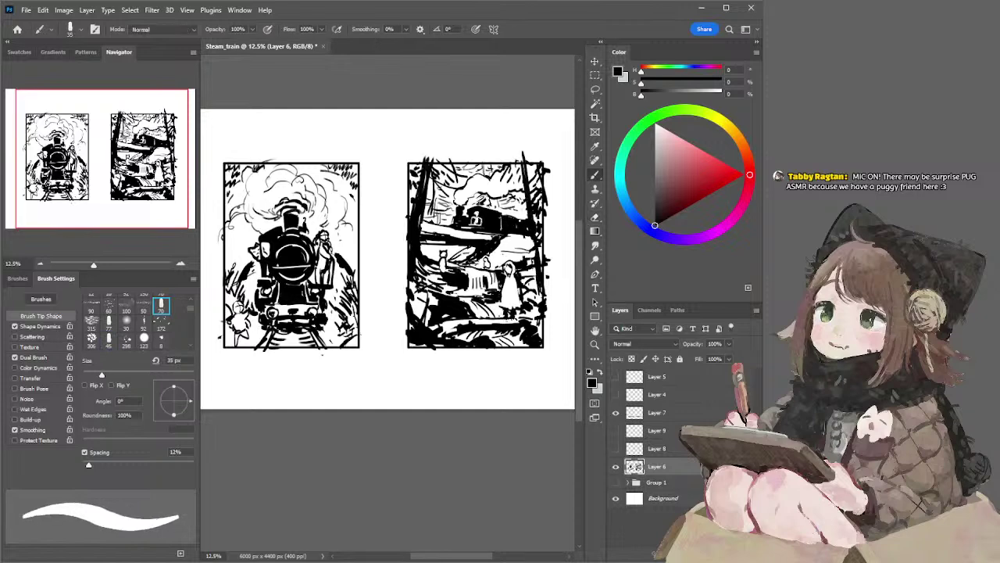
key("e")
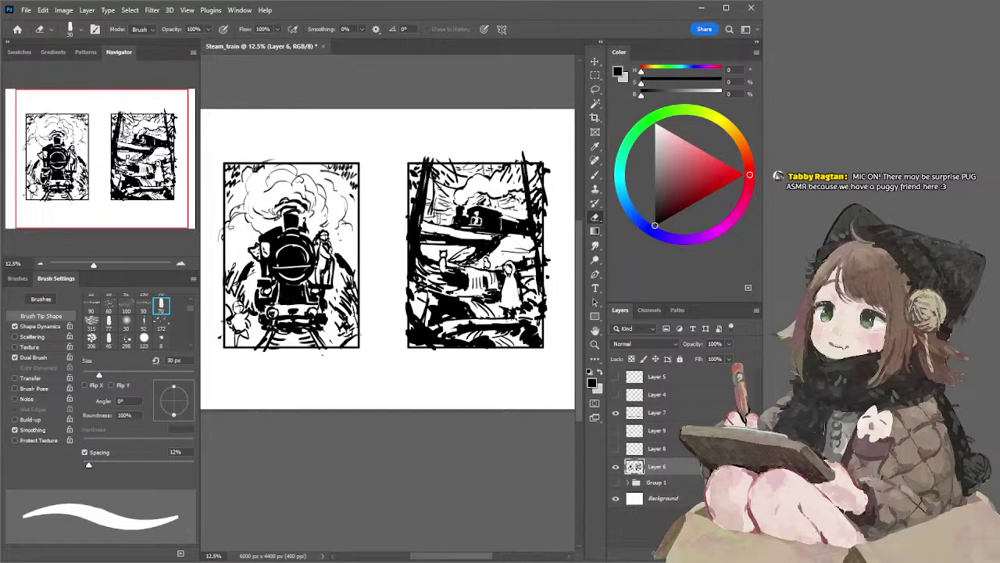
key("b")
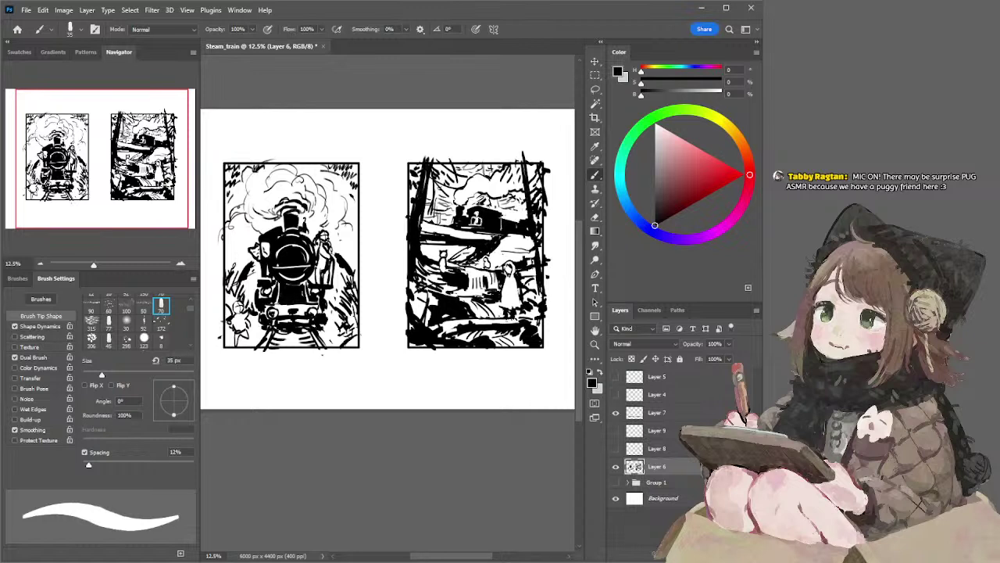
Step: Reshape the river scene's locomotive and the cars behind it with a 35 px brush and 25 px and 35 px erasers
key("l")
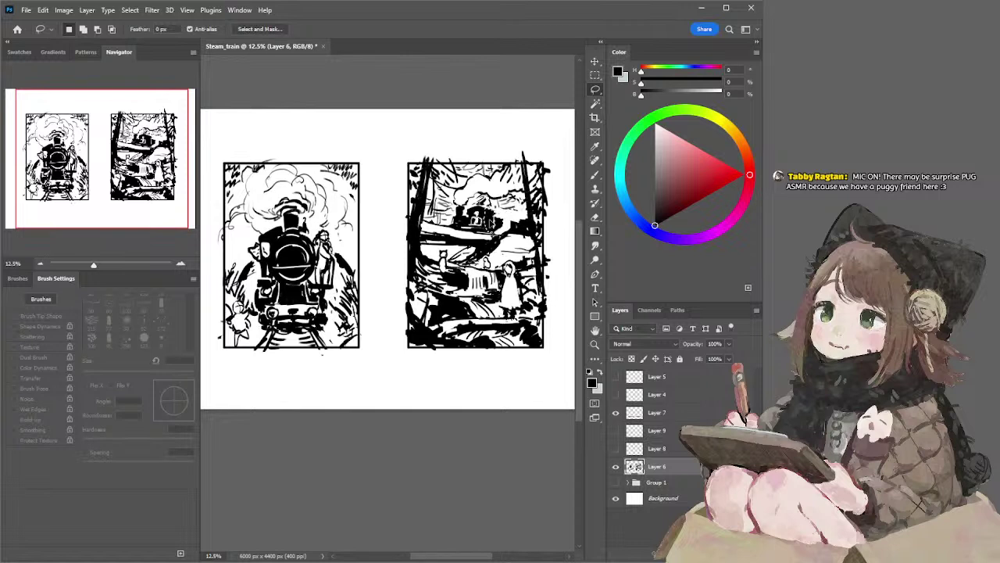
key("b")
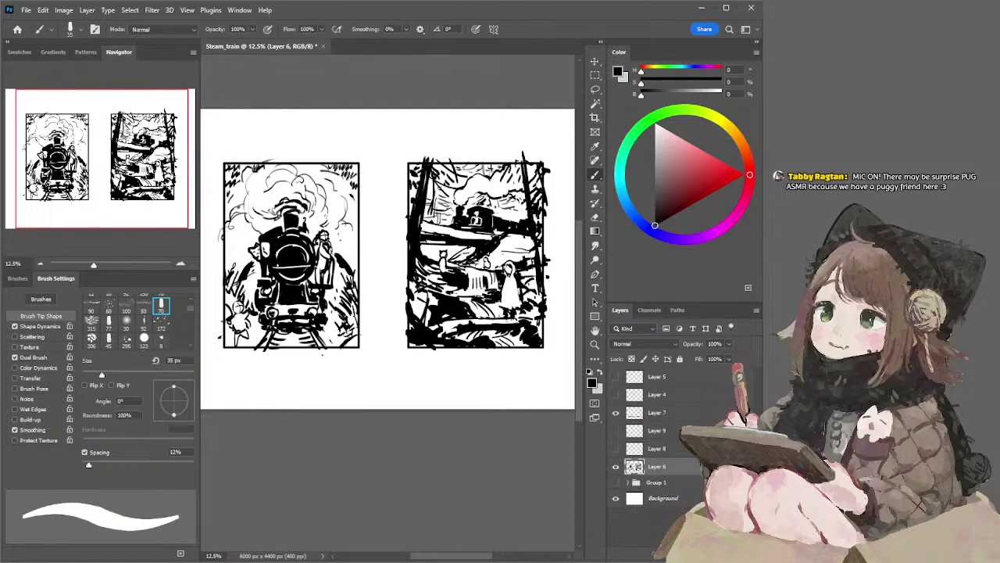
key("e")
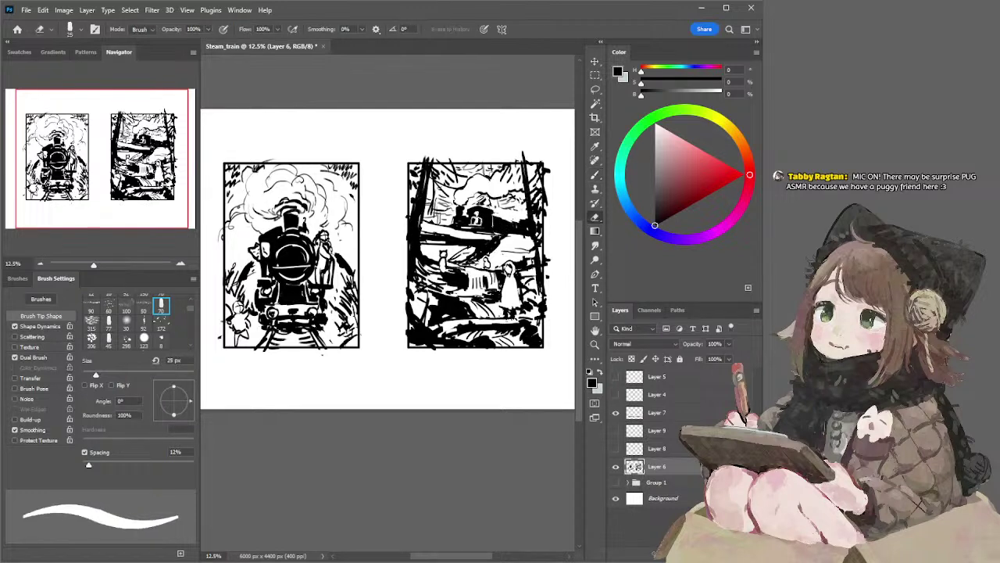
key("]")
key("]")
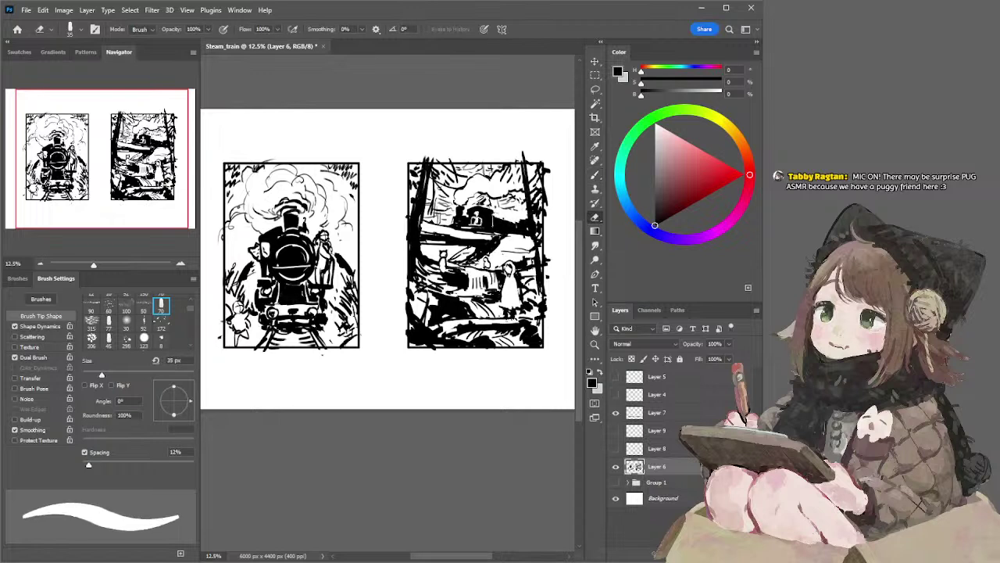
key("b")
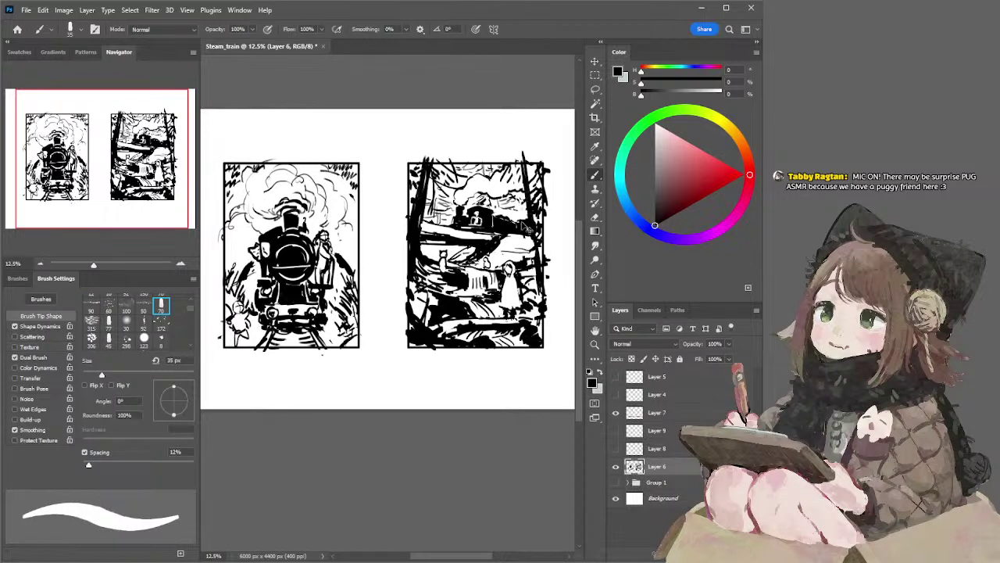
Step: Sharpen the small train on the bridge by alternating a 25 px eraser and a 35 px brush
key("e")
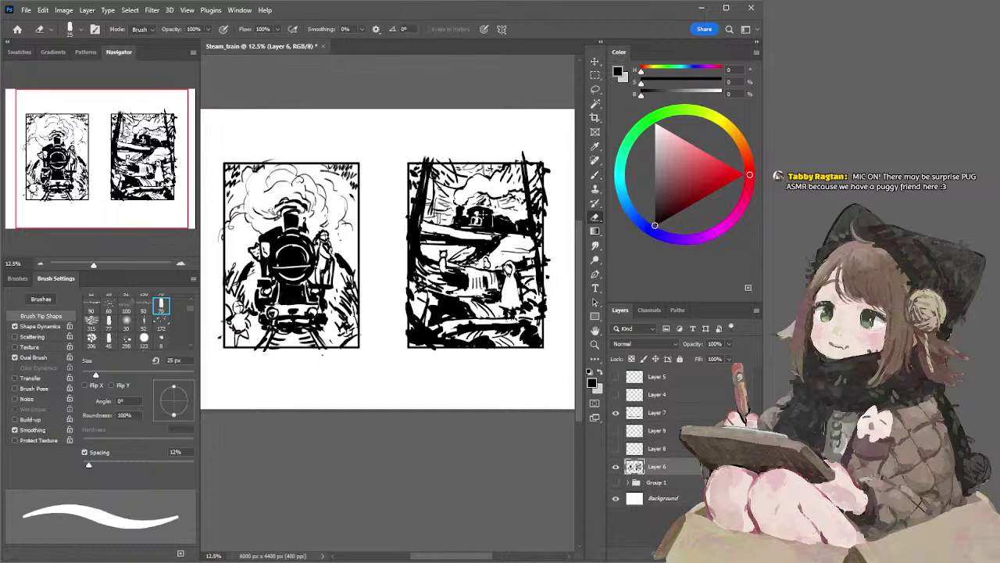
key("b")
key("e")
key("b")
key("e")
key("b")
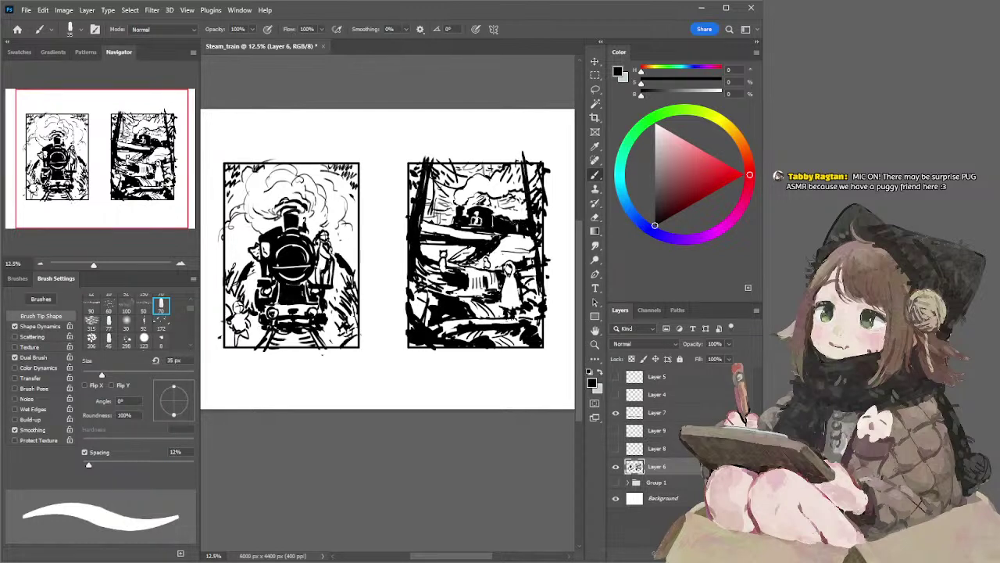
Step: Touch up the river scene's inking, alternating 35 px and 50 px brushes with 30 px, 40 px and 125 px erasers
key("e")
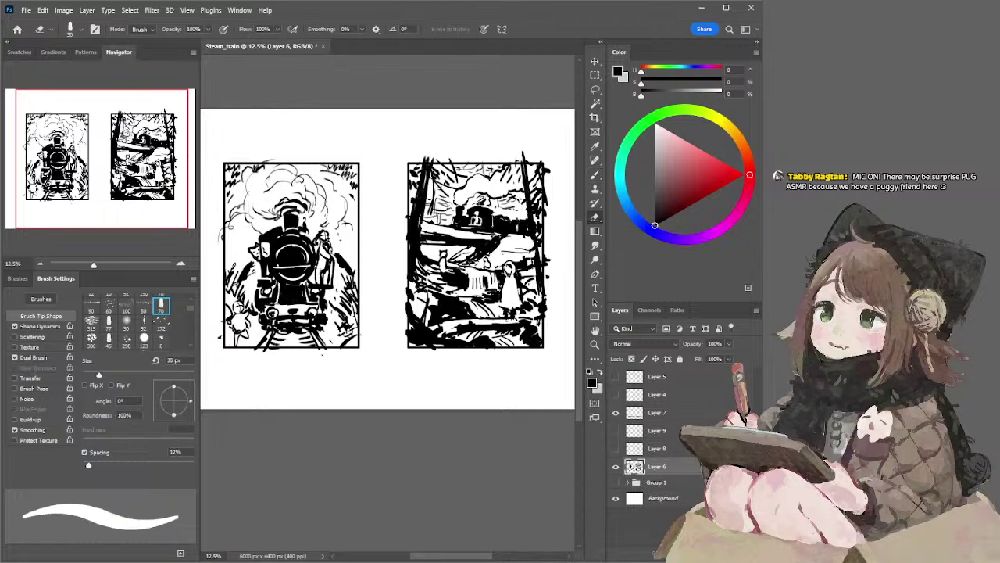
key("b")
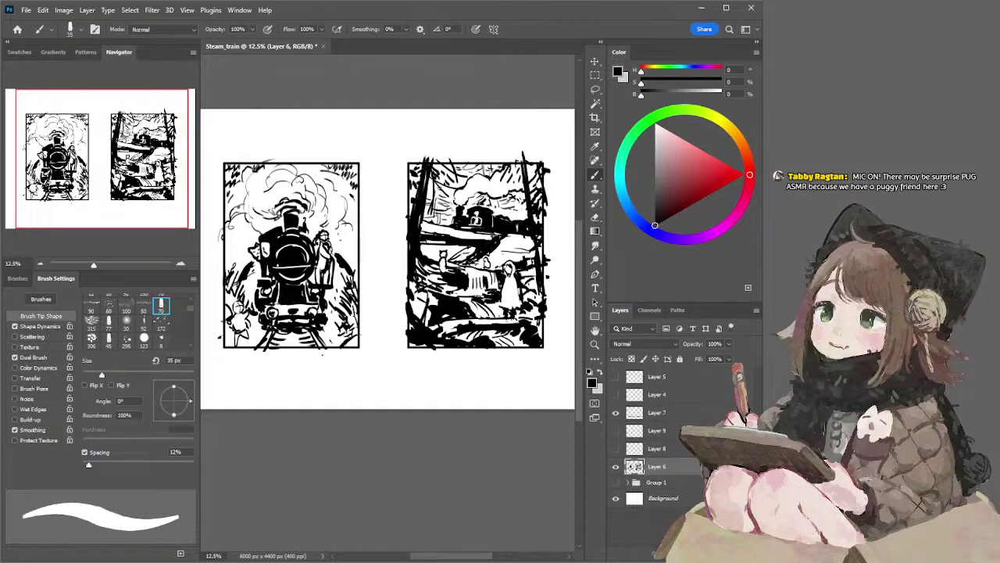
key("e")
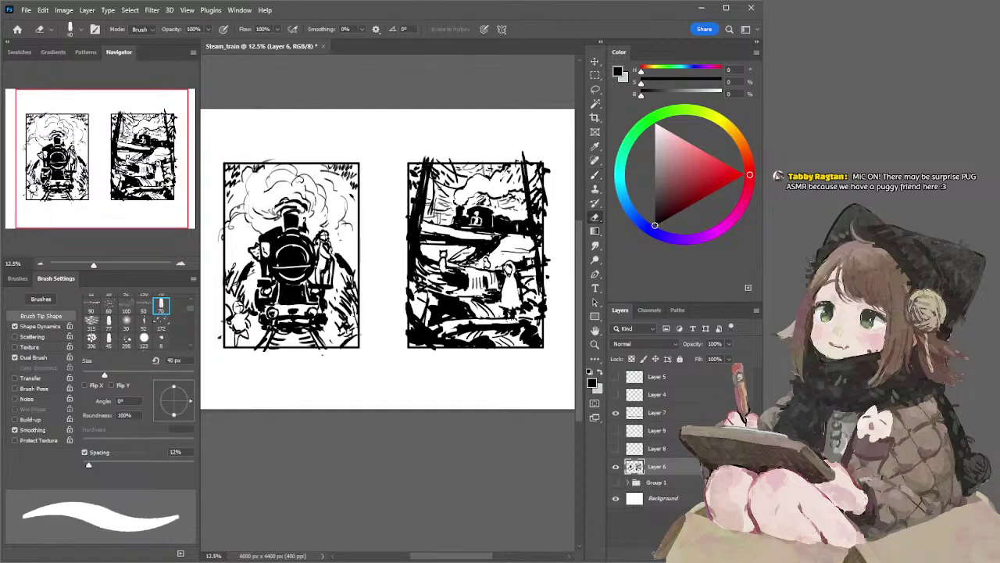
key("b")
key("]")
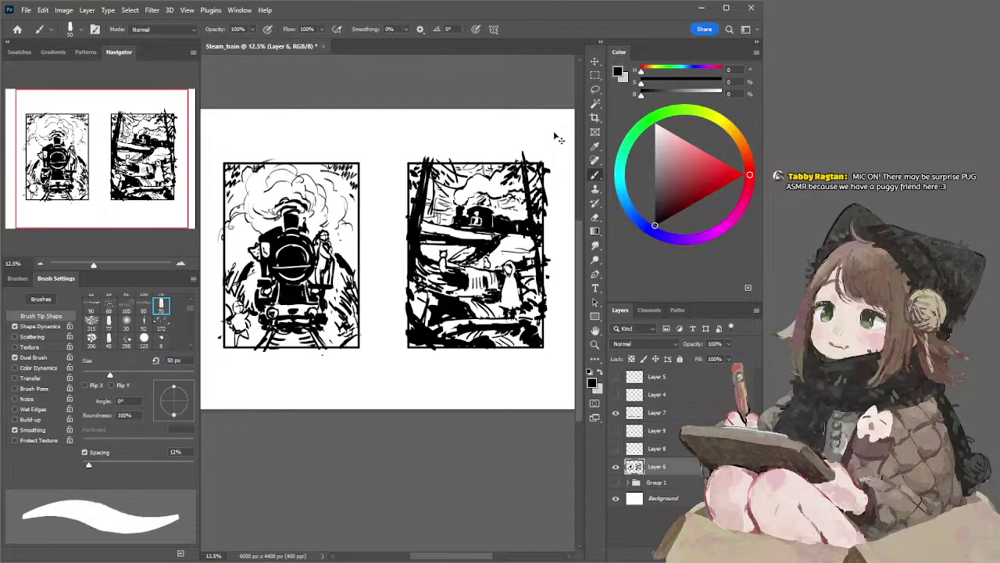
key("e")
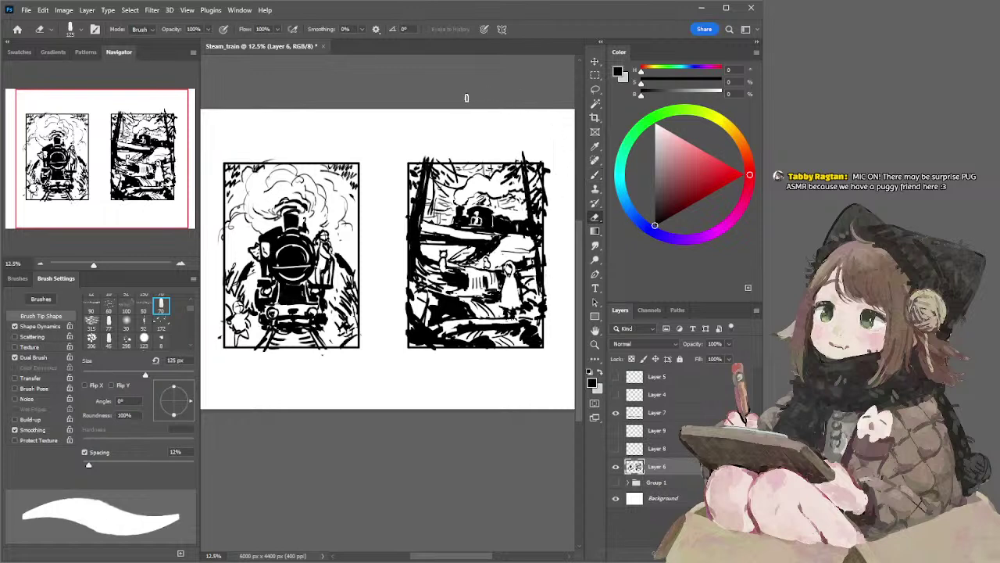
key("b")
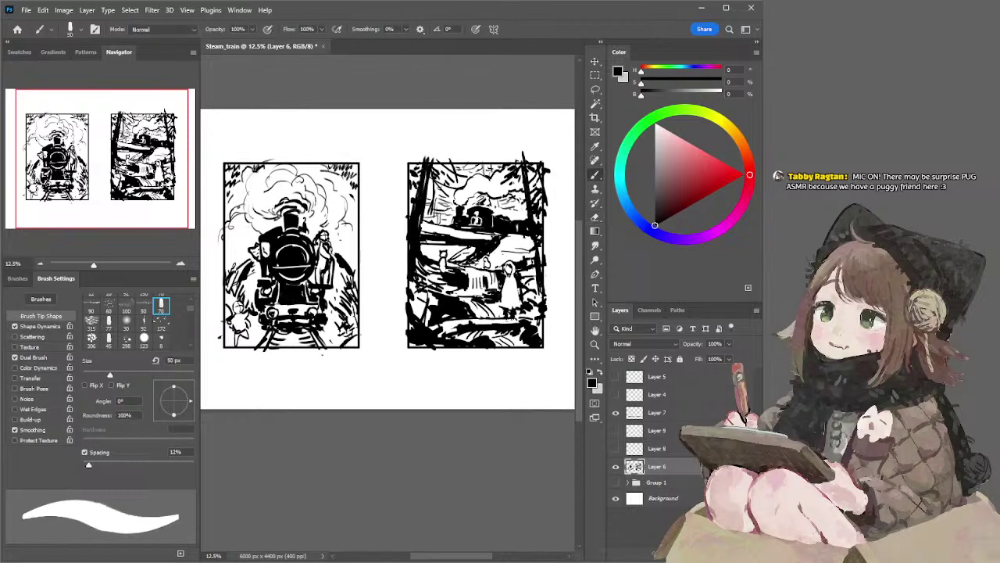
Step: Add bold ink accents to the front-view train's chimney smoke and trackside bushes with a 50 px brush, undoing stray strokes
left_click_drag(250, 263, 235, 282)
key("ctrl+z")
mouse_move(274, 208)
left_mouse_down()
mouse_move(280, 214)
mouse_move(289, 196)
left_mouse_up()
key("ctrl+z")
Step: Rework the river scene's foreground and banks with a 40 px brush and 80 px and 60 px erasers
key("bracketleft")
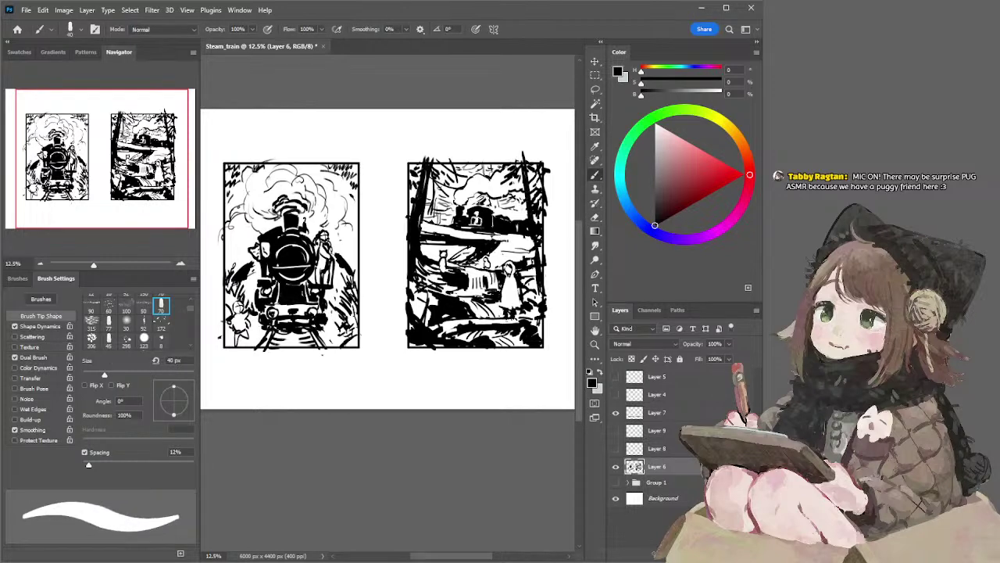
left_click_drag(483, 258, 477, 262)
left_click_drag(514, 113, 468, 109)
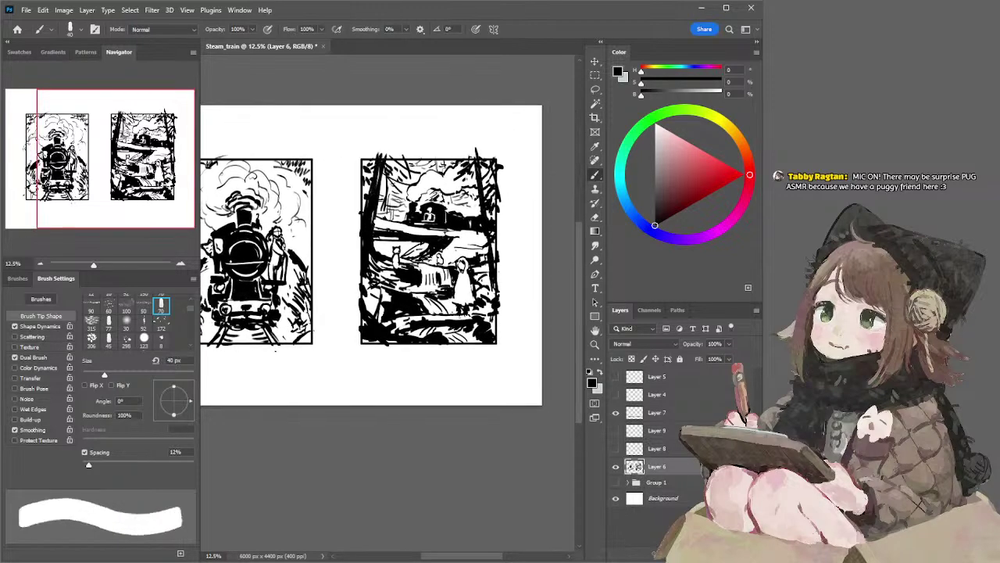
key("e")
key("bracketright")
key("bracketright")
key("bracketright")
key("bracketright")
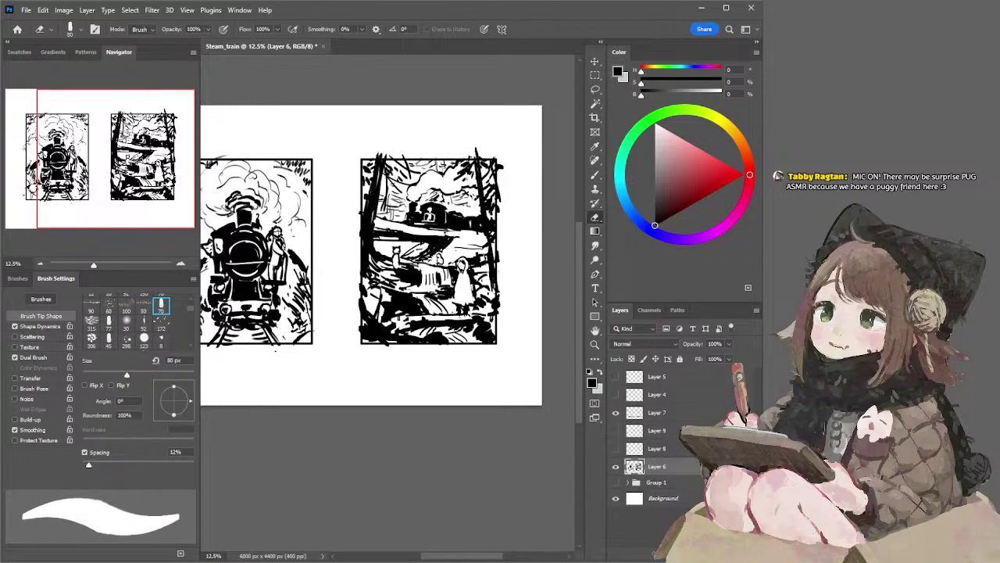
mouse_move(381, 320)
left_mouse_down()
mouse_move(439, 316)
mouse_move(396, 315)
left_mouse_up()
key("bracketleft")
key("bracketleft")
left_click_drag(535, 317, 518, 329)
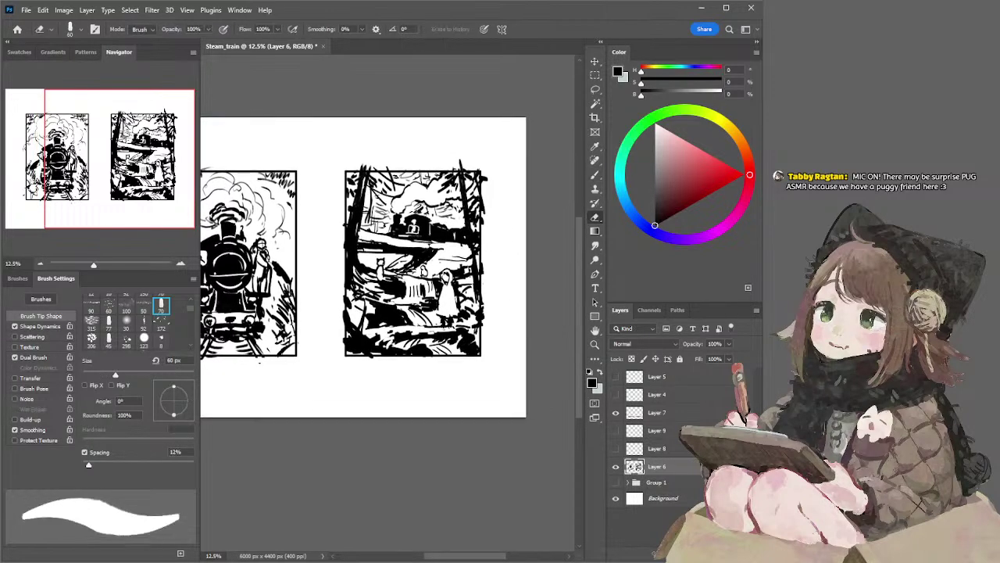
Step: Ink the river scene's tree trunks and foliage with a 40 px brush, trimming the edges with a 45 px eraser
left_click_drag(461, 180, 459, 163)
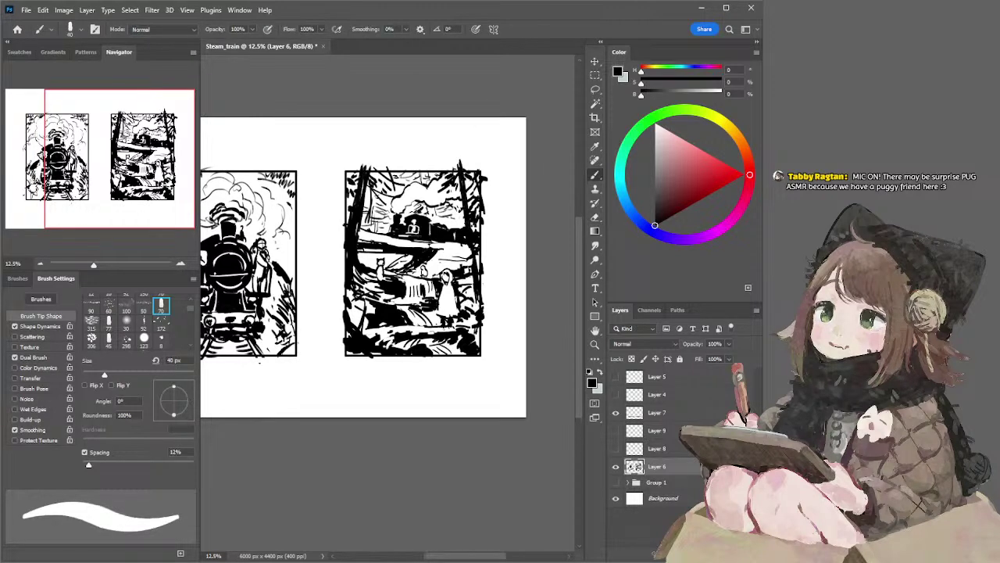
key("e")
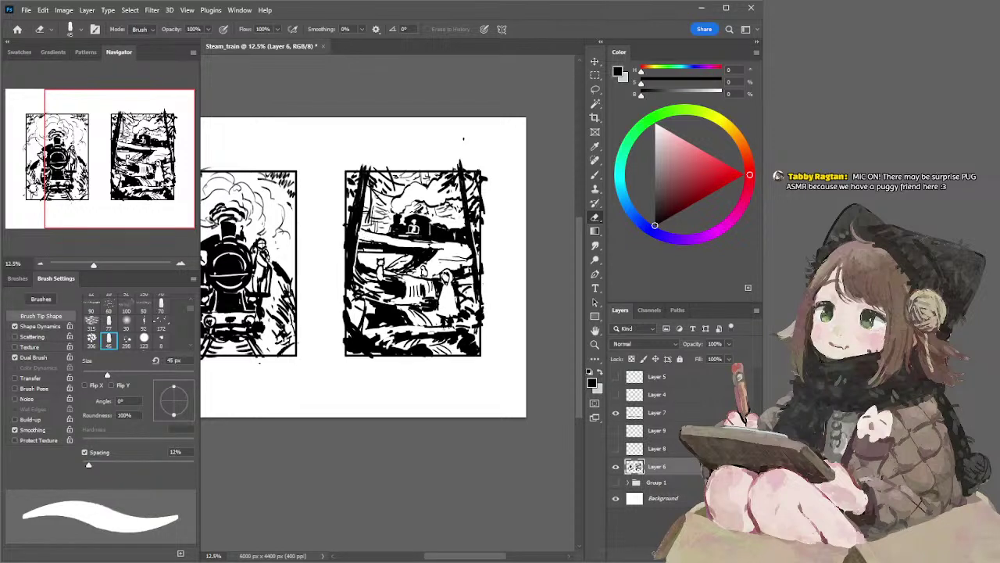
key("b")
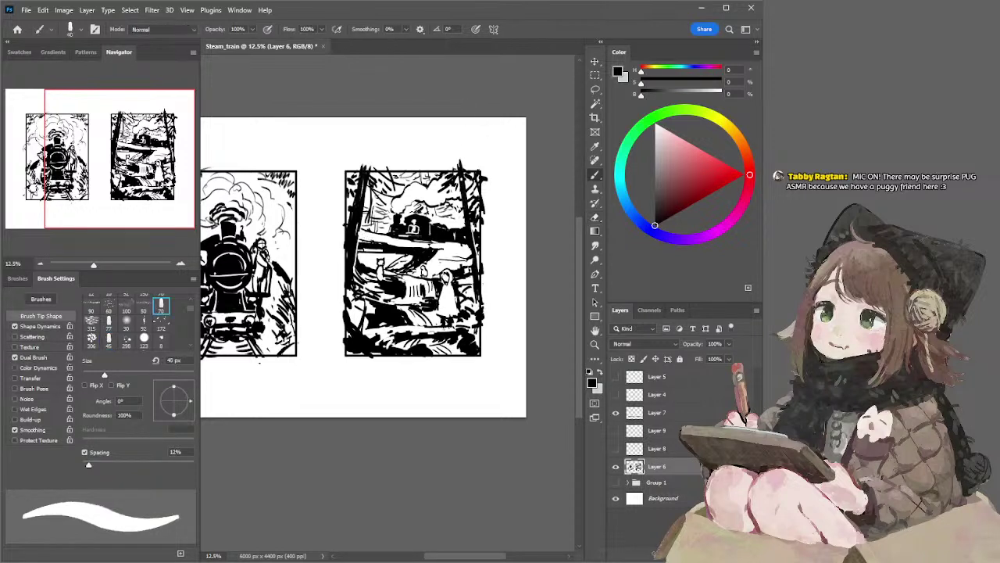
left_click_drag(493, 186, 486, 180)
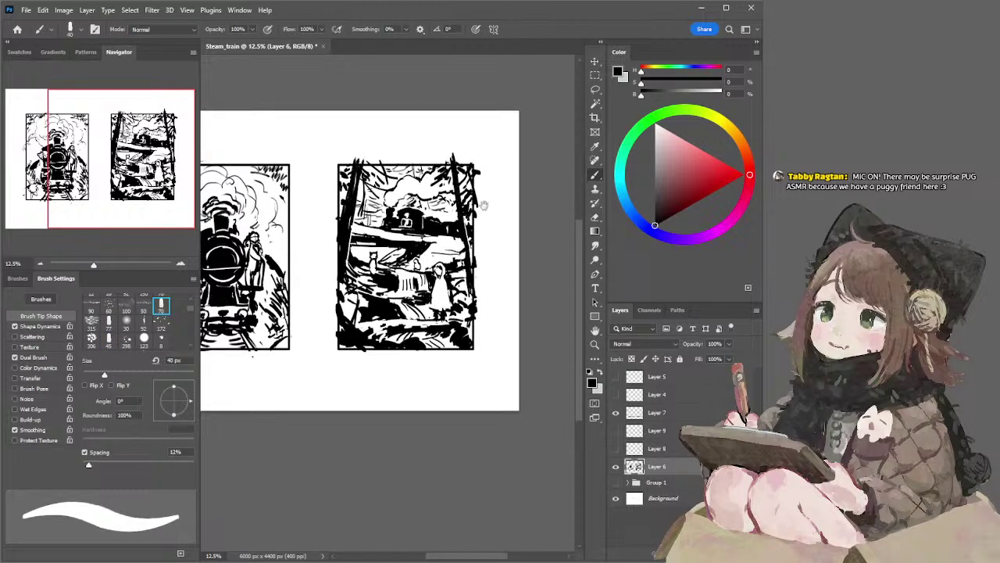
left_click_drag(476, 258, 495, 263)
key("e")
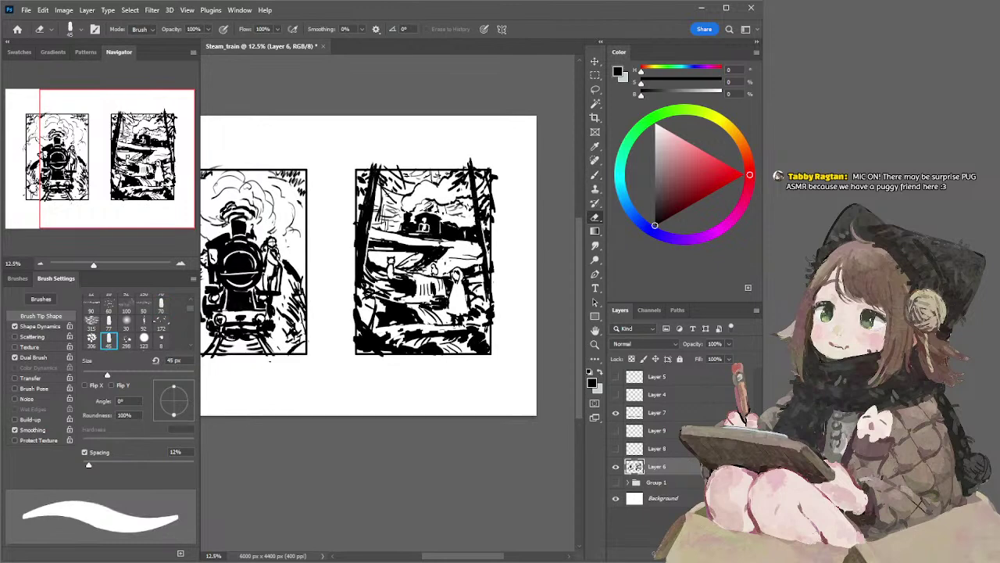
key("b")
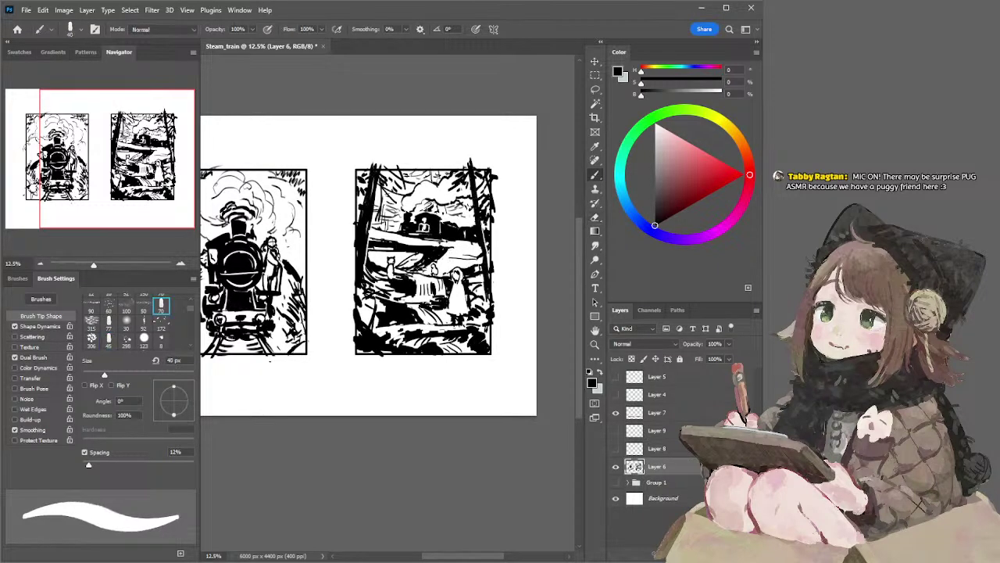
left_click_drag(475, 247, 474, 244)
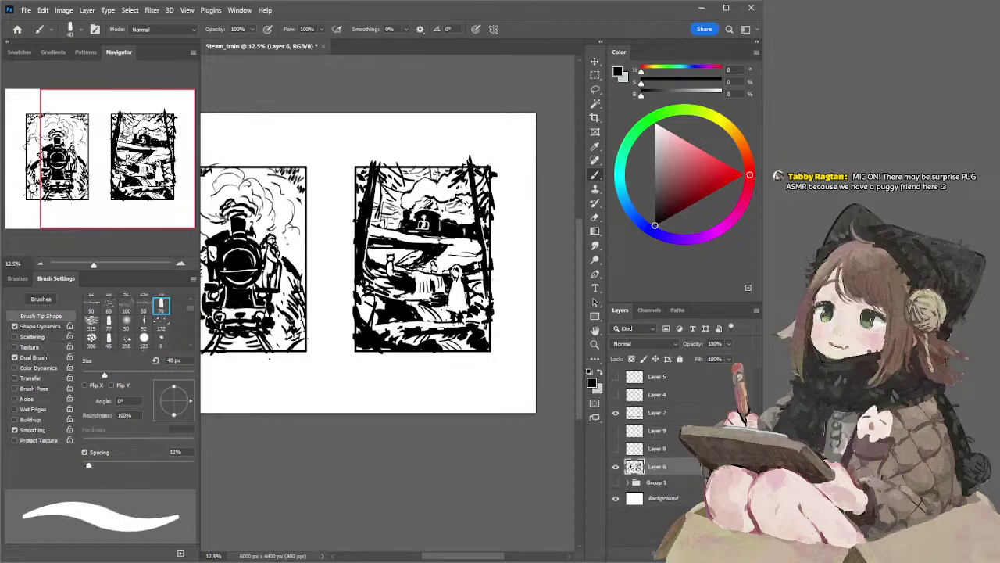
left_click_drag(466, 251, 474, 258)
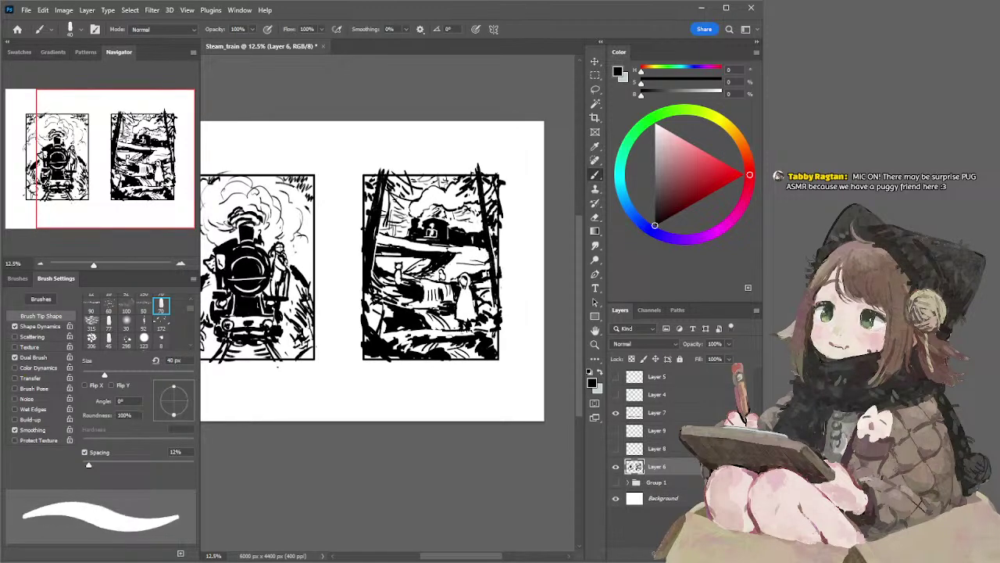
mouse_move(403, 114)
left_mouse_down()
mouse_move(456, 123)
mouse_move(455, 101)
left_mouse_up()
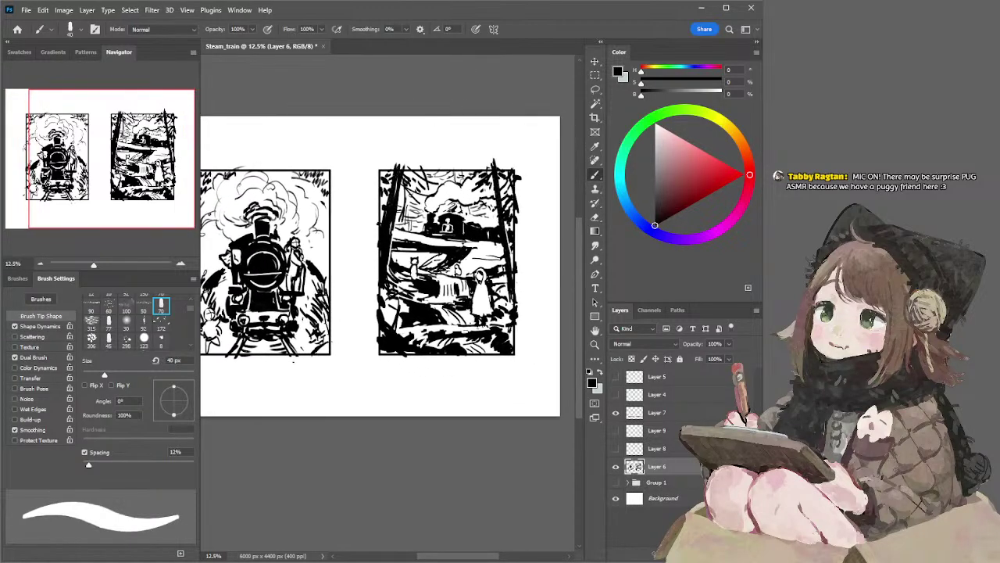
Step: Add finer foliage marks to the river scene with a 35 px brush, clean up with a 45 px eraser, and compare both thumbnails
key("bracketleft")
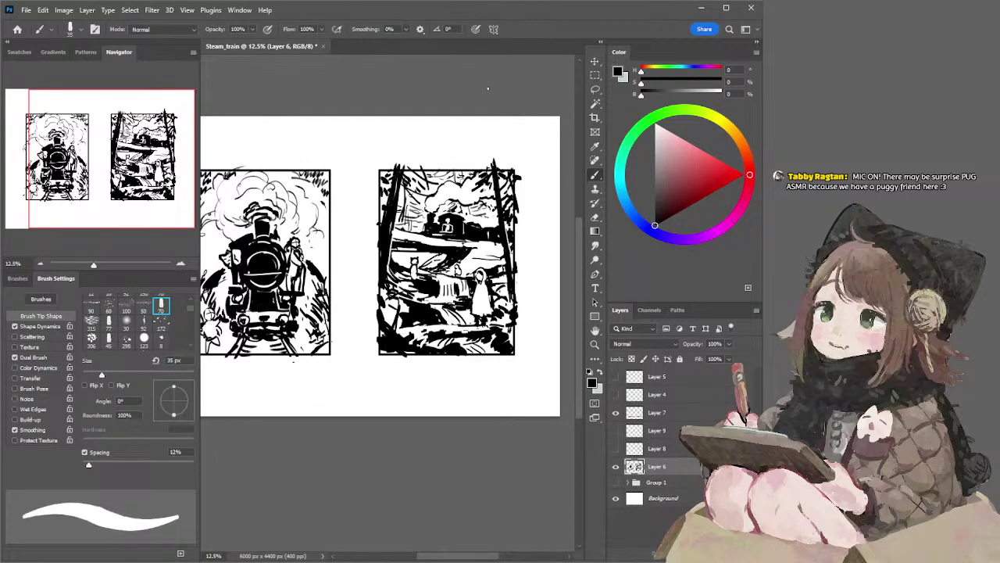
key("e")
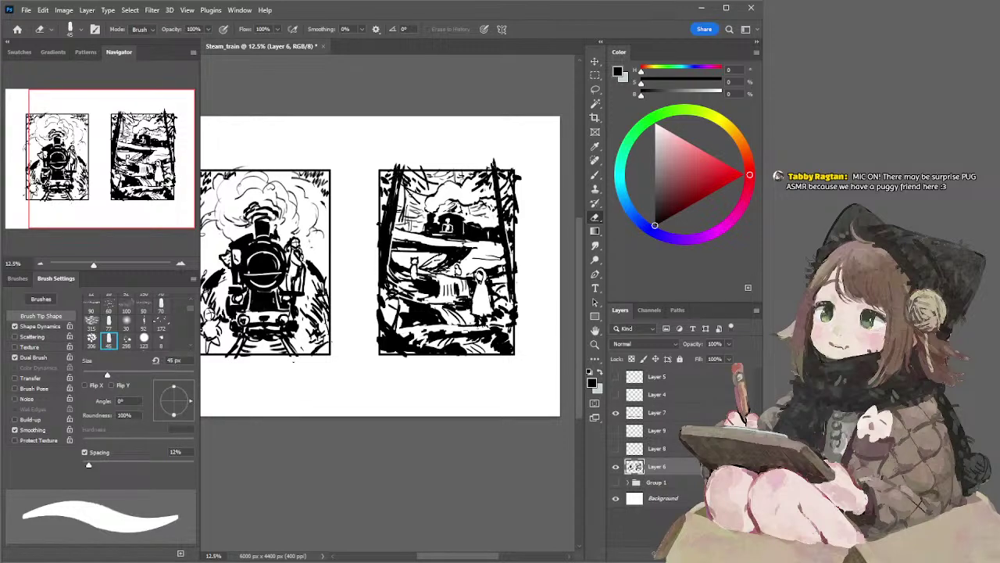
key("b")
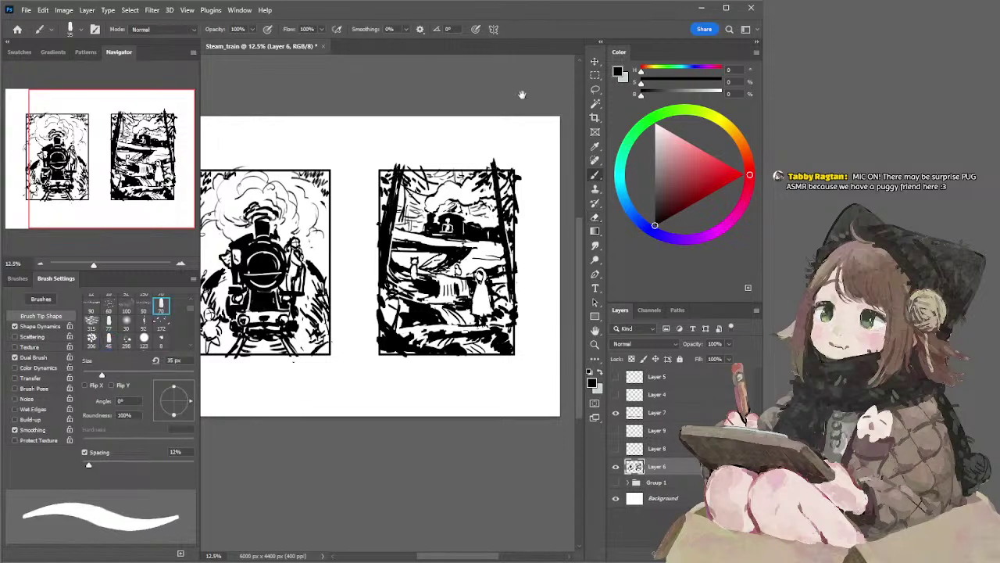
left_click_drag(520, 96, 473, 101)
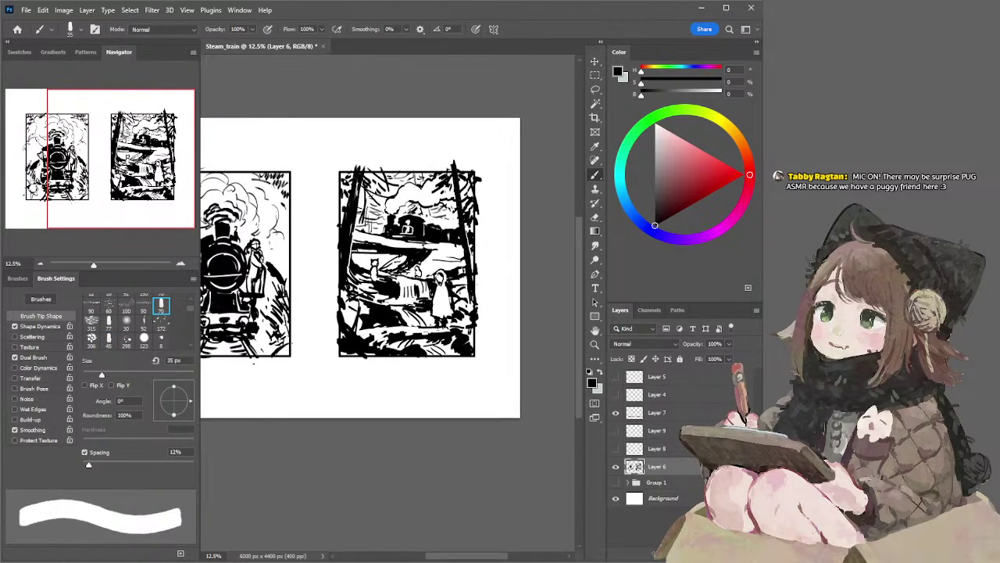
left_click_drag(345, 175, 342, 182)
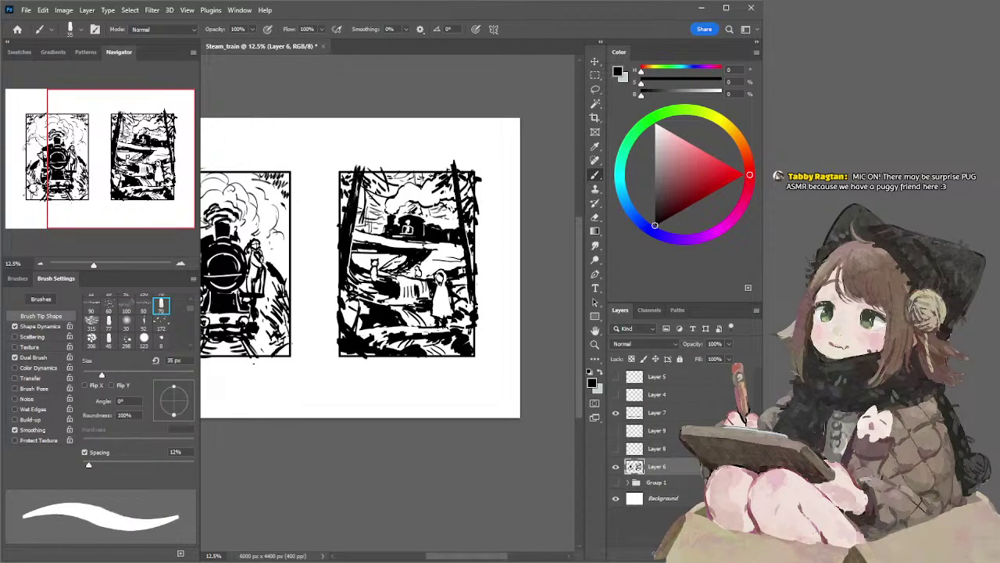
left_click_drag(441, 81, 415, 84)
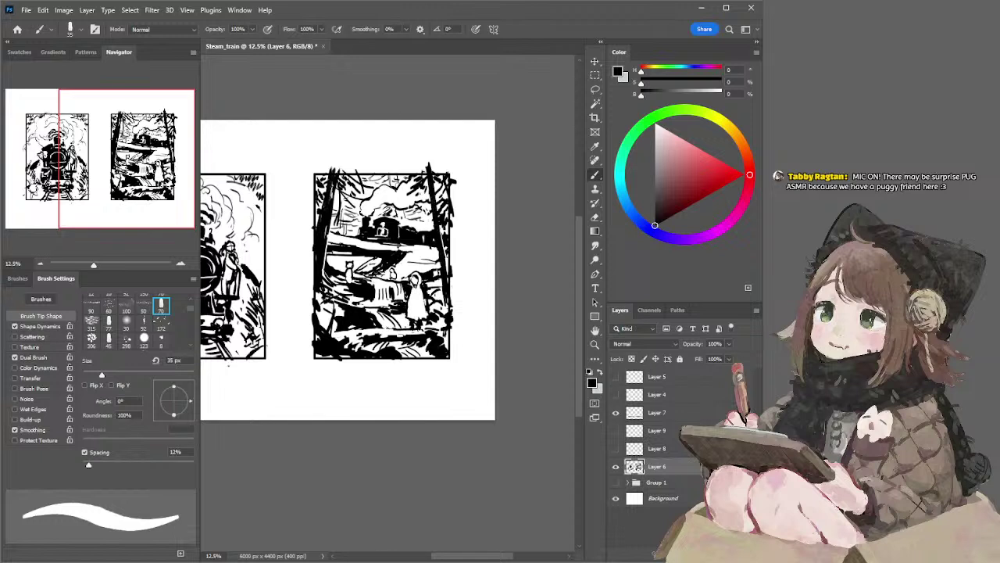
key("e")
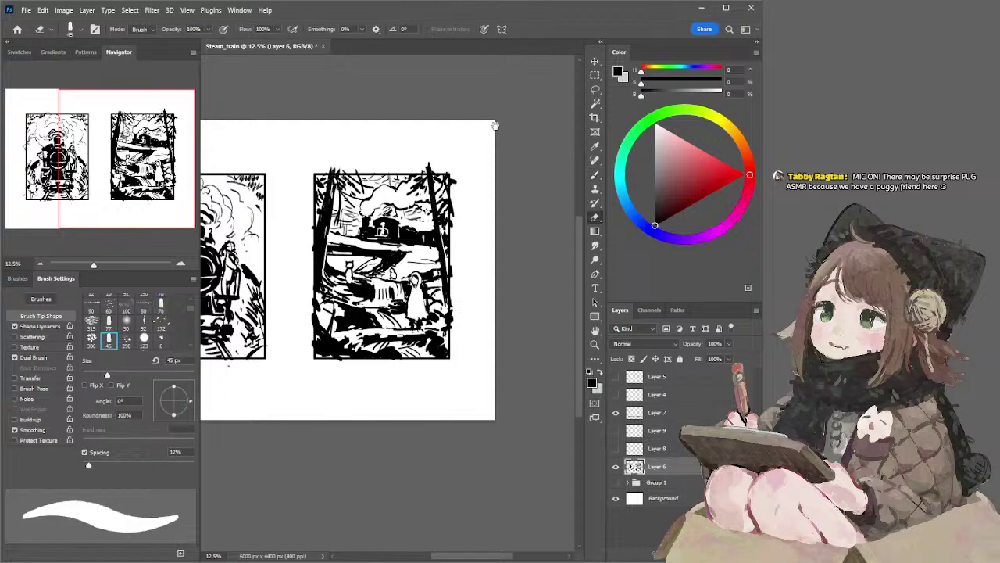
left_click_drag(523, 152, 524, 127)
mouse_move(397, 125)
left_mouse_down()
mouse_move(420, 146)
mouse_move(502, 152)
left_mouse_up()
left_click_drag(411, 154, 400, 154)
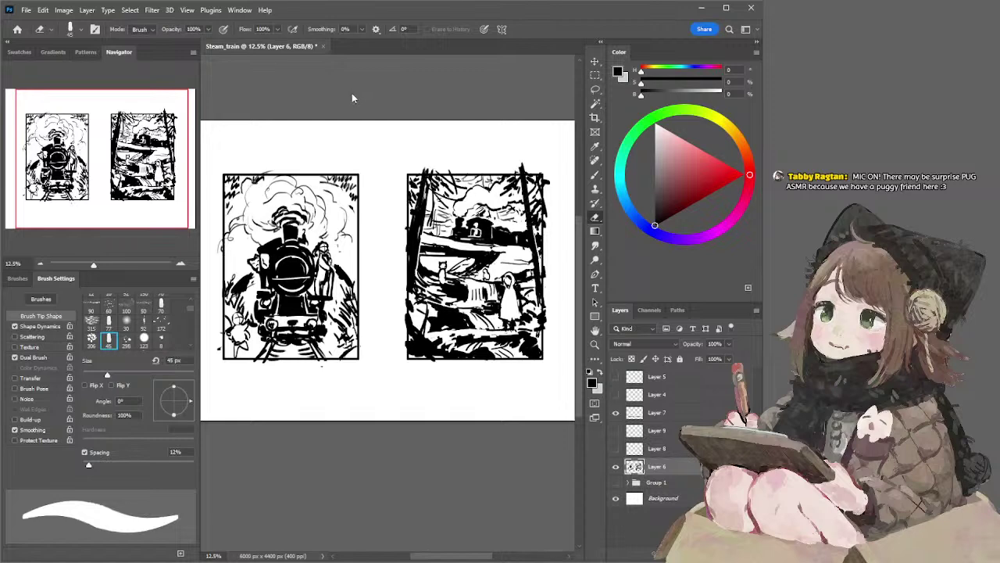
mouse_move(410, 102)
left_mouse_down()
mouse_move(389, 95)
mouse_move(415, 93)
left_mouse_up()
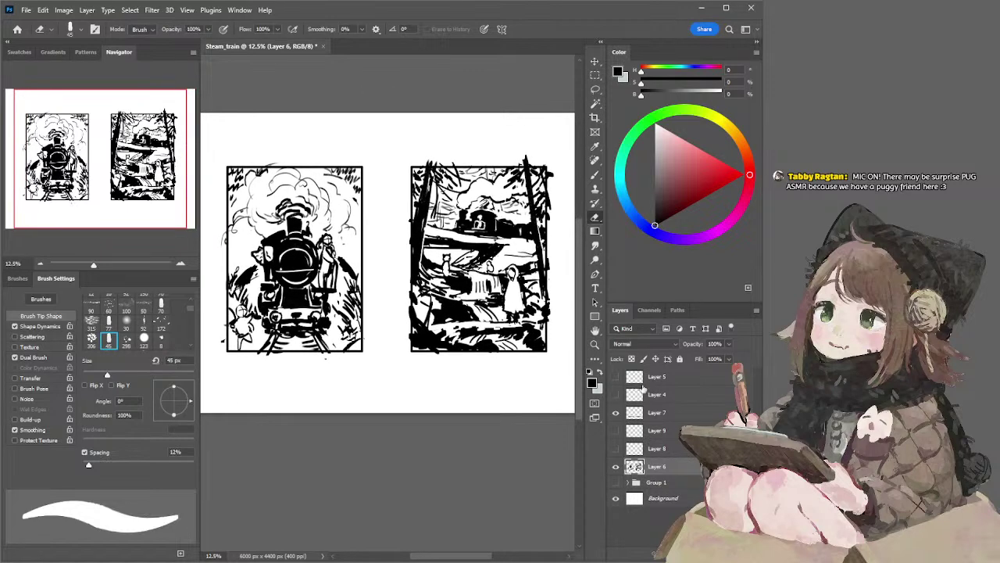
Step: Create a new layer above Layer 7 and hand-letter "DONE !" above the thumbnails with a 35 px brush
left_click(655, 378)
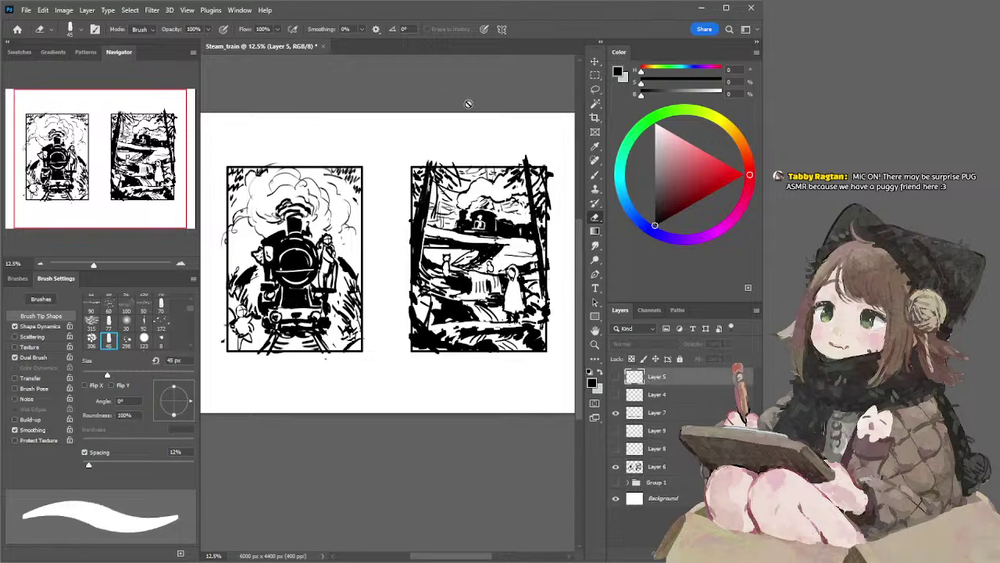
left_click(639, 419)
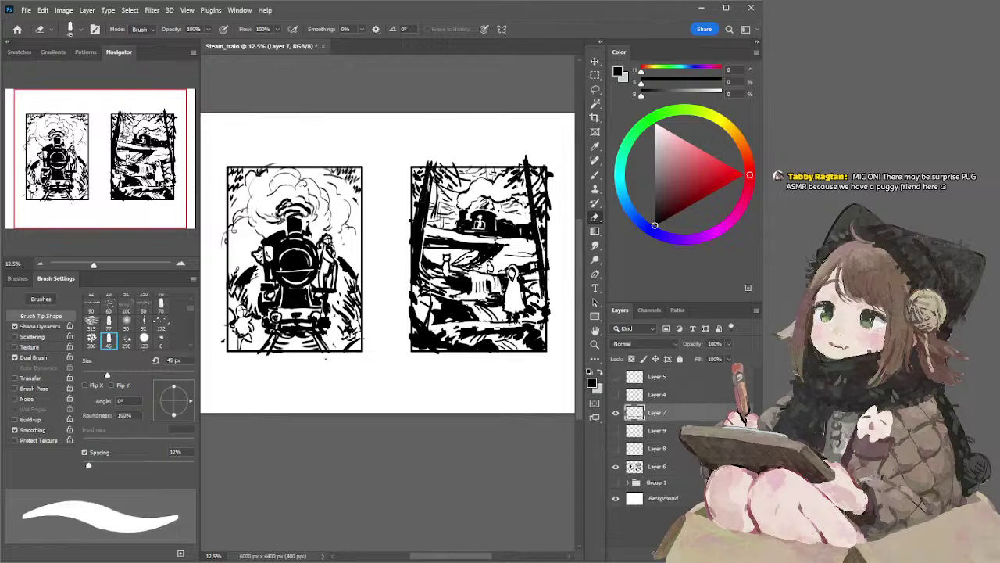
key("ctrl+shift+alt+n")
key("b")
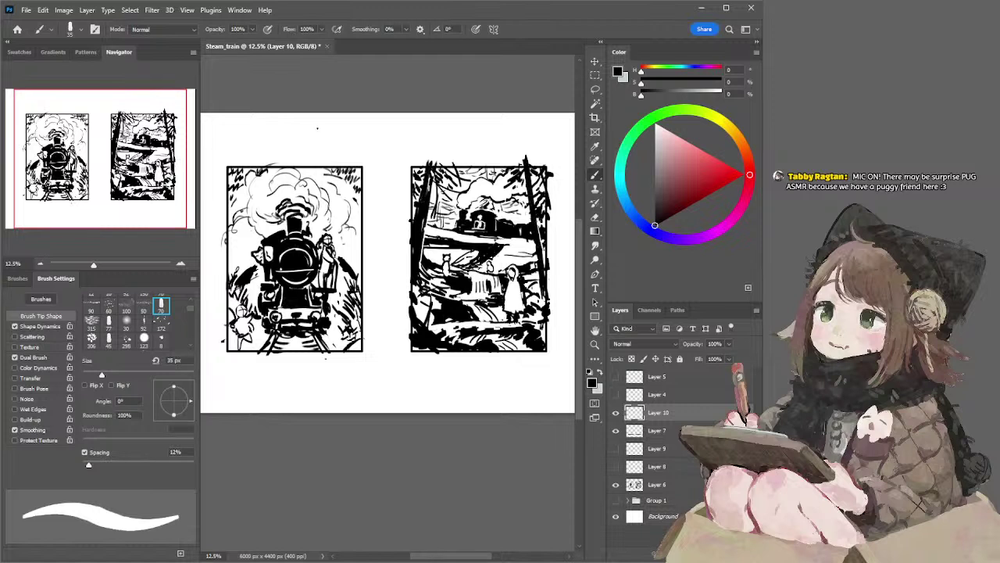
mouse_move(326, 123)
left_mouse_down()
mouse_move(322, 144)
mouse_move(360, 125)
mouse_move(395, 141)
mouse_move(396, 125)
mouse_move(412, 143)
left_mouse_up()
mouse_move(414, 142)
left_mouse_down()
mouse_move(430, 143)
mouse_move(430, 121)
left_mouse_up()
left_click_drag(412, 133, 462, 136)
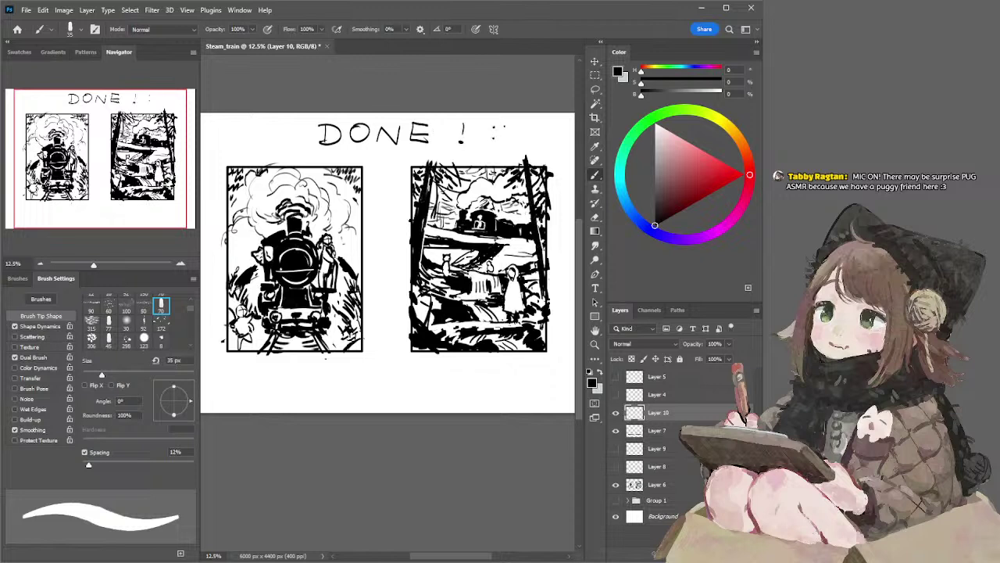
Step: Undo the rough face dots and draw a small smiley face after the "DONE !" lettering
mouse_move(505, 127)
left_mouse_down()
mouse_move(507, 138)
mouse_move(469, 123)
mouse_move(457, 135)
left_mouse_up()
key("ctrl+z")
key("ctrl+z")
key("ctrl+z")
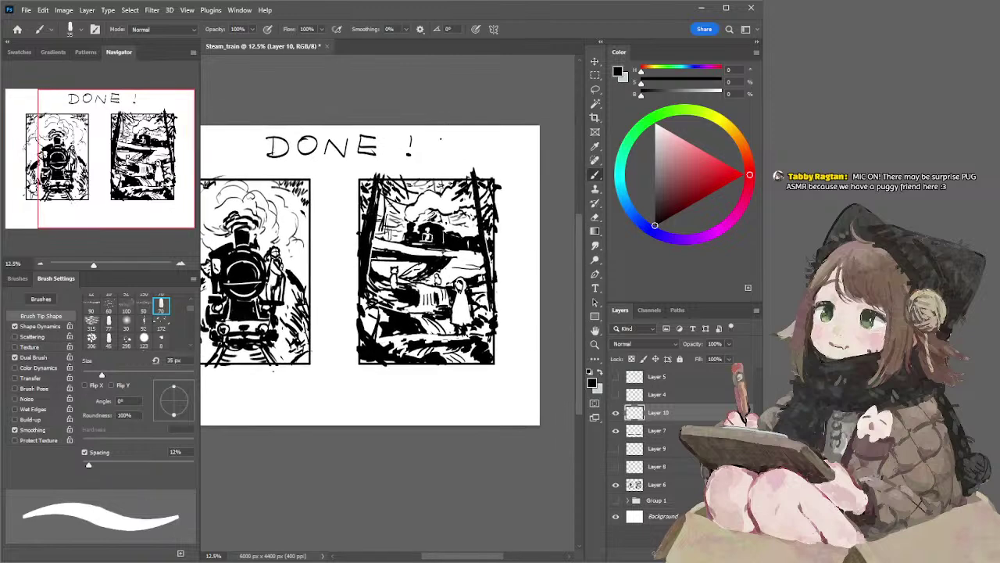
mouse_move(441, 142)
left_mouse_down()
mouse_move(463, 147)
mouse_move(442, 145)
mouse_move(511, 108)
left_mouse_up()
Step: Doodle a round head with a black cat-eared hat below the thumbnails using 45 px and 40 px brushes, undoing stray strokes
mouse_move(409, 186)
left_mouse_down()
mouse_move(428, 167)
mouse_move(415, 138)
mouse_move(339, 133)
mouse_move(361, 124)
left_mouse_up()
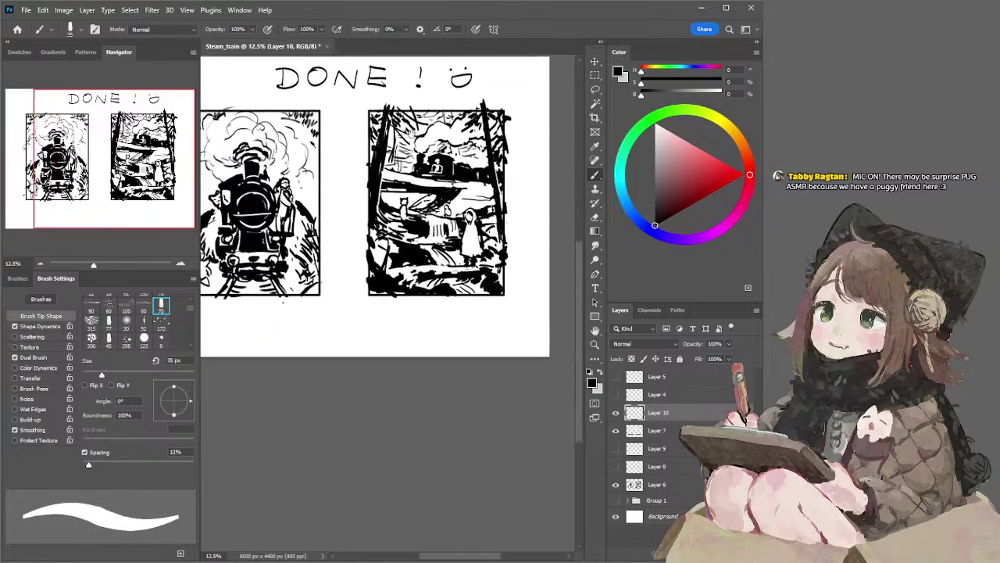
key("bracketright")
key("bracketright")
mouse_move(323, 310)
left_mouse_down()
mouse_move(321, 327)
mouse_move(309, 315)
left_mouse_up()
key("ctrl+z")
key("ctrl+z")
mouse_move(309, 315)
left_mouse_down()
mouse_move(318, 325)
mouse_move(342, 297)
mouse_move(321, 340)
mouse_move(331, 346)
mouse_move(352, 317)
mouse_move(363, 341)
mouse_move(361, 330)
mouse_move(339, 350)
mouse_move(333, 327)
left_mouse_up()
key("bracketleft")
key("ctrl+z")
key("ctrl+z")
key("ctrl+z")
key("ctrl+z")
key("ctrl+z")
key("ctrl+z")
key("ctrl+z")
key("ctrl+z")
key("ctrl+z")
key("ctrl+z")
Step: Draw the doodled head's fringe and facial features with a 35 px brush, undoing unwanted strokes
key("[")
mouse_move(348, 320)
left_mouse_down()
mouse_move(345, 344)
mouse_move(357, 339)
mouse_move(341, 343)
left_mouse_up()
key("ctrl+z")
key("ctrl+z")
key("ctrl+z")
key("ctrl+z")
Step: Add the hat's pompom and loose hair strands to the doodled head with a 30 px brush, undoing unwanted strokes
key("[")
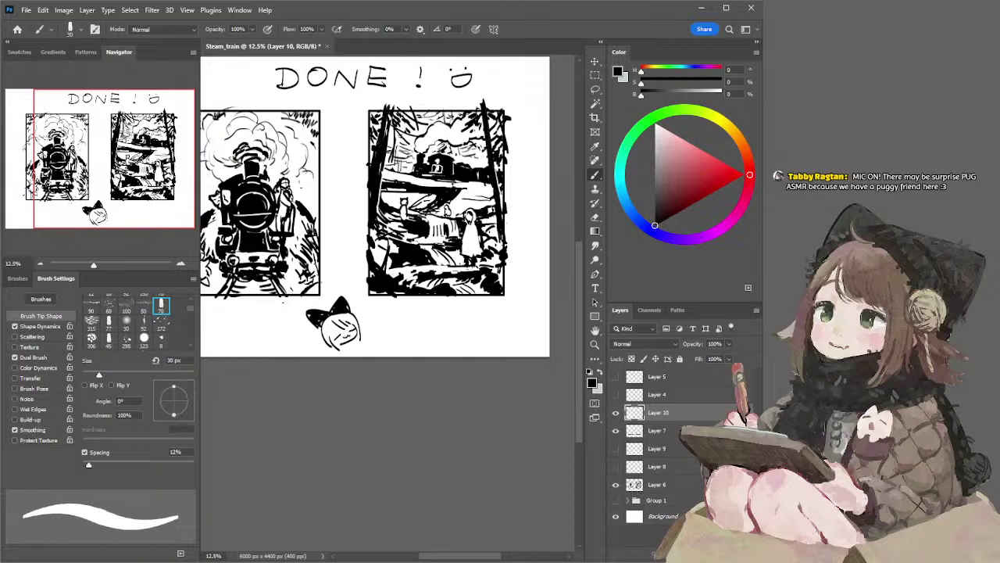
mouse_move(343, 323)
left_mouse_down()
mouse_move(332, 341)
mouse_move(367, 314)
left_mouse_up()
key("ctrl+z")
key("ctrl+z")
mouse_move(365, 318)
left_mouse_down()
mouse_move(309, 337)
mouse_move(327, 342)
left_mouse_up()
key("ctrl+z")
key("ctrl+z")
key("ctrl+z")
key("ctrl+z")
mouse_move(308, 320)
left_mouse_down()
mouse_move(320, 329)
mouse_move(364, 322)
left_mouse_up()
key("ctrl+z")
key("ctrl+z")
Step: Draw a small fluffy creature with pointed ears and a face beside the doodled head, redoing unwanted strokes
mouse_move(388, 319)
left_mouse_down()
mouse_move(410, 341)
mouse_move(400, 326)
left_mouse_up()
key("ctrl+z")
key("ctrl+z")
key("ctrl+z")
key("ctrl+z")
key("ctrl+z")
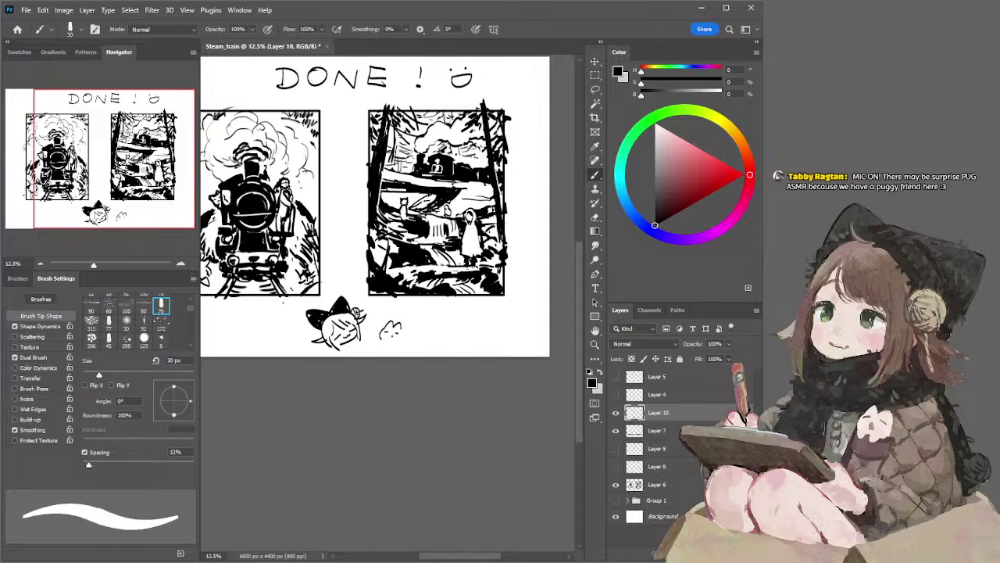
left_click_drag(401, 329, 412, 347)
key("ctrl+z")
key("ctrl+z")
key("ctrl+z")
Step: Add finishing strokes beneath the doodled head, letter "YAY" above the small creature, and check the whole canvas
left_click_drag(346, 350, 346, 350)
left_click_drag(373, 307, 388, 314)
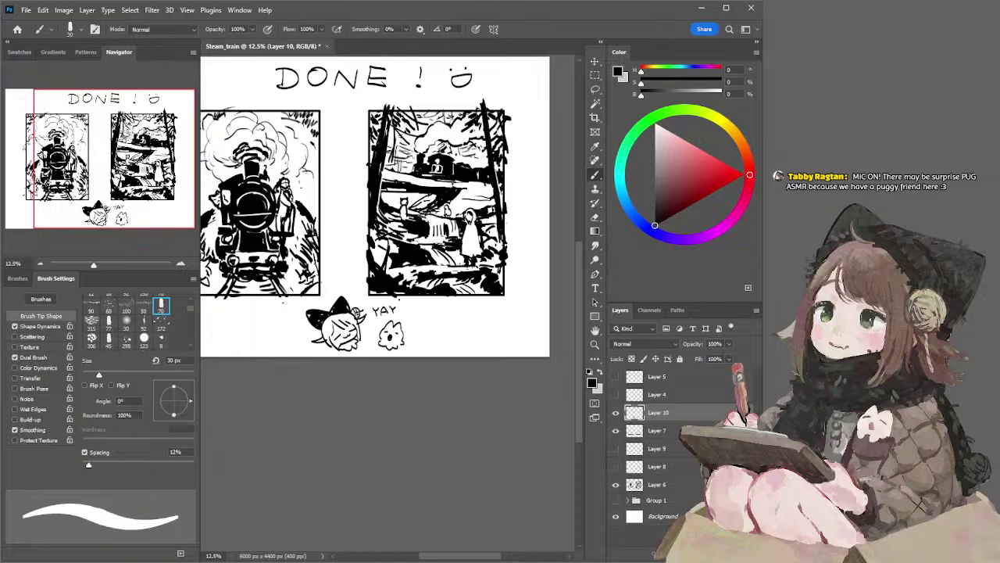
left_click_drag(422, 273, 447, 349)
left_click_drag(392, 295, 422, 296)
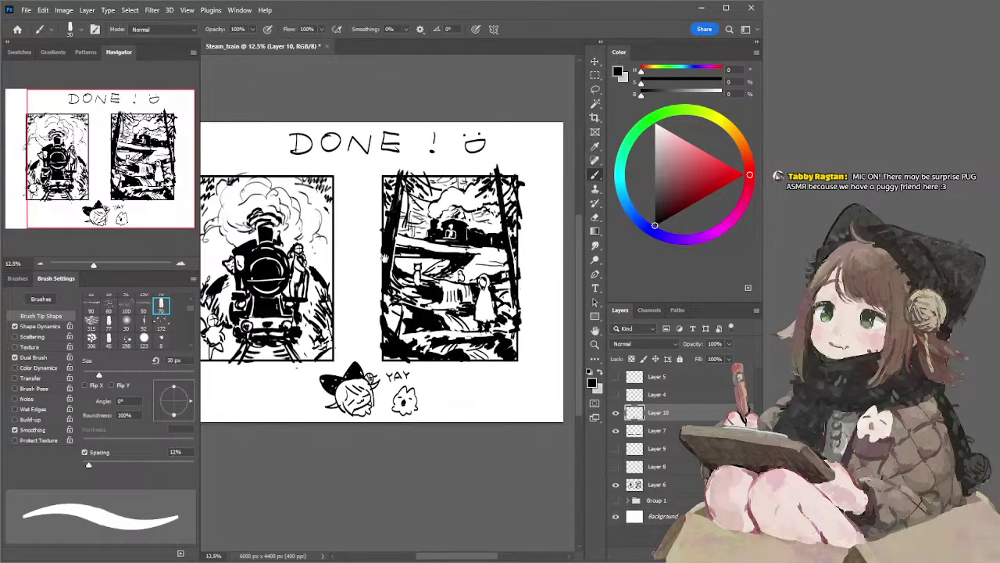
left_click_drag(384, 258, 392, 249)
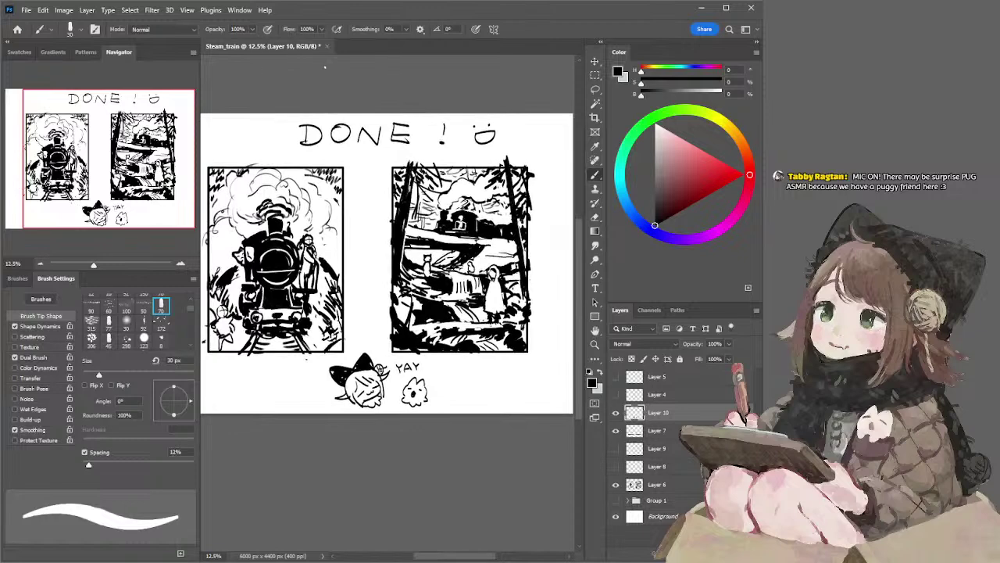